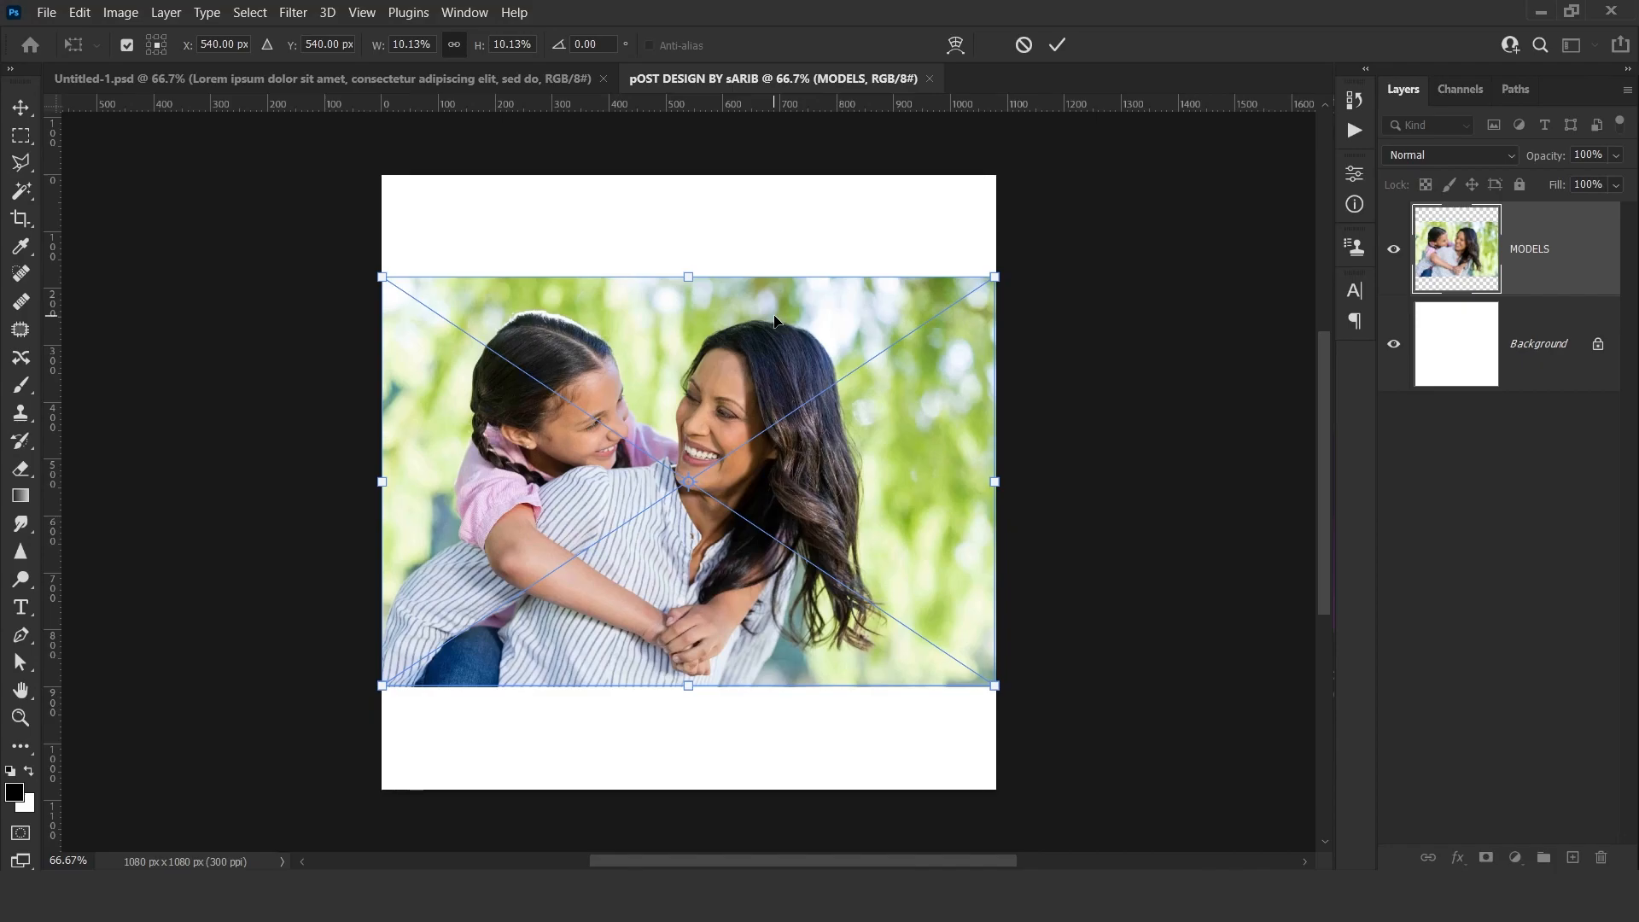
Commit the placed MODELS image, then select its two subjects automatically and copy them to a new layer.
{"action": "key", "text": "Return"}
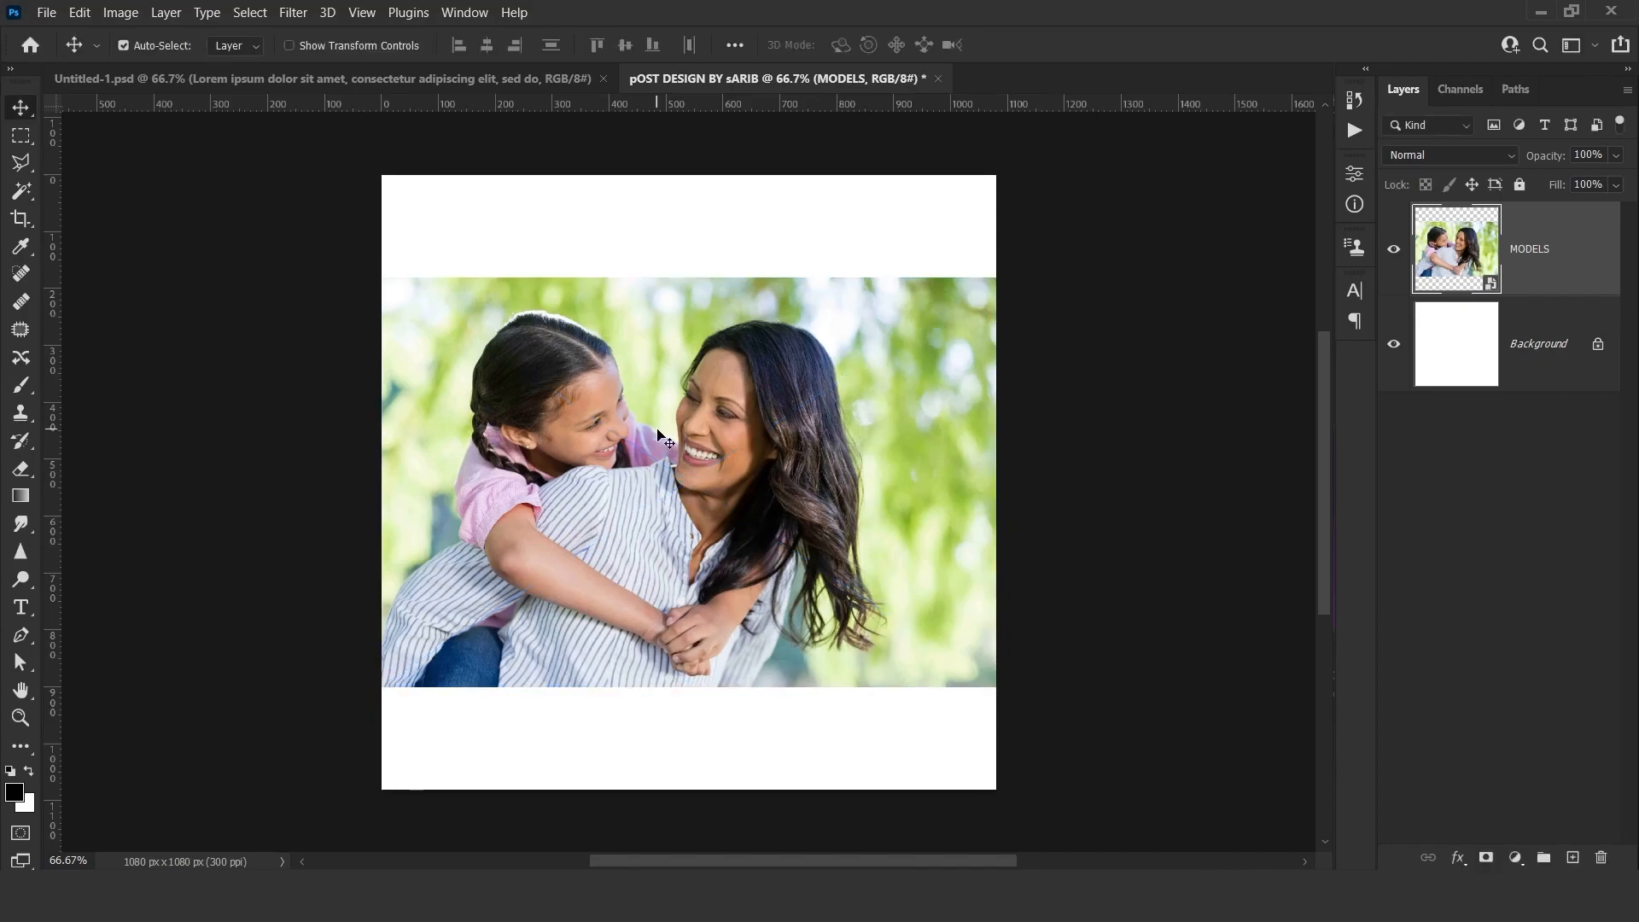
{"action": "left_click", "coordinate": [25, 191]}
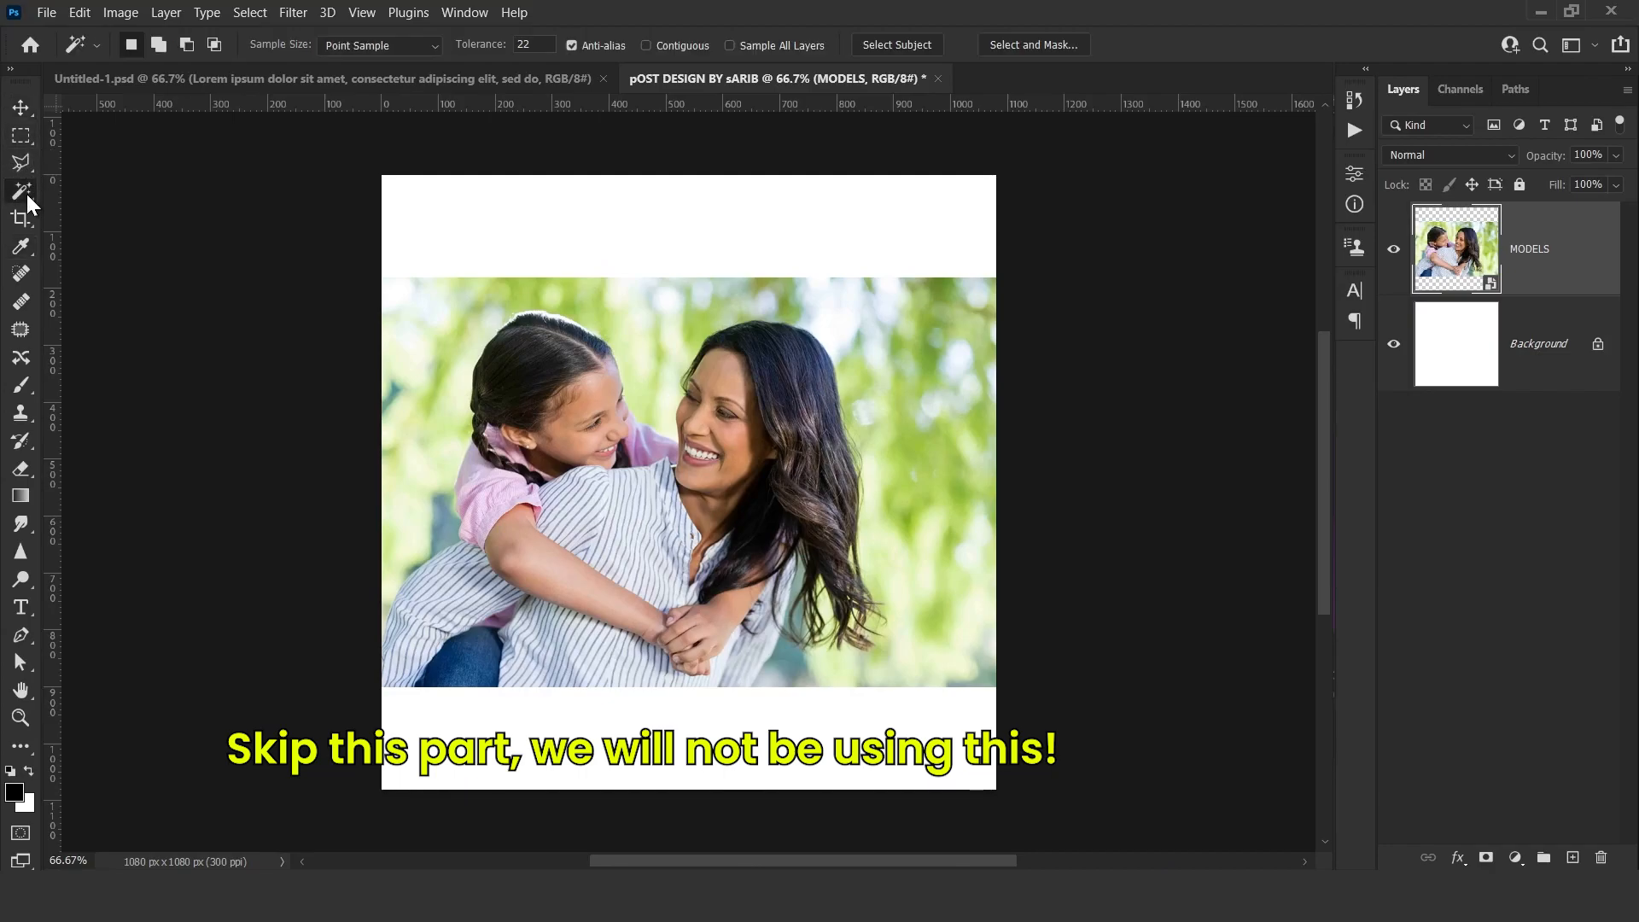
{"action": "left_click", "coordinate": [905, 47]}
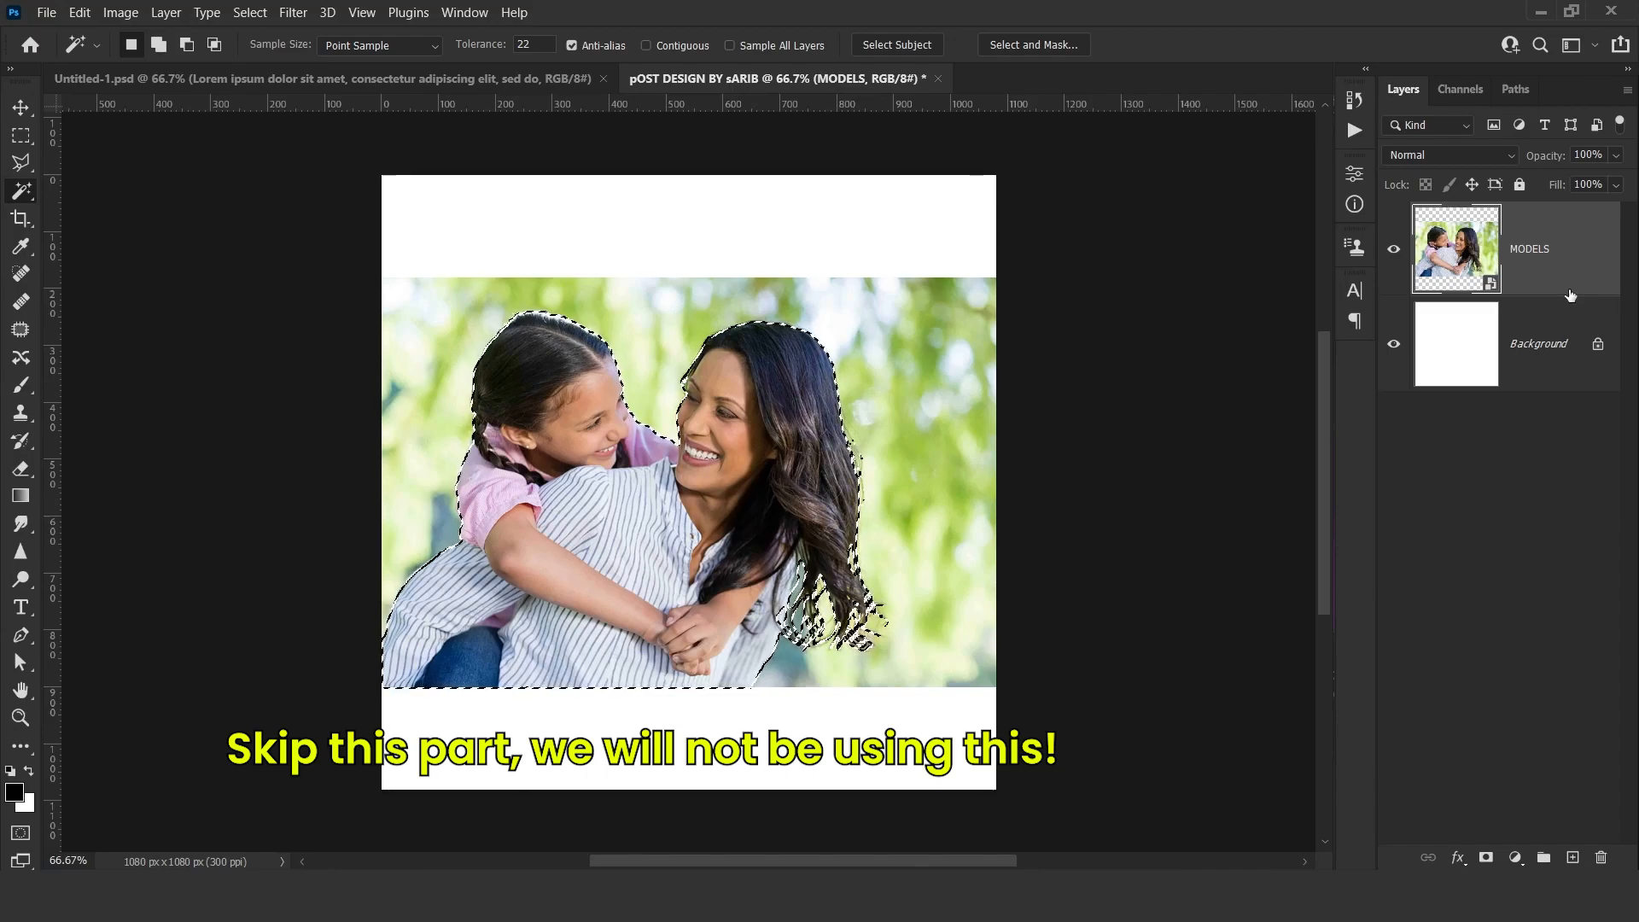
{"action": "key", "text": "ctrl+j"}
Check the cutout with the MODELS layer hidden, undo its trial move and show the MODELS layer again.
{"action": "left_click", "coordinate": [1394, 343]}
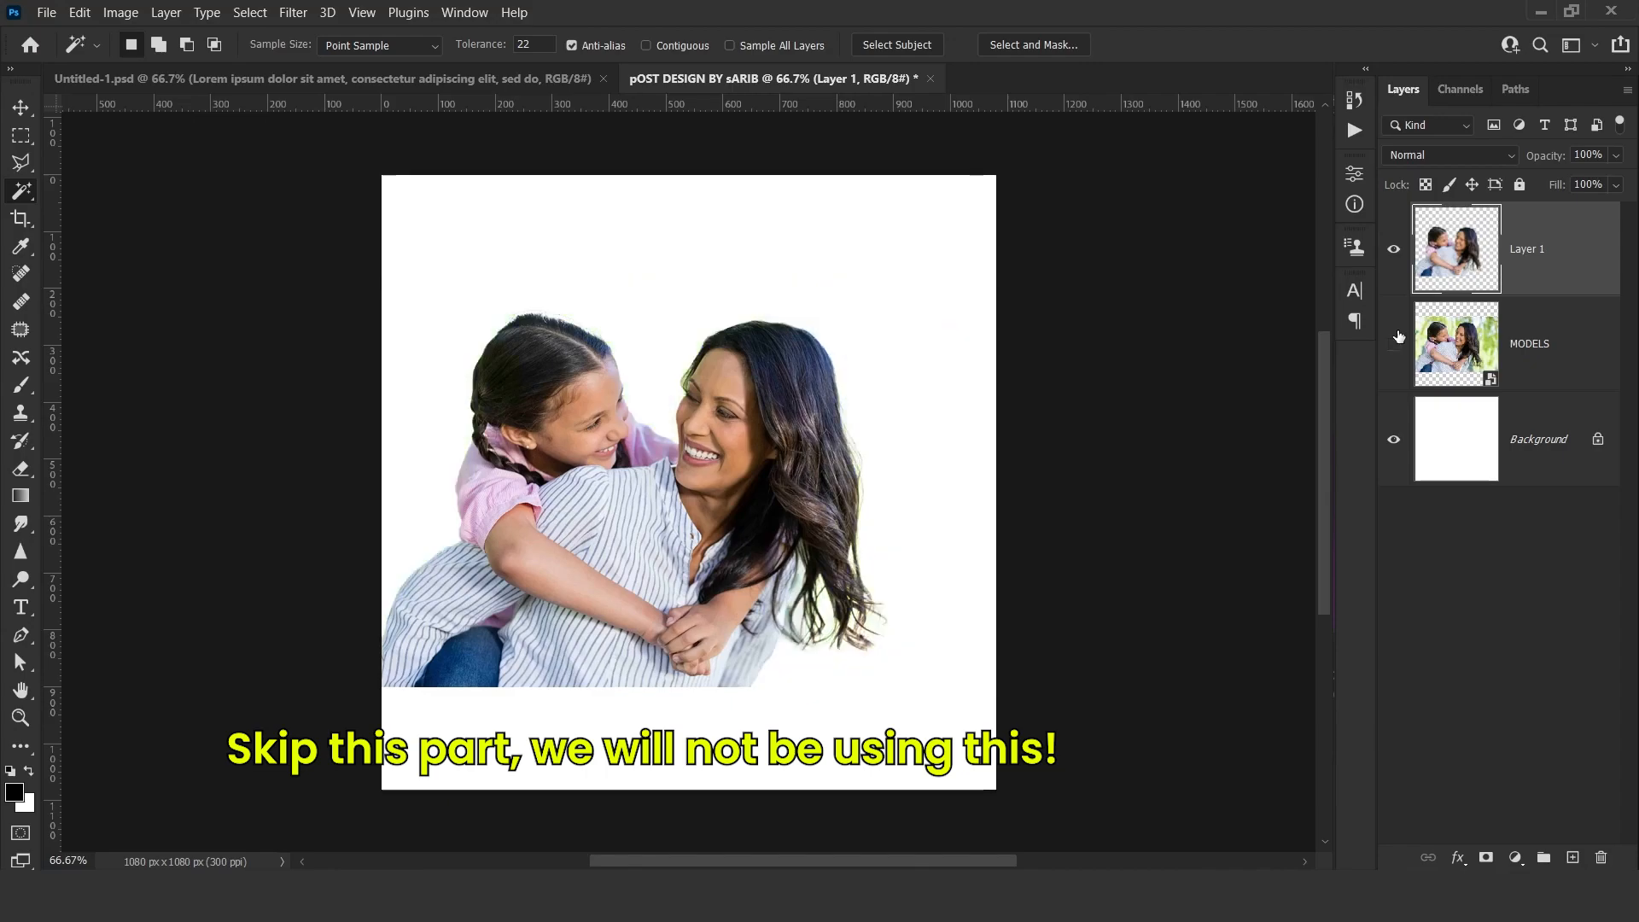
{"action": "key", "text": "v"}
{"action": "mouse_move", "coordinate": [795, 401]}
{"action": "left_mouse_down"}
{"action": "mouse_move", "coordinate": [848, 406]}
{"action": "mouse_move", "coordinate": [826, 398]}
{"action": "left_mouse_up"}
{"action": "key", "text": "ctrl+z"}
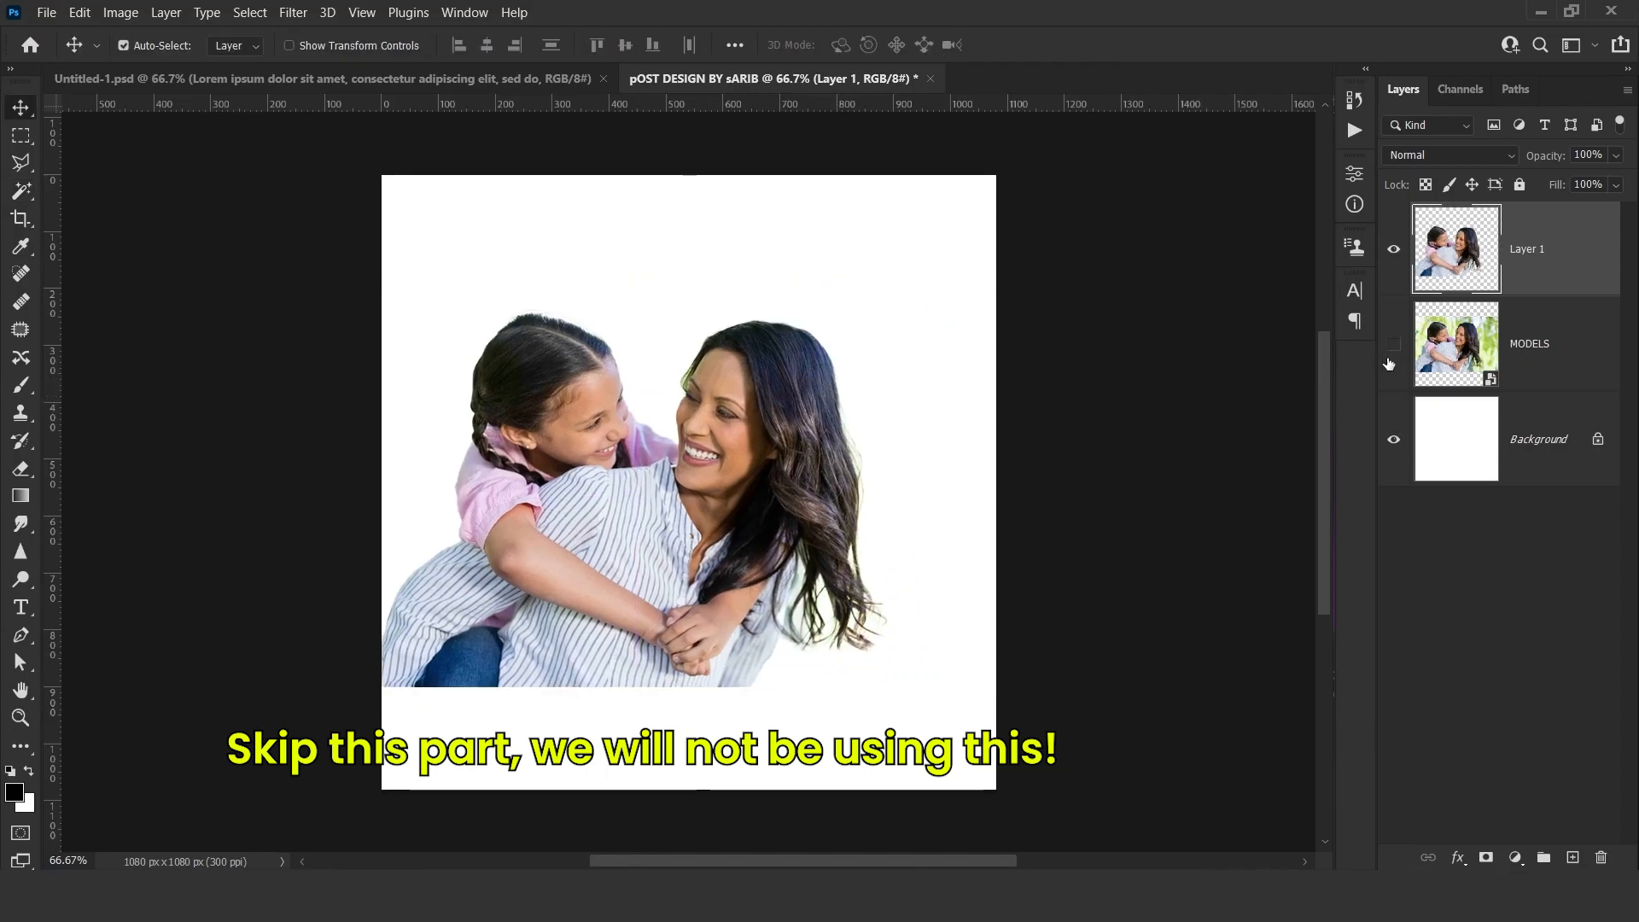
{"action": "left_click", "coordinate": [1394, 343]}
Move the cutout and MODELS layers up together until the photo meets the canvas's upper edge, then deselect them.
{"action": "left_click_drag", "start_coordinate": [1084, 274], "coordinate": [708, 534]}
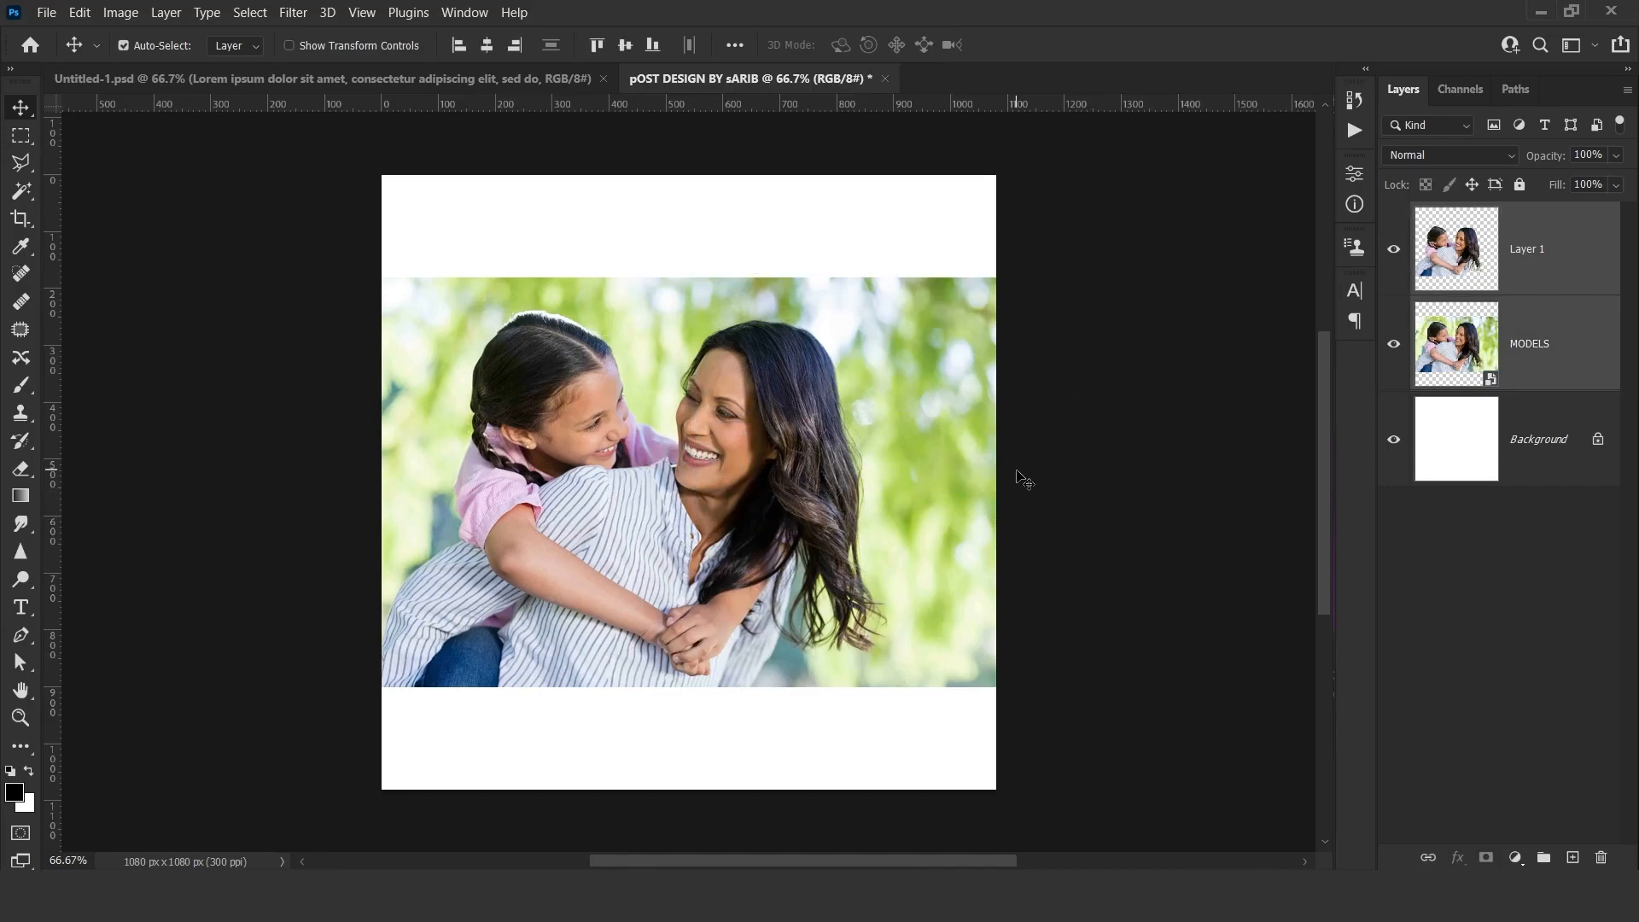
{"action": "left_click_drag", "start_coordinate": [1109, 359], "coordinate": [1106, 254]}
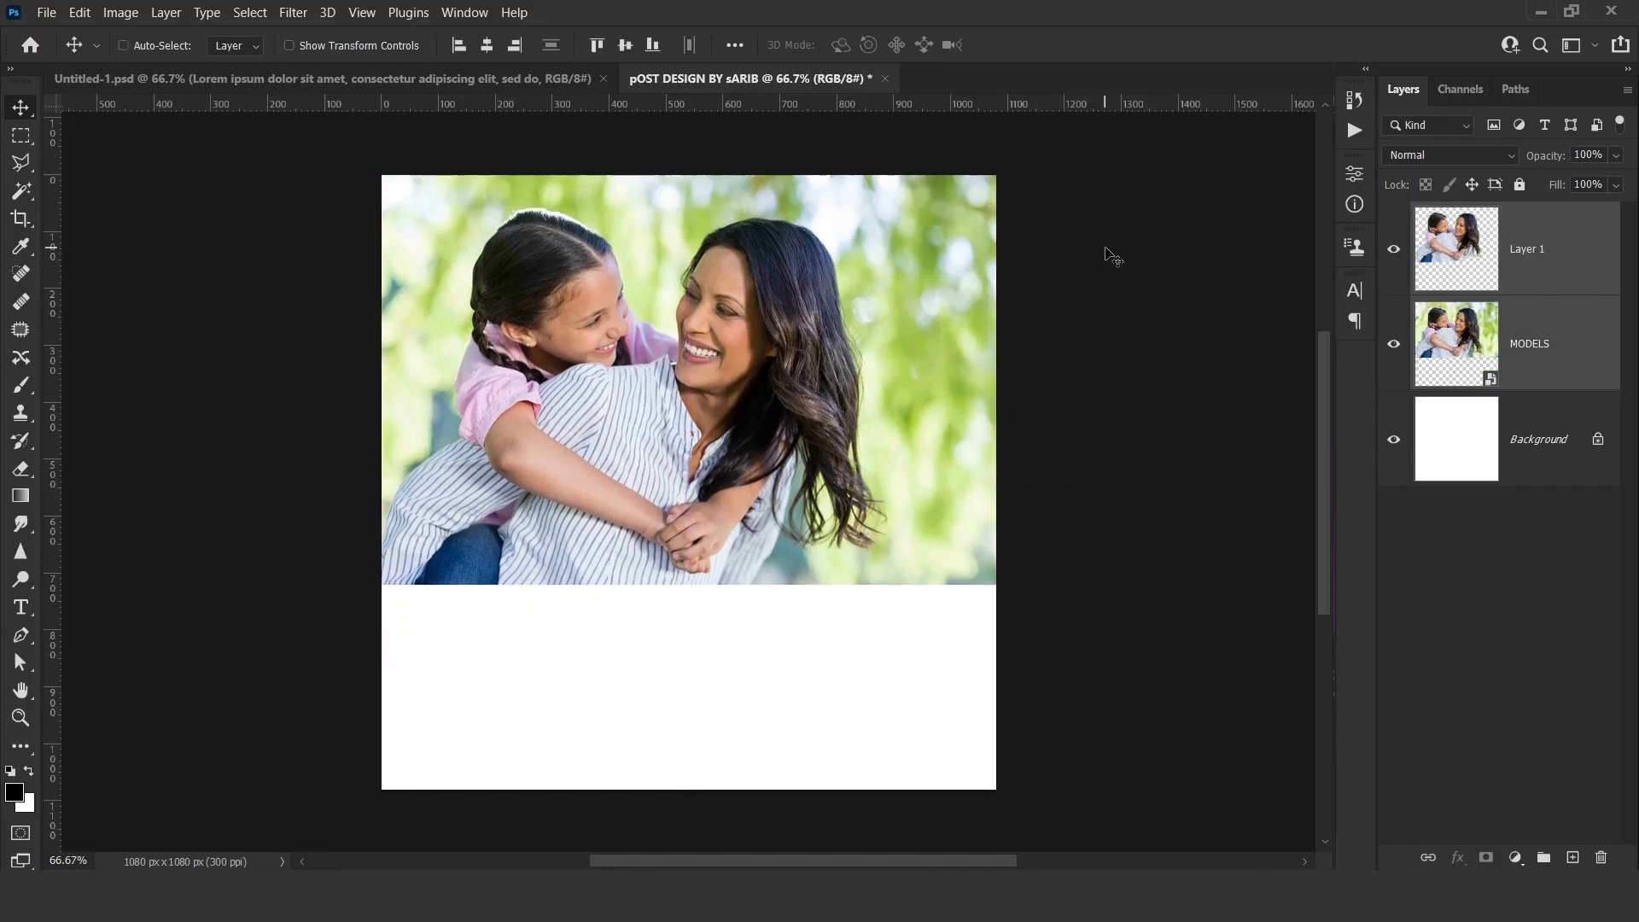
{"action": "left_click", "coordinate": [1107, 260]}
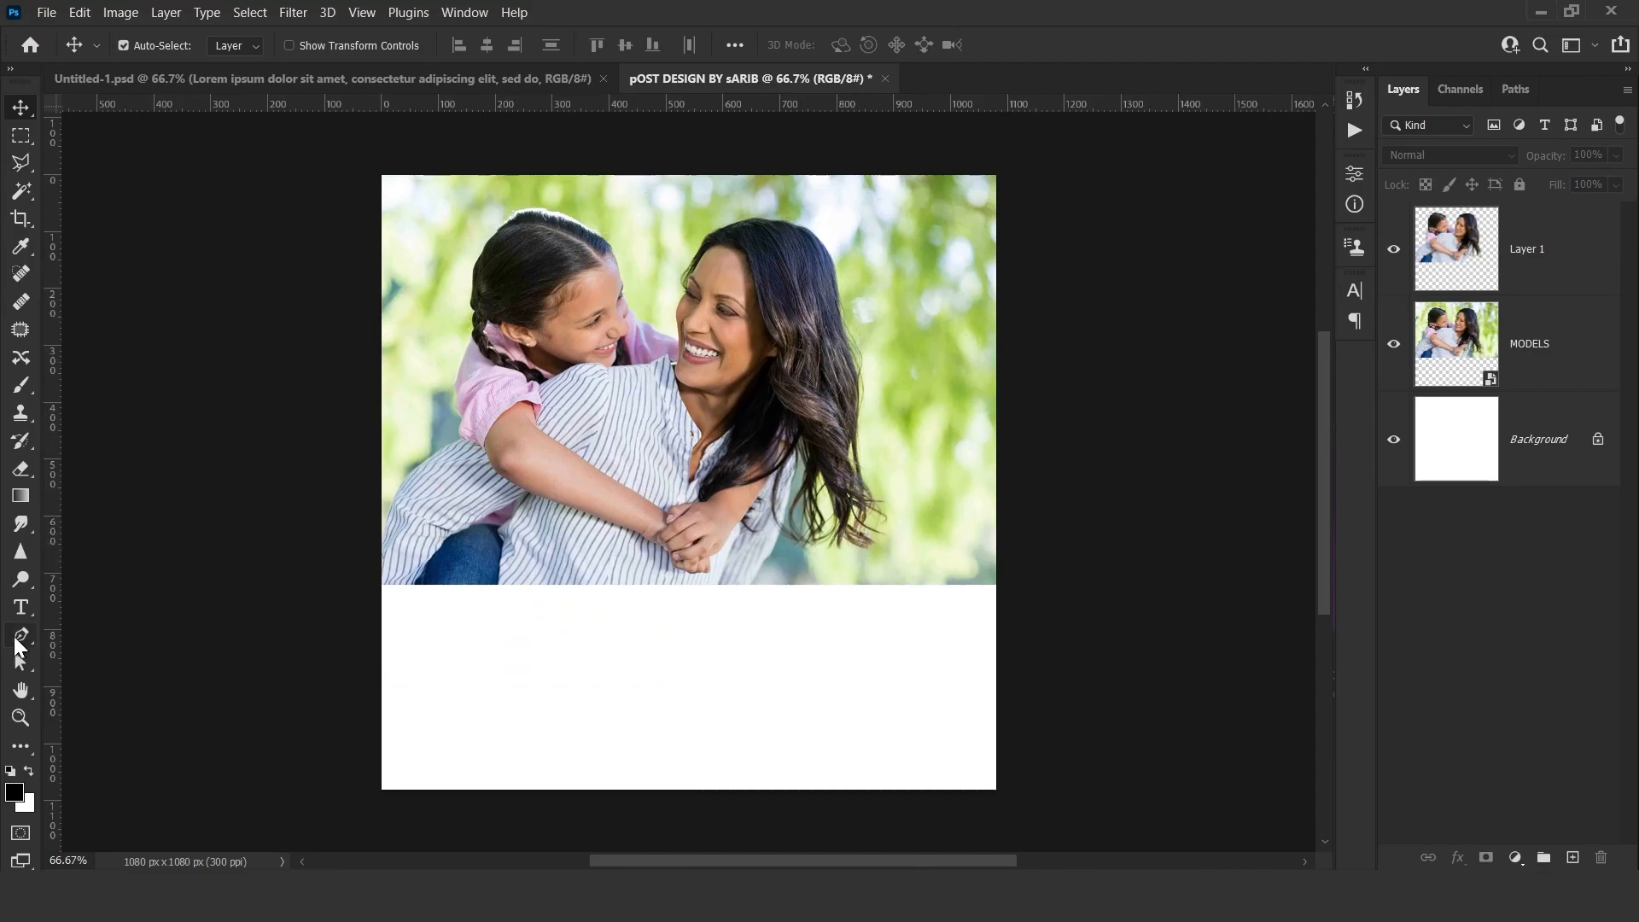
Draw a closed green-filled Pen tool shape with a sagging curved upper edge, covering the lower part of the canvas.
{"action": "left_click", "coordinate": [21, 637]}
{"action": "left_click", "coordinate": [141, 48]}
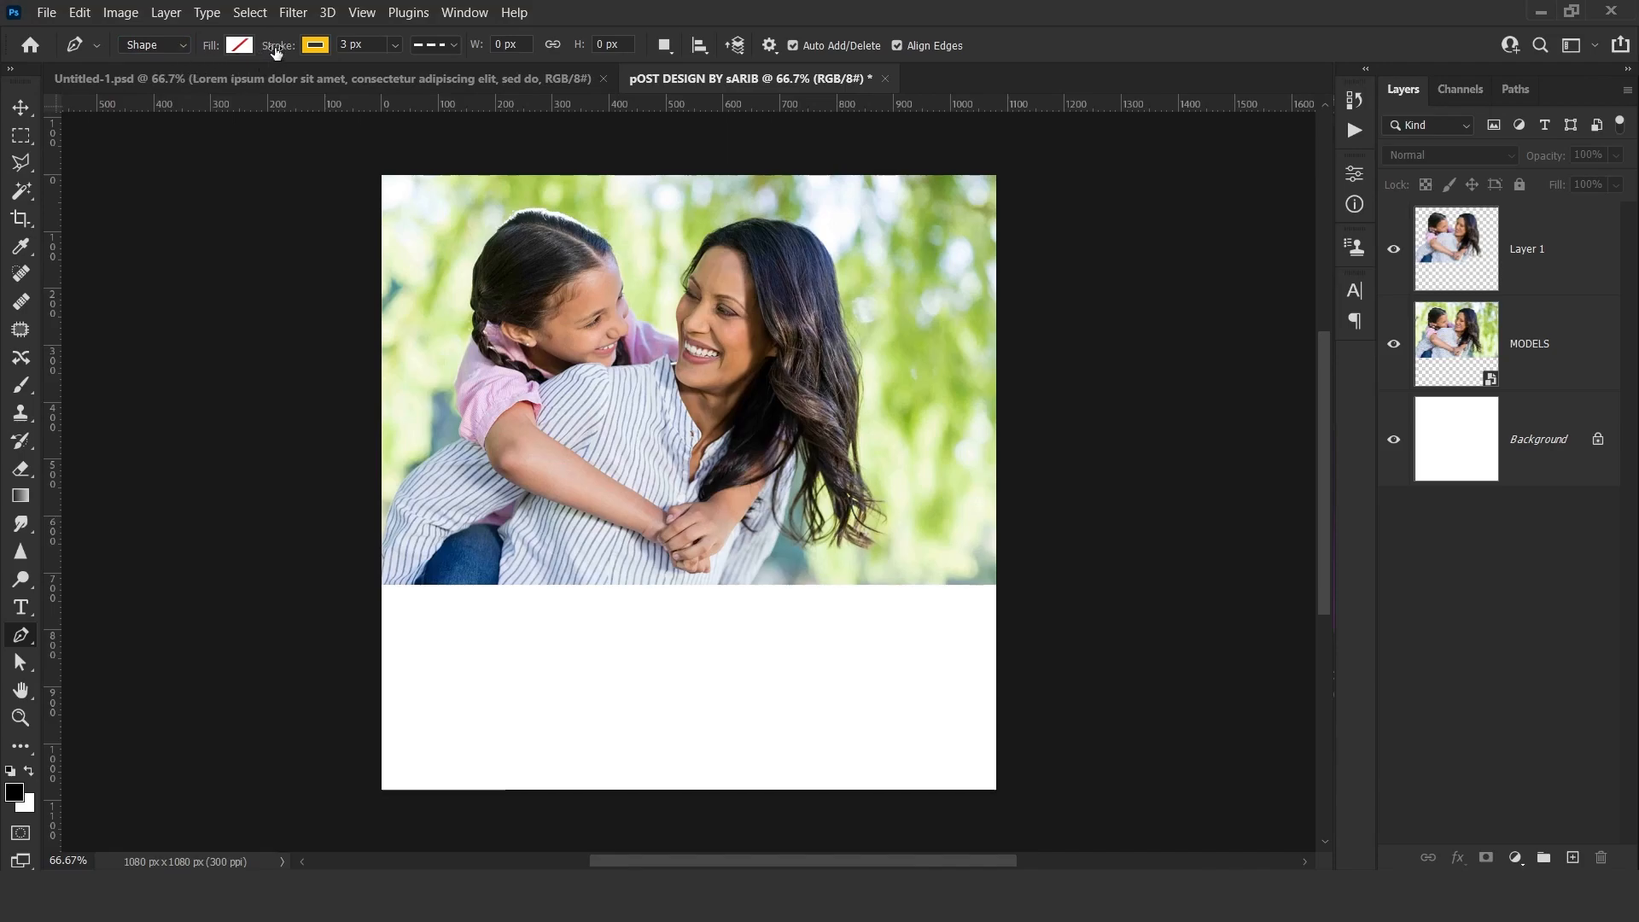
{"action": "left_click", "coordinate": [228, 48]}
{"action": "left_click", "coordinate": [183, 159]}
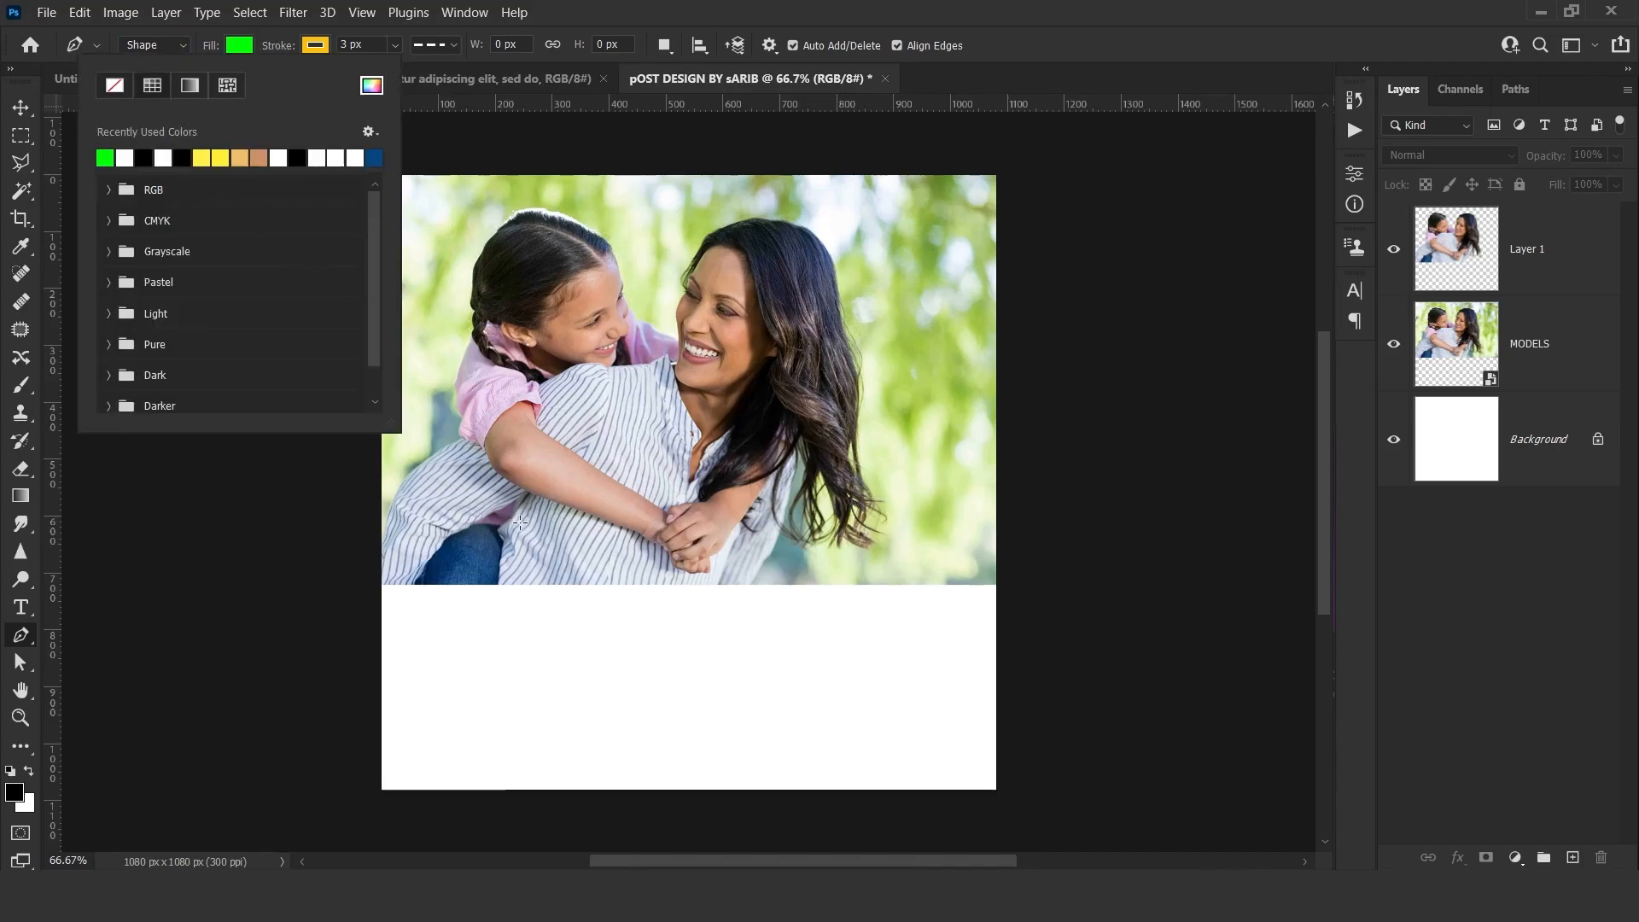
{"action": "left_click", "coordinate": [1355, 660]}
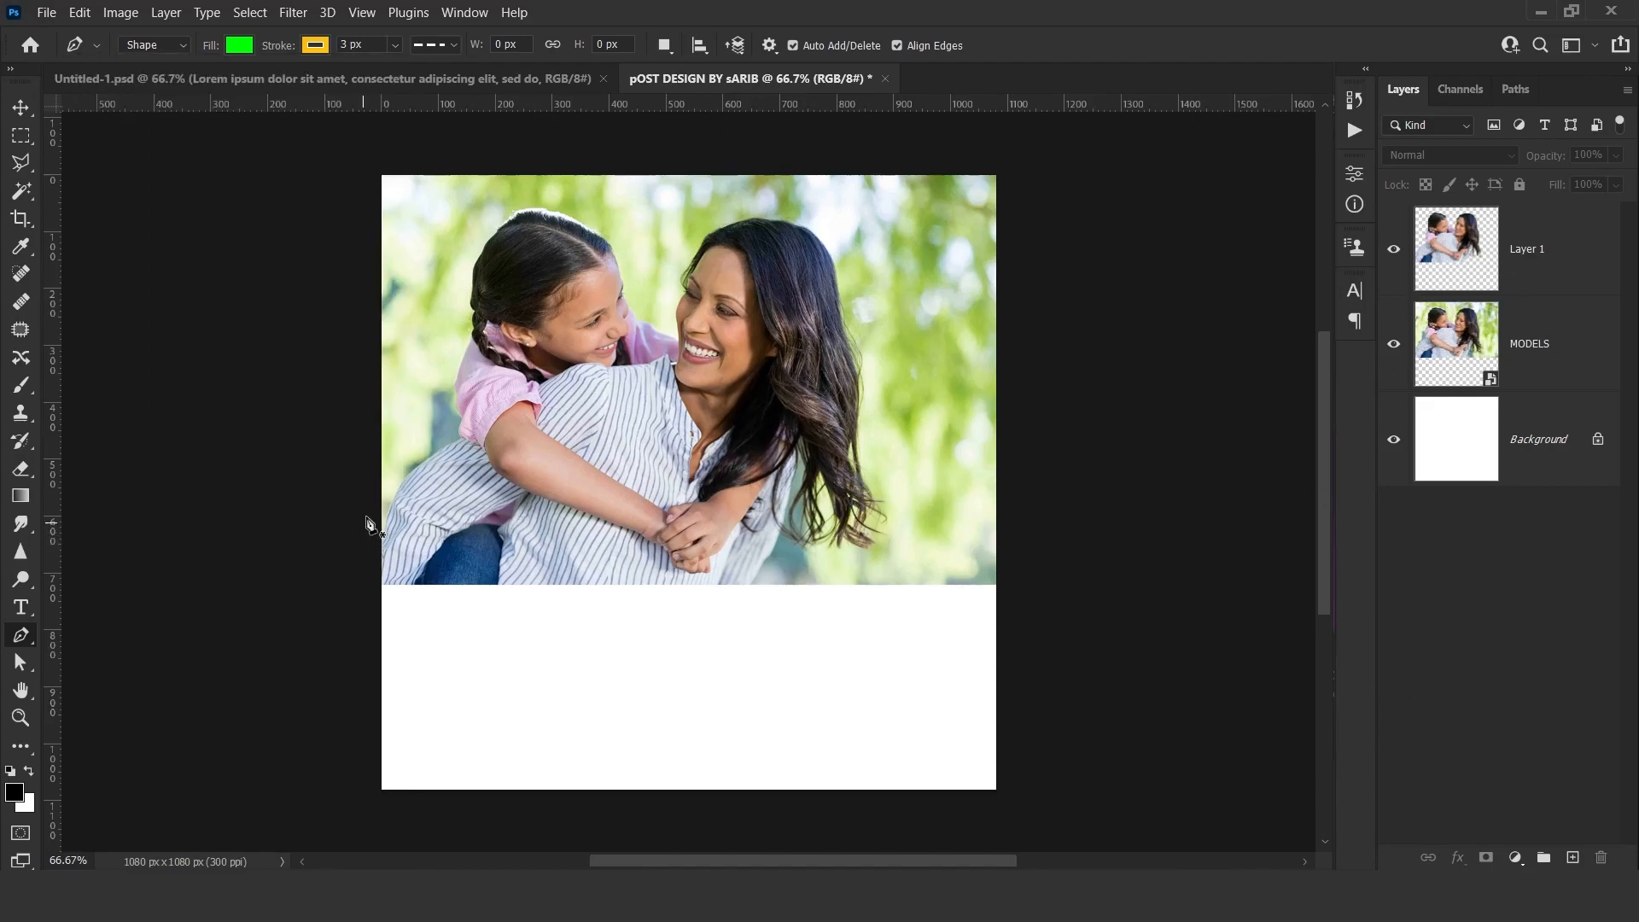
{"action": "left_click", "coordinate": [358, 486]}
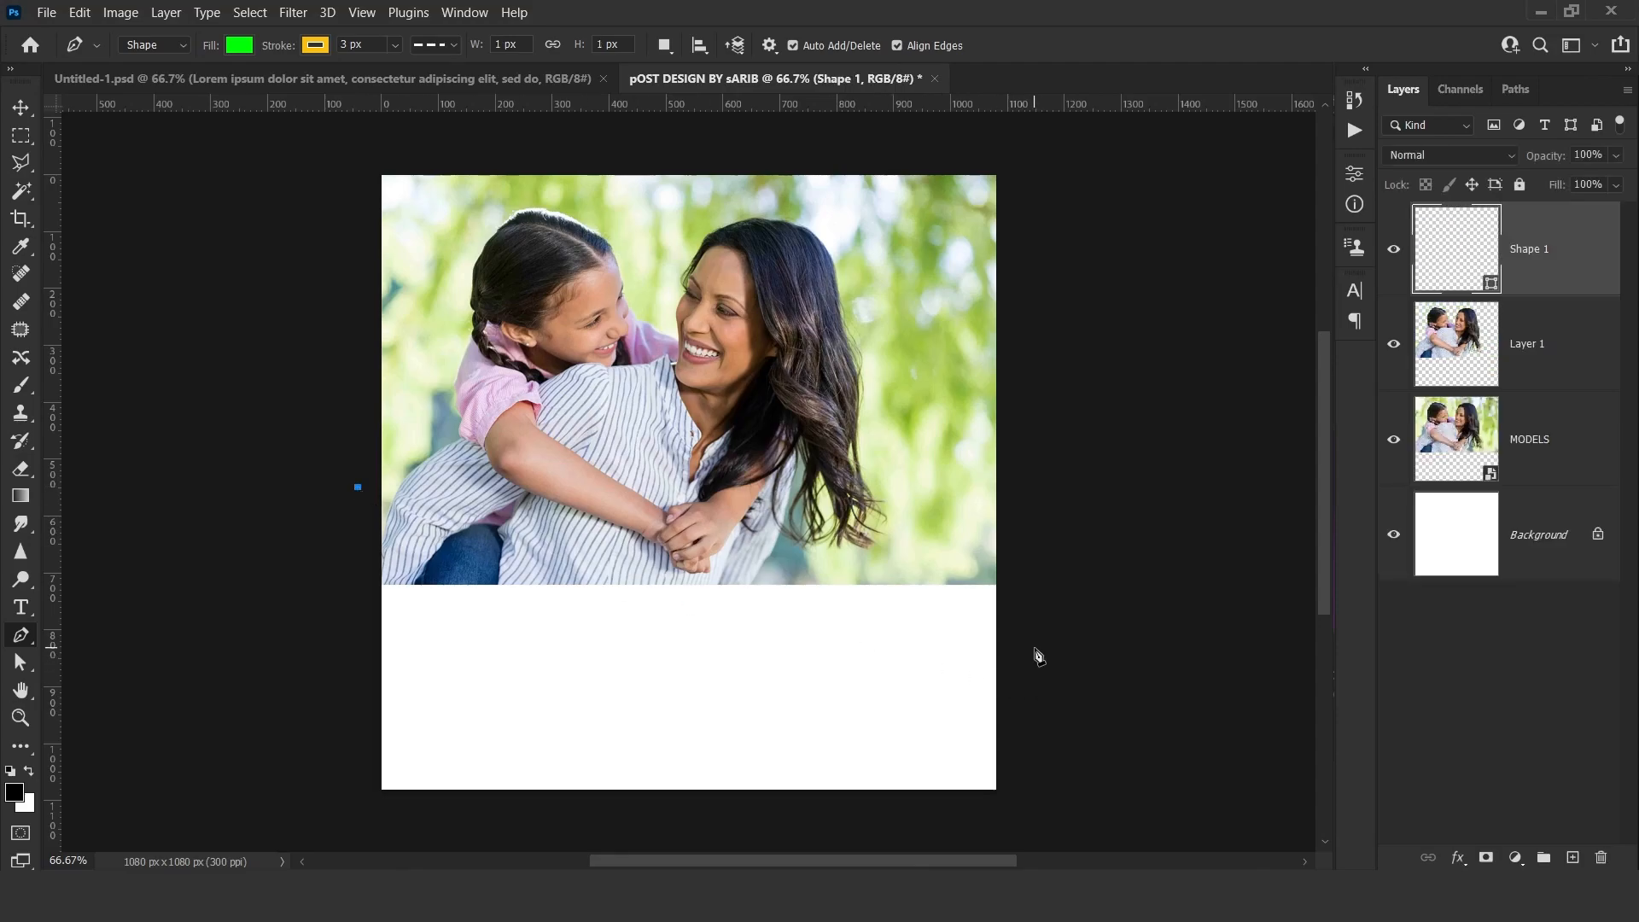
{"action": "scroll", "coordinate": [991, 529], "scroll_direction": "down", "scroll_amount": 3}
{"action": "left_click", "coordinate": [1020, 570]}
{"action": "left_click_drag", "start_coordinate": [1025, 579], "coordinate": [1238, 511]}
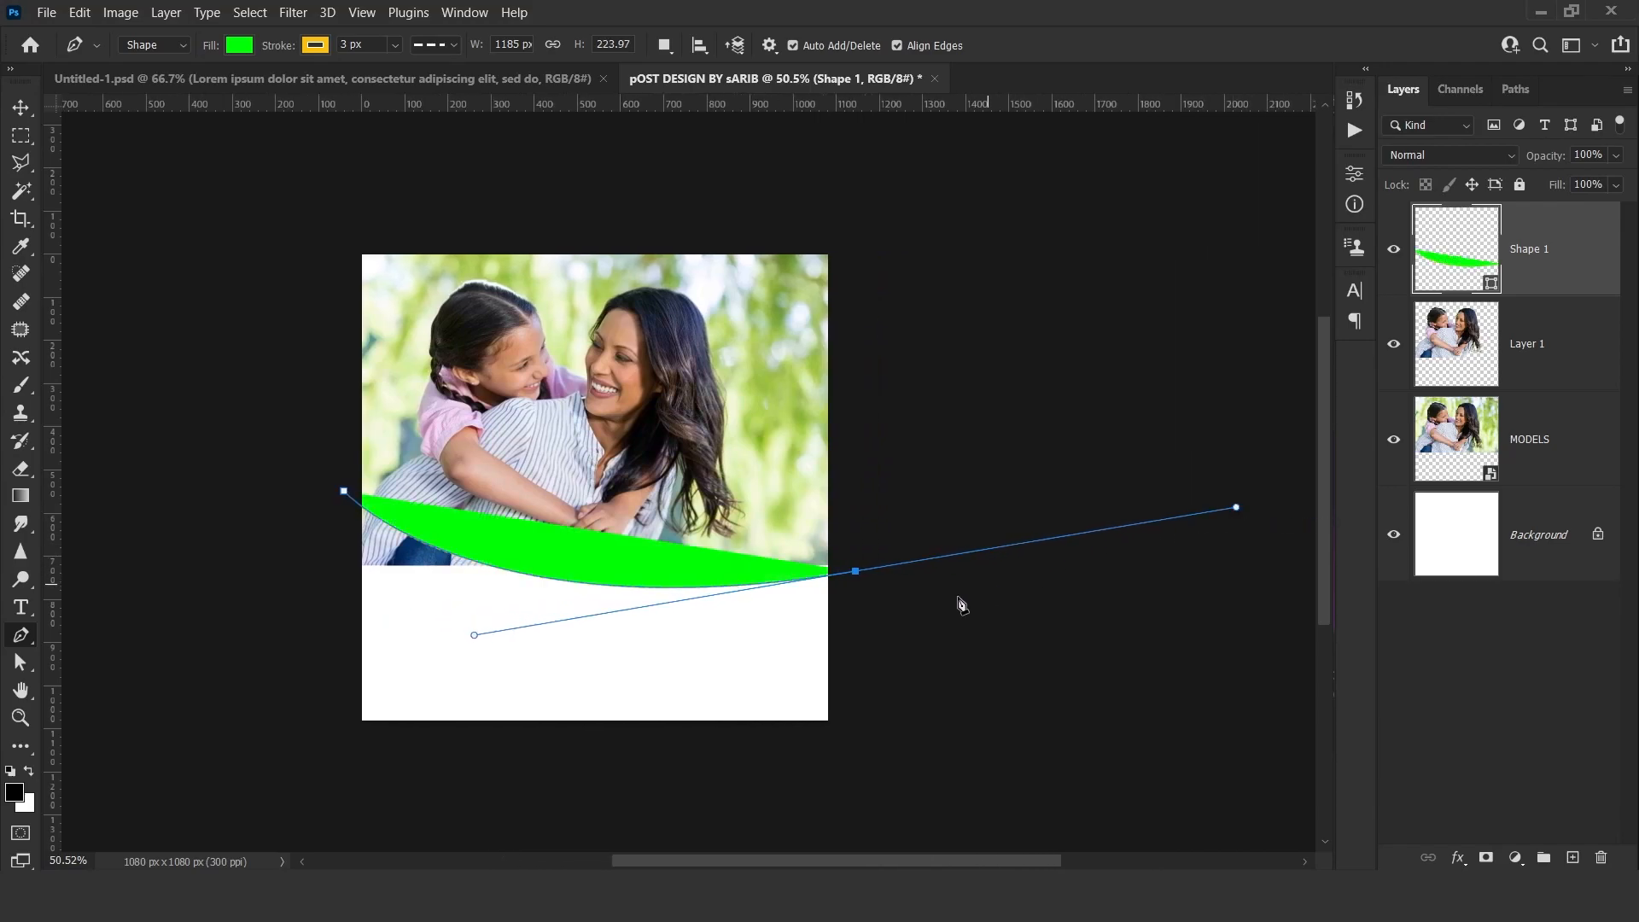
{"action": "left_click", "coordinate": [856, 571]}
{"action": "left_click", "coordinate": [851, 749]}
{"action": "left_click", "coordinate": [315, 748]}
{"action": "left_click", "coordinate": [342, 492]}
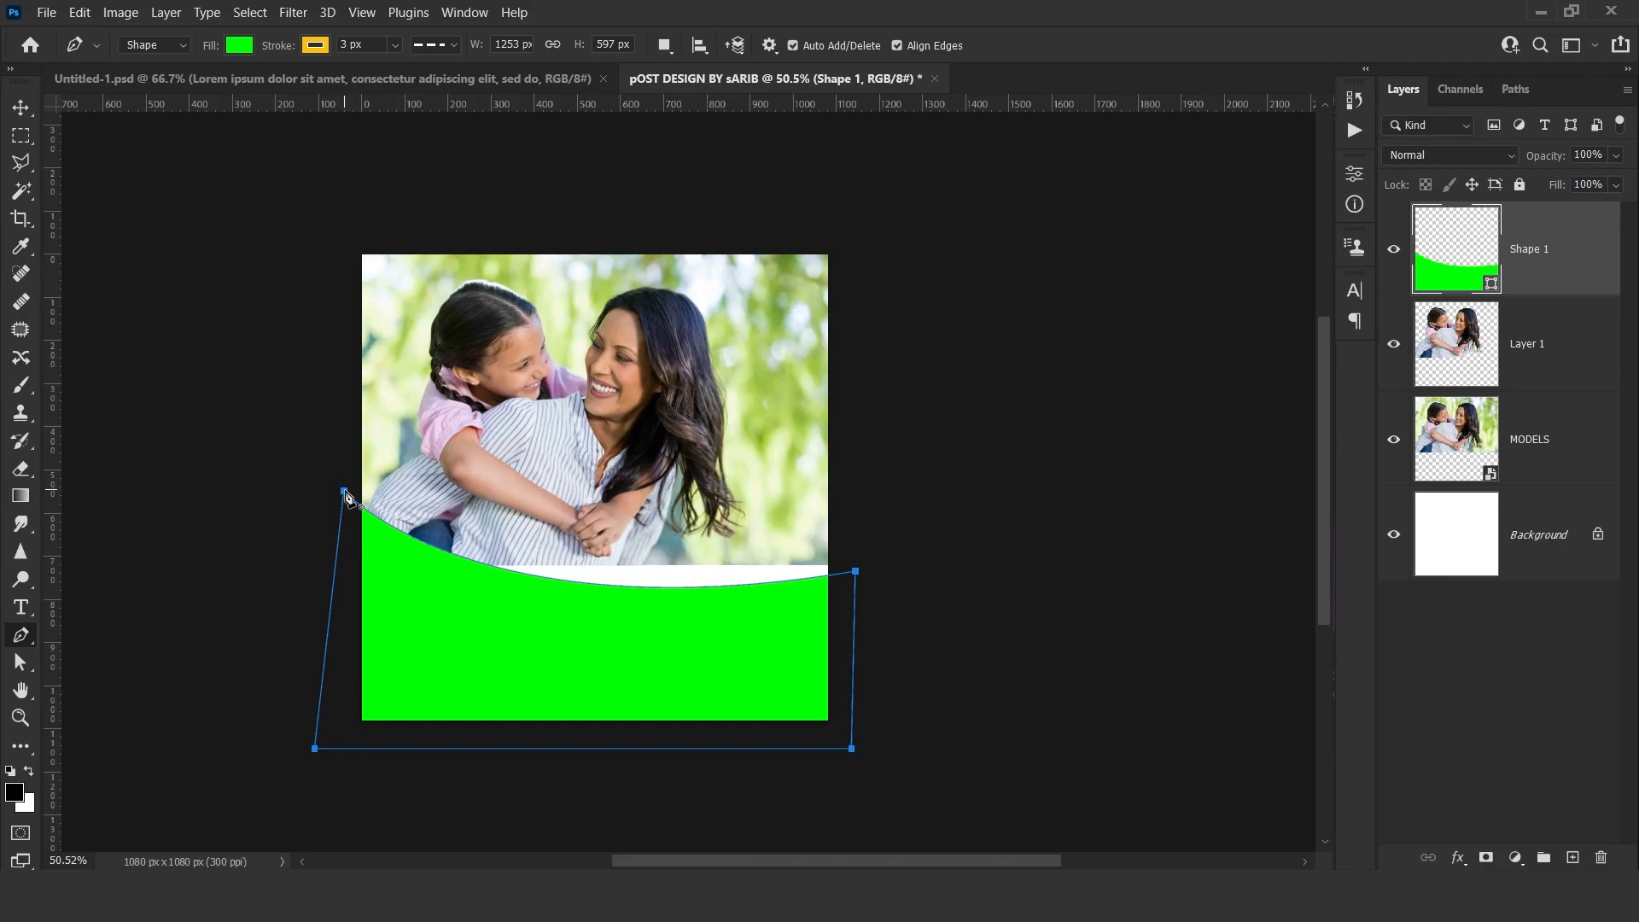
{"action": "left_click", "coordinate": [20, 108]}
{"action": "double_click", "coordinate": [1453, 253]}
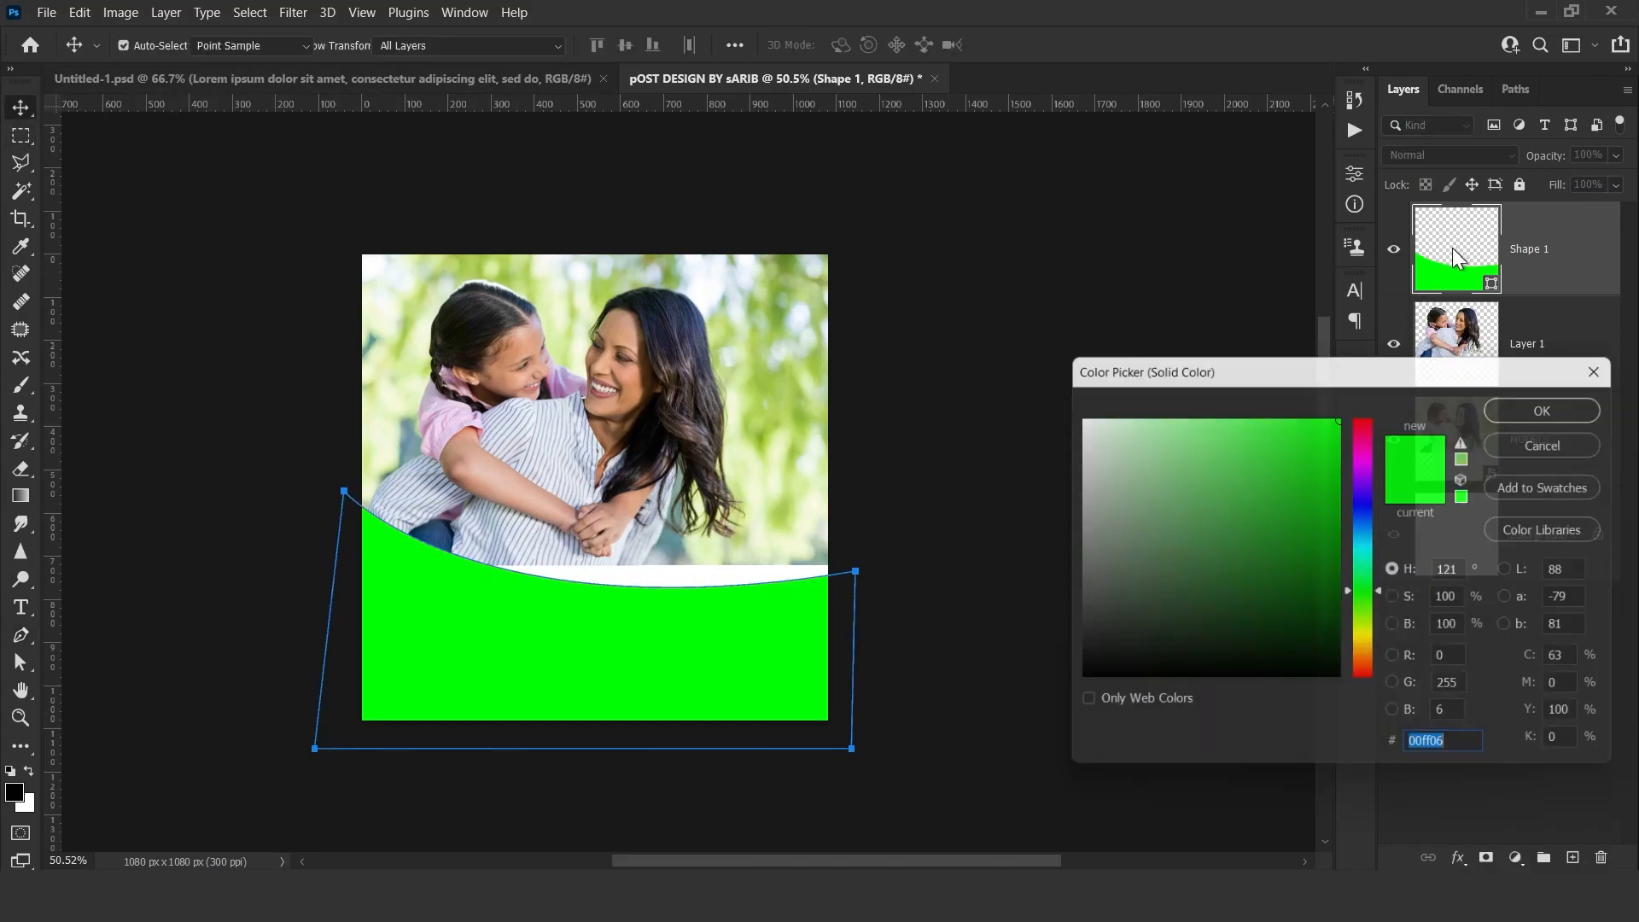
{"action": "type", "text": "80ea83"}
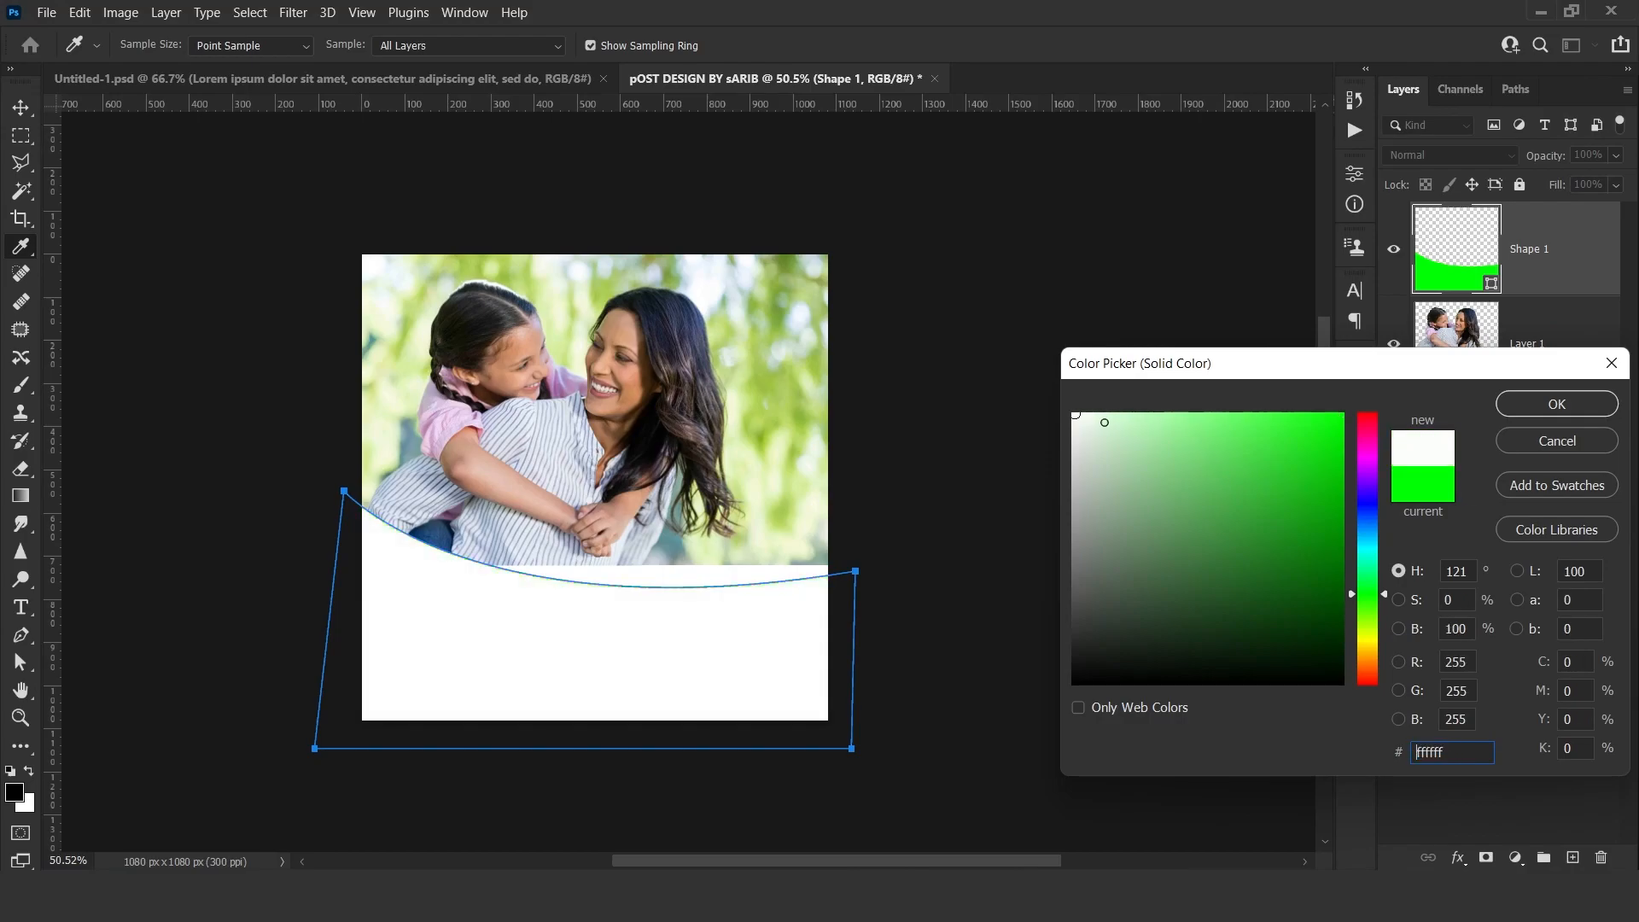
{"action": "left_click", "coordinate": [1552, 444]}
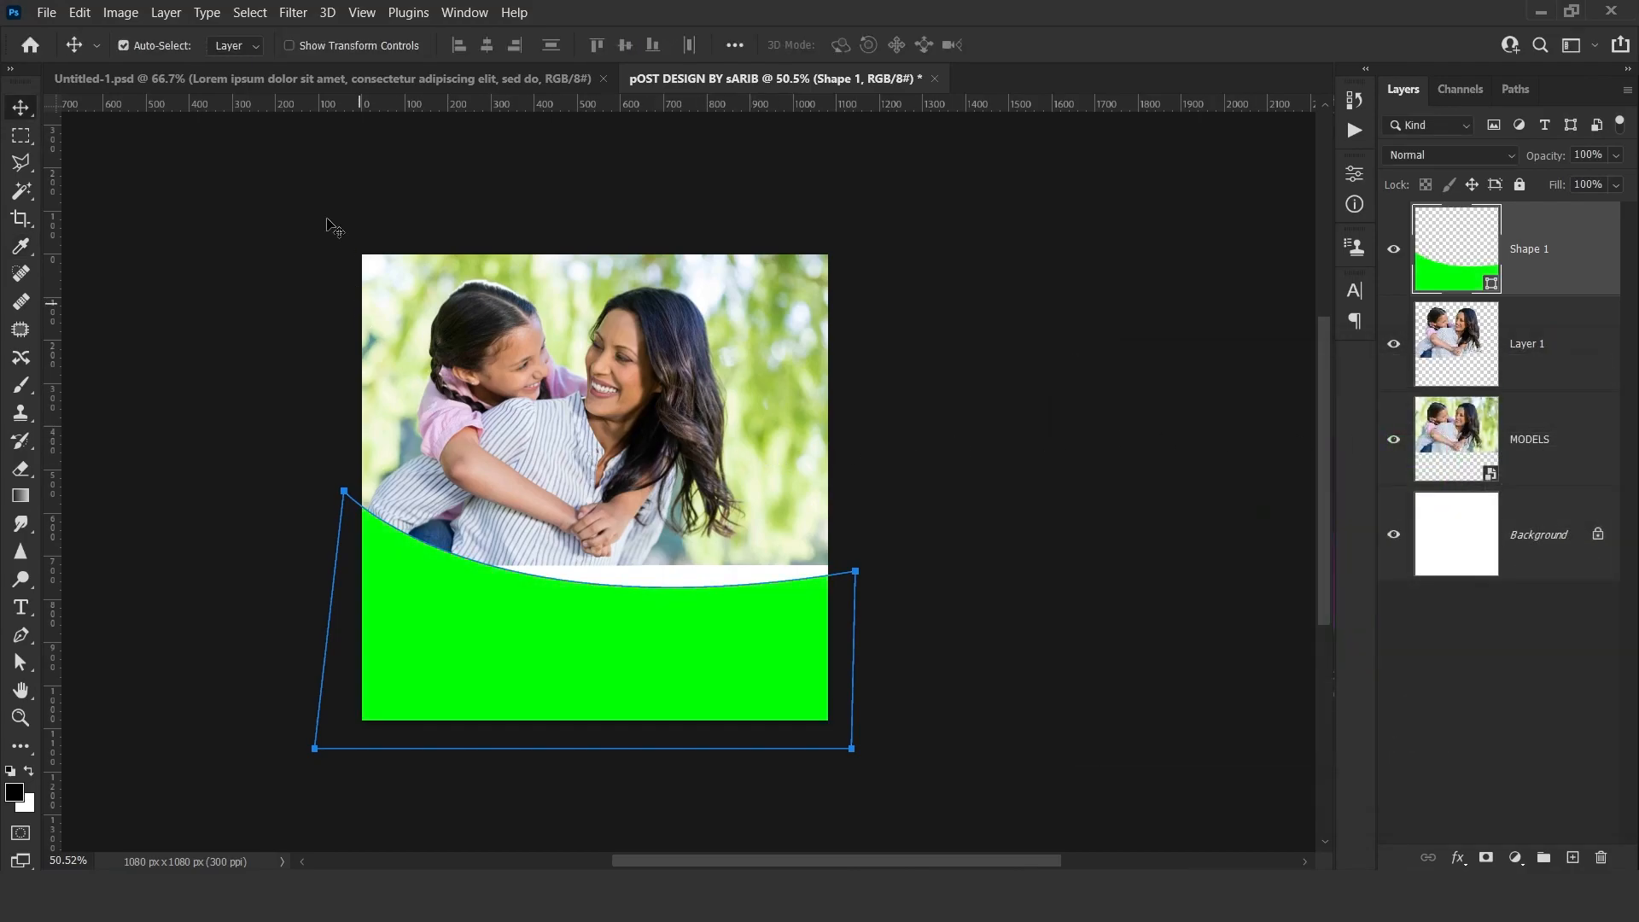
In Untitled-1.psd, examine the Gradient Overlay settings and gradient of the Shape 1 layer.
{"action": "left_click", "coordinate": [375, 78]}
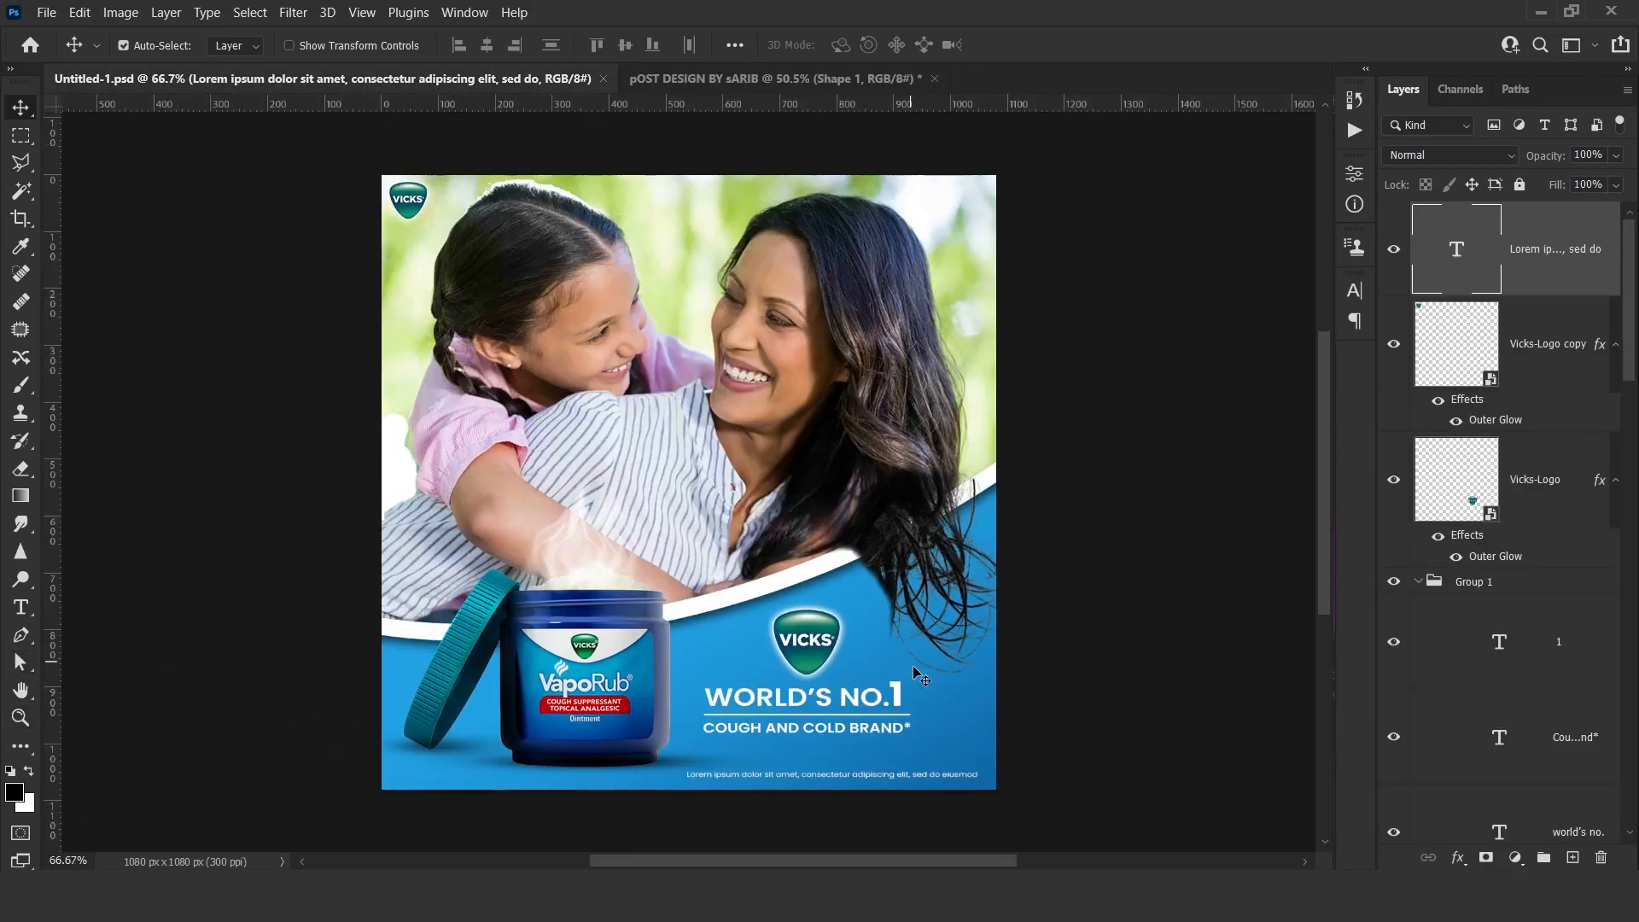
{"action": "left_click", "coordinate": [1547, 499]}
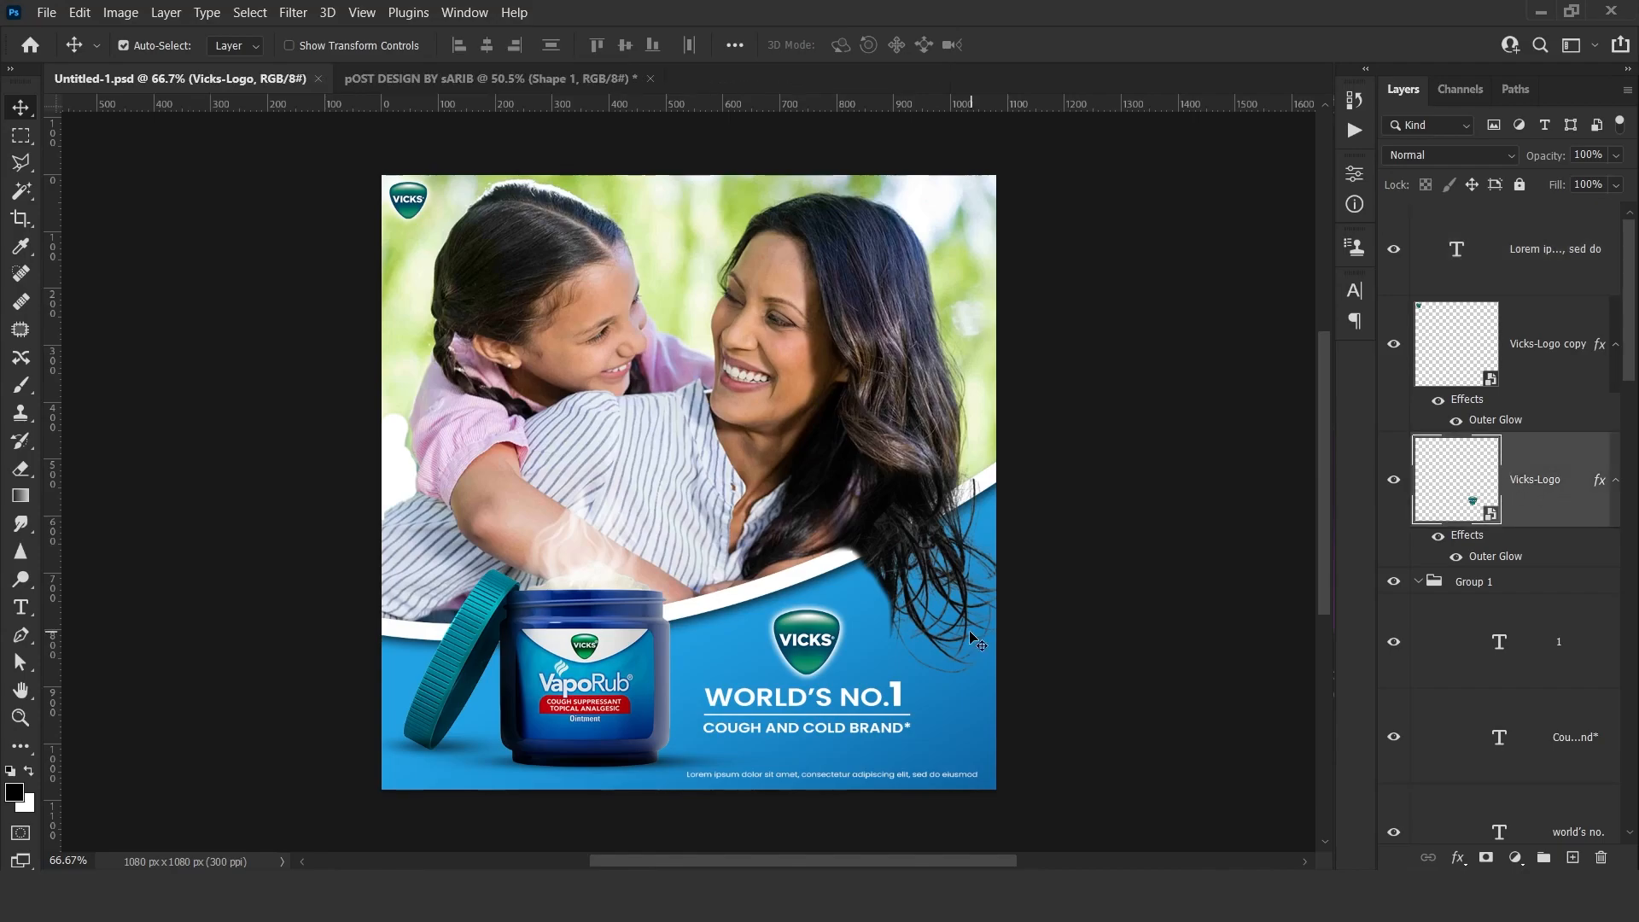
{"action": "scroll", "coordinate": [1503, 479], "scroll_direction": "down", "scroll_amount": 6}
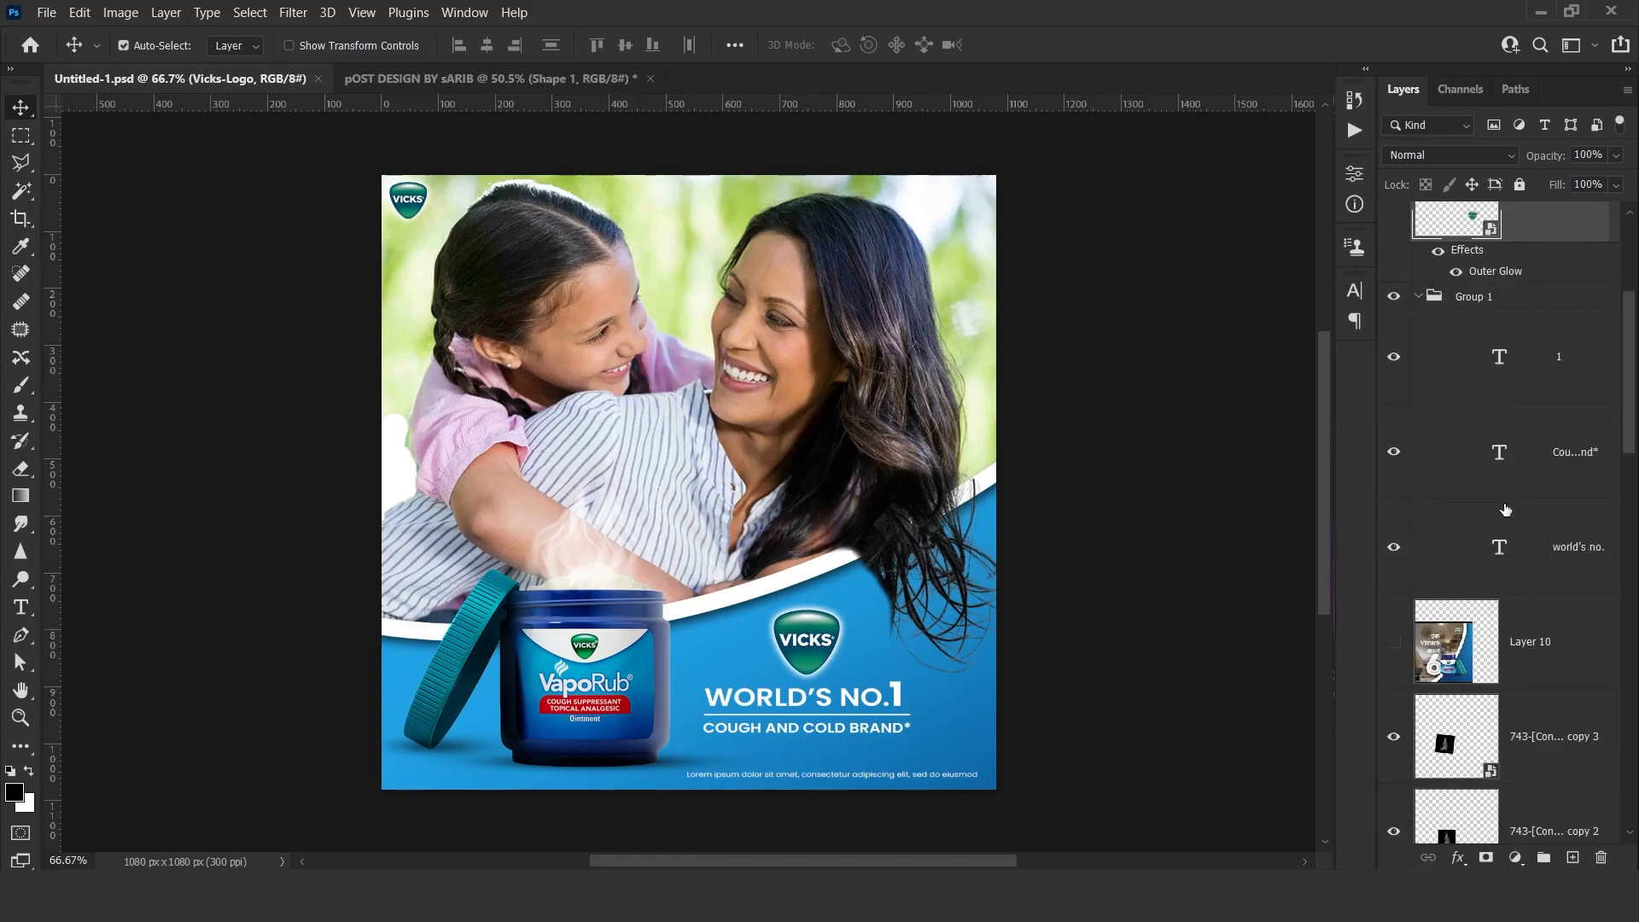
{"action": "scroll", "coordinate": [1435, 662], "scroll_direction": "down", "scroll_amount": 8}
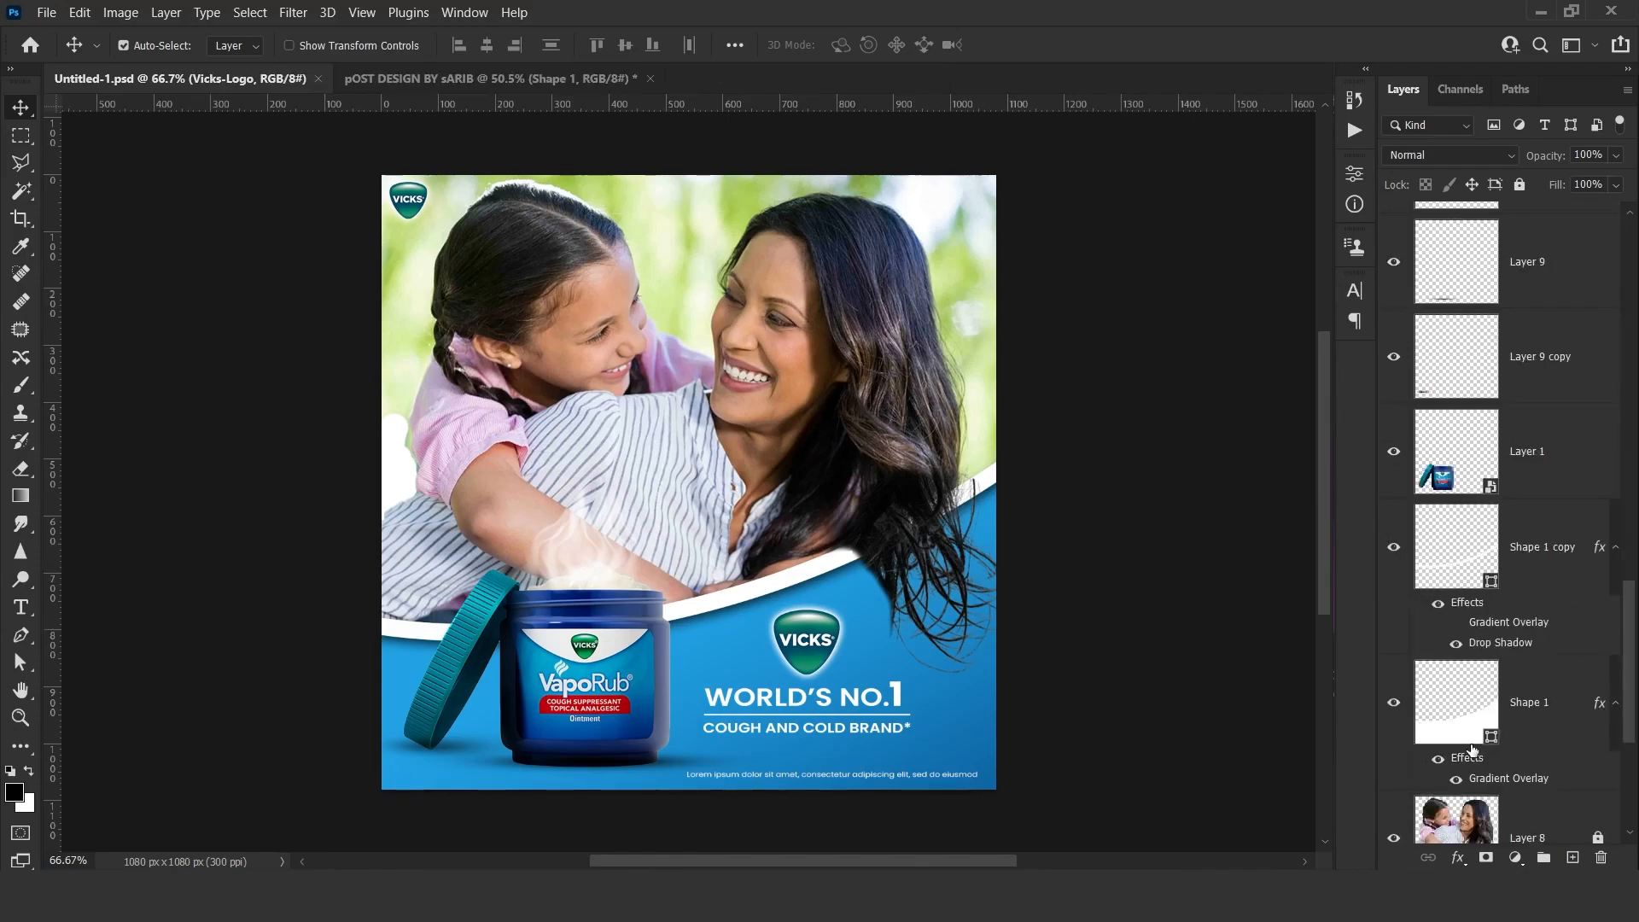
{"action": "left_click", "coordinate": [1529, 534]}
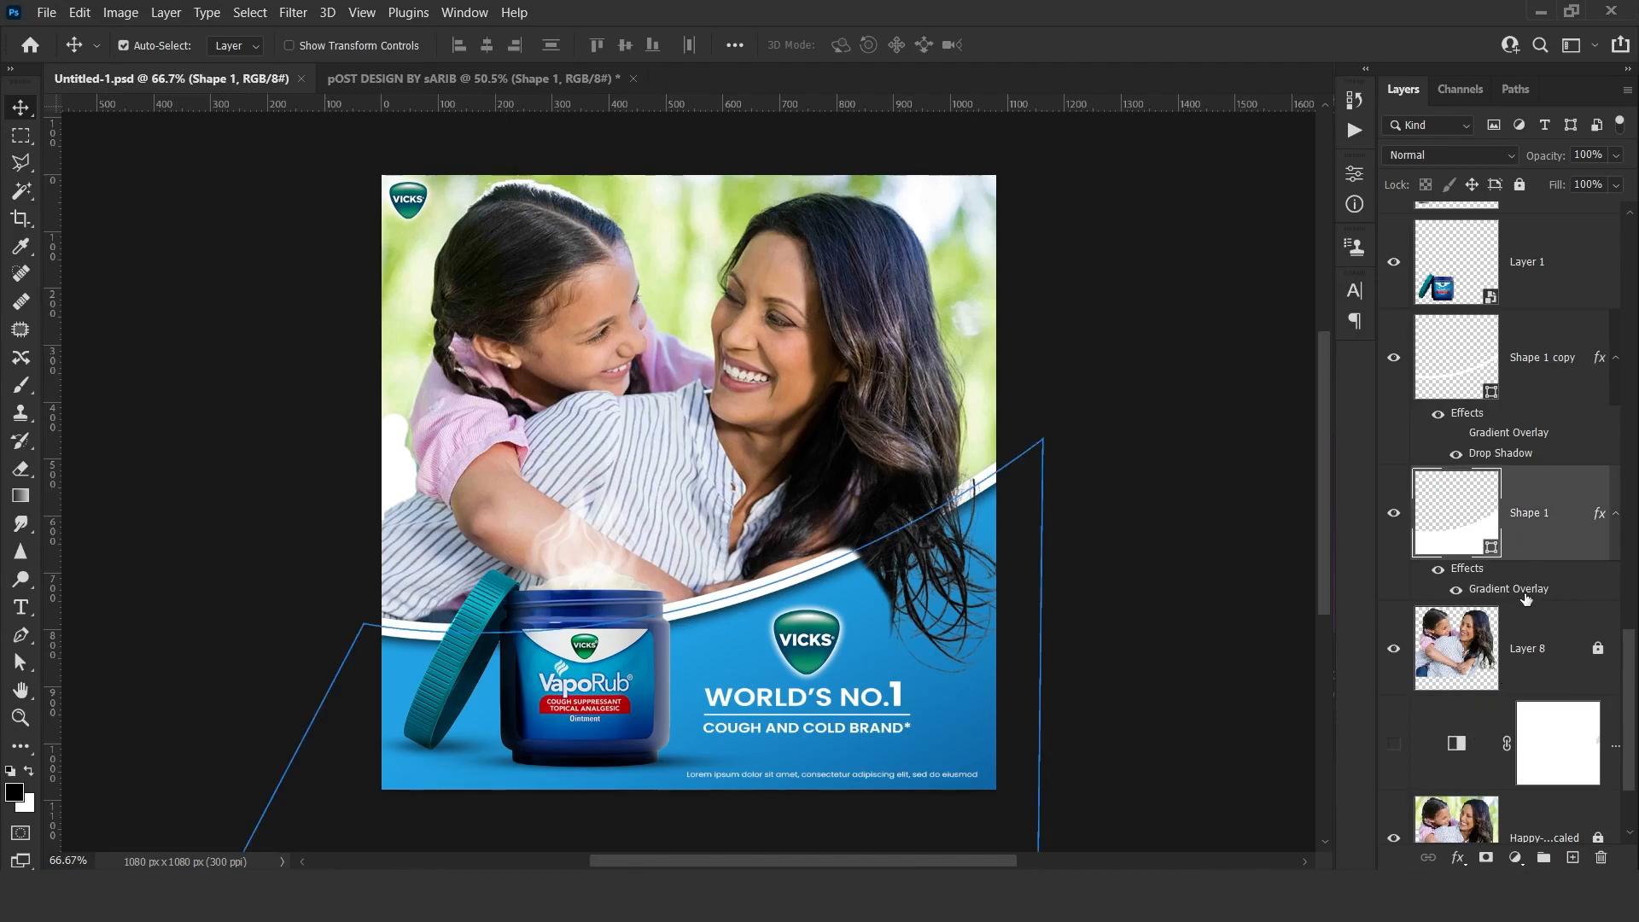
{"action": "double_click", "coordinate": [1526, 597]}
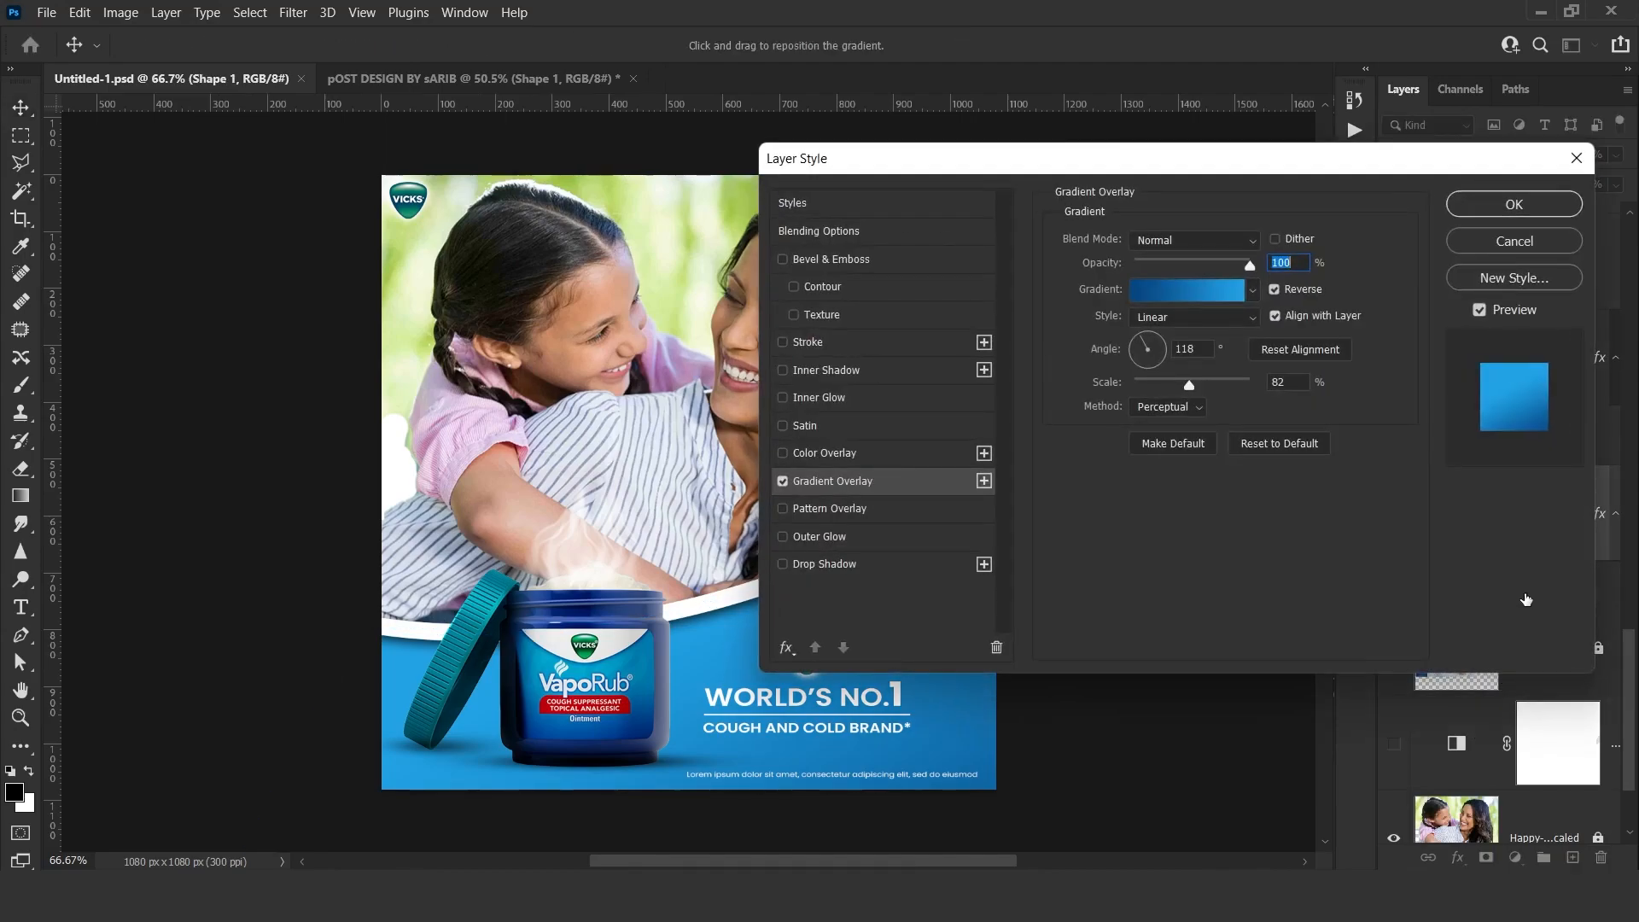
{"action": "left_click", "coordinate": [1217, 293]}
{"action": "left_click", "coordinate": [1540, 207]}
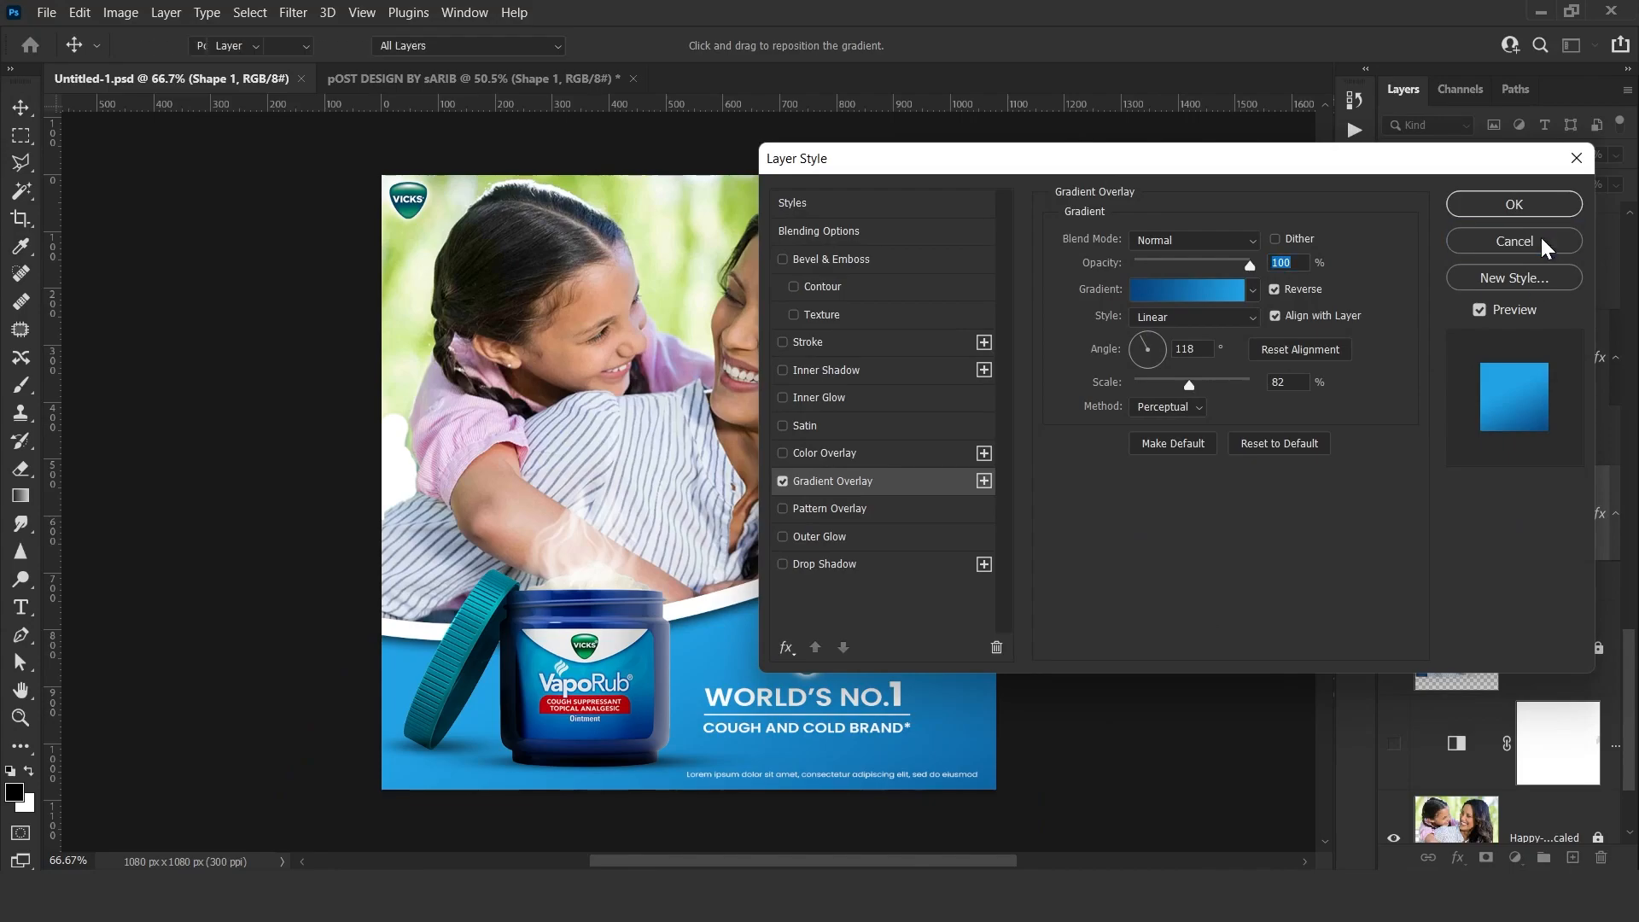
{"action": "left_click", "coordinate": [1540, 239]}
Copy the layer style of Shape 1 and return to the post design document.
{"action": "right_click", "coordinate": [1549, 522]}
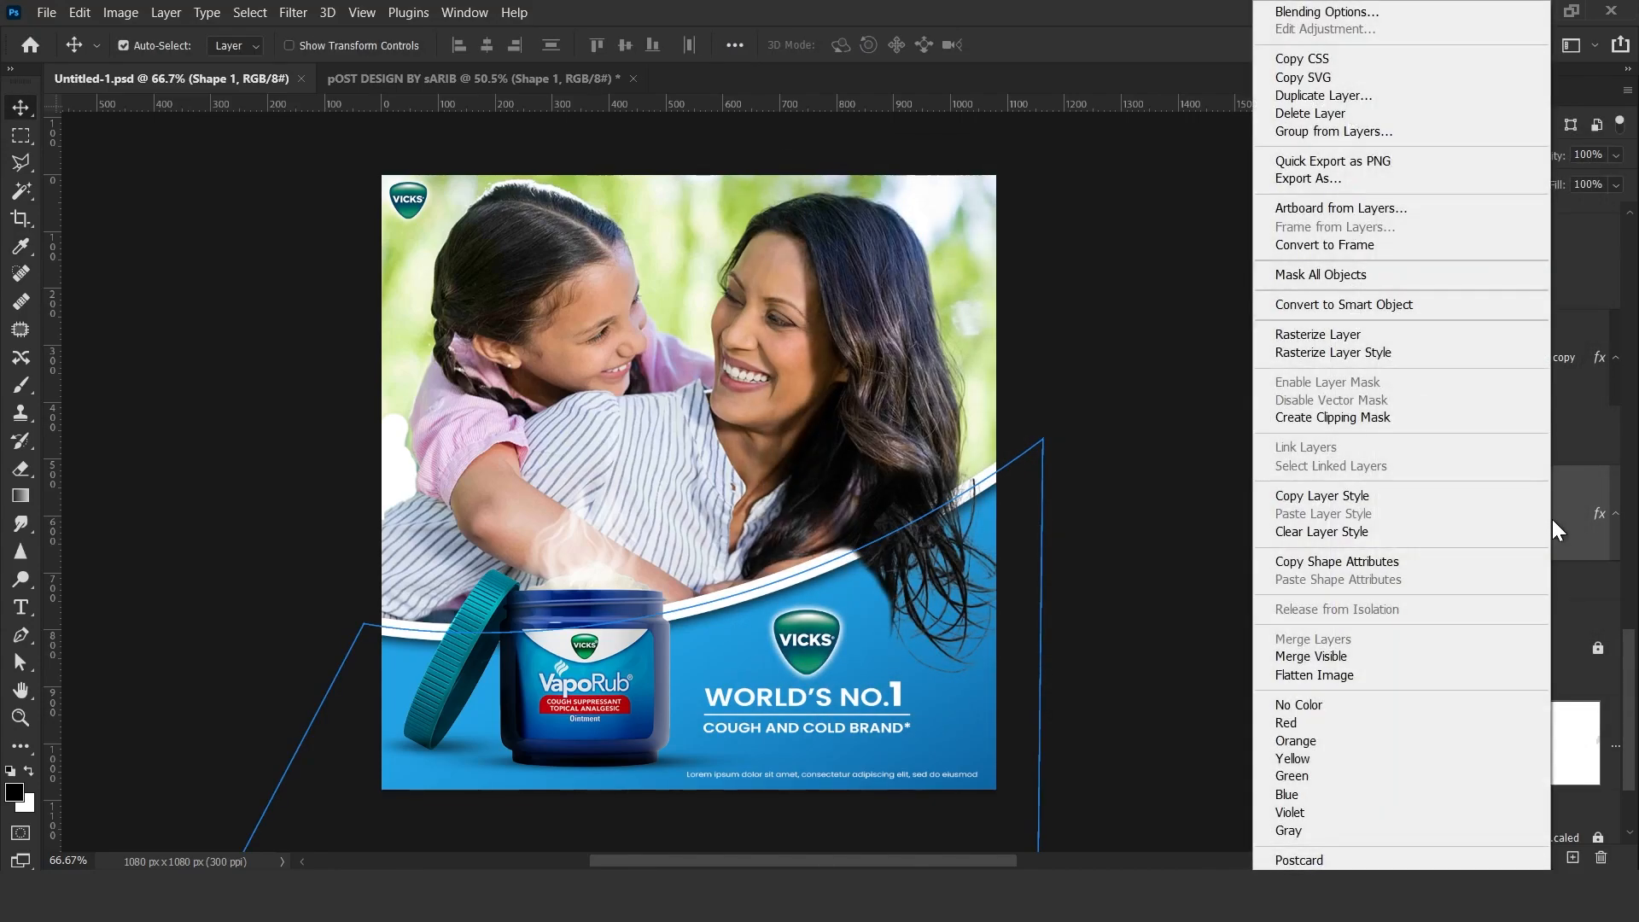
{"action": "left_click", "coordinate": [1335, 496]}
{"action": "left_click", "coordinate": [534, 78]}
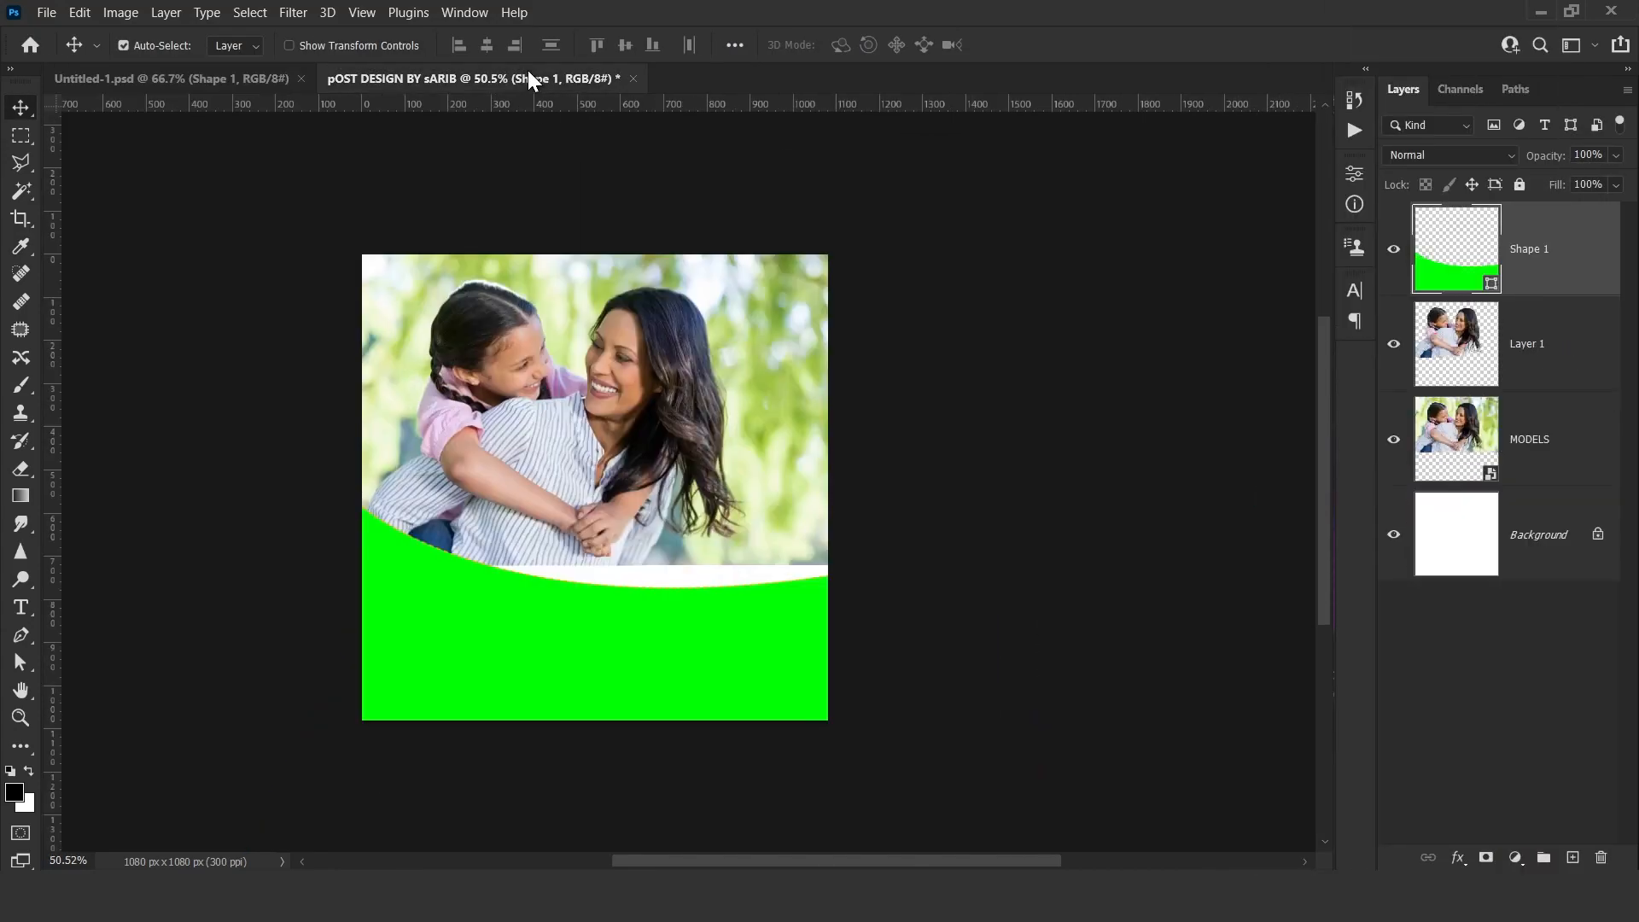
Flip the green shape horizontally so its curve rises toward the right side of the canvas.
{"action": "left_click", "coordinate": [1393, 249]}
{"action": "left_click", "coordinate": [1393, 248]}
{"action": "key", "text": "ctrl+t"}
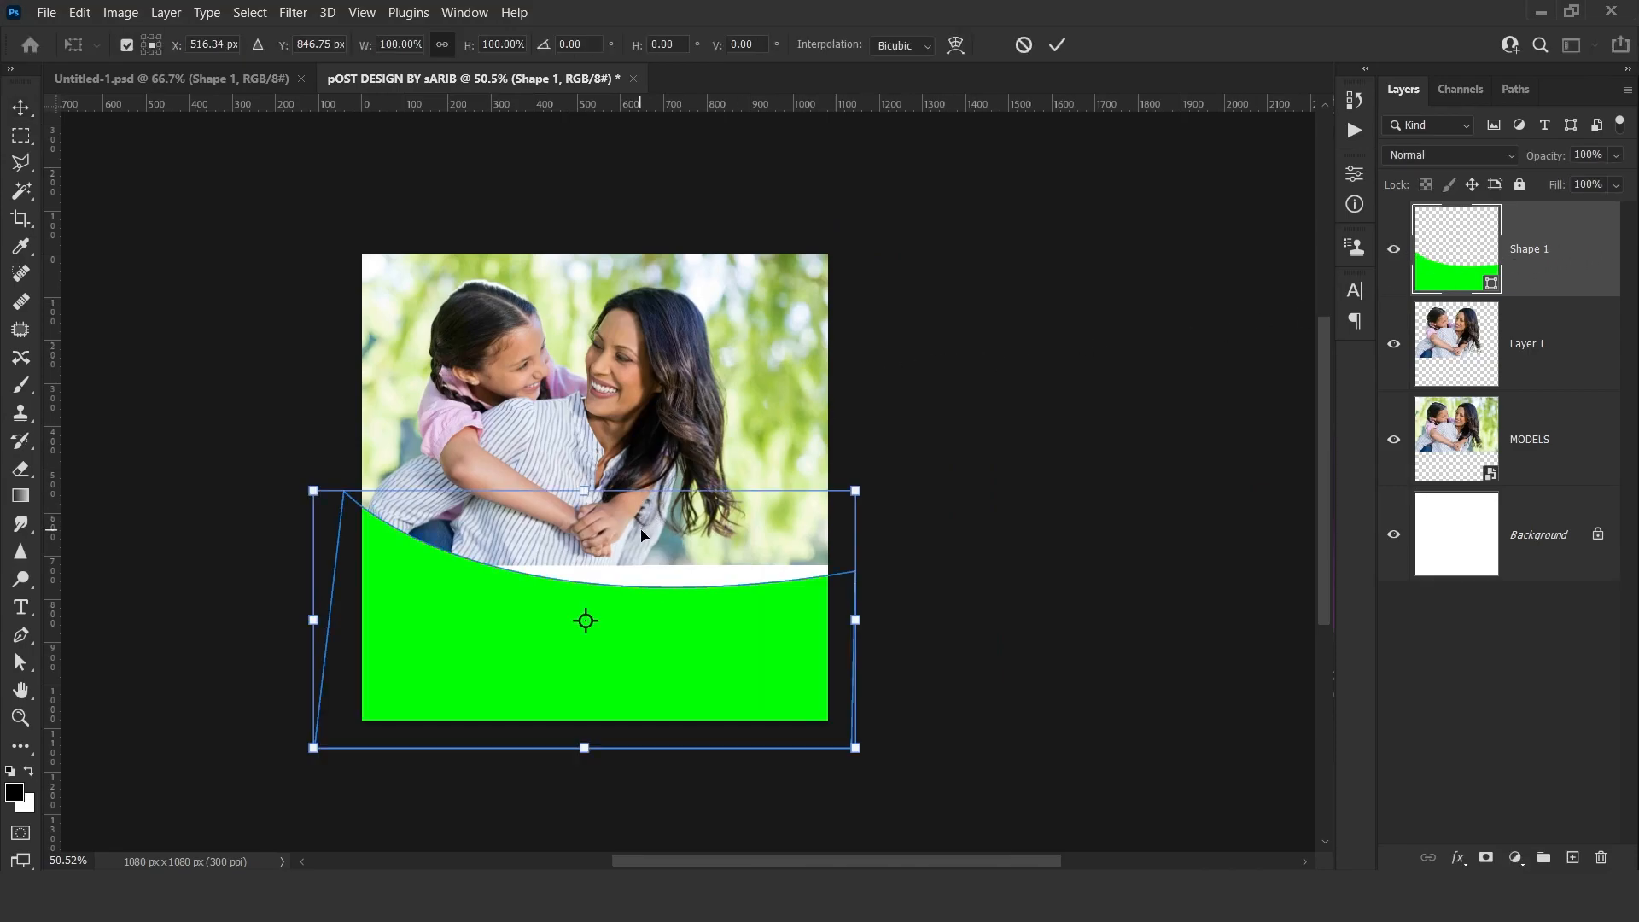
{"action": "right_click", "coordinate": [642, 532]}
{"action": "left_click", "coordinate": [709, 500]}
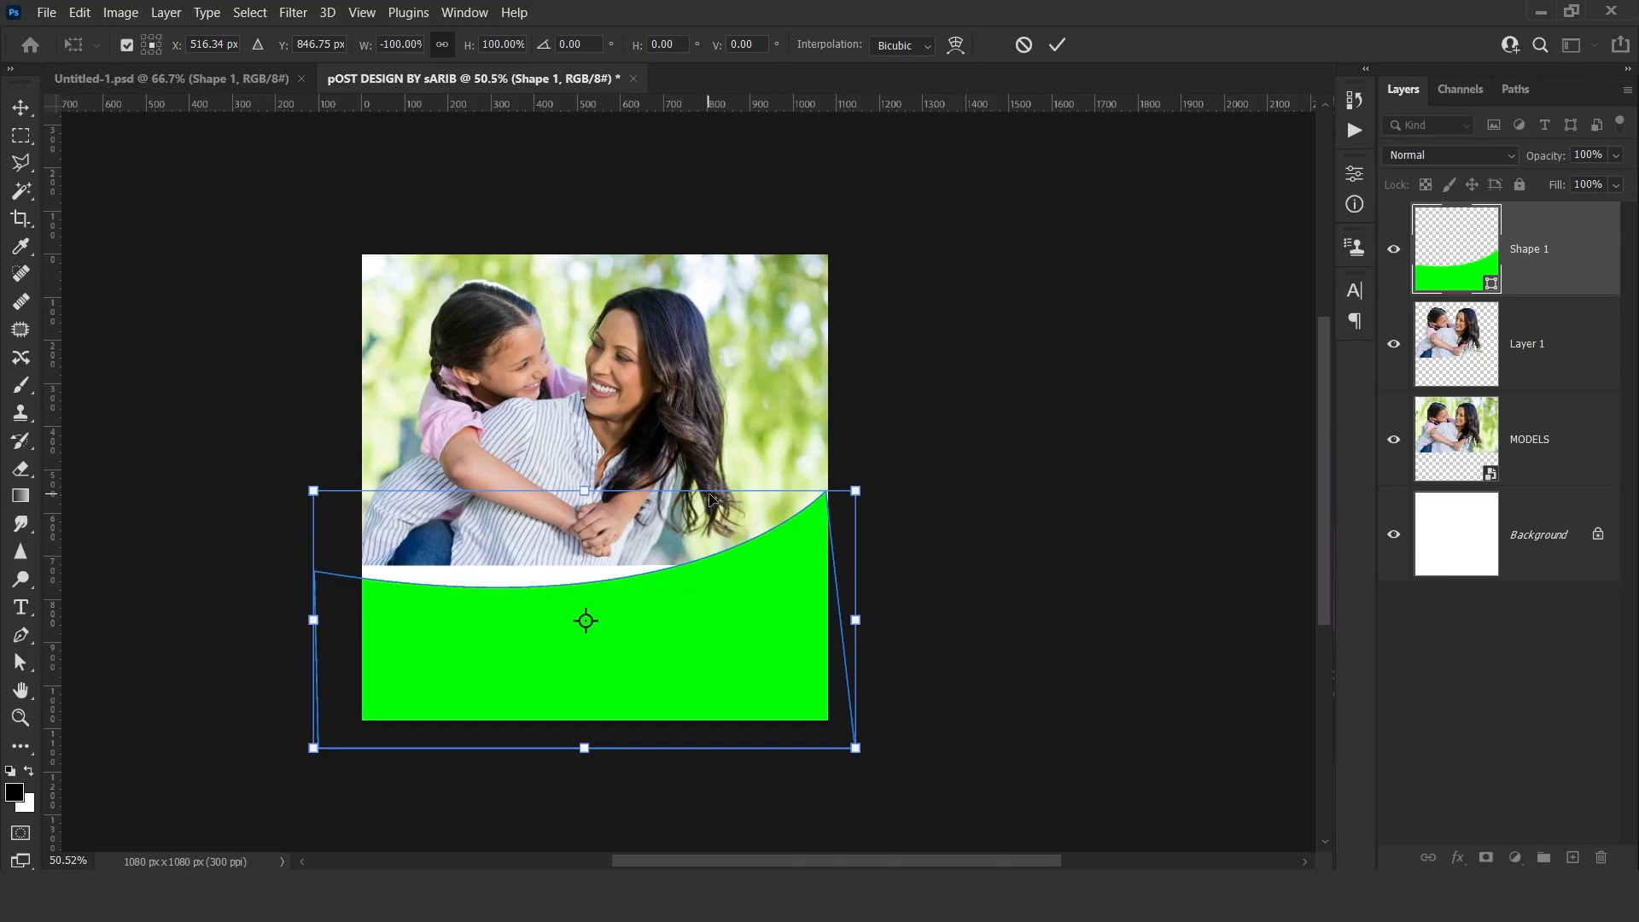
{"action": "key", "text": "Return"}
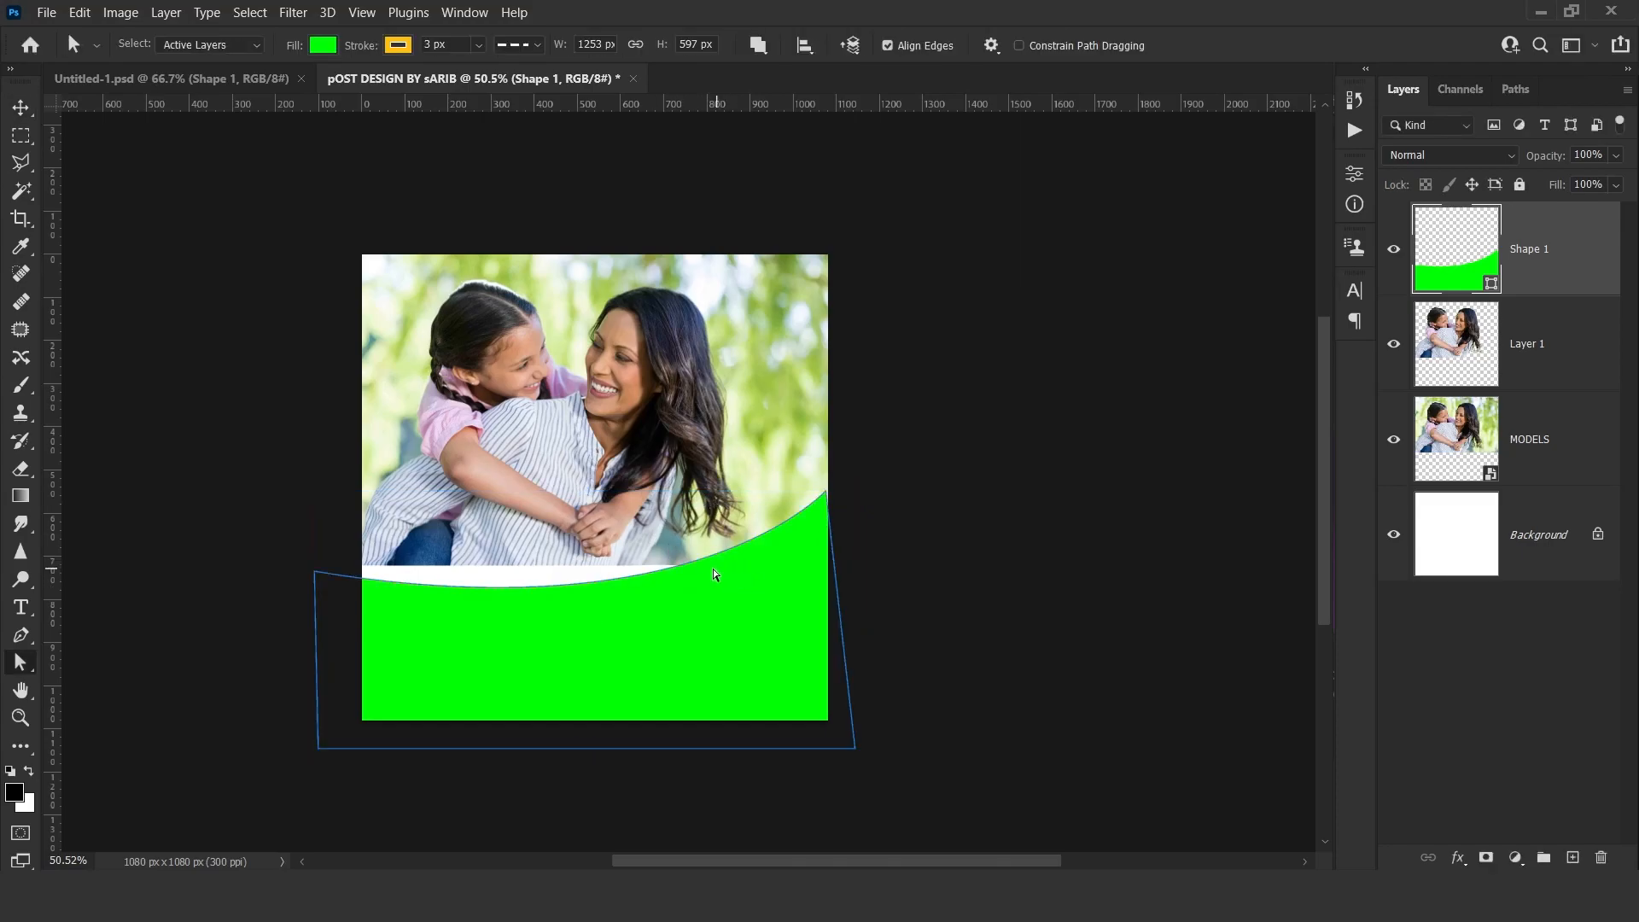
Reshape the curve by lowering the shape's upper-left anchor point and moving its upper-right anchor slightly outward and up.
{"action": "left_click_drag", "start_coordinate": [248, 542], "coordinate": [315, 620]}
{"action": "left_click_drag", "start_coordinate": [827, 492], "coordinate": [860, 483]}
{"action": "left_click_drag", "start_coordinate": [316, 619], "coordinate": [315, 607]}
{"action": "left_click_drag", "start_coordinate": [860, 483], "coordinate": [861, 470]}
{"action": "key", "text": "Return"}
Paste the copied layer style onto the Shape 1 layer and open its Gradient Overlay's gradient for editing.
{"action": "right_click", "coordinate": [1553, 265]}
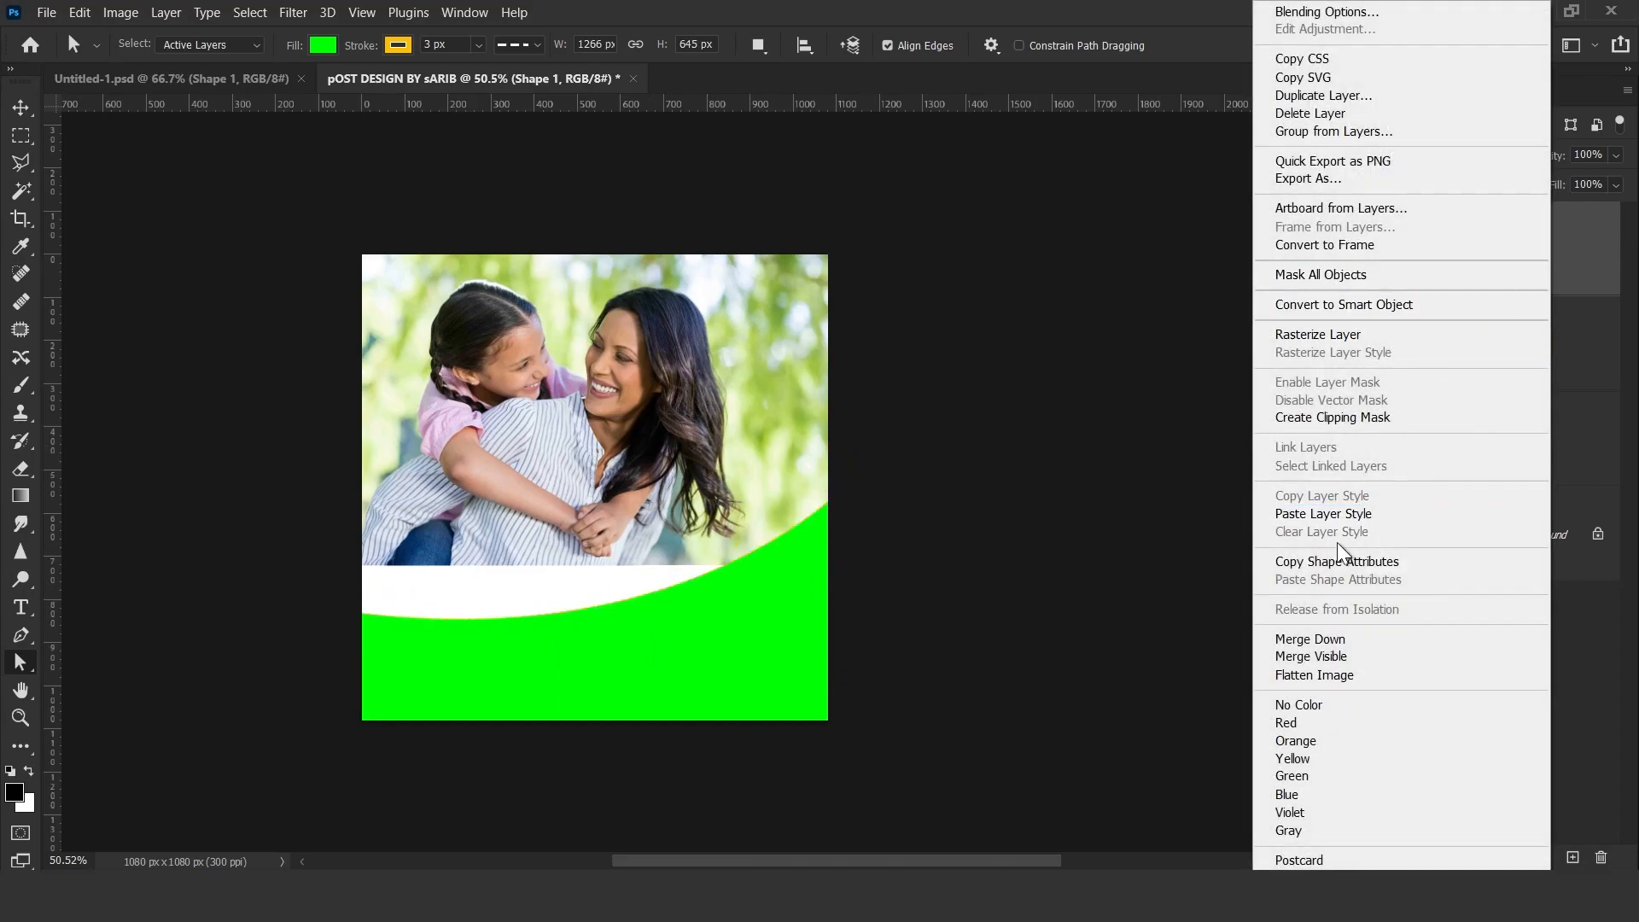
{"action": "left_click", "coordinate": [1362, 527]}
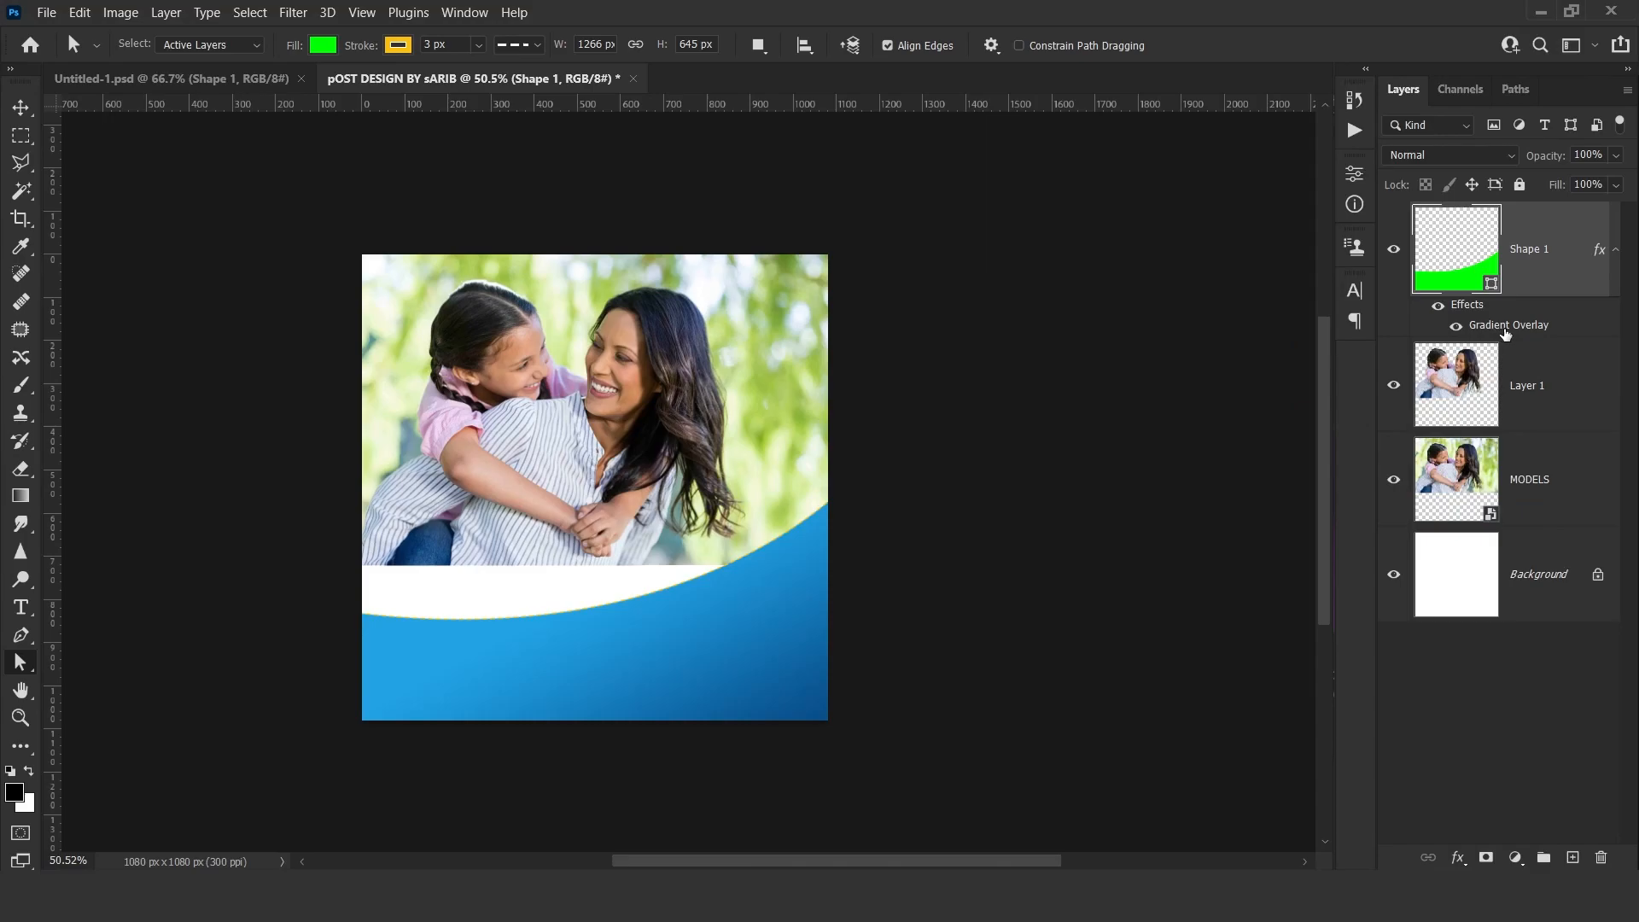
{"action": "double_click", "coordinate": [1508, 329]}
{"action": "left_click", "coordinate": [1191, 290]}
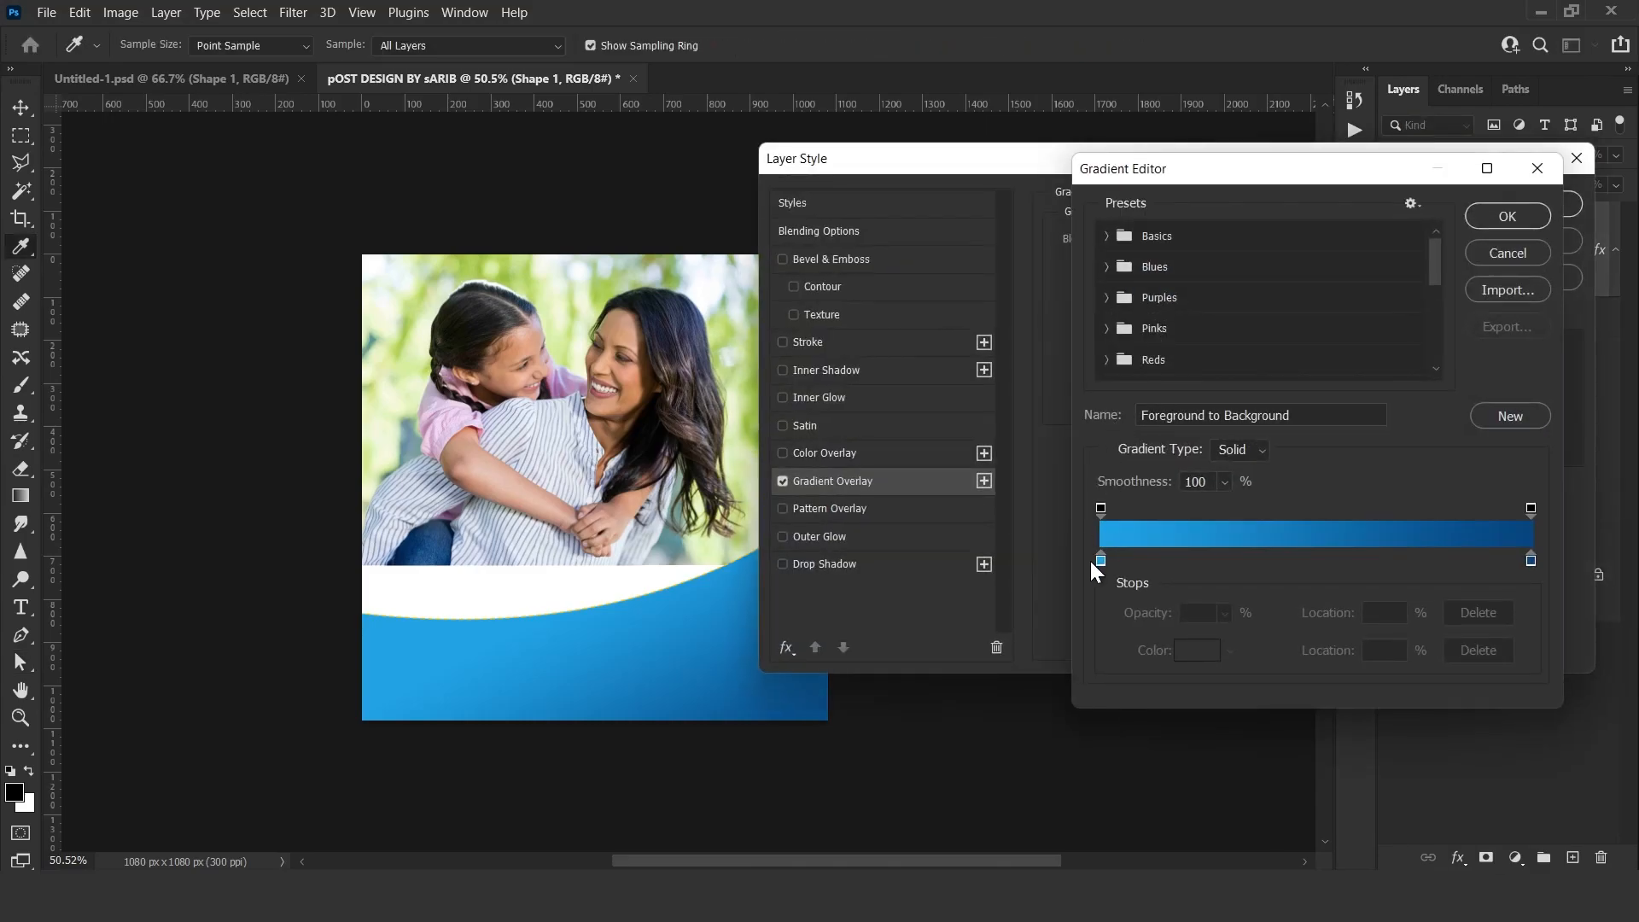
Examine the colours of the gradient's light and dark blue stops, keeping both as they are.
{"action": "left_click", "coordinate": [1100, 560]}
{"action": "left_click", "coordinate": [1196, 649]}
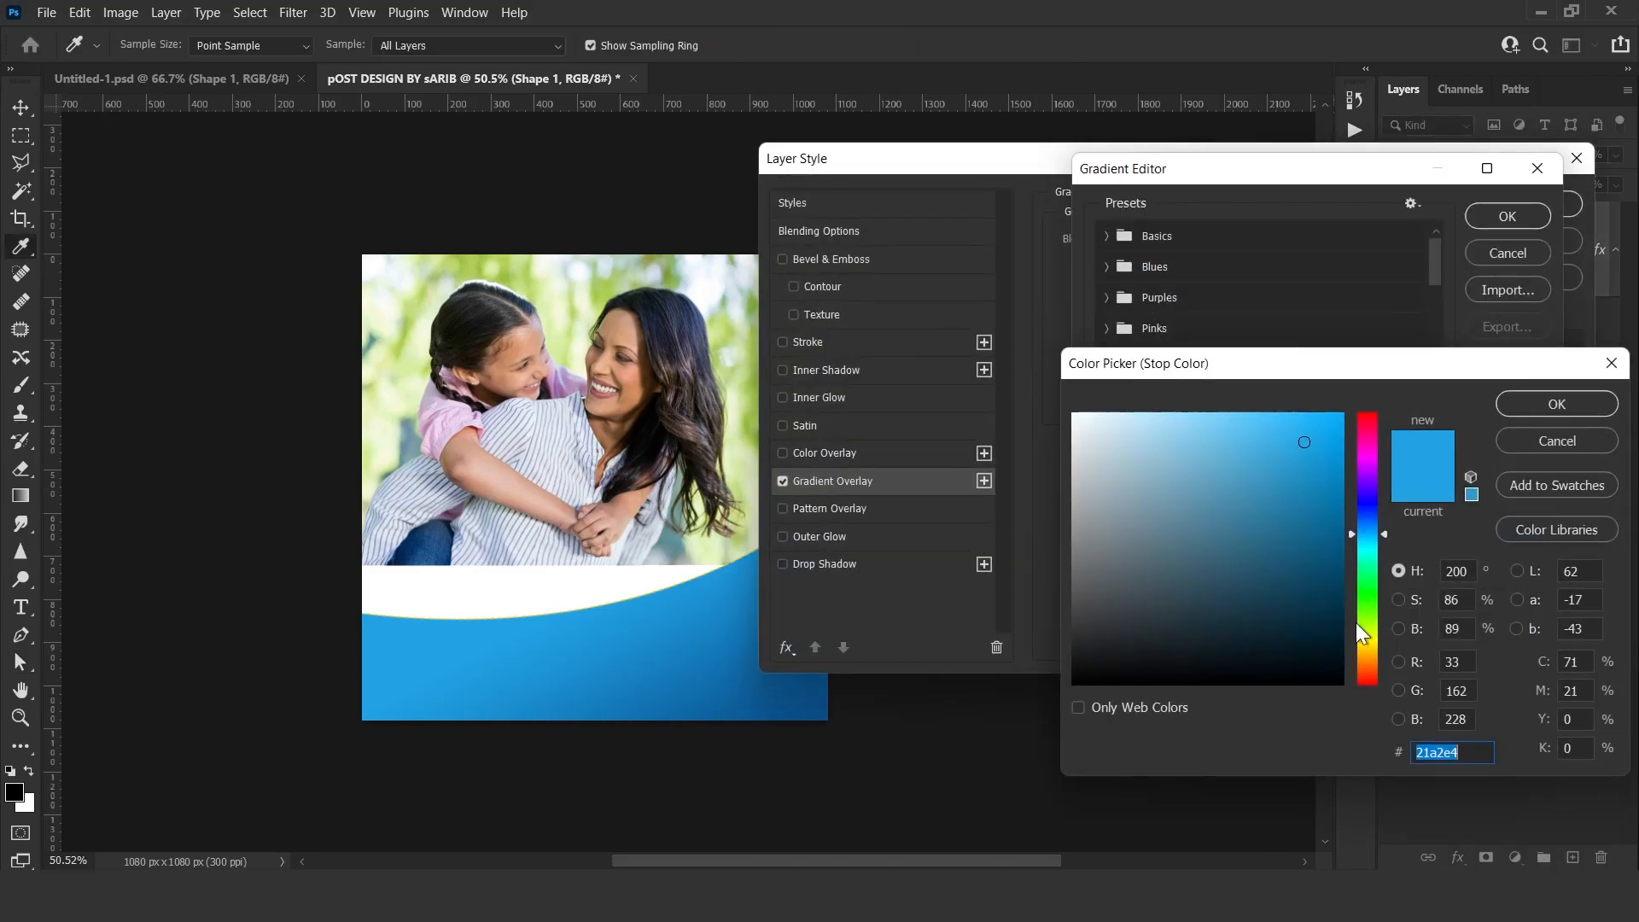
{"action": "left_click", "coordinate": [1555, 404]}
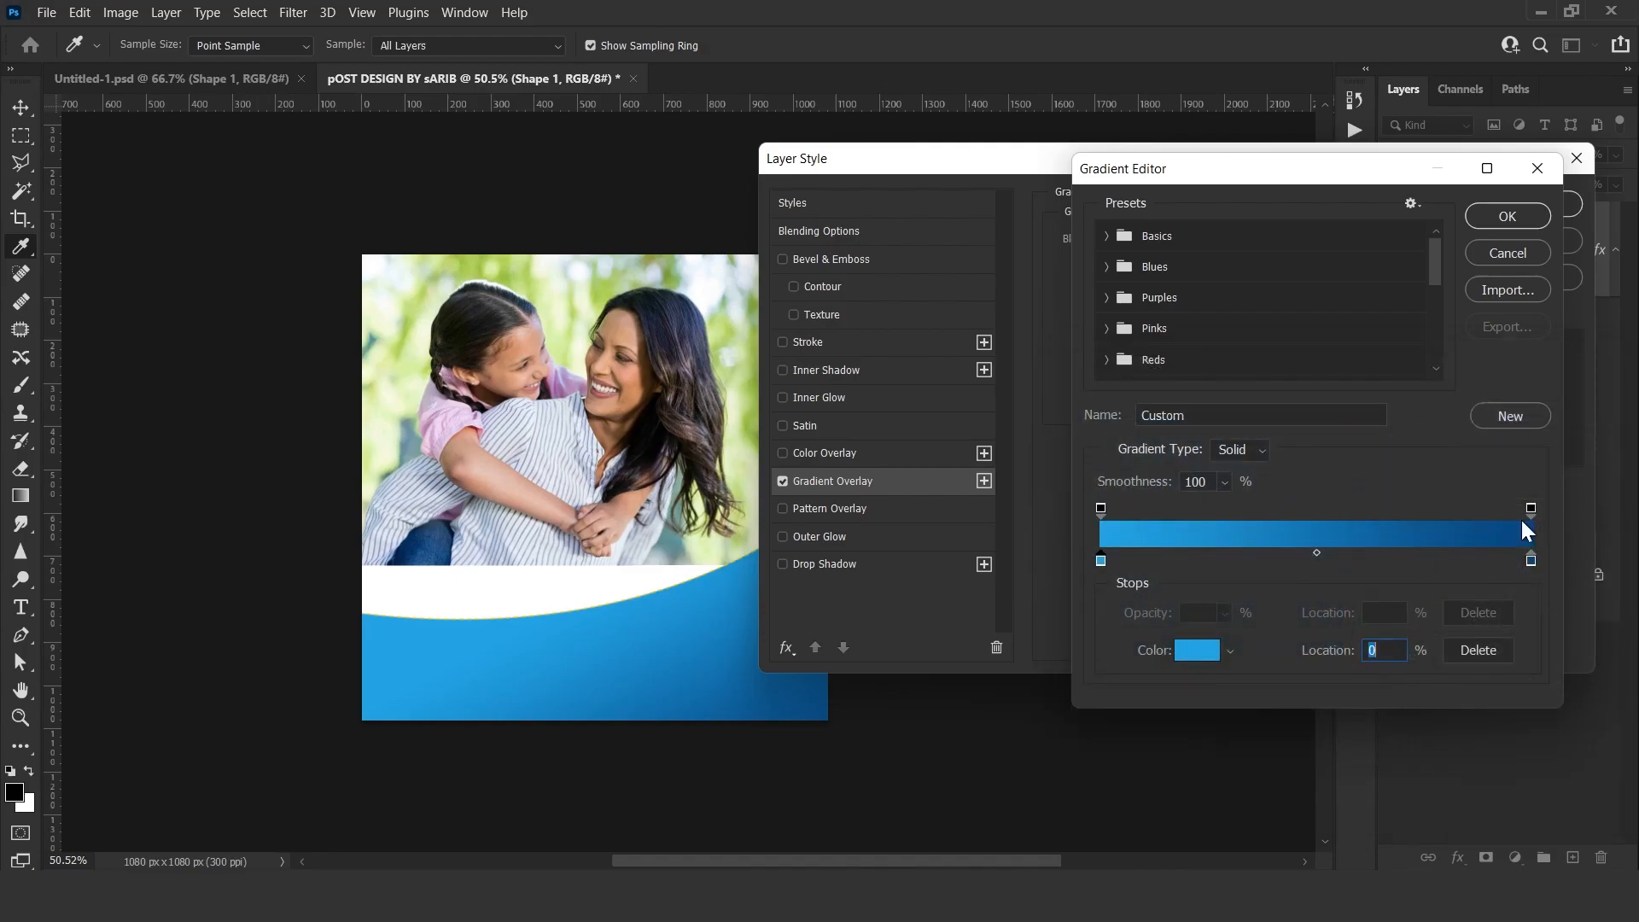
{"action": "left_click", "coordinate": [1530, 561]}
{"action": "left_click", "coordinate": [1221, 650]}
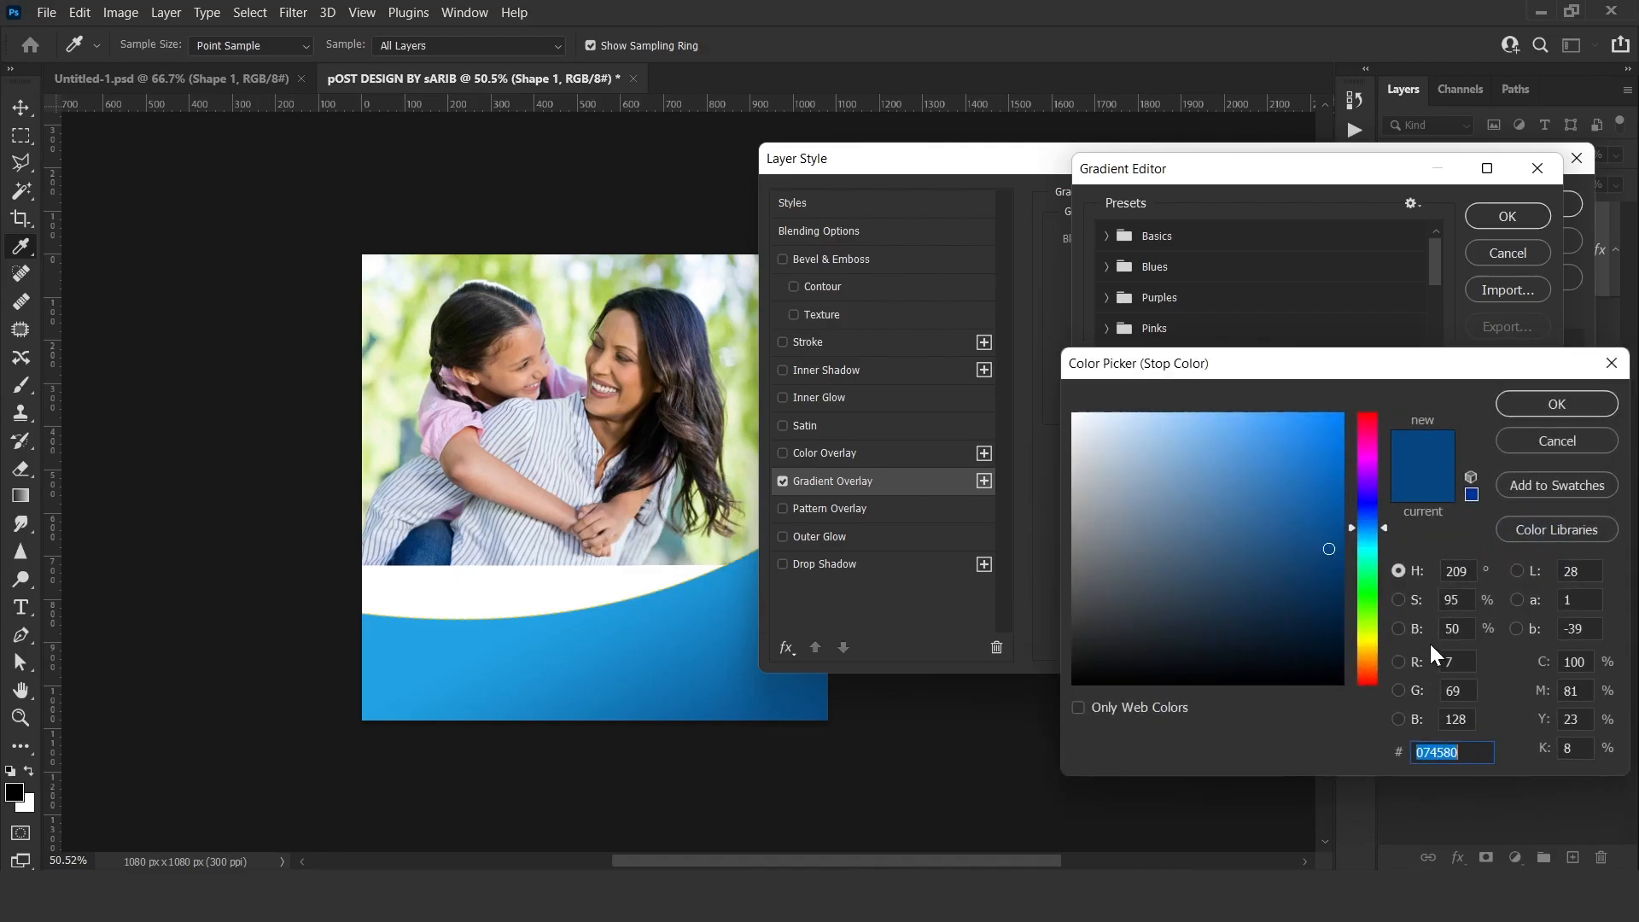
{"action": "left_click", "coordinate": [1559, 403]}
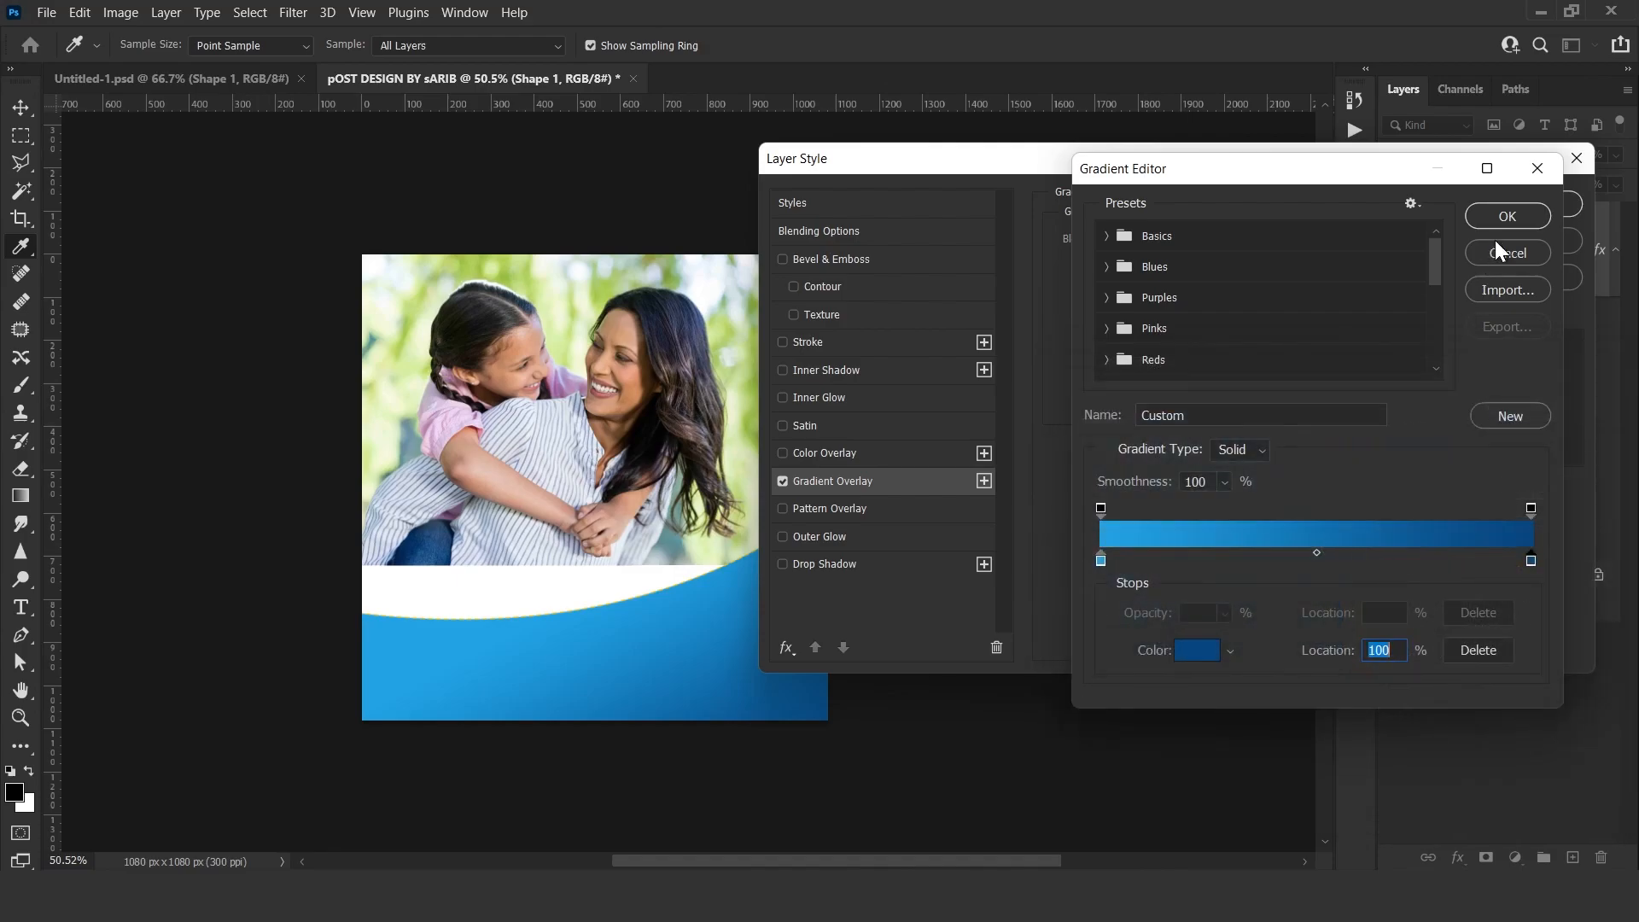
{"action": "left_click", "coordinate": [1501, 214]}
Set the Gradient Overlay's angle to 144° and scale to 67%, and reposition the gradient within the blue shape.
{"action": "left_click_drag", "start_coordinate": [1178, 384], "coordinate": [1110, 398]}
{"action": "left_click_drag", "start_coordinate": [747, 636], "coordinate": [527, 643]}
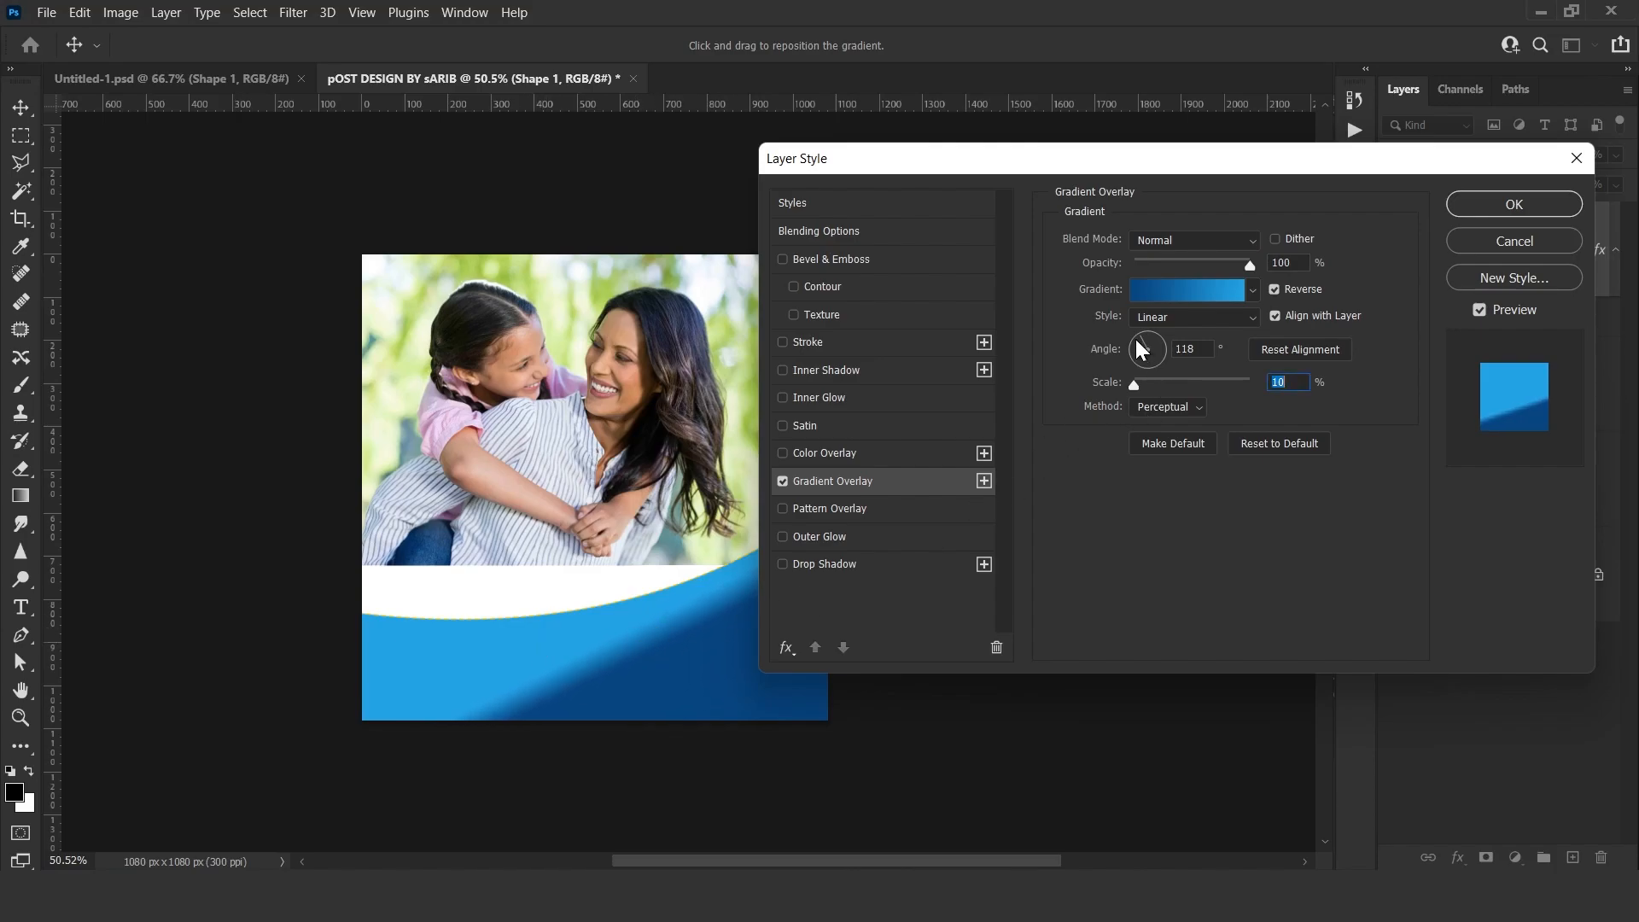
{"action": "left_click", "coordinate": [1136, 341]}
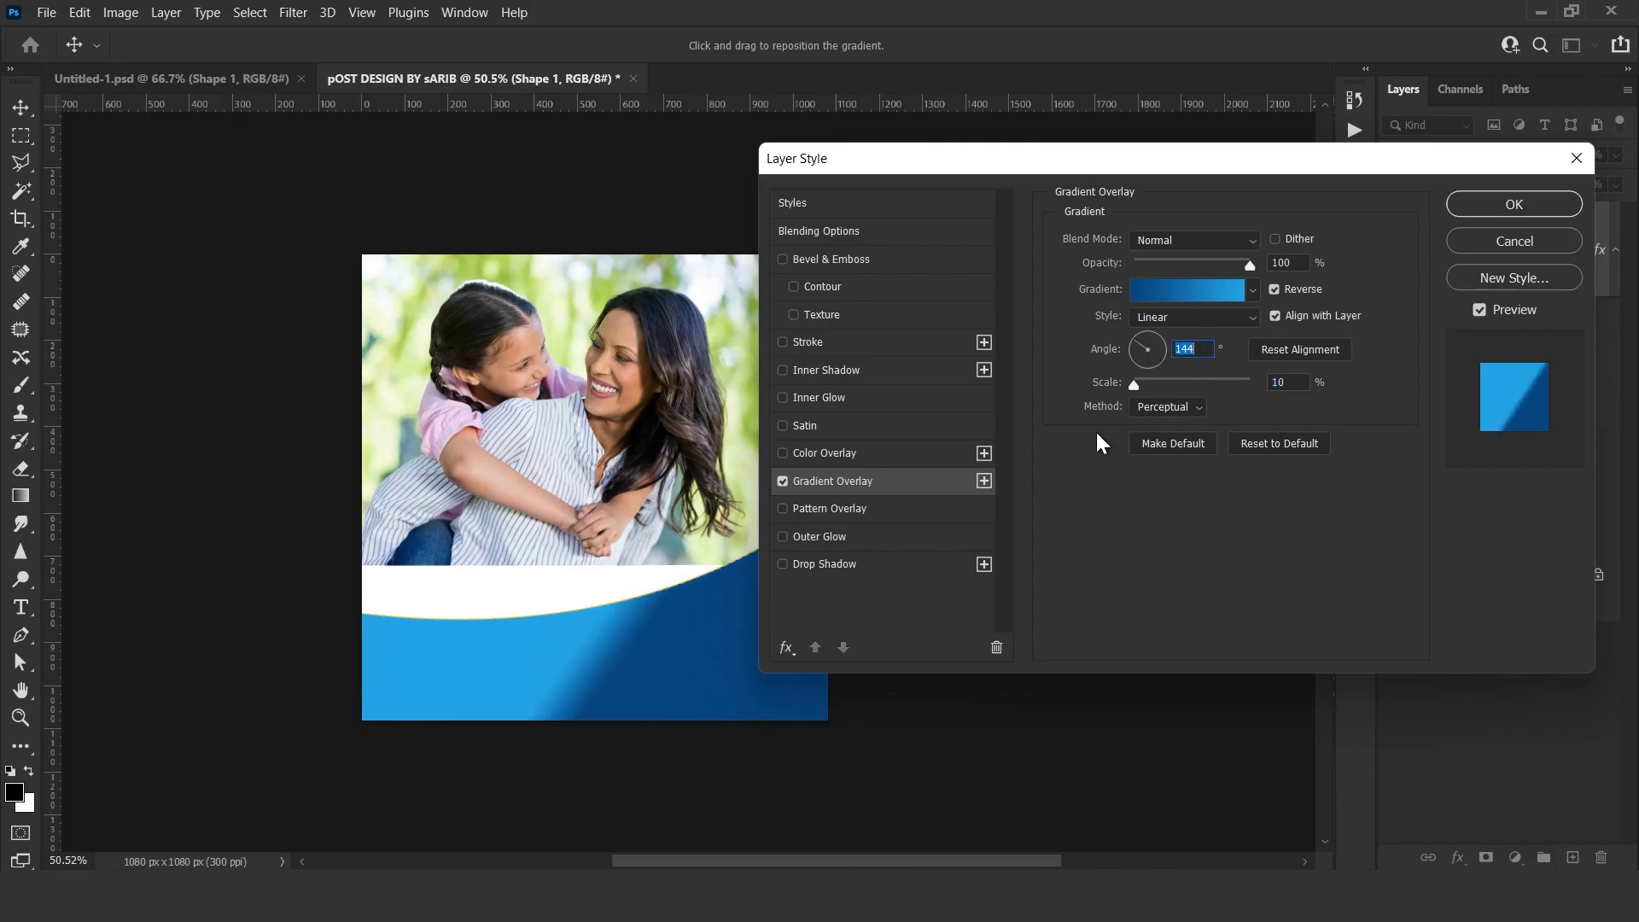
{"action": "left_click_drag", "start_coordinate": [1135, 383], "coordinate": [1171, 382]}
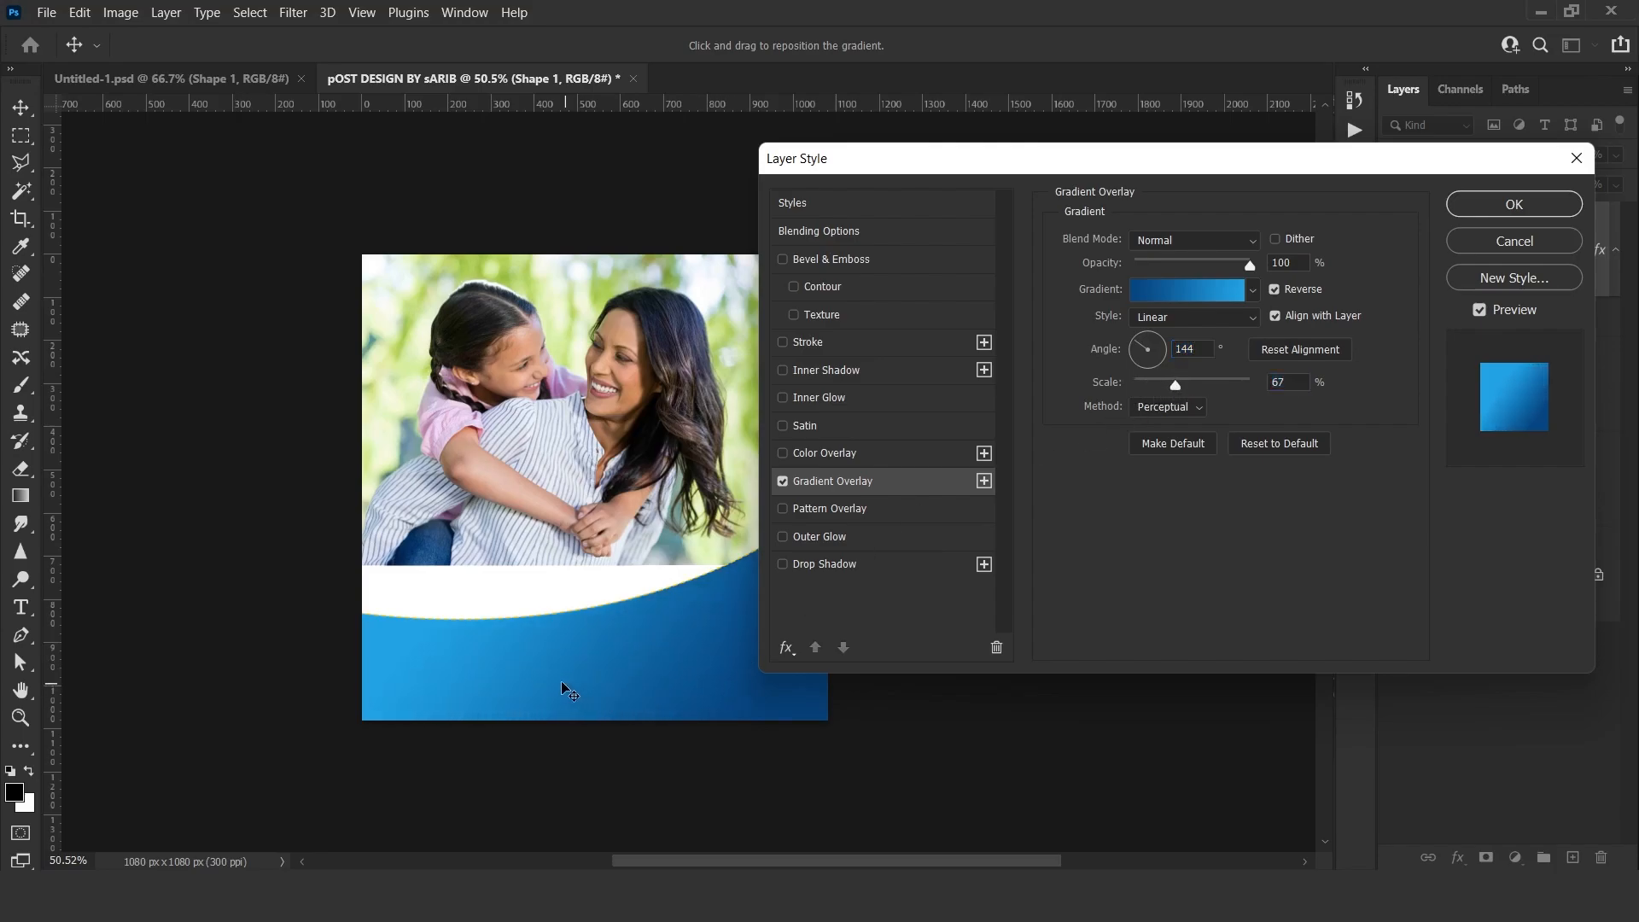
{"action": "left_click_drag", "start_coordinate": [542, 680], "coordinate": [543, 683]}
{"action": "left_click", "coordinate": [1510, 213]}
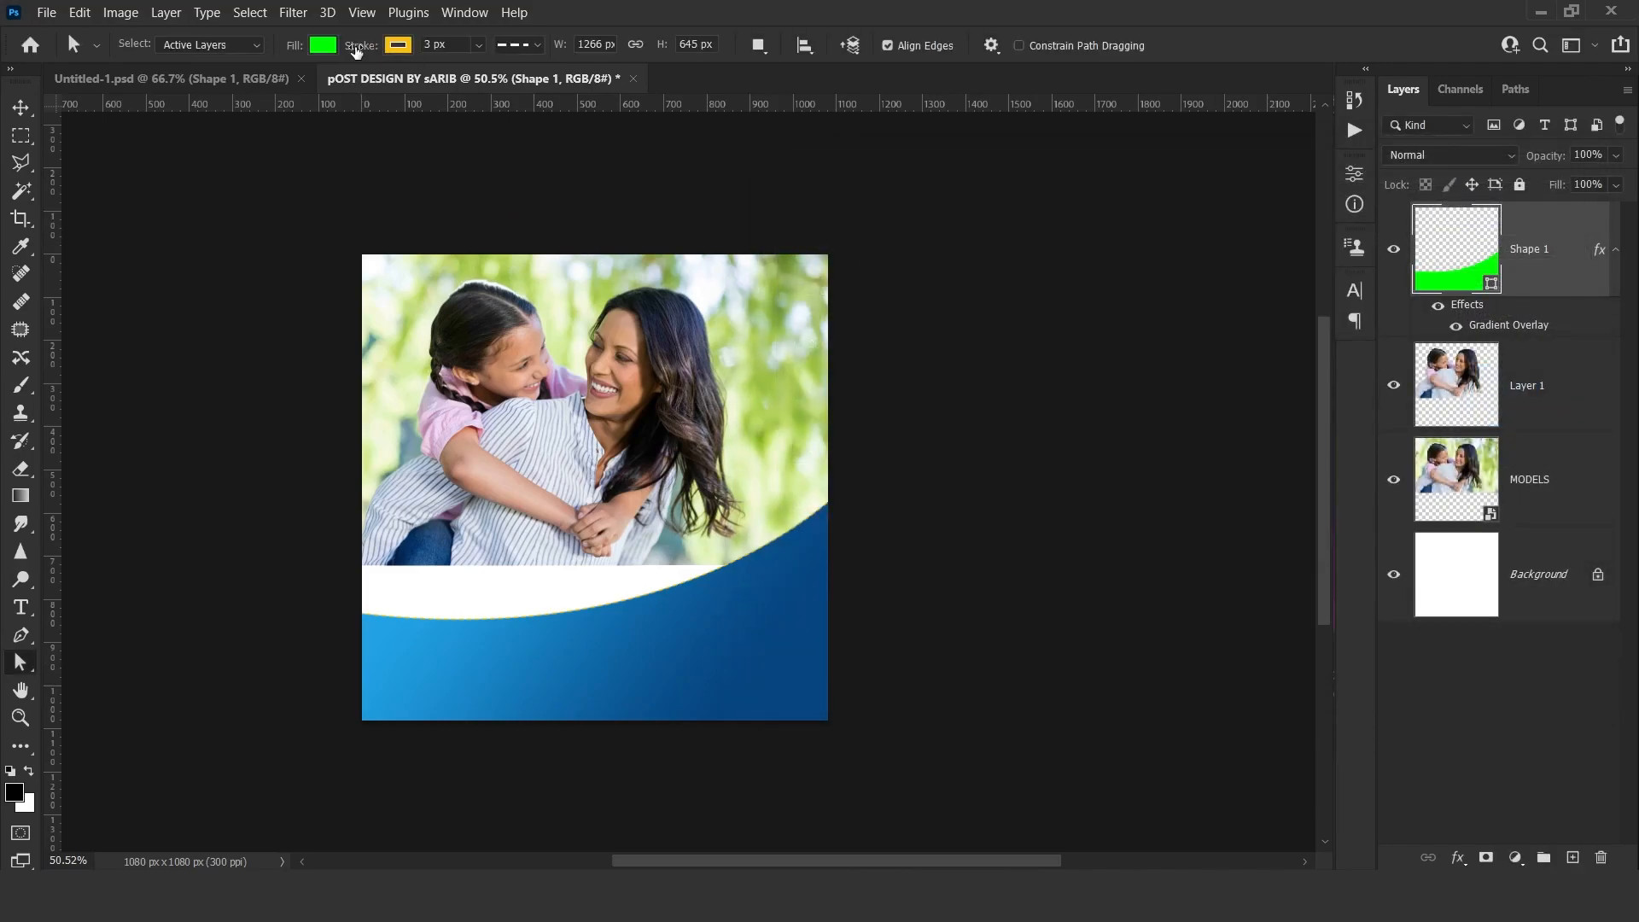
Give the curved shape a solid 24 px stroke coloured white (ffffff).
{"action": "left_click_drag", "start_coordinate": [357, 52], "coordinate": [444, 64]}
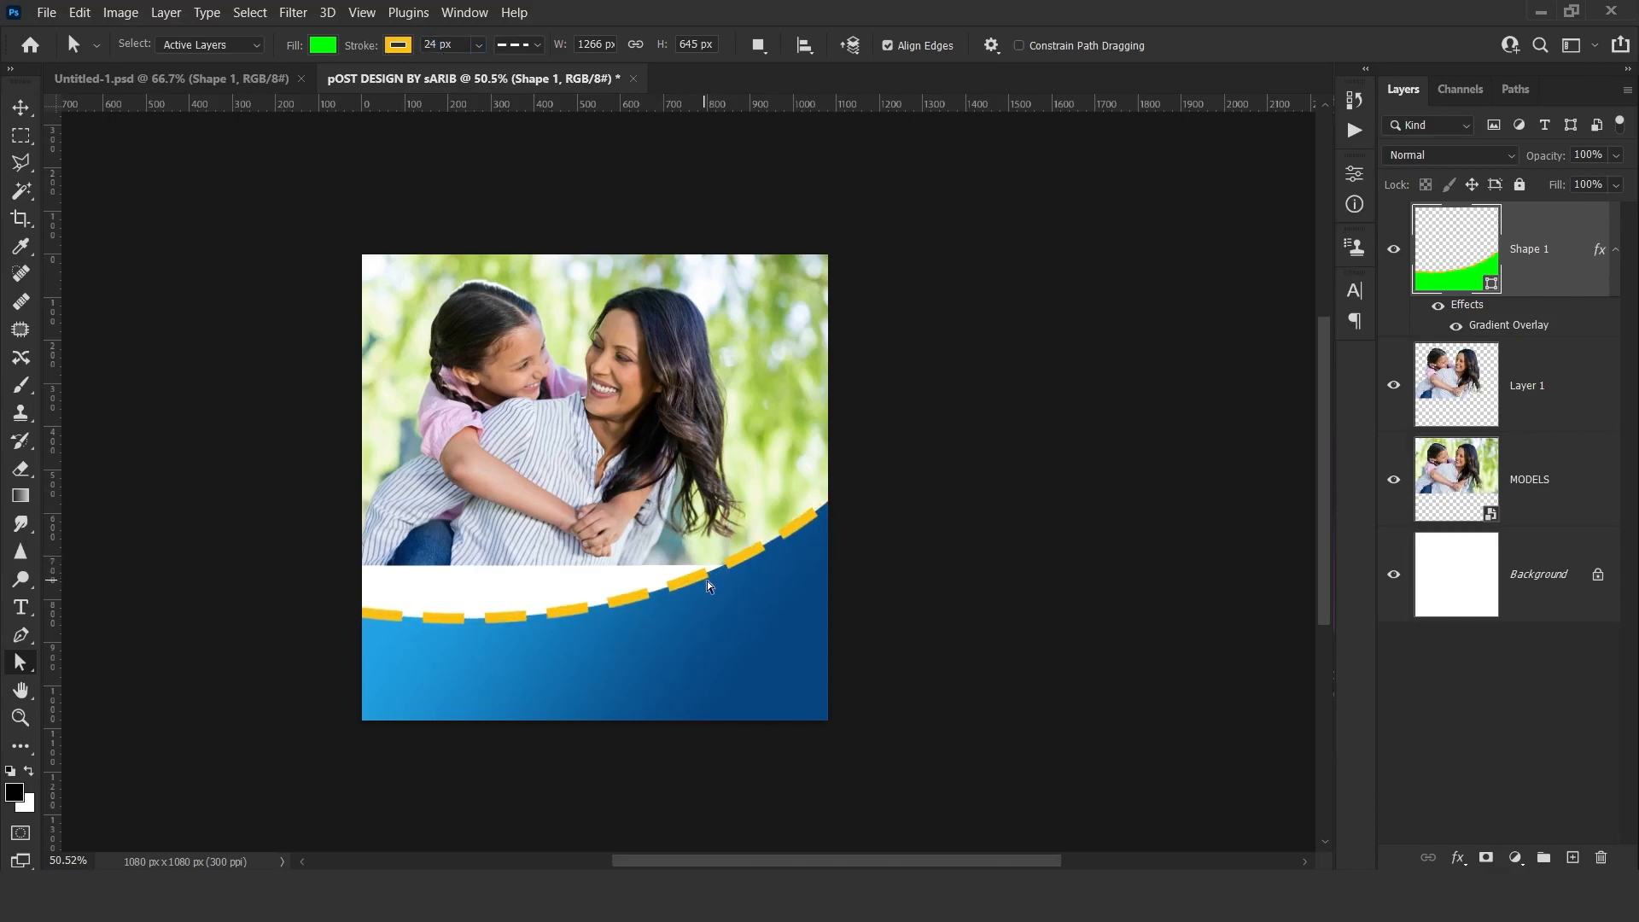
{"action": "left_click", "coordinate": [523, 46]}
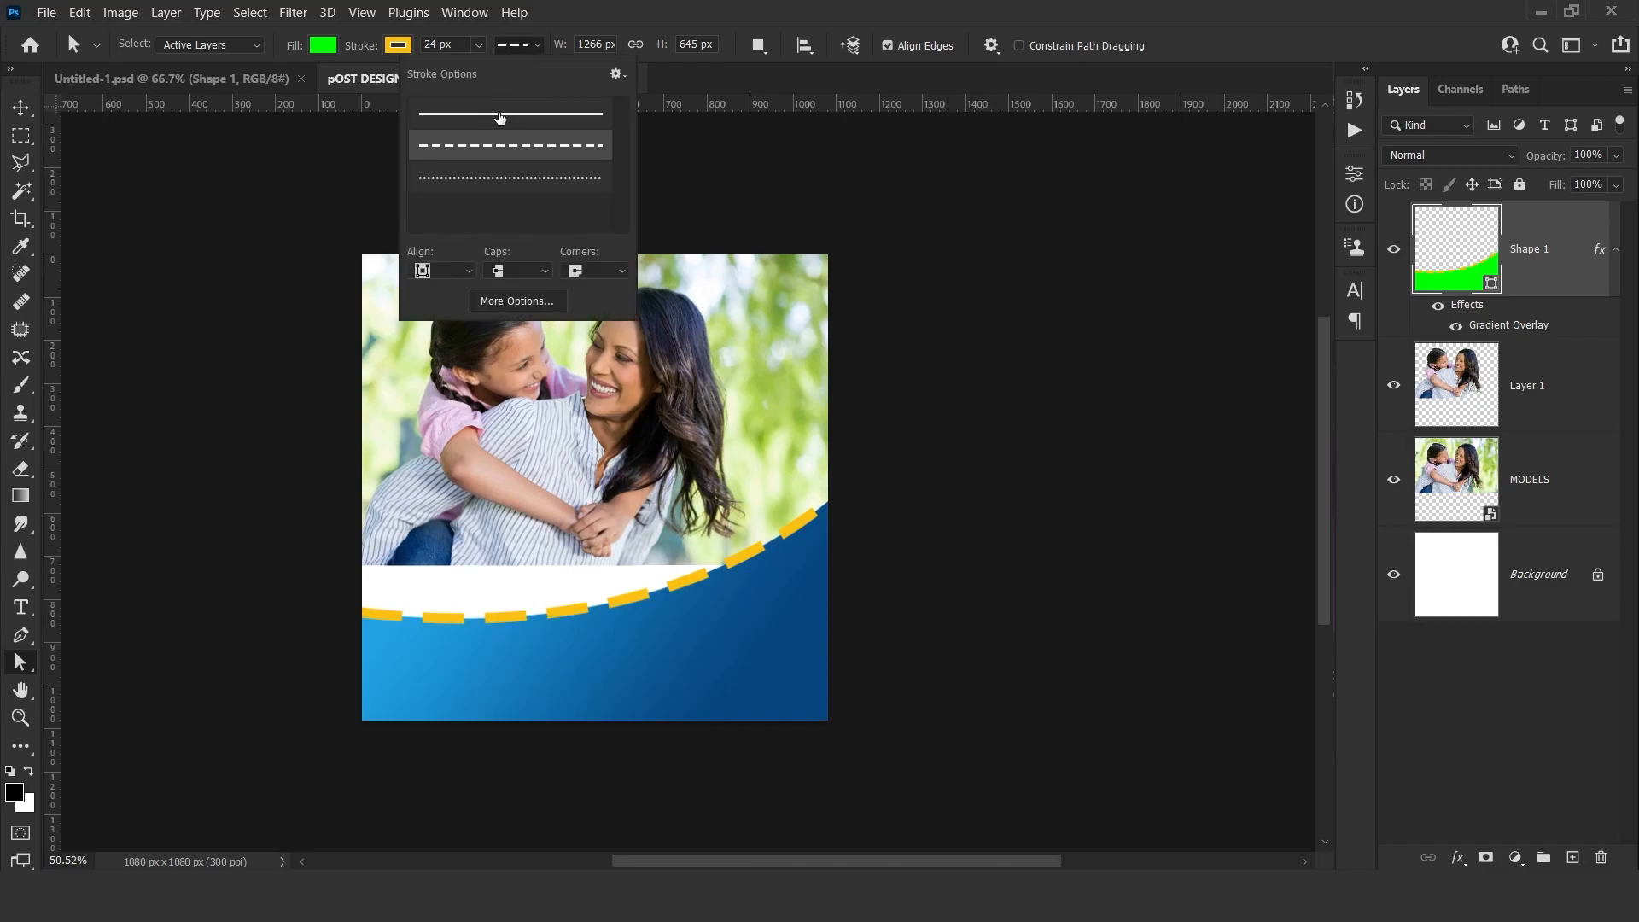
{"action": "left_click", "coordinate": [500, 114]}
{"action": "left_click", "coordinate": [398, 44]}
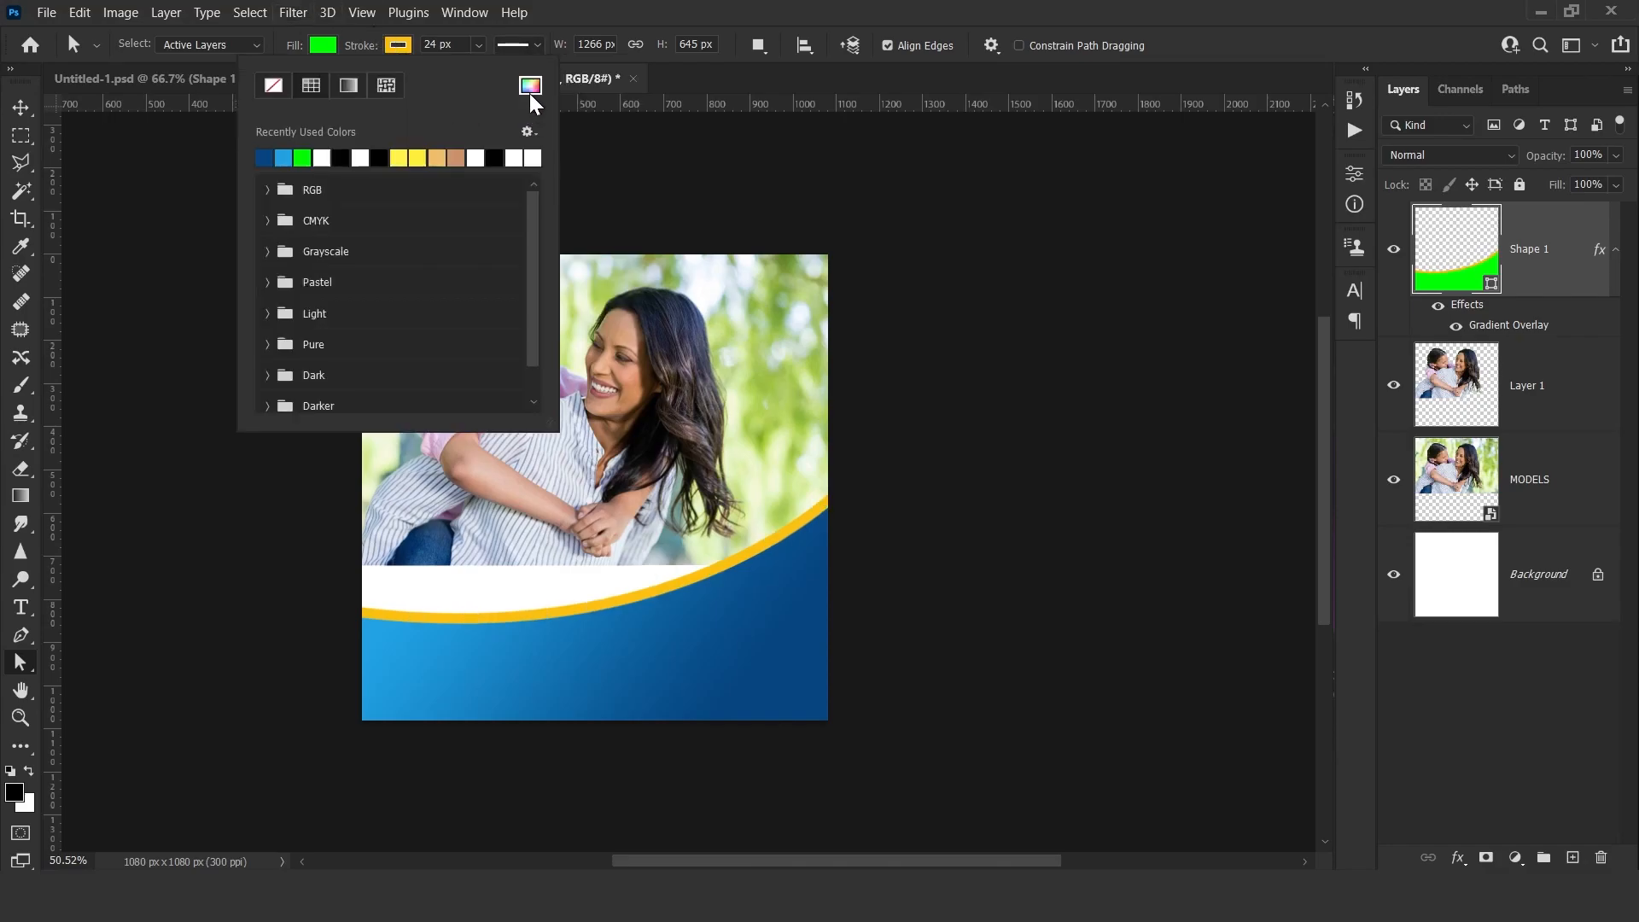
{"action": "left_click", "coordinate": [531, 85]}
{"action": "type", "text": "ffffff"}
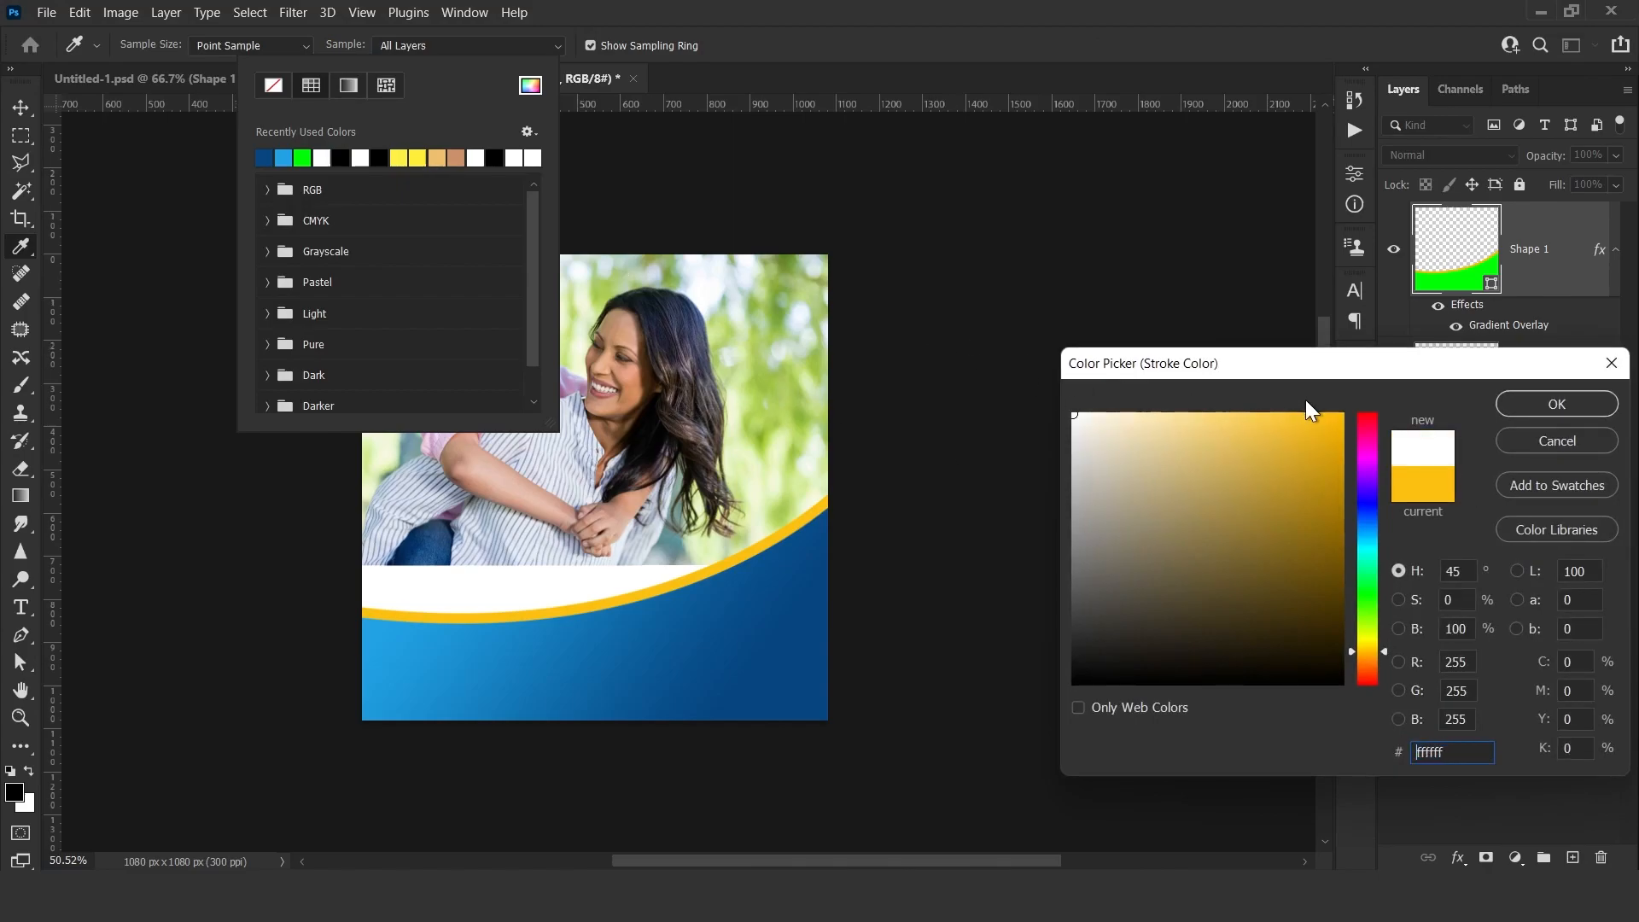
{"action": "left_click", "coordinate": [1528, 408]}
{"action": "key", "text": "Escape"}
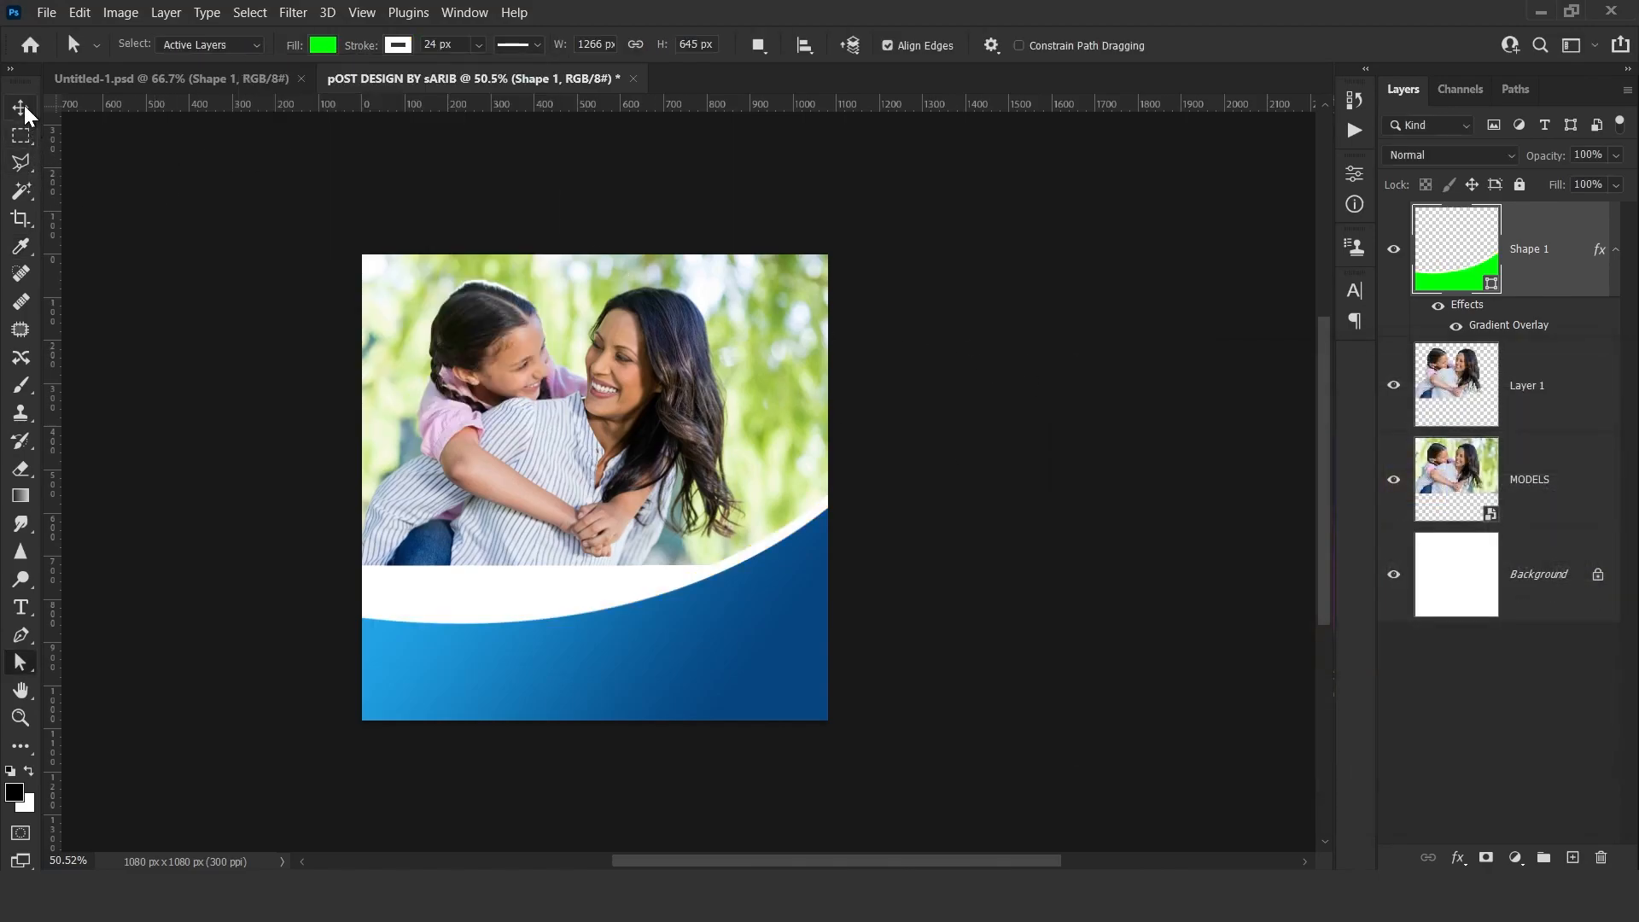
Enlarge Layer 1 and MODELS together and shift them so the family photo fills the canvas down to the curve.
{"action": "left_click", "coordinate": [24, 109]}
{"action": "left_click", "coordinate": [1526, 405]}
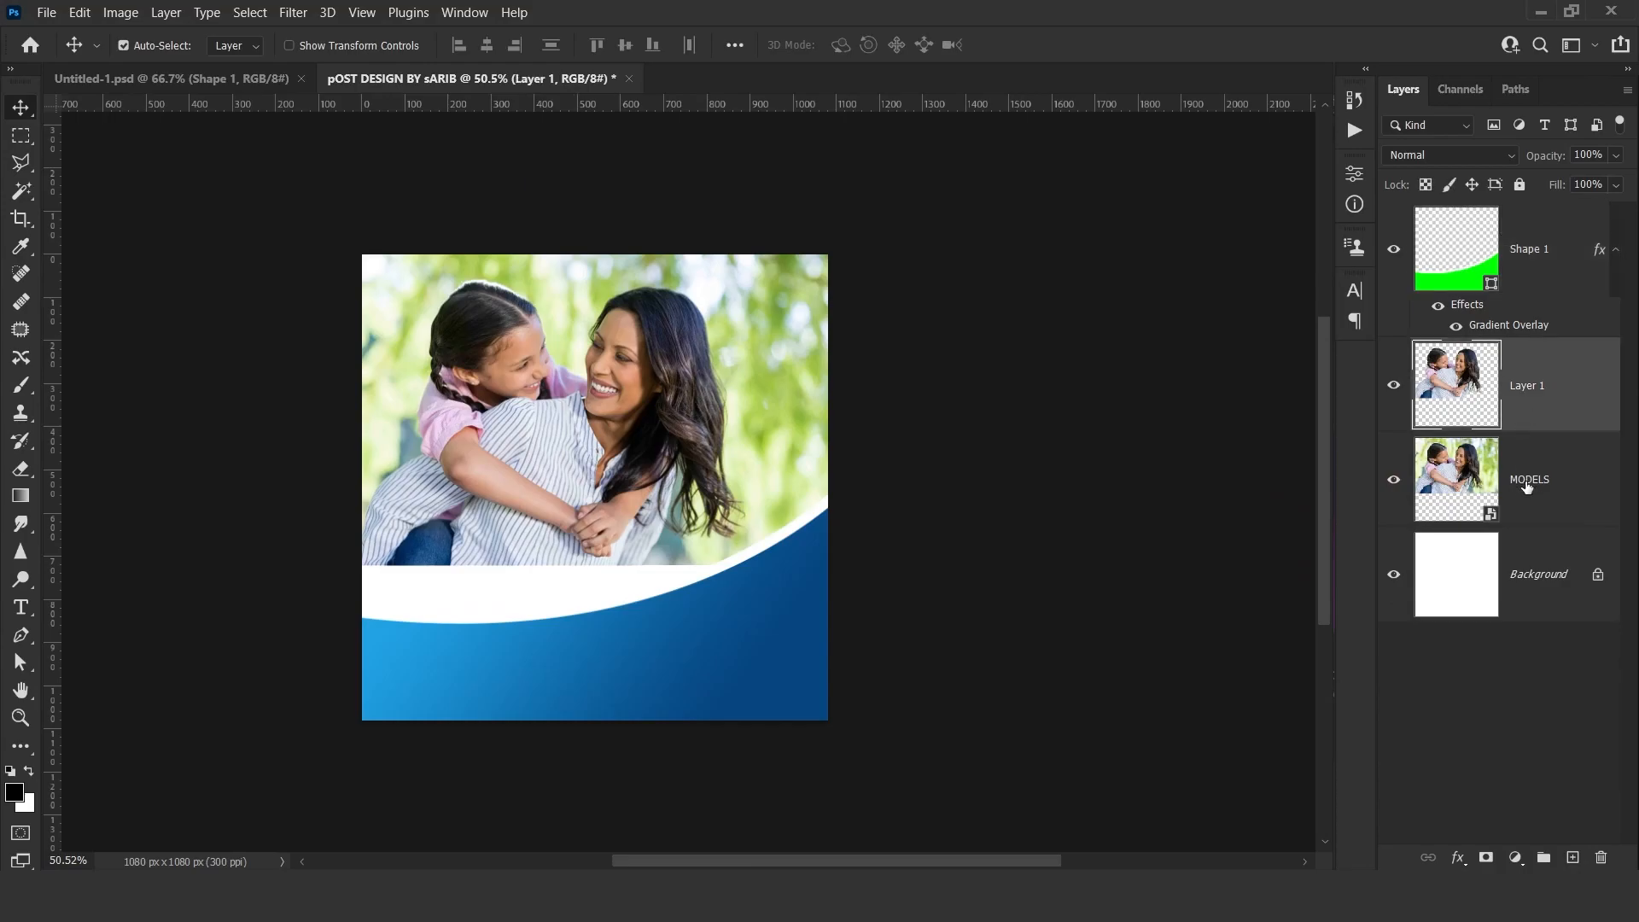
{"action": "left_click", "coordinate": [1528, 489], "text": "shift"}
{"action": "left_click", "coordinate": [1393, 473]}
{"action": "left_click_drag", "start_coordinate": [1394, 410], "coordinate": [1393, 478]}
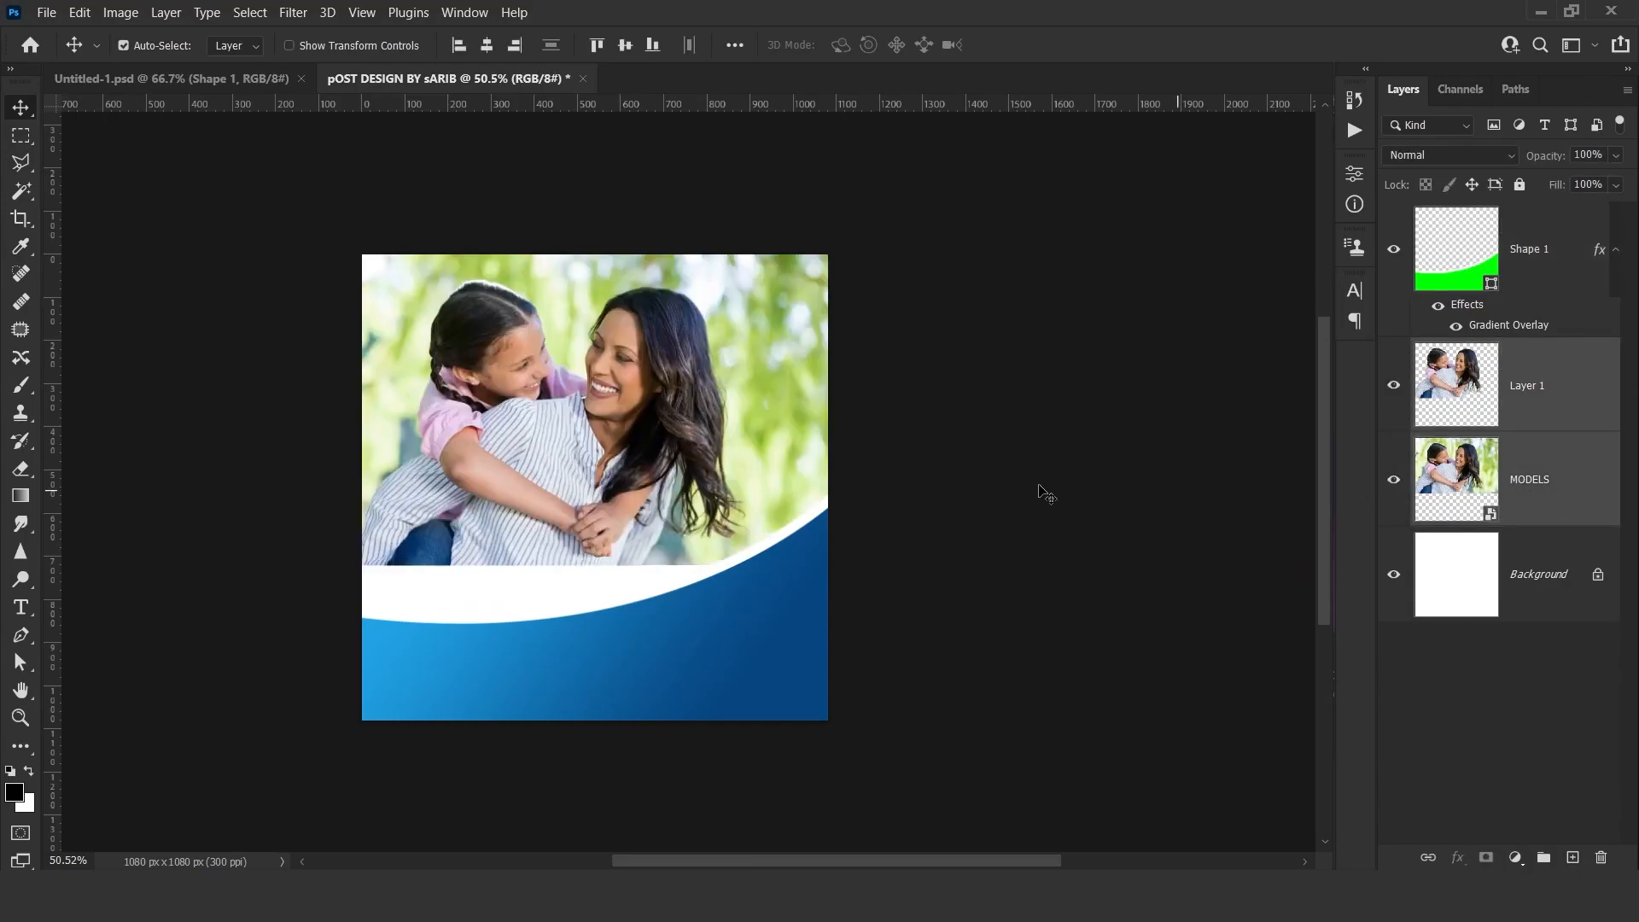
{"action": "key", "text": "ctrl+t"}
{"action": "left_click_drag", "start_coordinate": [828, 564], "coordinate": [916, 624]}
{"action": "left_click_drag", "start_coordinate": [775, 517], "coordinate": [794, 518]}
{"action": "key", "text": "Return"}
Move Layer 1 above Shape 1 and add a layer mask to it.
{"action": "left_click", "coordinate": [1513, 382]}
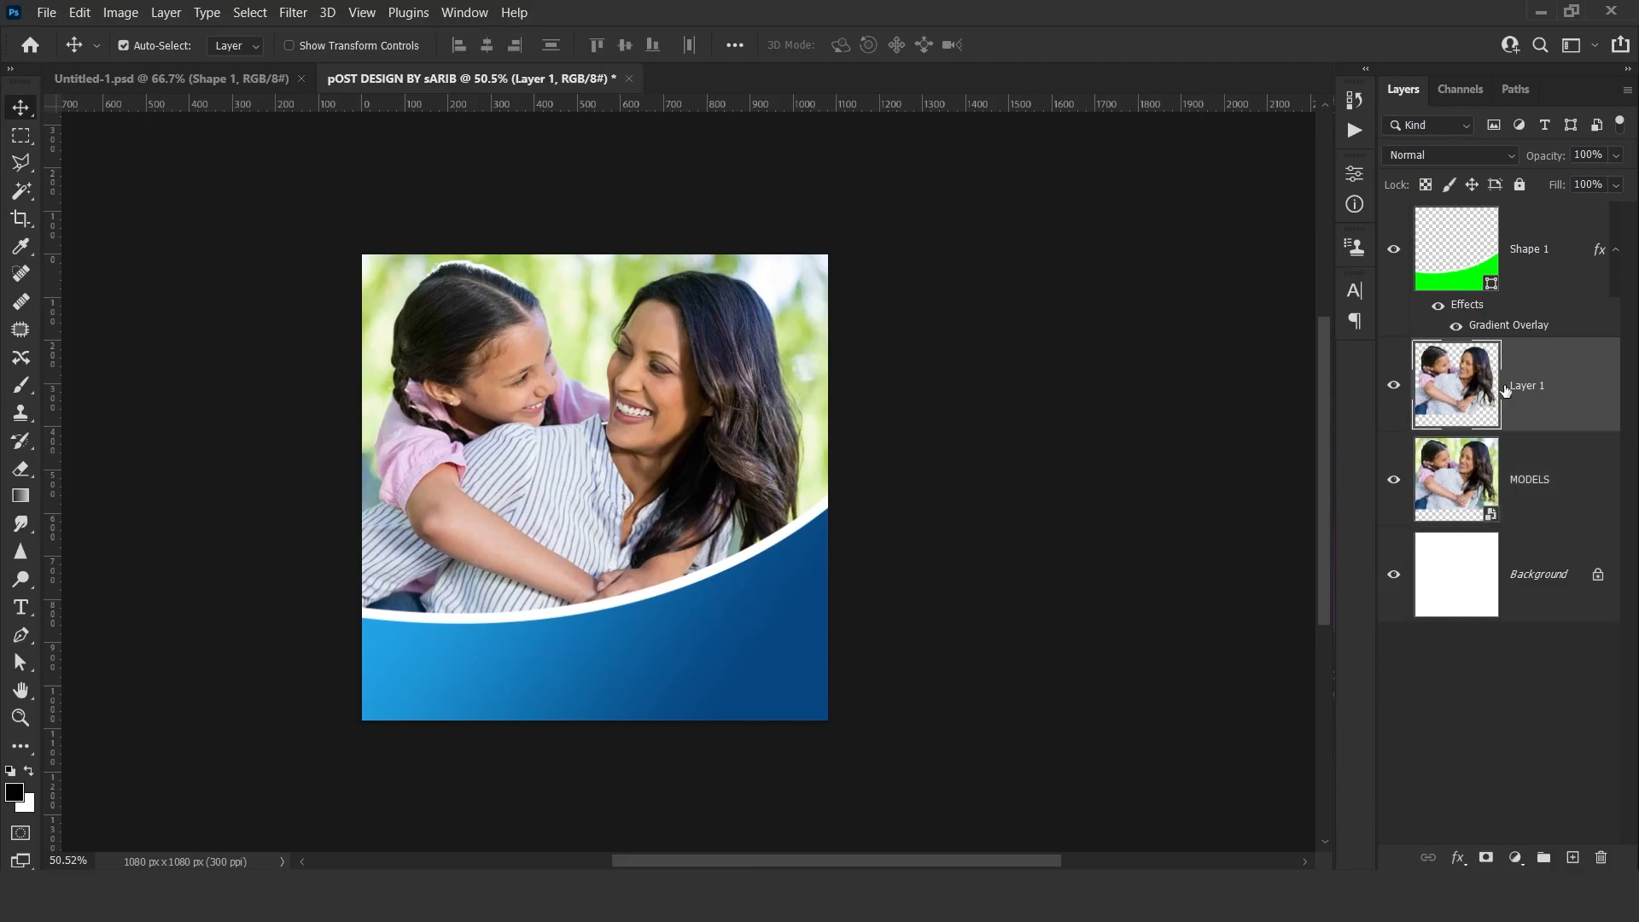
{"action": "left_click_drag", "start_coordinate": [1575, 396], "coordinate": [1514, 231]}
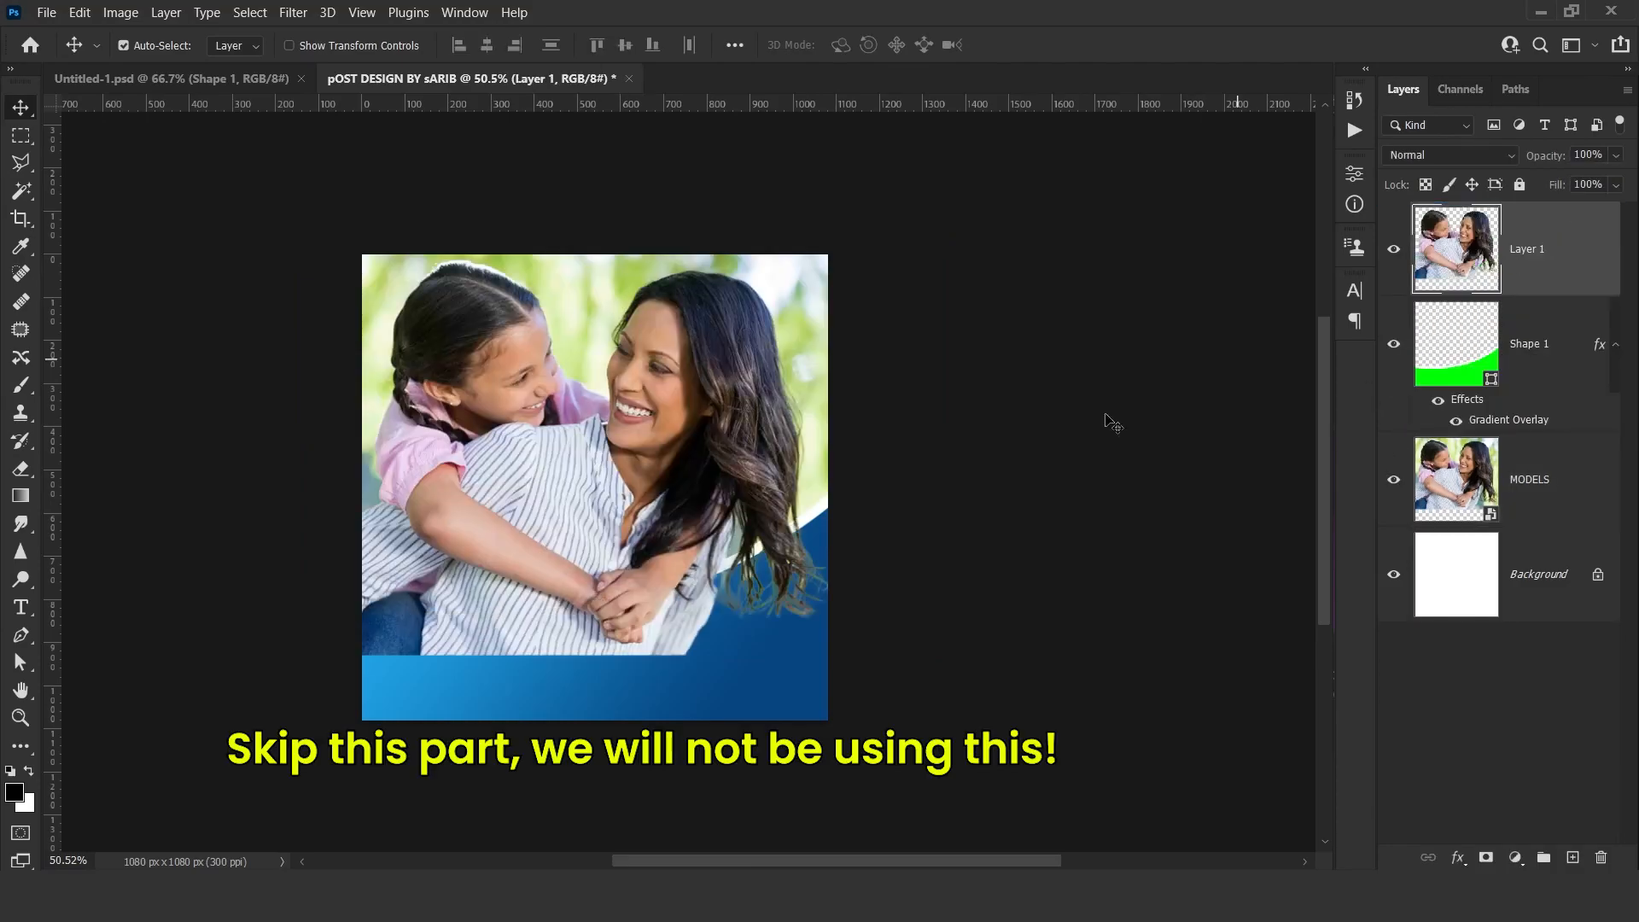
{"action": "scroll", "coordinate": [659, 581], "scroll_direction": "up", "scroll_amount": 4}
{"action": "left_click", "coordinate": [1470, 346]}
{"action": "left_click", "coordinate": [1475, 510]}
{"action": "right_click", "coordinate": [1458, 348]}
{"action": "key", "text": "Escape"}
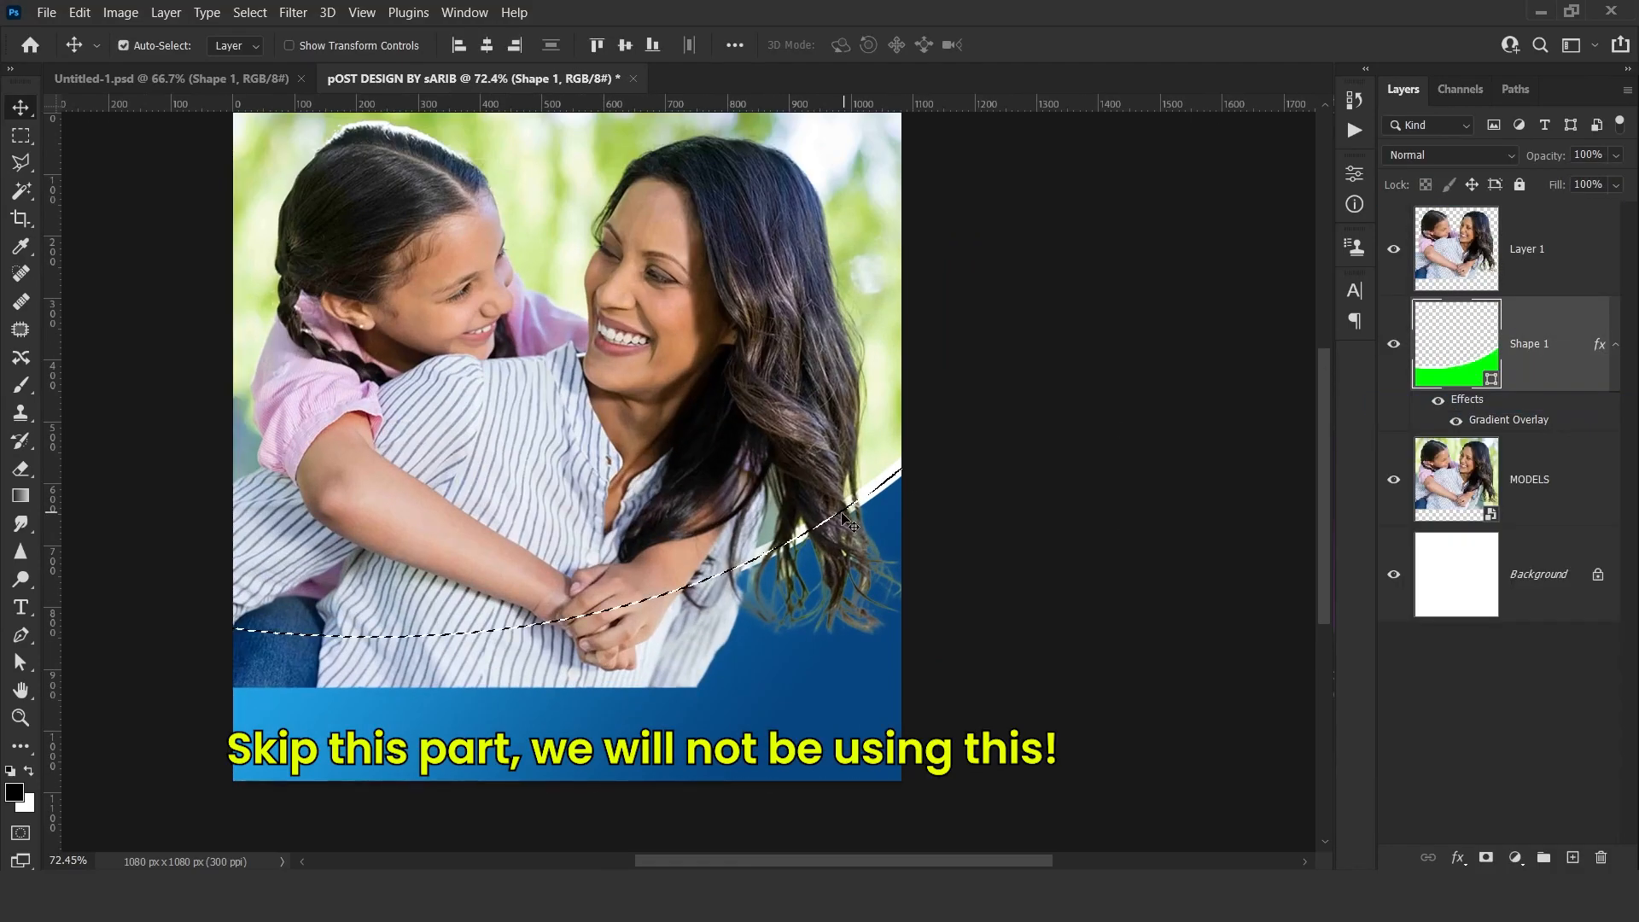
{"action": "left_click", "coordinate": [1529, 252]}
{"action": "left_click", "coordinate": [1394, 250]}
{"action": "left_click", "coordinate": [1394, 250]}
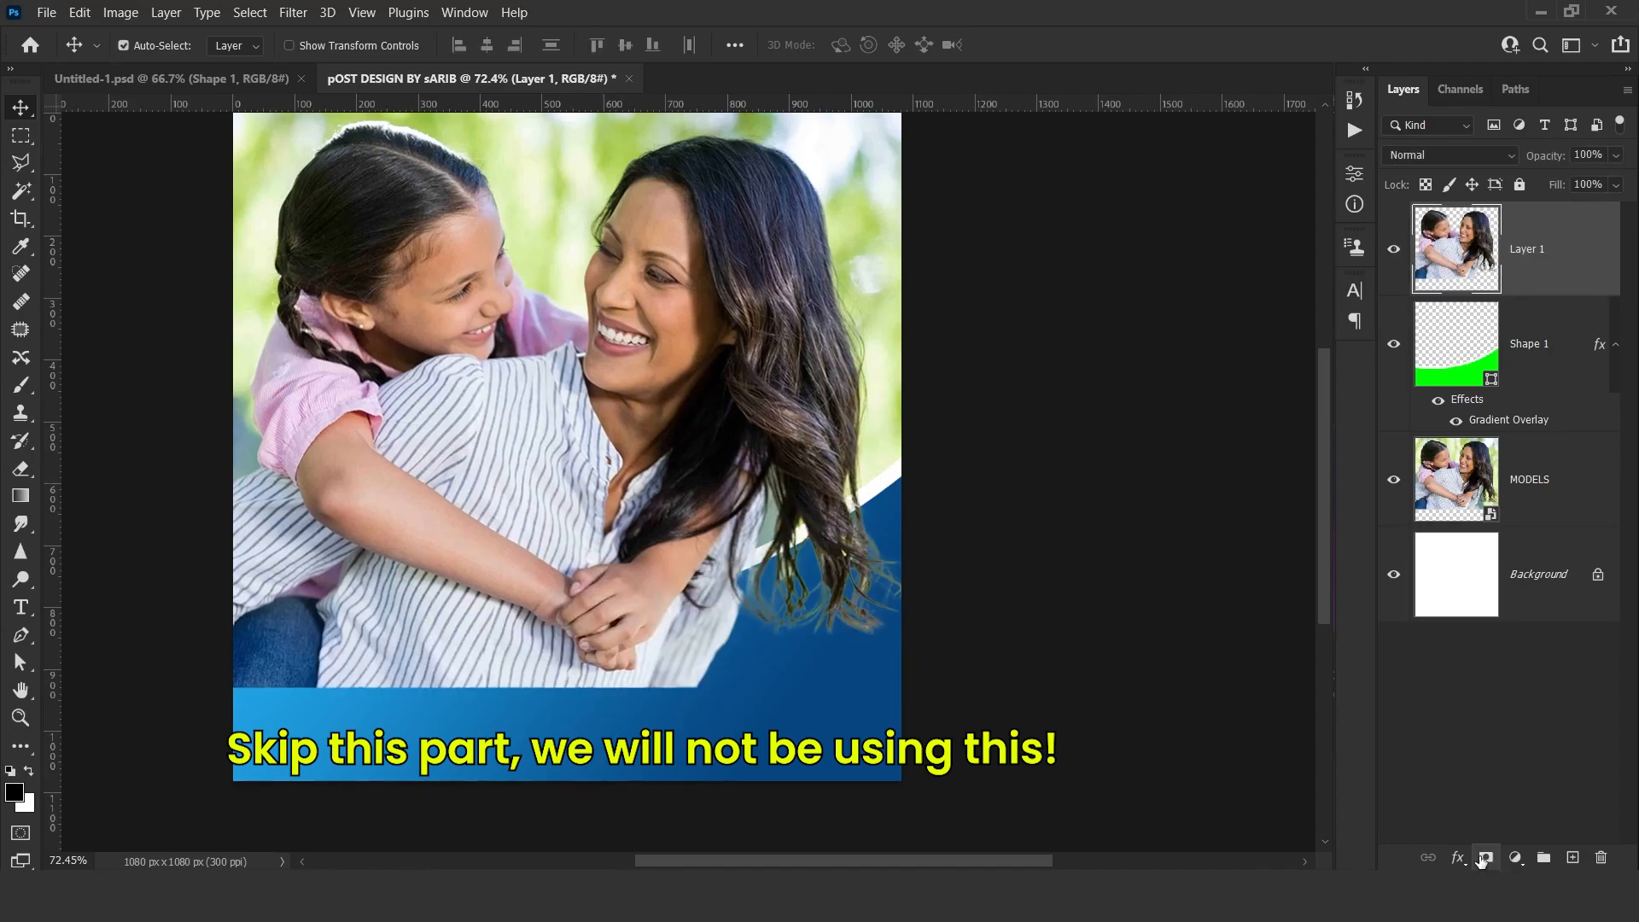
{"action": "left_click", "coordinate": [1486, 857]}
Load the outline of Shape 1 as a selection and target the mask of Layer 1.
{"action": "left_click", "coordinate": [1458, 346]}
{"action": "left_click", "coordinate": [1394, 344]}
{"action": "left_click", "coordinate": [1394, 344]}
{"action": "left_click", "coordinate": [1459, 362], "text": "ctrl"}
{"action": "left_click", "coordinate": [1555, 256]}
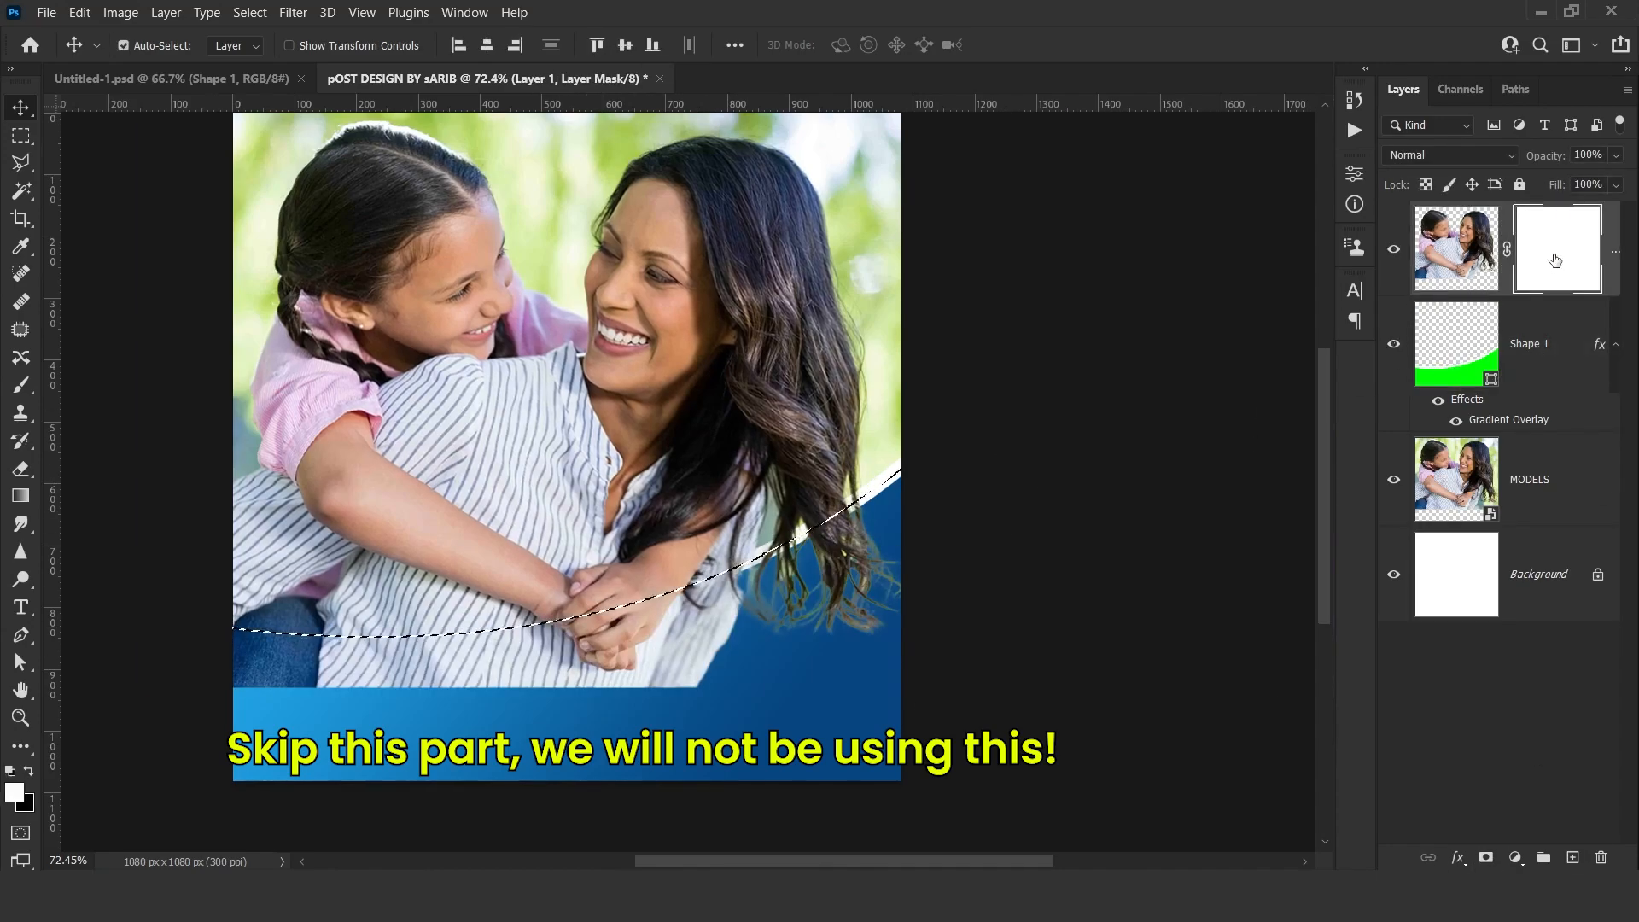
Brush black on the mask inside the selection to hide the clothing and hands below the curve, keeping the overlapping hair, and deselect.
{"action": "key", "text": "b"}
{"action": "right_click", "coordinate": [863, 464]}
{"action": "key", "text": "Escape"}
{"action": "key", "text": "x"}
{"action": "right_click", "coordinate": [468, 649]}
{"action": "left_click_drag", "start_coordinate": [256, 679], "coordinate": [703, 658]}
{"action": "scroll", "coordinate": [807, 590], "scroll_direction": "up", "scroll_amount": 5}
{"action": "mouse_move", "coordinate": [583, 615]}
{"action": "left_mouse_down"}
{"action": "mouse_move", "coordinate": [545, 615]}
{"action": "mouse_move", "coordinate": [525, 649]}
{"action": "mouse_move", "coordinate": [670, 649]}
{"action": "left_mouse_up"}
{"action": "mouse_move", "coordinate": [730, 572]}
{"action": "left_mouse_down"}
{"action": "mouse_move", "coordinate": [668, 572]}
{"action": "mouse_move", "coordinate": [717, 539]}
{"action": "left_mouse_up"}
{"action": "mouse_move", "coordinate": [704, 570]}
{"action": "left_mouse_down"}
{"action": "mouse_move", "coordinate": [725, 622]}
{"action": "mouse_move", "coordinate": [751, 622]}
{"action": "left_mouse_up"}
{"action": "key", "text": "ctrl+d"}
{"action": "mouse_move", "coordinate": [830, 433]}
{"action": "left_mouse_down"}
{"action": "mouse_move", "coordinate": [768, 434]}
{"action": "mouse_move", "coordinate": [766, 495]}
{"action": "left_mouse_up"}
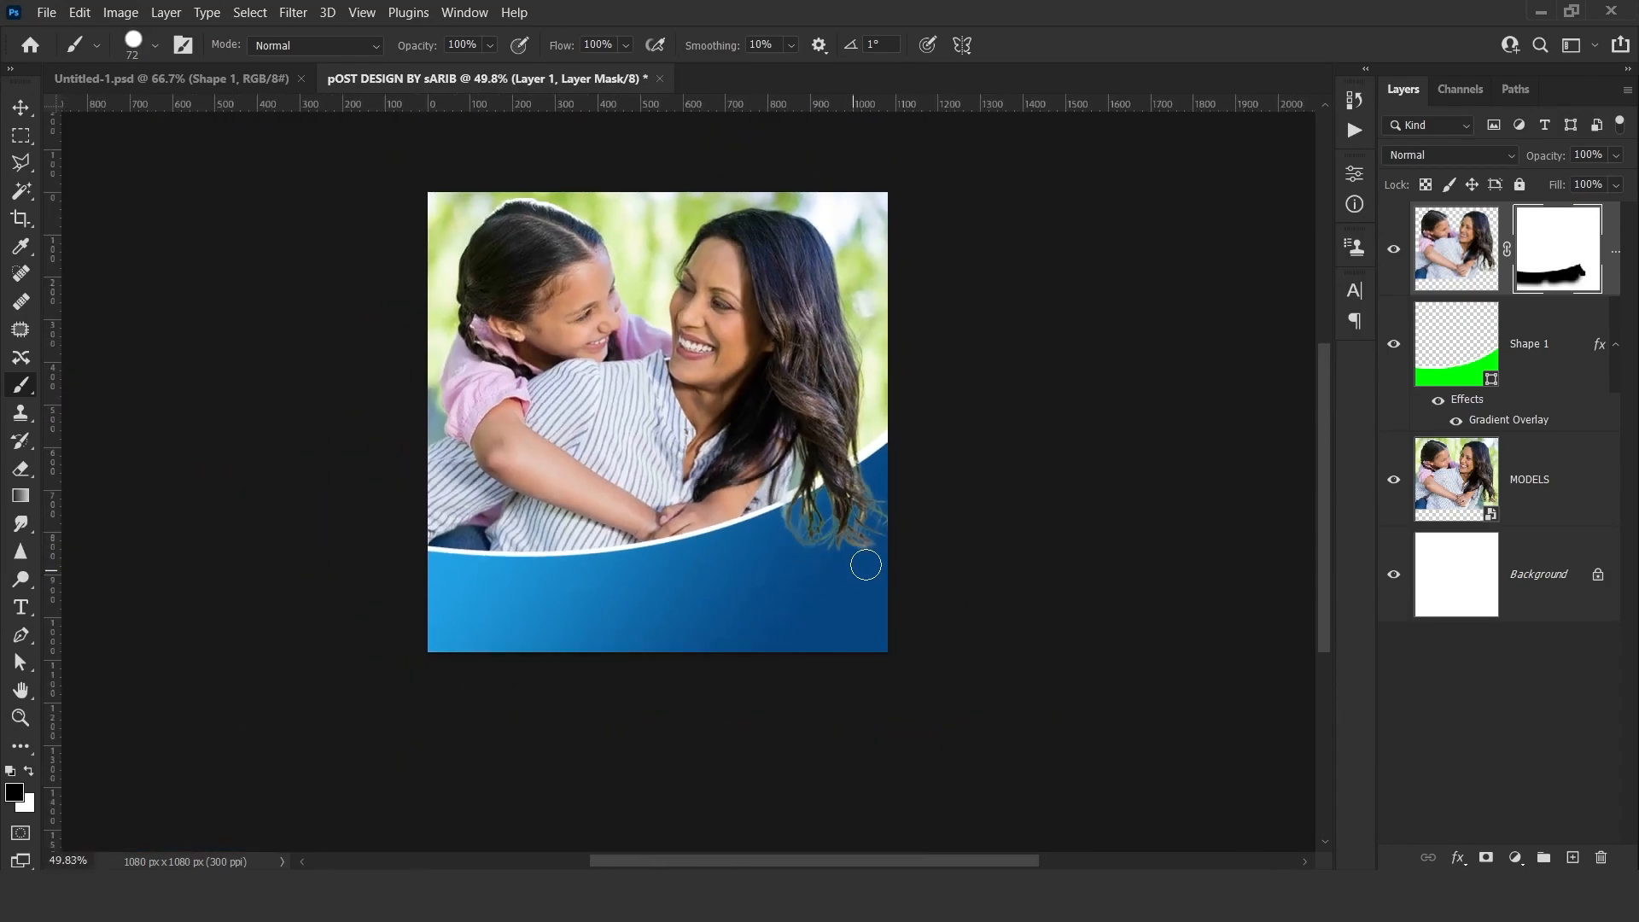
{"action": "scroll", "coordinate": [856, 567], "scroll_direction": "up", "scroll_amount": 5}
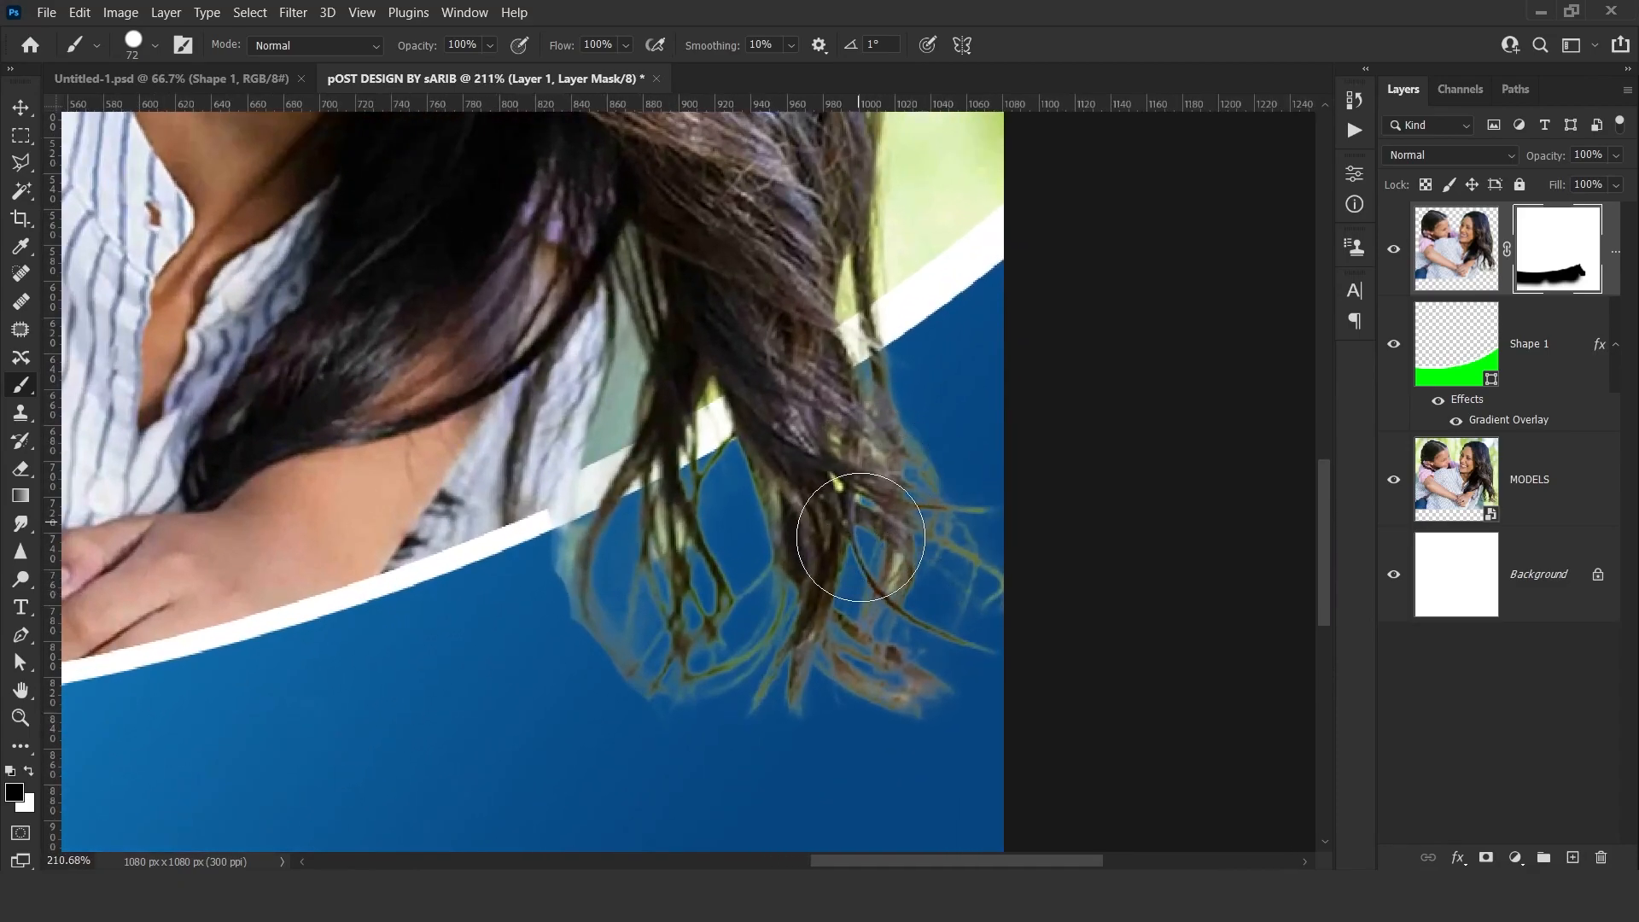
{"action": "scroll", "coordinate": [780, 518], "scroll_direction": "down", "scroll_amount": 6}
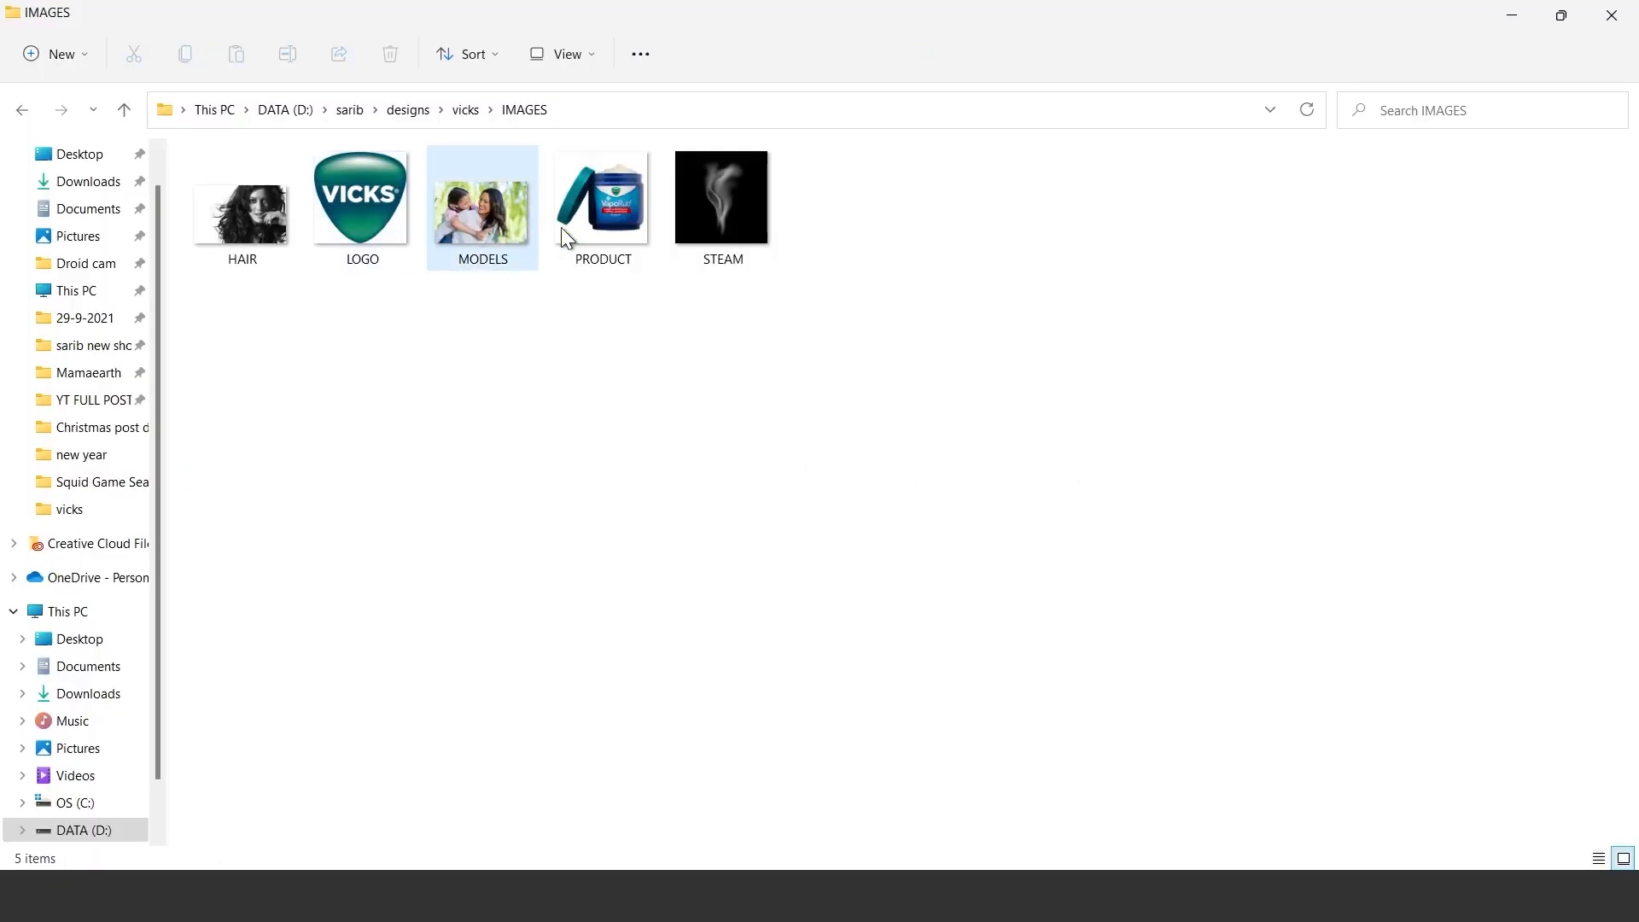
Place the PRODUCT image from the IMAGES folder into the post design at its default size.
{"action": "left_click", "coordinate": [617, 200]}
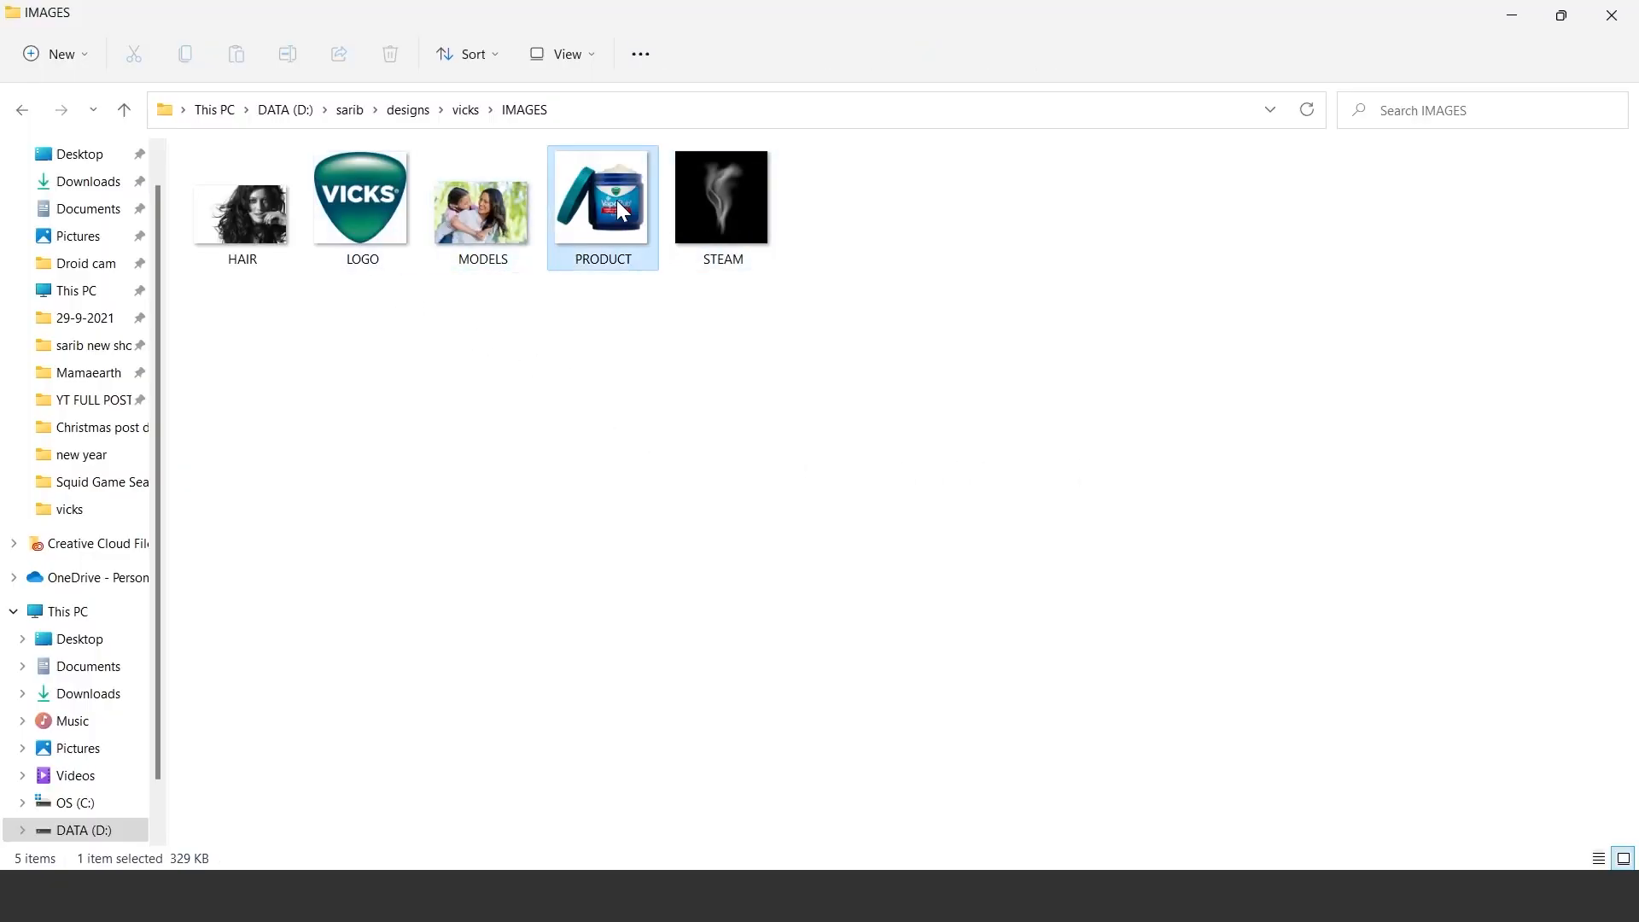
{"action": "key", "text": "alt+Tab"}
{"action": "left_click_drag", "start_coordinate": [627, 207], "coordinate": [630, 606]}
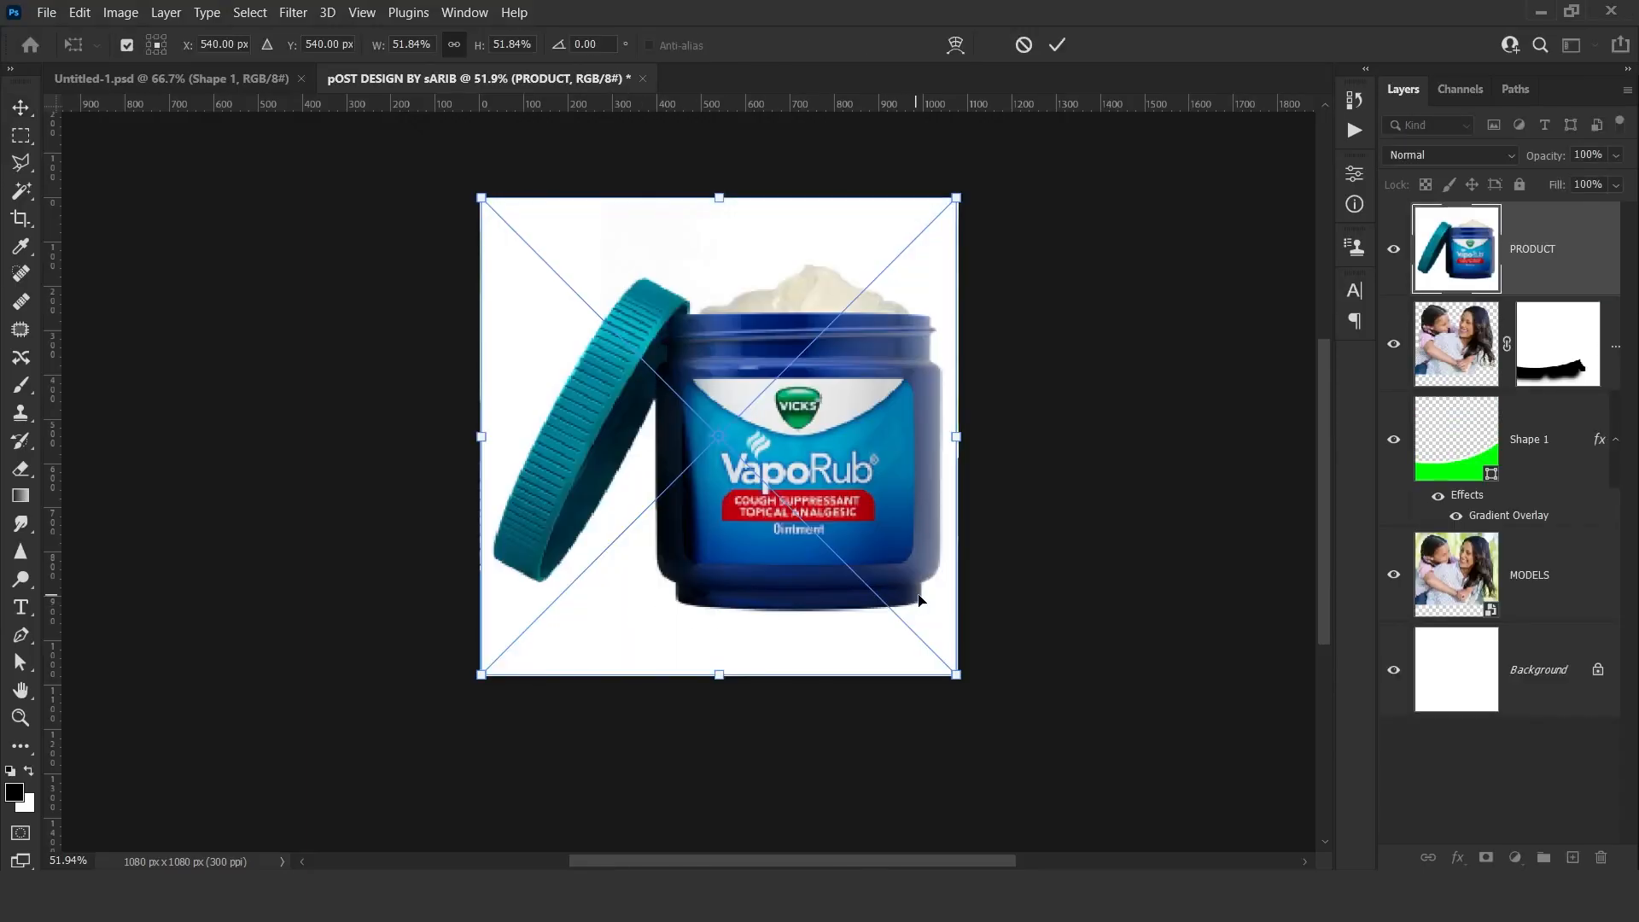
{"action": "left_click", "coordinate": [1057, 44]}
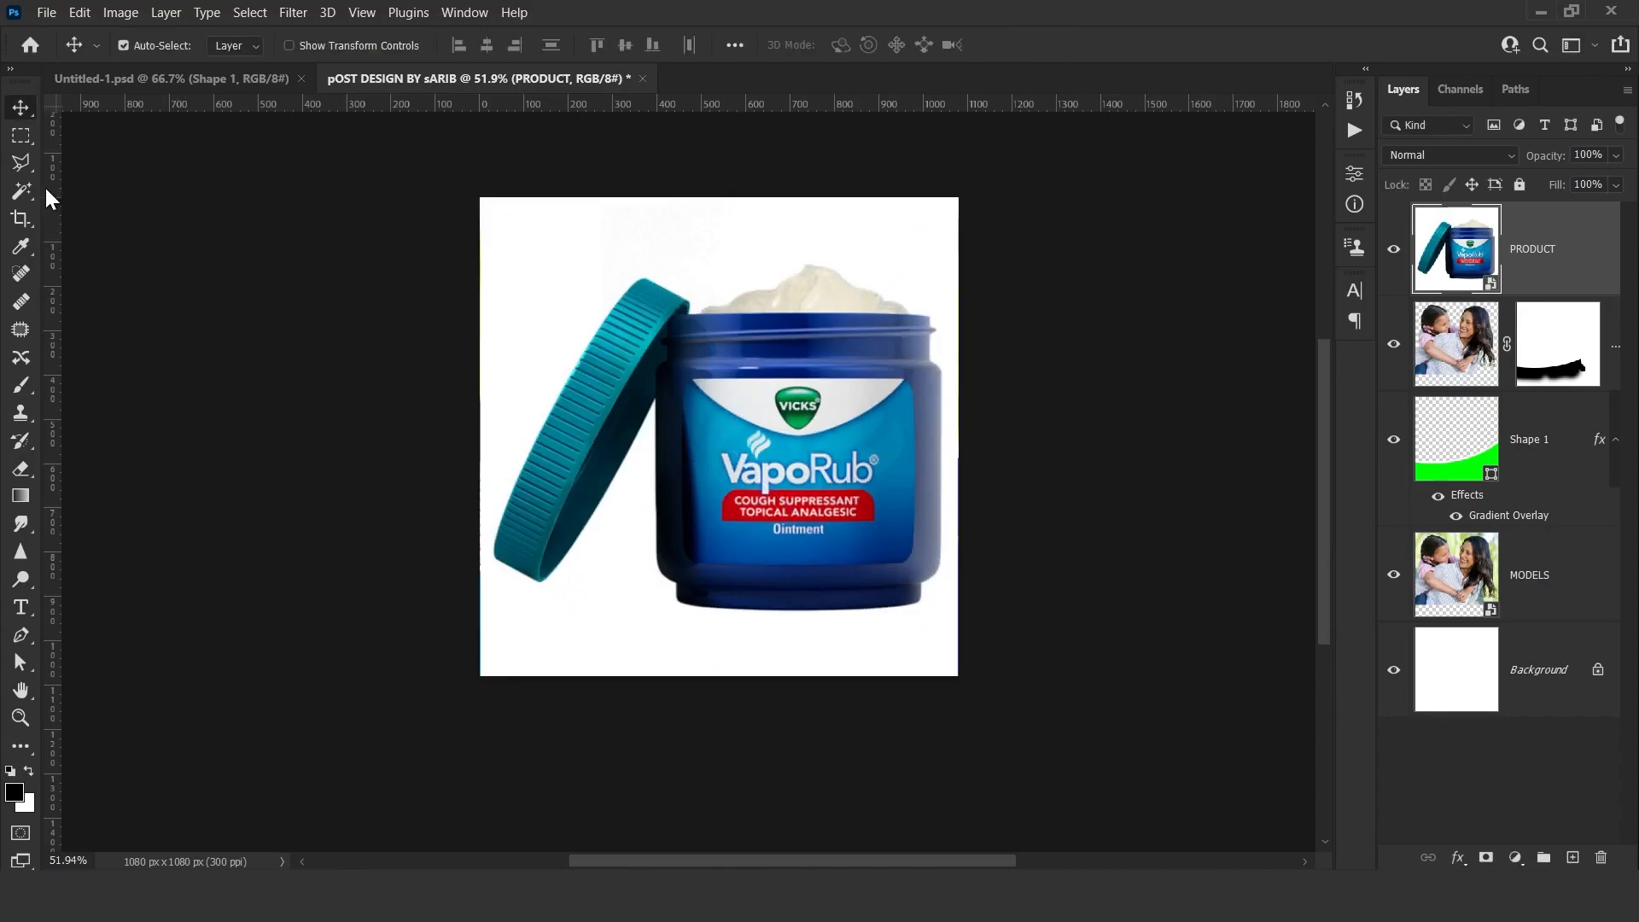
Cut the VapoRub jar out onto its own layer using Select Subject and delete the original PRODUCT layer.
{"action": "left_click", "coordinate": [21, 191]}
{"action": "left_click", "coordinate": [915, 47]}
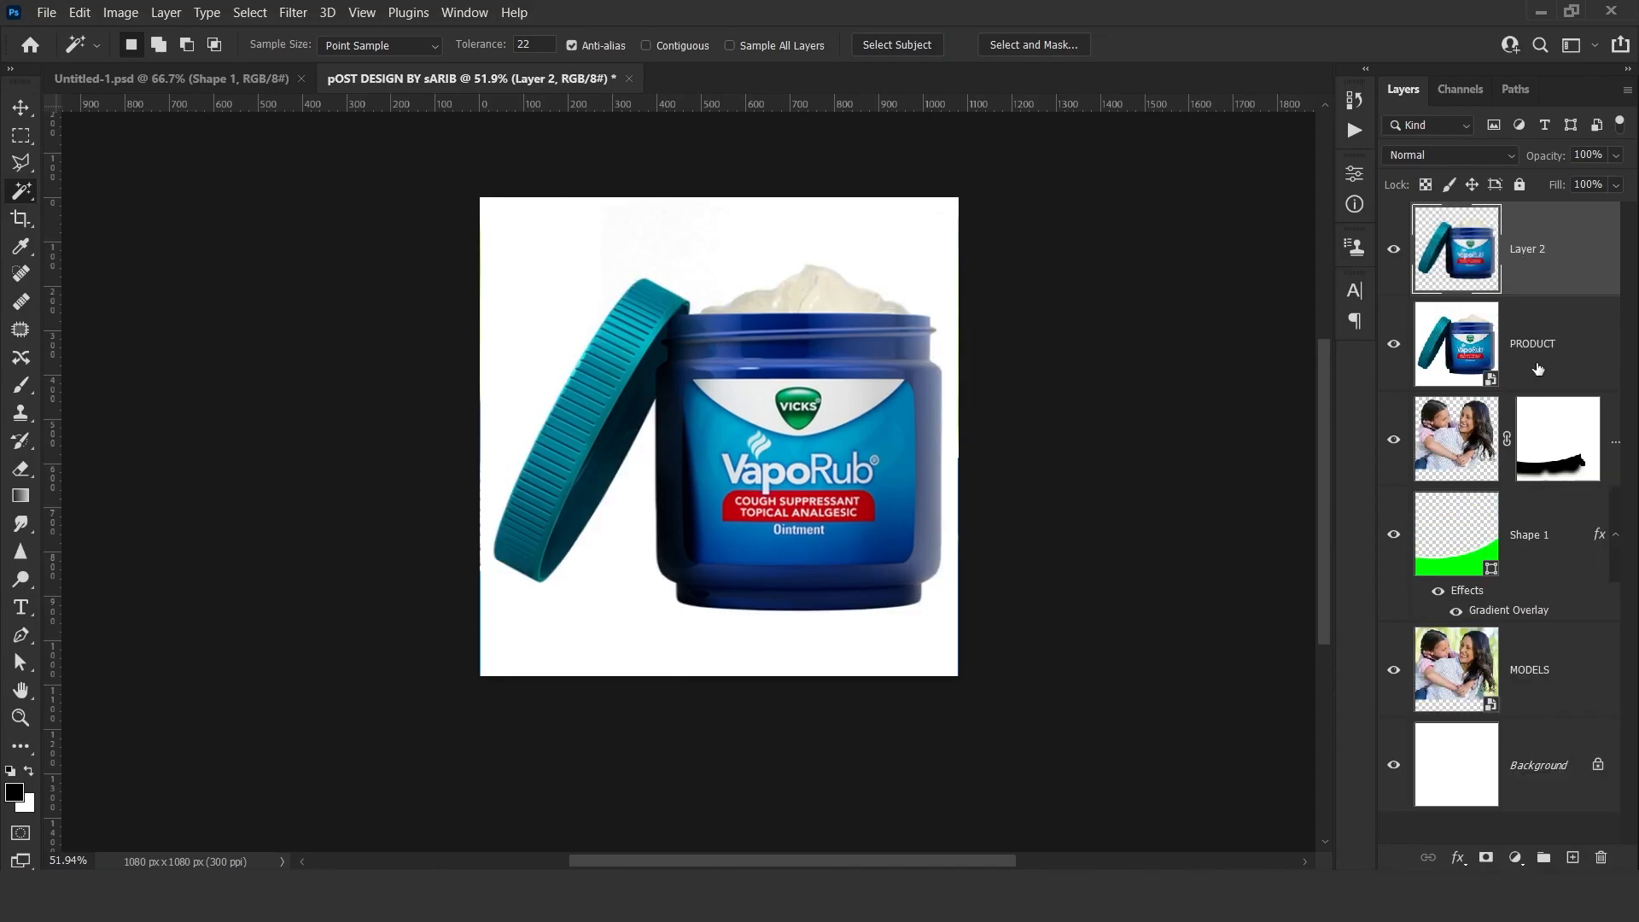
{"action": "left_click", "coordinate": [1539, 369]}
{"action": "key", "text": "Delete"}
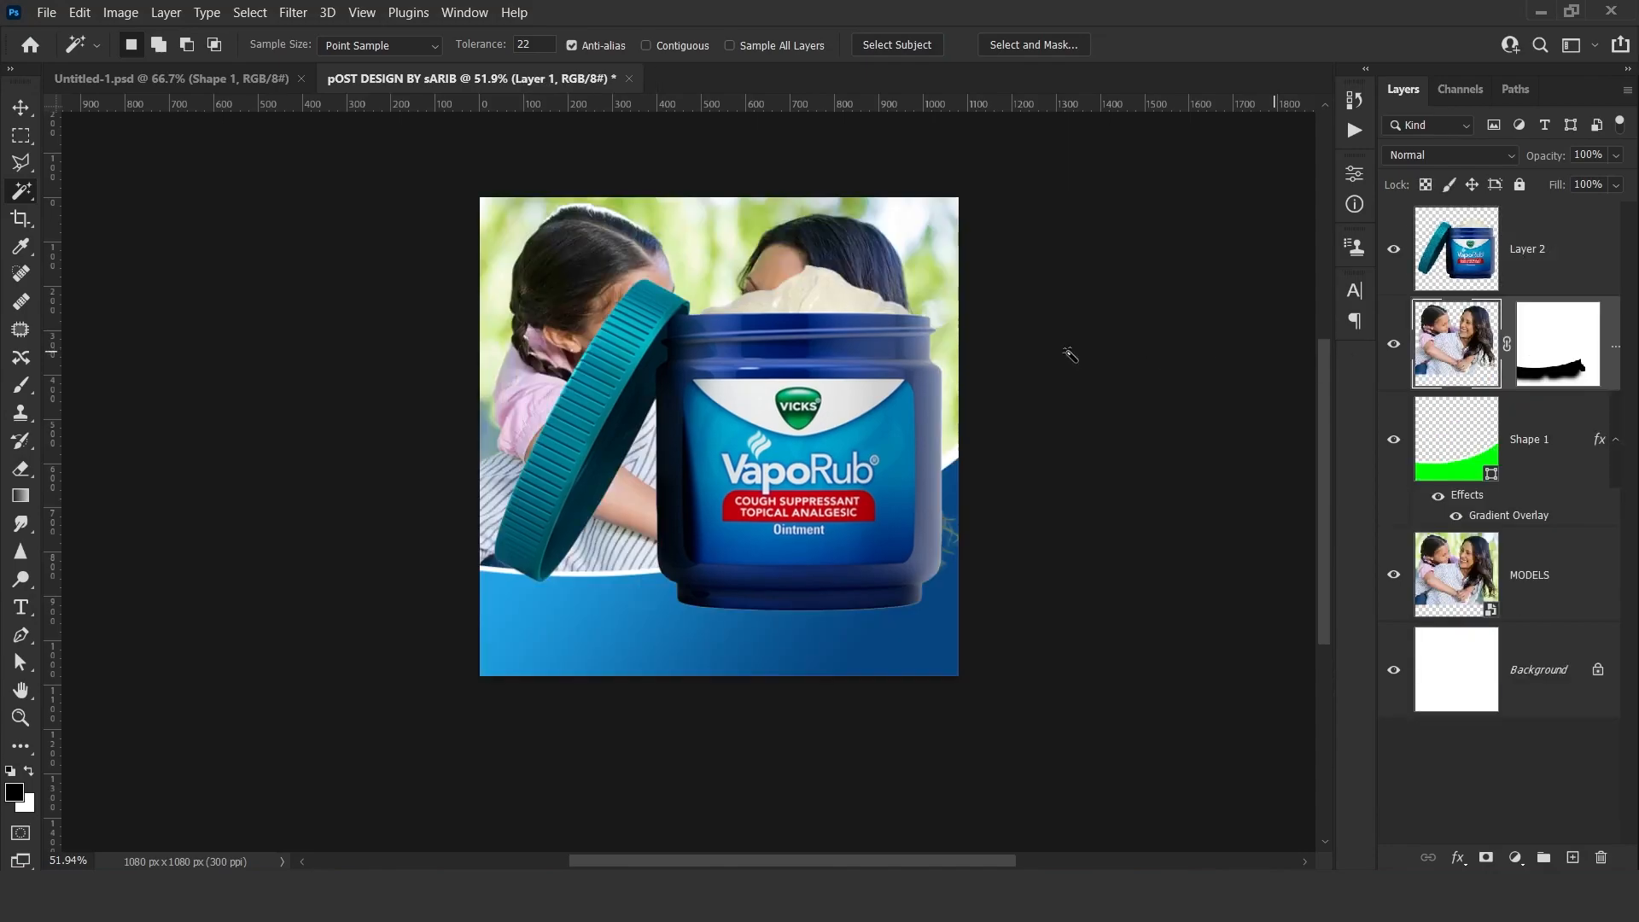
Scale down the cut-out VapoRub jar and position it on the blue shape in the canvas's lower-left area.
{"action": "left_click", "coordinate": [20, 107]}
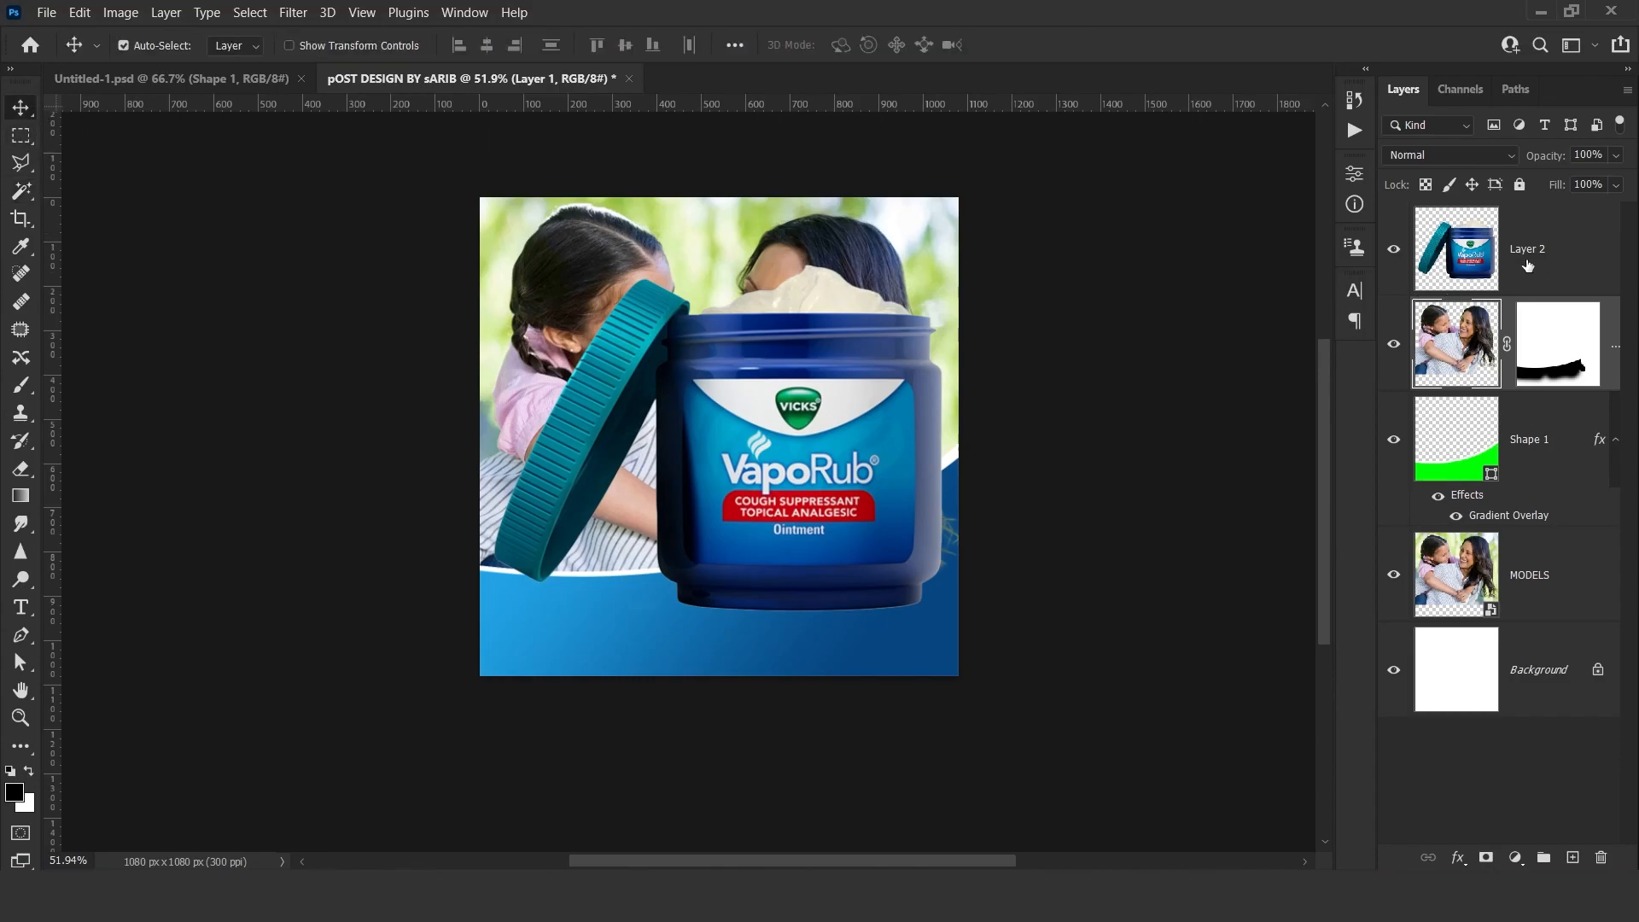
{"action": "left_click", "coordinate": [1421, 256]}
{"action": "left_click", "coordinate": [1394, 254]}
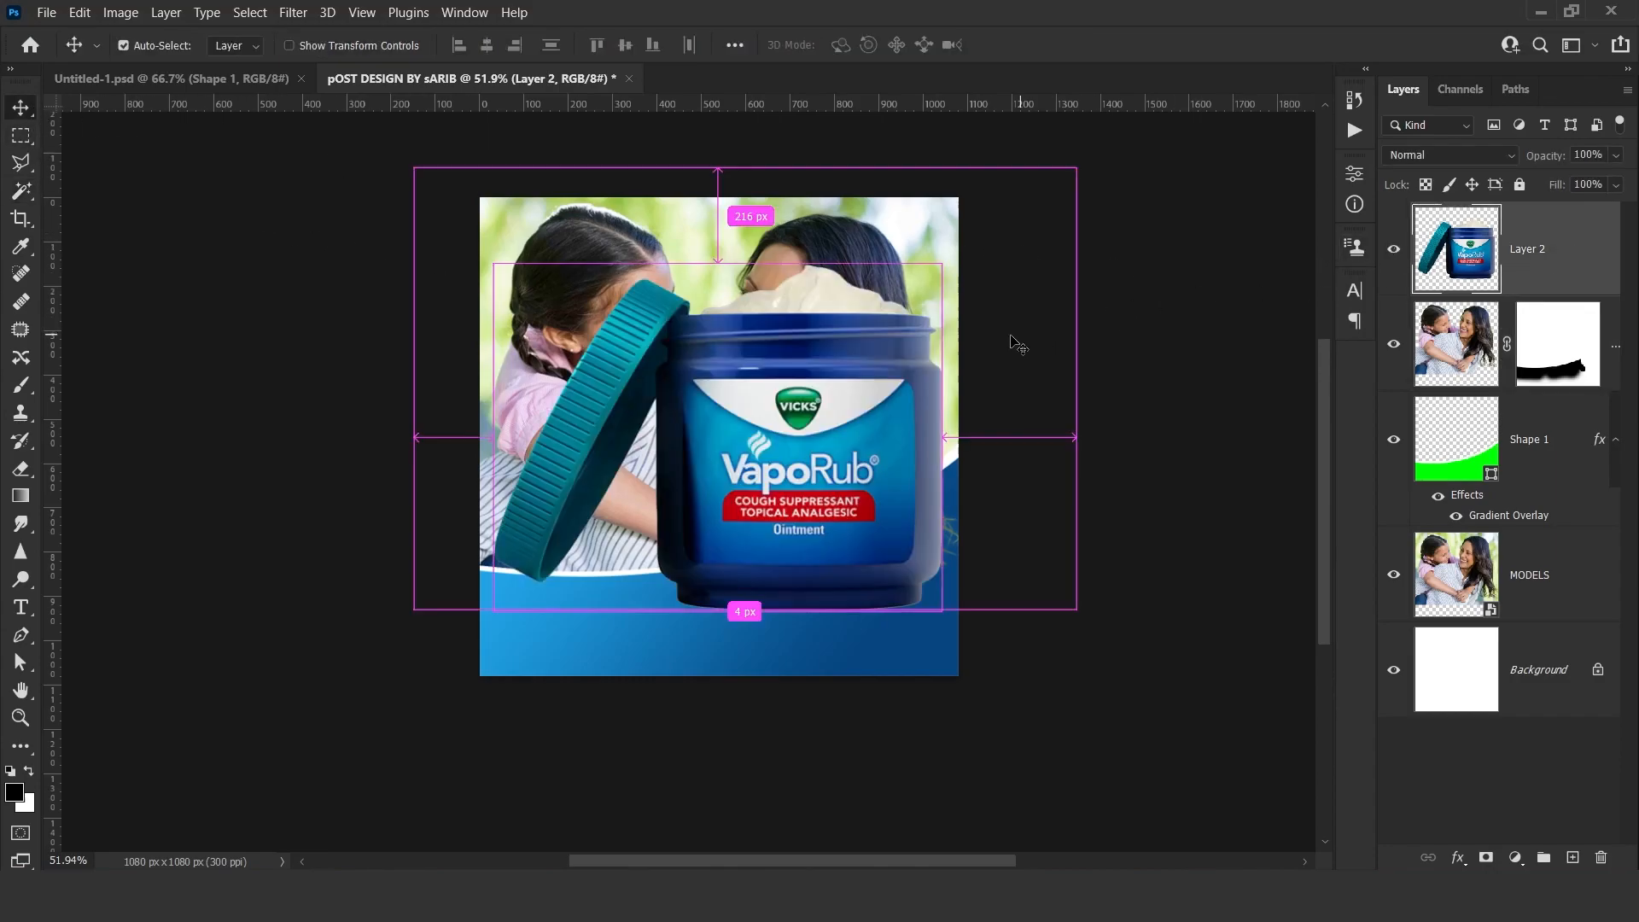
{"action": "key", "text": "ctrl+t"}
{"action": "left_click_drag", "start_coordinate": [943, 265], "coordinate": [827, 352]}
{"action": "left_click_drag", "start_coordinate": [784, 426], "coordinate": [673, 556]}
{"action": "left_click_drag", "start_coordinate": [717, 656], "coordinate": [712, 652]}
{"action": "key", "text": "Return"}
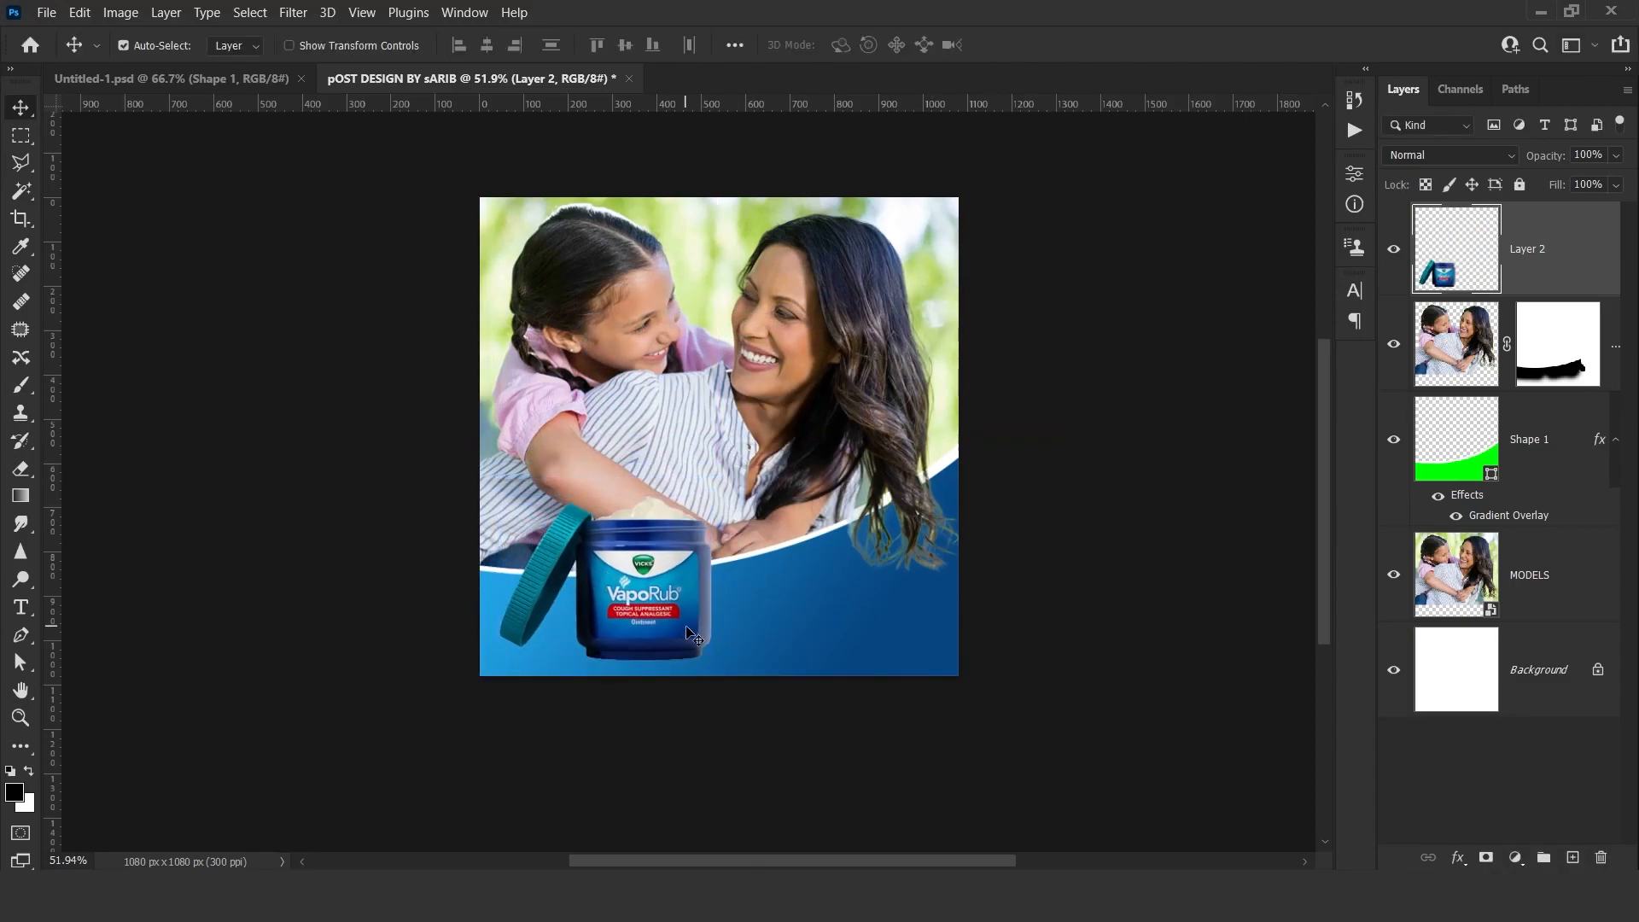
{"action": "scroll", "coordinate": [685, 623], "scroll_direction": "up", "scroll_amount": 6}
{"action": "scroll", "coordinate": [799, 531], "scroll_direction": "down", "scroll_amount": 5}
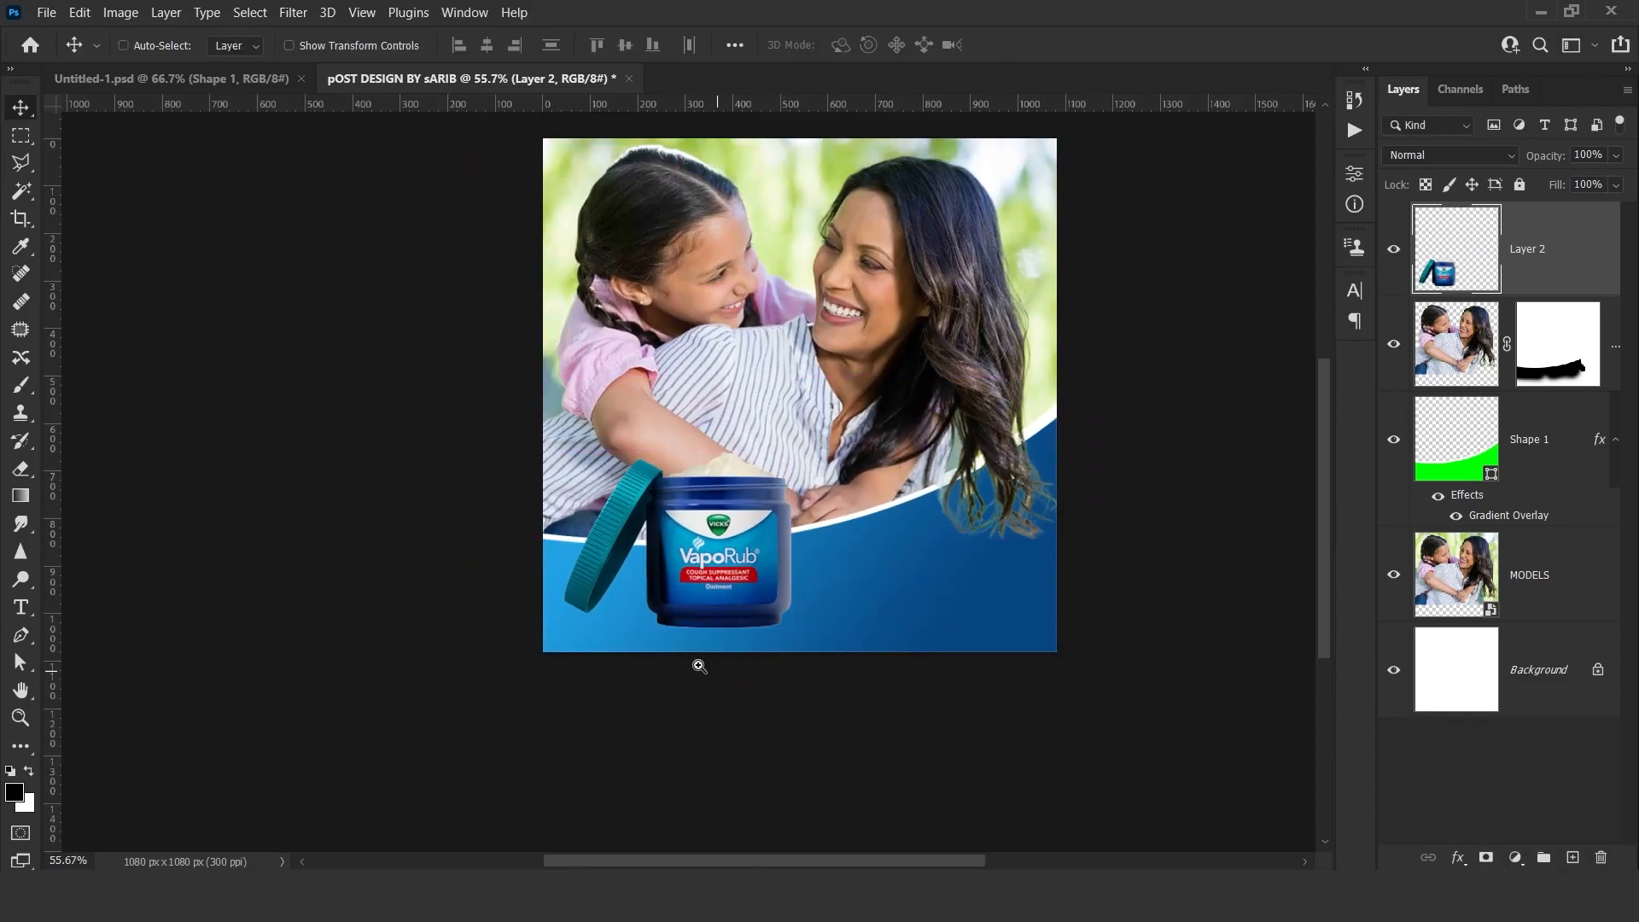
Add a new layer above the jar and paint one black dab on it with a soft round brush at 0% hardness.
{"action": "scroll", "coordinate": [749, 677], "scroll_direction": "up", "scroll_amount": 3}
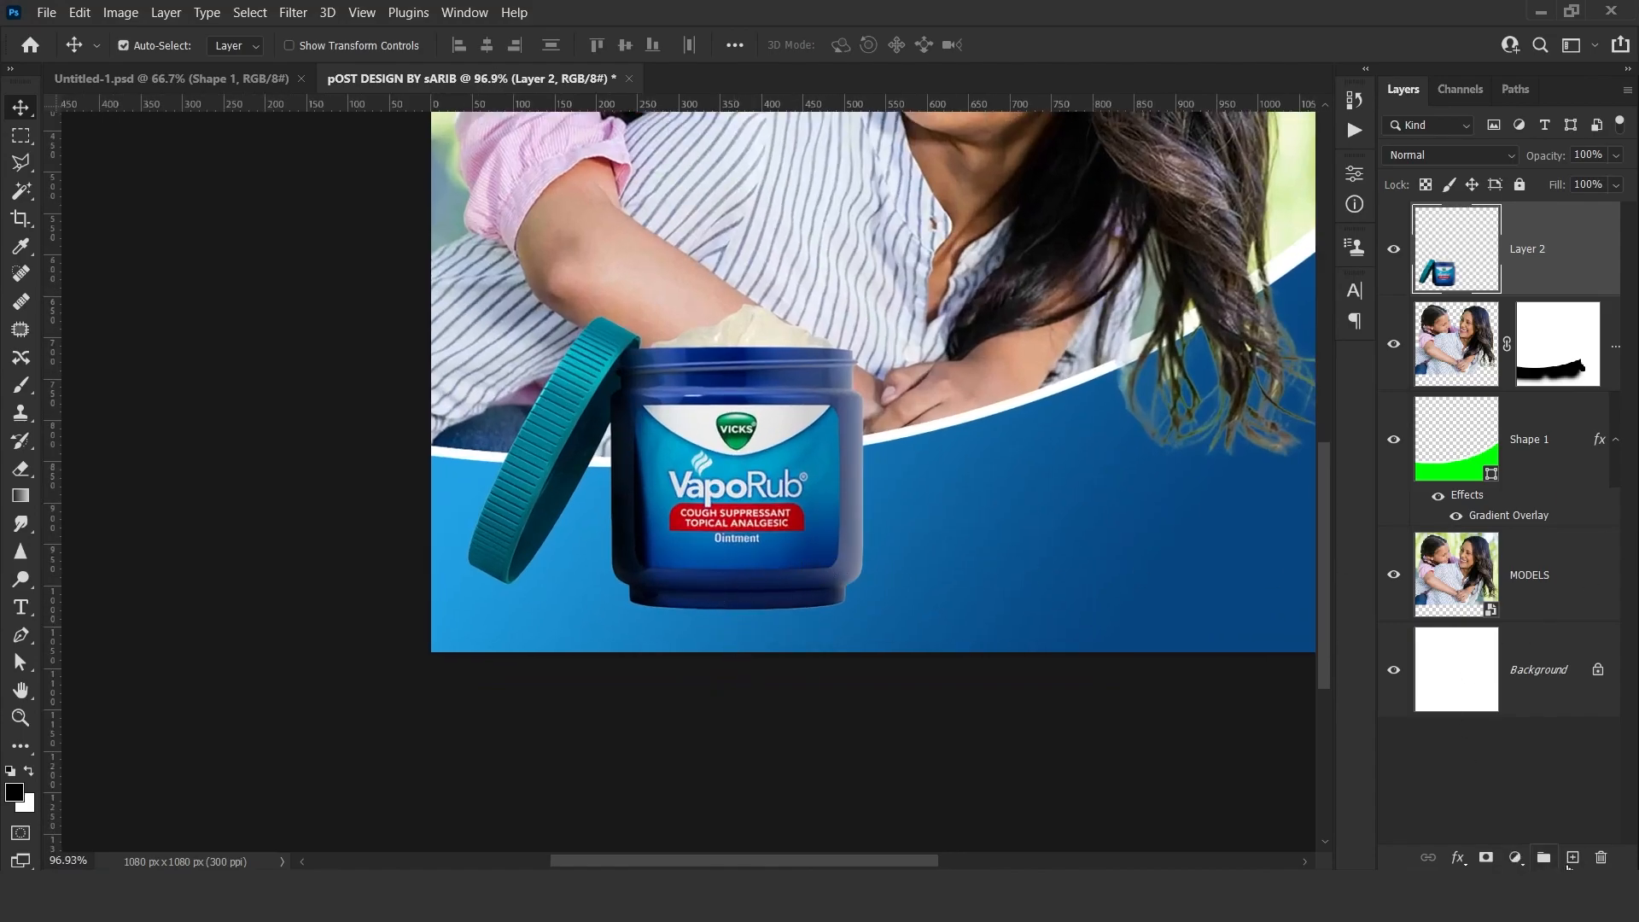
{"action": "left_click", "coordinate": [1573, 858]}
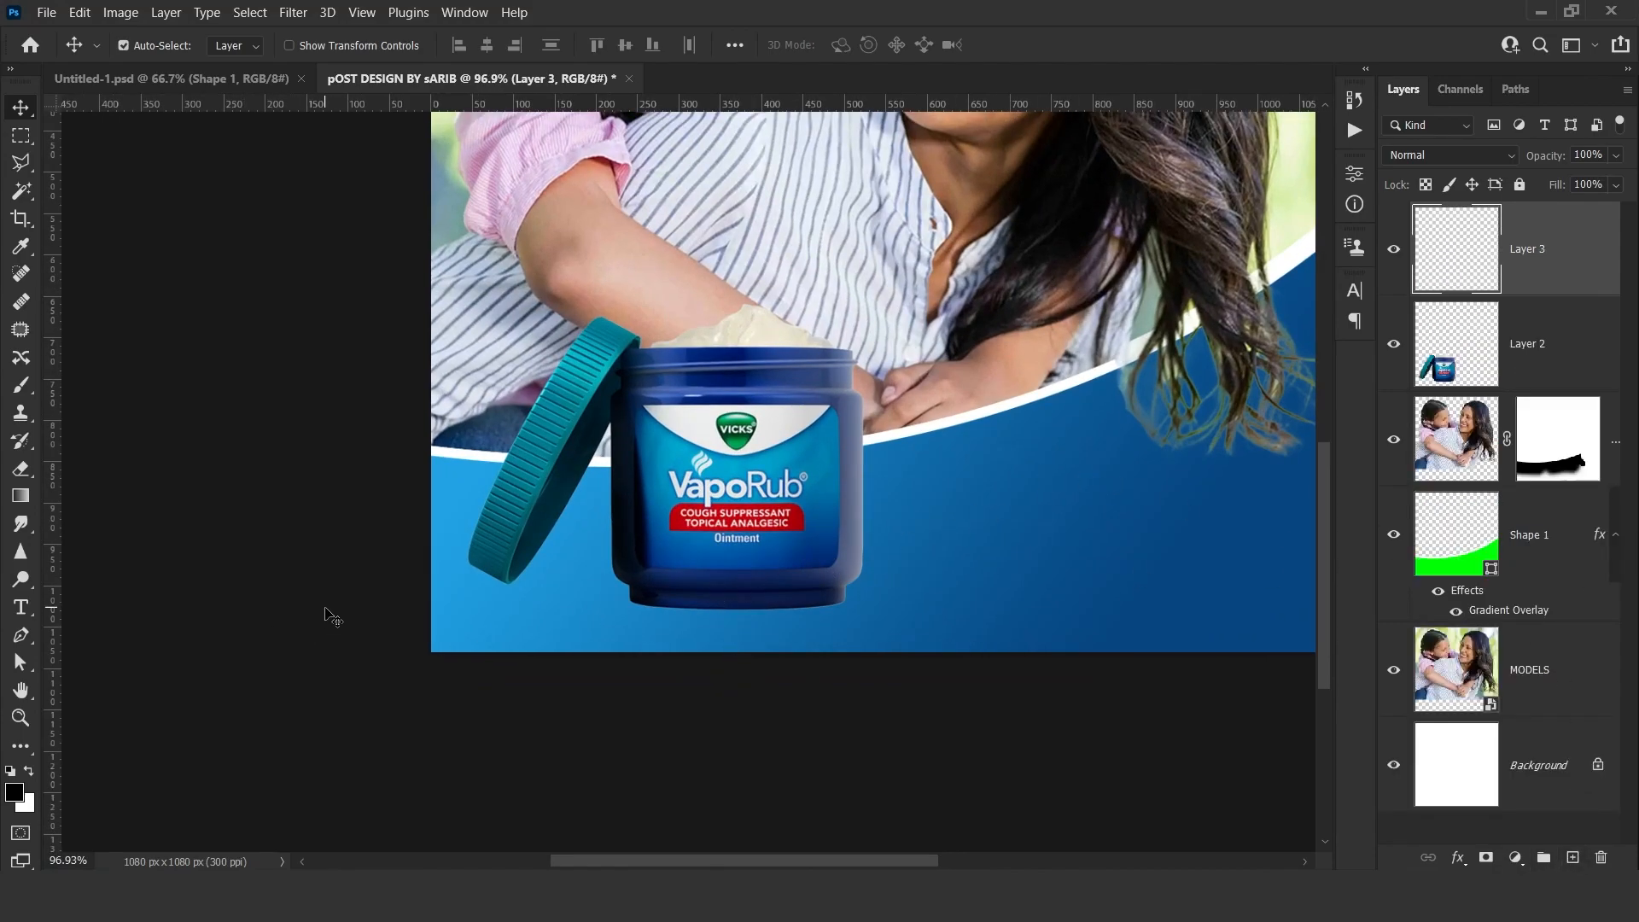
{"action": "key", "text": "b"}
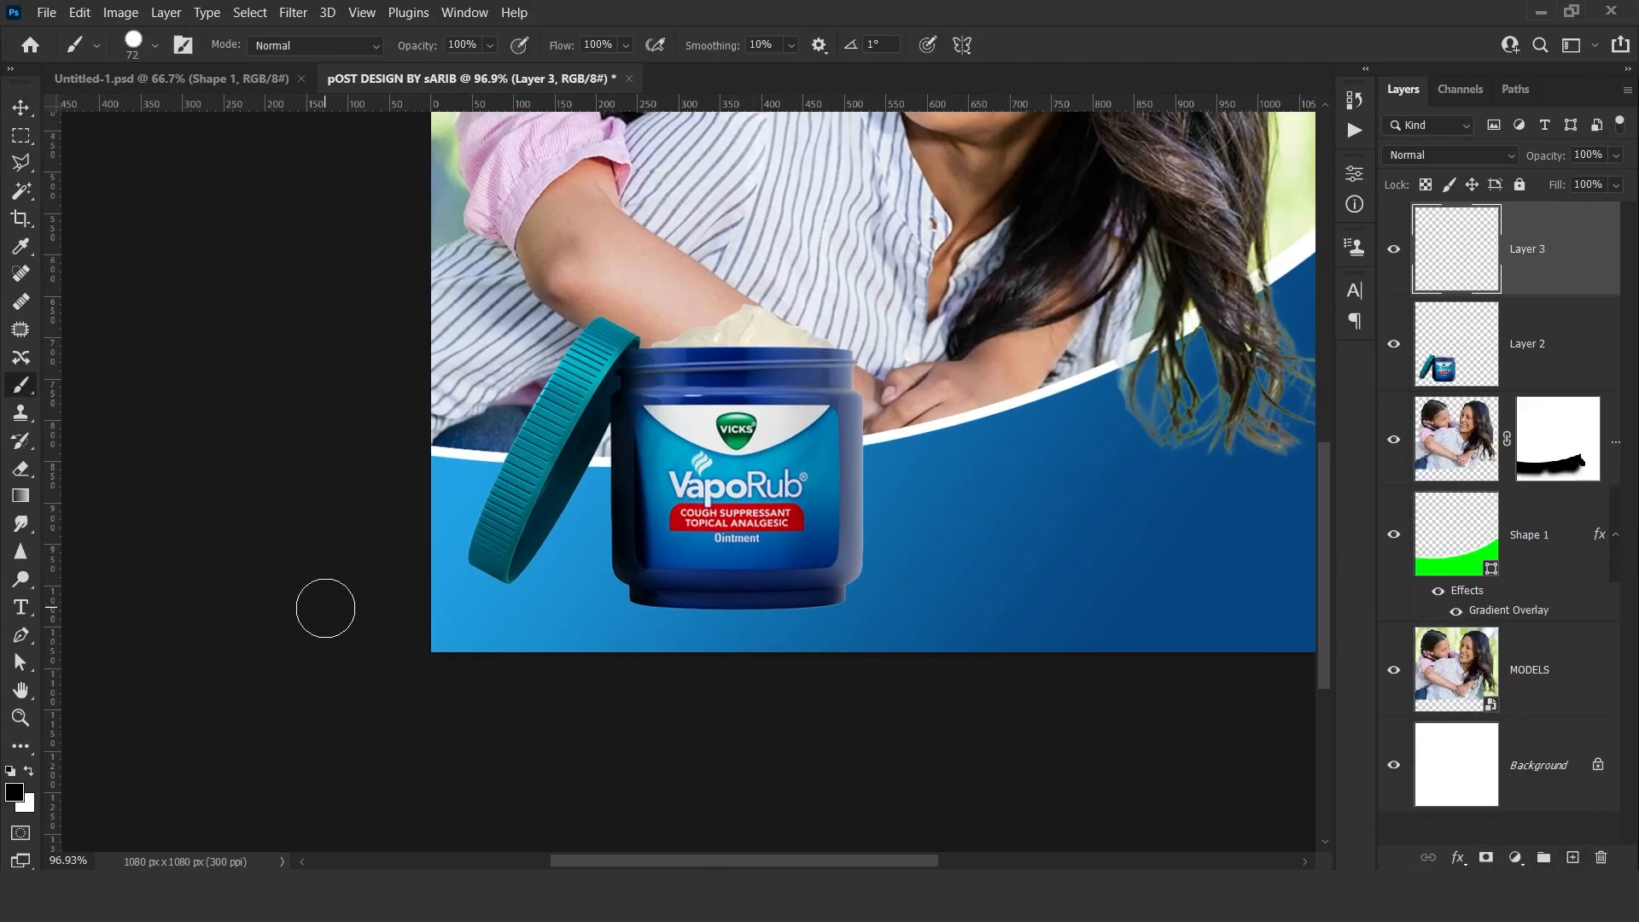
{"action": "right_click", "coordinate": [20, 385]}
{"action": "left_click", "coordinate": [99, 388]}
{"action": "right_click", "coordinate": [950, 560]}
{"action": "left_click_drag", "start_coordinate": [1124, 581], "coordinate": [990, 606]}
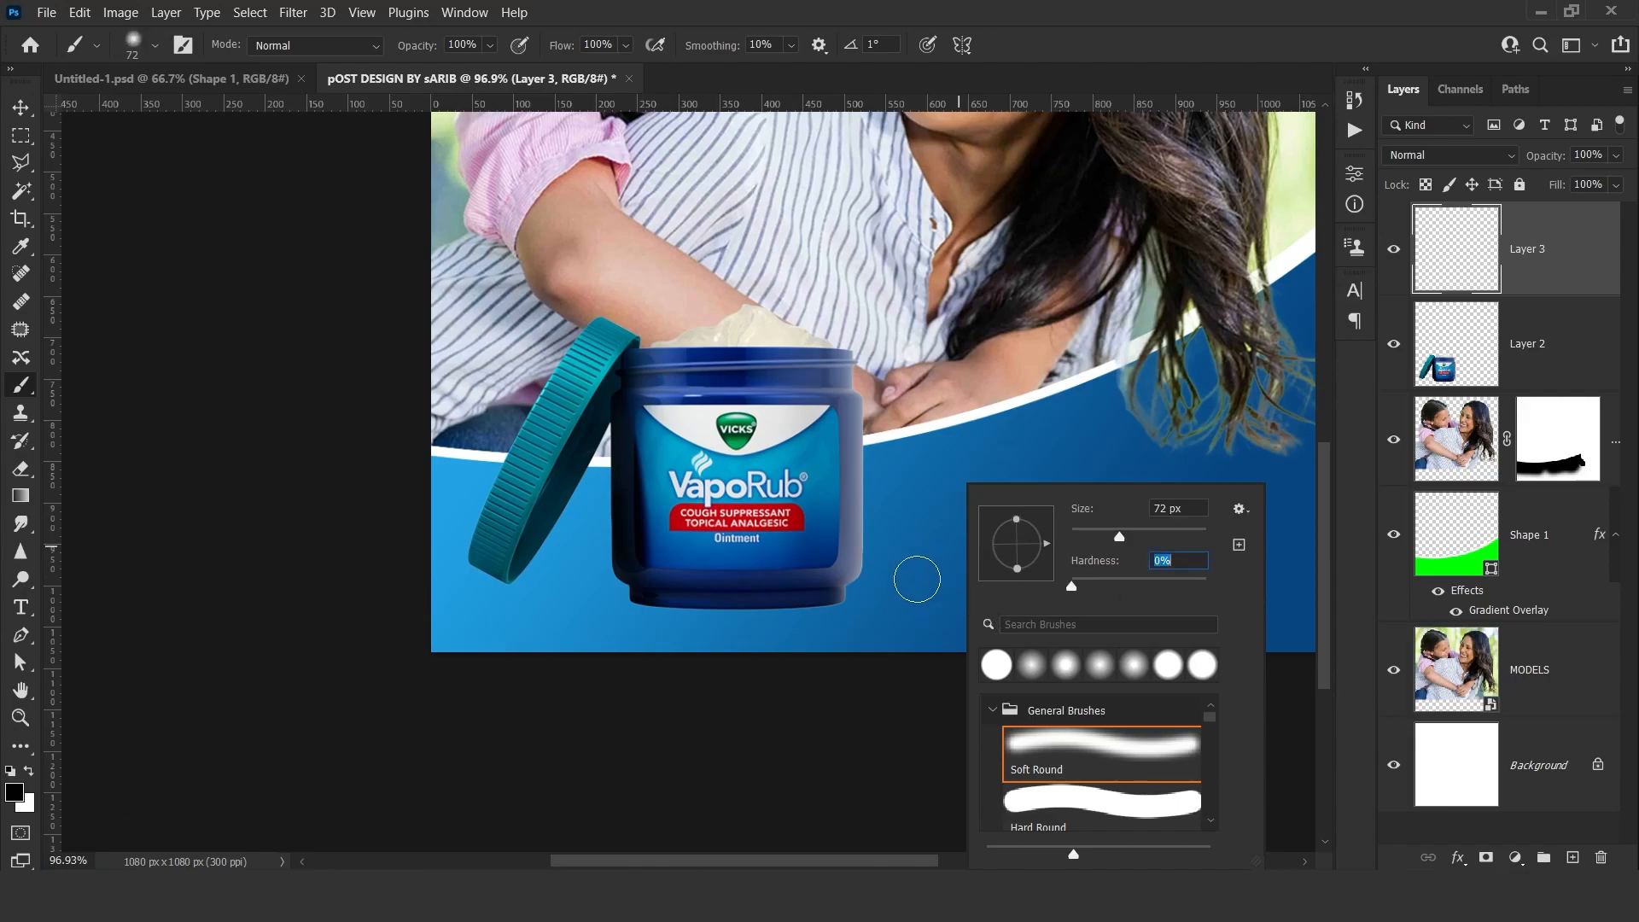
{"action": "left_click", "coordinate": [923, 517]}
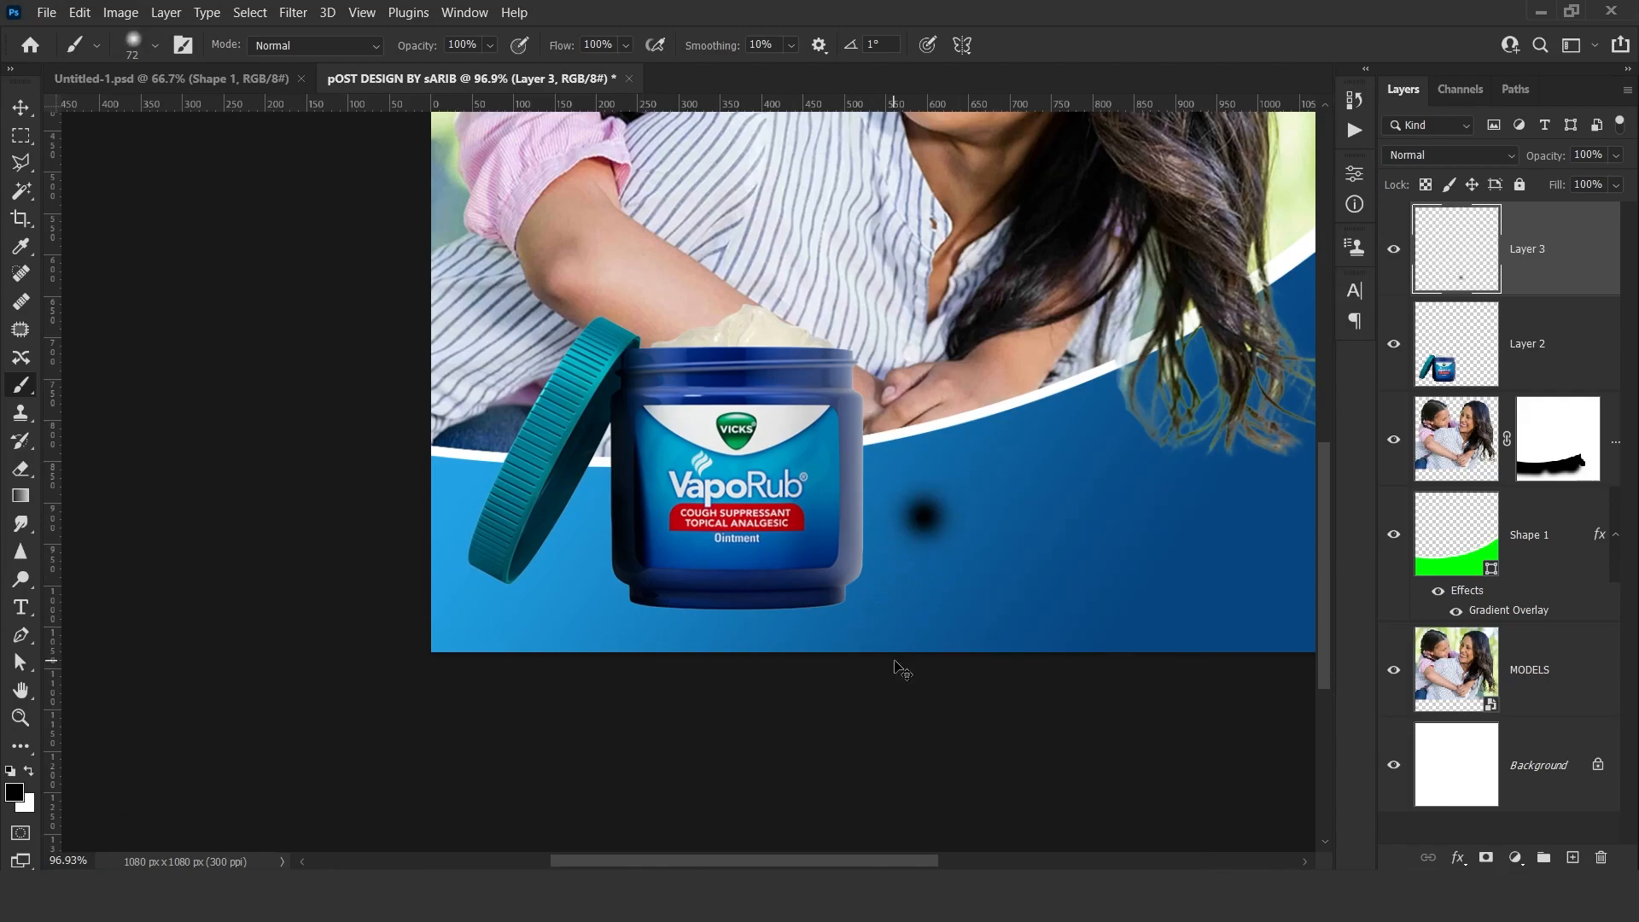
Transform the black dab into a wide, flat shadow and position it beneath the jar's base.
{"action": "key", "text": "ctrl+t"}
{"action": "left_click_drag", "start_coordinate": [977, 513], "coordinate": [1243, 514]}
{"action": "left_click_drag", "start_coordinate": [974, 509], "coordinate": [758, 573]}
{"action": "left_click_drag", "start_coordinate": [835, 601], "coordinate": [739, 579]}
{"action": "scroll", "coordinate": [788, 597], "scroll_direction": "up", "scroll_amount": 8}
{"action": "key", "text": "shift+Up"}
{"action": "left_click_drag", "start_coordinate": [662, 692], "coordinate": [662, 681]}
{"action": "key", "text": "Return"}
{"action": "scroll", "coordinate": [803, 608], "scroll_direction": "down", "scroll_amount": 10}
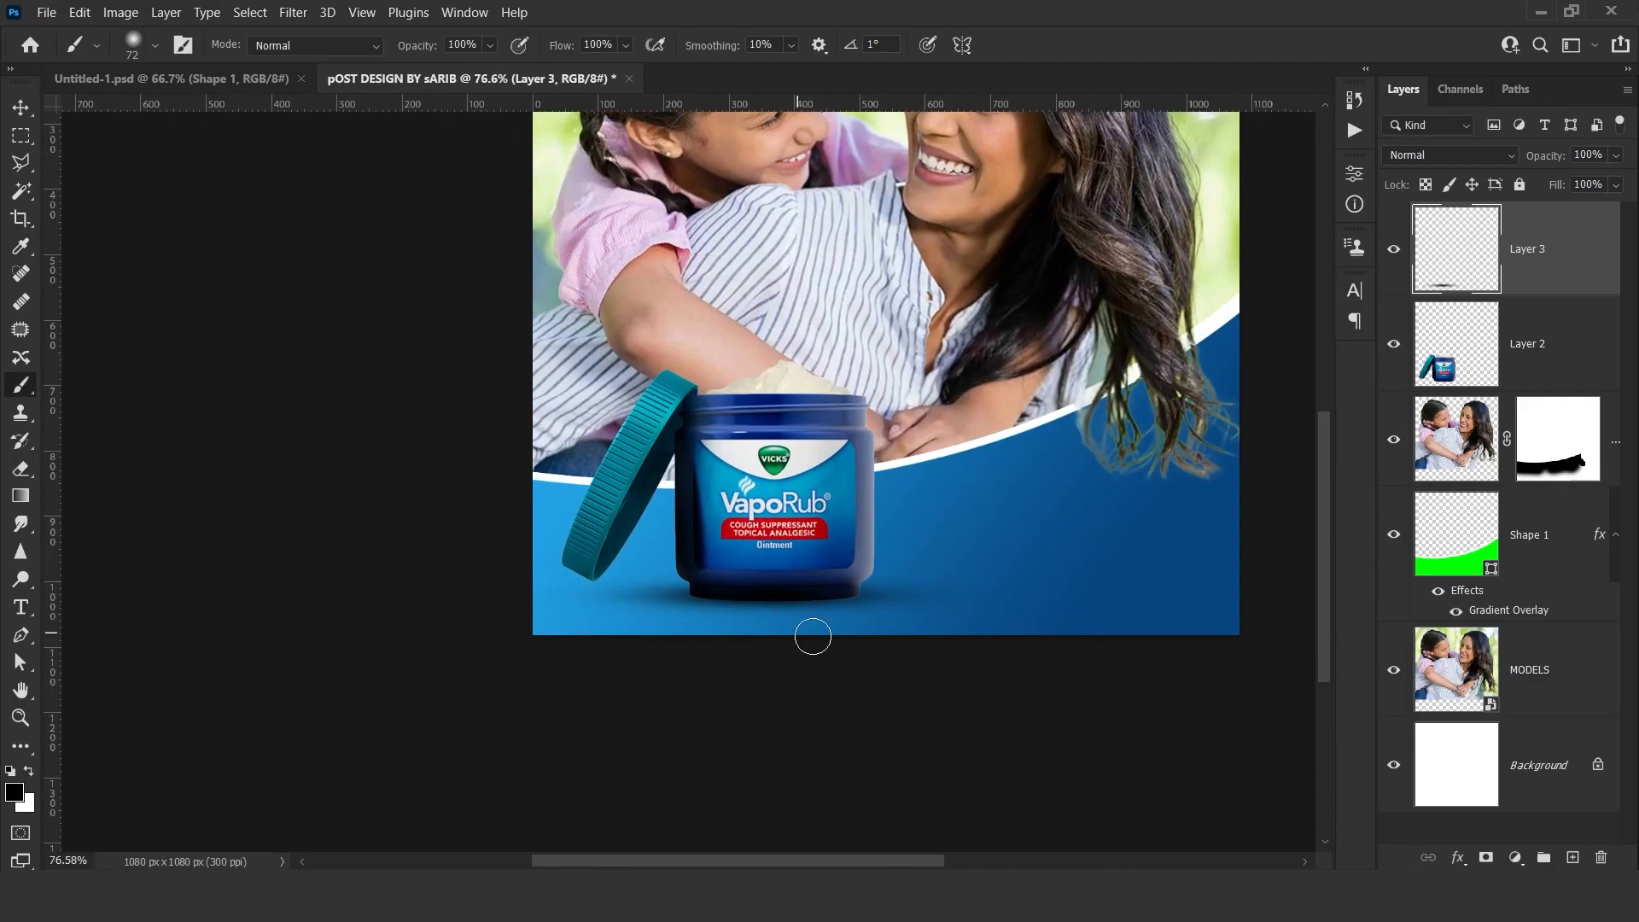
Select the pixels of the jar on Layer 2 and contract the selection by 1 pixel.
{"action": "scroll", "coordinate": [790, 630], "scroll_direction": "up", "scroll_amount": 2}
{"action": "left_click", "coordinate": [1535, 357]}
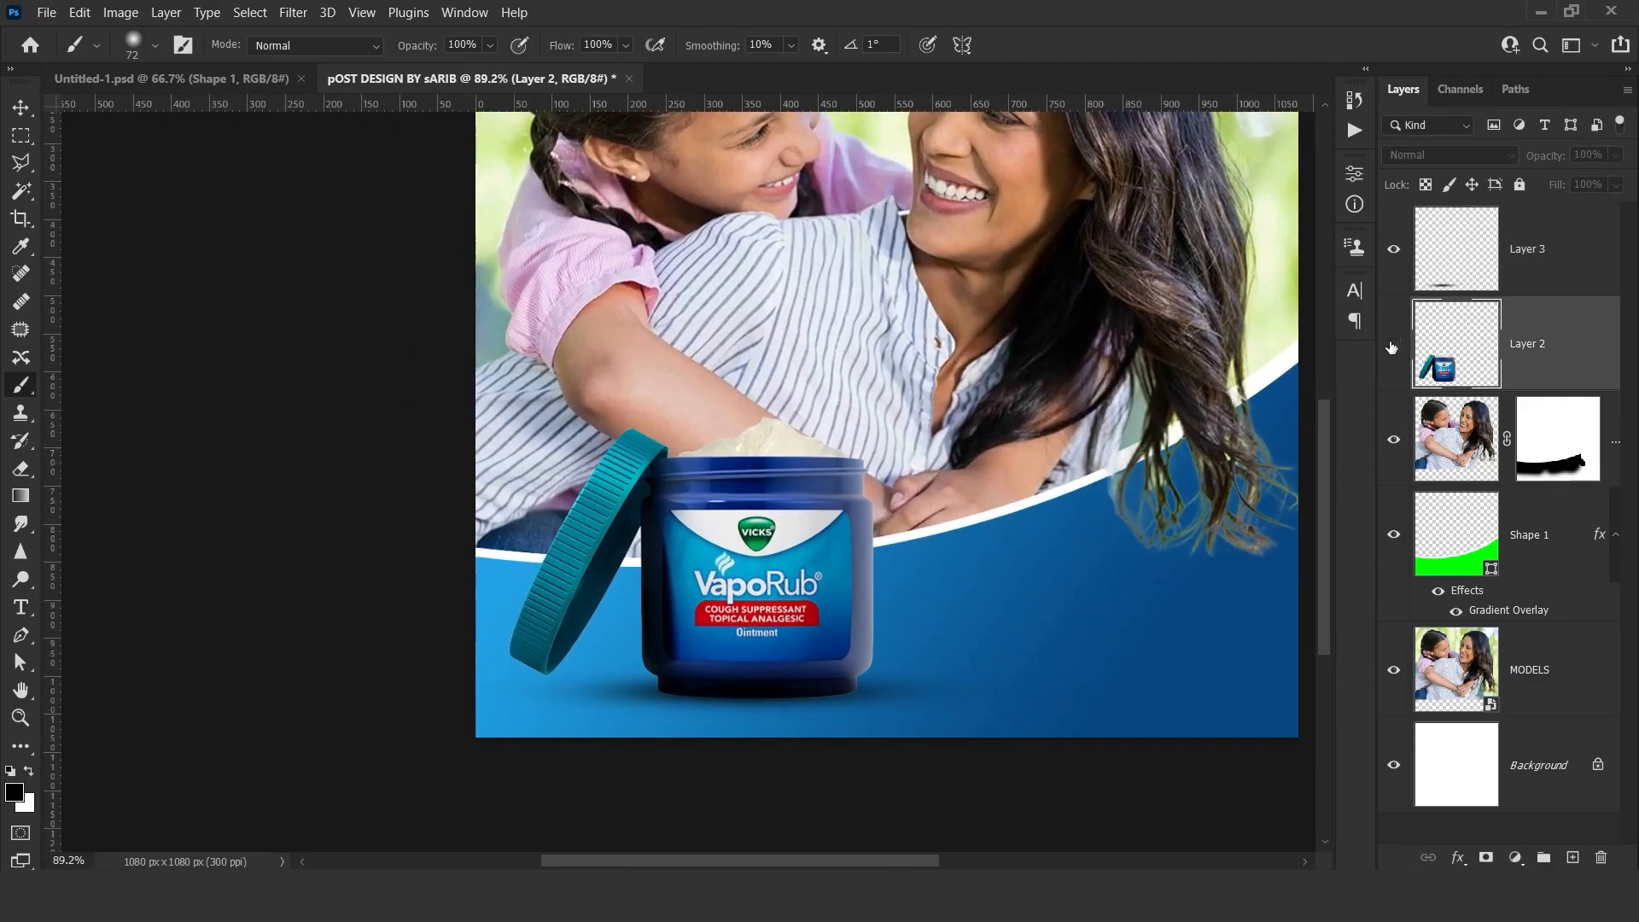
{"action": "right_click", "coordinate": [1462, 343]}
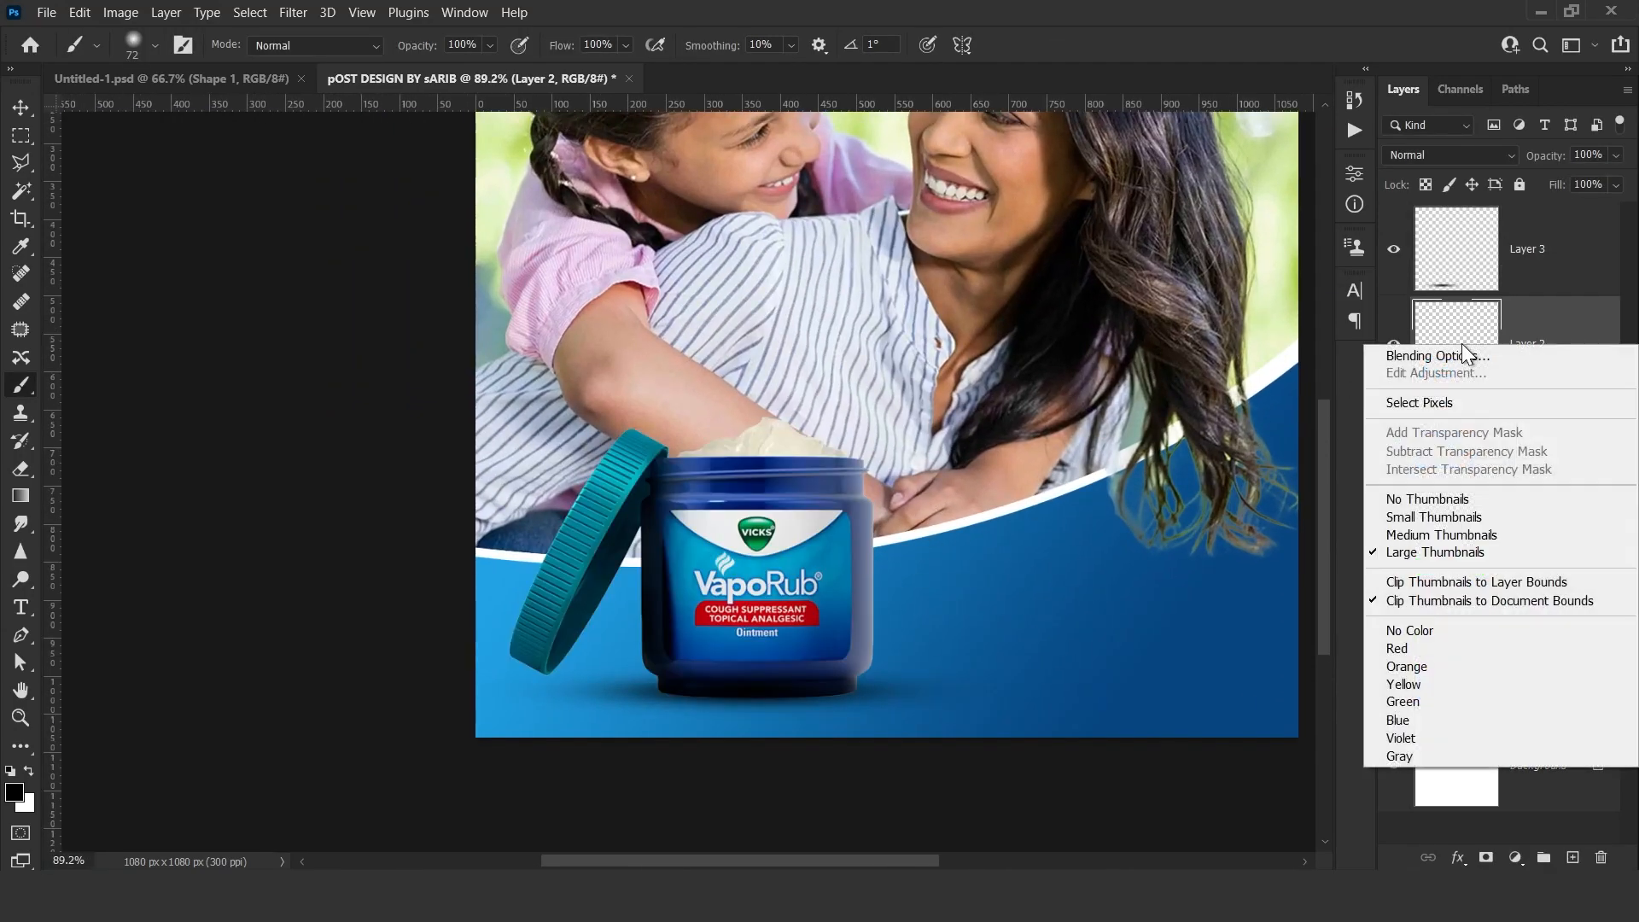
{"action": "left_click", "coordinate": [1422, 403]}
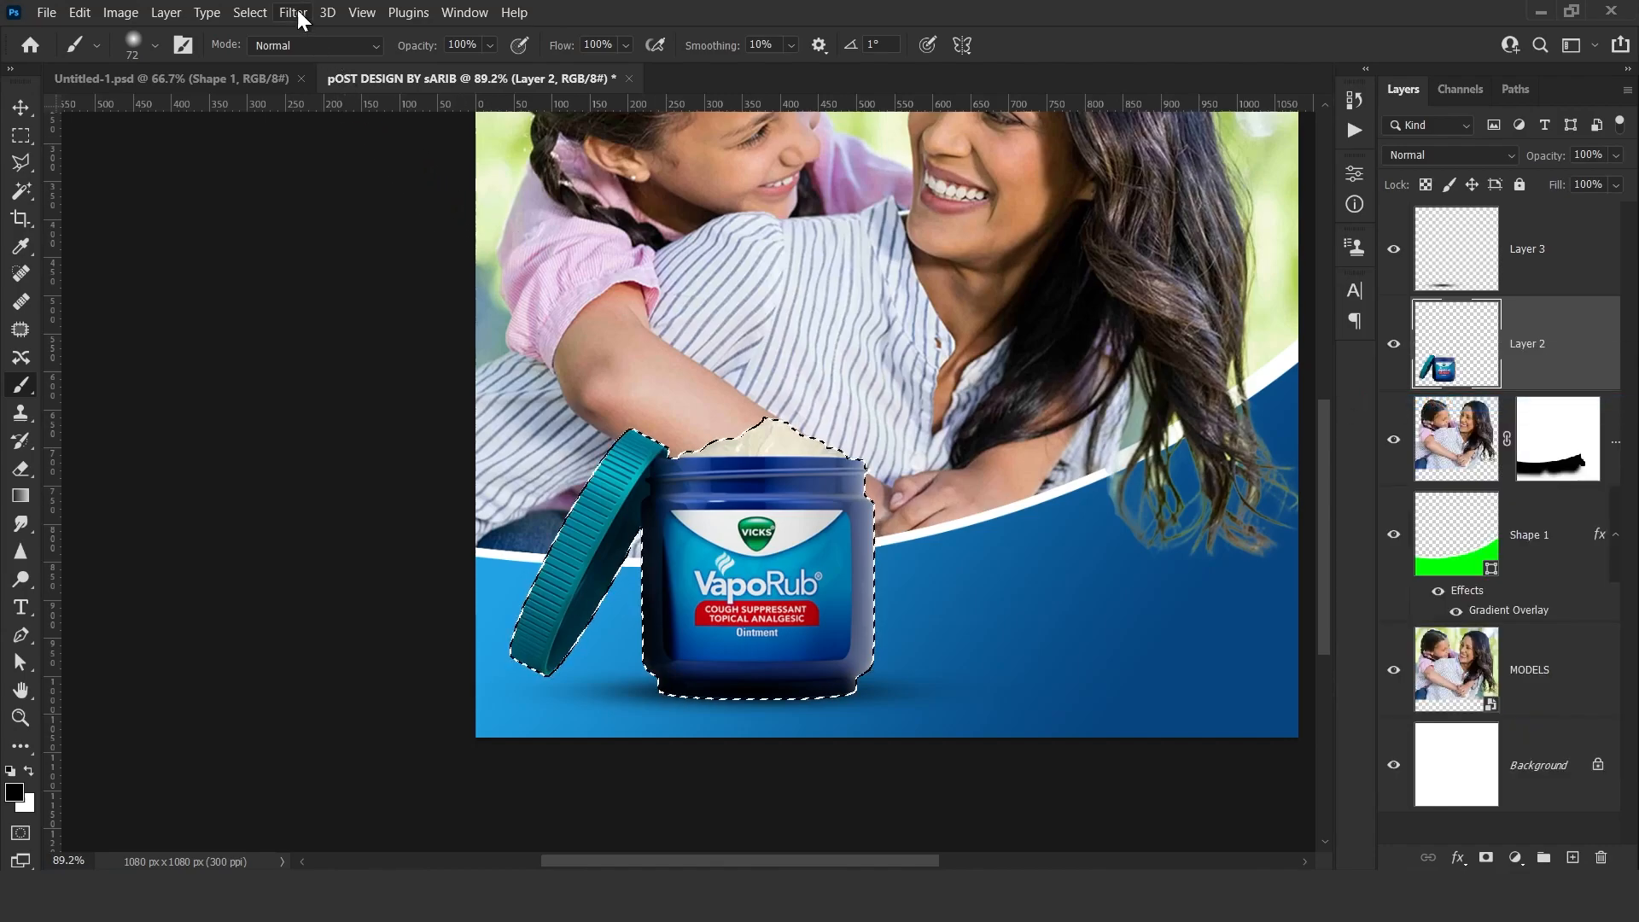
{"action": "left_click", "coordinate": [261, 23]}
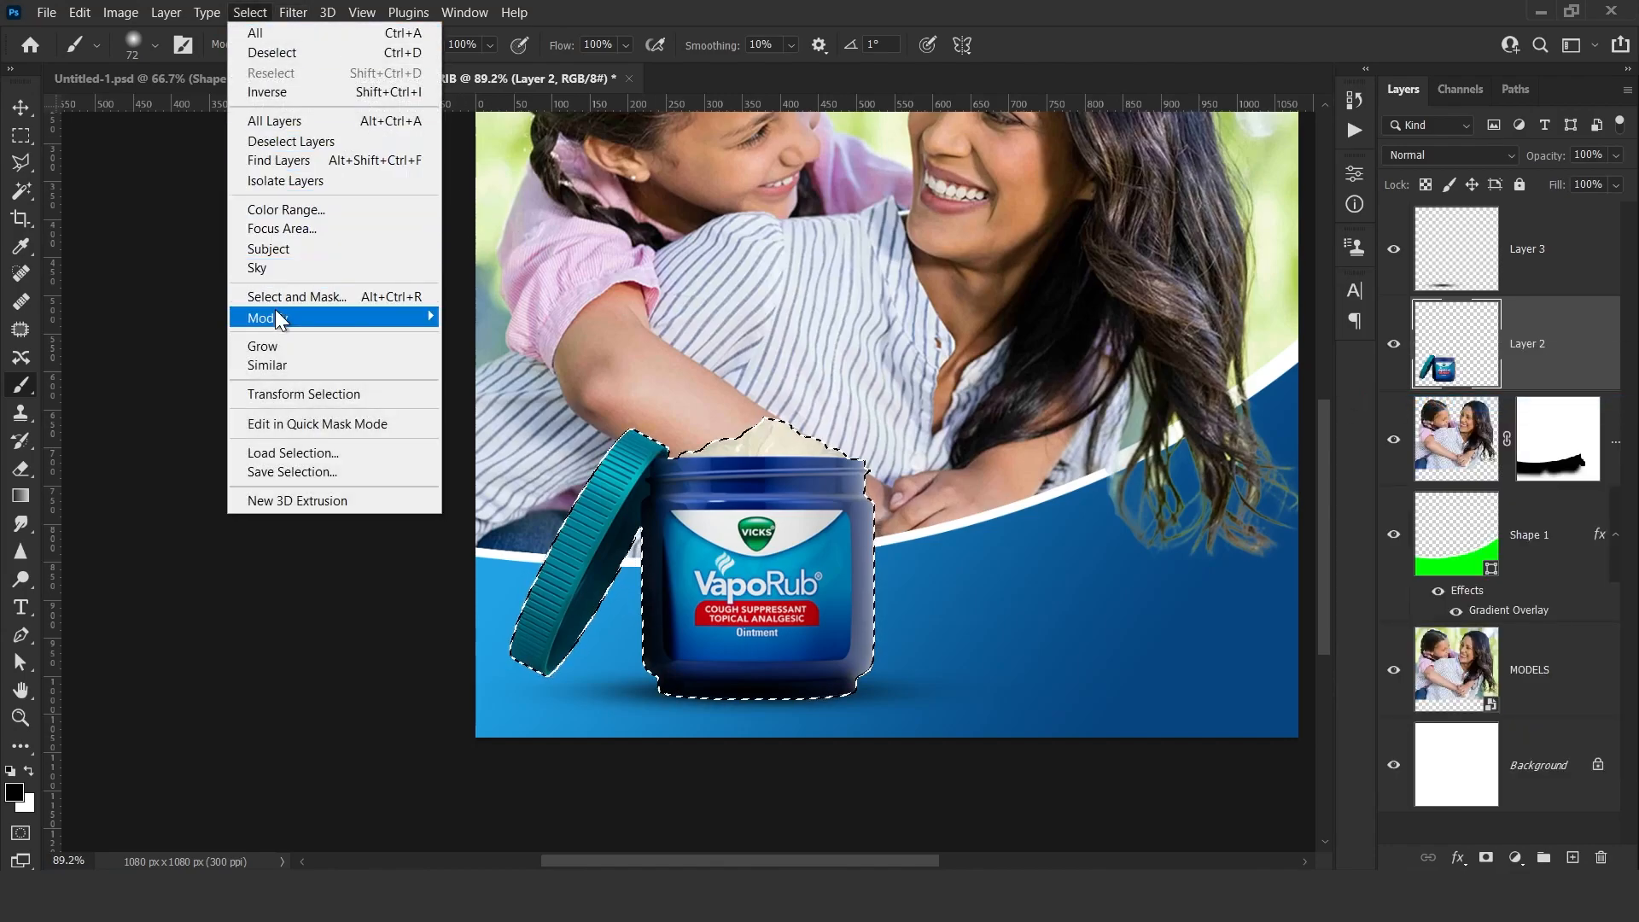
{"action": "mouse_move", "coordinate": [275, 314]}
{"action": "left_click", "coordinate": [483, 375]}
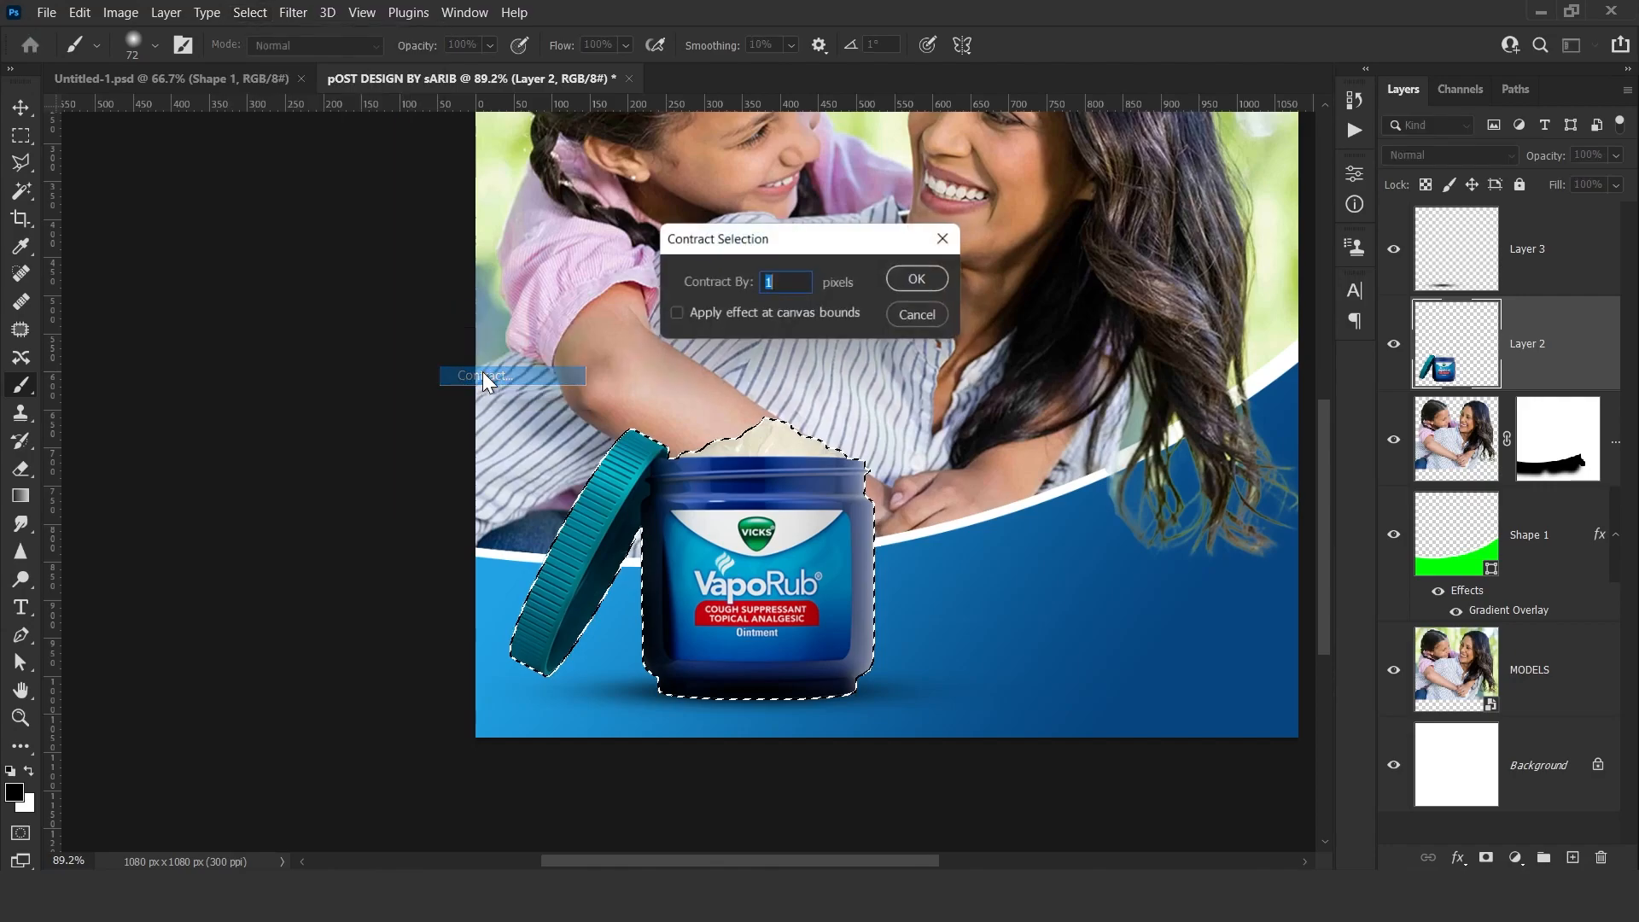
{"action": "left_click", "coordinate": [922, 280]}
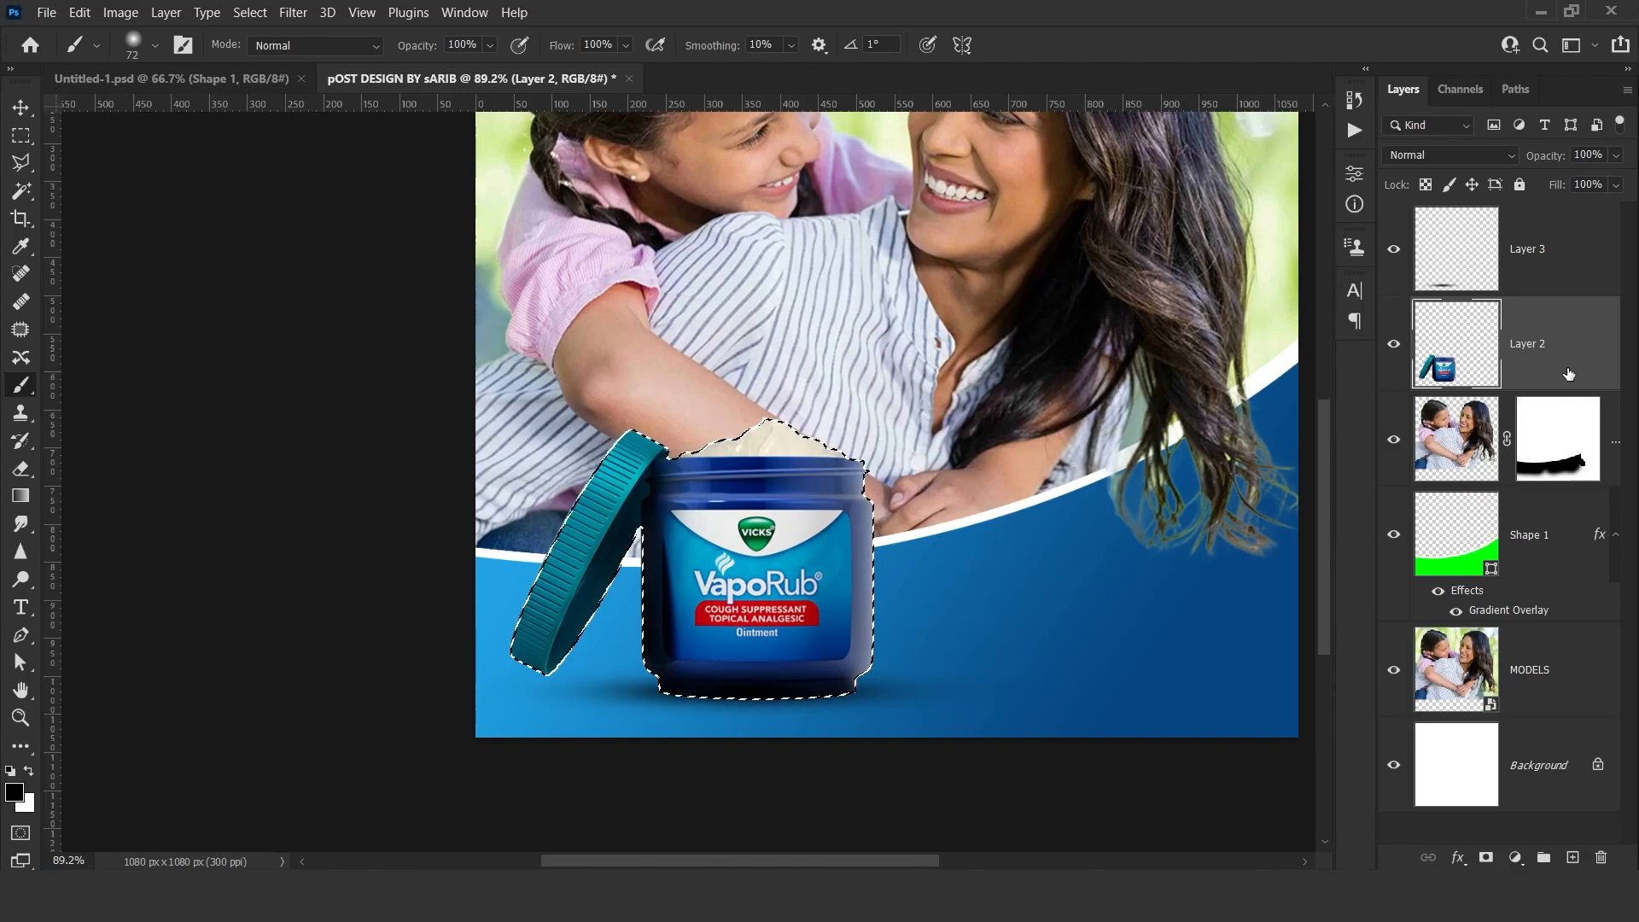
Copy the contracted jar selection to its own layer and delete the old jar layer.
{"action": "key", "text": "ctrl+j"}
{"action": "left_click", "coordinate": [1551, 443]}
{"action": "key", "text": "Delete"}
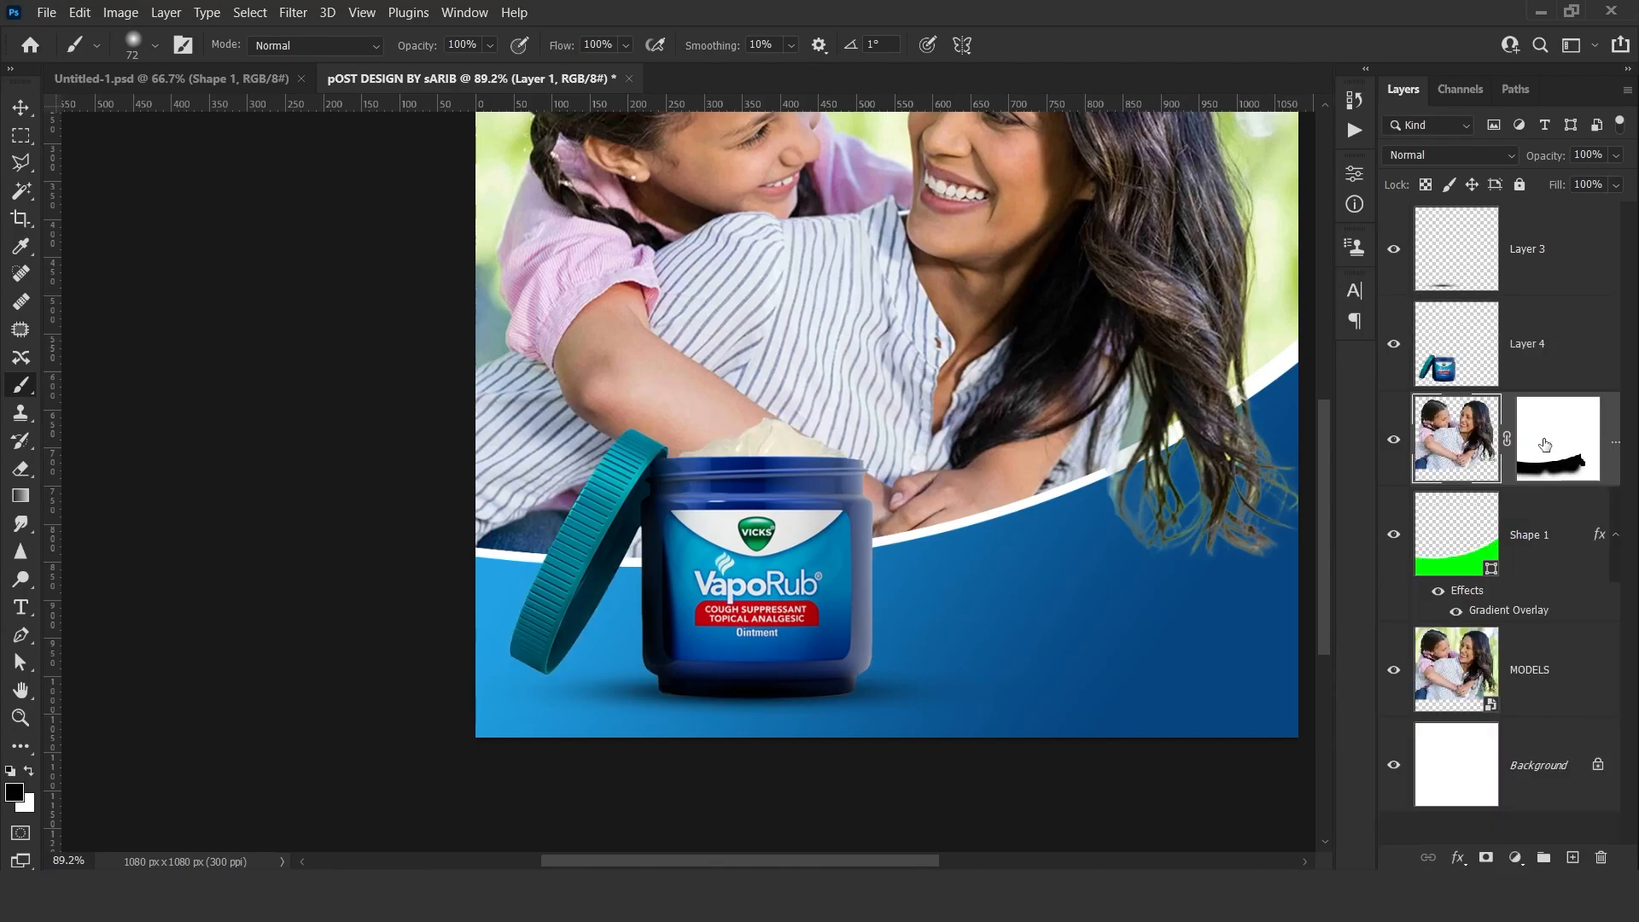
Flatten and narrow the shadow on Layer 3 further so it fits tightly under the jar's base.
{"action": "left_click_drag", "start_coordinate": [863, 686], "coordinate": [951, 760]}
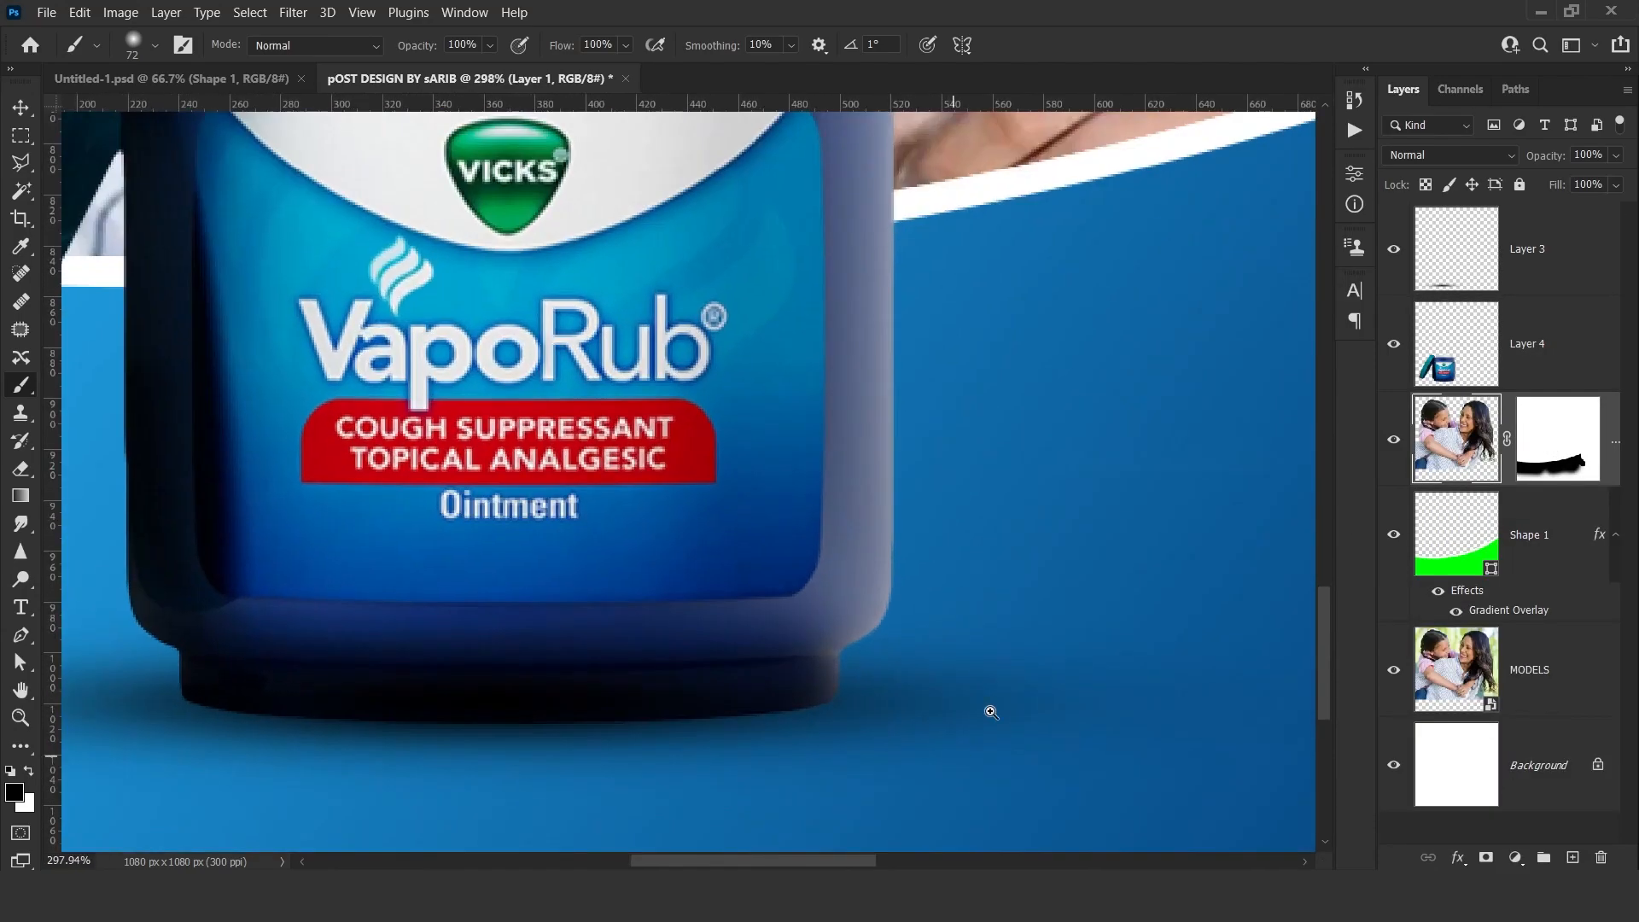
{"action": "left_click", "coordinate": [1532, 363]}
{"action": "left_click", "coordinate": [1514, 269]}
{"action": "left_click", "coordinate": [1394, 249]}
{"action": "left_click", "coordinate": [1394, 250]}
{"action": "key", "text": "ctrl+t"}
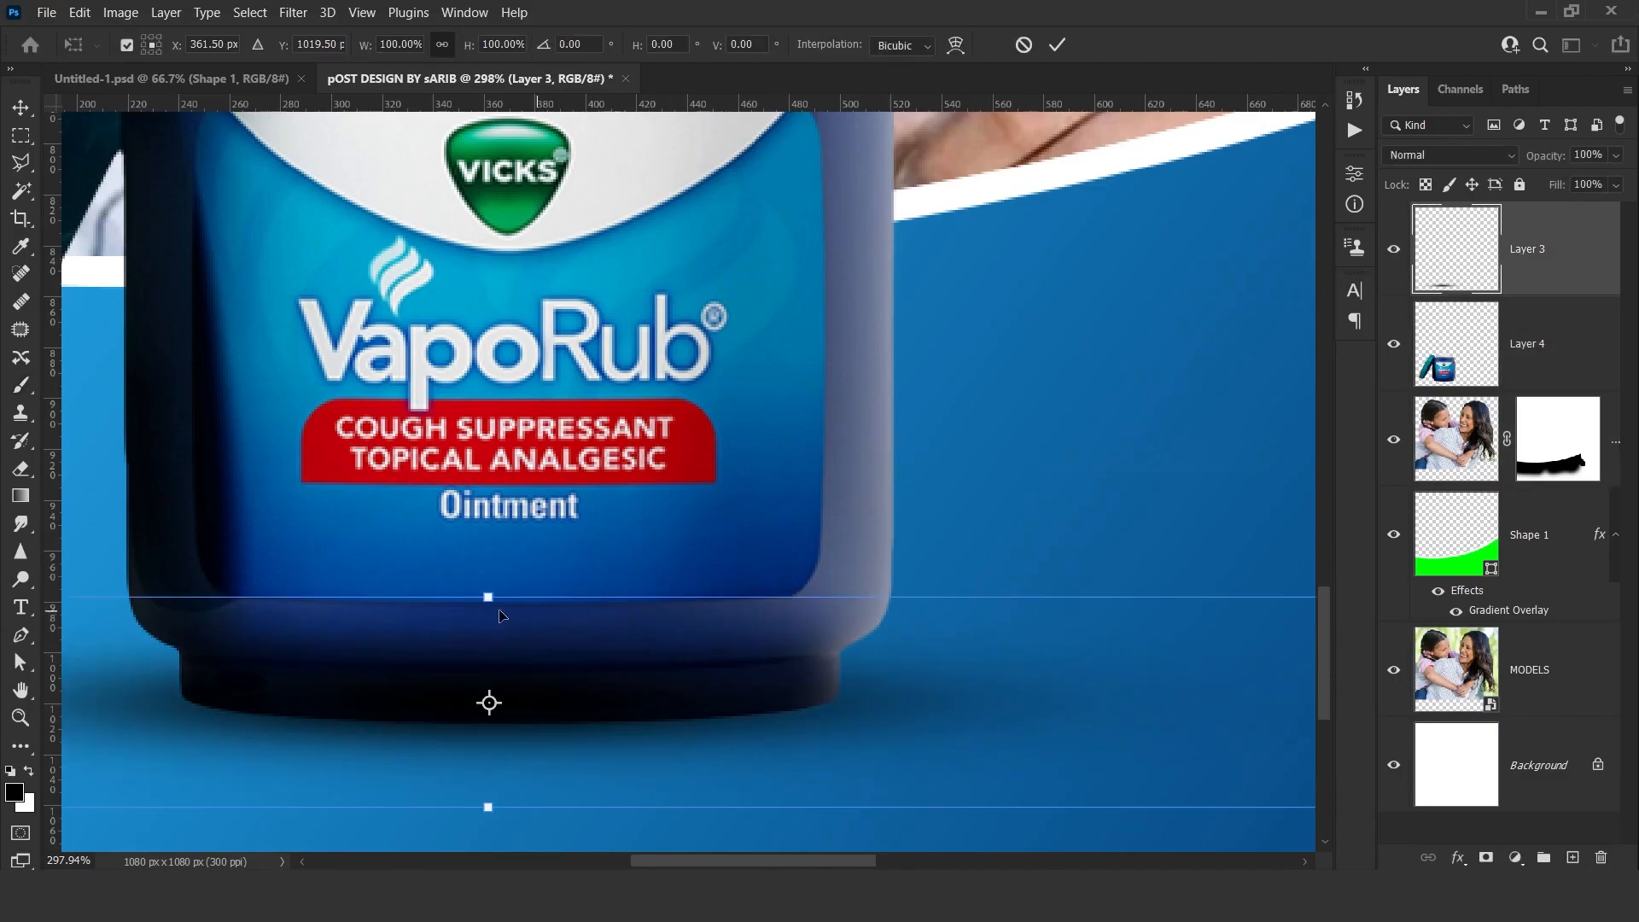
{"action": "left_click_drag", "start_coordinate": [487, 598], "coordinate": [488, 692]}
{"action": "left_click_drag", "start_coordinate": [633, 749], "coordinate": [633, 705]}
{"action": "key", "text": "Return"}
{"action": "left_click_drag", "start_coordinate": [1143, 646], "coordinate": [1021, 645]}
{"action": "key", "text": "ctrl+t"}
{"action": "left_click_drag", "start_coordinate": [983, 742], "coordinate": [944, 741]}
{"action": "key", "text": "Return"}
Duplicate the jar's shadow layer and merge the copy back into it to darken the shadow.
{"action": "left_click_drag", "start_coordinate": [743, 732], "coordinate": [828, 527]}
{"action": "key", "text": "ctrl+j"}
{"action": "key", "text": "ctrl+e"}
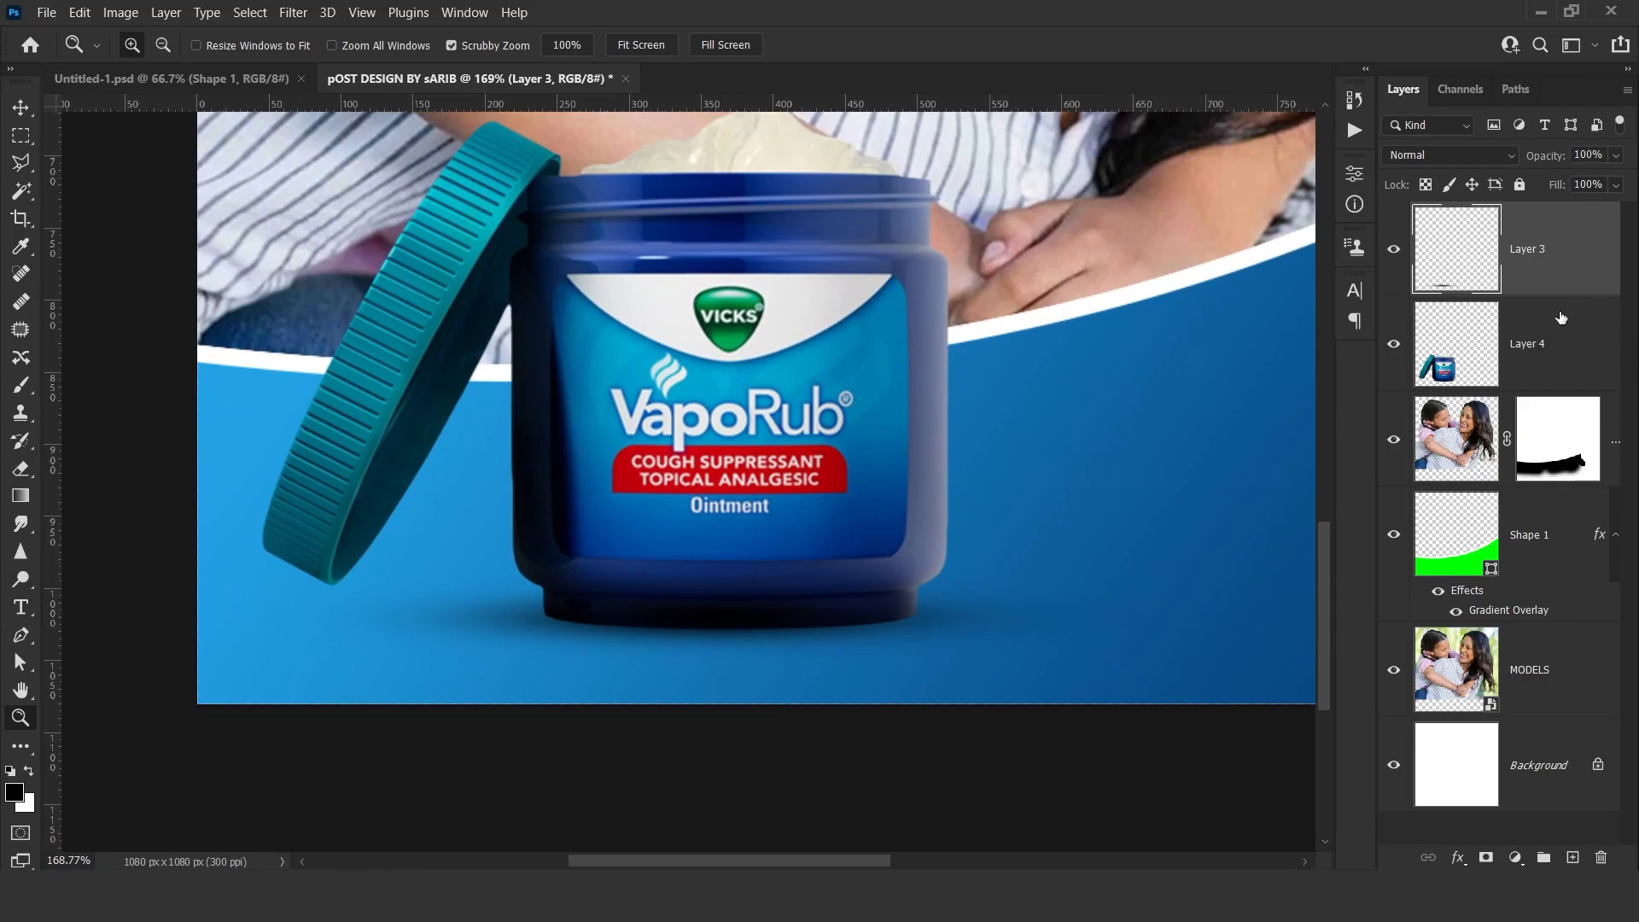
Duplicate the shadow, shrink it beneath the leaning lid, and reduce the copy's opacity to 57%.
{"action": "key", "text": "ctrl+j"}
{"action": "key", "text": "ctrl+t"}
{"action": "left_click_drag", "start_coordinate": [956, 653], "coordinate": [623, 649]}
{"action": "left_click_drag", "start_coordinate": [389, 666], "coordinate": [385, 630]}
{"action": "left_click_drag", "start_coordinate": [847, 600], "coordinate": [732, 599]}
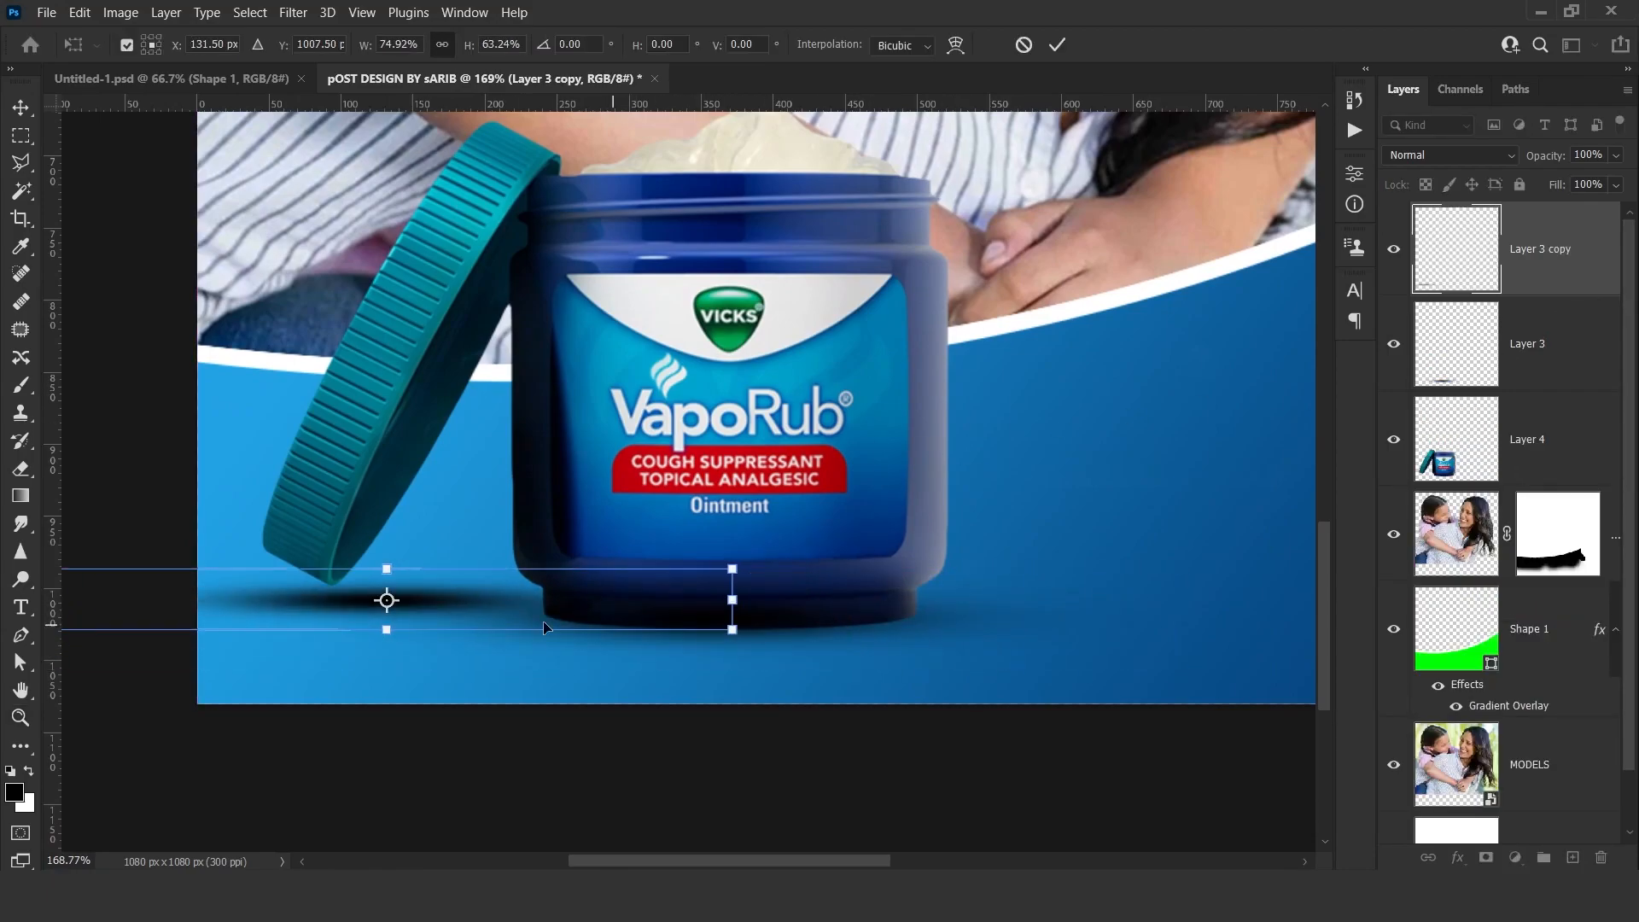
{"action": "left_click_drag", "start_coordinate": [626, 623], "coordinate": [626, 610]}
{"action": "key", "text": "Return"}
{"action": "key", "text": "v"}
{"action": "left_click_drag", "start_coordinate": [1543, 164], "coordinate": [1487, 166]}
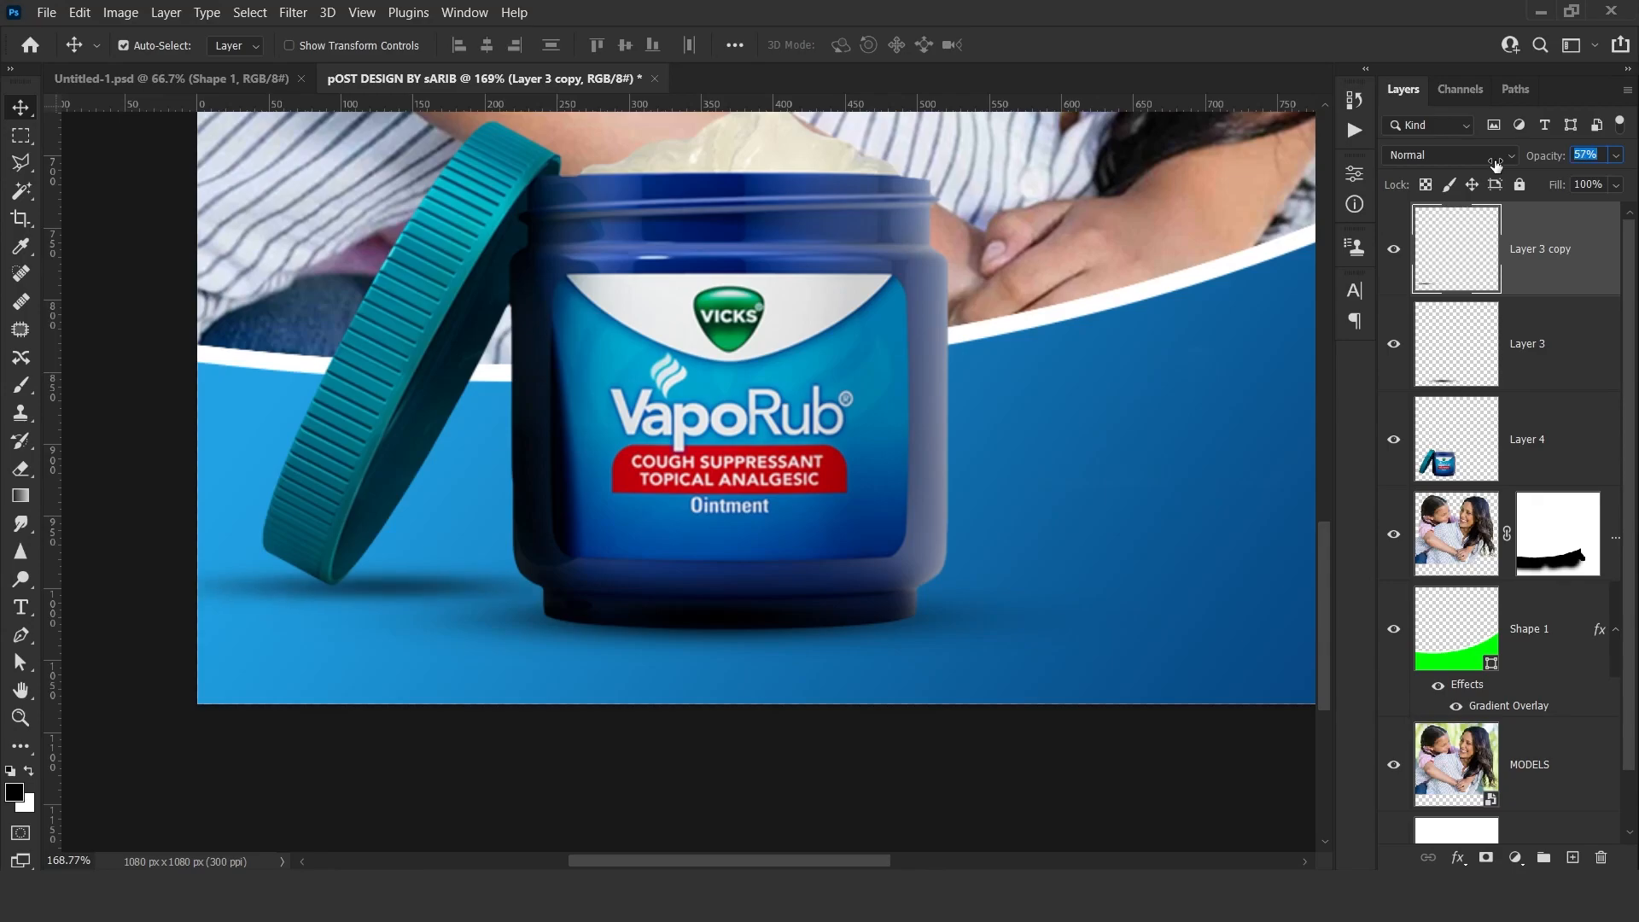
Place the STEAM image from the IMAGES folder into the post design and set its blend mode to Screen.
{"action": "left_click_drag", "start_coordinate": [418, 561], "coordinate": [700, 564]}
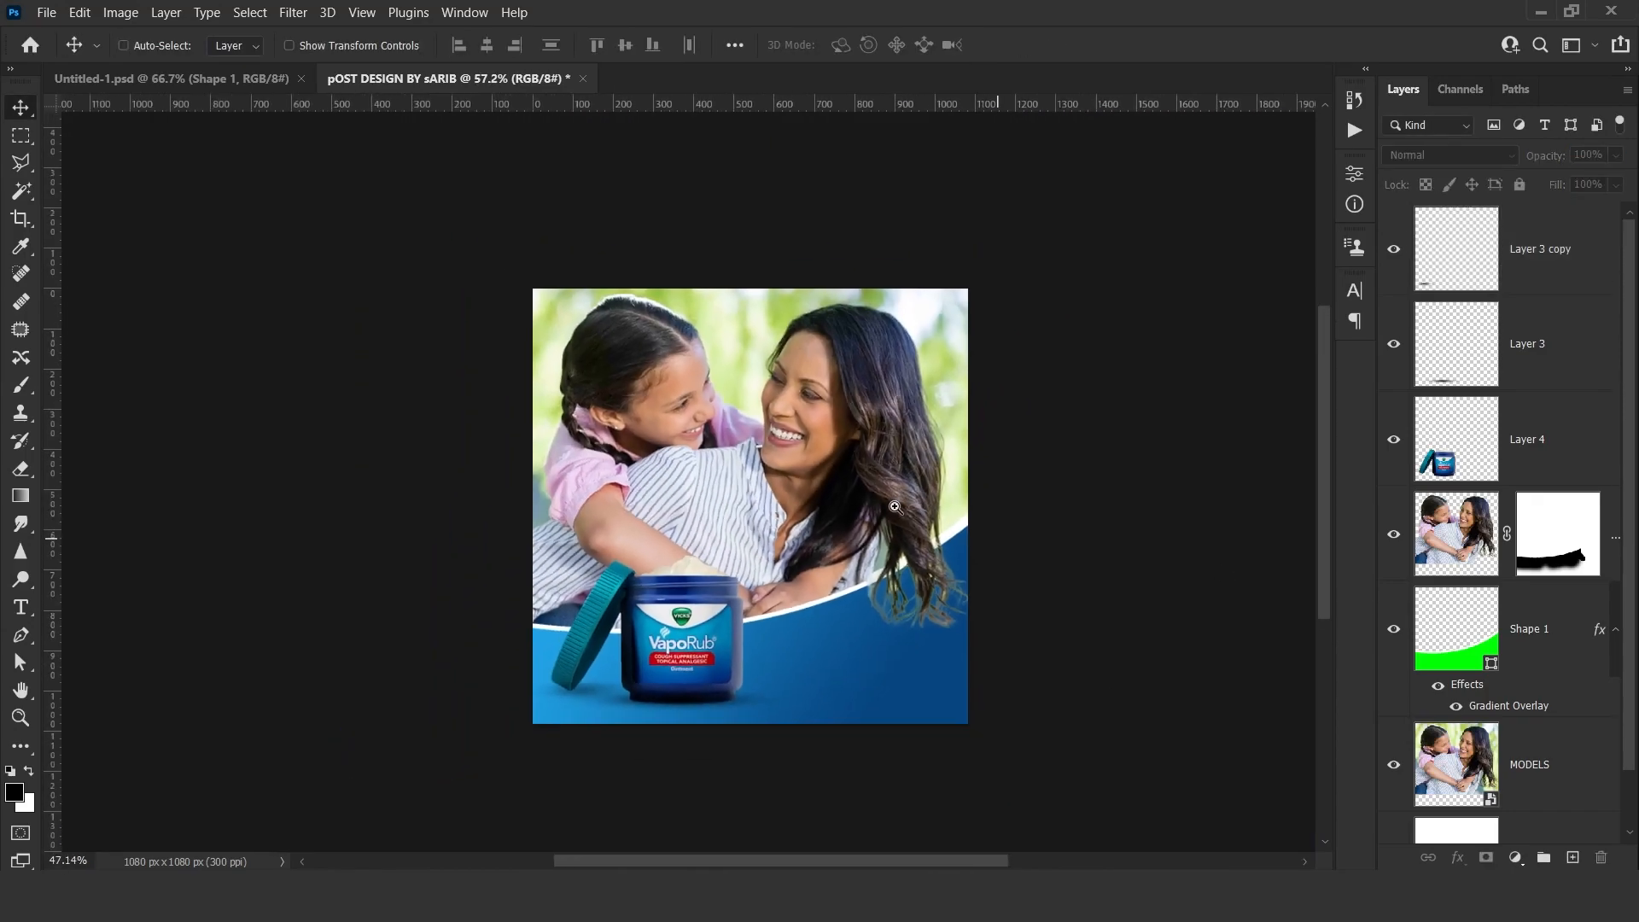
{"action": "left_click_drag", "start_coordinate": [895, 506], "coordinate": [862, 538]}
{"action": "mouse_move", "coordinate": [679, 559]}
{"action": "left_mouse_down"}
{"action": "mouse_move", "coordinate": [796, 617]}
{"action": "mouse_move", "coordinate": [804, 566]}
{"action": "mouse_move", "coordinate": [687, 534]}
{"action": "left_mouse_up"}
{"action": "key", "text": "alt+Tab"}
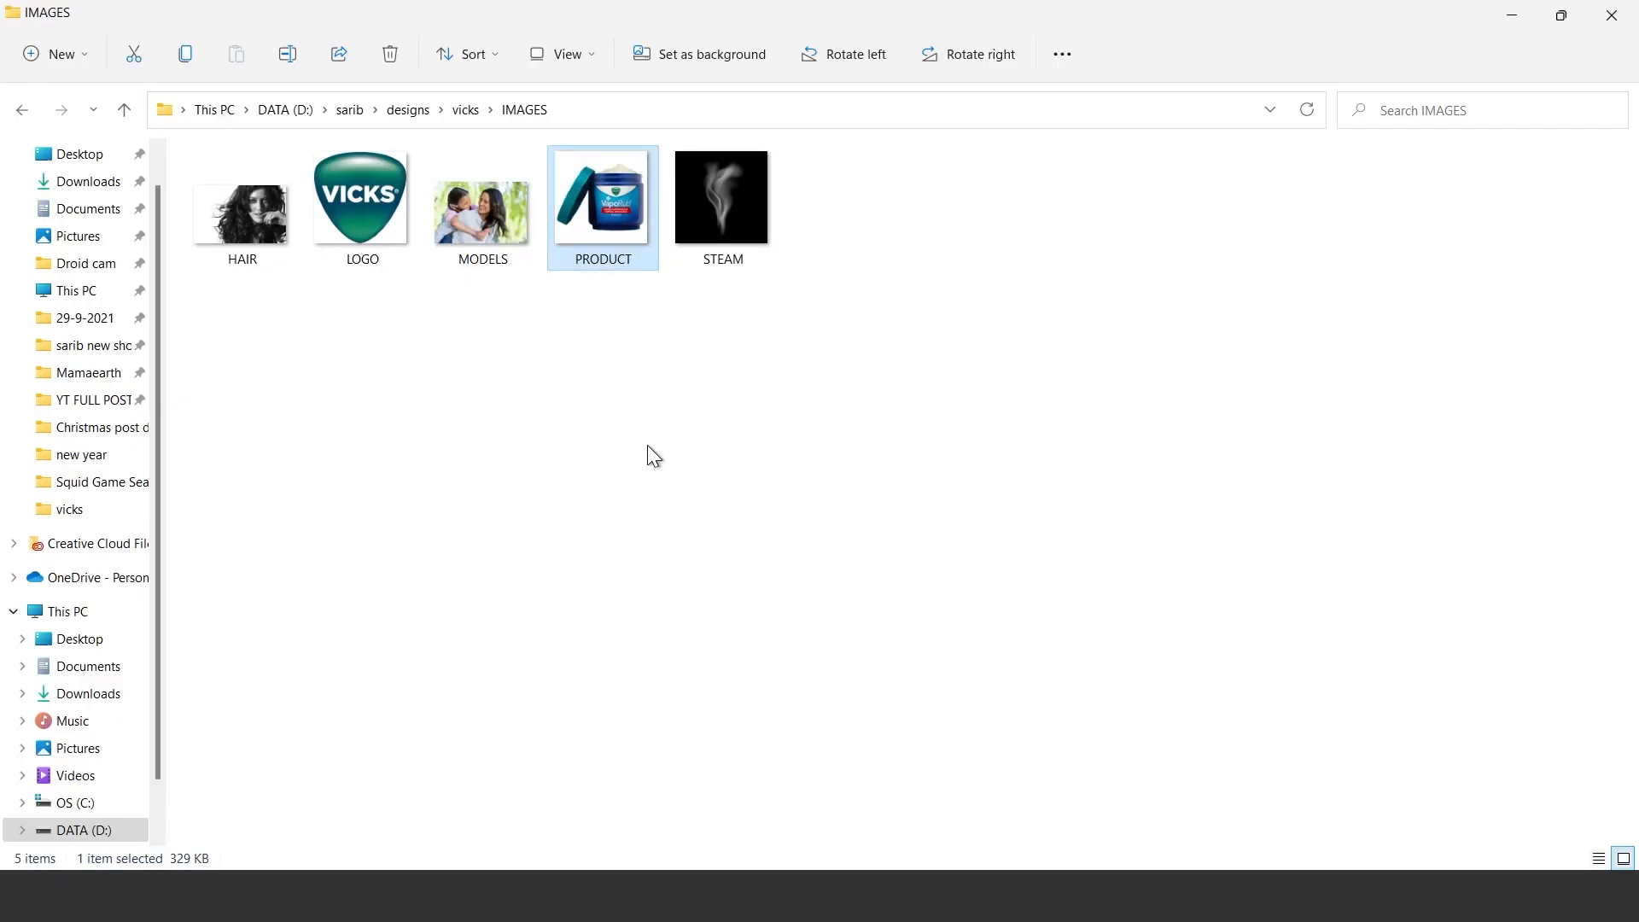
{"action": "left_click_drag", "start_coordinate": [773, 268], "coordinate": [592, 530]}
{"action": "left_click", "coordinate": [1056, 45]}
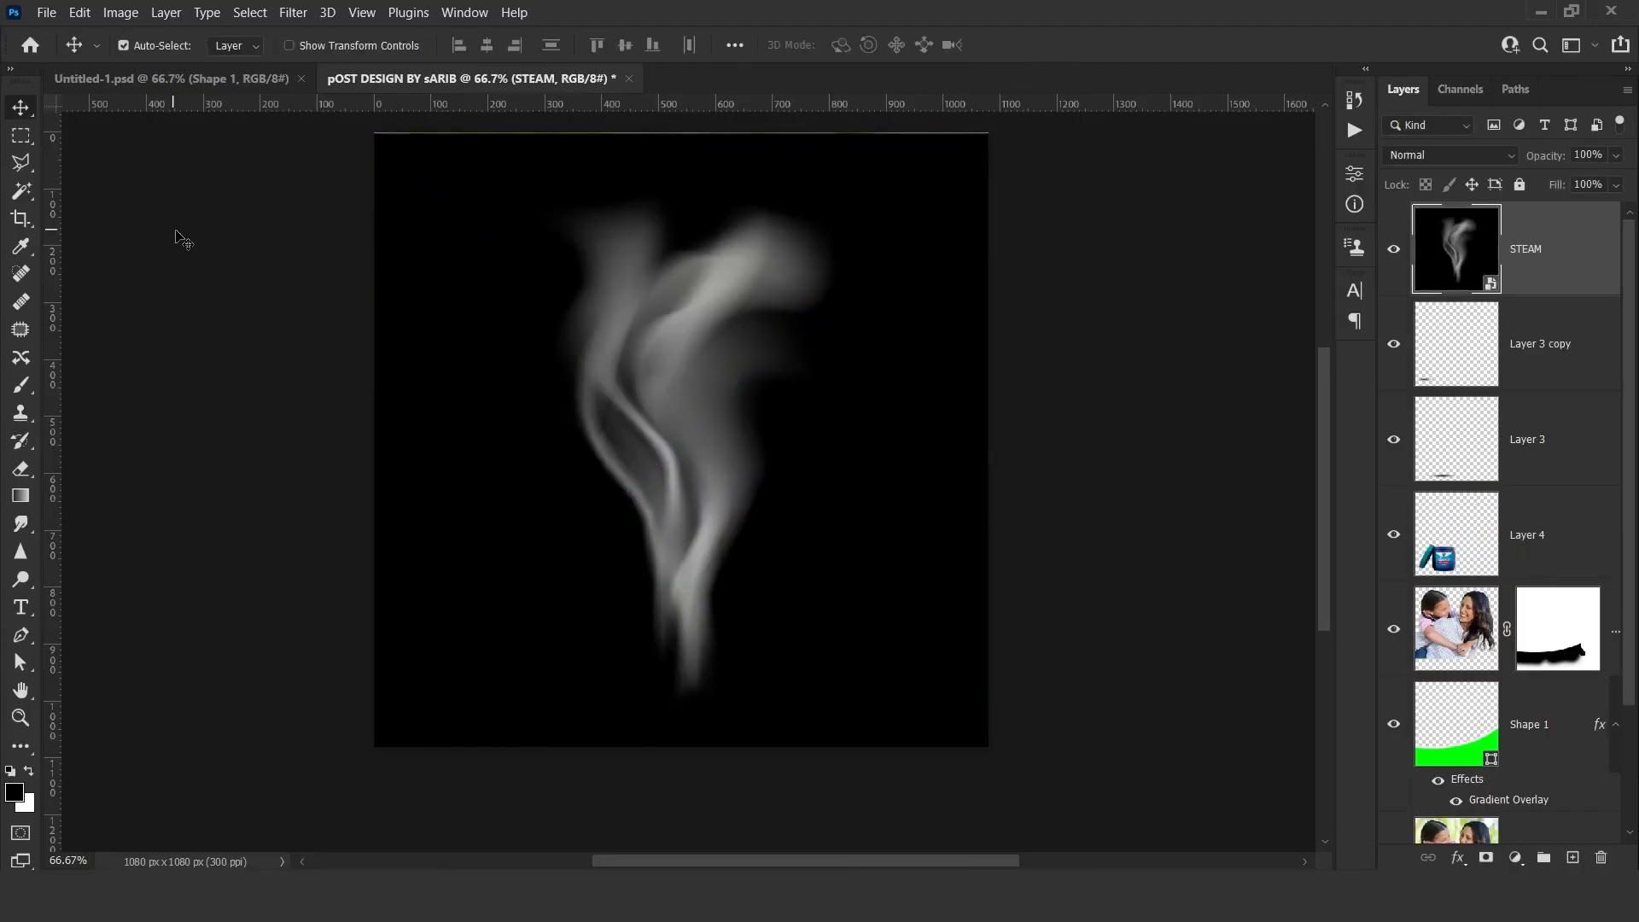
{"action": "left_click", "coordinate": [1448, 156]}
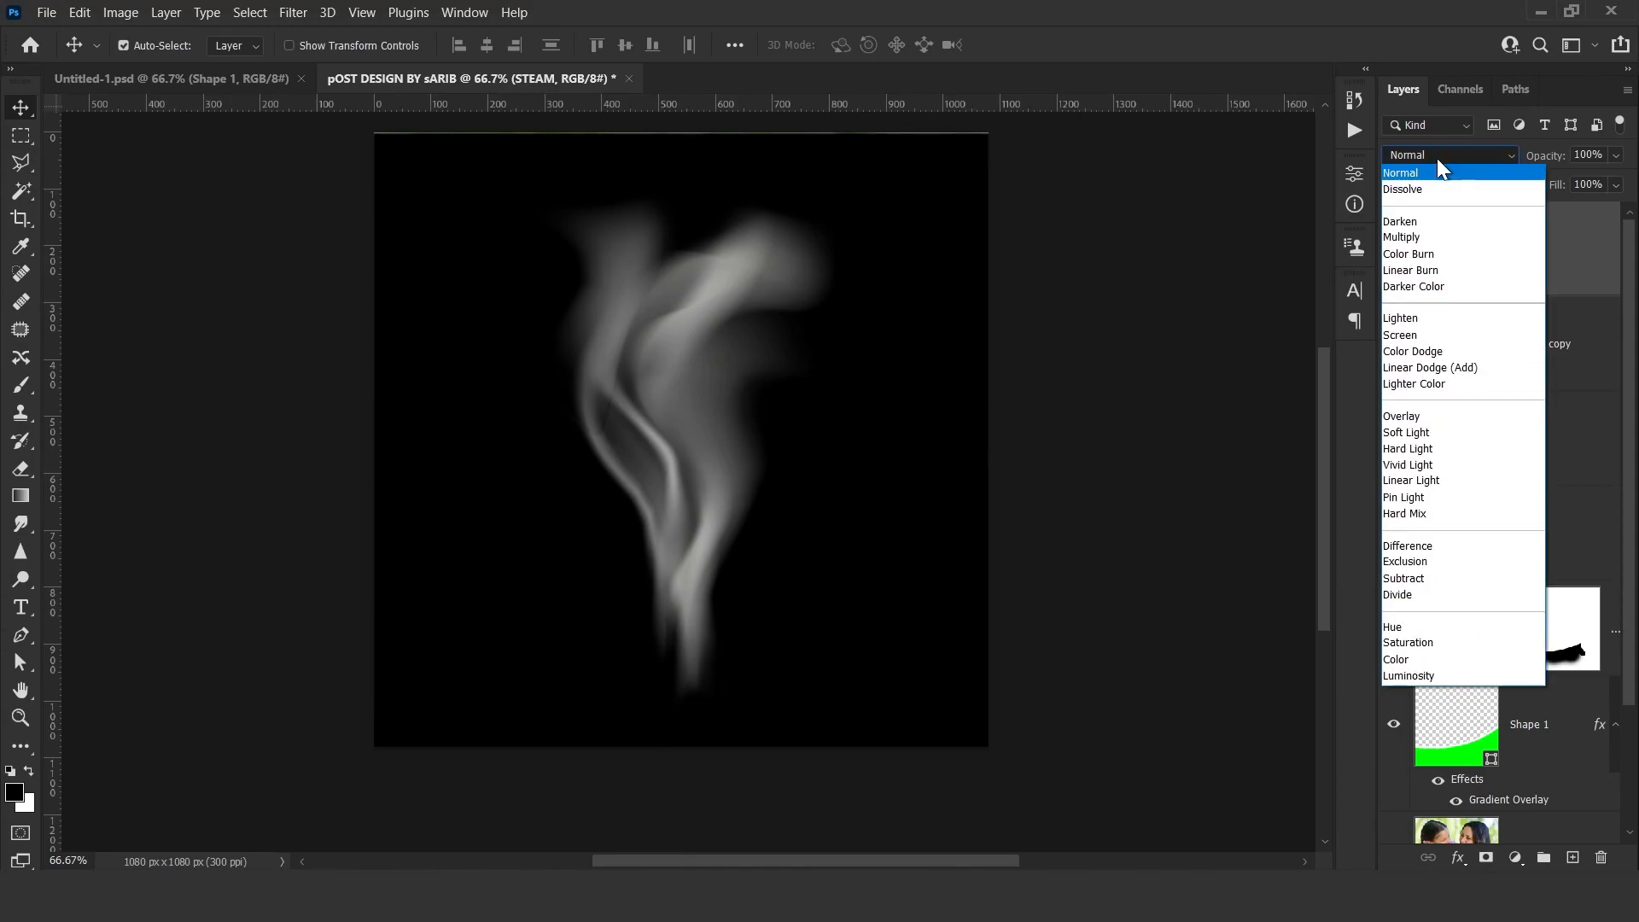
{"action": "left_click", "coordinate": [1416, 338]}
Scale the steam down to 16.27% and position it rising from the open jar.
{"action": "key", "text": "ctrl+t"}
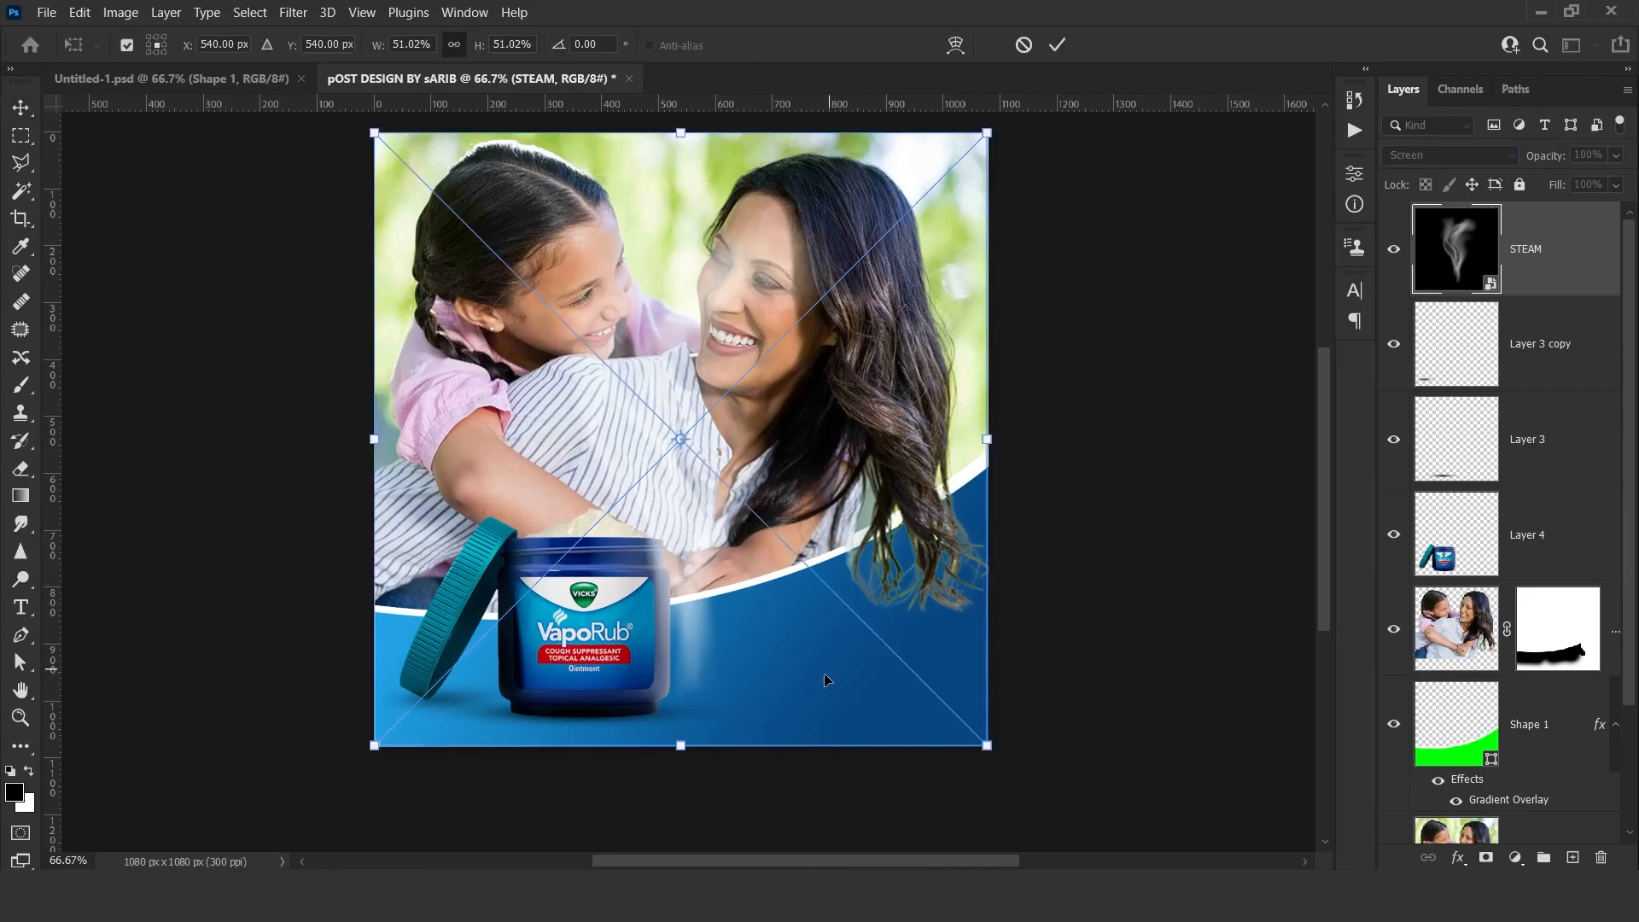
{"action": "left_click_drag", "start_coordinate": [988, 746], "coordinate": [790, 589]}
{"action": "left_click_drag", "start_coordinate": [695, 497], "coordinate": [592, 530]}
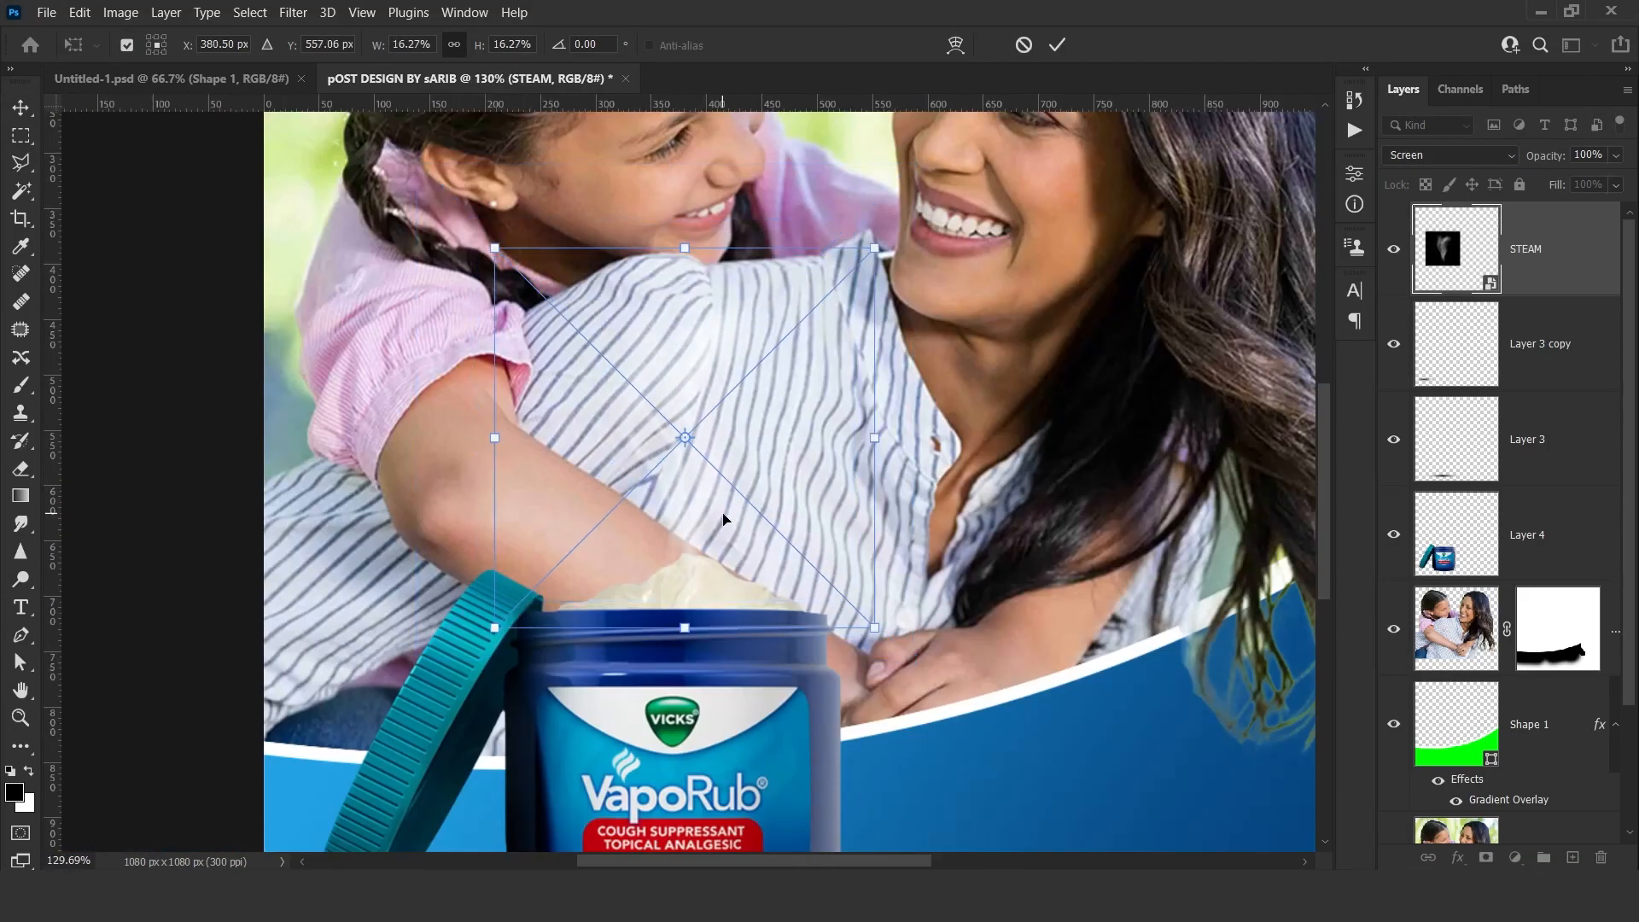
{"action": "key", "text": "Return"}
{"action": "scroll", "coordinate": [640, 424], "scroll_direction": "down", "scroll_amount": 2}
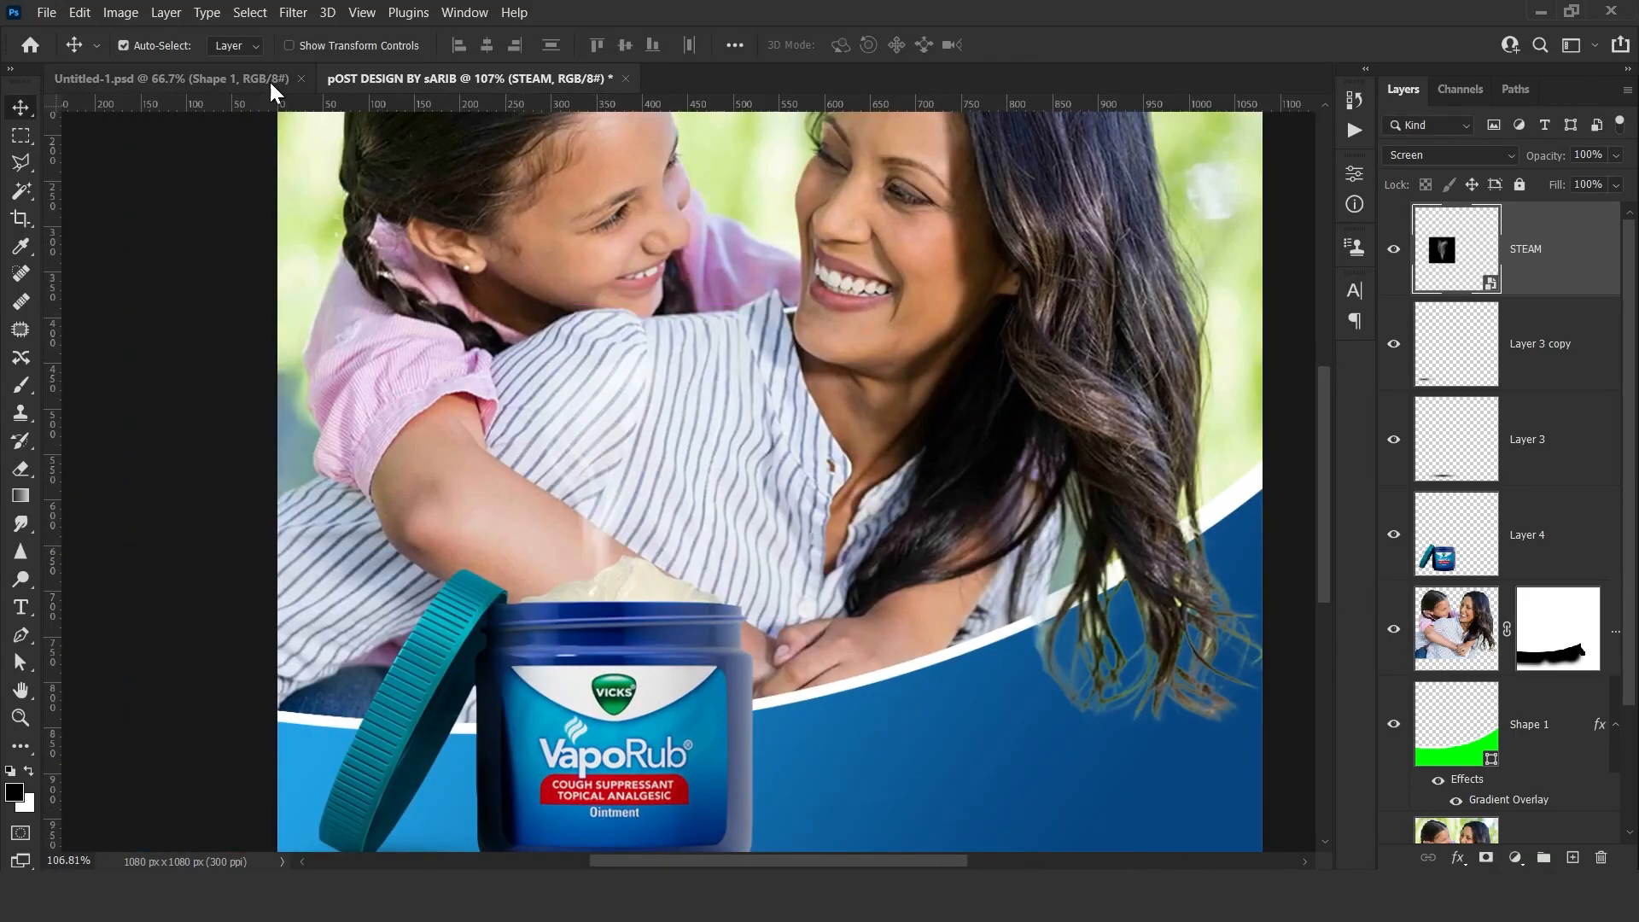
{"action": "scroll", "coordinate": [636, 424], "scroll_direction": "up", "scroll_amount": 2}
{"action": "left_click_drag", "start_coordinate": [676, 536], "coordinate": [641, 536]}
Flip the steam image horizontally.
{"action": "key", "text": "ctrl+t"}
{"action": "right_click", "coordinate": [619, 500]}
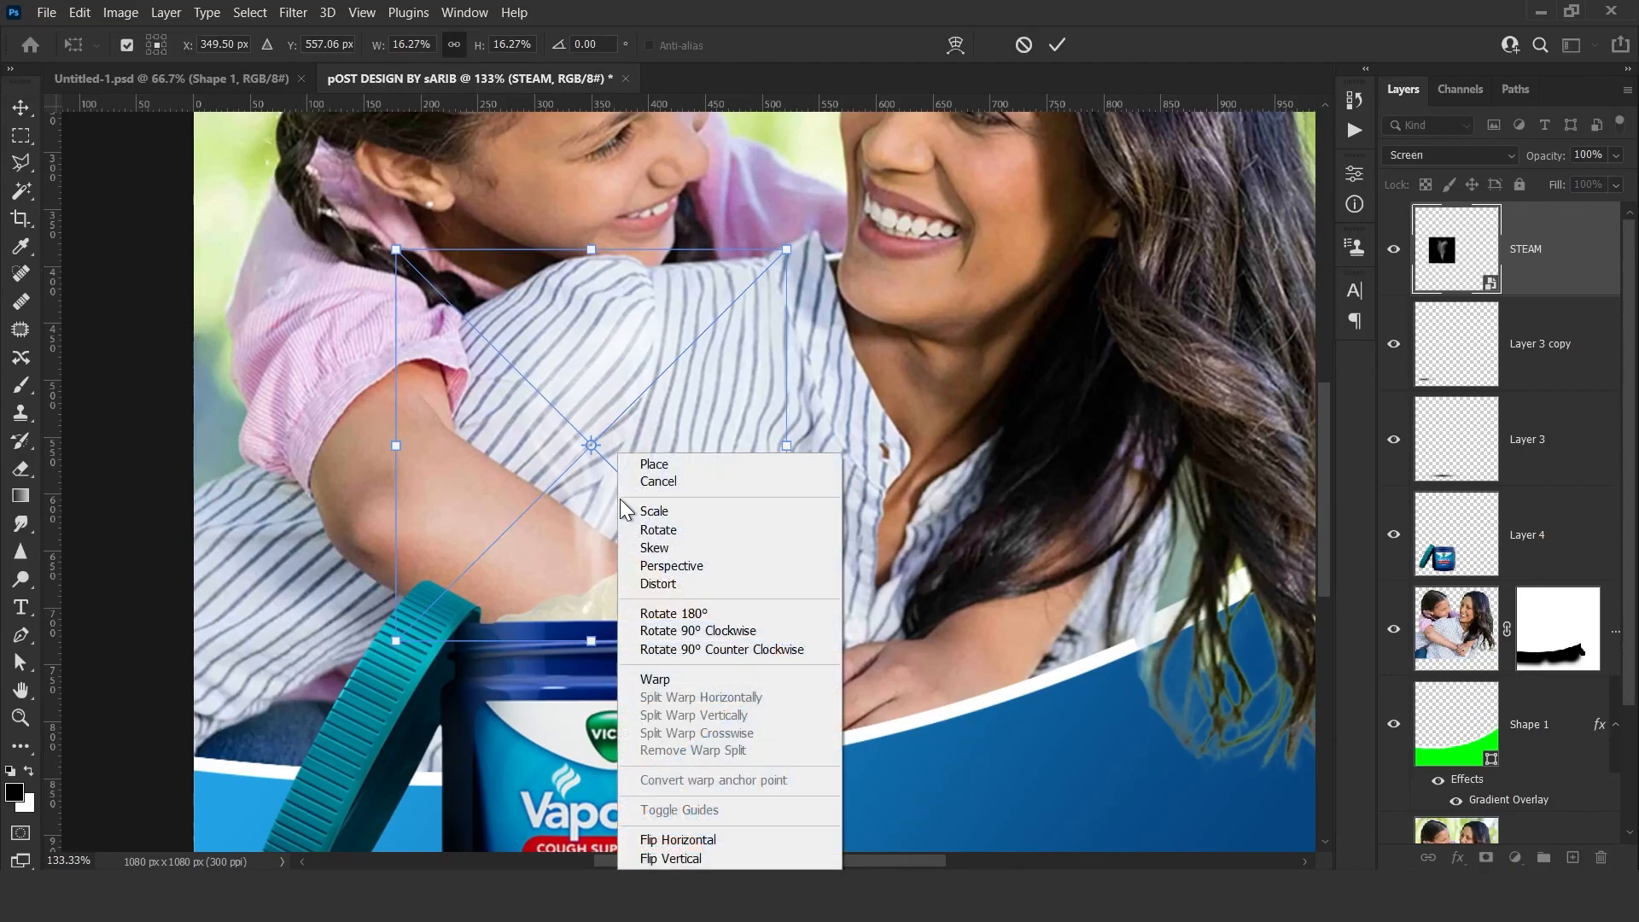
{"action": "left_click", "coordinate": [666, 839]}
{"action": "key", "text": "Return"}
Duplicate the steam, offset the copy to the right above the jar, and distort its corners to vary its shape.
{"action": "left_click_drag", "start_coordinate": [682, 471], "coordinate": [792, 481]}
{"action": "key", "text": "ctrl+j"}
{"action": "key", "text": "ctrl+t"}
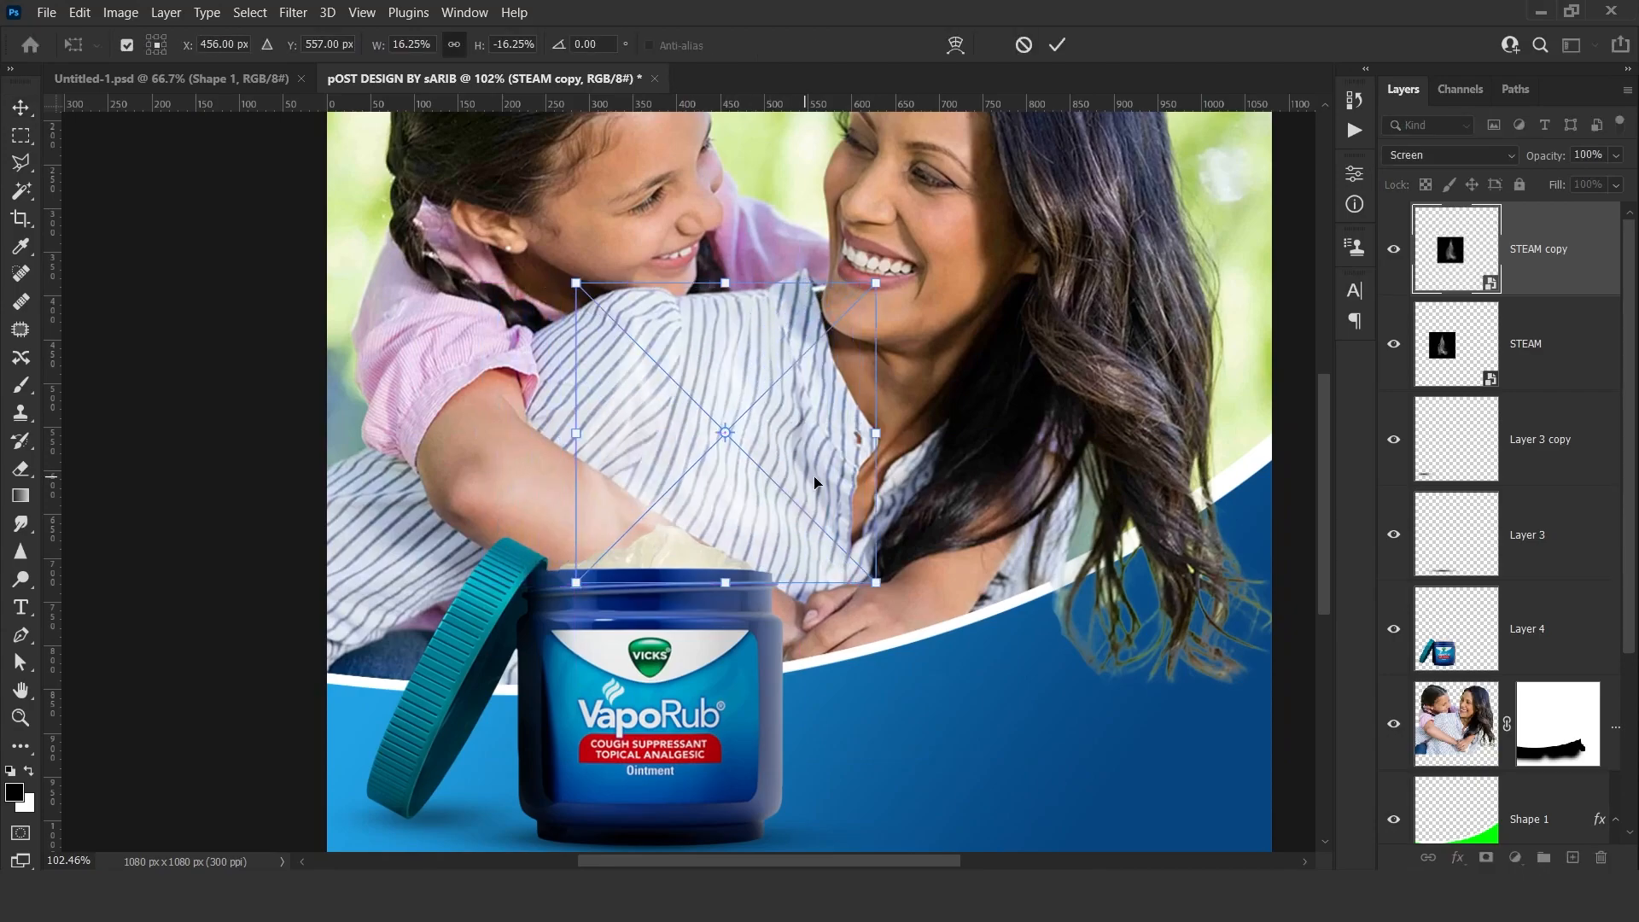
{"action": "left_click_drag", "start_coordinate": [858, 580], "coordinate": [822, 591]}
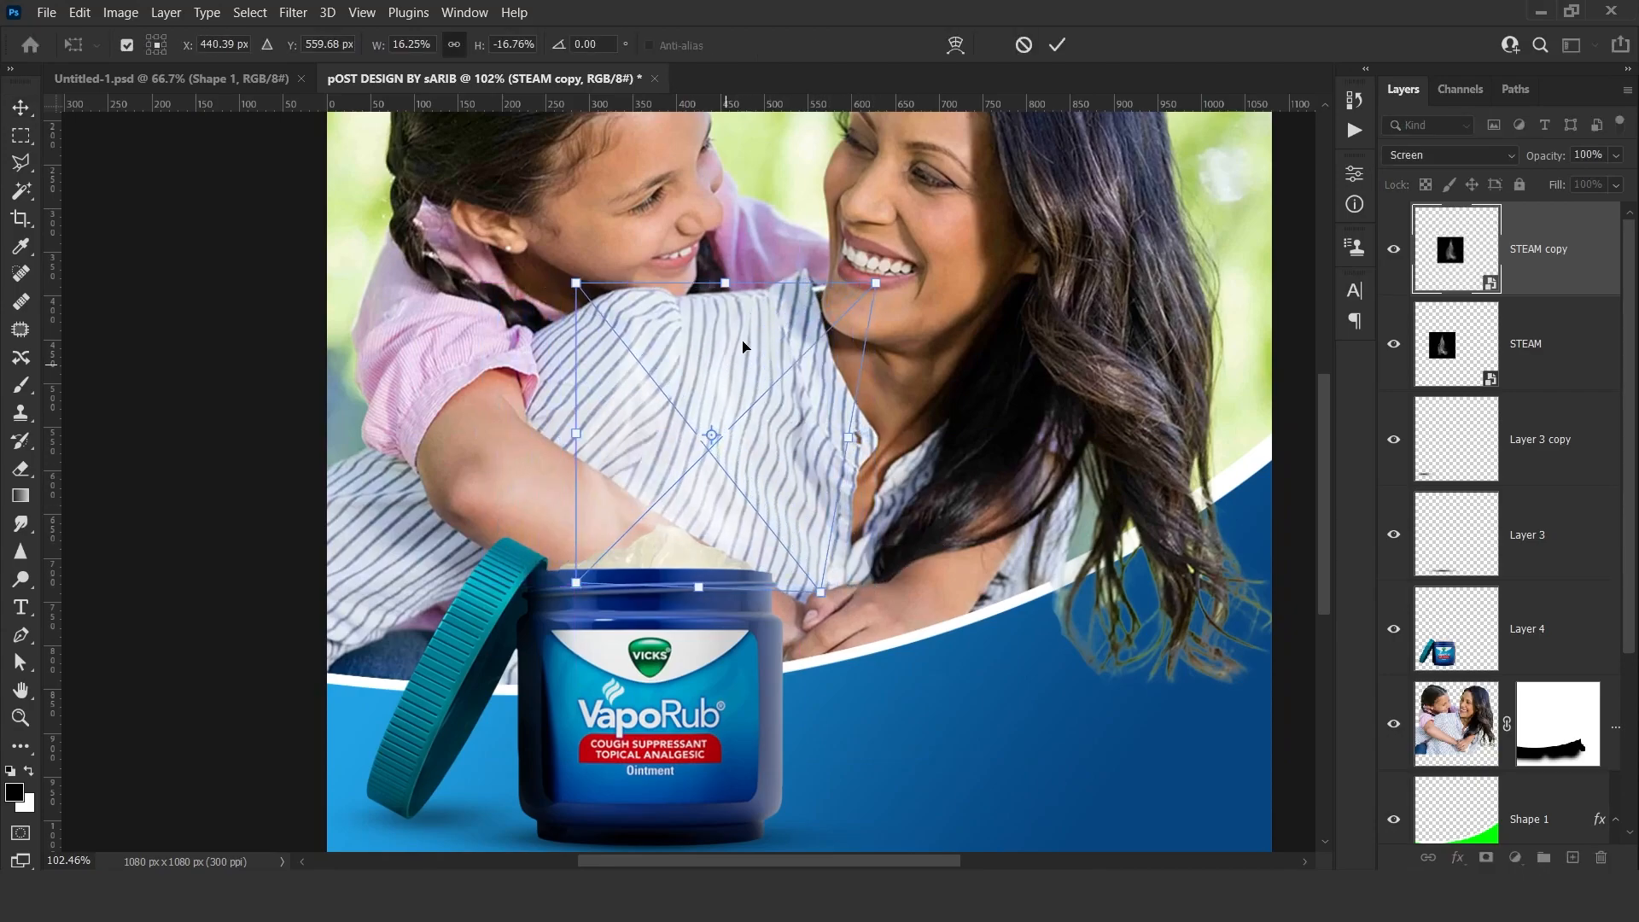
{"action": "left_click_drag", "start_coordinate": [877, 283], "coordinate": [875, 314]}
{"action": "left_click_drag", "start_coordinate": [577, 284], "coordinate": [550, 305]}
{"action": "key", "text": "Return"}
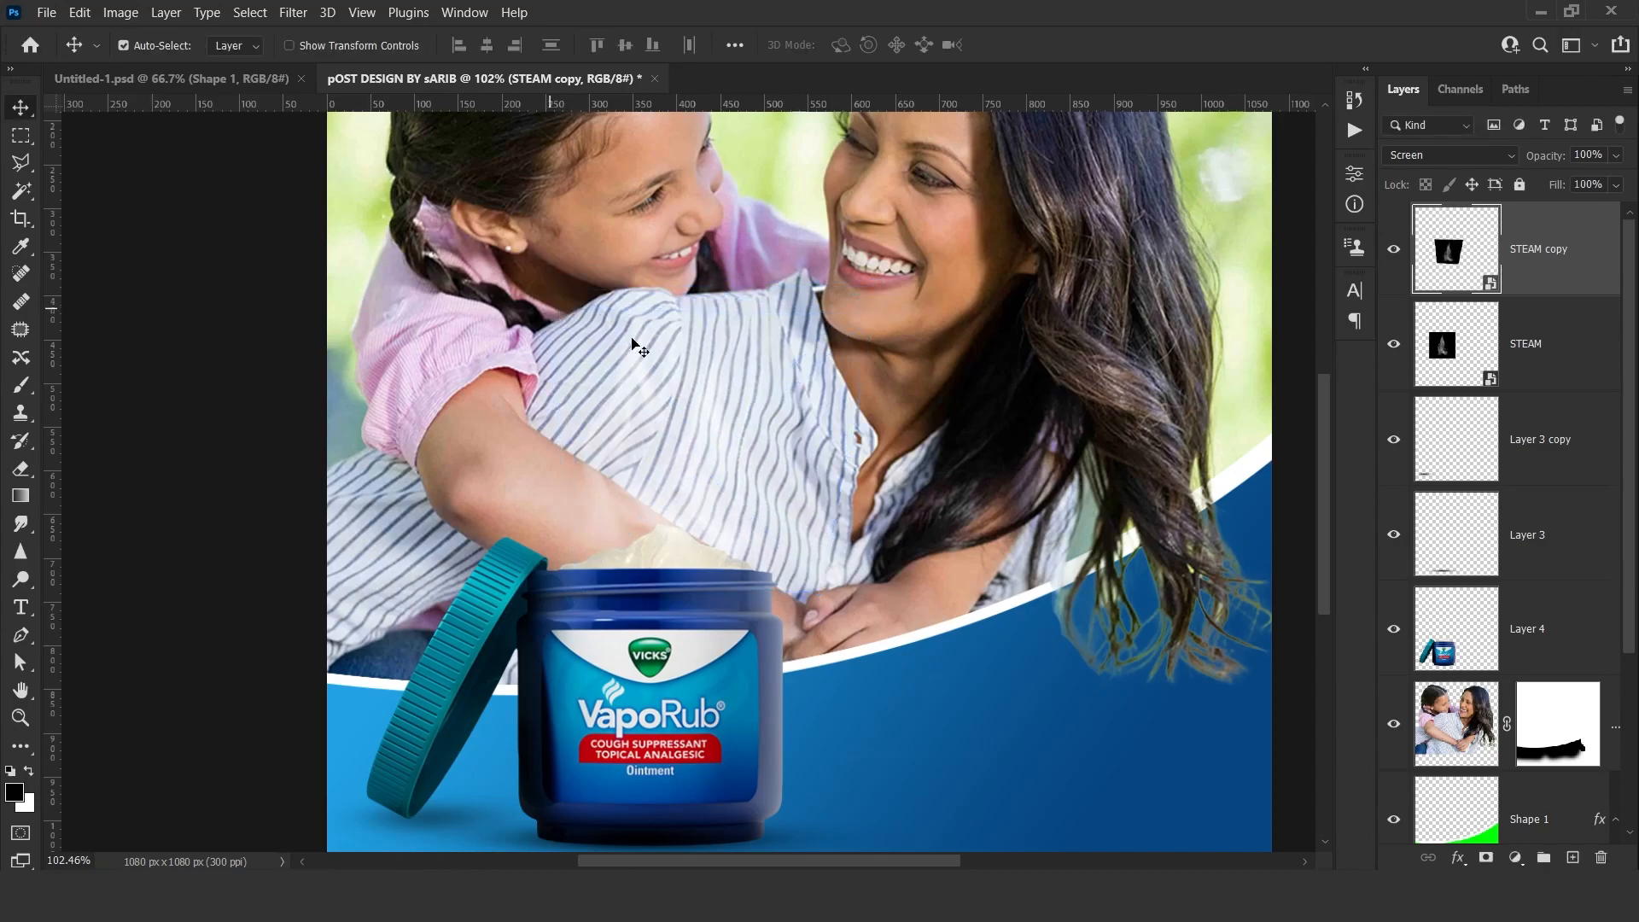
Duplicate the distorted steam again and move the second copy toward the left side of the jar's opening.
{"action": "key", "text": "ctrl"}
{"action": "key", "text": "ctrl+j"}
{"action": "left_click_drag", "start_coordinate": [817, 491], "coordinate": [786, 501]}
{"action": "key", "text": "ctrl+t"}
{"action": "left_click_drag", "start_coordinate": [762, 440], "coordinate": [671, 496]}
{"action": "key", "text": "Return"}
{"action": "left_click_drag", "start_coordinate": [745, 423], "coordinate": [799, 445]}
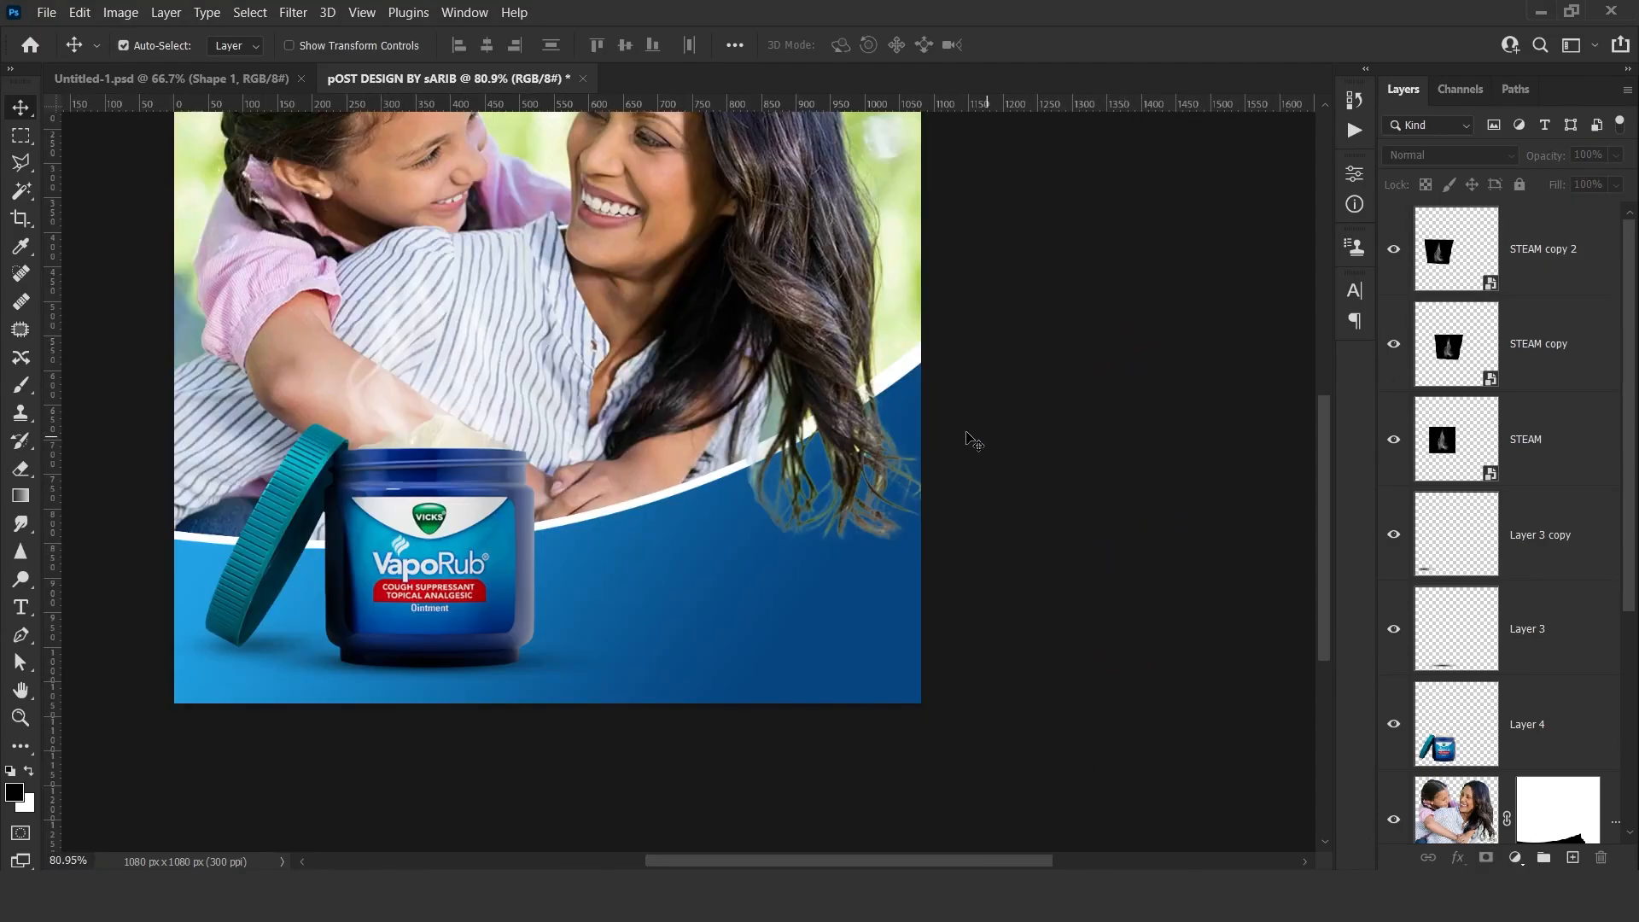
{"action": "left_click_drag", "start_coordinate": [846, 438], "coordinate": [883, 447]}
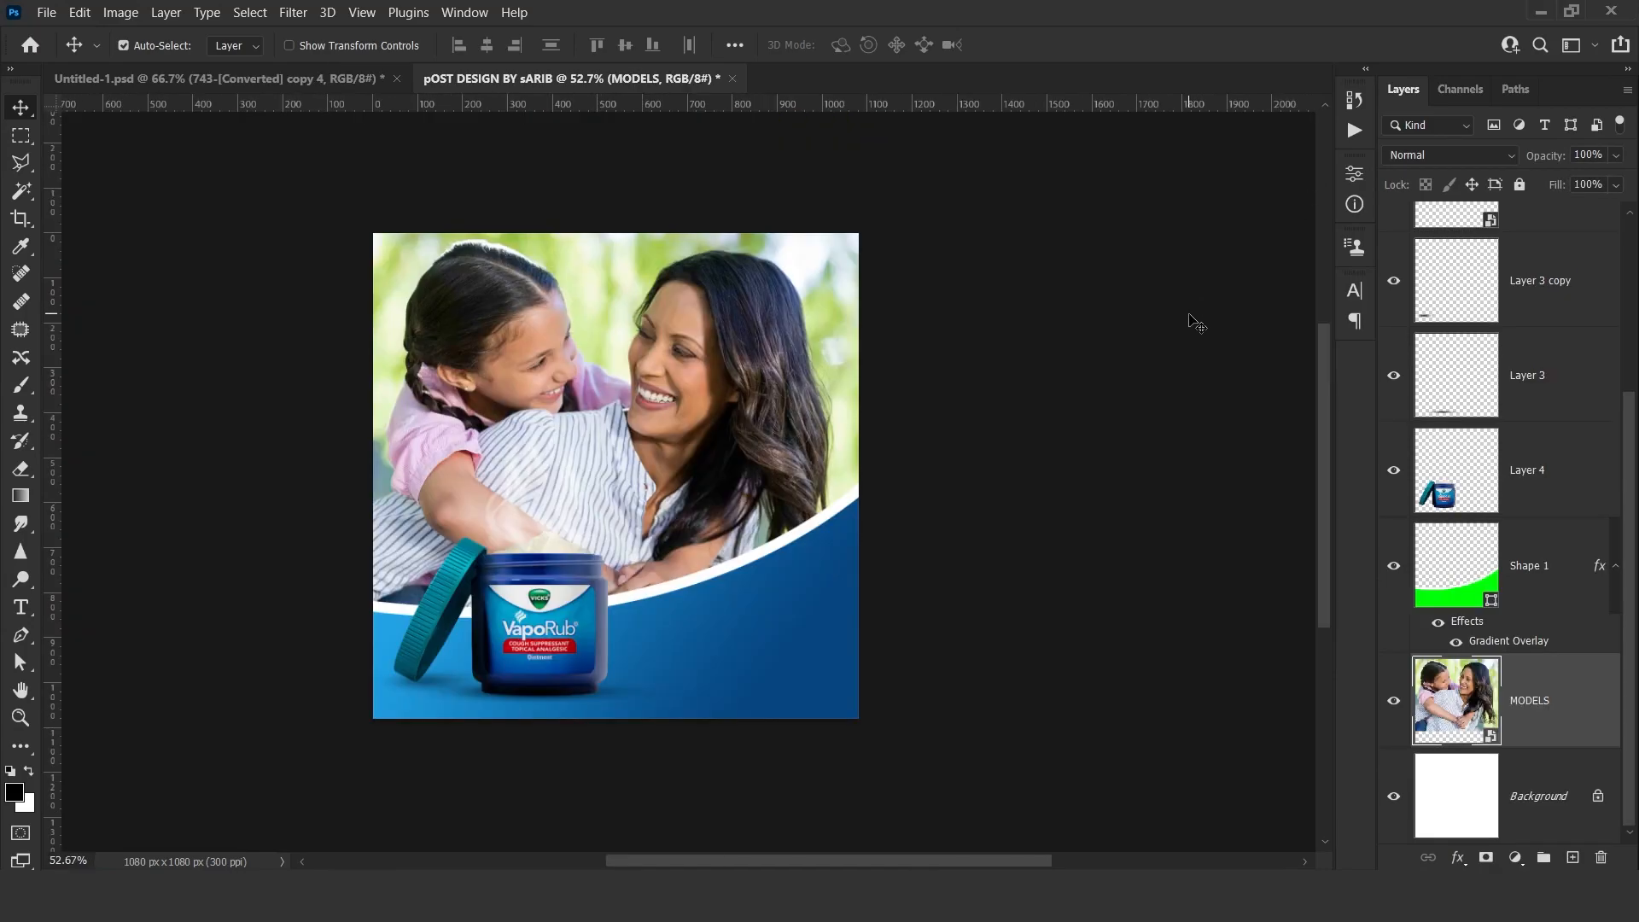
{"action": "left_click", "coordinate": [1394, 701]}
{"action": "left_click", "coordinate": [1393, 701]}
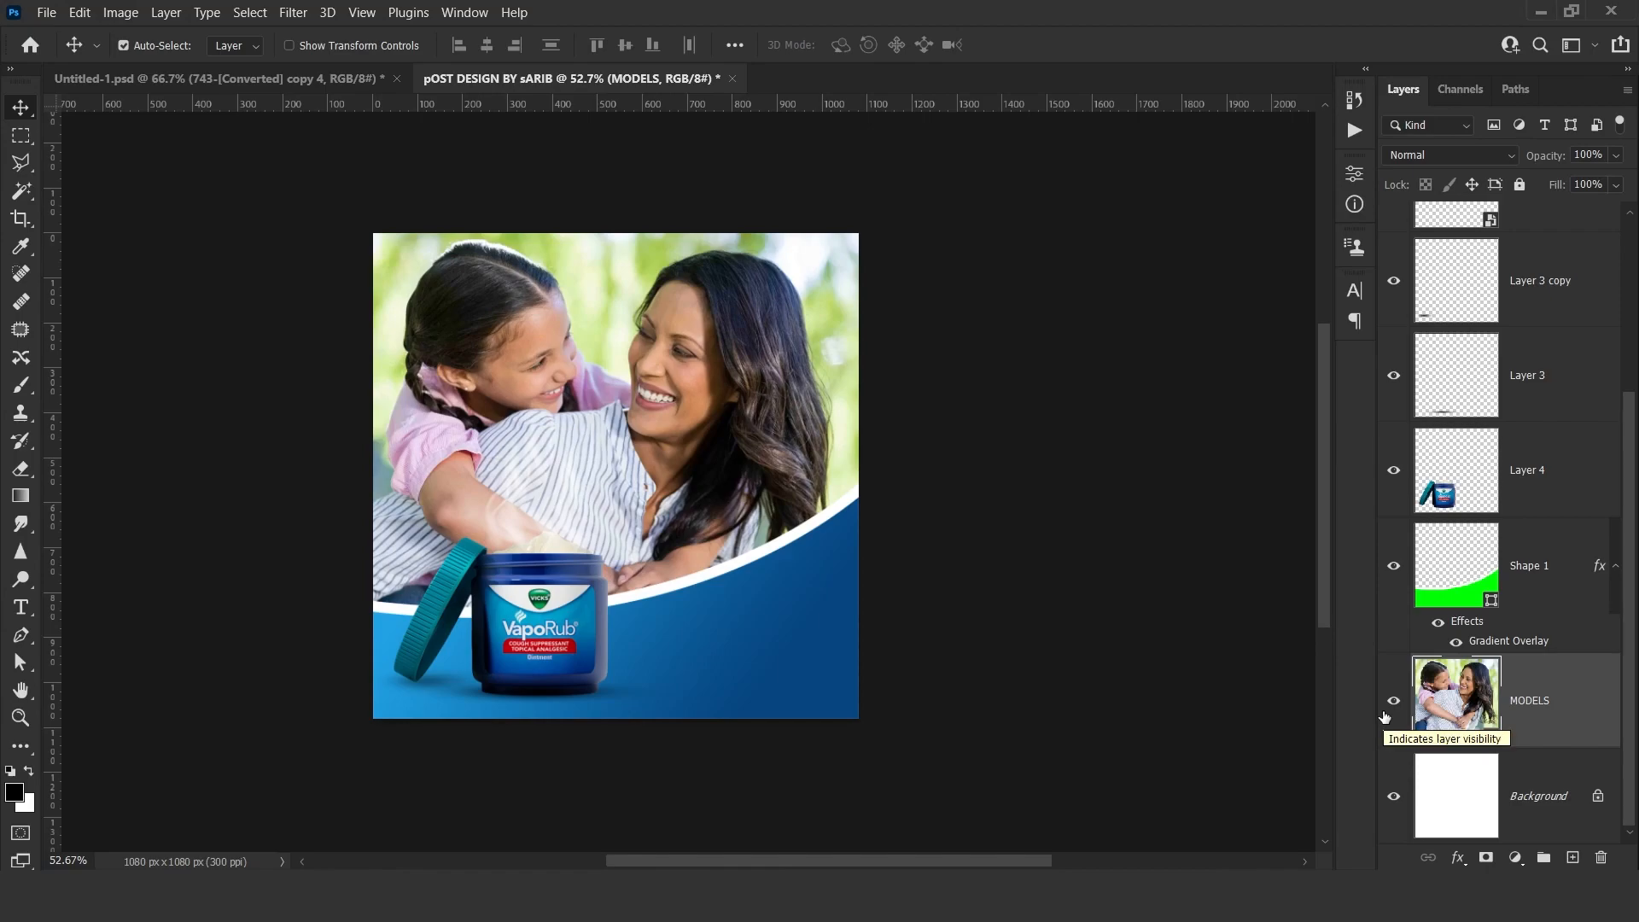
{"action": "left_click", "coordinate": [1391, 709]}
{"action": "left_click", "coordinate": [1391, 709]}
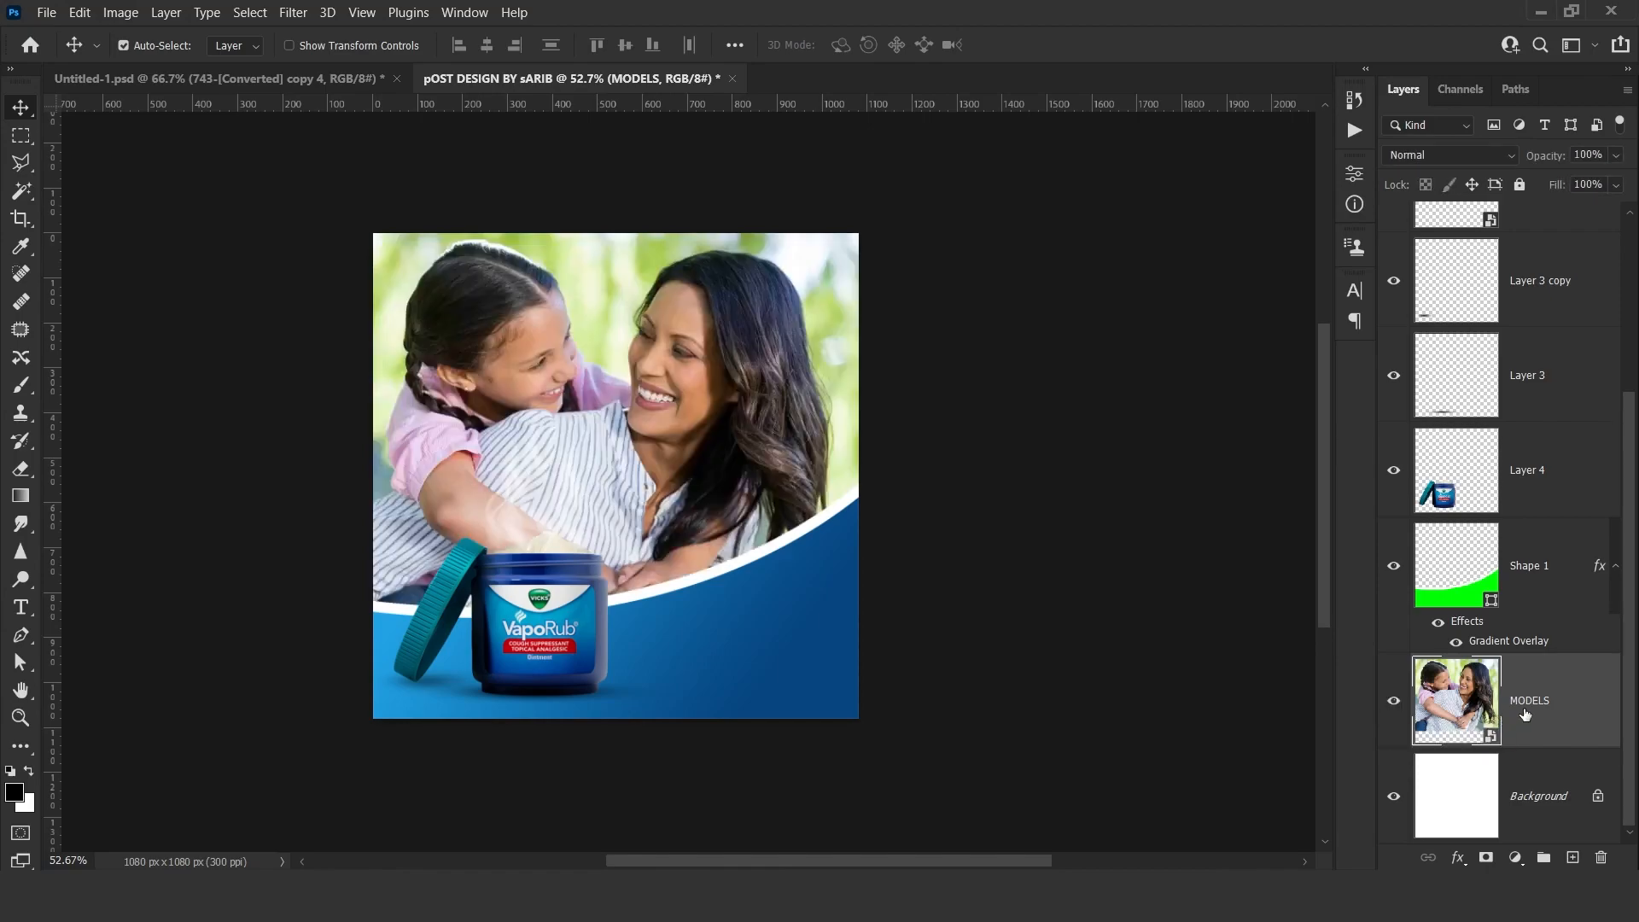
Place the pngegg (2) hair image at 20.25% over the woman's hair and move its layer above Shape 1.
{"action": "key", "text": "alt+Tab"}
{"action": "left_click_drag", "start_coordinate": [367, 227], "coordinate": [666, 461]}
{"action": "left_click_drag", "start_coordinate": [692, 400], "coordinate": [834, 415]}
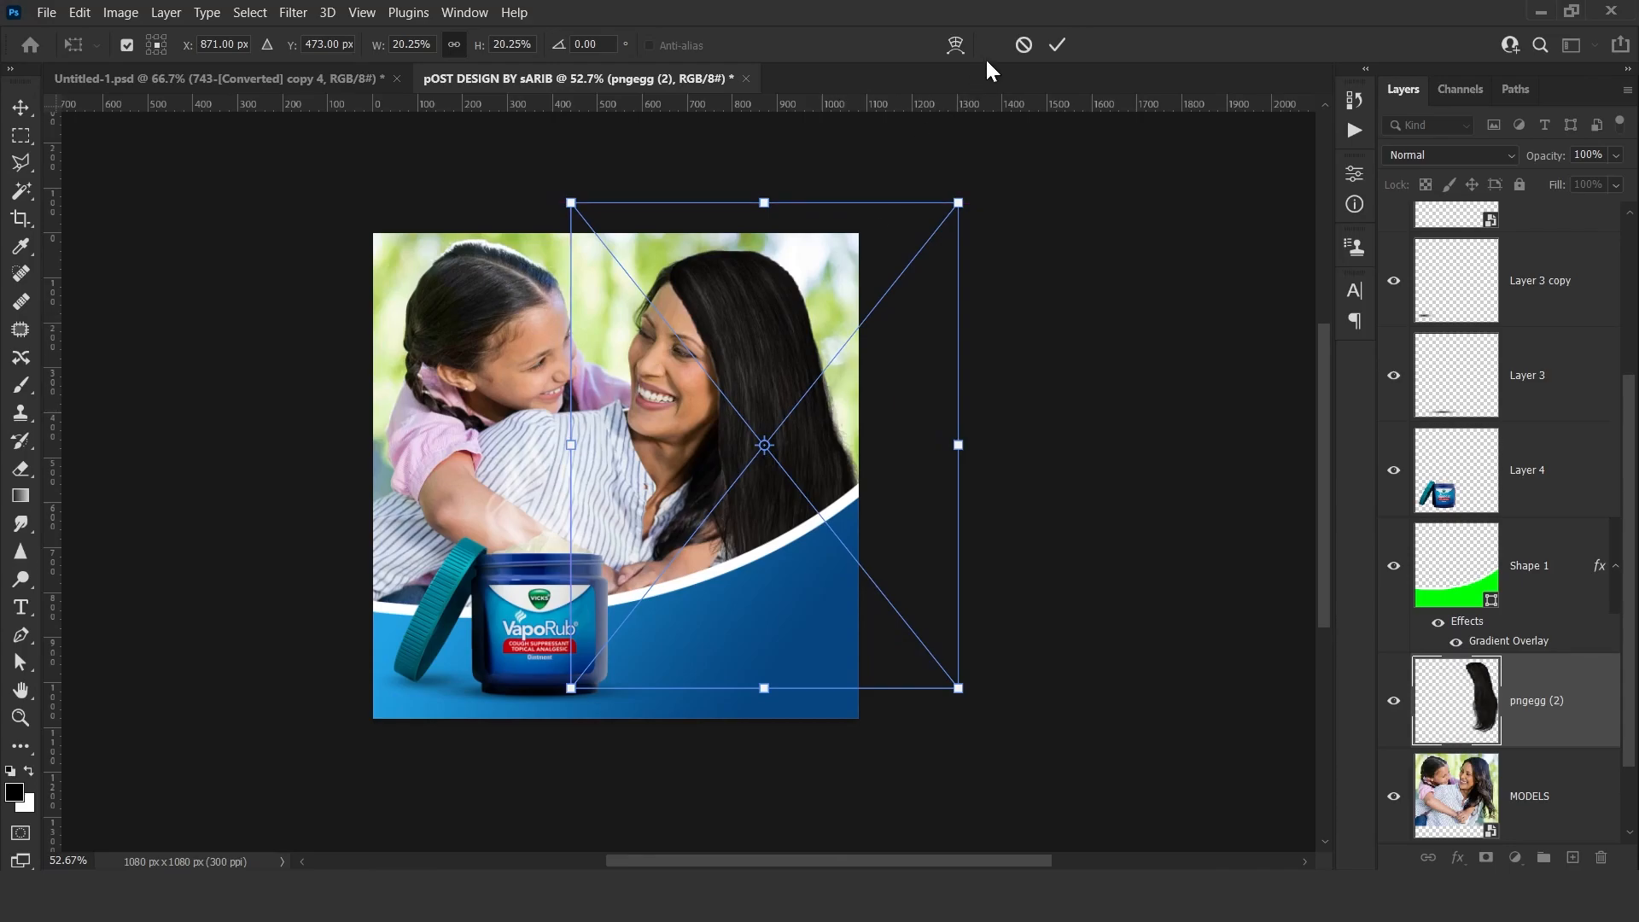
{"action": "left_click", "coordinate": [1046, 49]}
{"action": "left_click_drag", "start_coordinate": [1557, 703], "coordinate": [1552, 538]}
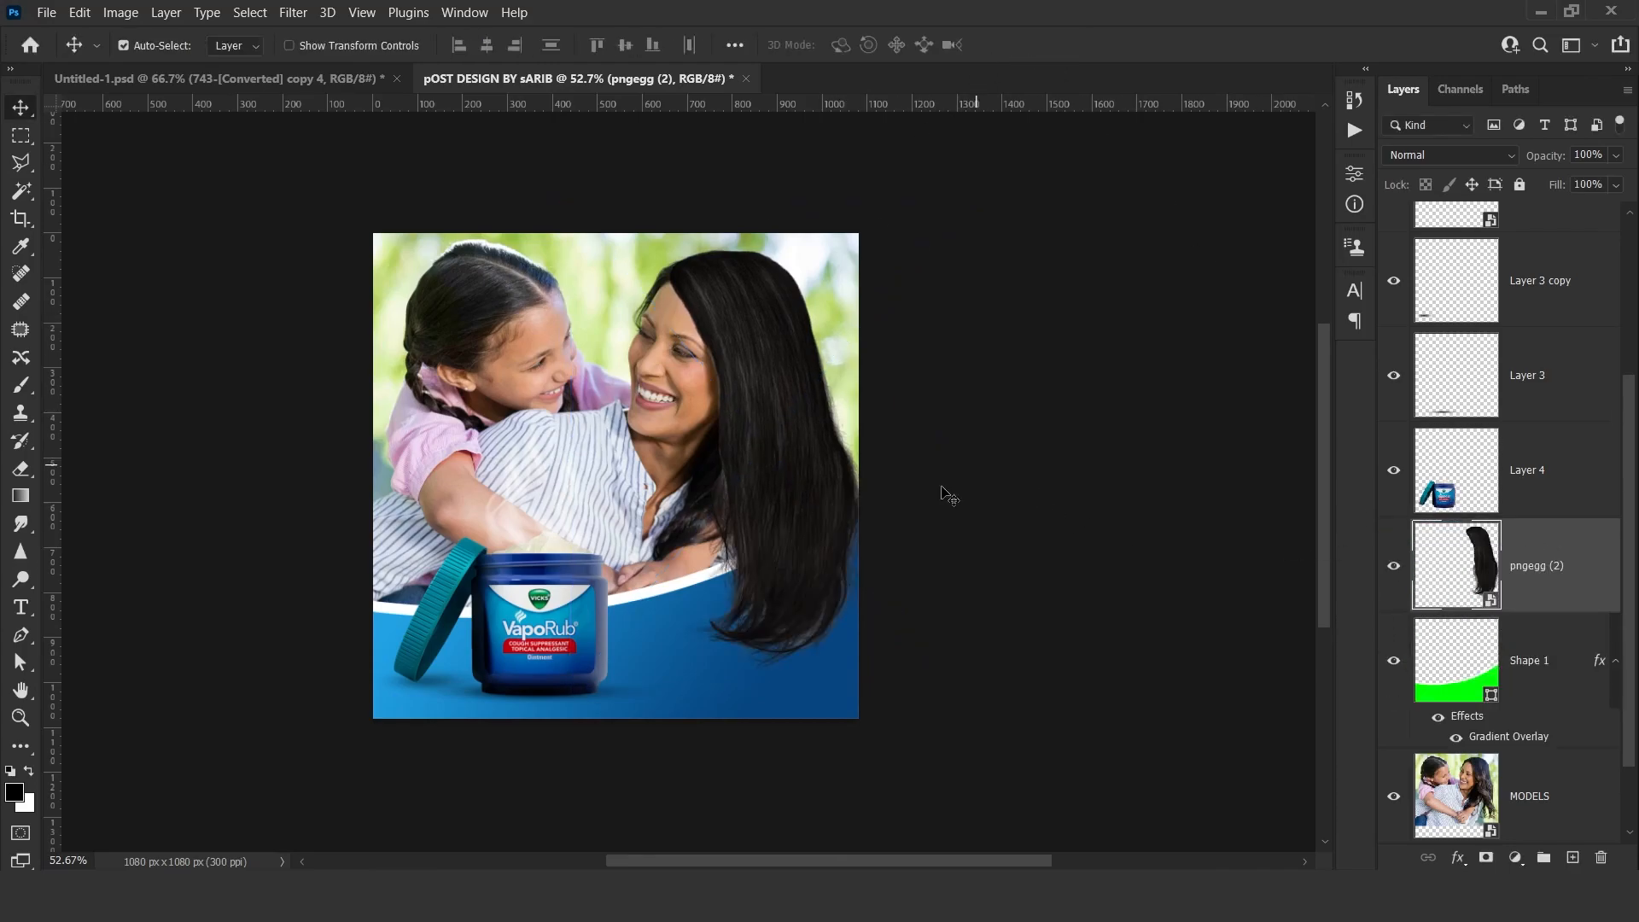
Rotate the hair image by about 3.58° and reposition it over the woman's hair.
{"action": "left_click_drag", "start_coordinate": [797, 505], "coordinate": [850, 525]}
{"action": "key", "text": "ctrl"}
{"action": "key", "text": "ctrl+t"}
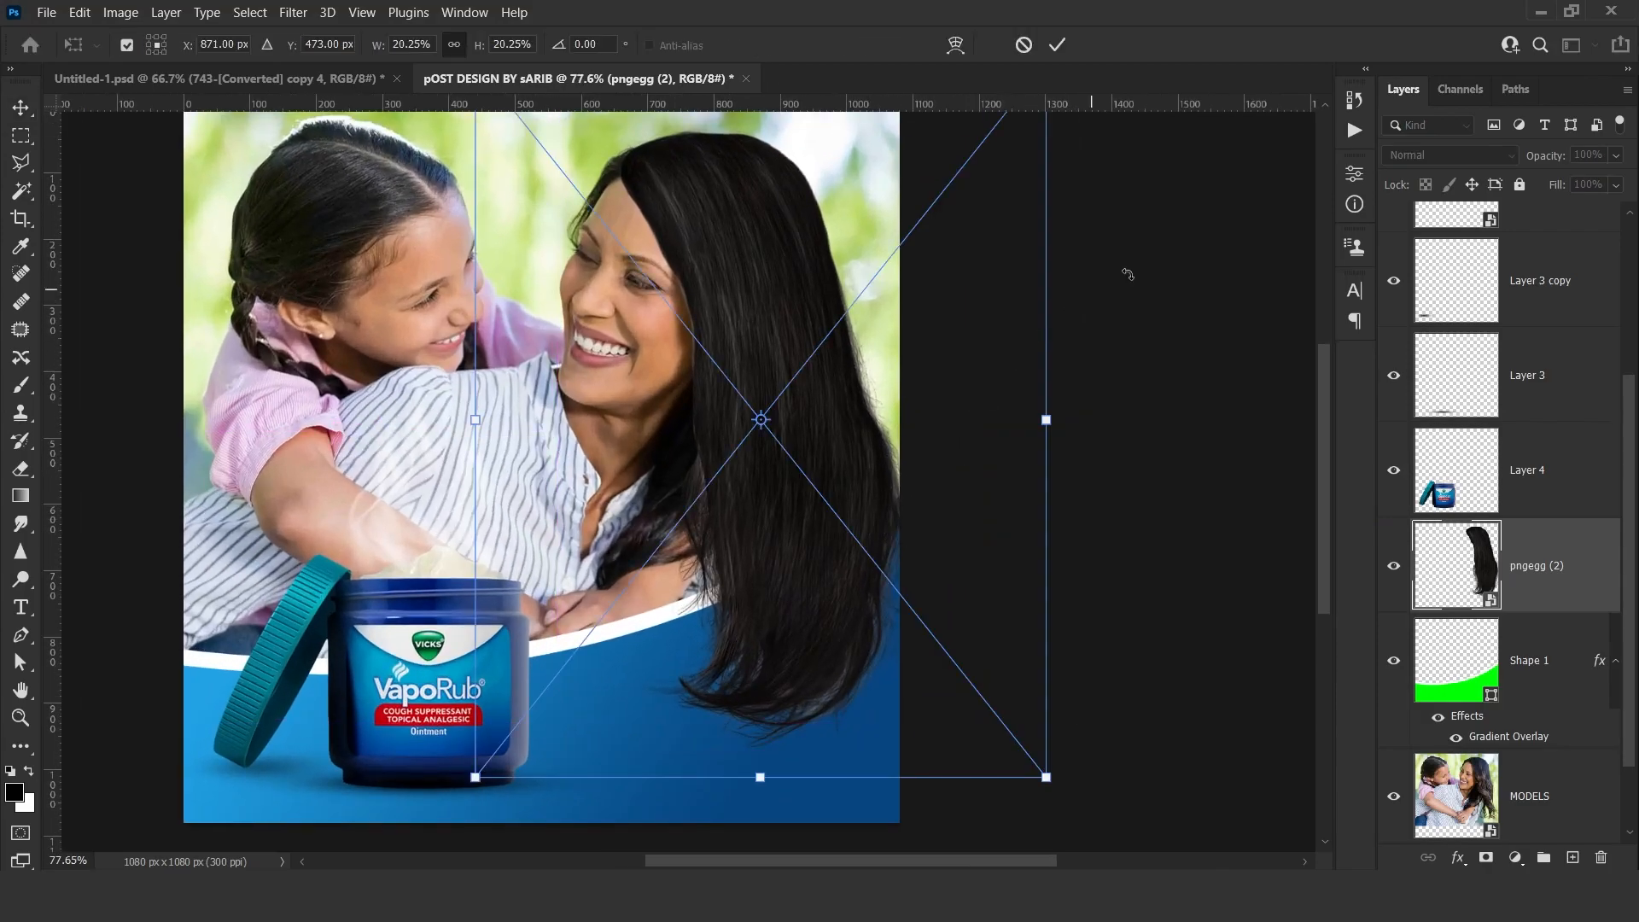
{"action": "left_click_drag", "start_coordinate": [1129, 274], "coordinate": [1147, 294]}
{"action": "mouse_move", "coordinate": [854, 321]}
{"action": "left_mouse_down"}
{"action": "mouse_move", "coordinate": [811, 324]}
{"action": "mouse_move", "coordinate": [860, 332]}
{"action": "mouse_move", "coordinate": [843, 332]}
{"action": "left_mouse_up"}
{"action": "key", "text": "Return"}
{"action": "left_click_drag", "start_coordinate": [844, 434], "coordinate": [727, 418]}
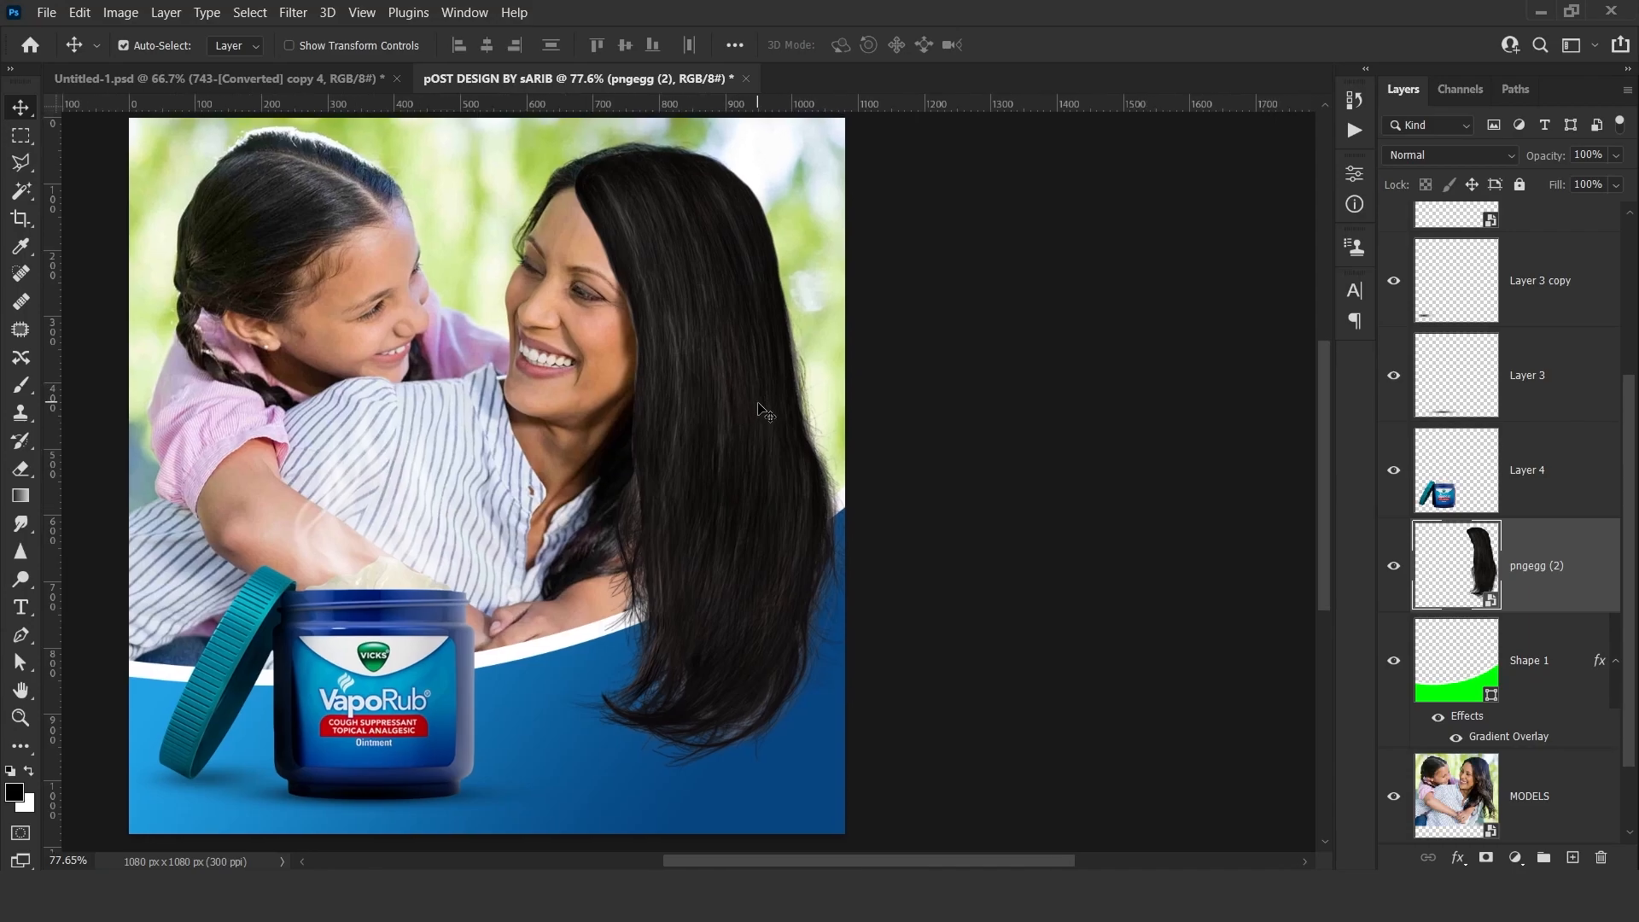
Scale the hair image down to about 585 × 839 px and shift it to fit the woman's head.
{"action": "key", "text": "ctrl+t"}
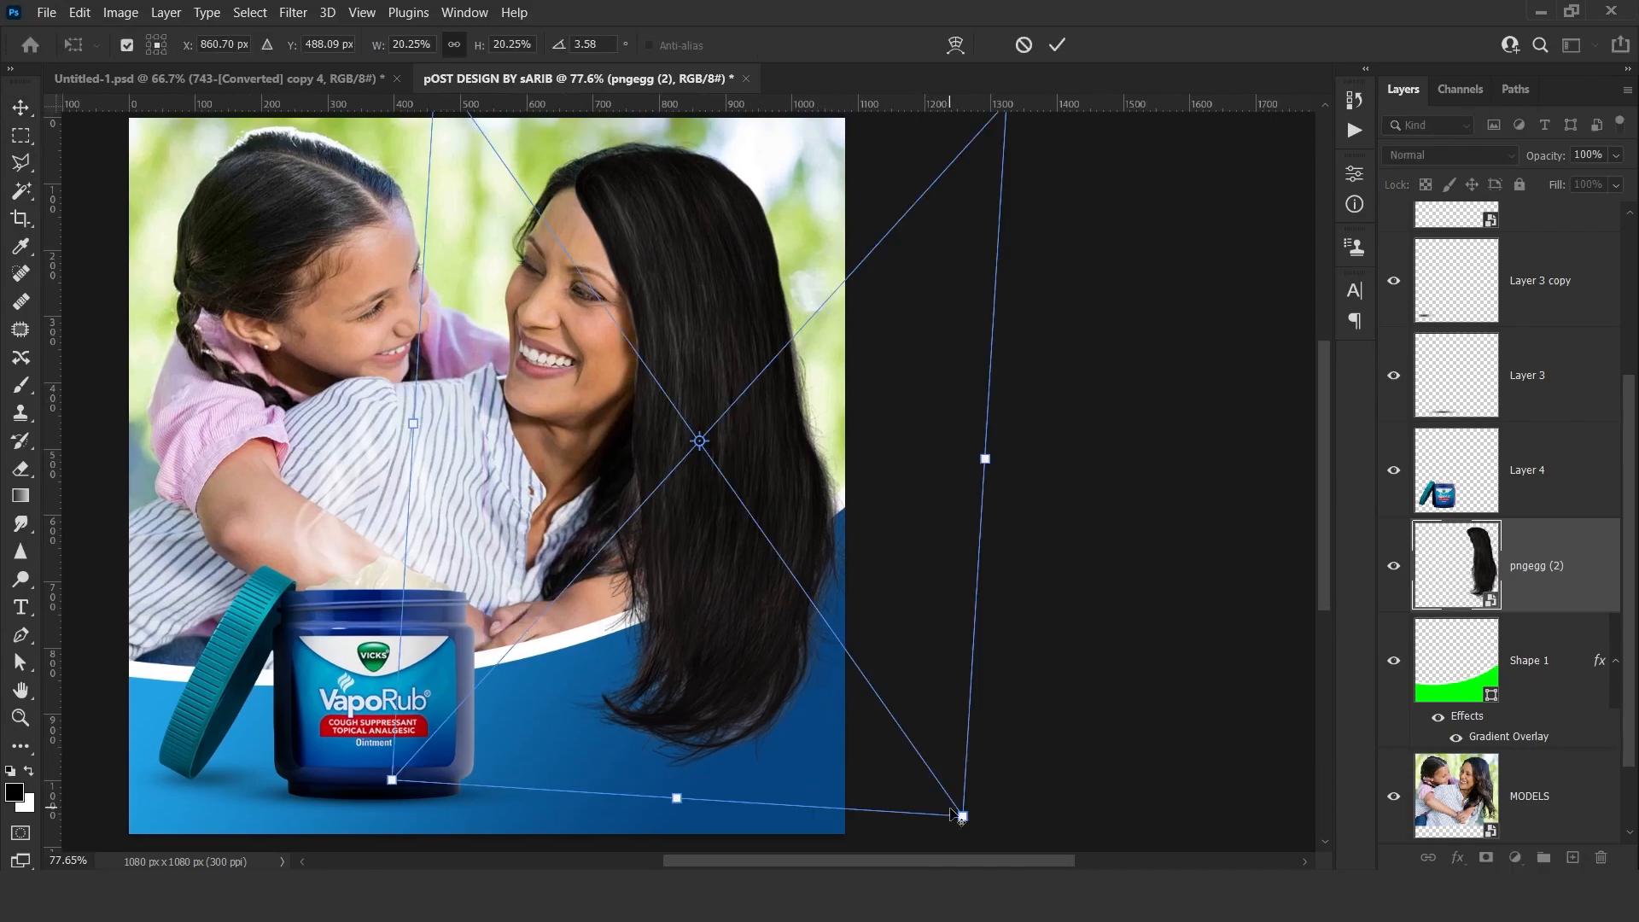
{"action": "left_click_drag", "start_coordinate": [962, 814], "coordinate": [922, 758]}
{"action": "left_click_drag", "start_coordinate": [747, 581], "coordinate": [696, 502]}
{"action": "key", "text": "Return"}
{"action": "scroll", "coordinate": [633, 505], "scroll_direction": "down", "scroll_amount": 3}
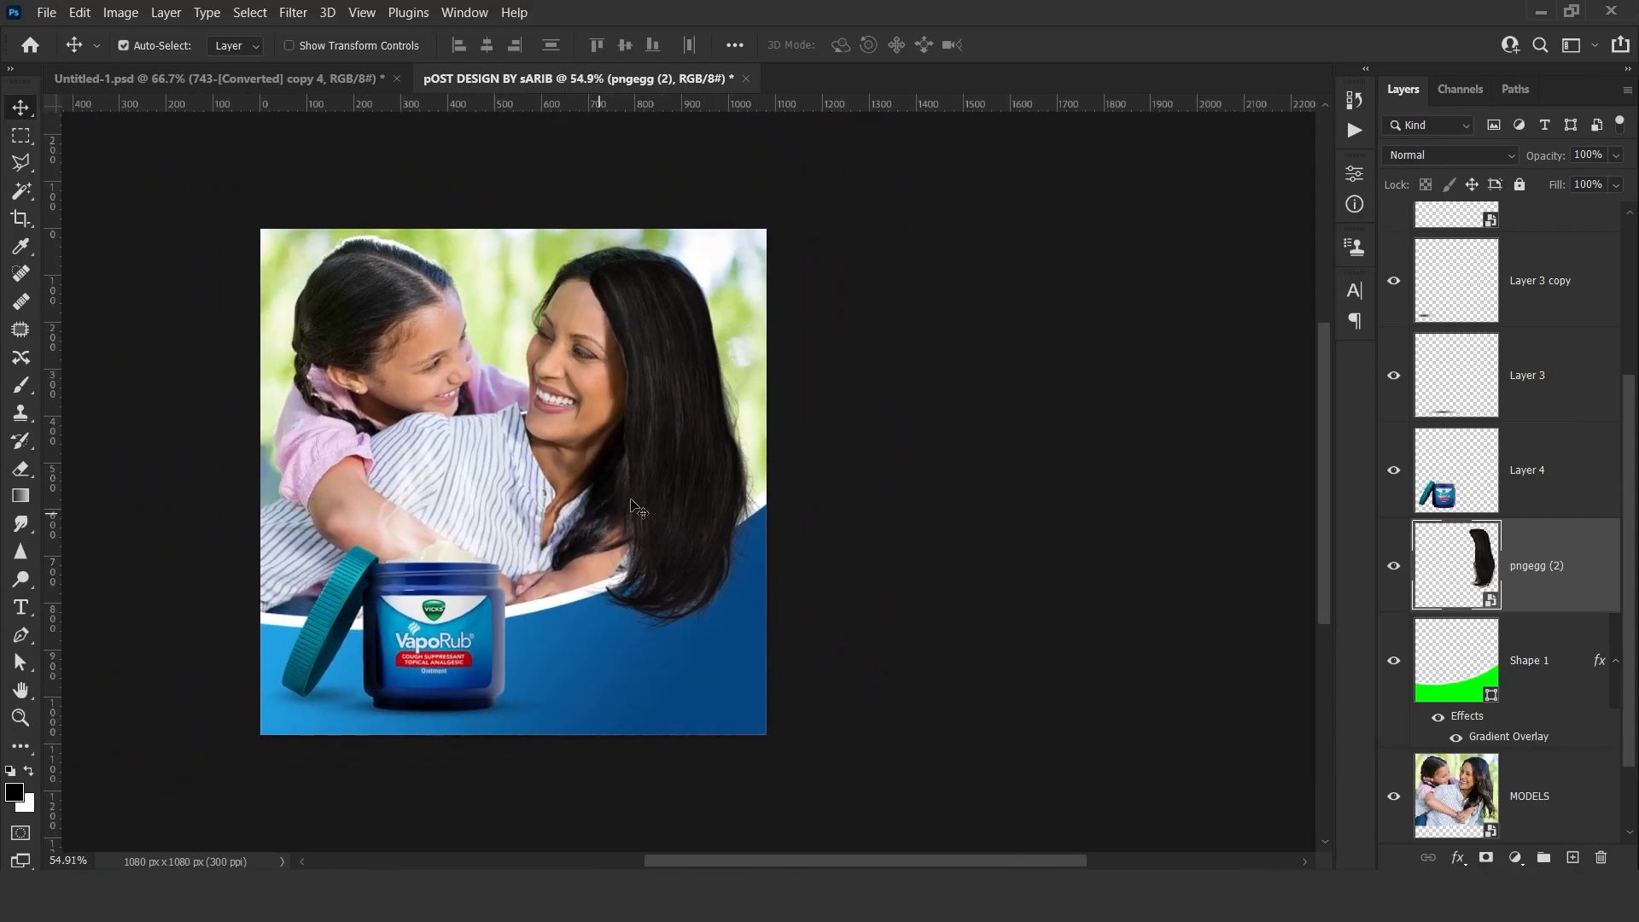
Add a layer mask to the hair image and paint black with a 65 px soft brush along its top and face-side edges.
{"action": "scroll", "coordinate": [731, 318], "scroll_direction": "up", "scroll_amount": 5}
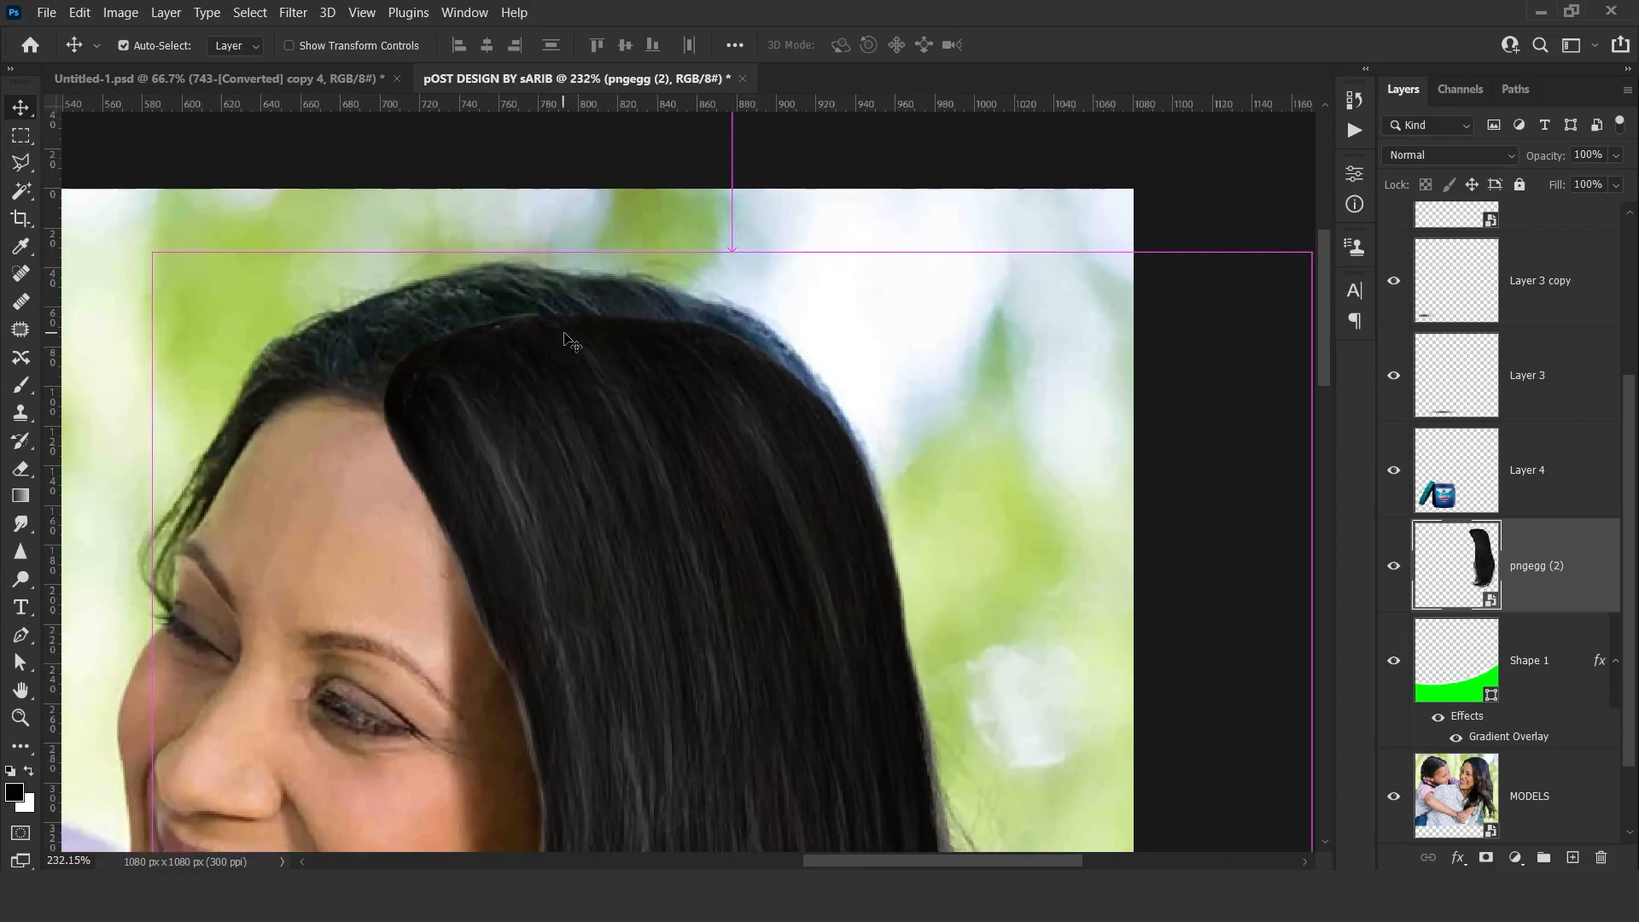
{"action": "scroll", "coordinate": [564, 333], "scroll_direction": "down", "scroll_amount": 2}
{"action": "left_click", "coordinate": [1487, 859]}
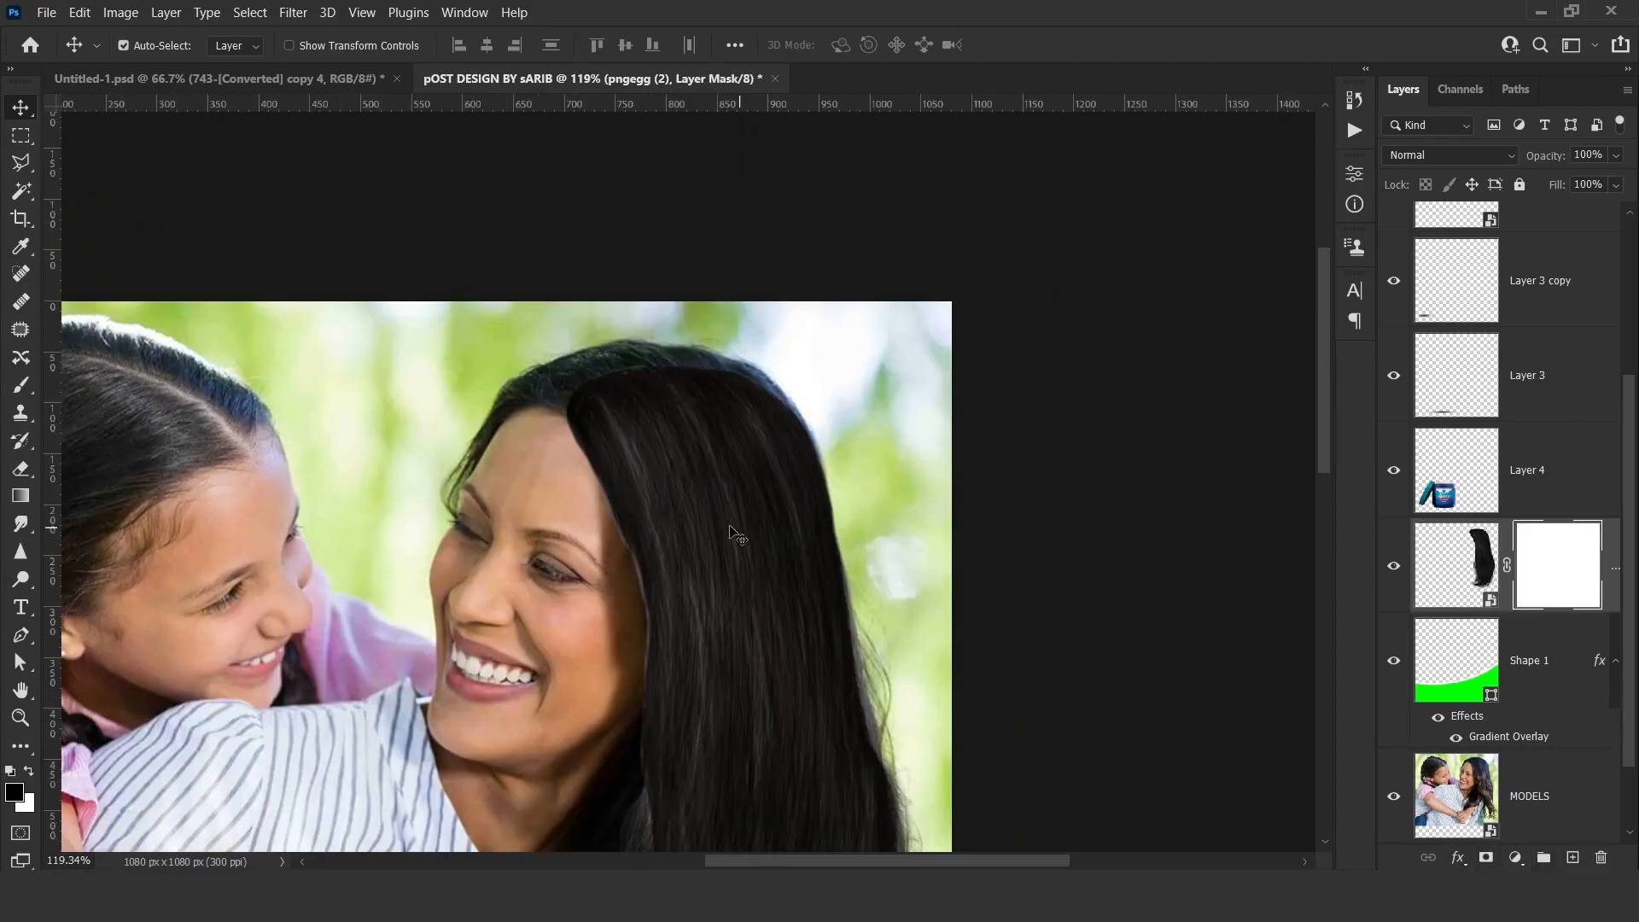
{"action": "key", "text": "b"}
{"action": "left_click_drag", "start_coordinate": [641, 353], "coordinate": [730, 353]}
{"action": "right_click", "coordinate": [731, 353], "text": "alt"}
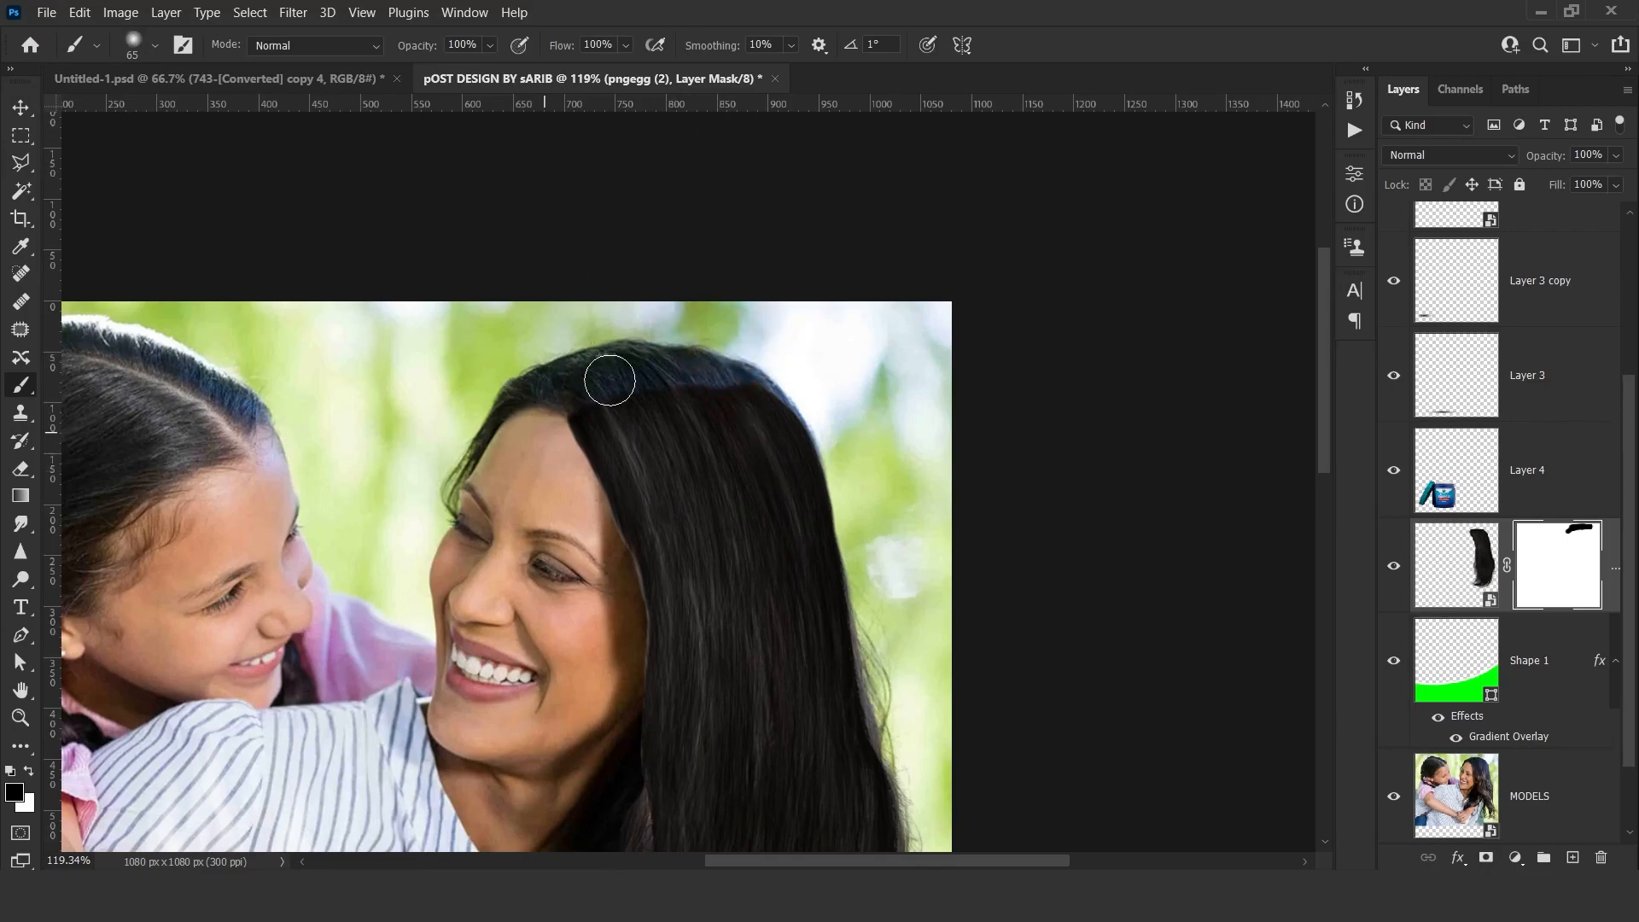
{"action": "left_click_drag", "start_coordinate": [602, 440], "coordinate": [618, 608]}
{"action": "mouse_move", "coordinate": [630, 701]}
{"action": "left_mouse_down"}
{"action": "mouse_move", "coordinate": [695, 453]}
{"action": "mouse_move", "coordinate": [693, 666]}
{"action": "left_mouse_up"}
{"action": "left_click_drag", "start_coordinate": [792, 209], "coordinate": [676, 403]}
{"action": "left_click_drag", "start_coordinate": [683, 340], "coordinate": [602, 318]}
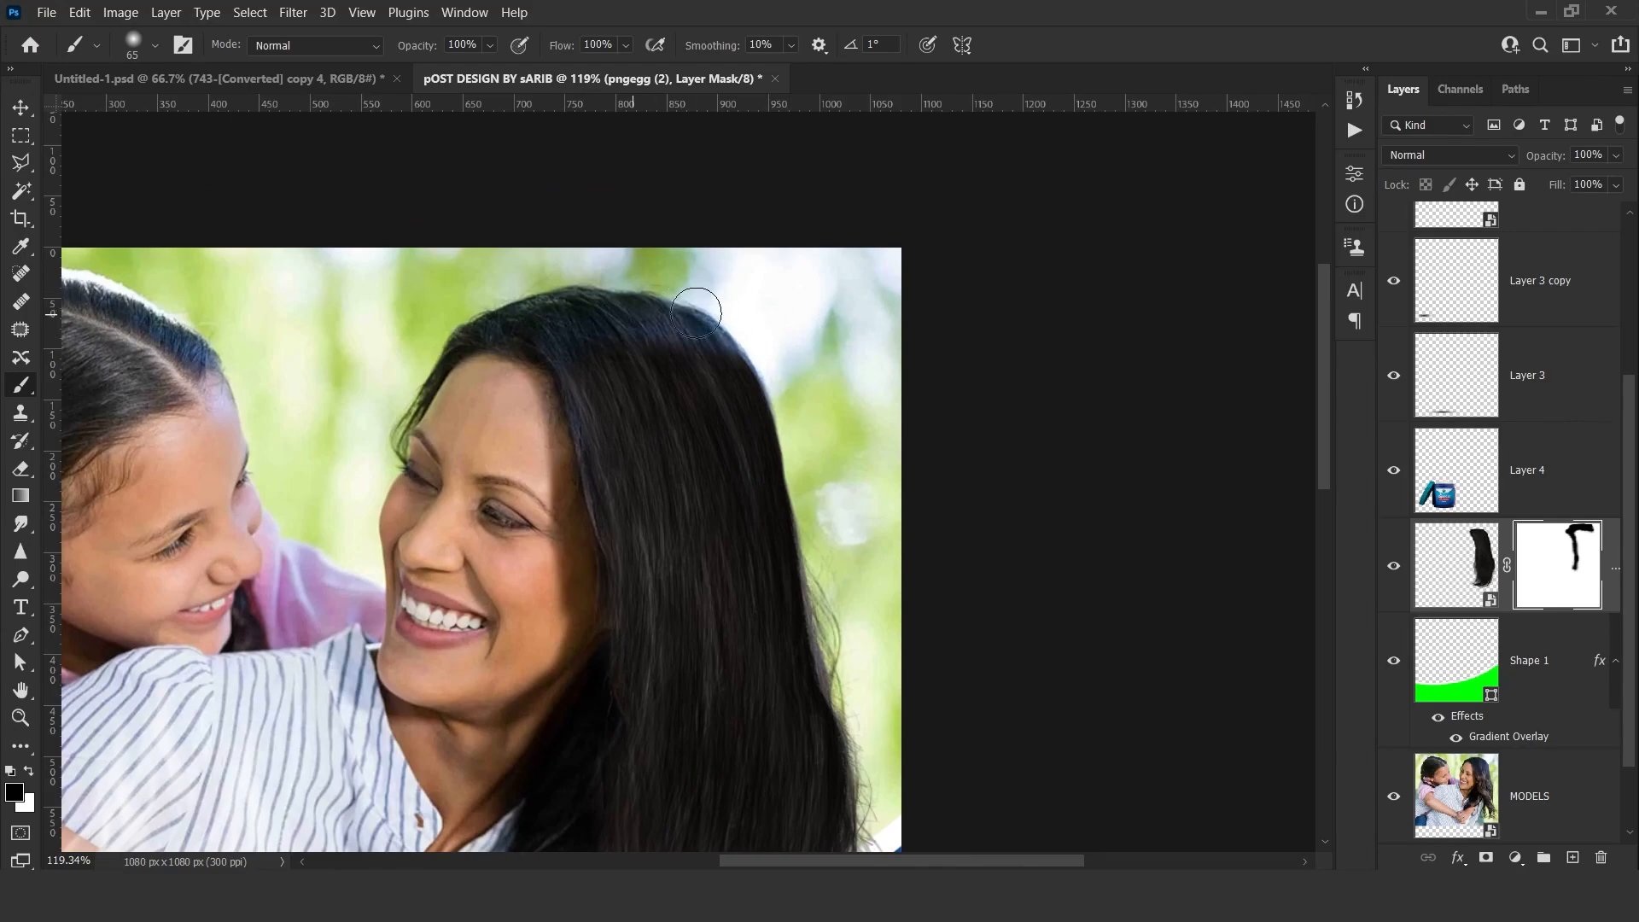
Check the blended hairline and add a Black & White adjustment clipped to the hair image layer.
{"action": "scroll", "coordinate": [703, 537], "scroll_direction": "down", "scroll_amount": 3}
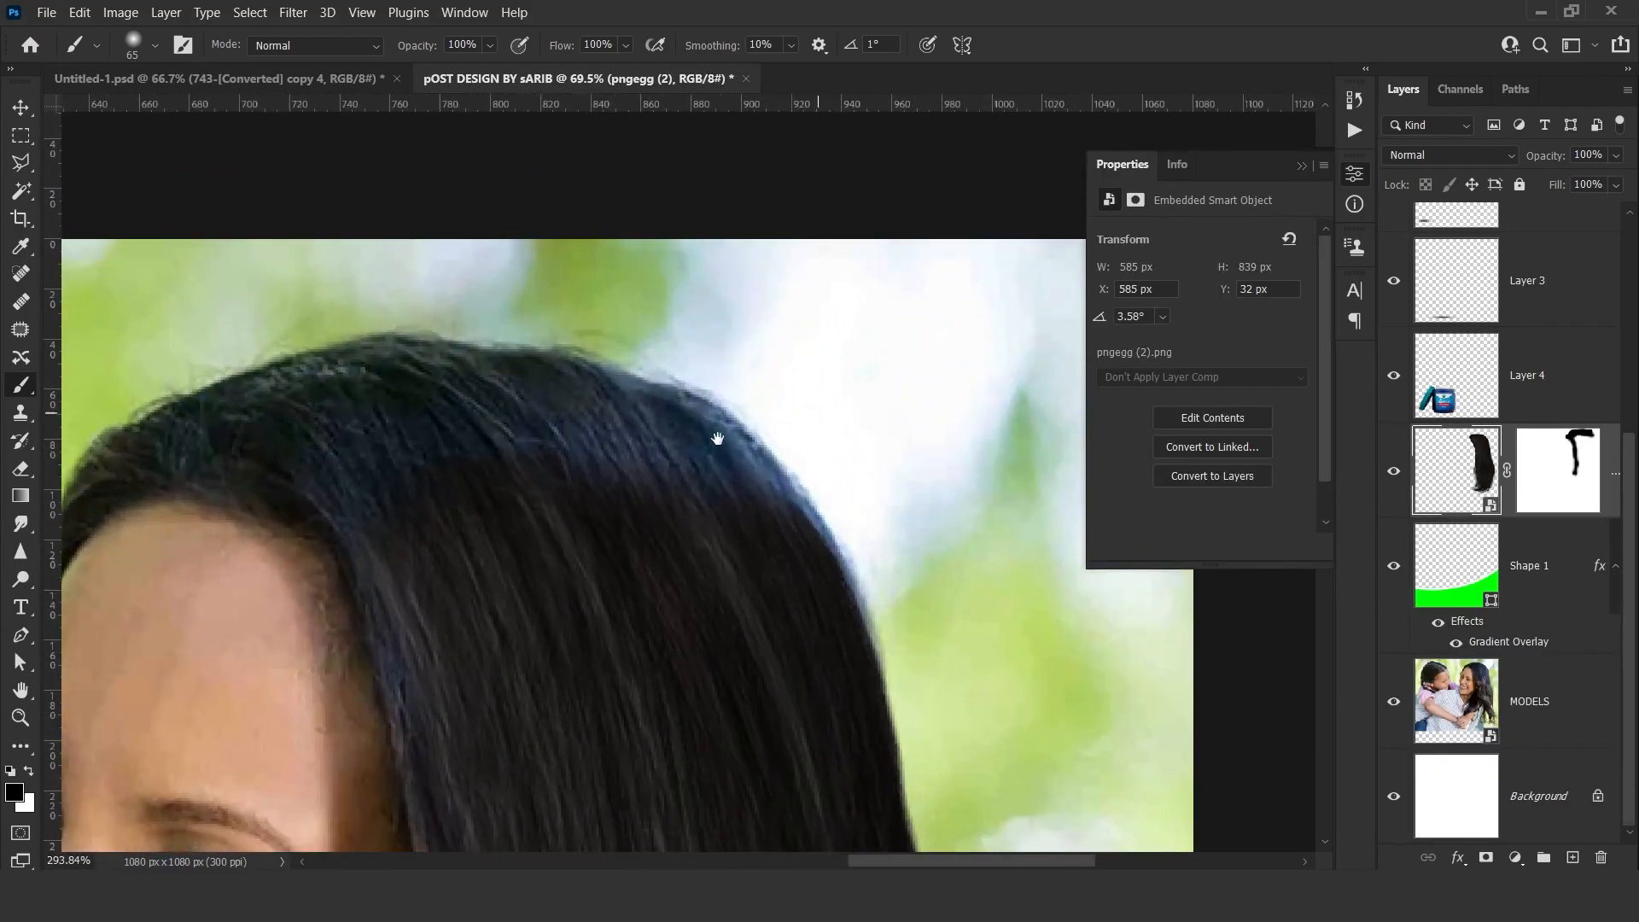
{"action": "scroll", "coordinate": [730, 437], "scroll_direction": "up", "scroll_amount": 5}
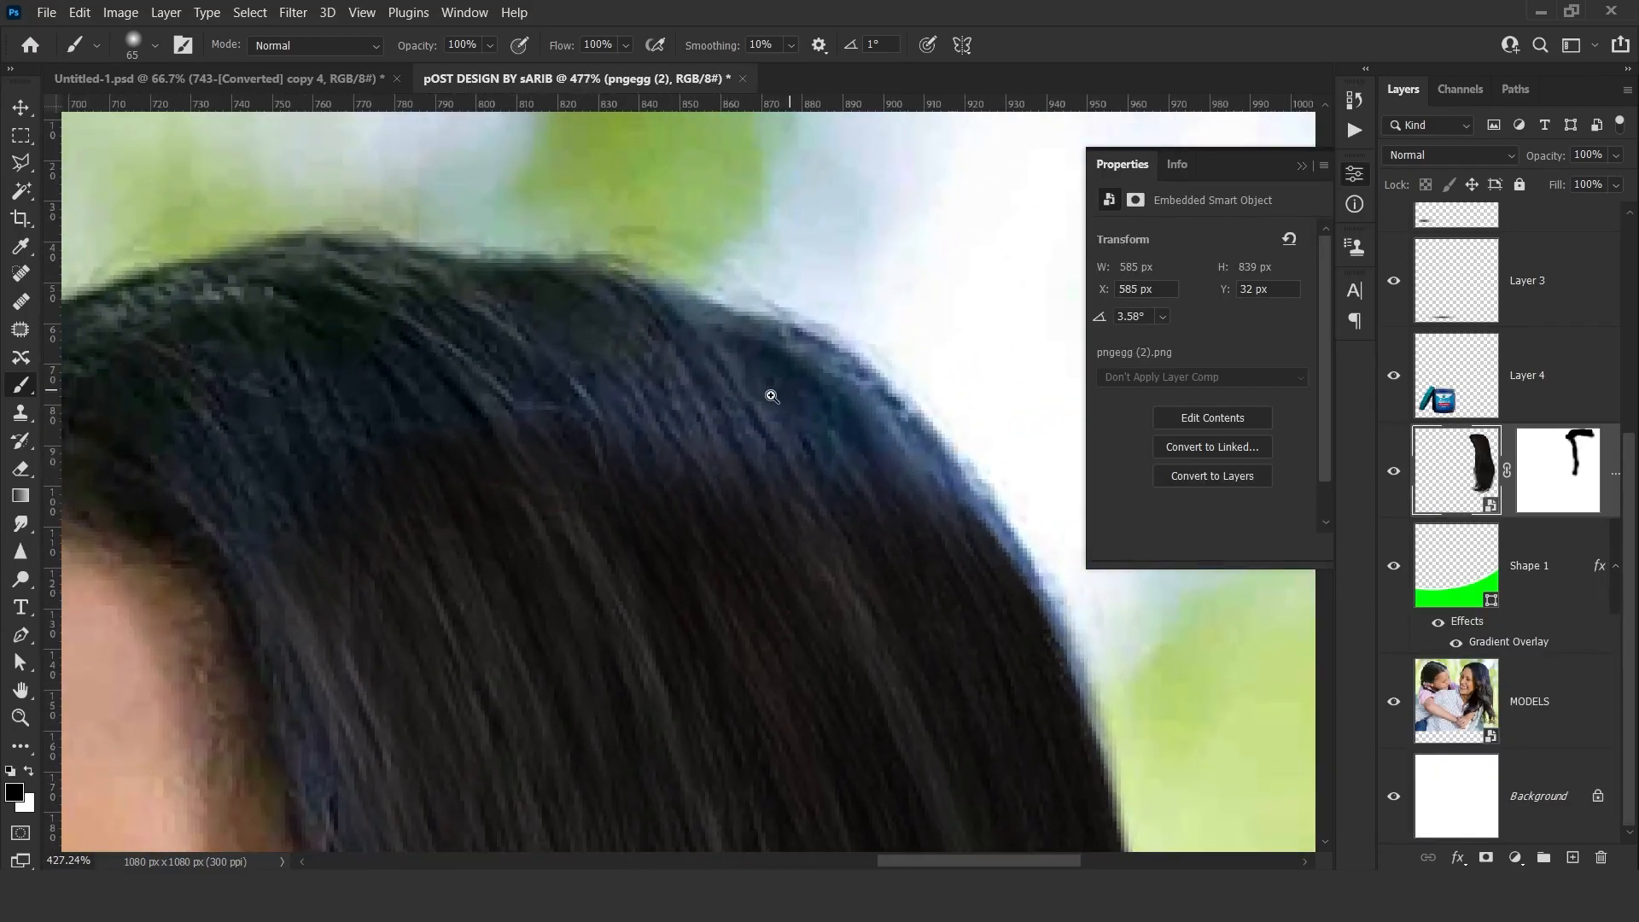
{"action": "scroll", "coordinate": [776, 397], "scroll_direction": "down", "scroll_amount": 6}
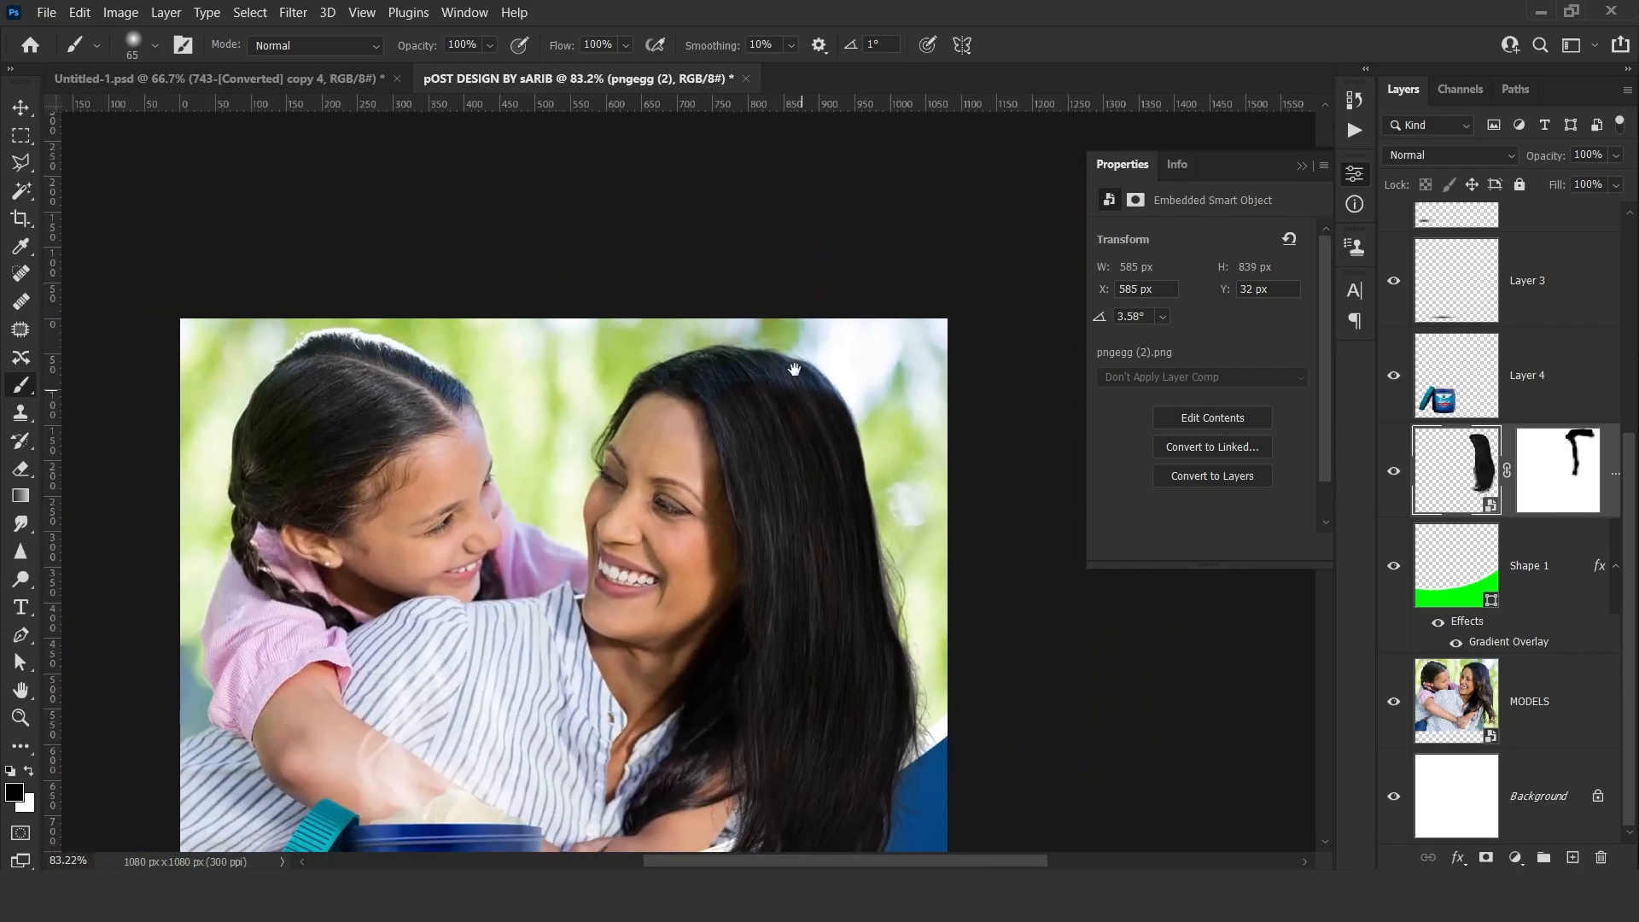
{"action": "left_click_drag", "start_coordinate": [797, 372], "coordinate": [836, 367]}
{"action": "left_click", "coordinate": [1395, 472]}
{"action": "left_click", "coordinate": [1395, 471]}
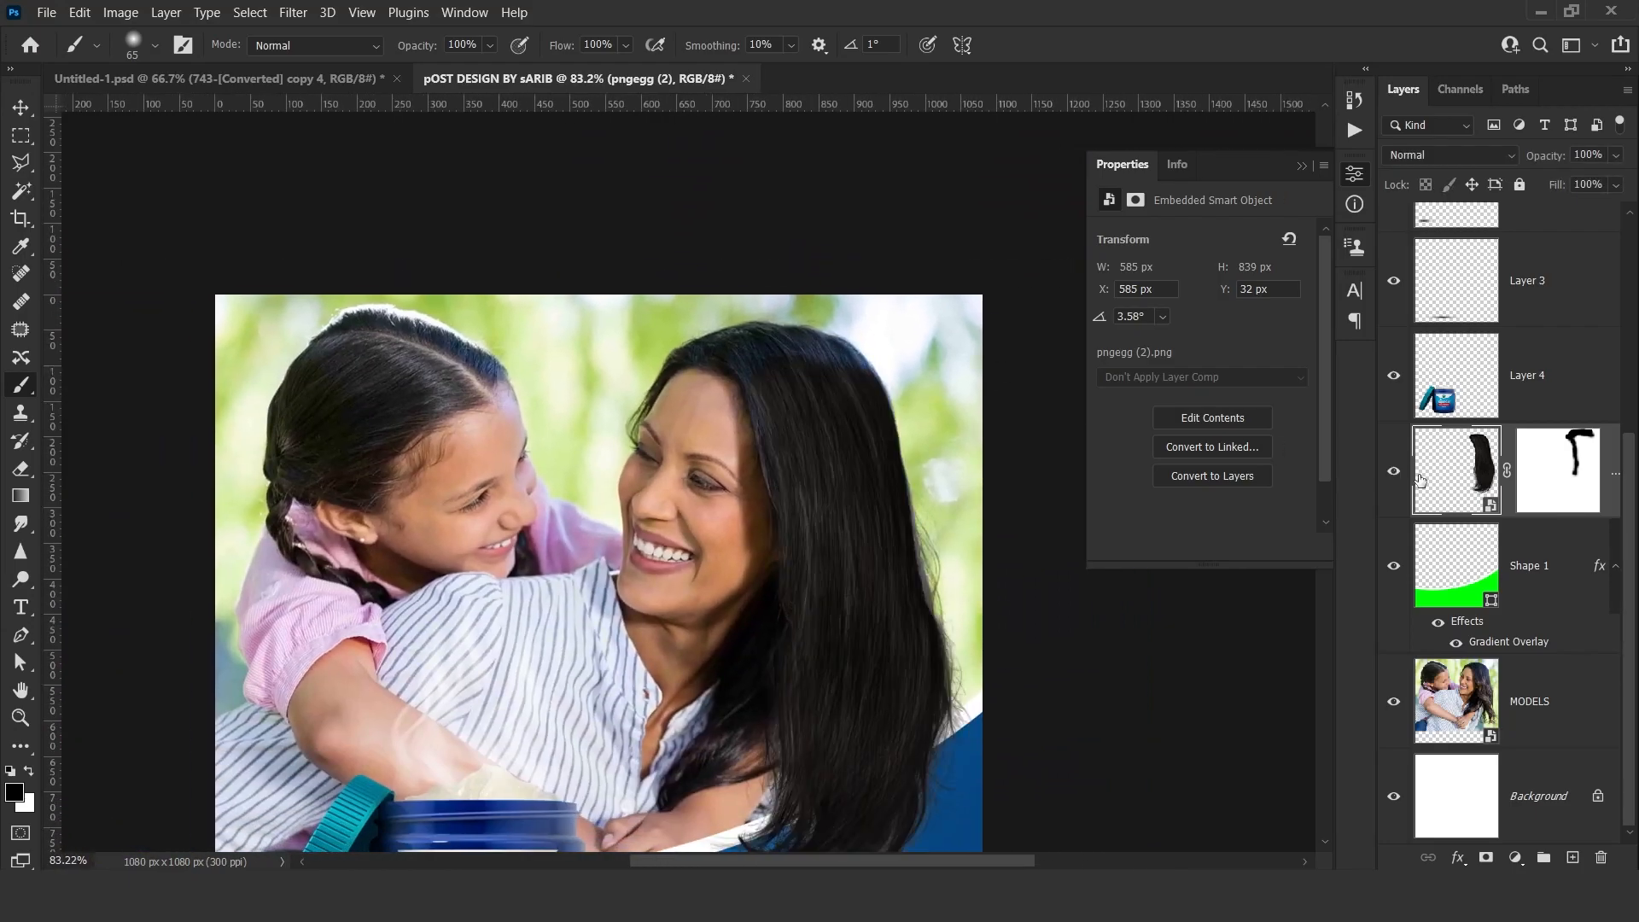
{"action": "left_click", "coordinate": [1516, 858]}
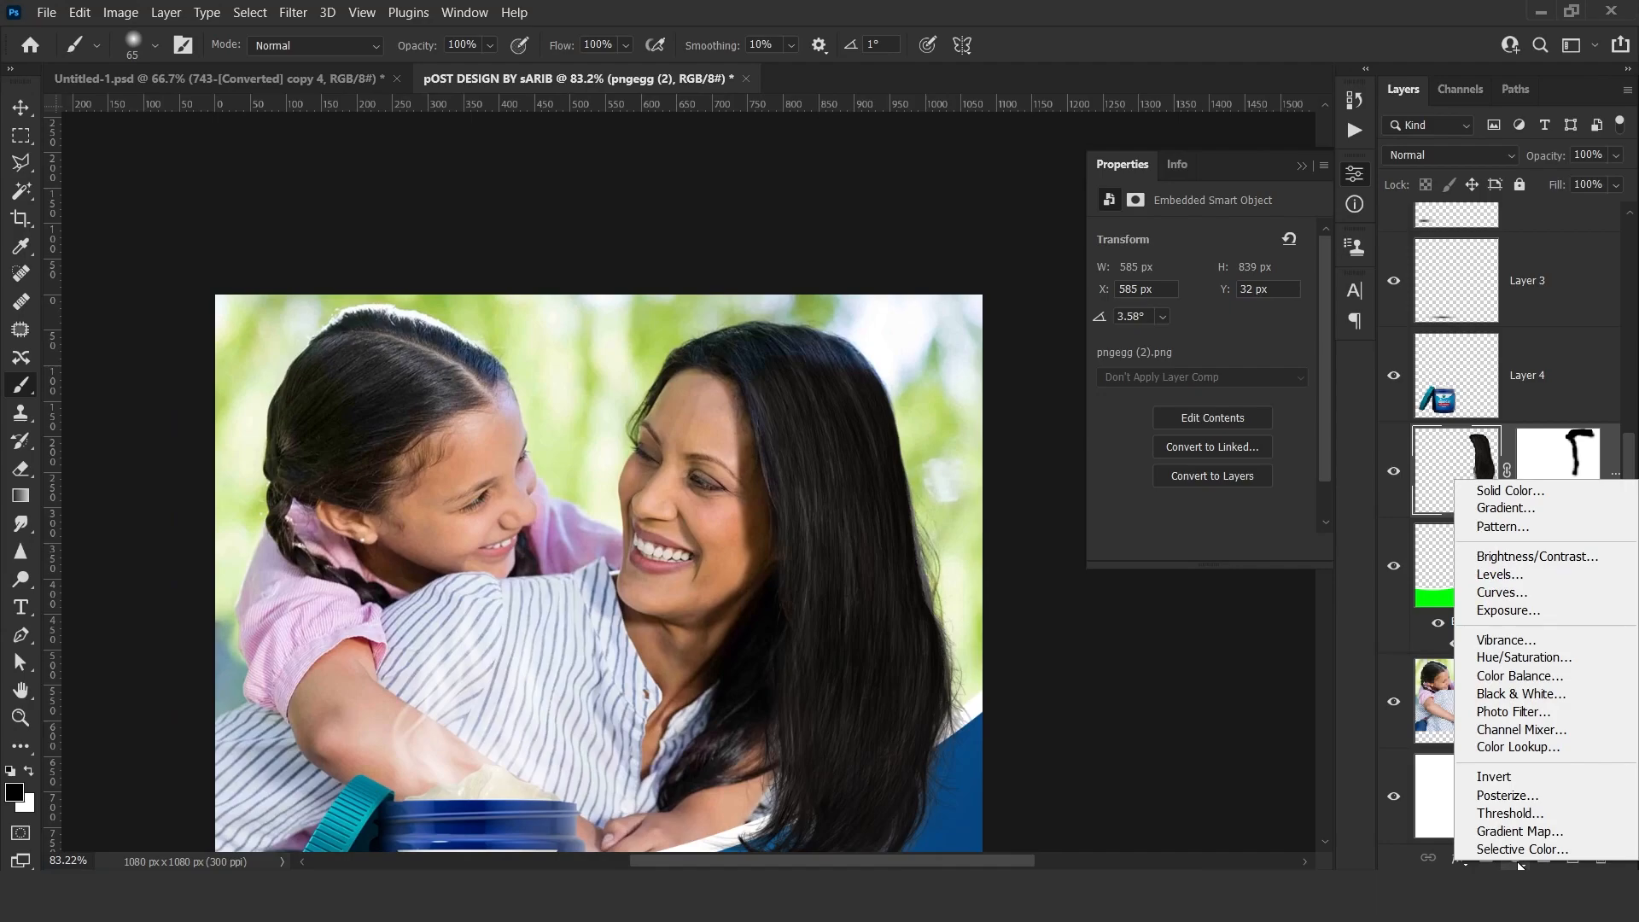
{"action": "left_click", "coordinate": [1483, 693]}
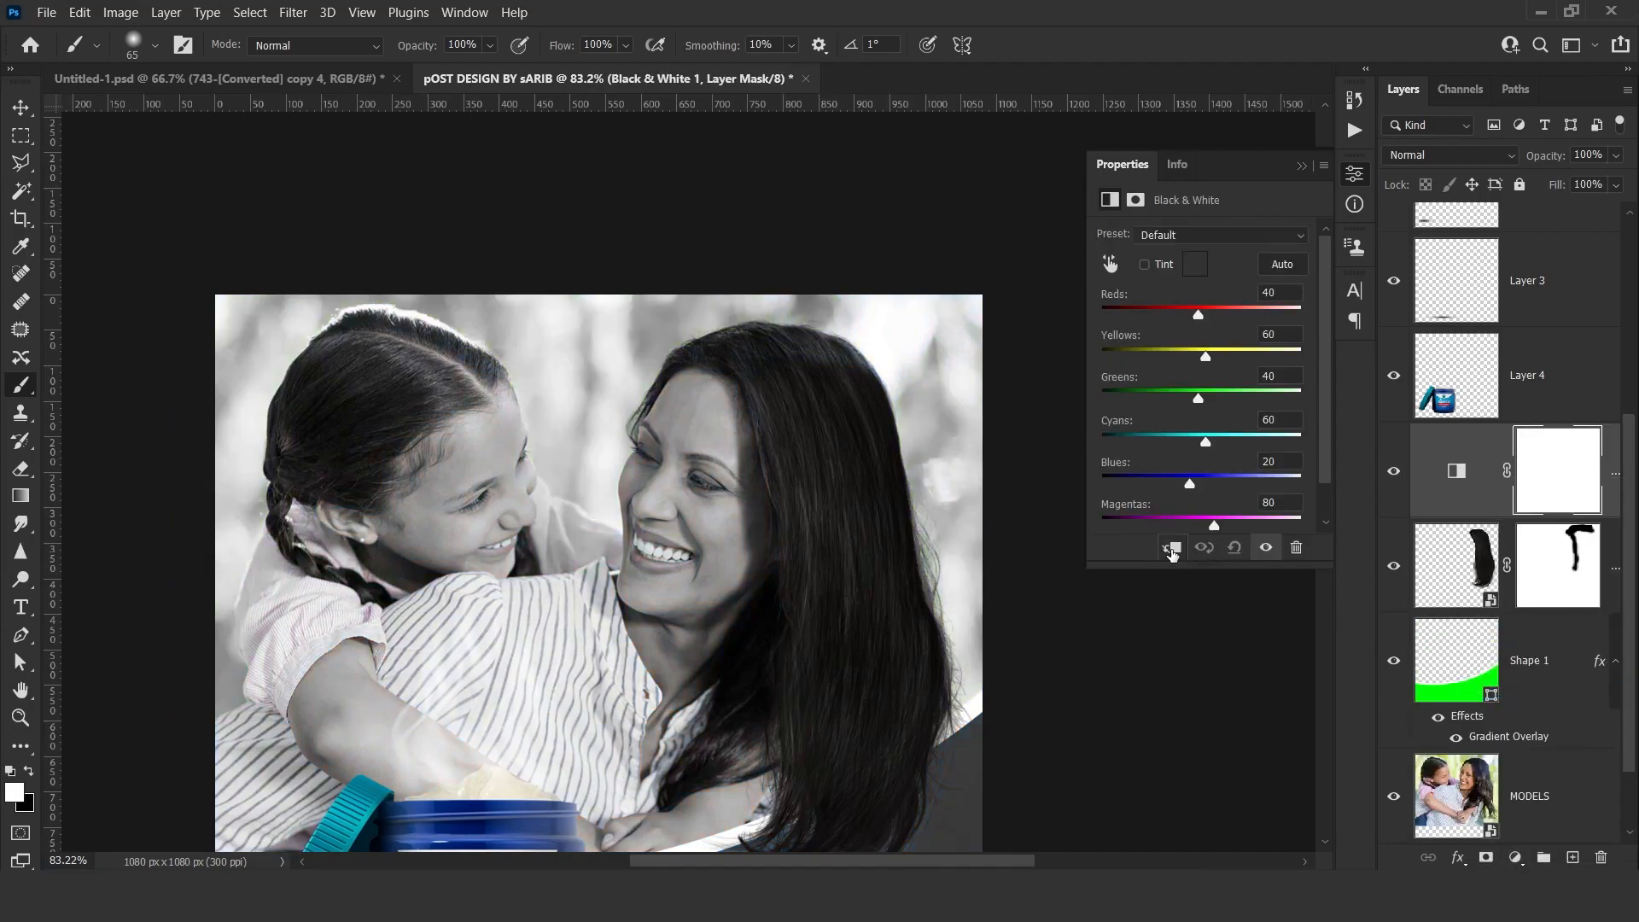
{"action": "left_click", "coordinate": [1172, 548]}
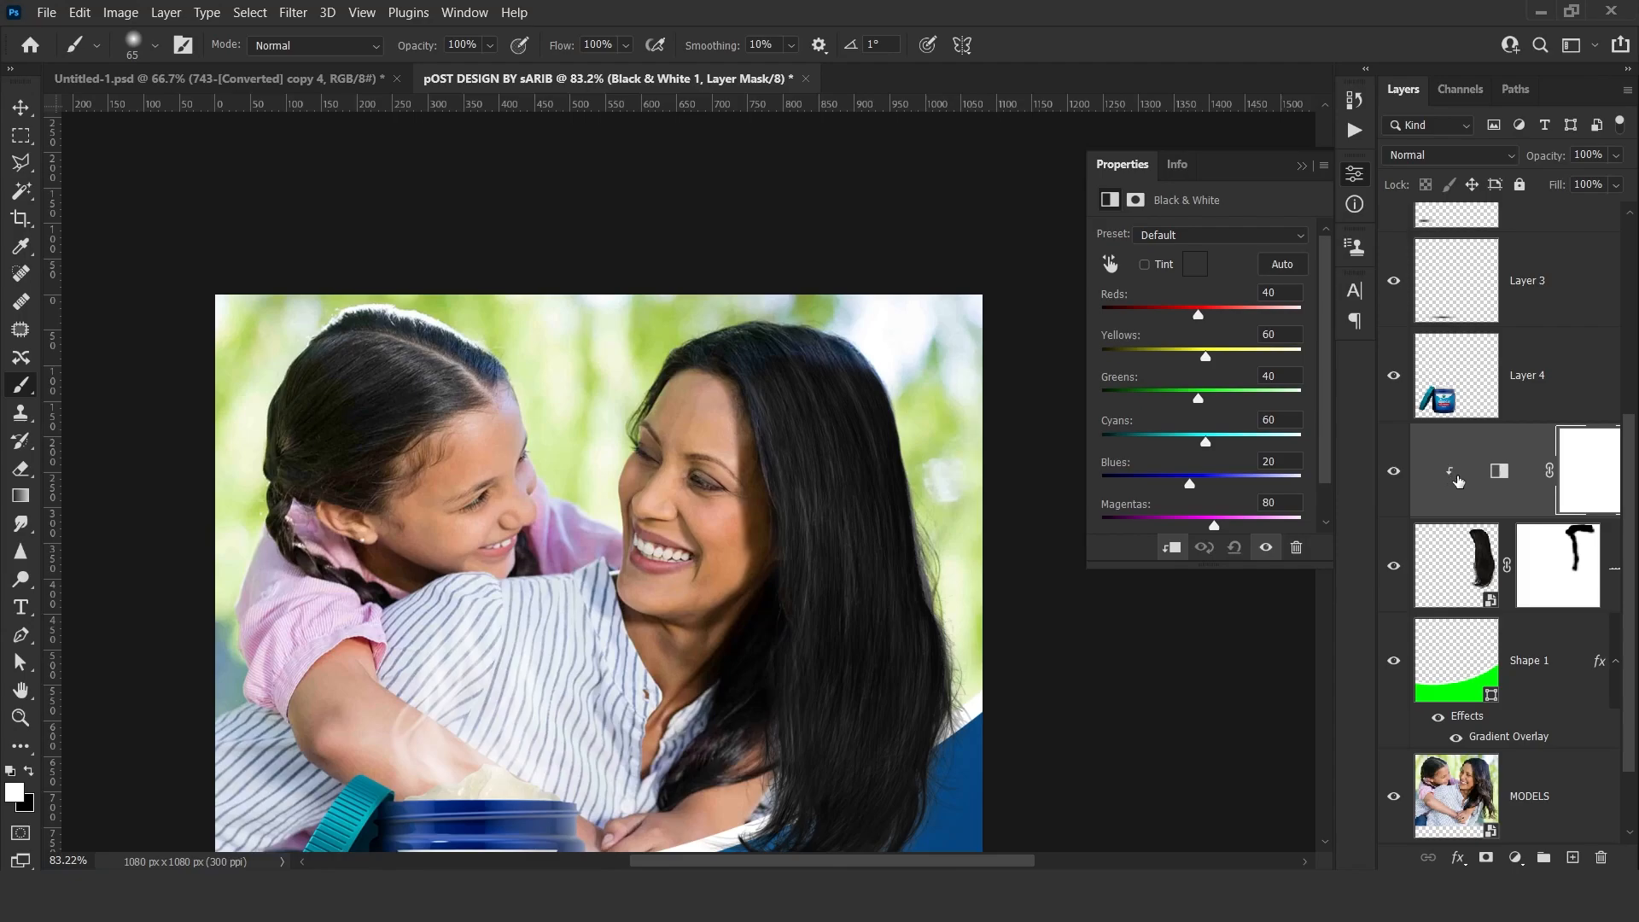
Add a Black & White adjustment directly above the MODELS photo and invert its layer mask to black.
{"action": "scroll", "coordinate": [1470, 674], "scroll_direction": "down", "scroll_amount": 2}
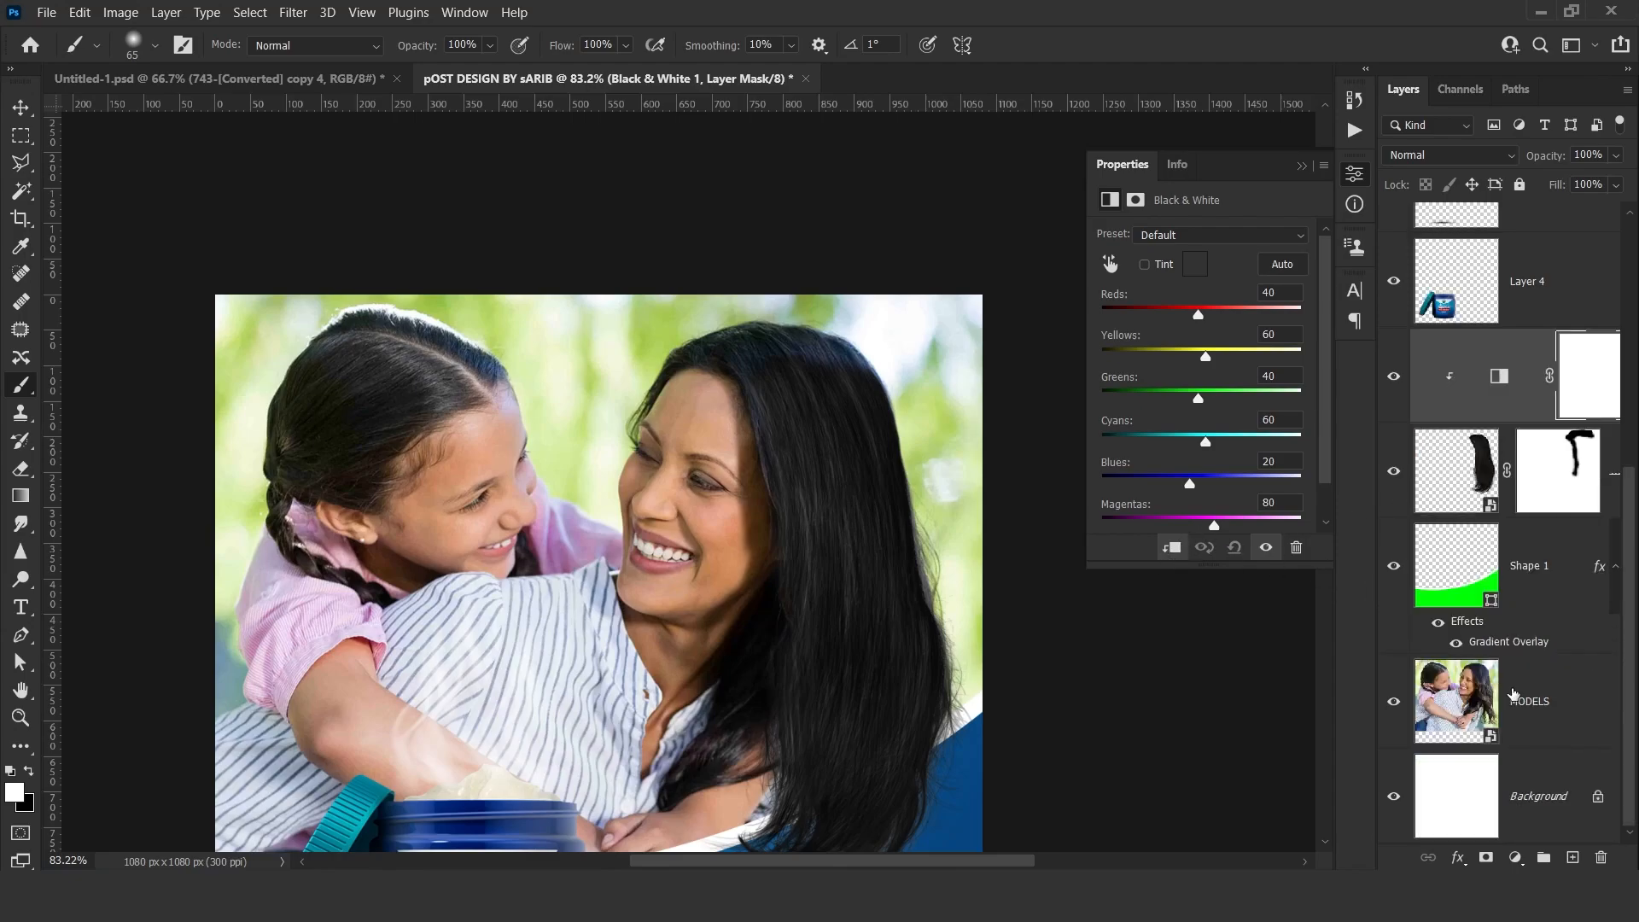
{"action": "left_click", "coordinate": [1536, 714]}
{"action": "left_click", "coordinate": [1393, 701]}
{"action": "left_click", "coordinate": [1393, 701]}
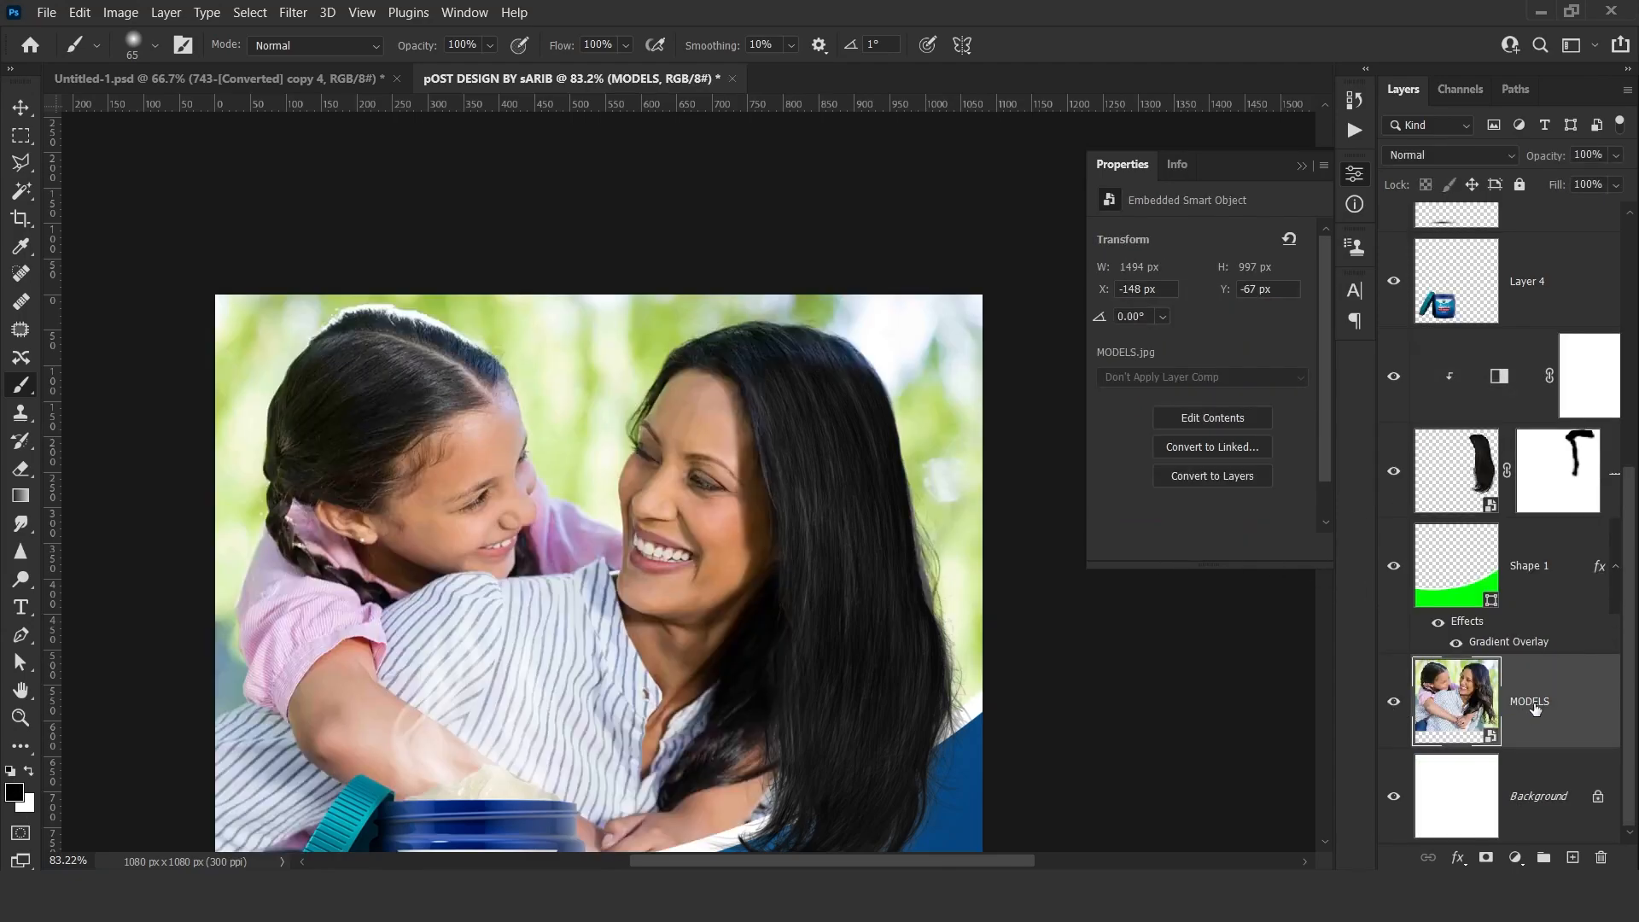
{"action": "left_click", "coordinate": [1514, 858]}
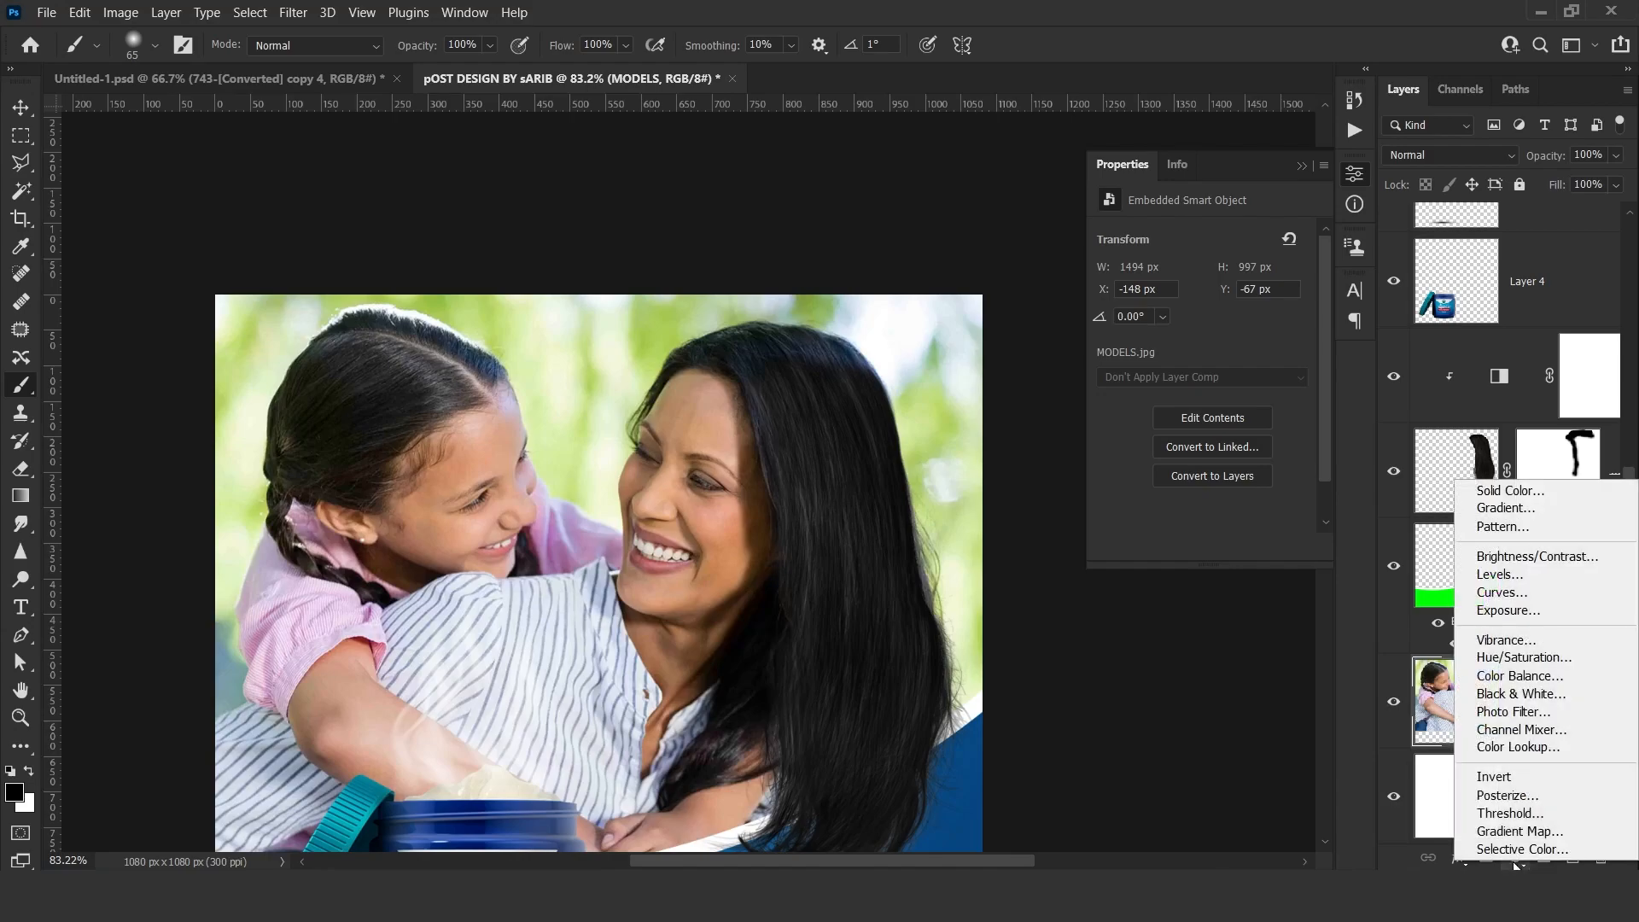
{"action": "left_click", "coordinate": [1514, 695]}
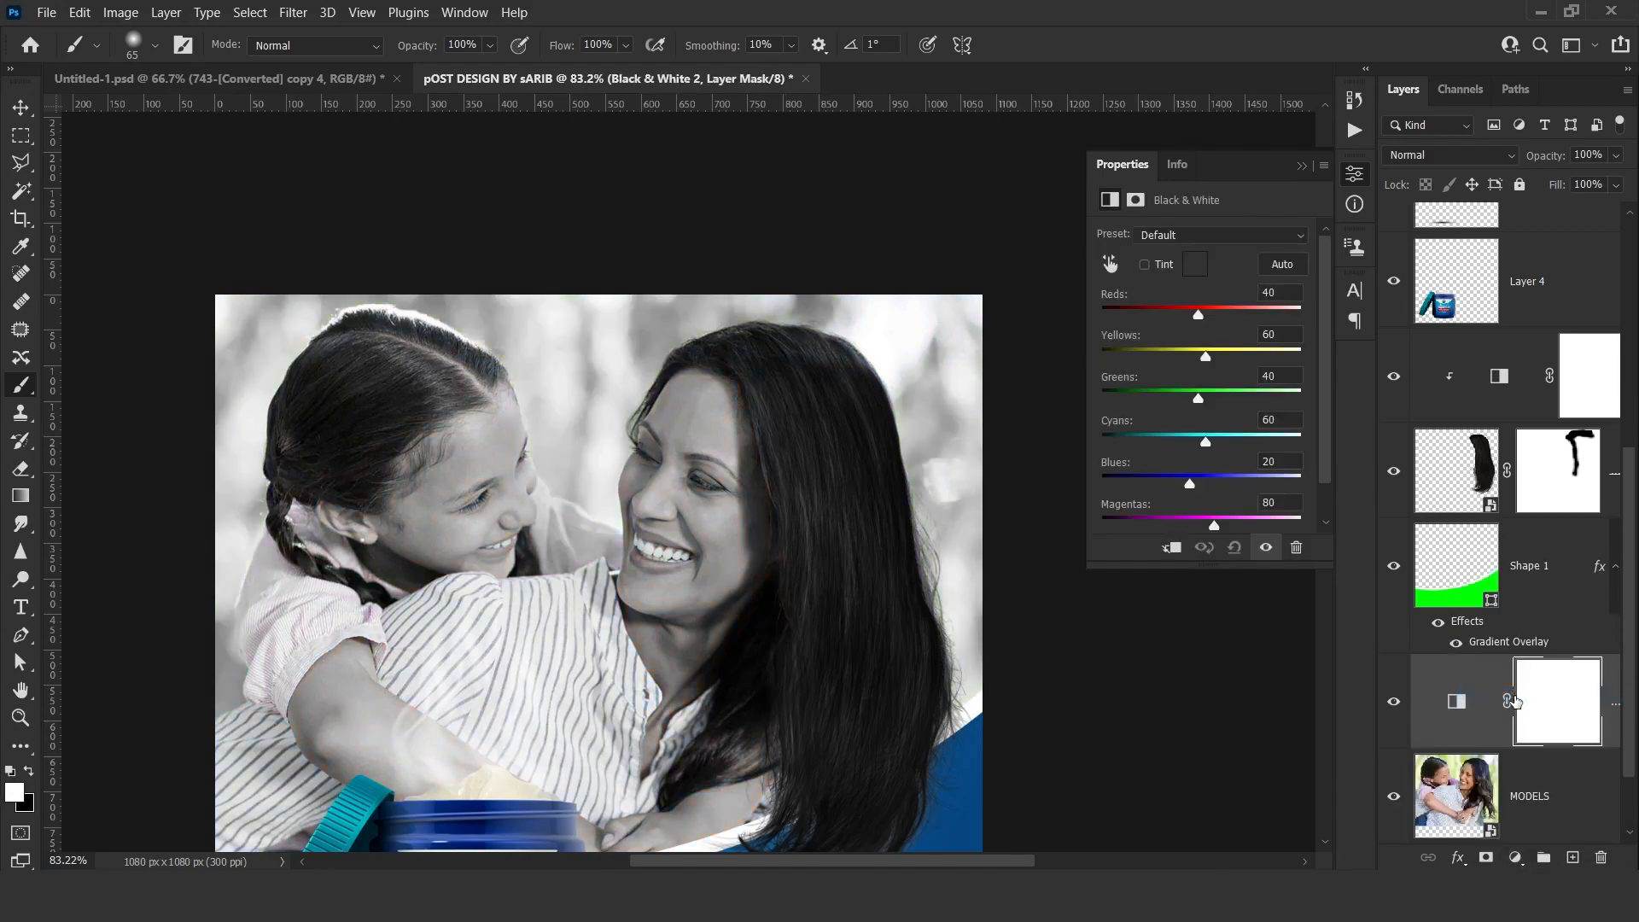
{"action": "left_click_drag", "start_coordinate": [882, 541], "coordinate": [763, 458]}
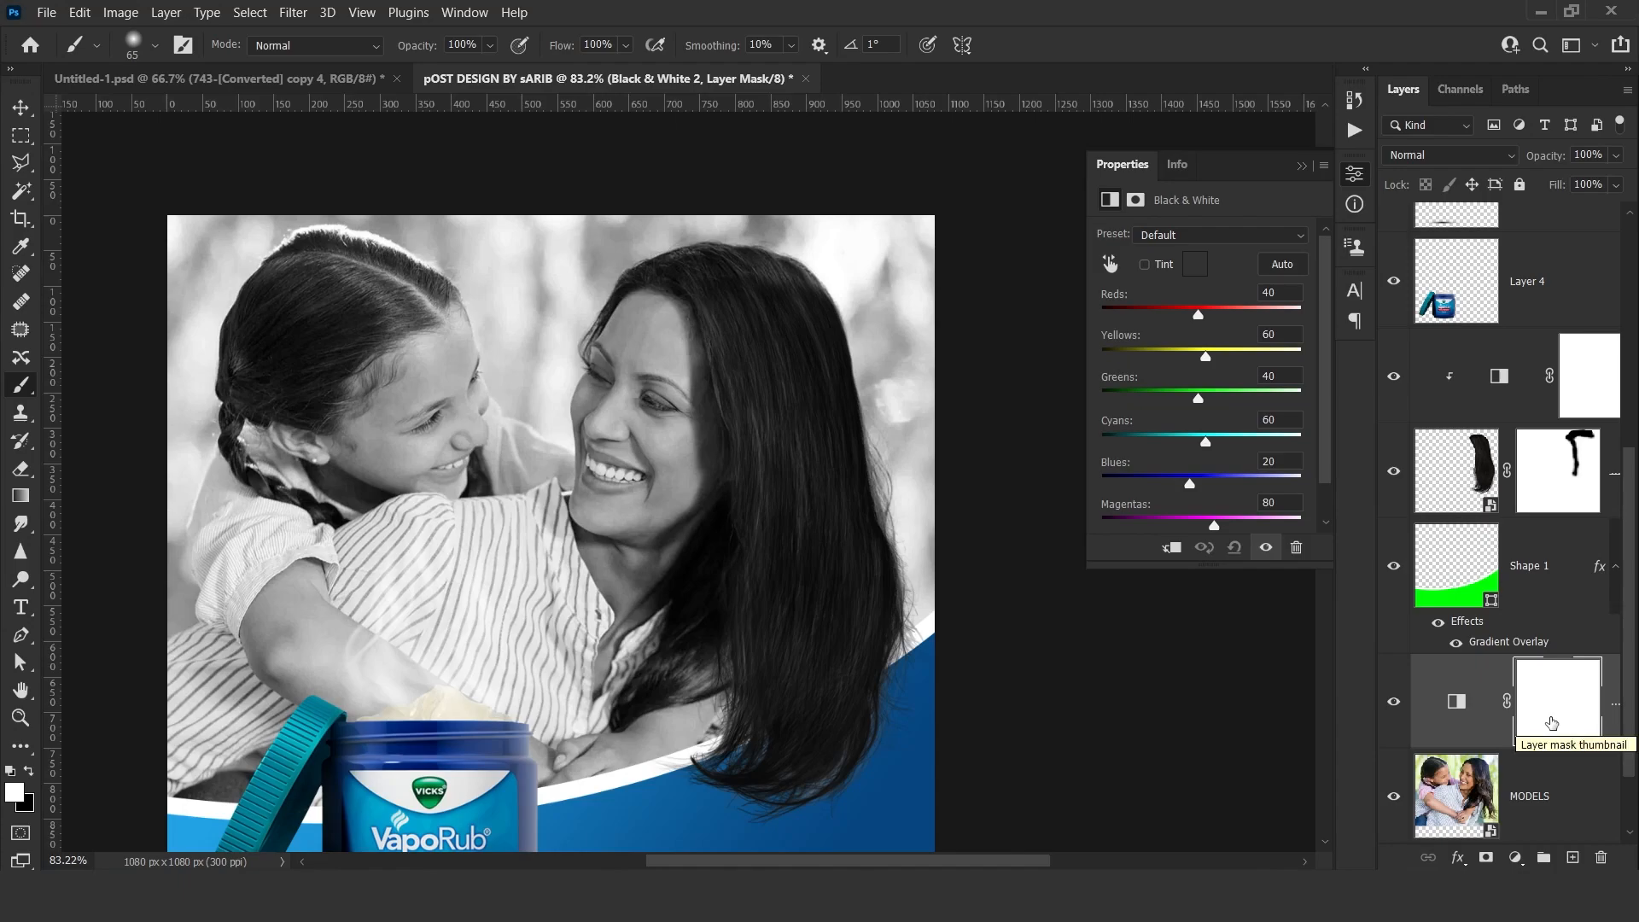
{"action": "left_click", "coordinate": [1552, 723]}
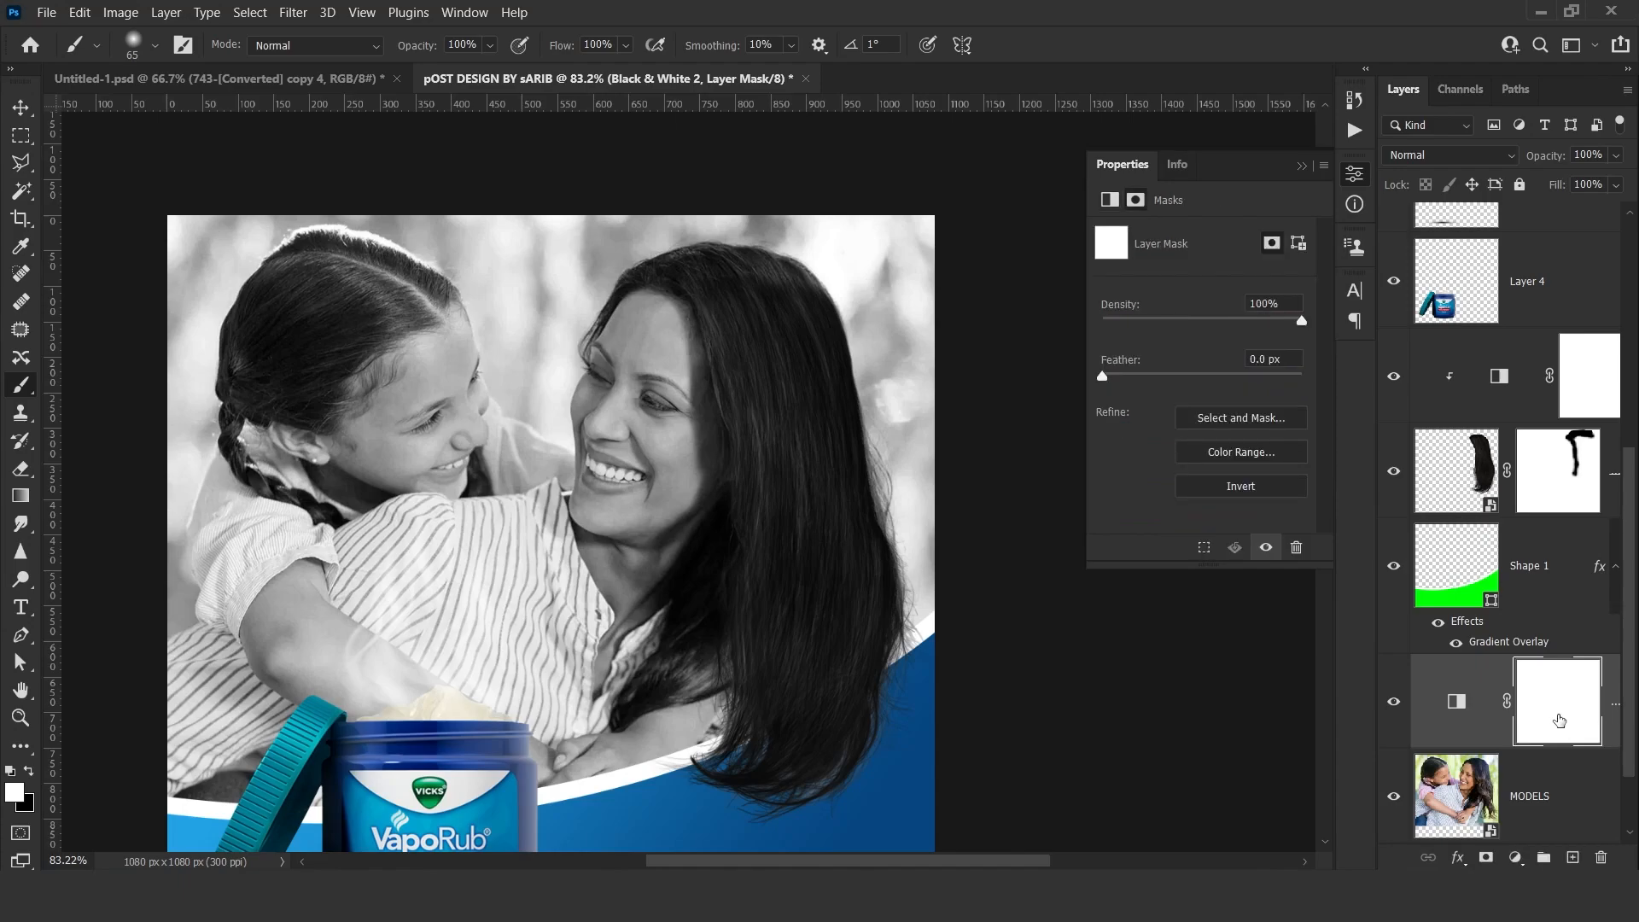
{"action": "key", "text": "ctrl+i"}
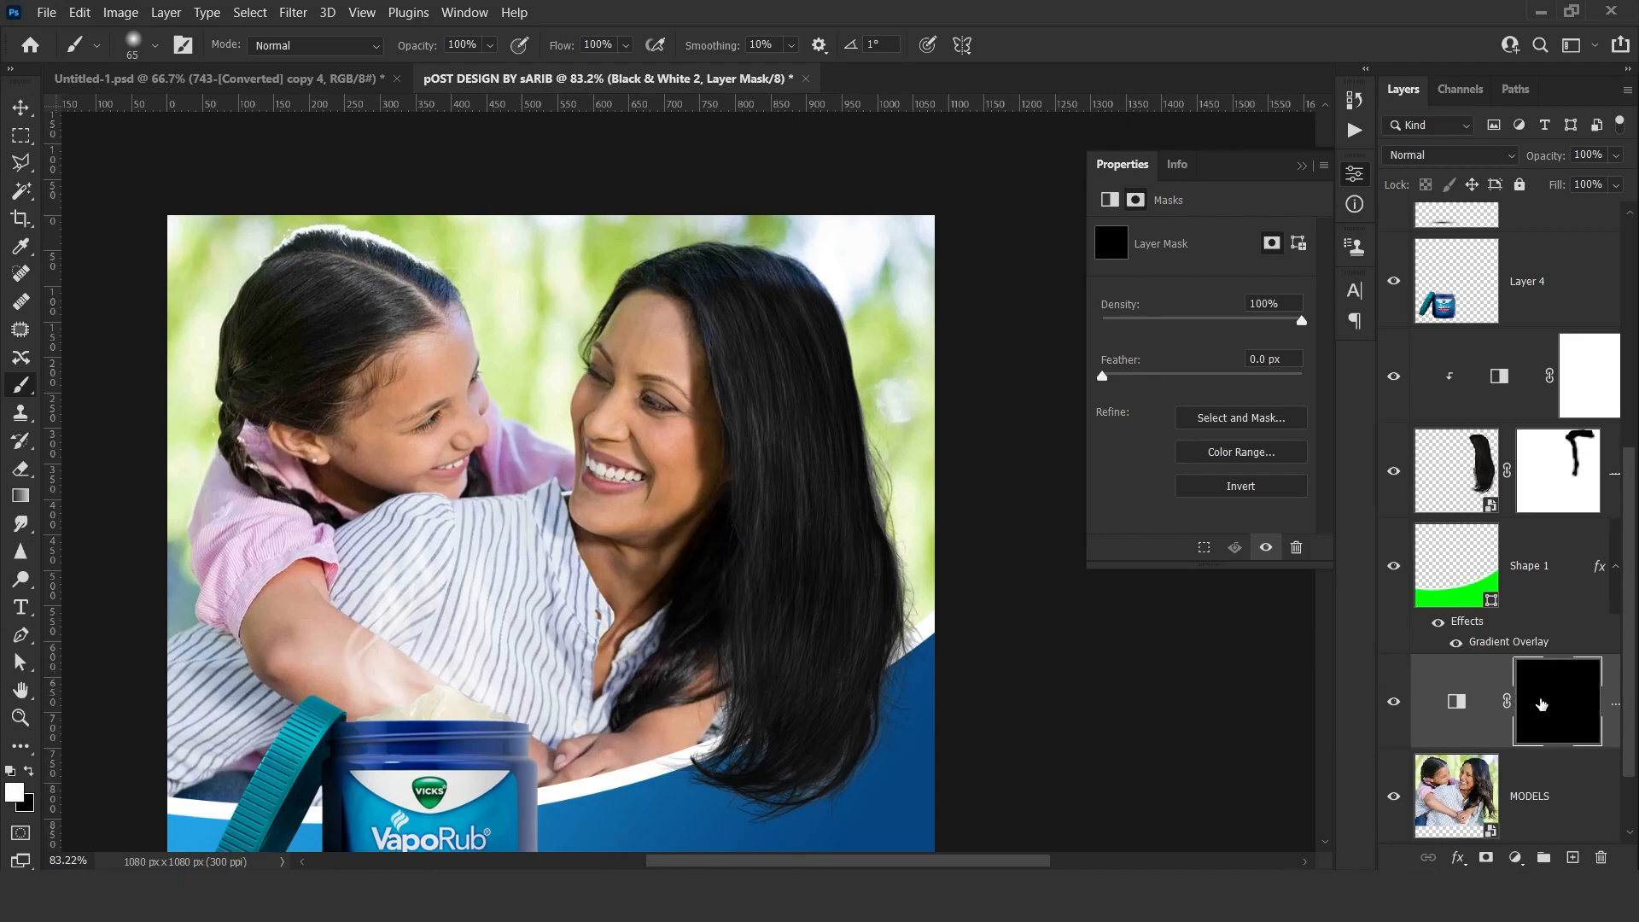
Paint white on the MODELS adjustment's mask over the top of the woman's hair, refining the edges with a 35 px brush.
{"action": "left_click", "coordinate": [1394, 703]}
{"action": "left_click", "coordinate": [1394, 795]}
{"action": "left_click", "coordinate": [1394, 795]}
{"action": "left_click_drag", "start_coordinate": [1569, 719], "coordinate": [1571, 722]}
{"action": "scroll", "coordinate": [786, 324], "scroll_direction": "up", "scroll_amount": 3}
{"action": "left_click_drag", "start_coordinate": [791, 271], "coordinate": [845, 316]}
{"action": "left_click_drag", "start_coordinate": [786, 244], "coordinate": [845, 290]}
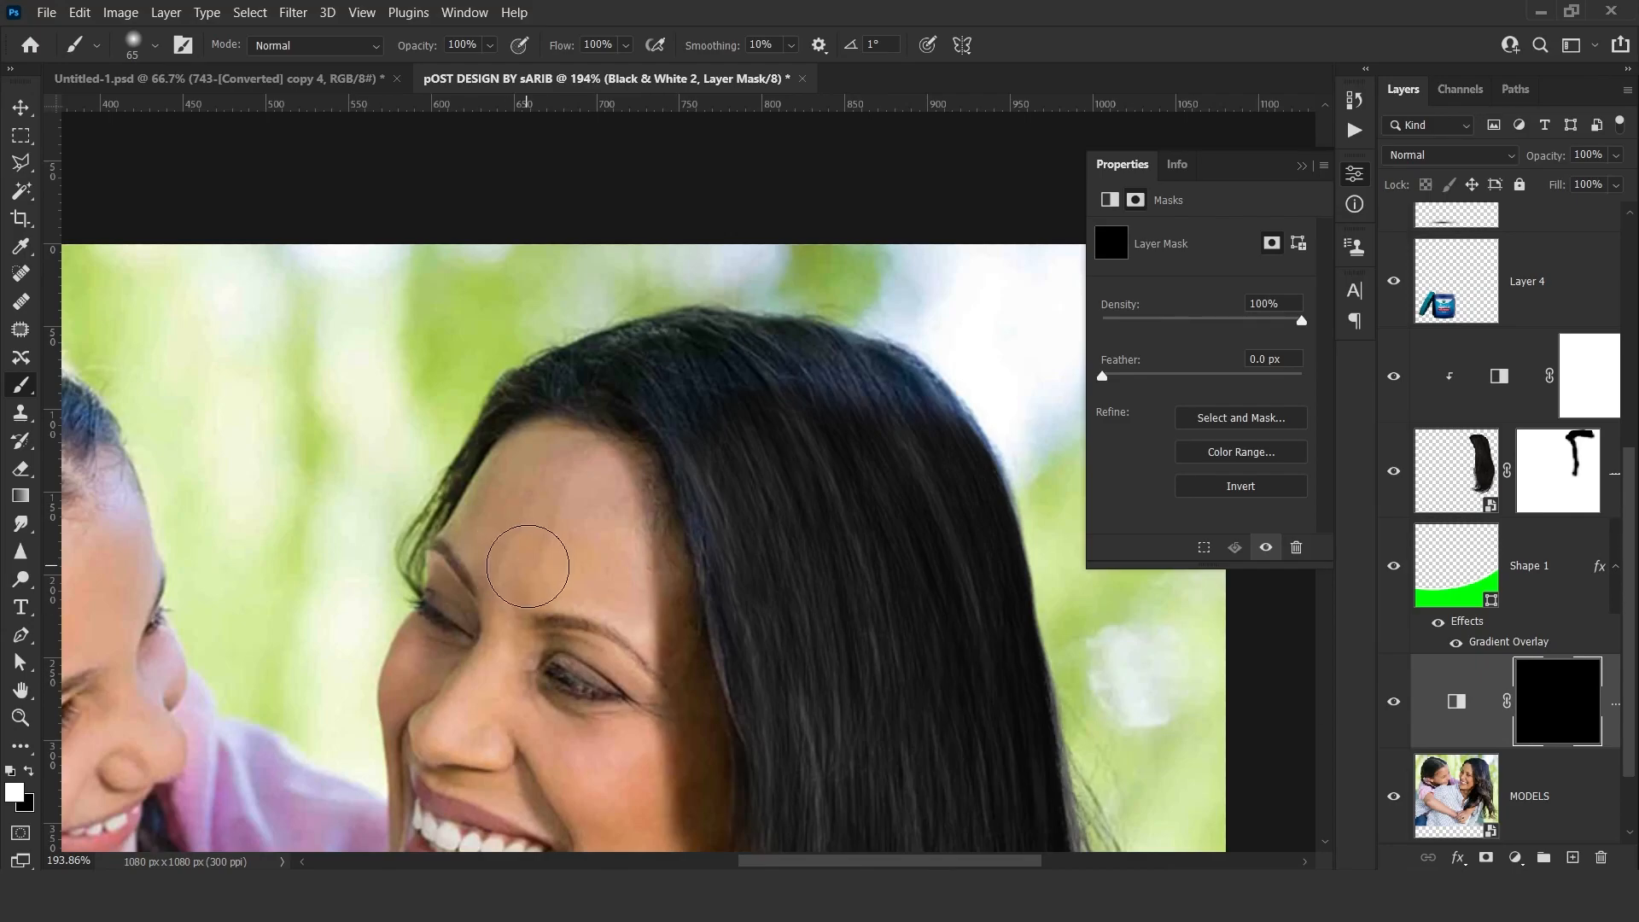
{"action": "mouse_move", "coordinate": [767, 392]}
{"action": "left_mouse_down"}
{"action": "mouse_move", "coordinate": [887, 387]}
{"action": "mouse_move", "coordinate": [940, 412]}
{"action": "mouse_move", "coordinate": [872, 376]}
{"action": "left_mouse_up"}
{"action": "mouse_move", "coordinate": [660, 351]}
{"action": "left_mouse_down"}
{"action": "mouse_move", "coordinate": [580, 366]}
{"action": "mouse_move", "coordinate": [679, 398]}
{"action": "mouse_move", "coordinate": [732, 467]}
{"action": "mouse_move", "coordinate": [718, 420]}
{"action": "mouse_move", "coordinate": [771, 379]}
{"action": "mouse_move", "coordinate": [907, 364]}
{"action": "mouse_move", "coordinate": [950, 419]}
{"action": "mouse_move", "coordinate": [884, 365]}
{"action": "mouse_move", "coordinate": [725, 327]}
{"action": "mouse_move", "coordinate": [603, 324]}
{"action": "left_mouse_up"}
{"action": "key", "text": "ctrl+z"}
{"action": "right_click", "coordinate": [599, 361]}
{"action": "right_click", "coordinate": [626, 339]}
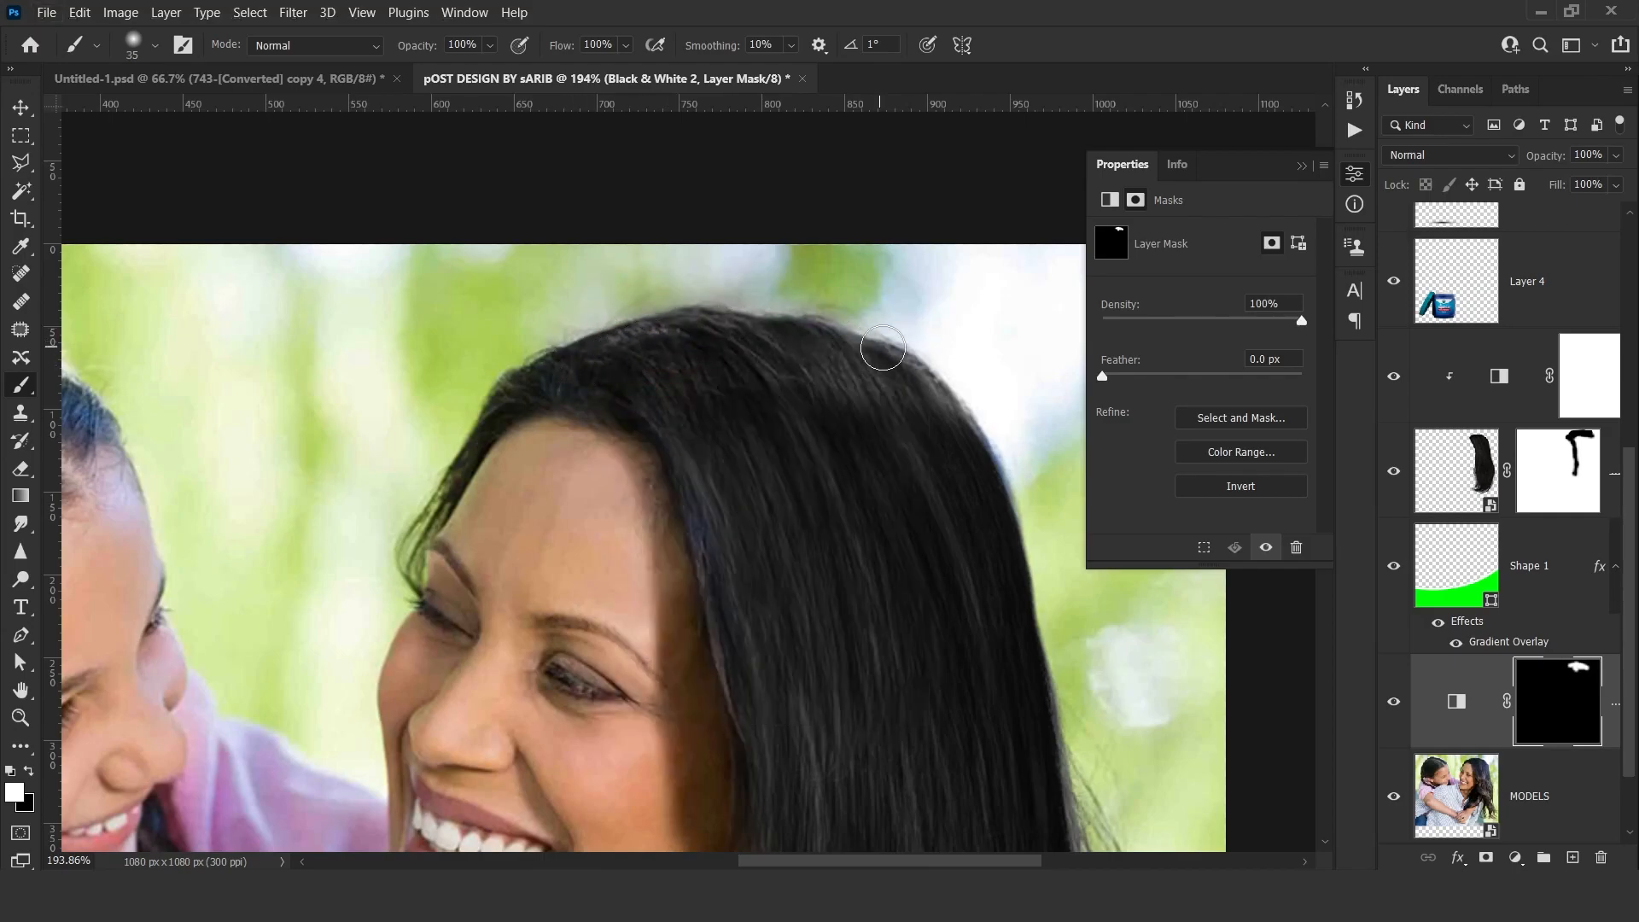
Refine the hair image's mask by painting white with a 54 px brush where the hair meets the woman's crown.
{"action": "scroll", "coordinate": [853, 413], "scroll_direction": "down", "scroll_amount": 3}
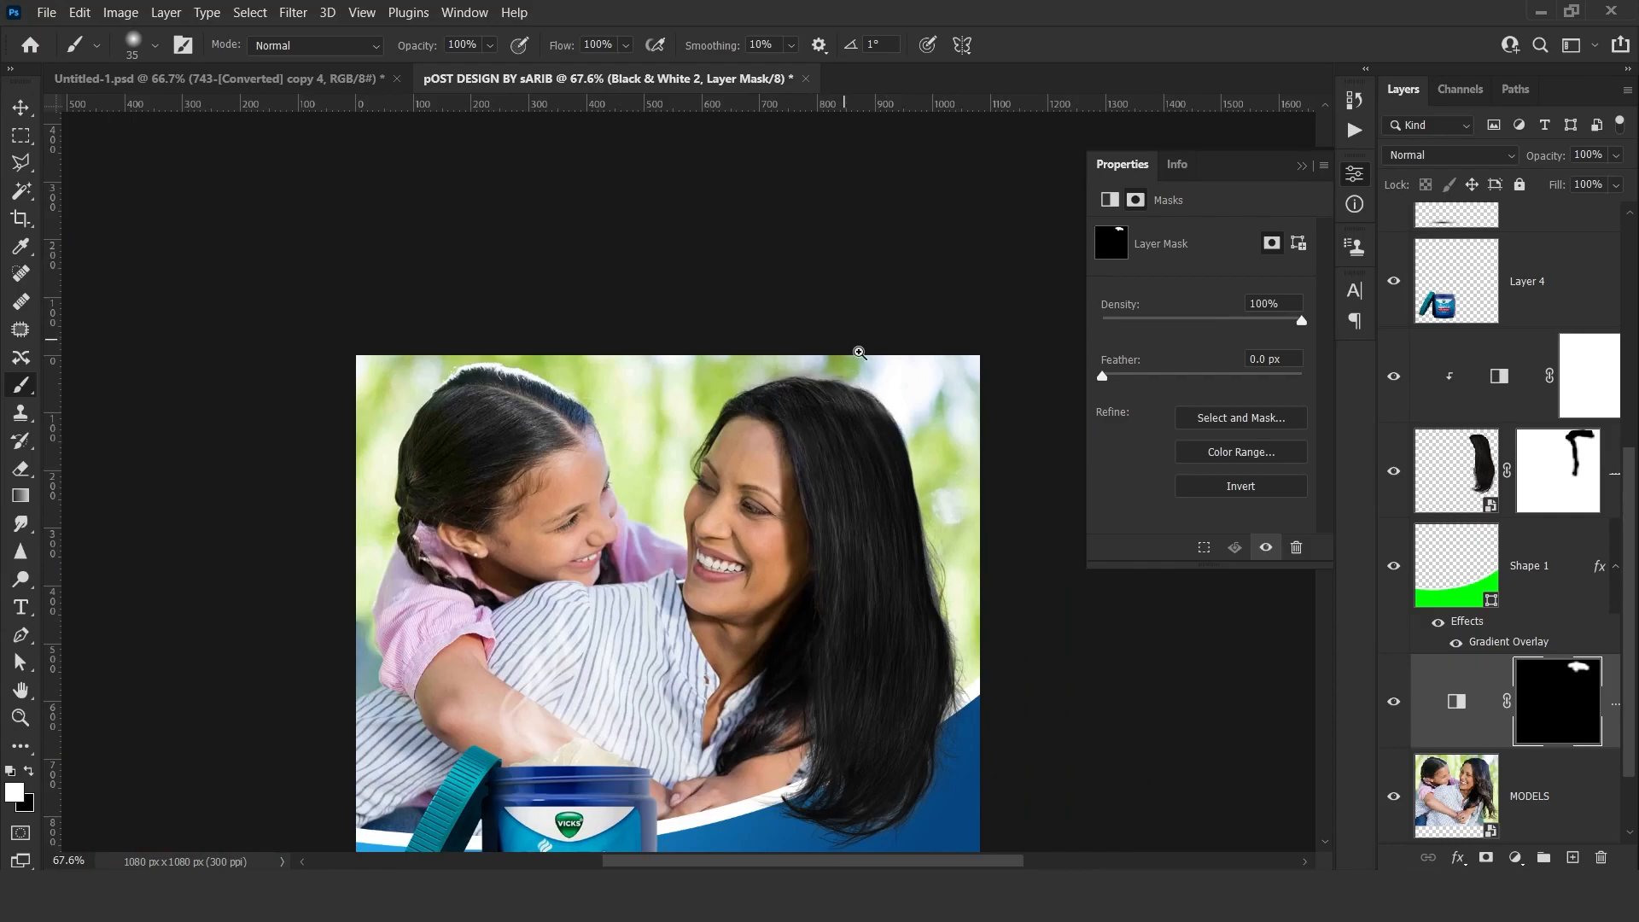
{"action": "scroll", "coordinate": [853, 348], "scroll_direction": "up", "scroll_amount": 3}
{"action": "scroll", "coordinate": [925, 439], "scroll_direction": "up", "scroll_amount": 2}
{"action": "scroll", "coordinate": [747, 429], "scroll_direction": "down", "scroll_amount": 2}
{"action": "scroll", "coordinate": [709, 385], "scroll_direction": "up", "scroll_amount": 4}
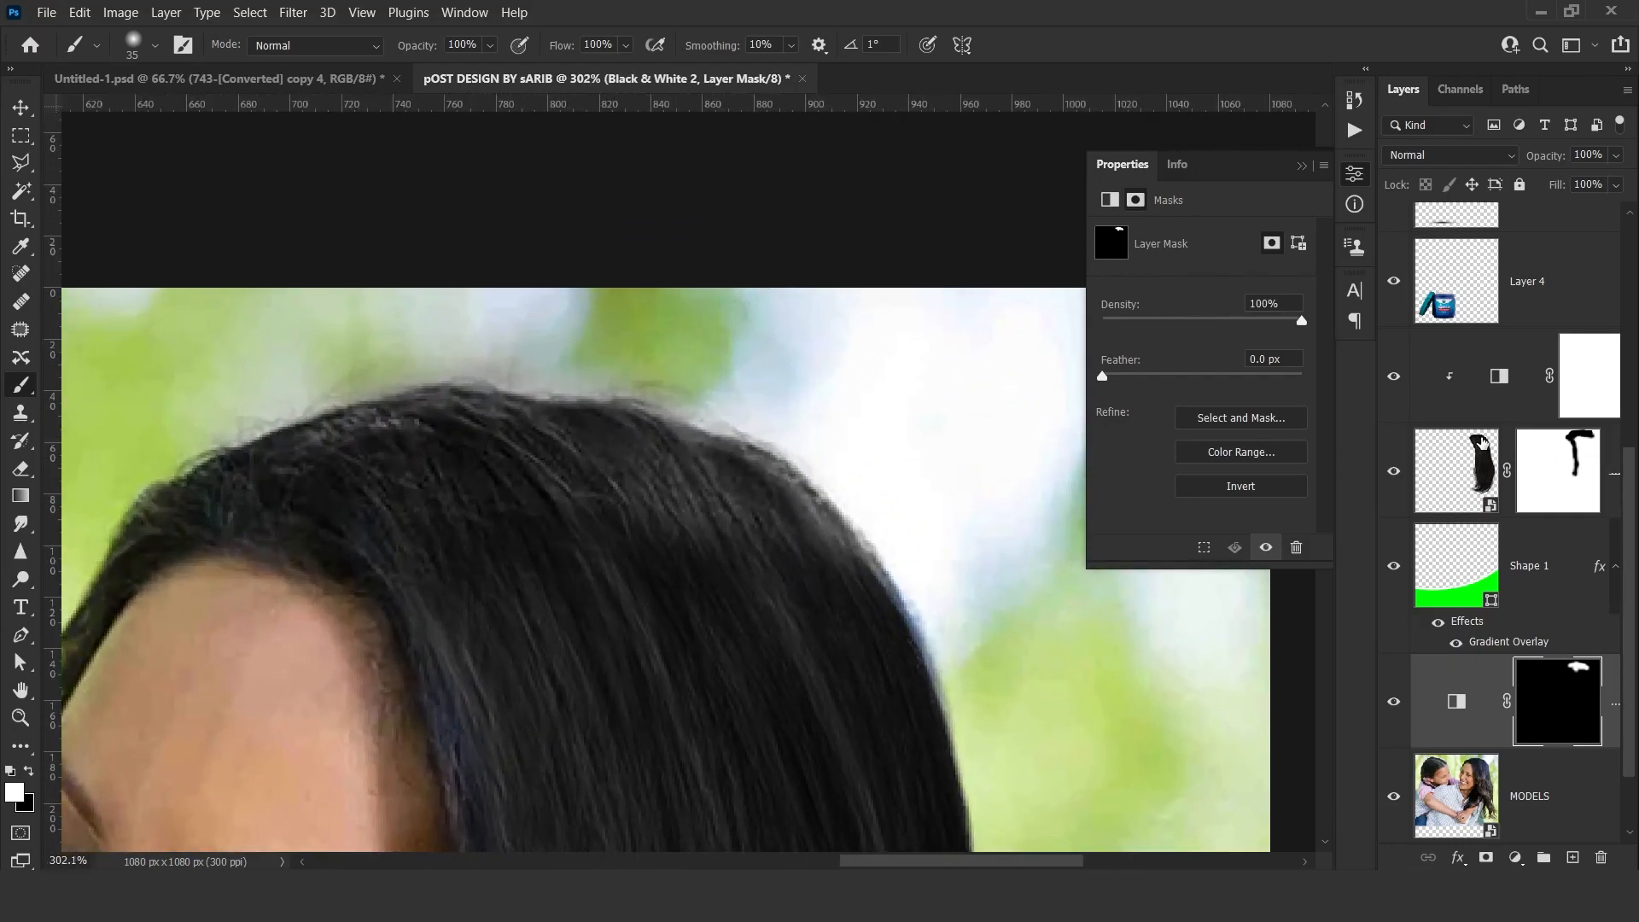
{"action": "left_click", "coordinate": [1475, 467]}
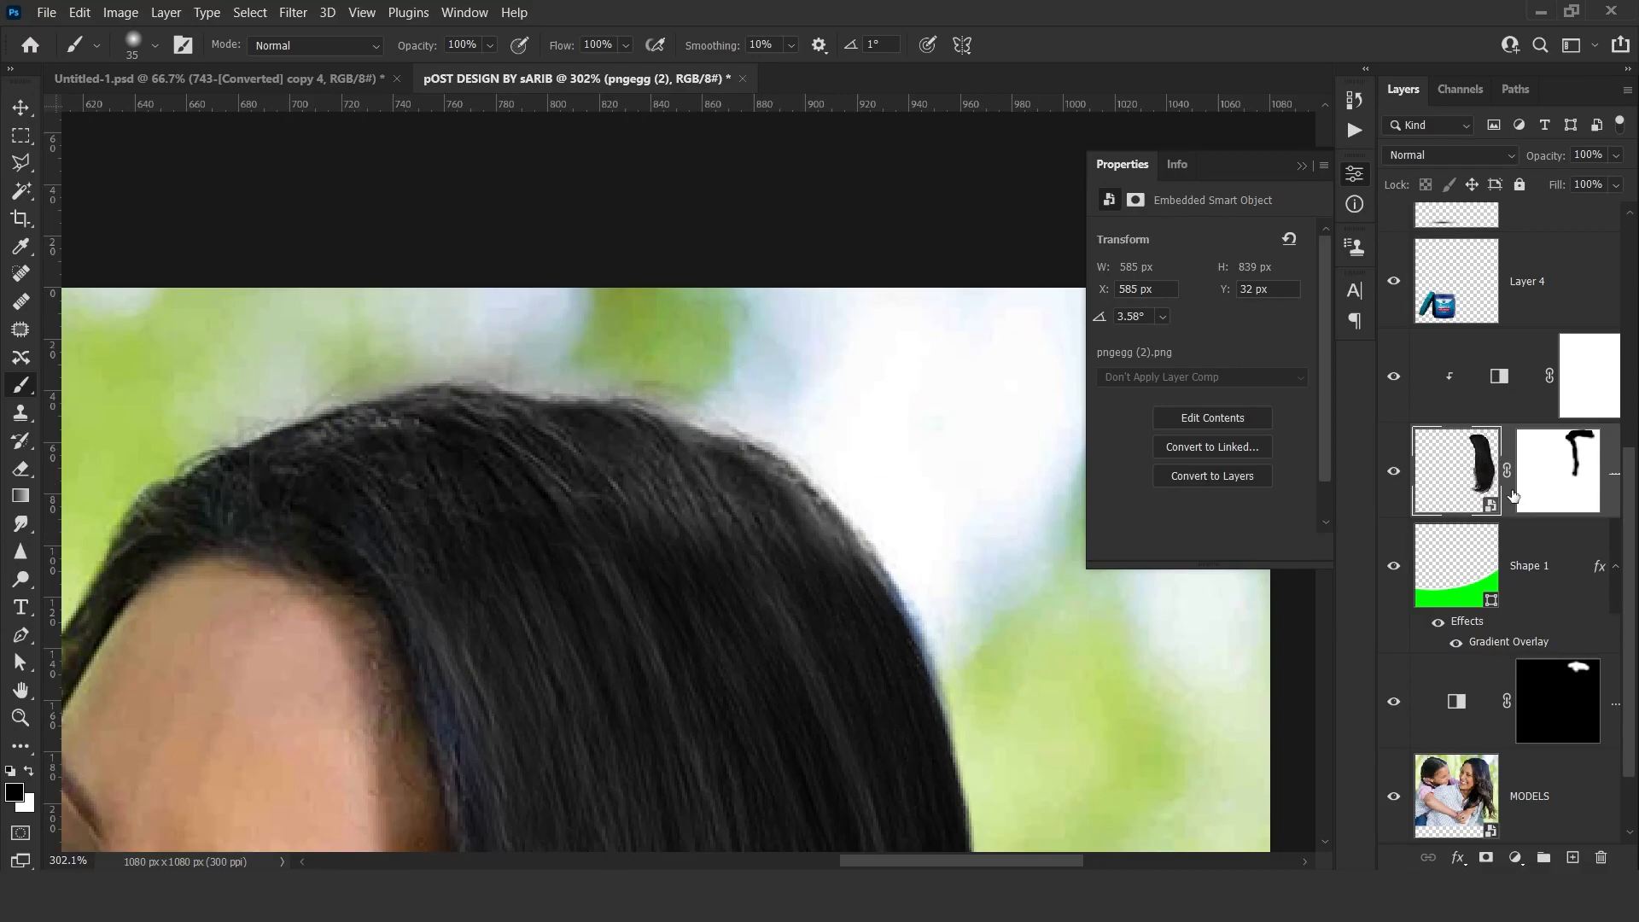
{"action": "left_click", "coordinate": [1554, 478]}
{"action": "key", "text": "x"}
{"action": "mouse_move", "coordinate": [586, 483]}
{"action": "left_mouse_down"}
{"action": "mouse_move", "coordinate": [648, 490]}
{"action": "mouse_move", "coordinate": [709, 17]}
{"action": "left_mouse_up"}
{"action": "mouse_move", "coordinate": [635, 470]}
{"action": "left_mouse_down"}
{"action": "mouse_move", "coordinate": [815, 478]}
{"action": "mouse_move", "coordinate": [651, 465]}
{"action": "mouse_move", "coordinate": [567, 487]}
{"action": "mouse_move", "coordinate": [856, 555]}
{"action": "mouse_move", "coordinate": [662, 595]}
{"action": "left_mouse_up"}
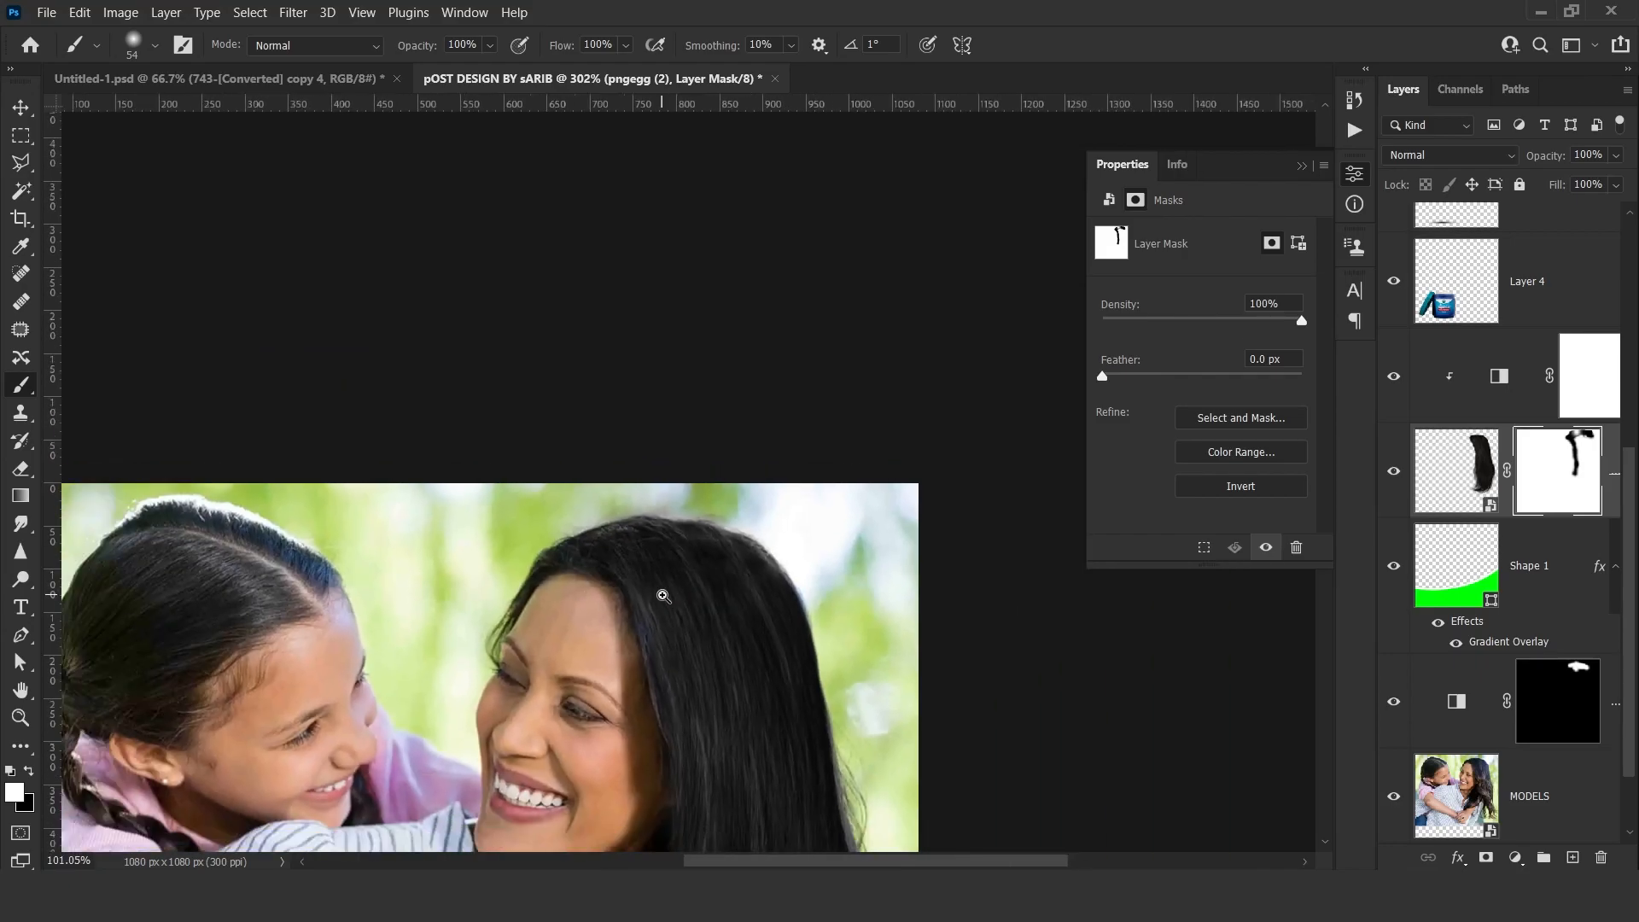
Preview the design without the MODELS photo and its Black & White adjustment, and merge these two layers into one.
{"action": "scroll", "coordinate": [647, 699], "scroll_direction": "down", "scroll_amount": 5}
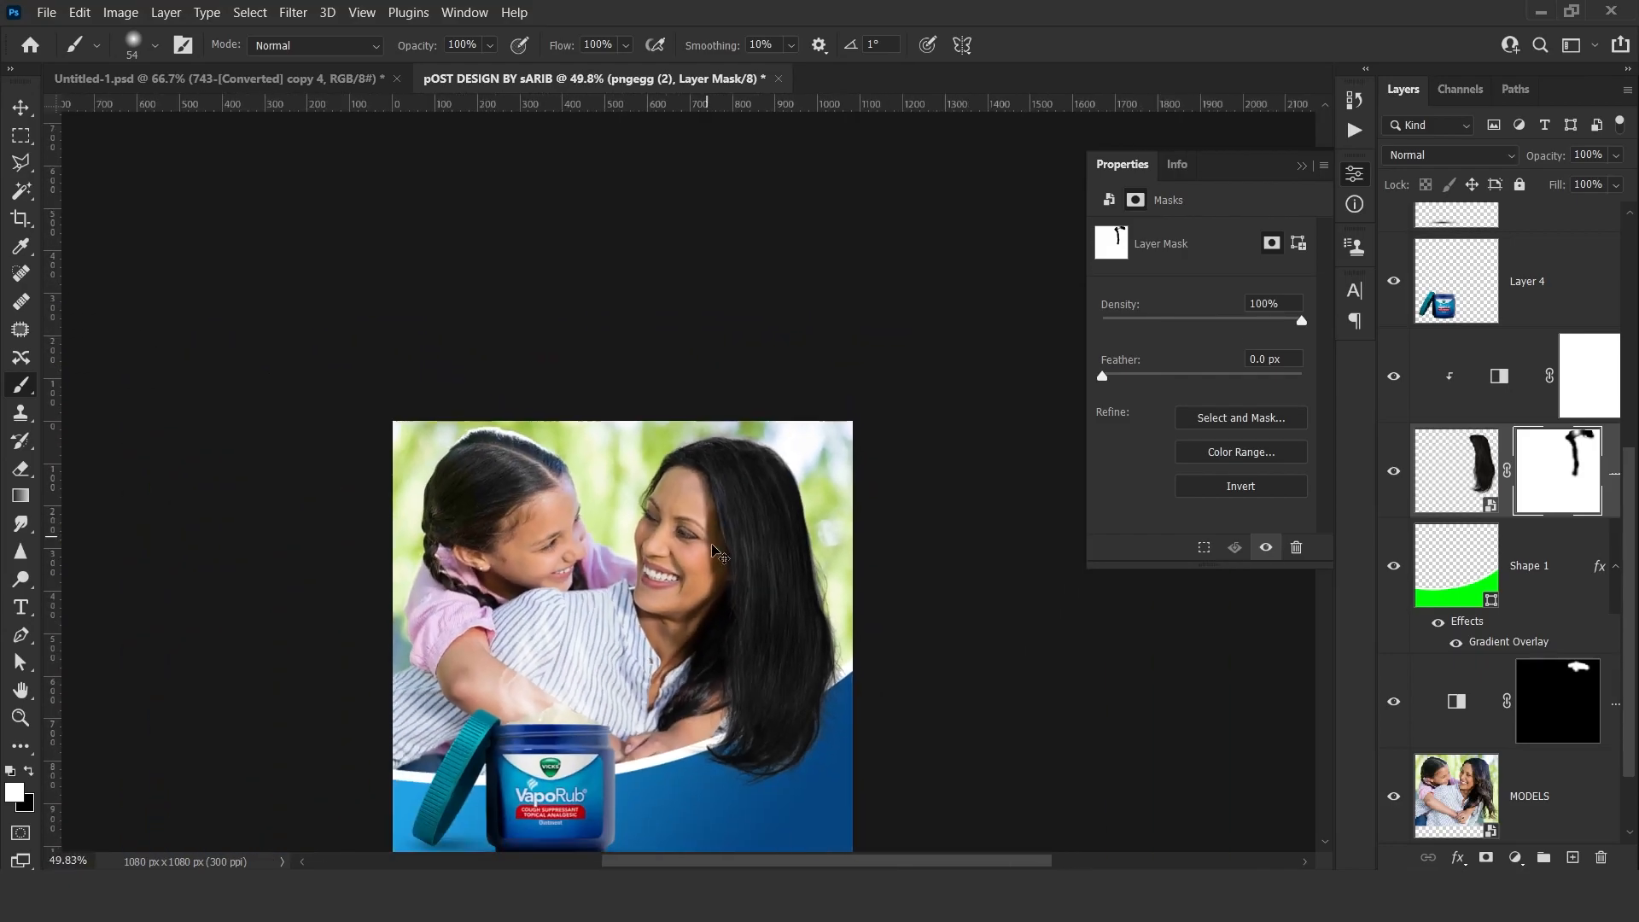
{"action": "scroll", "coordinate": [768, 644], "scroll_direction": "up", "scroll_amount": 2}
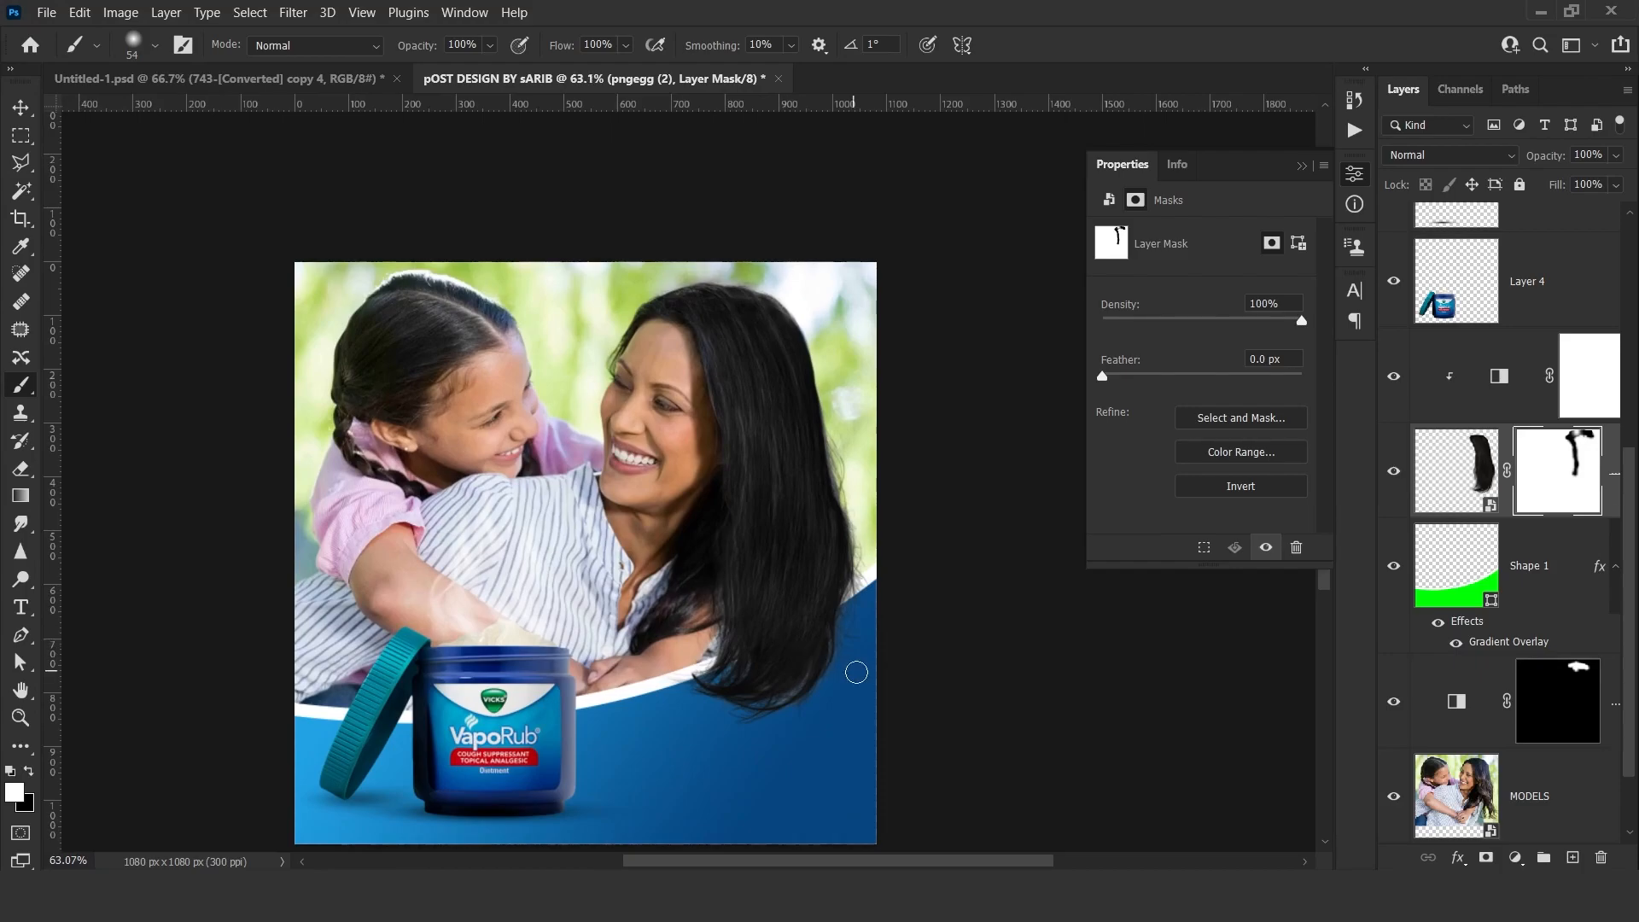
{"action": "scroll", "coordinate": [769, 662], "scroll_direction": "down", "scroll_amount": 2}
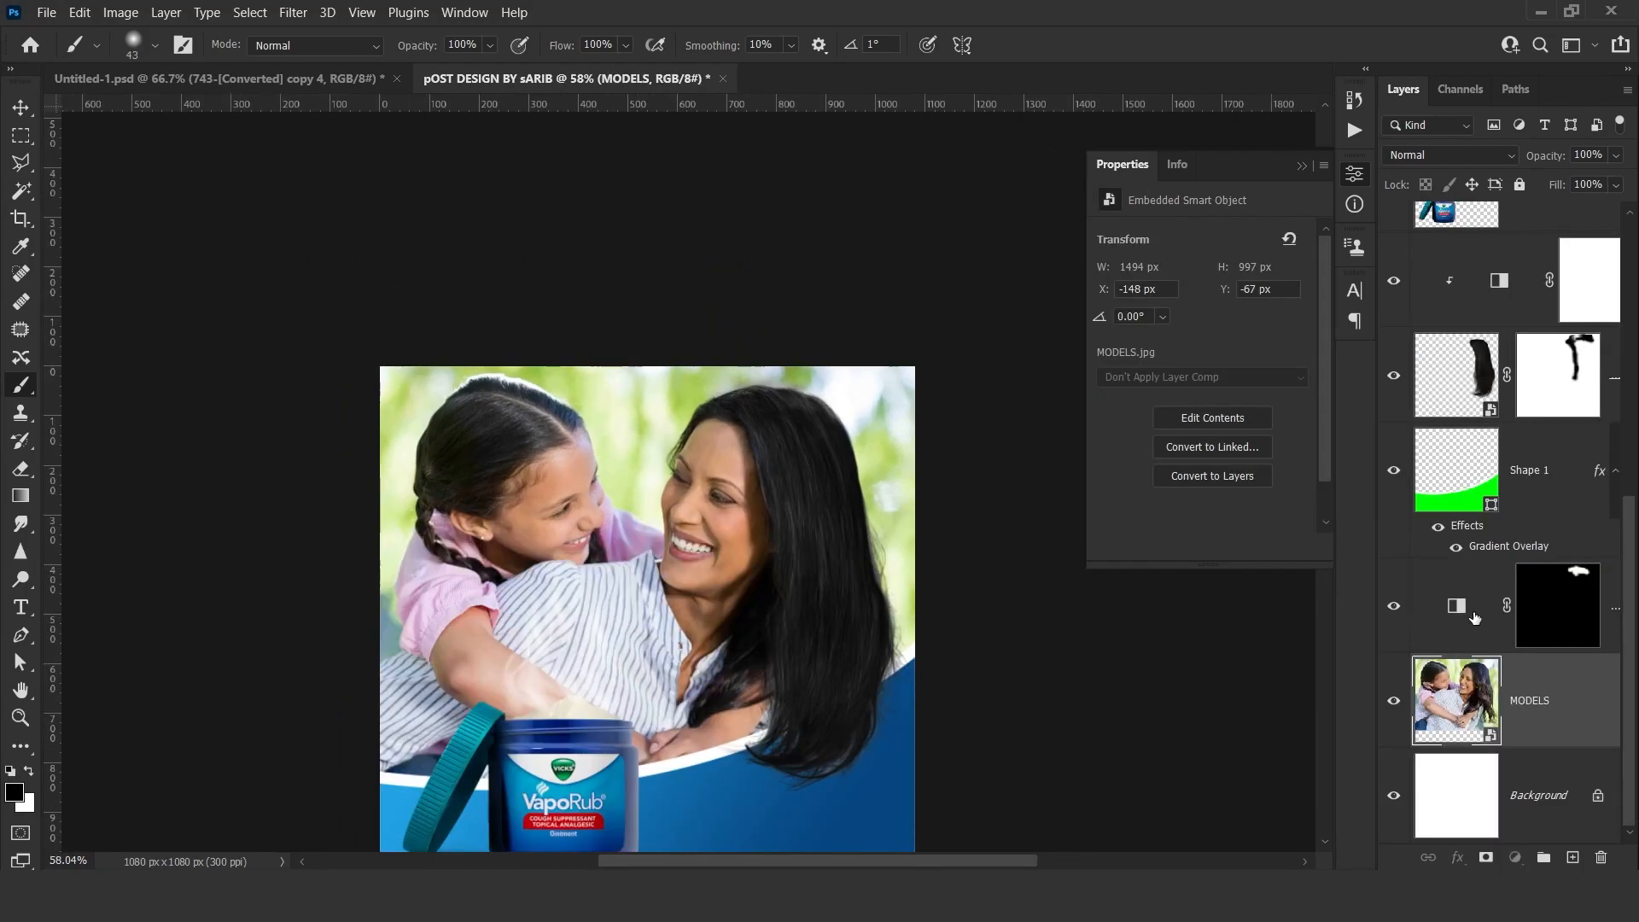
{"action": "left_click", "coordinate": [1404, 610], "text": "shift"}
{"action": "left_click", "coordinate": [1393, 700]}
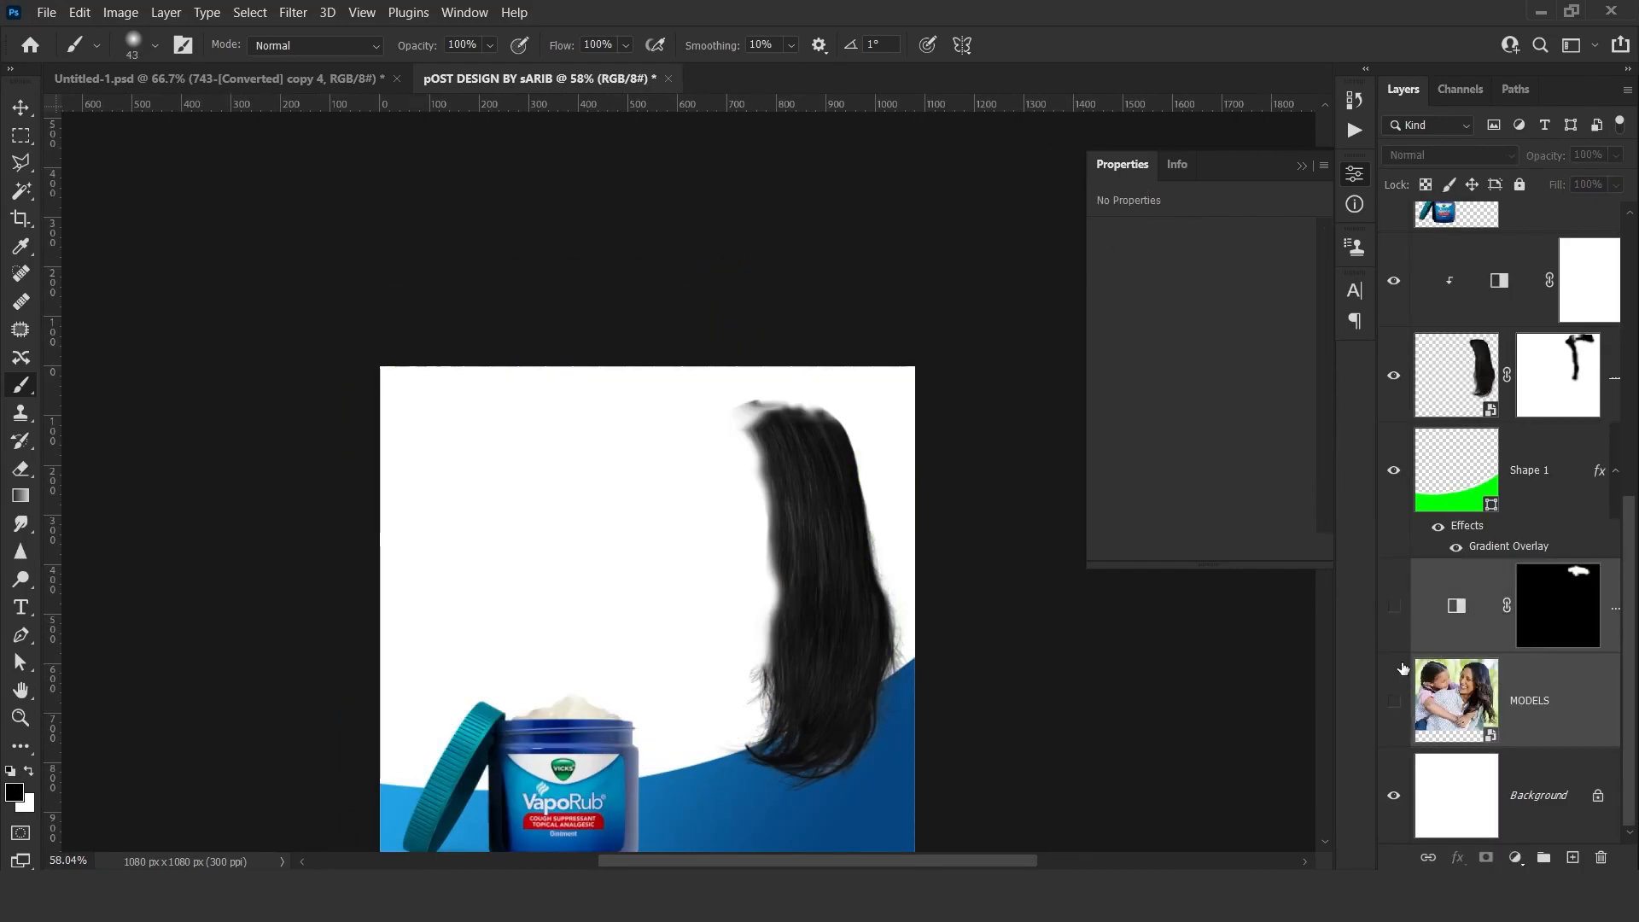
{"action": "left_click", "coordinate": [1394, 700]}
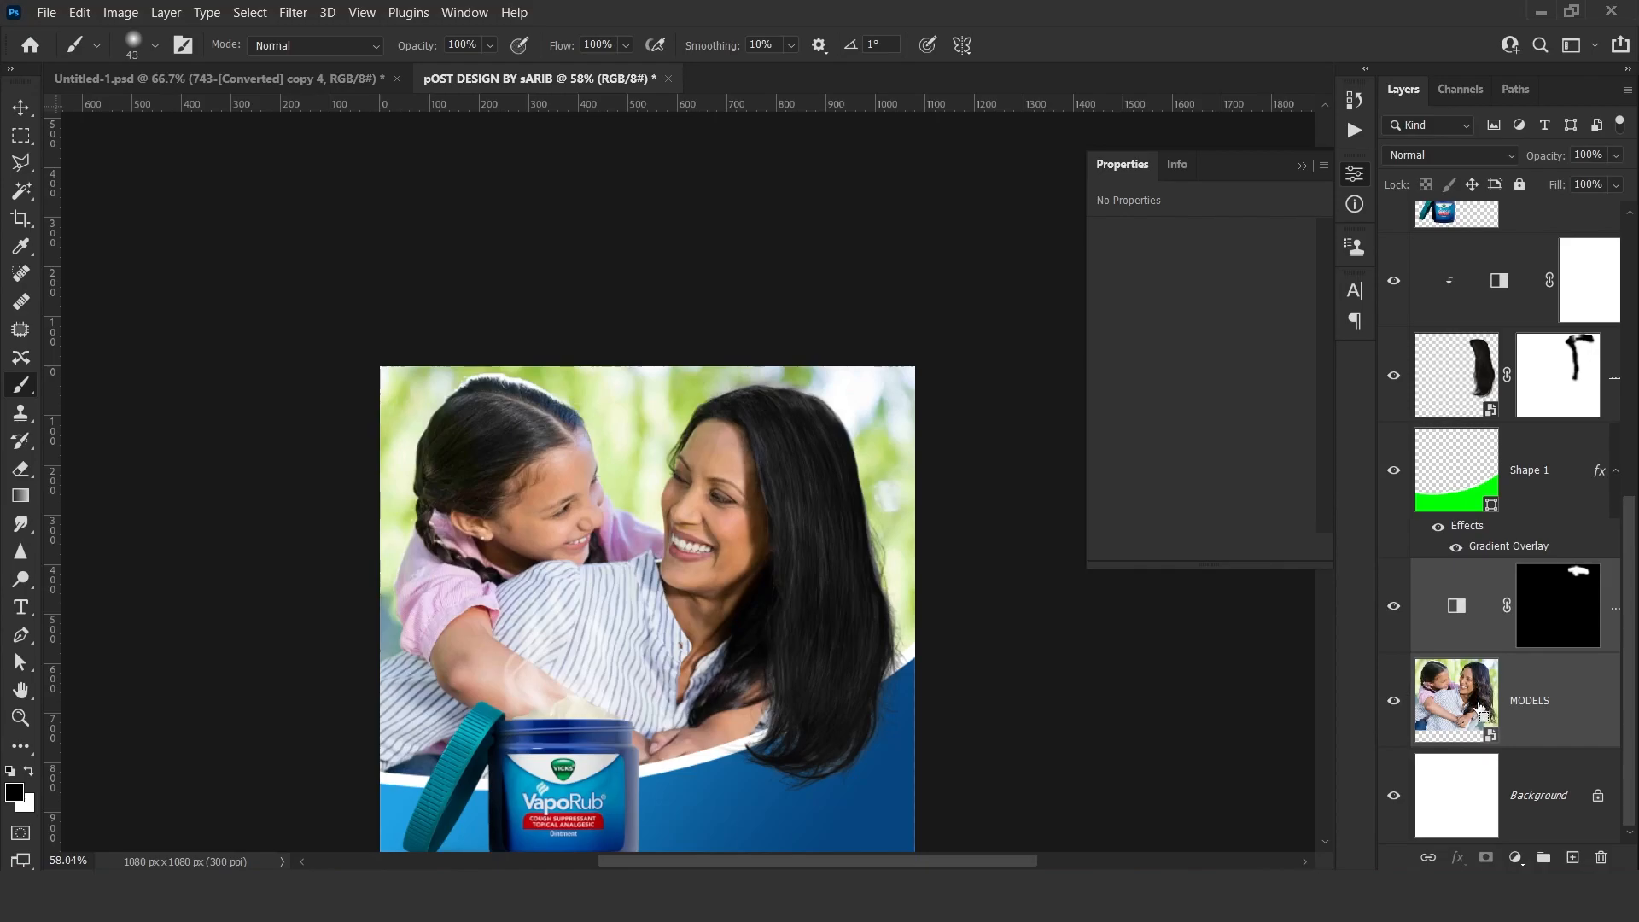
{"action": "key", "text": "ctrl+e"}
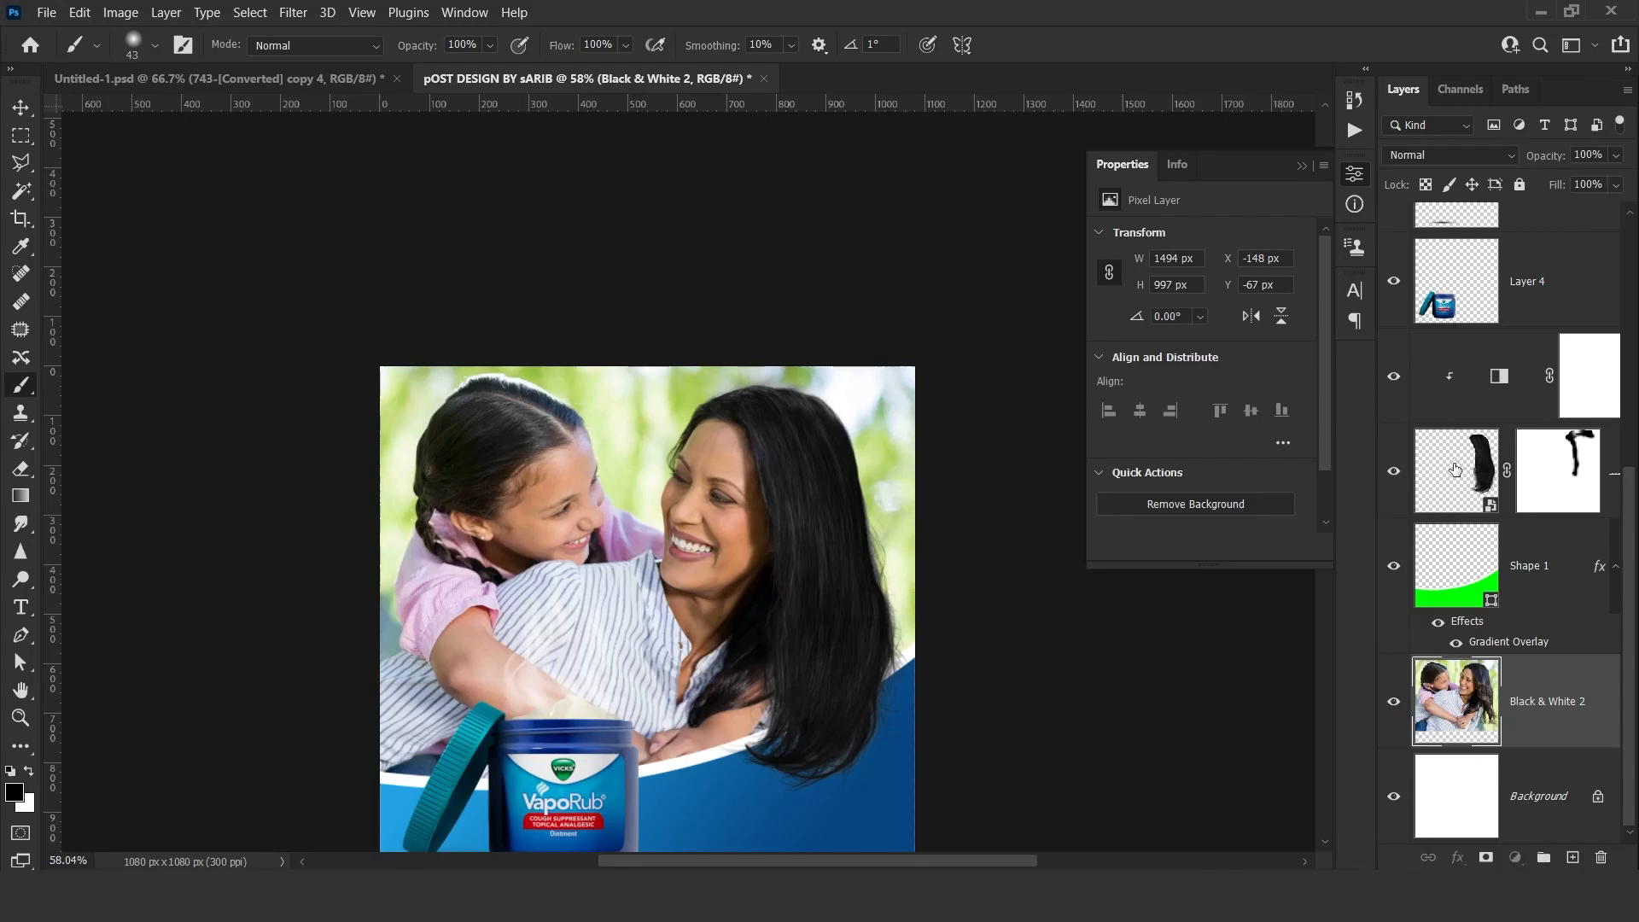
Merge the hair image with its clipped Black & White adjustment into one layer, and preview the design without the hair and family photo.
{"action": "left_click", "coordinate": [1456, 470]}
{"action": "scroll", "coordinate": [849, 426], "scroll_direction": "up", "scroll_amount": 4}
{"action": "left_click", "coordinate": [1485, 381], "text": "shift"}
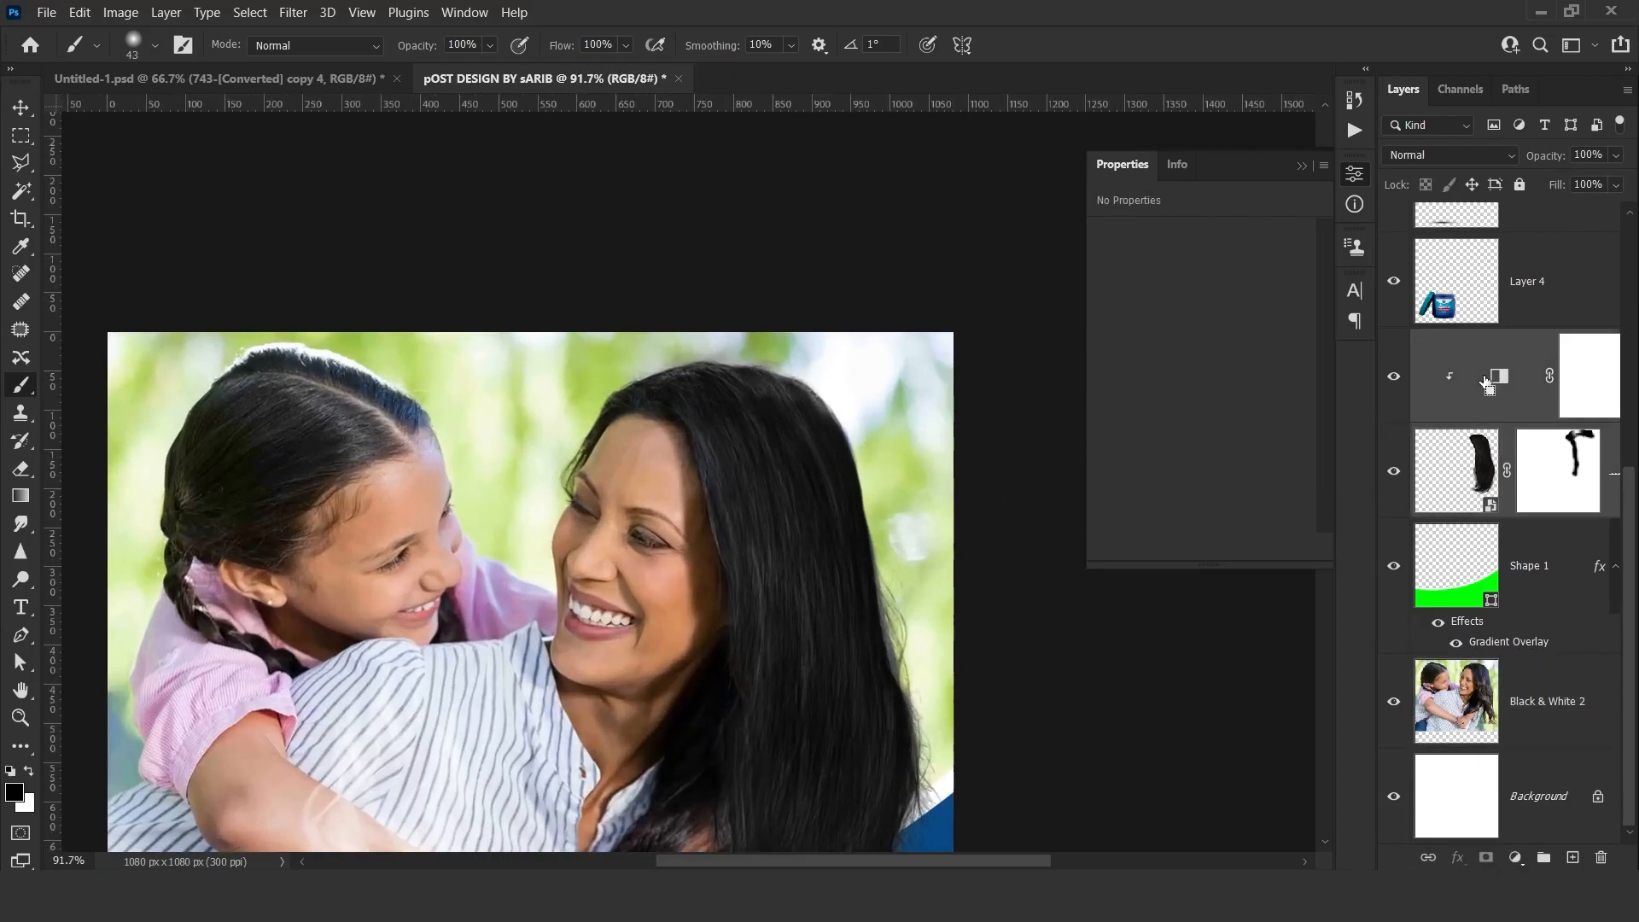
{"action": "key", "text": "ctrl+e"}
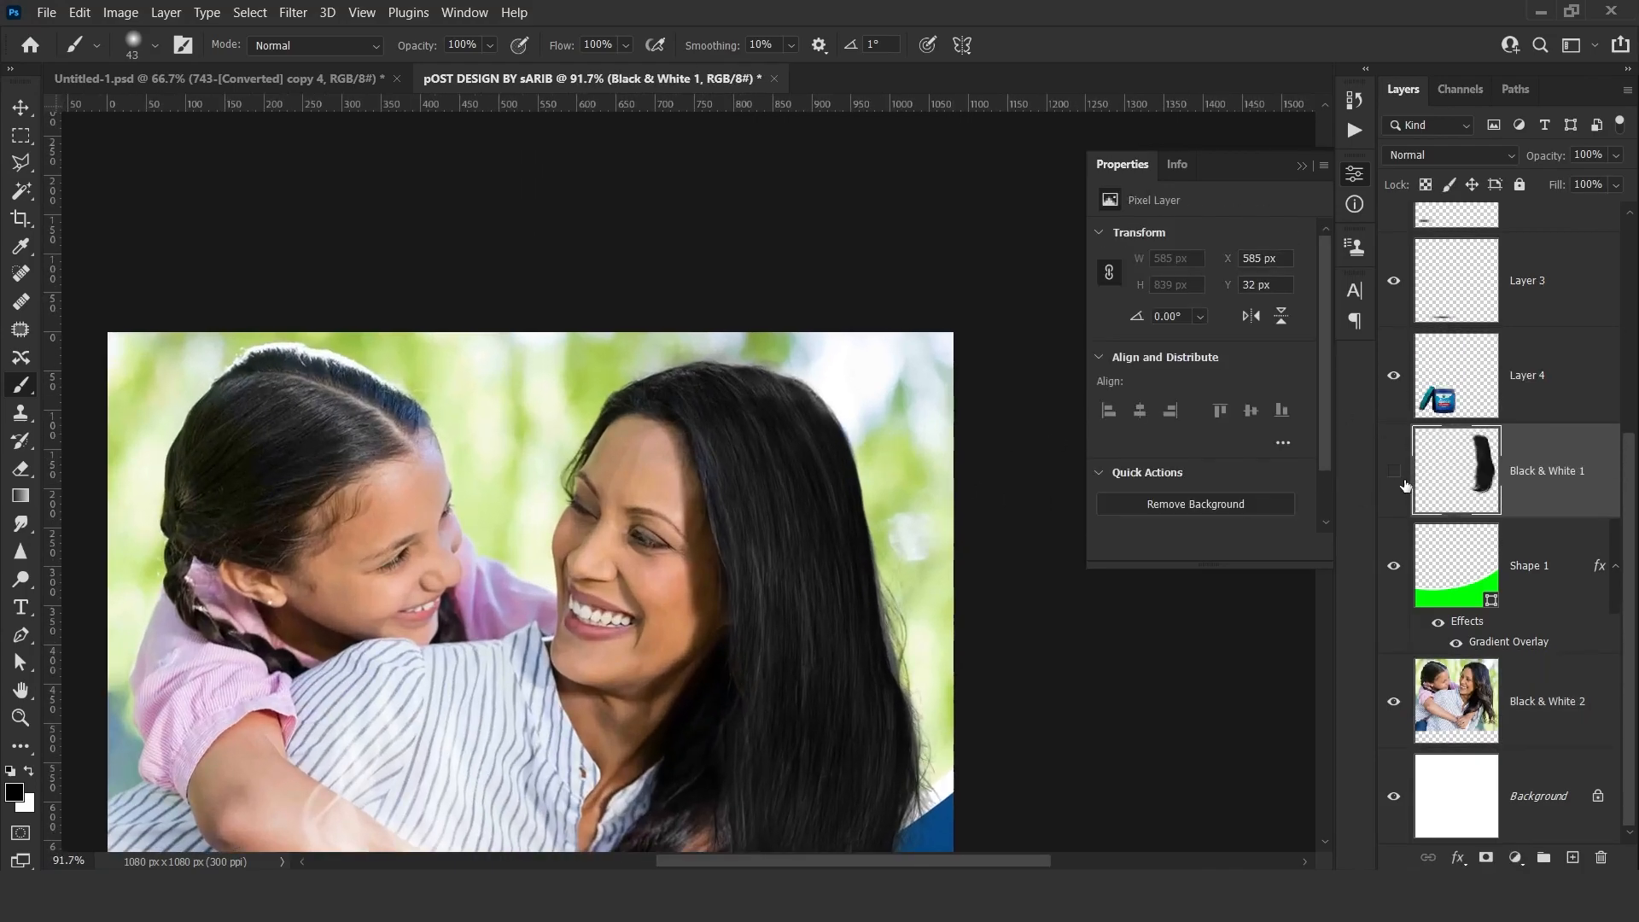
{"action": "left_click", "coordinate": [1397, 476]}
{"action": "left_click_drag", "start_coordinate": [871, 550], "coordinate": [853, 368]}
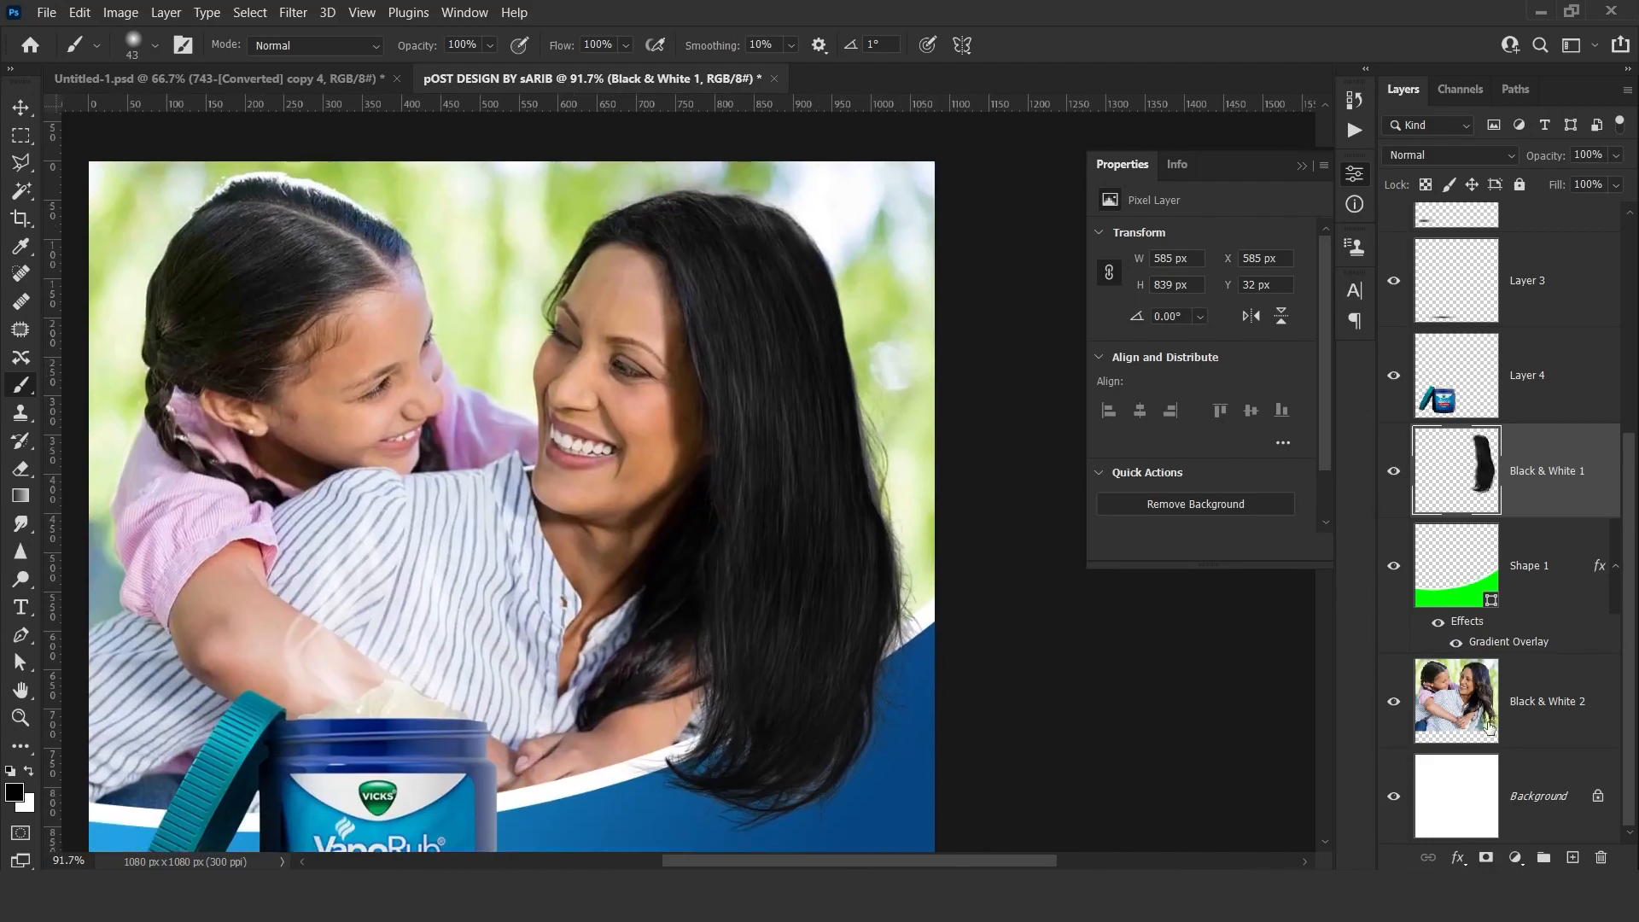
{"action": "left_click", "coordinate": [1394, 702]}
{"action": "left_click", "coordinate": [1394, 702]}
{"action": "scroll", "coordinate": [724, 490], "scroll_direction": "down", "scroll_amount": 5}
{"action": "left_click_drag", "start_coordinate": [717, 503], "coordinate": [757, 426]}
Add a Brightness/Contrast adjustment directly above the family photo layer and clip it to that photo.
{"action": "left_click", "coordinate": [1542, 708]}
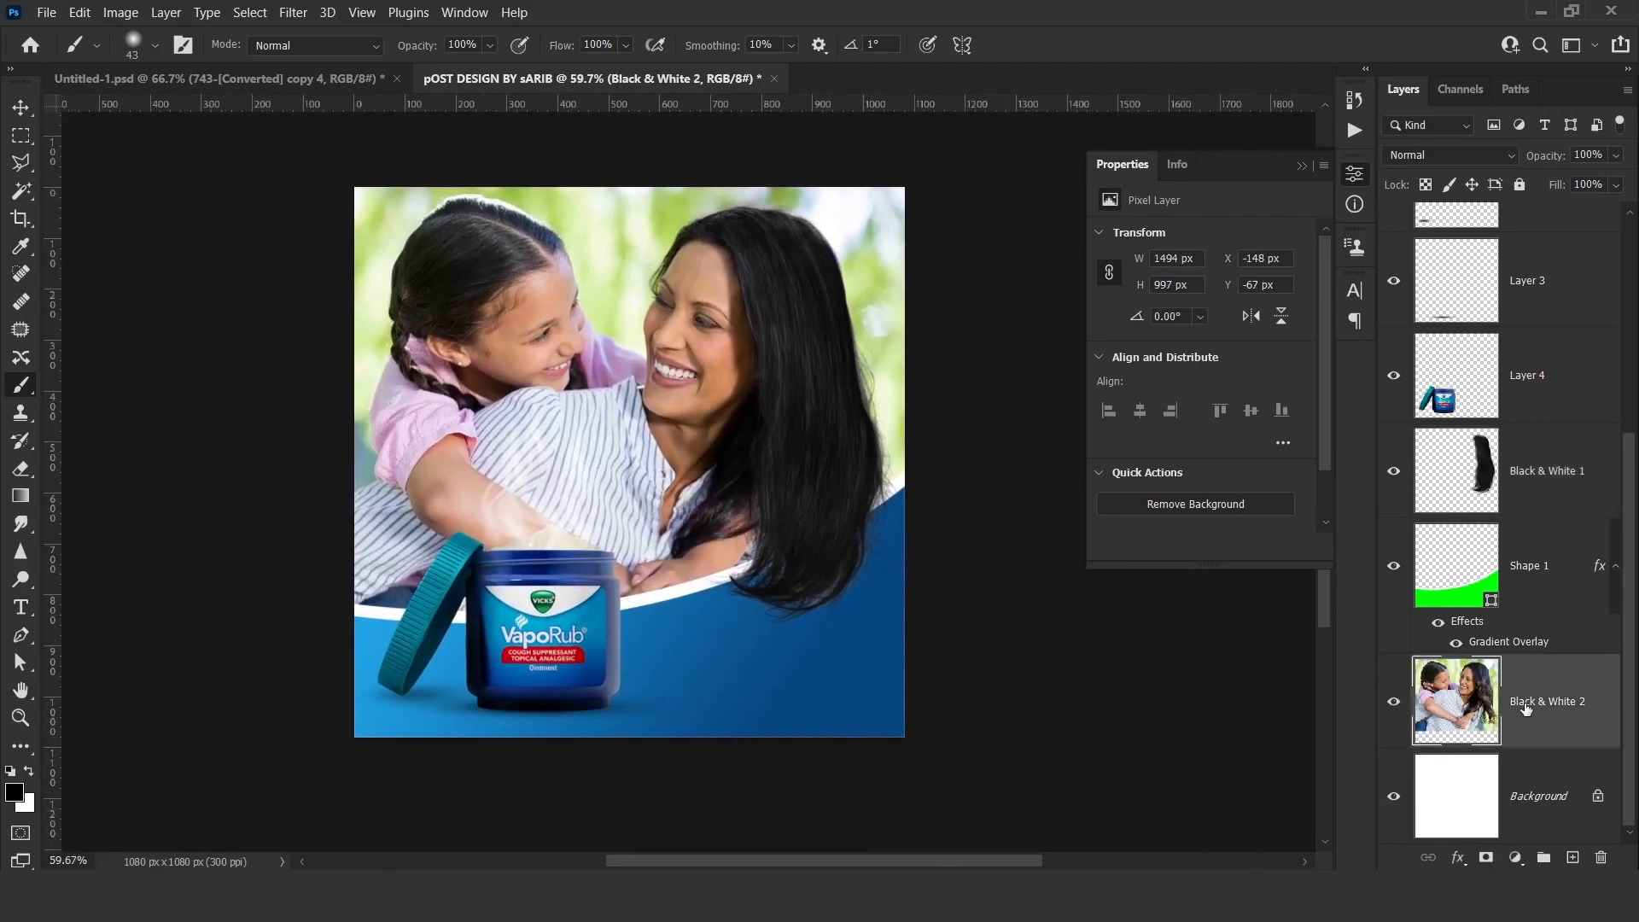
{"action": "left_click", "coordinate": [1400, 702]}
{"action": "left_click", "coordinate": [1397, 701]}
{"action": "left_click", "coordinate": [1516, 858]}
{"action": "left_click", "coordinate": [1512, 556]}
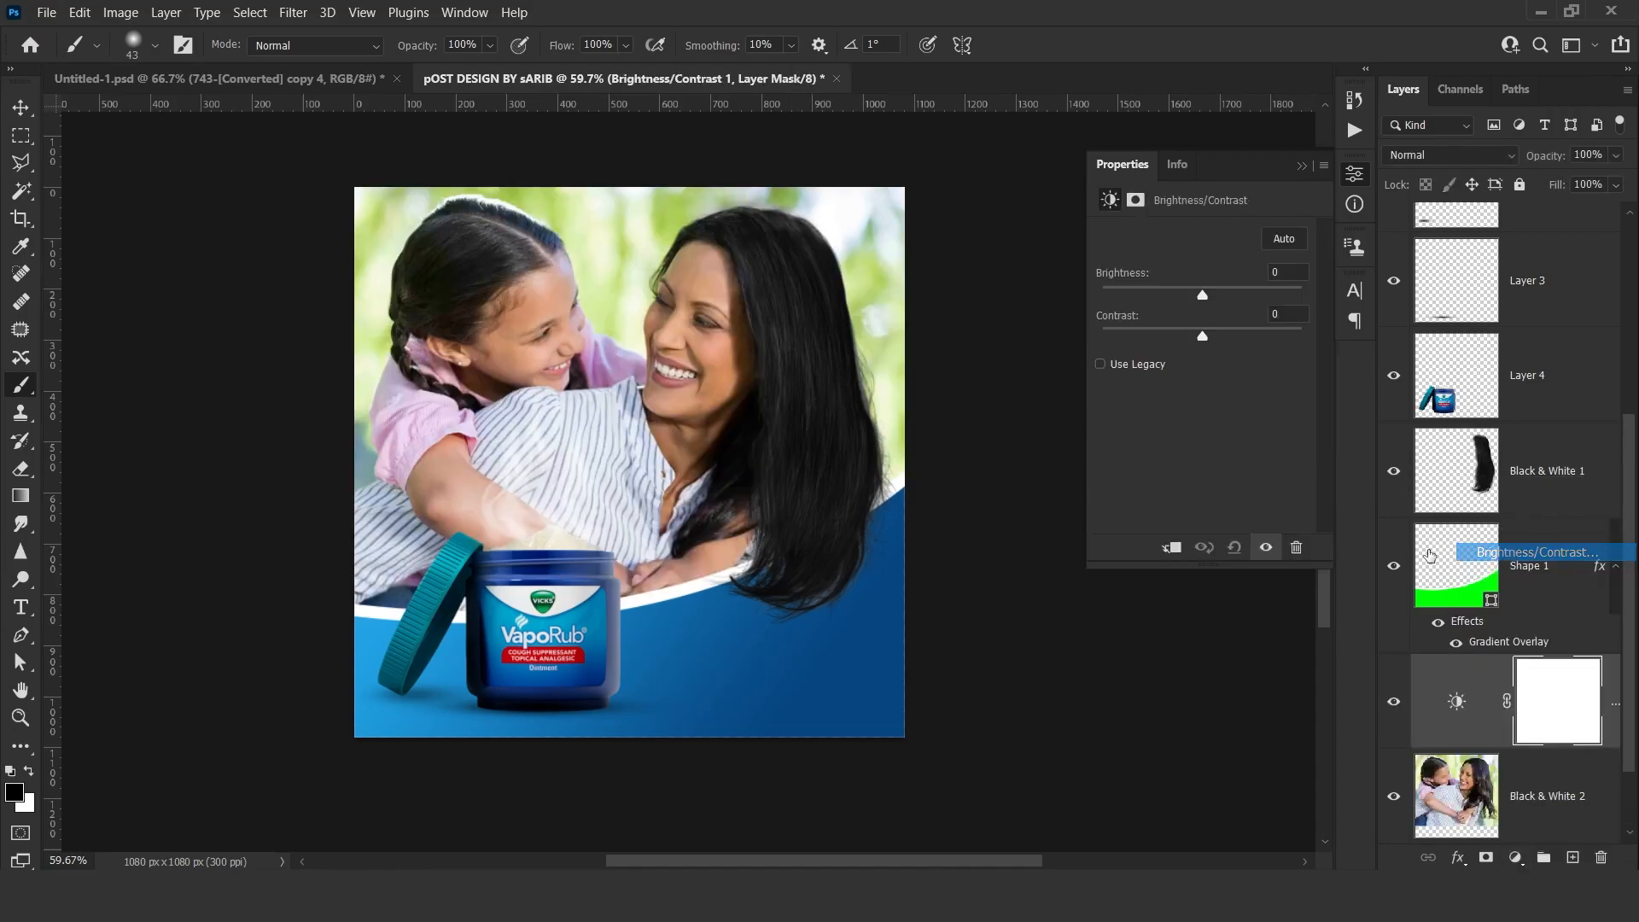
{"action": "left_click", "coordinate": [1173, 547]}
Set the family photo's brightness to -38 and contrast to 5.
{"action": "left_click_drag", "start_coordinate": [1200, 294], "coordinate": [1183, 294]}
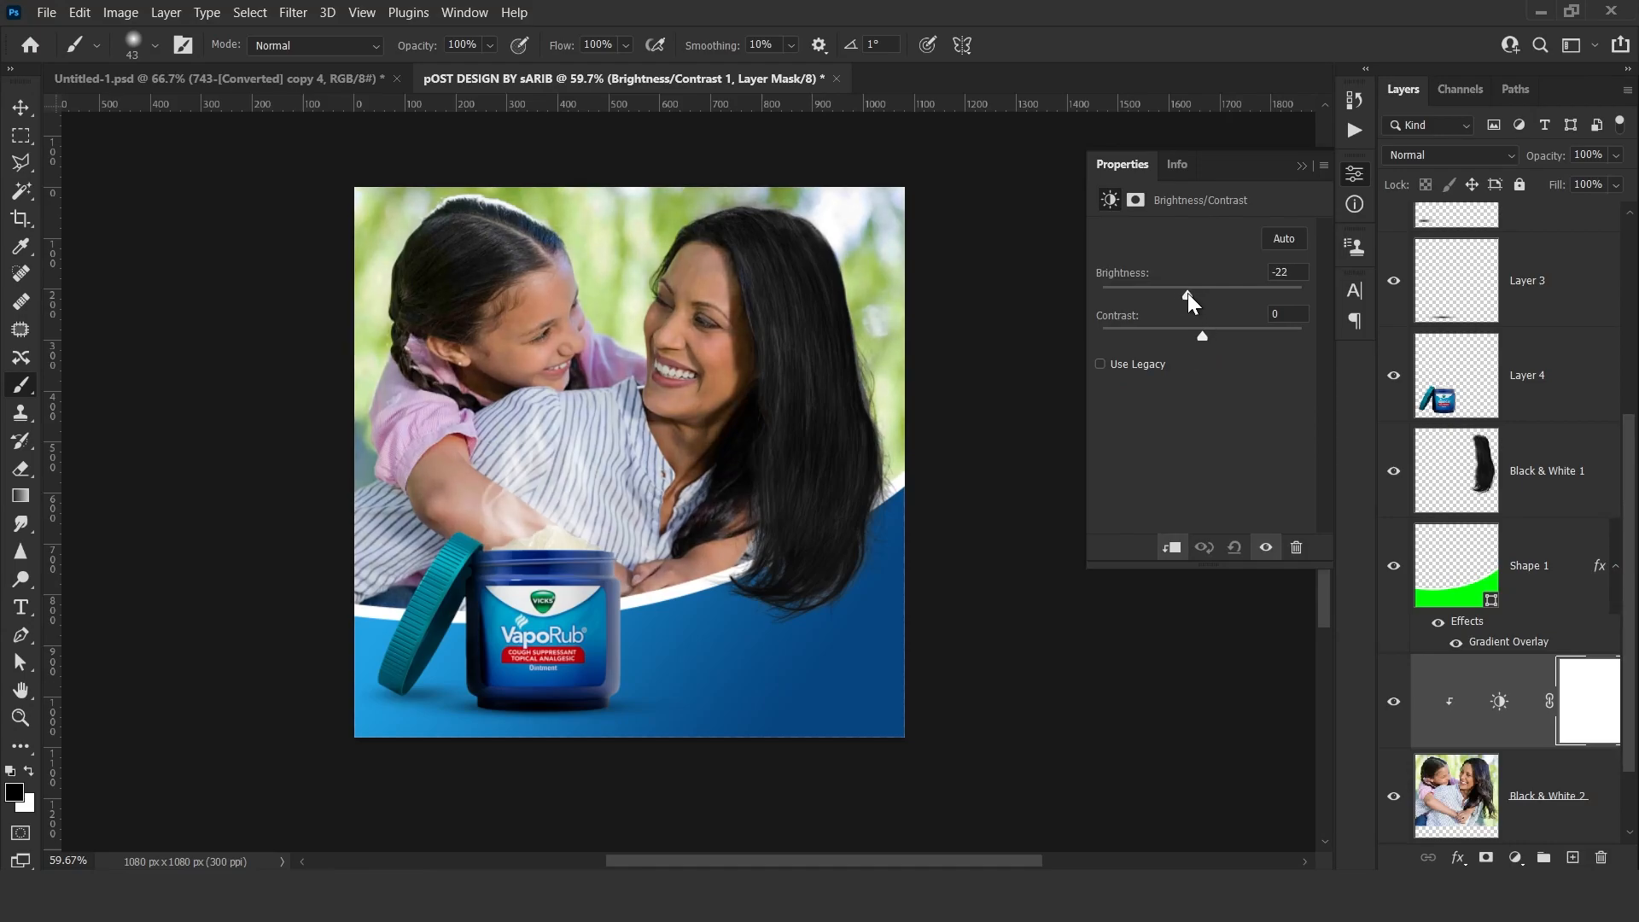
{"action": "scroll", "coordinate": [508, 490], "scroll_direction": "up", "scroll_amount": 4}
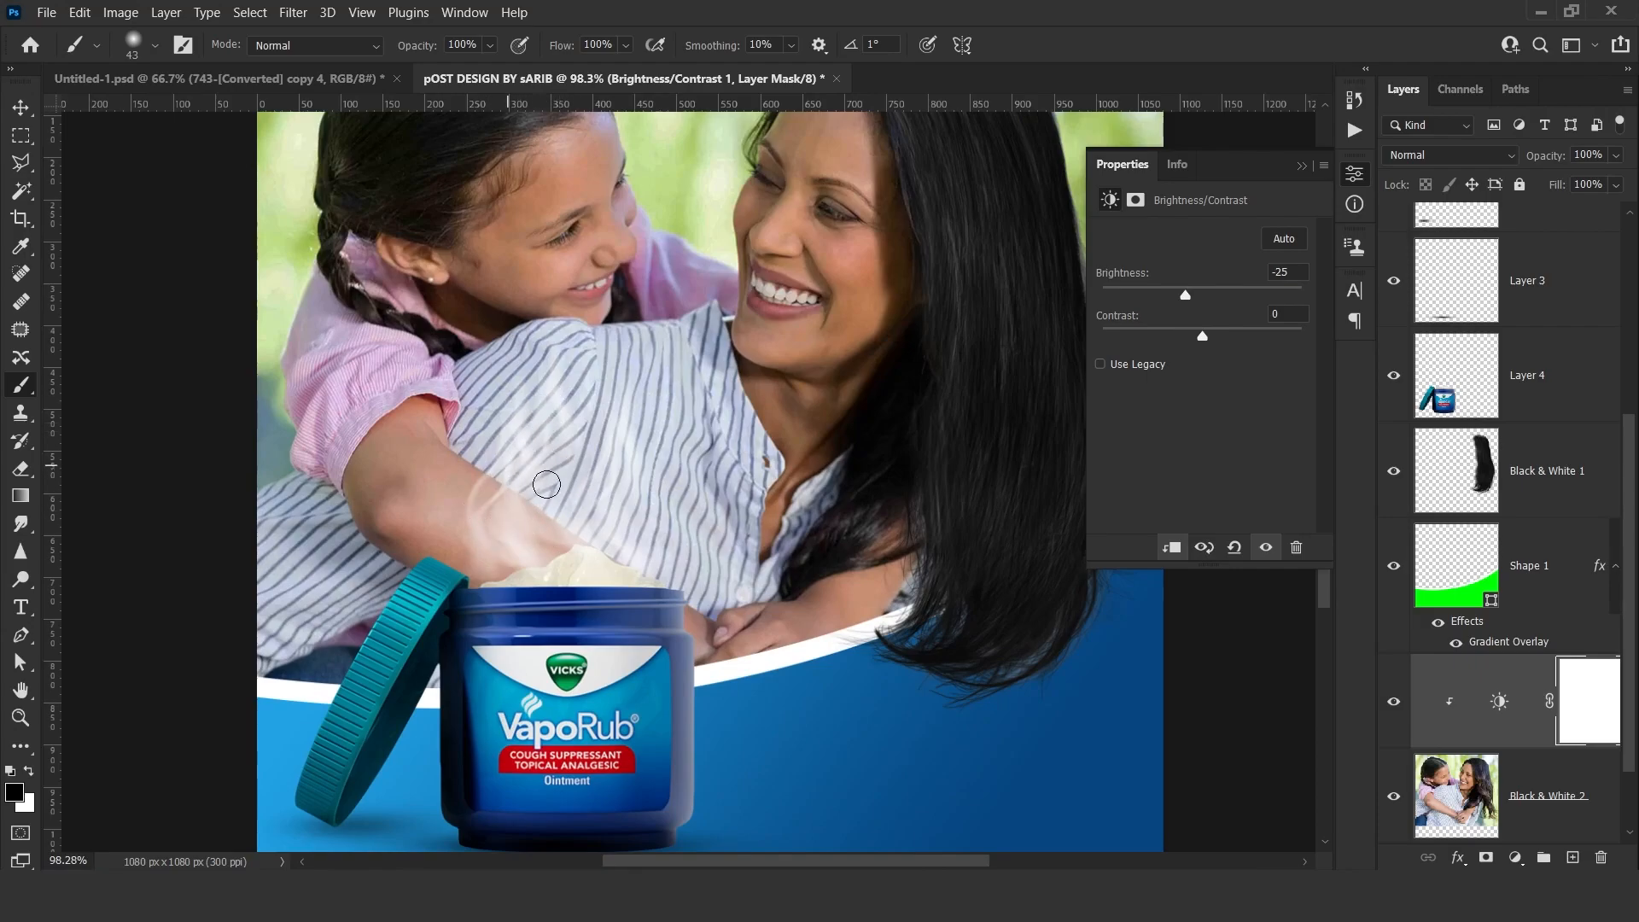
{"action": "scroll", "coordinate": [606, 397], "scroll_direction": "down", "scroll_amount": 3}
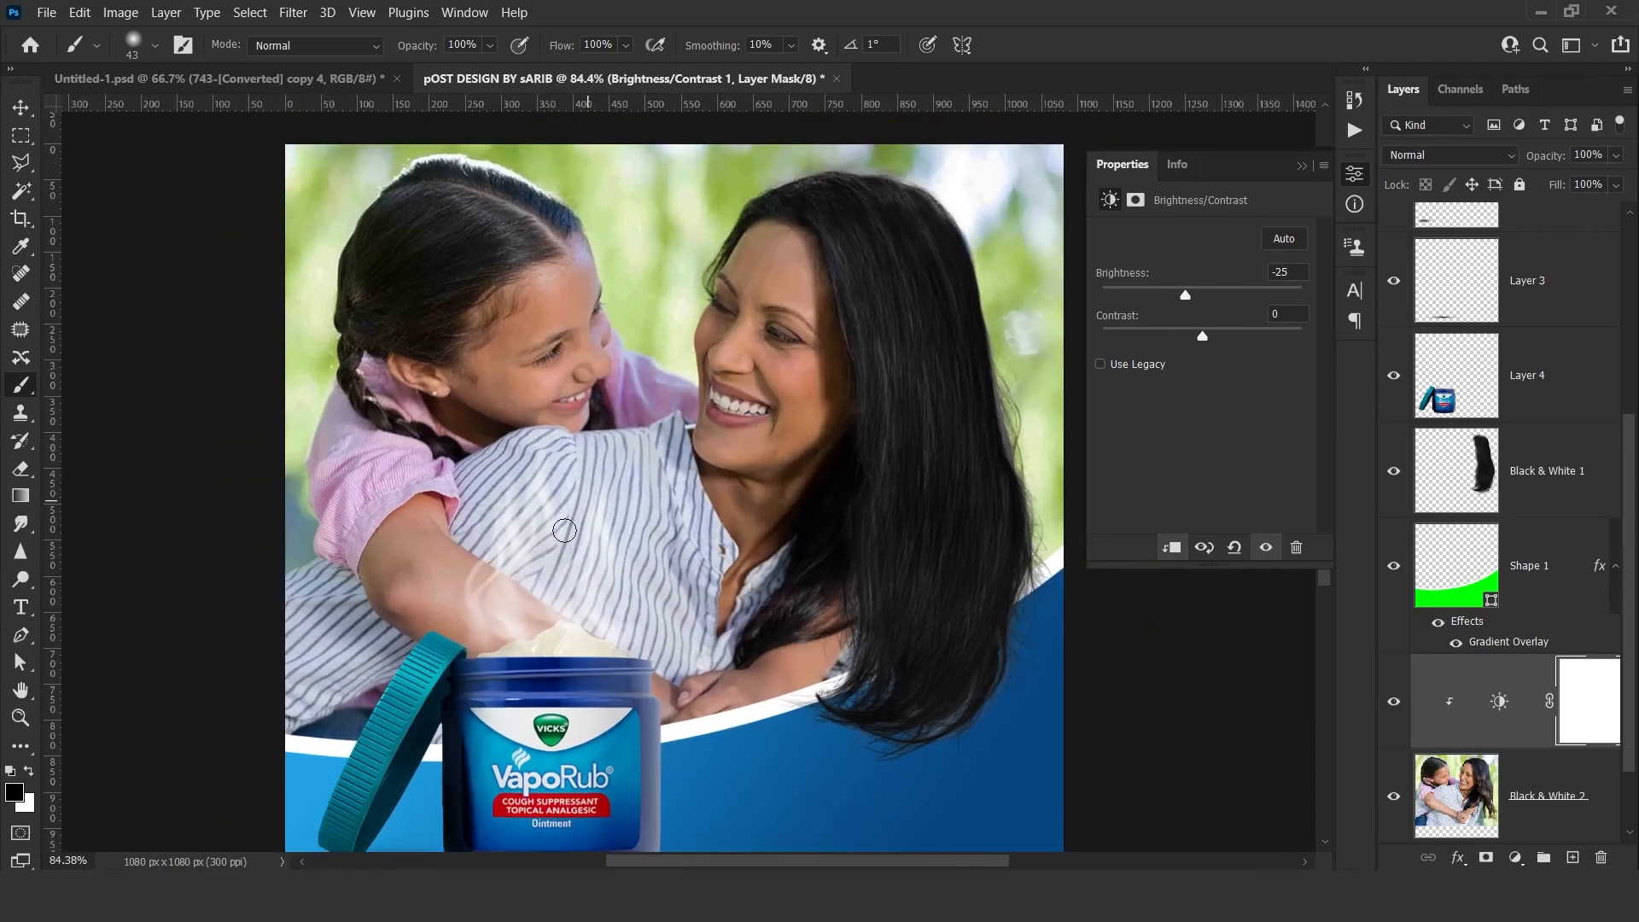
{"action": "left_click_drag", "start_coordinate": [1186, 301], "coordinate": [1205, 343]}
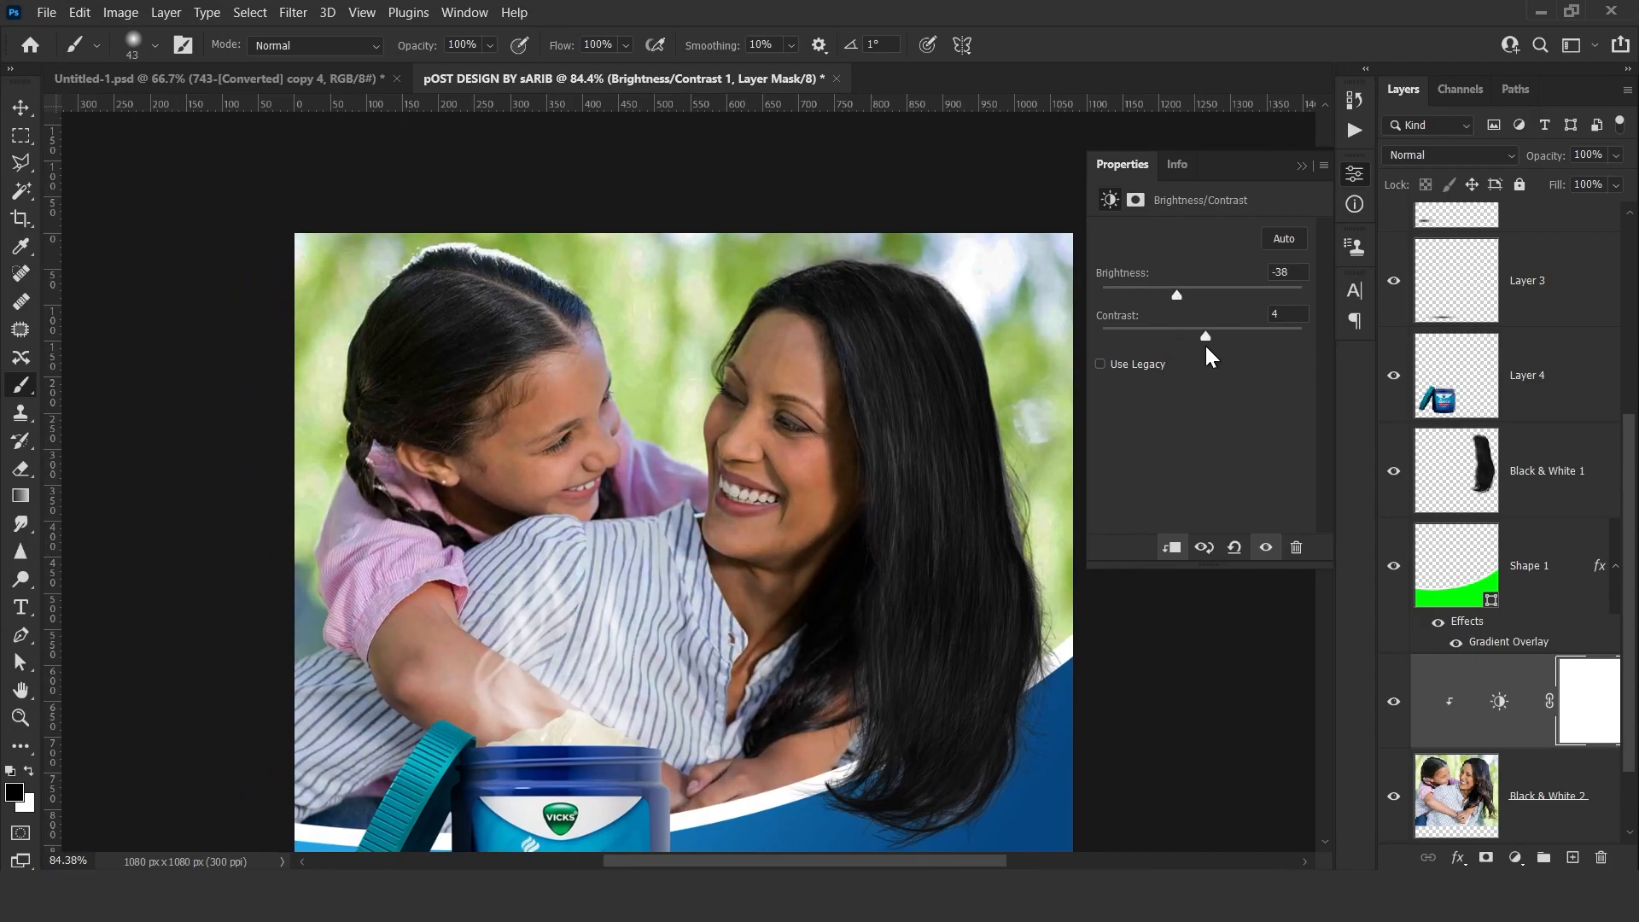
{"action": "scroll", "coordinate": [833, 513], "scroll_direction": "down", "scroll_amount": 2}
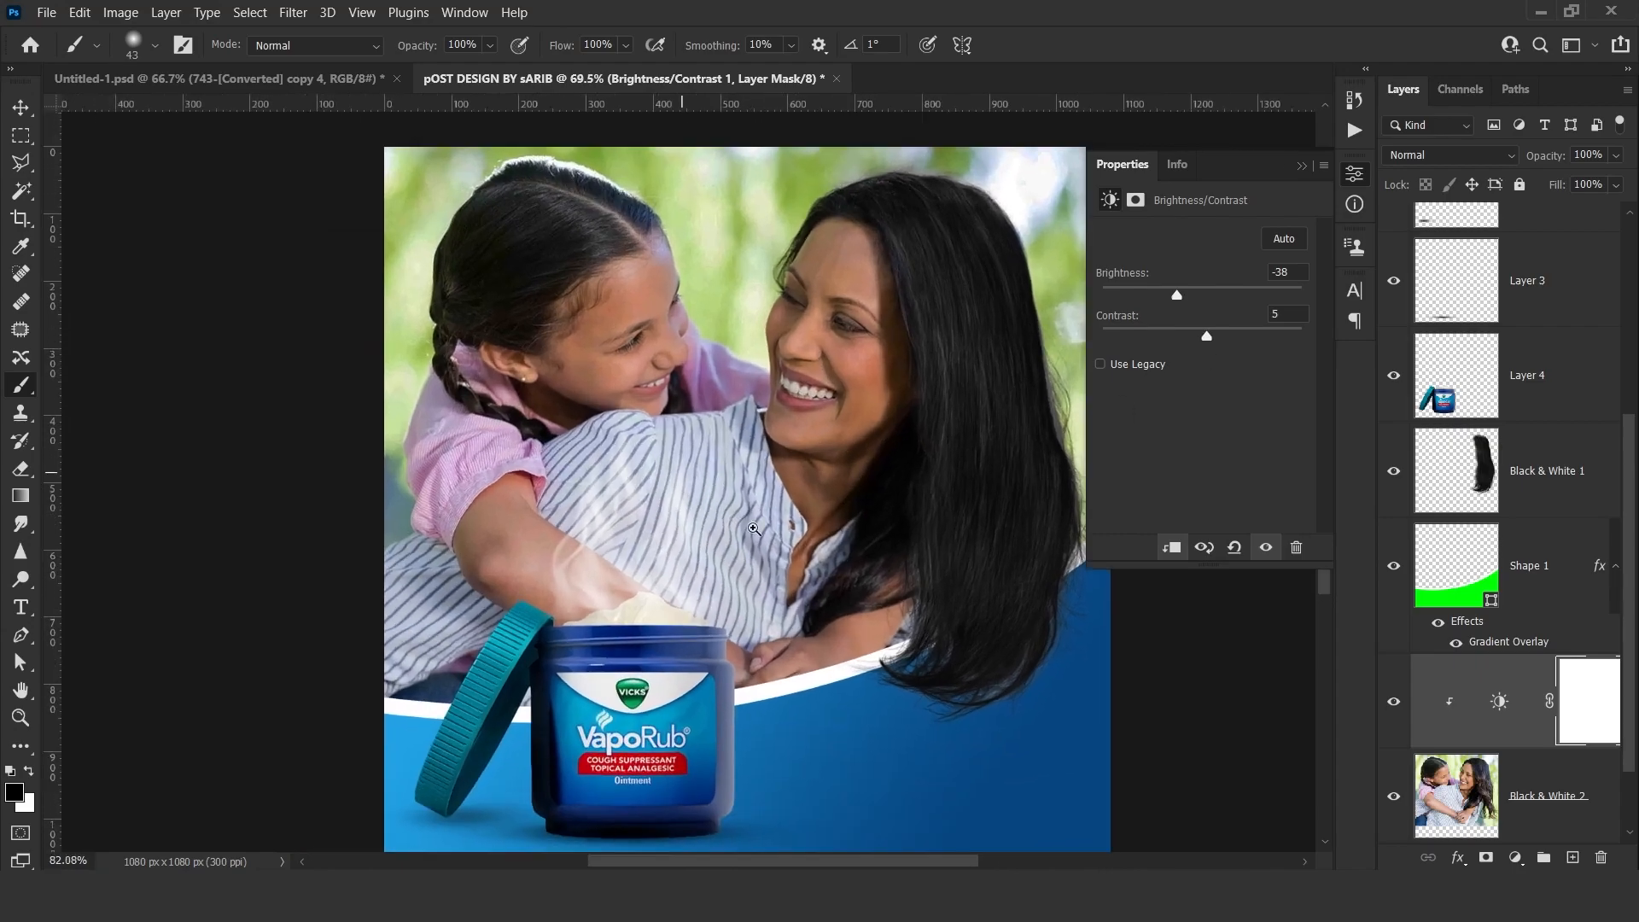
Scale down the three steam layers together and reposition them over the ointment at the jar's opening.
{"action": "scroll", "coordinate": [696, 547], "scroll_direction": "up", "scroll_amount": 3}
{"action": "key", "text": "v"}
{"action": "left_click", "coordinate": [507, 648]}
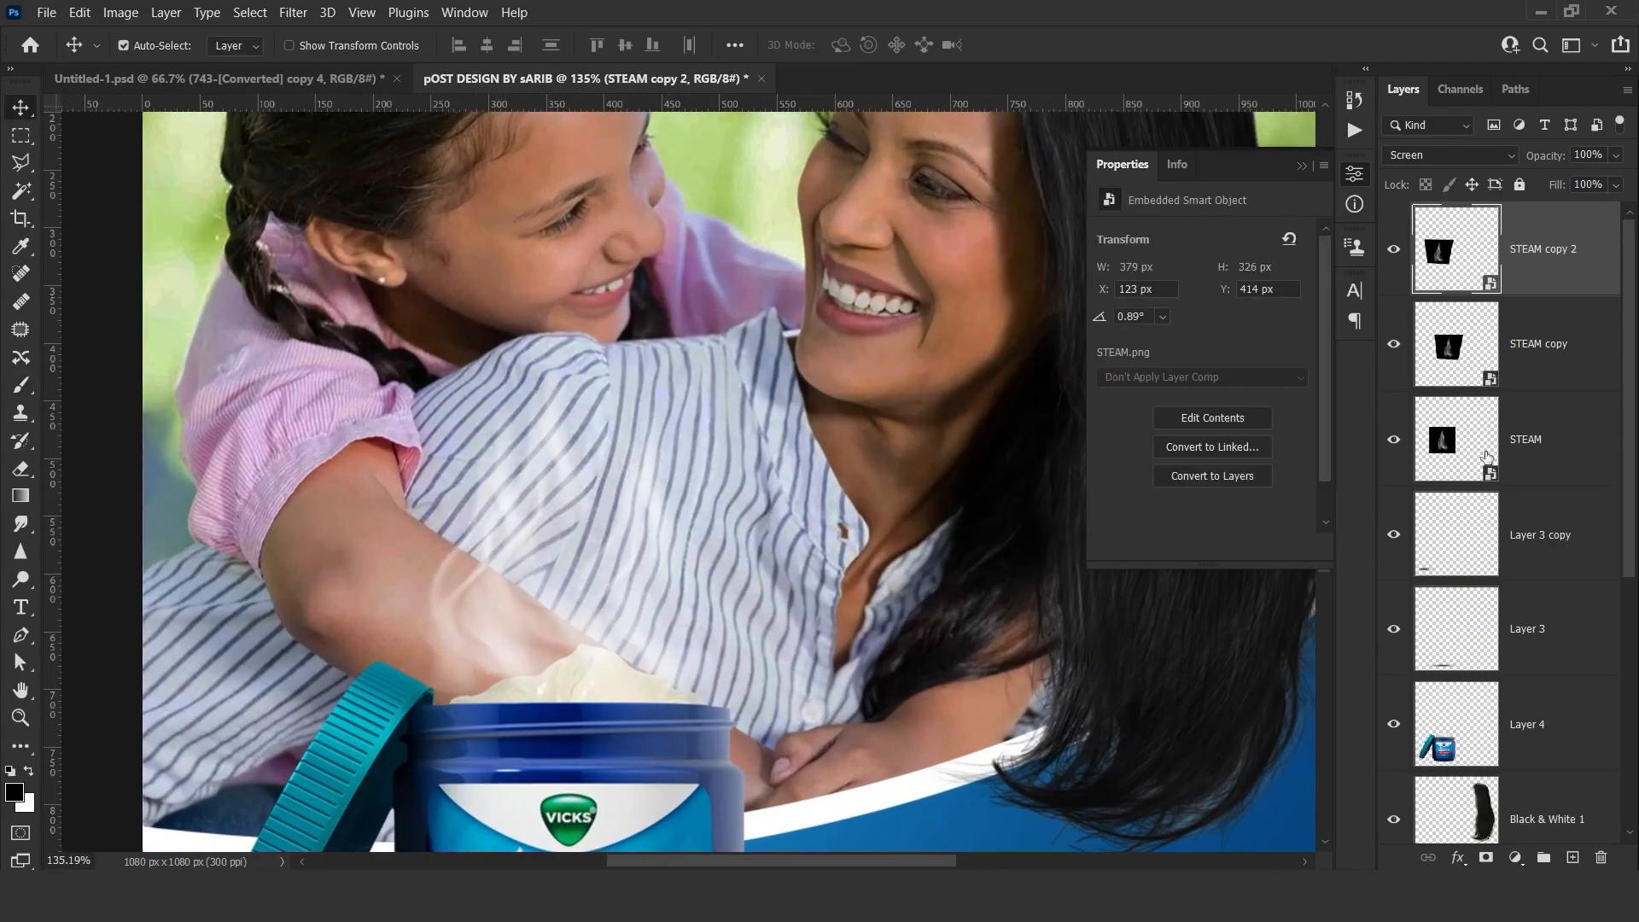
{"action": "left_click", "coordinate": [1541, 436], "text": "shift"}
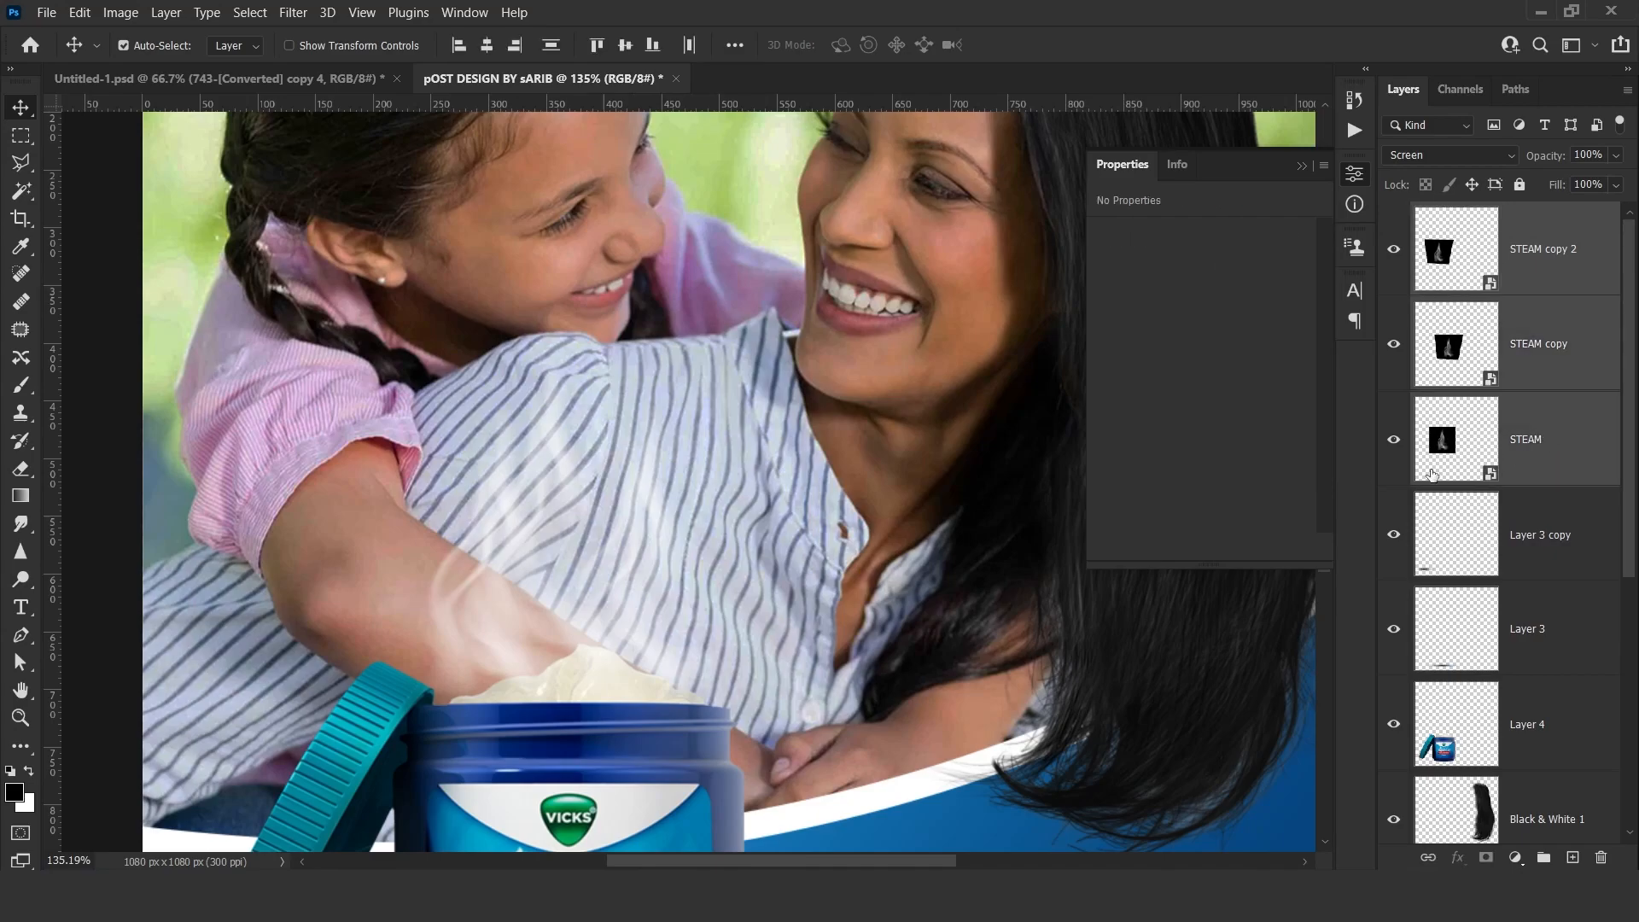
{"action": "key", "text": "ctrl+t"}
{"action": "left_click_drag", "start_coordinate": [875, 331], "coordinate": [778, 398]}
{"action": "left_click_drag", "start_coordinate": [644, 523], "coordinate": [560, 656]}
{"action": "key", "text": "Return"}
{"action": "scroll", "coordinate": [596, 615], "scroll_direction": "down", "scroll_amount": 3}
{"action": "scroll", "coordinate": [509, 563], "scroll_direction": "up", "scroll_amount": 3}
Fine-tune the positions of the individual steam layers above the jar, and compare the design with the reference in Untitled-1.psd.
{"action": "left_click", "coordinate": [1540, 362]}
{"action": "left_click_drag", "start_coordinate": [660, 546], "coordinate": [673, 549]}
{"action": "left_click_drag", "start_coordinate": [546, 521], "coordinate": [564, 524]}
{"action": "left_click_drag", "start_coordinate": [697, 611], "coordinate": [649, 507]}
{"action": "scroll", "coordinate": [557, 541], "scroll_direction": "down", "scroll_amount": 3}
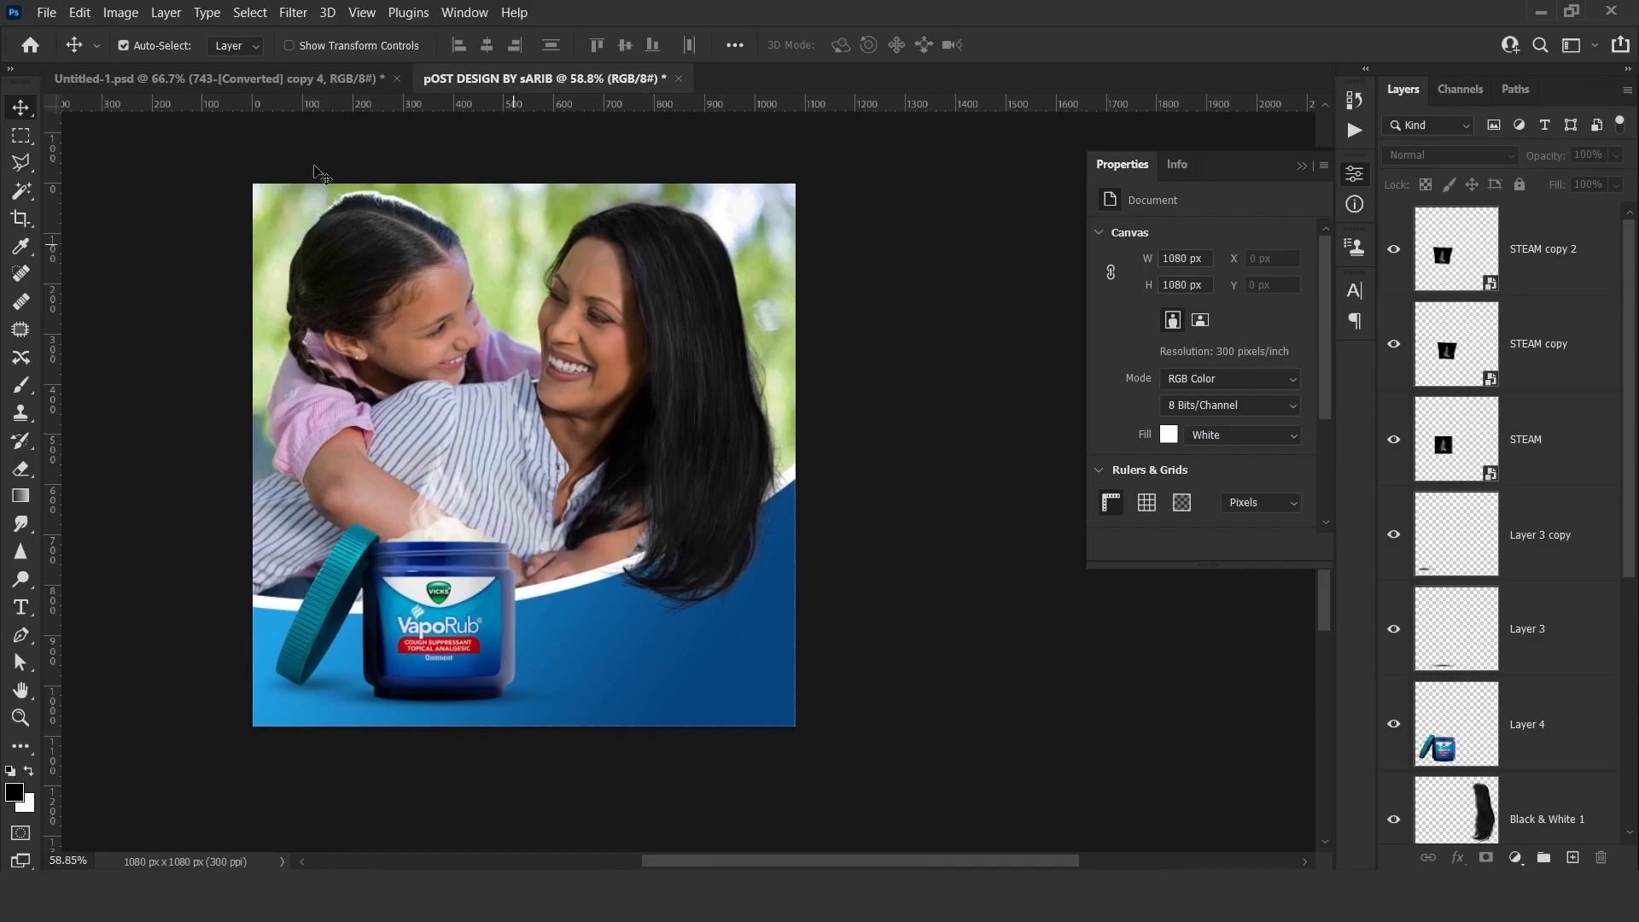
{"action": "left_click", "coordinate": [244, 81]}
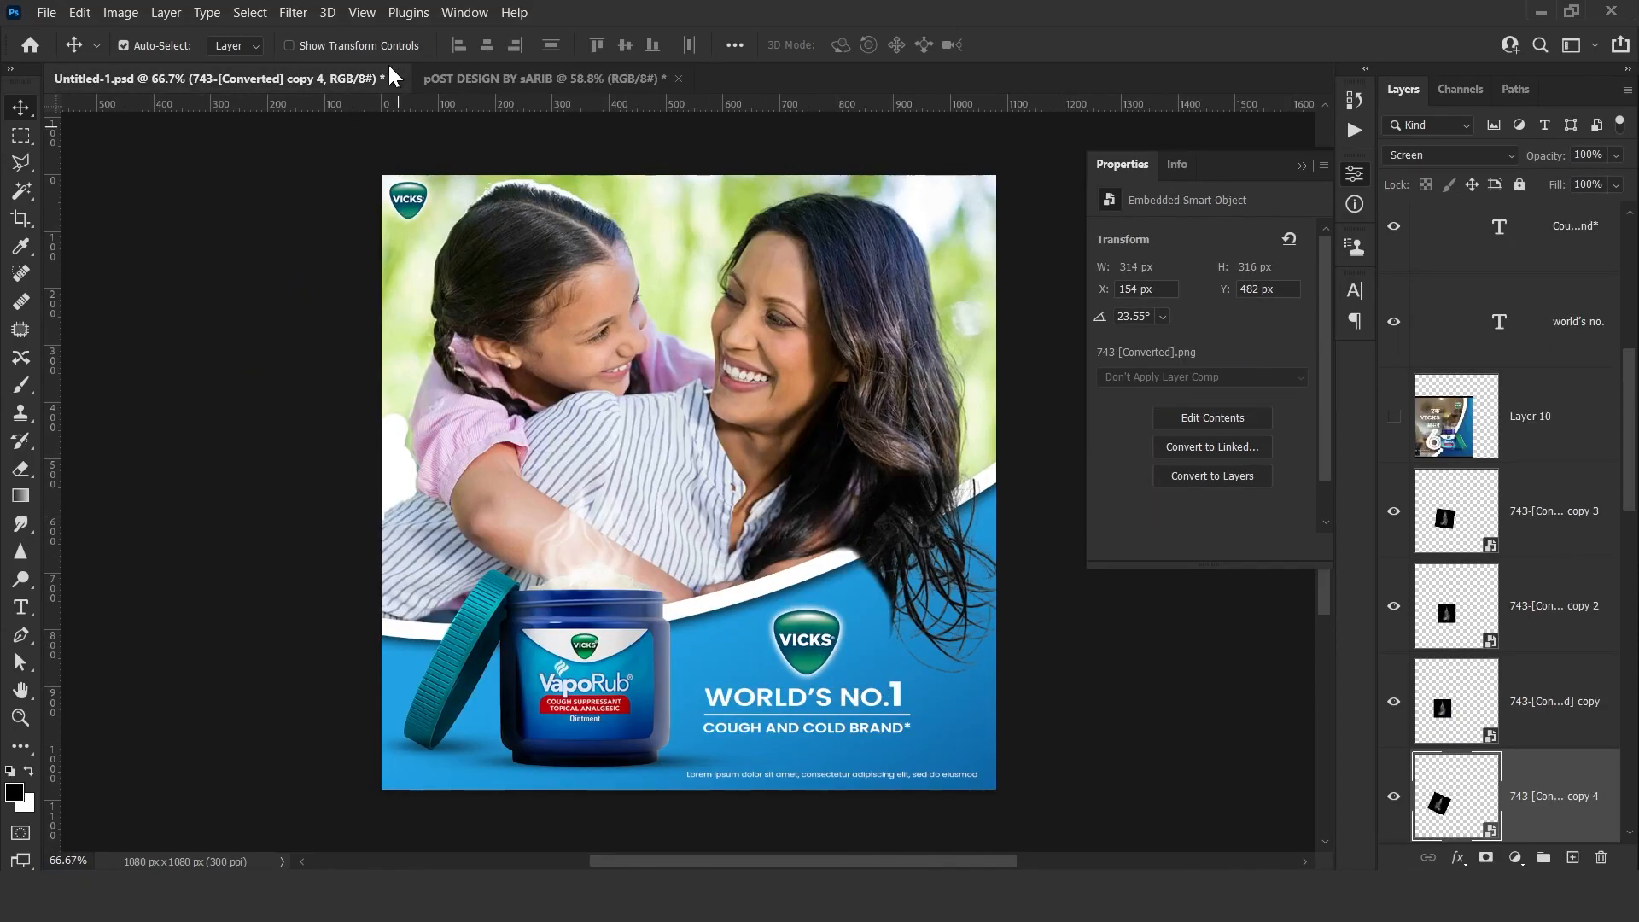
{"action": "left_click", "coordinate": [532, 79]}
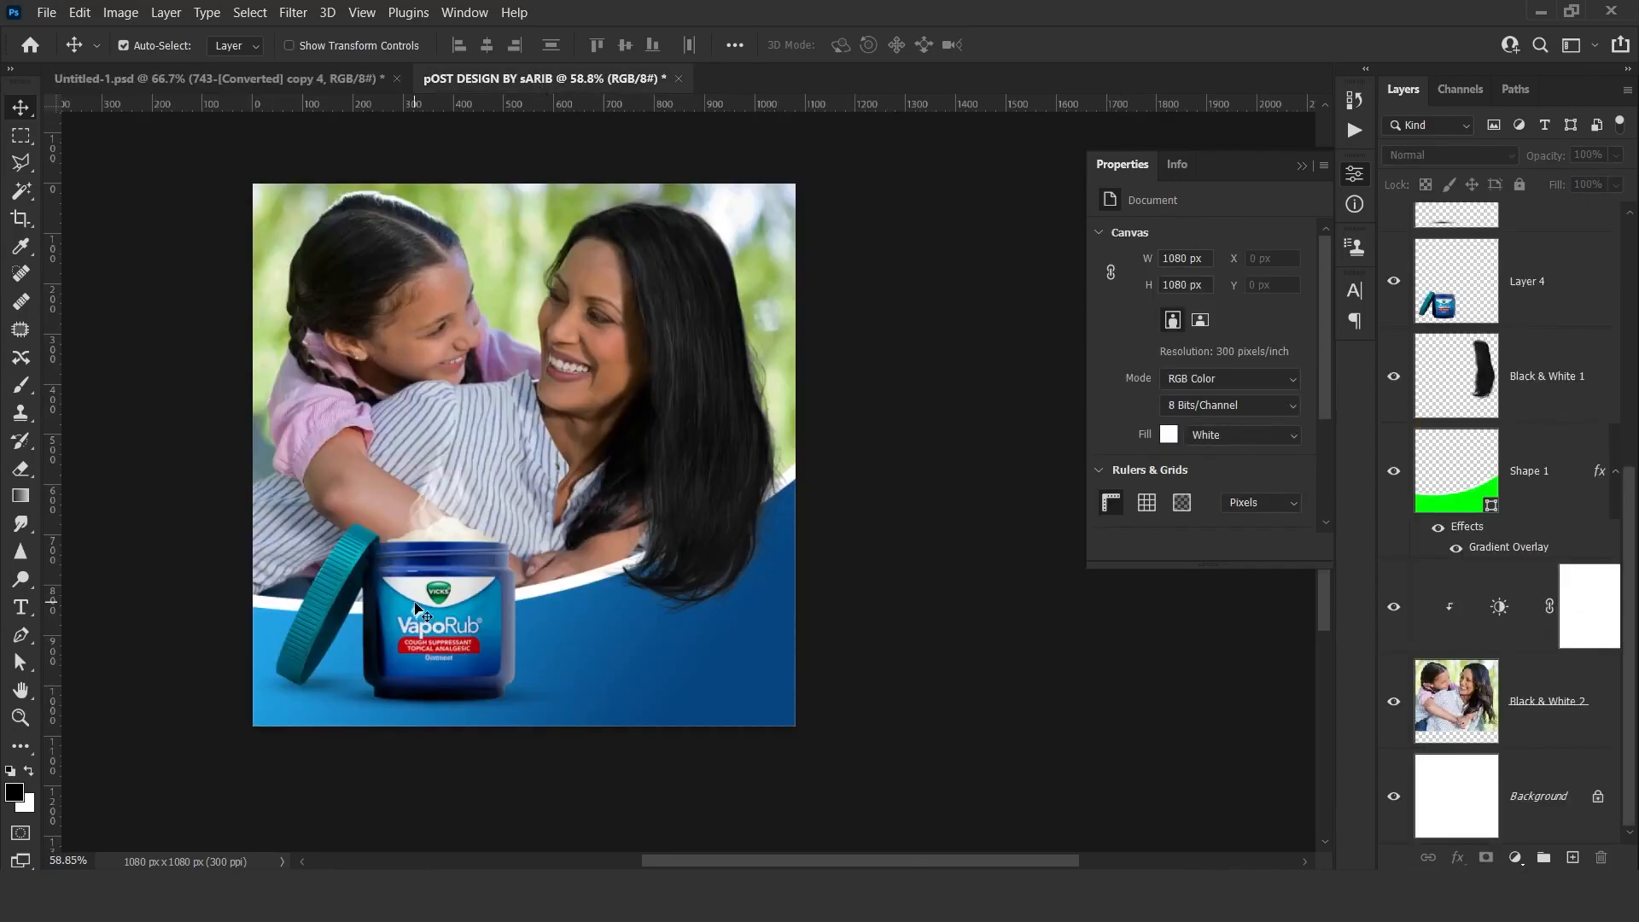
Select the family photo and hair layers together and move them slightly up.
{"action": "left_click_drag", "start_coordinate": [549, 373], "coordinate": [622, 353]}
{"action": "left_click_drag", "start_coordinate": [258, 144], "coordinate": [944, 411]}
{"action": "left_click_drag", "start_coordinate": [939, 298], "coordinate": [941, 283]}
Raise the blue curved shape and extend its lower edge down past the bottom of the canvas.
{"action": "left_click", "coordinate": [750, 659], "text": "ctrl"}
{"action": "left_click_drag", "start_coordinate": [965, 394], "coordinate": [968, 350]}
{"action": "key", "text": "a"}
{"action": "left_click_drag", "start_coordinate": [902, 695], "coordinate": [902, 732]}
{"action": "key", "text": "Return"}
{"action": "key", "text": "v"}
Select the family photo and hair layers together and nudge them down in three large steps.
{"action": "left_click_drag", "start_coordinate": [253, 150], "coordinate": [984, 294]}
{"action": "key", "text": "shift+Down"}
{"action": "key", "text": "shift+Down"}
{"action": "key", "text": "shift+Down"}
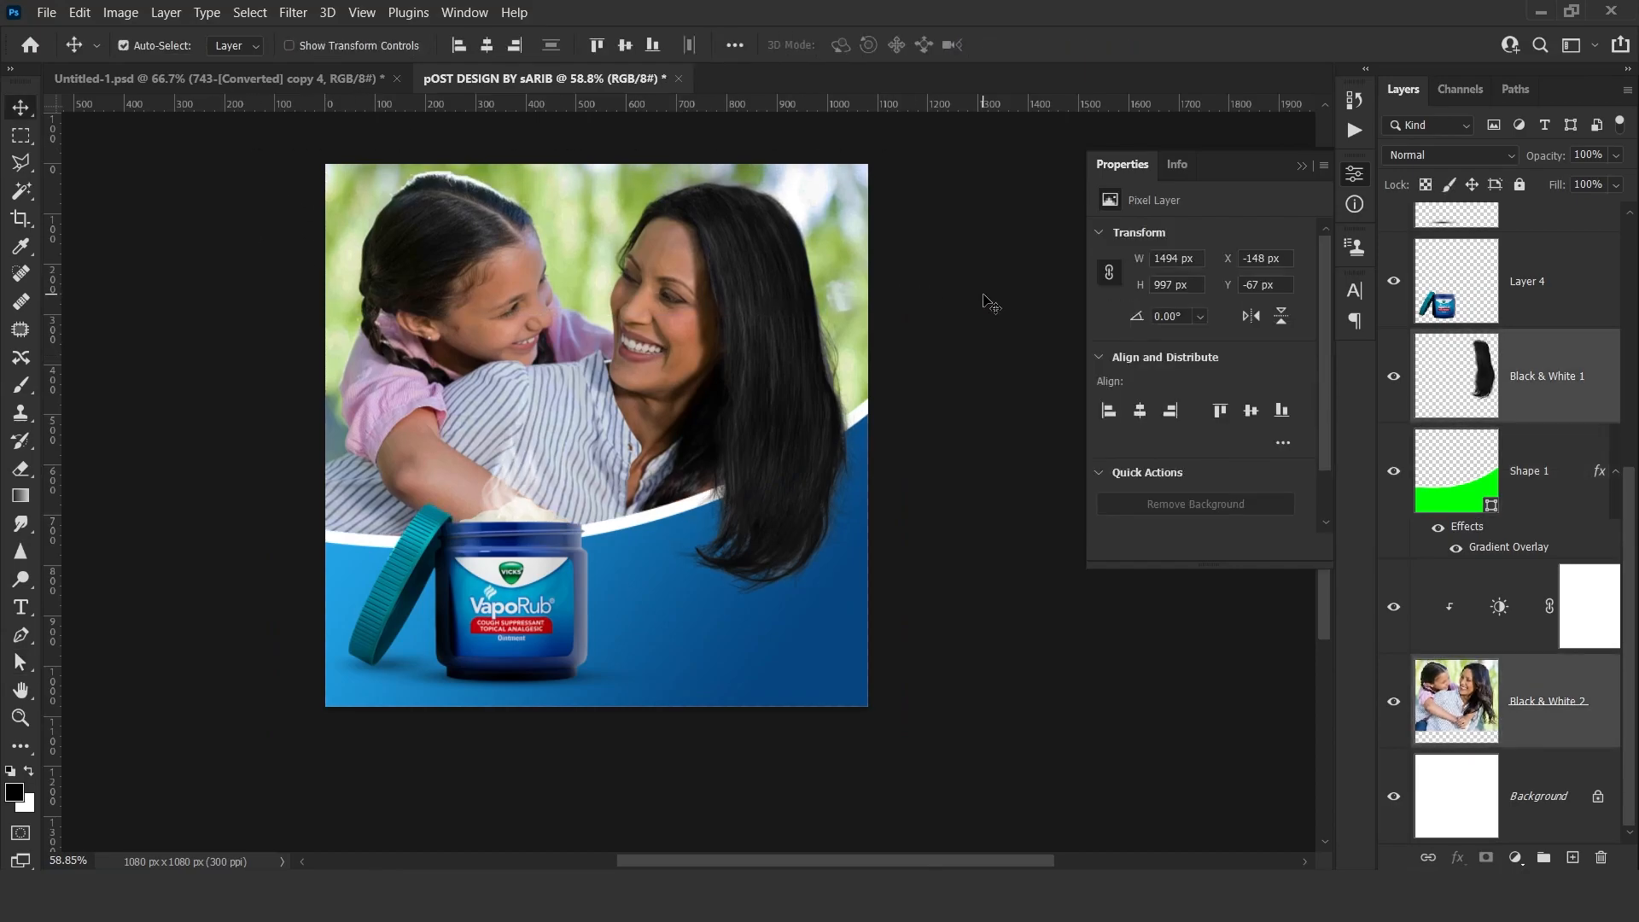
Scale the hair layer to about 92% and shift it about 34 px to the right.
{"action": "left_click", "coordinate": [775, 455]}
{"action": "scroll", "coordinate": [774, 455], "scroll_direction": "down", "scroll_amount": 1}
{"action": "key", "text": "ctrl+t"}
{"action": "left_click_drag", "start_coordinate": [824, 624], "coordinate": [801, 591]}
{"action": "left_click_drag", "start_coordinate": [729, 344], "coordinate": [747, 344]}
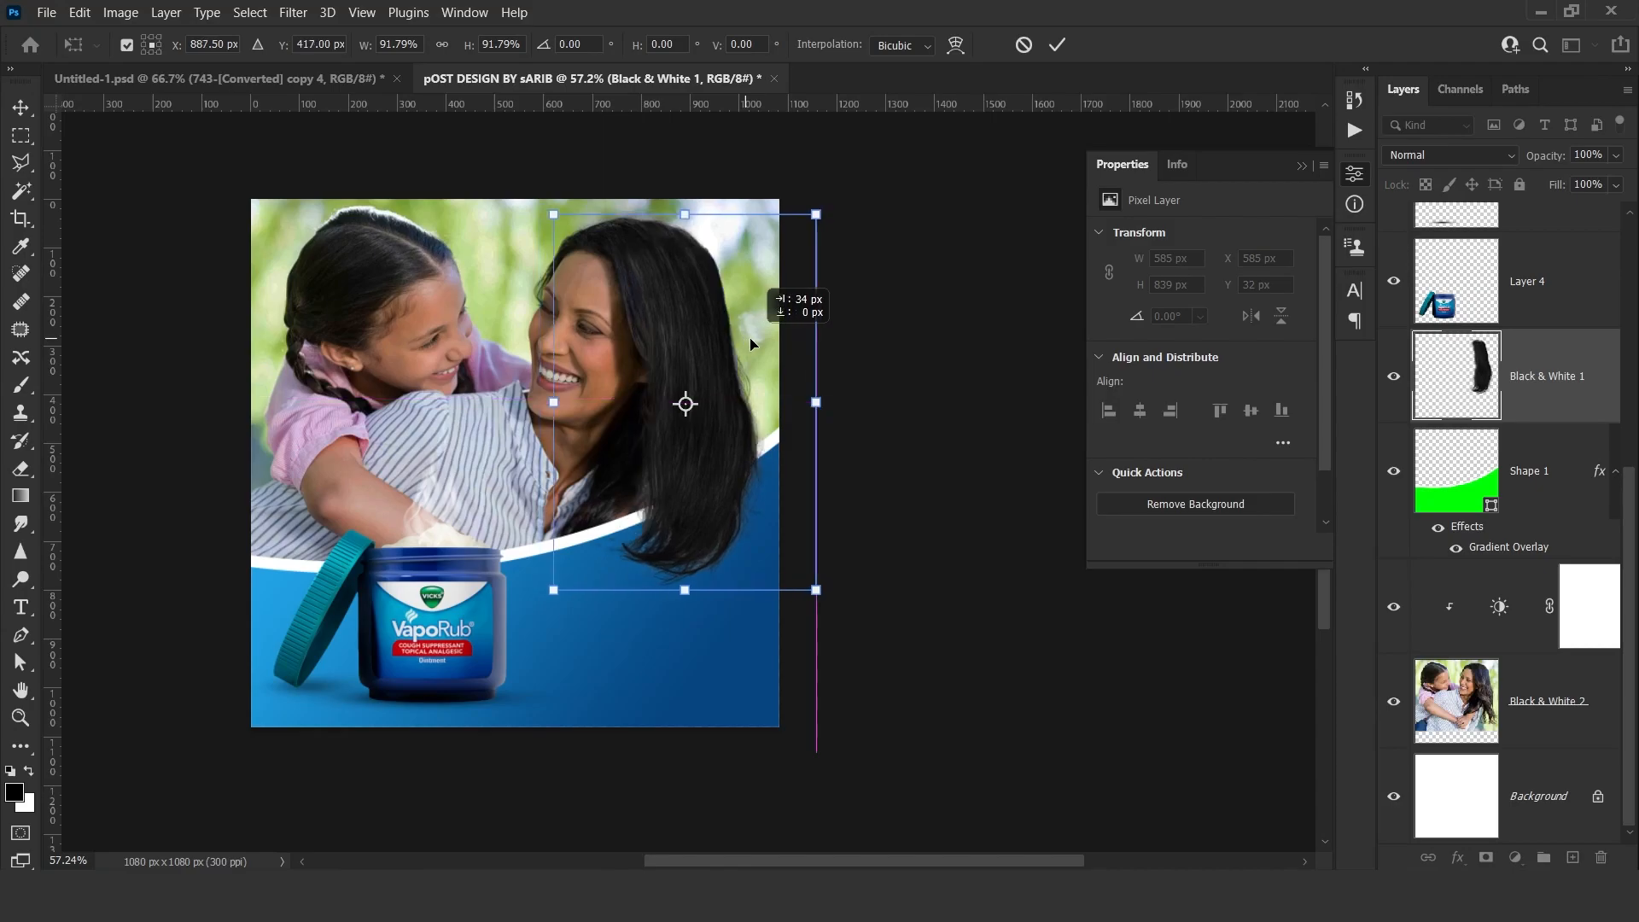
{"action": "key", "text": "Return"}
{"action": "left_click", "coordinate": [913, 838]}
Place LOGO.png from the IMAGES folder at about 106 px wide on the blue shape beside the jar.
{"action": "left_click_drag", "start_coordinate": [551, 424], "coordinate": [633, 439]}
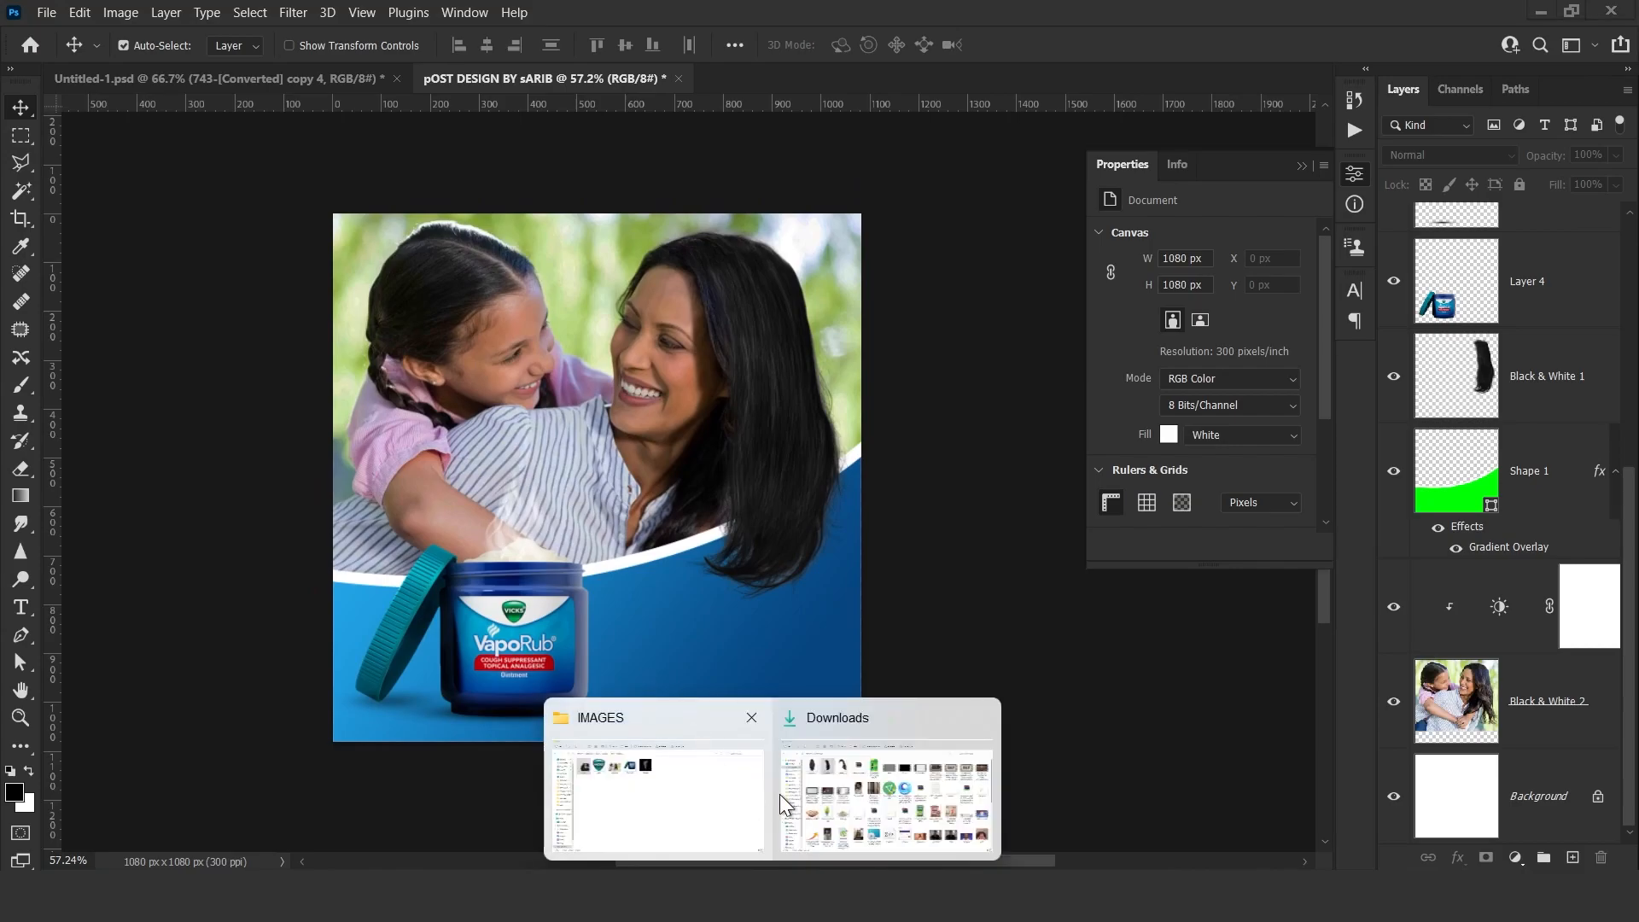
{"action": "left_click", "coordinate": [750, 795]}
{"action": "left_click", "coordinate": [469, 325]}
{"action": "left_click_drag", "start_coordinate": [362, 213], "coordinate": [674, 618]}
{"action": "key", "text": "Return"}
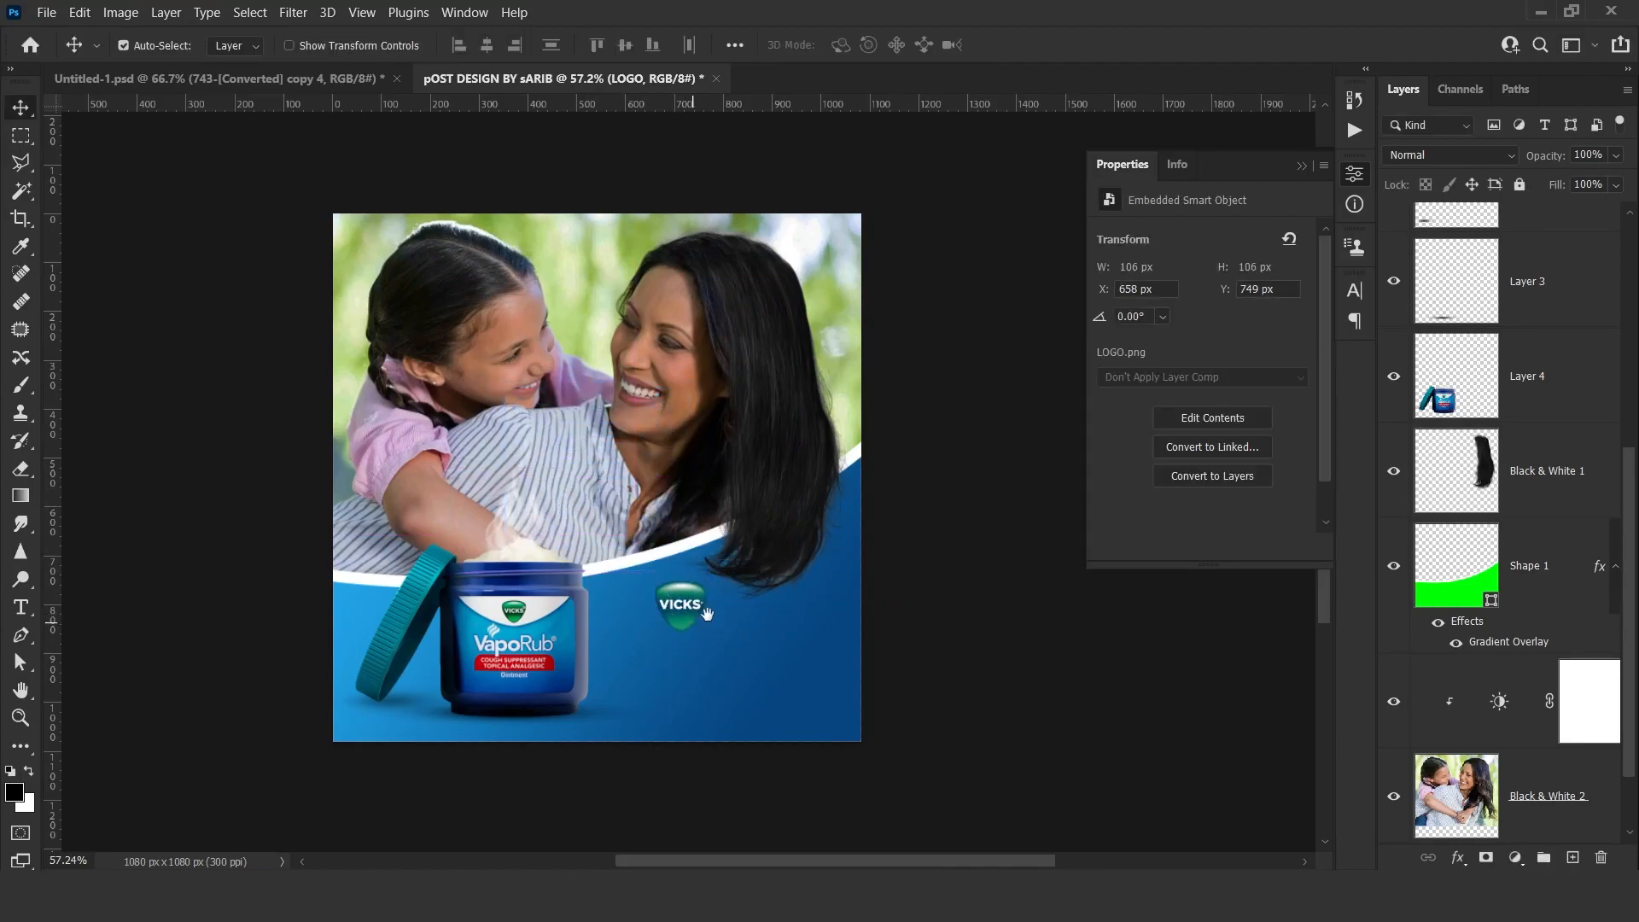
Add an Outer Glow to the Vicks logo and set its color to white (ffffff).
{"action": "scroll", "coordinate": [696, 622], "scroll_direction": "right", "scroll_amount": 3}
{"action": "scroll", "coordinate": [694, 529], "scroll_direction": "up", "scroll_amount": 2}
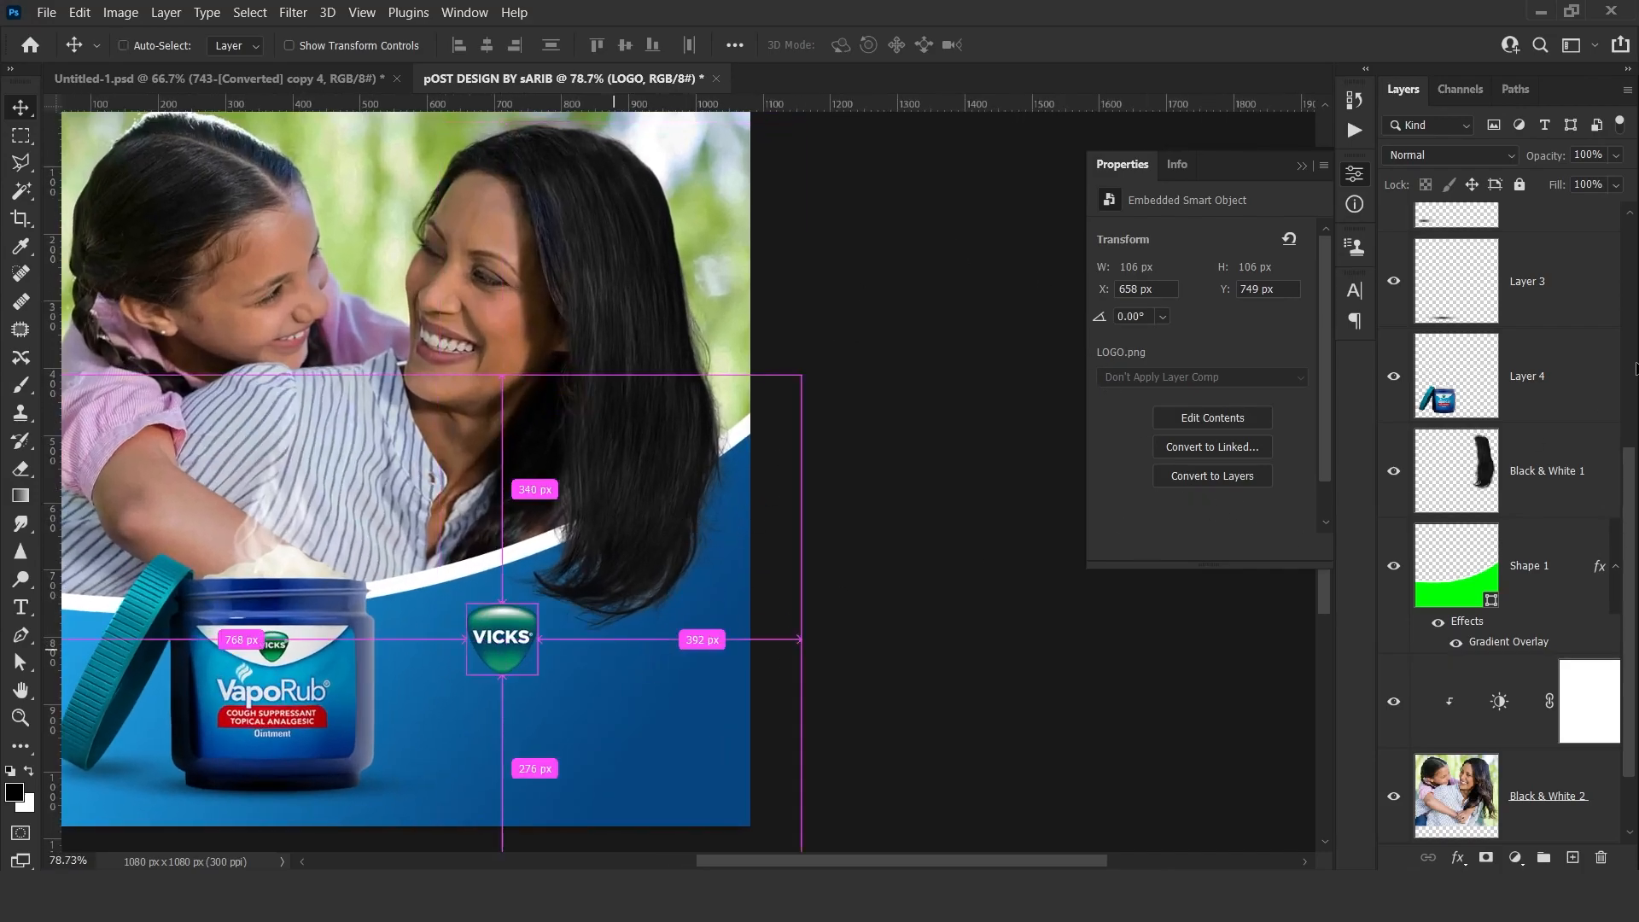
{"action": "left_click", "coordinate": [1457, 858]}
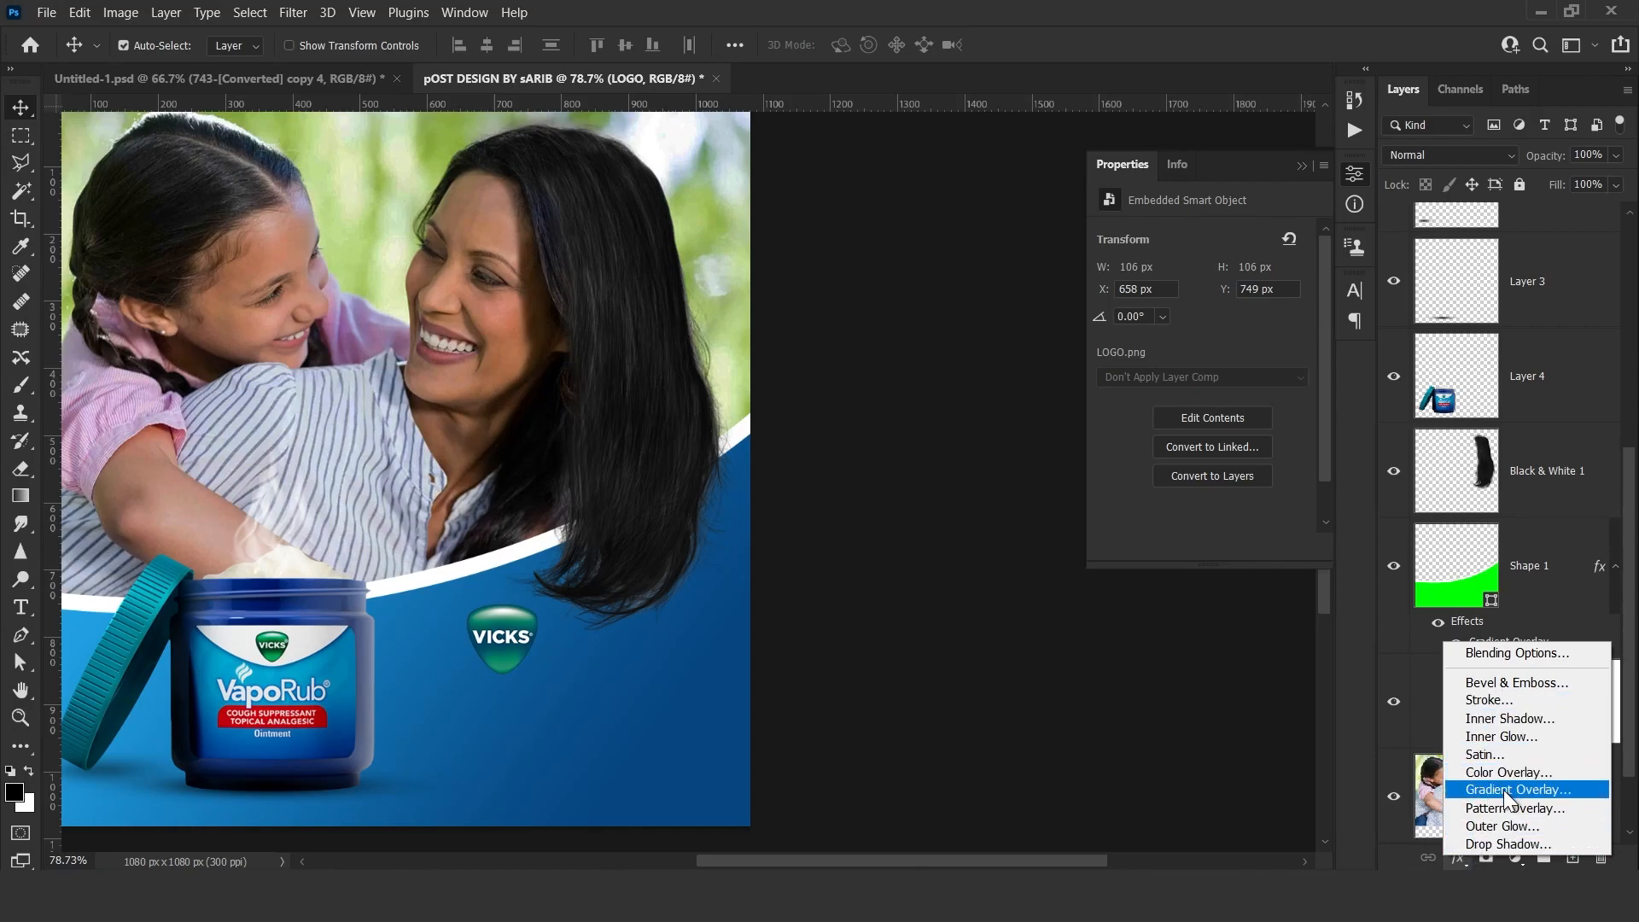
{"action": "left_click", "coordinate": [1503, 825]}
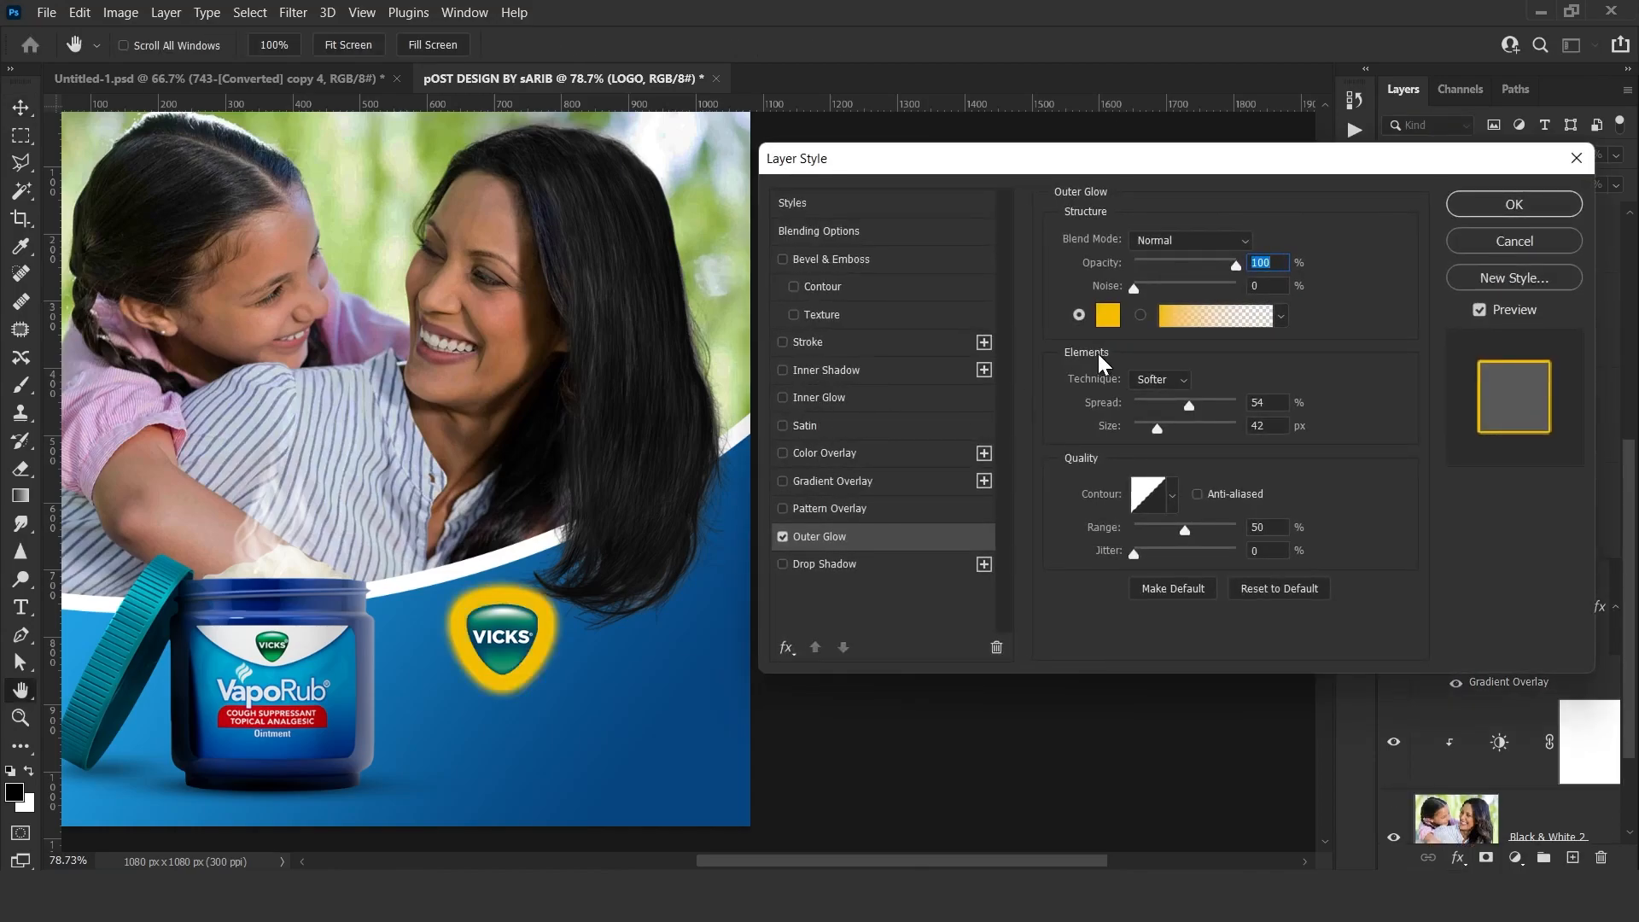
{"action": "left_click", "coordinate": [1108, 316]}
{"action": "left_click_drag", "start_coordinate": [1174, 428], "coordinate": [1043, 415]}
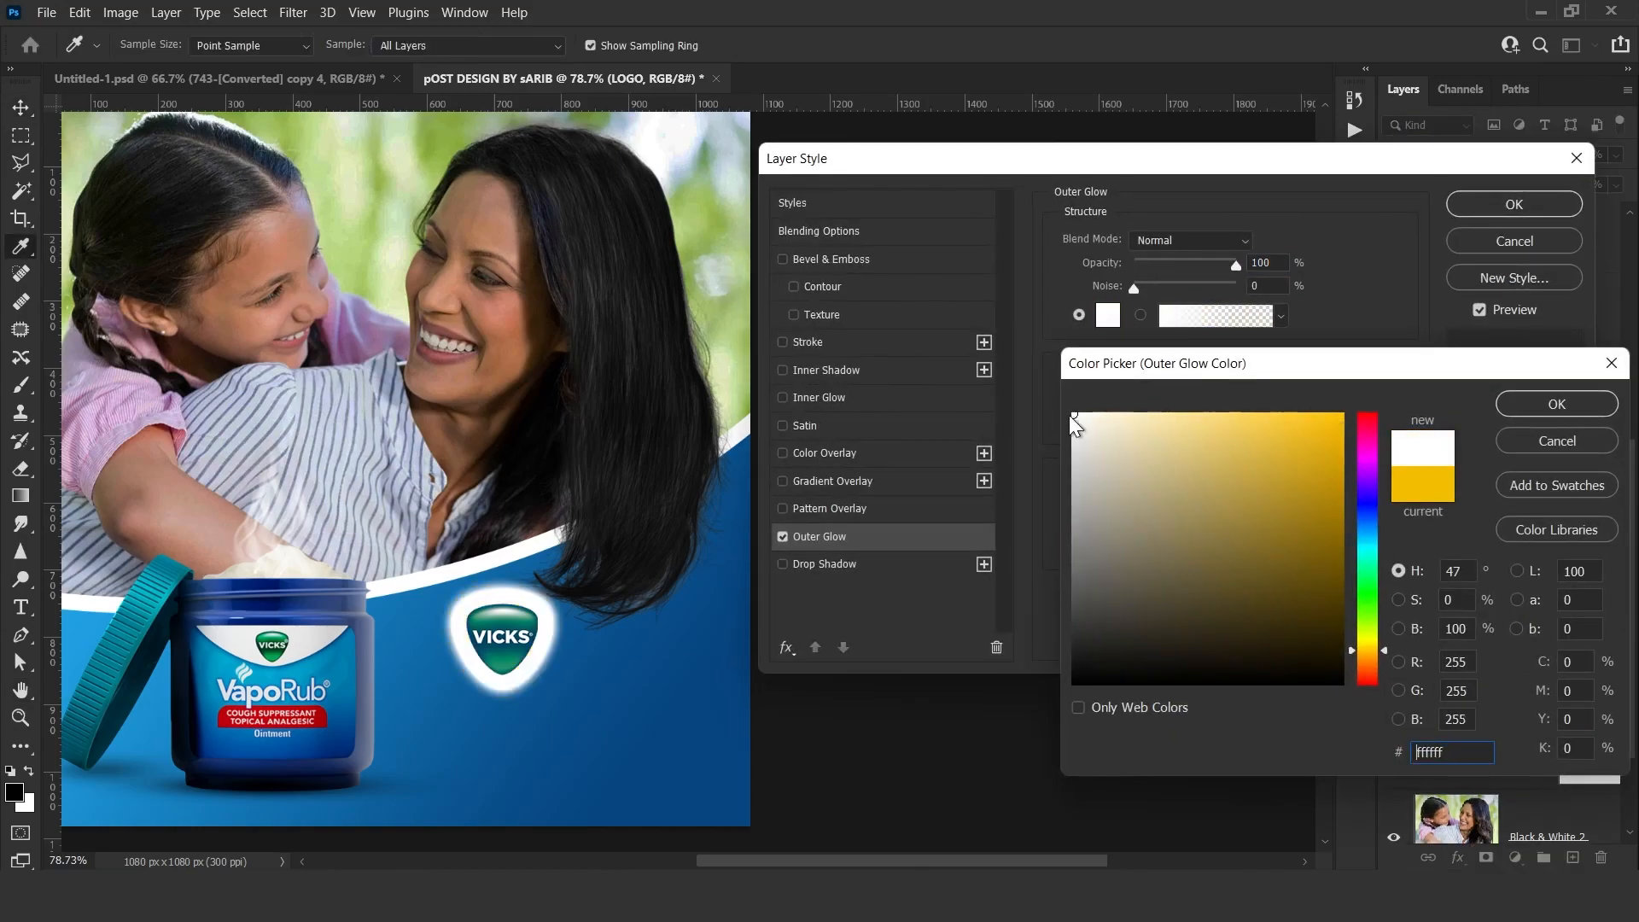
{"action": "left_click", "coordinate": [1557, 404]}
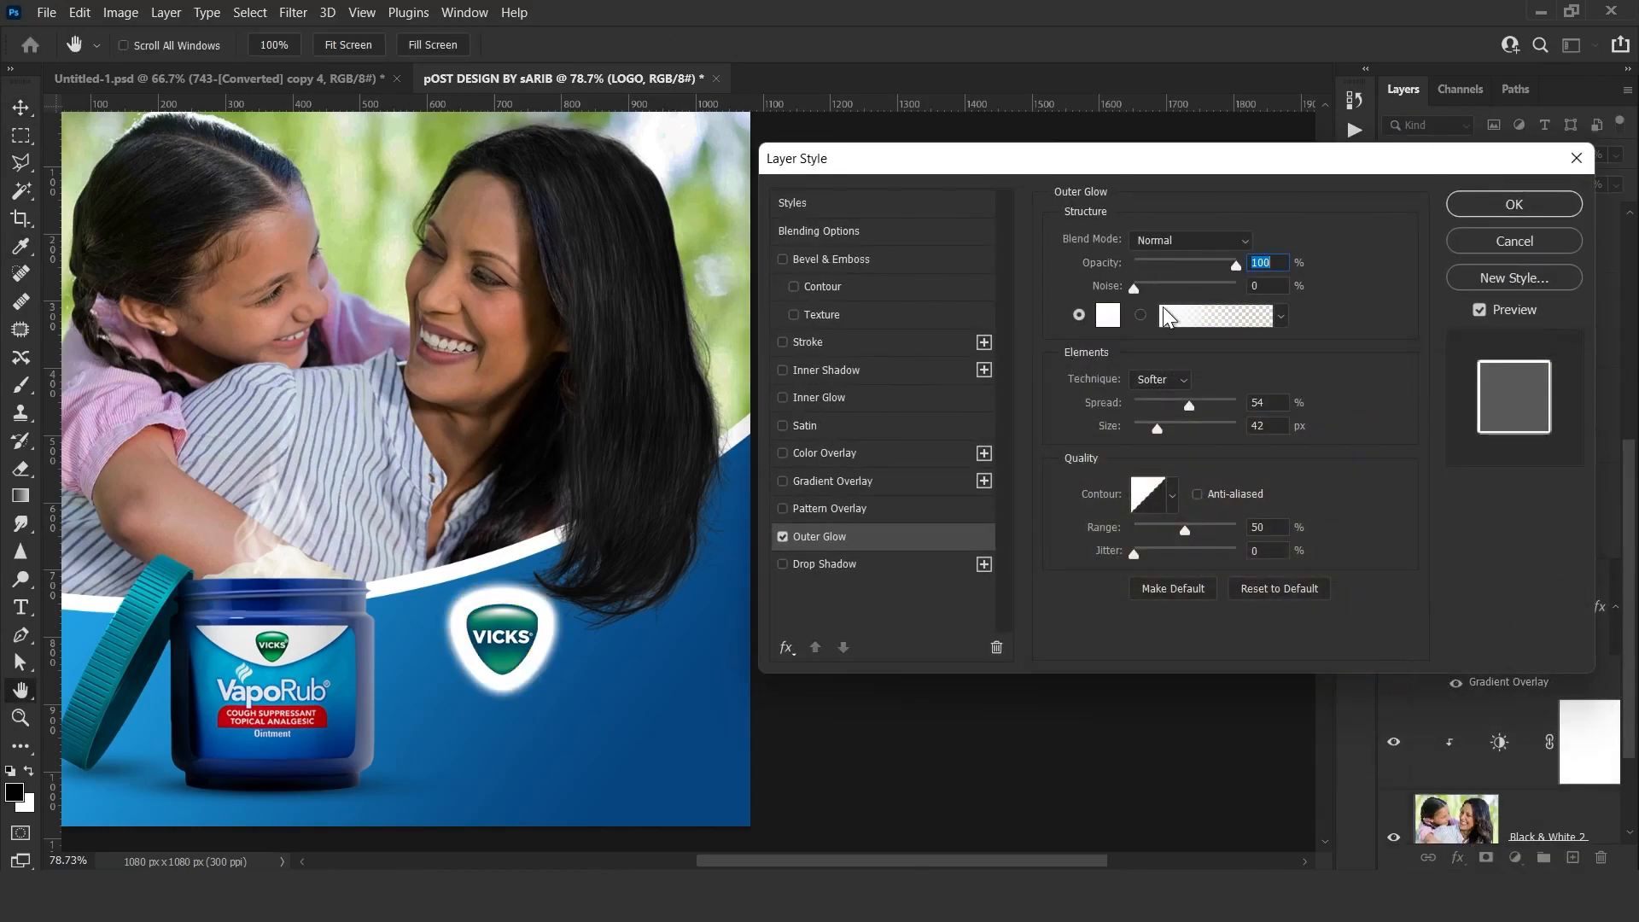
Set the logo's outer glow to 64% opacity, 0% spread and 32 px size, and apply it.
{"action": "mouse_move", "coordinate": [1156, 429]}
{"action": "left_mouse_down"}
{"action": "mouse_move", "coordinate": [1084, 433]}
{"action": "mouse_move", "coordinate": [1149, 430]}
{"action": "left_mouse_up"}
{"action": "left_click_drag", "start_coordinate": [1234, 267], "coordinate": [1201, 280]}
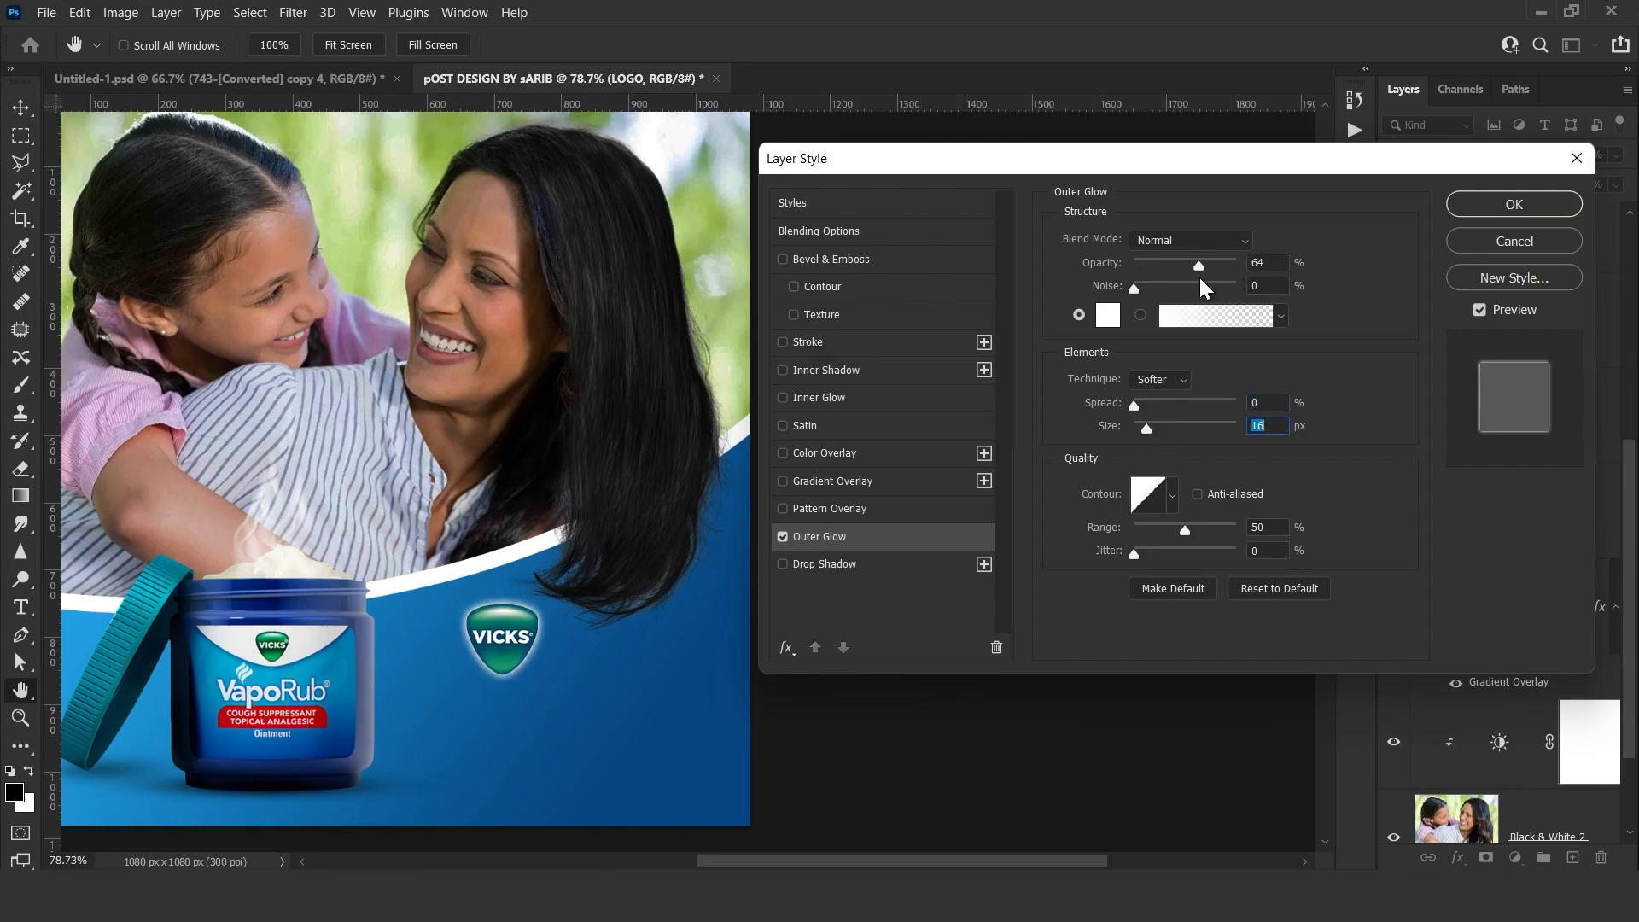
{"action": "left_click_drag", "start_coordinate": [1151, 431], "coordinate": [1154, 432]}
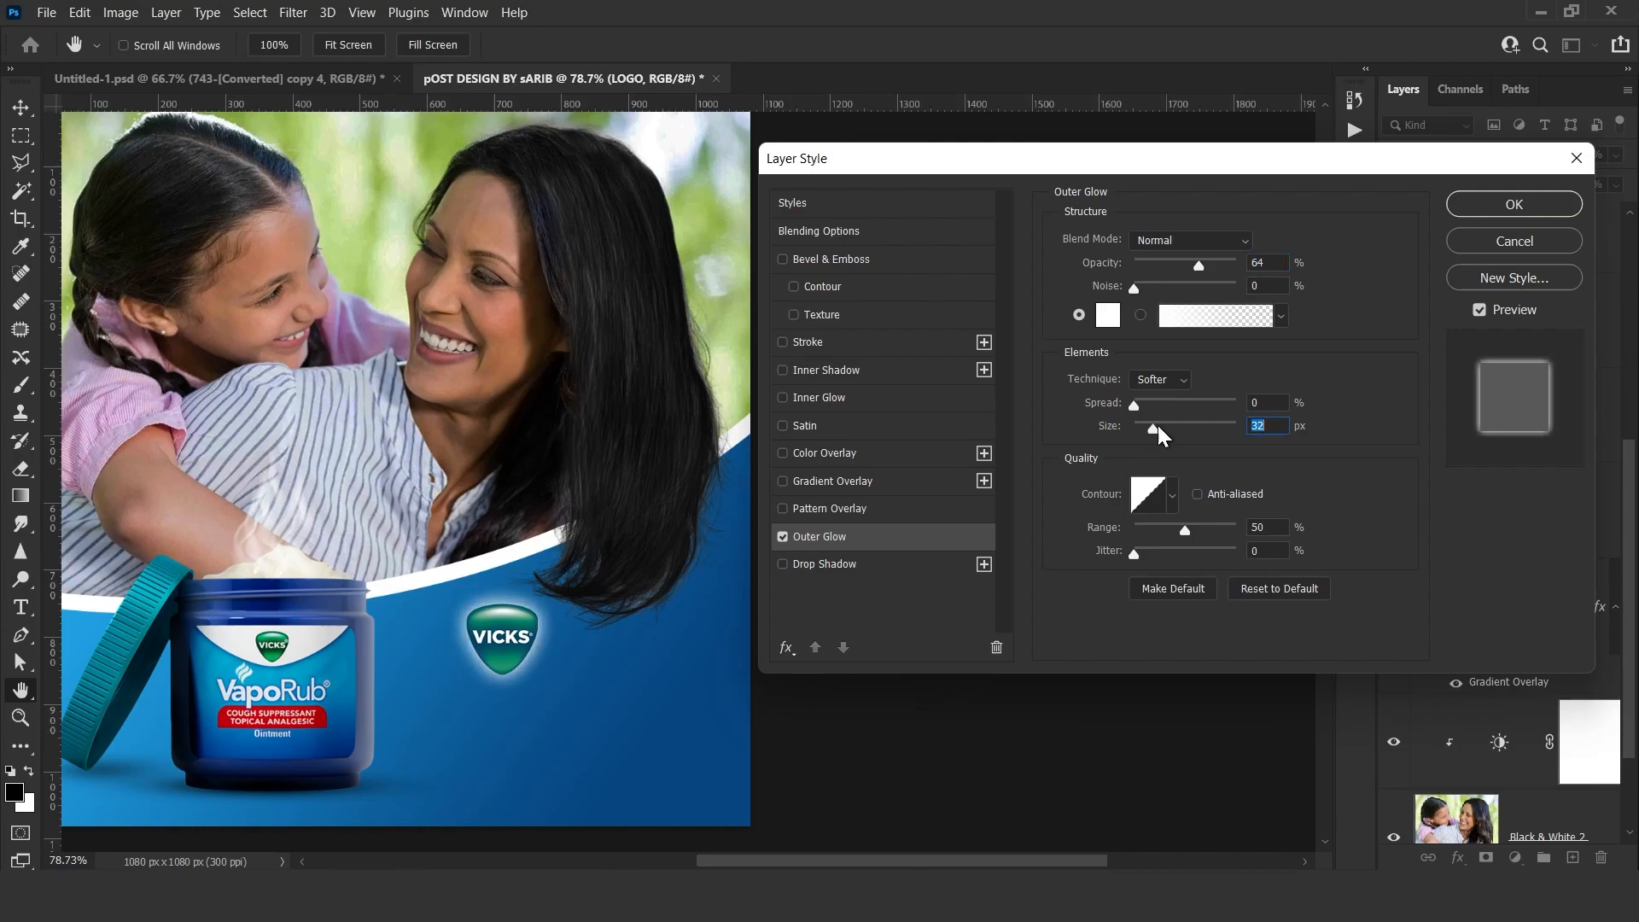
{"action": "left_click", "coordinate": [1513, 205]}
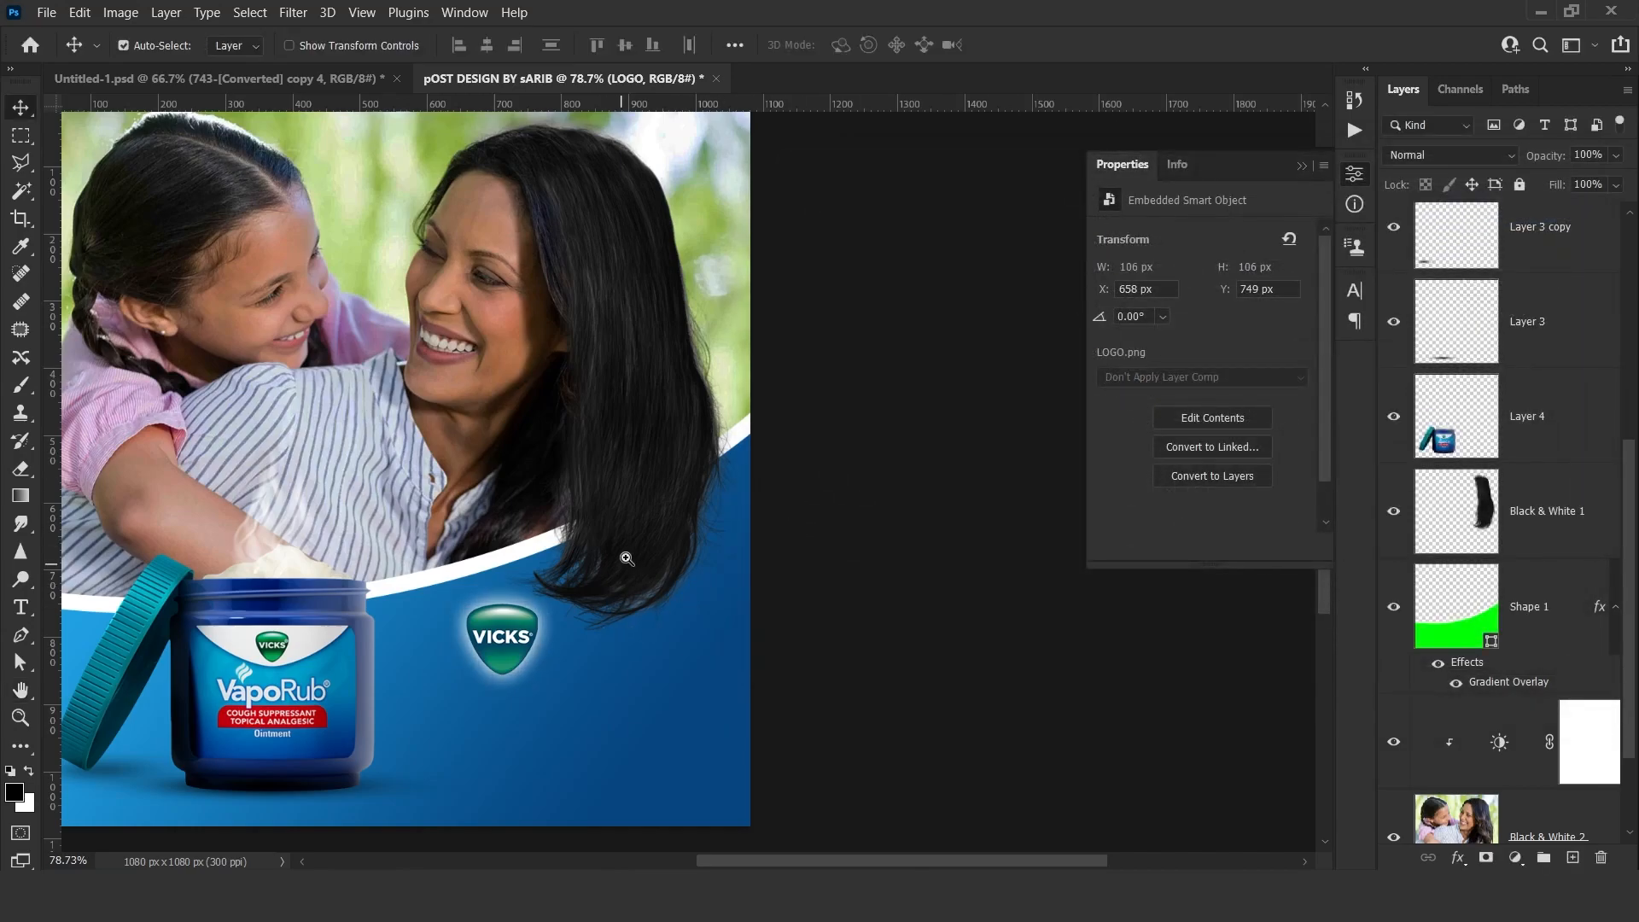
{"action": "scroll", "coordinate": [626, 560], "scroll_direction": "down", "scroll_amount": 3}
{"action": "left_click", "coordinate": [744, 403]}
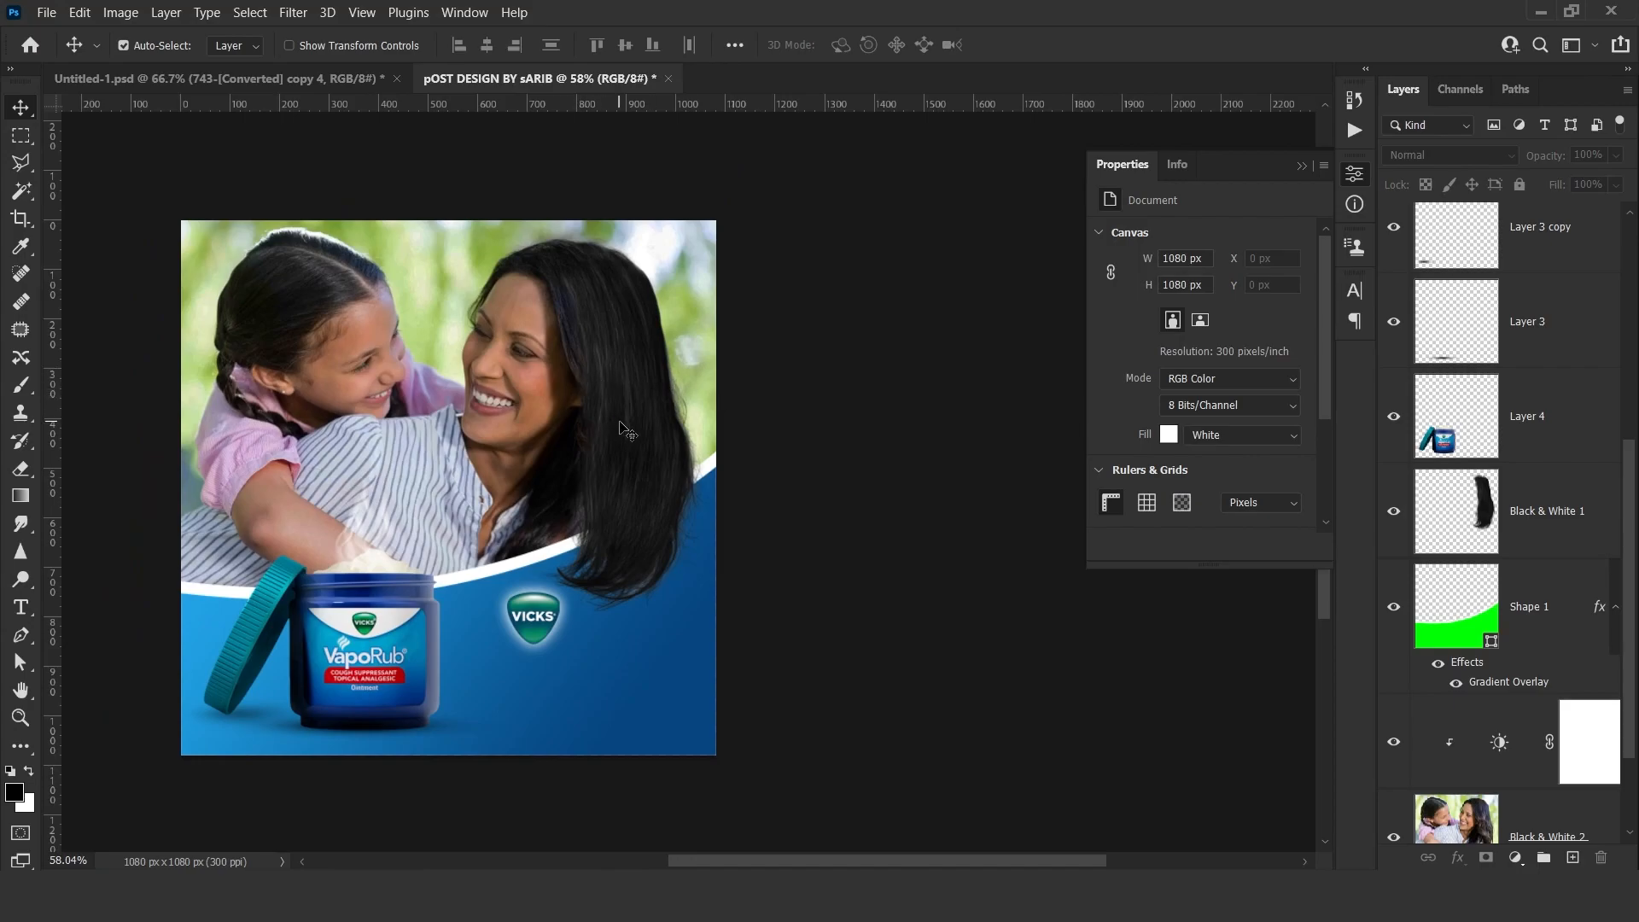
Examine the font settings of the "WORLD'S NO." headline in the reference design Untitled-1.psd.
{"action": "left_click", "coordinate": [256, 78]}
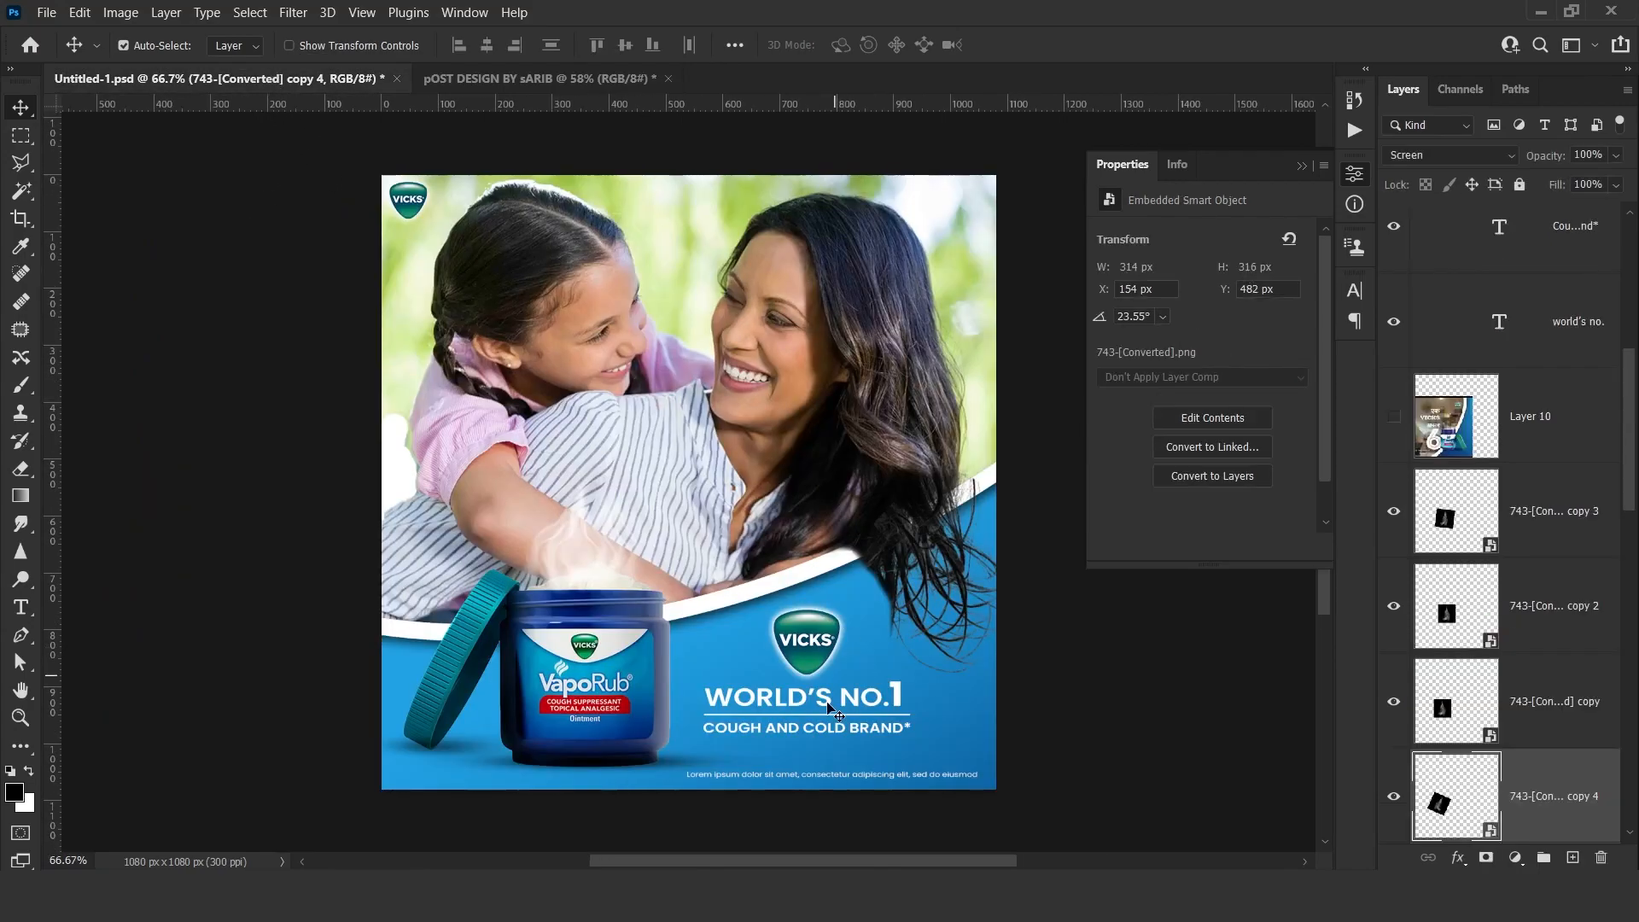
{"action": "left_click_drag", "start_coordinate": [852, 728], "coordinate": [607, 695]}
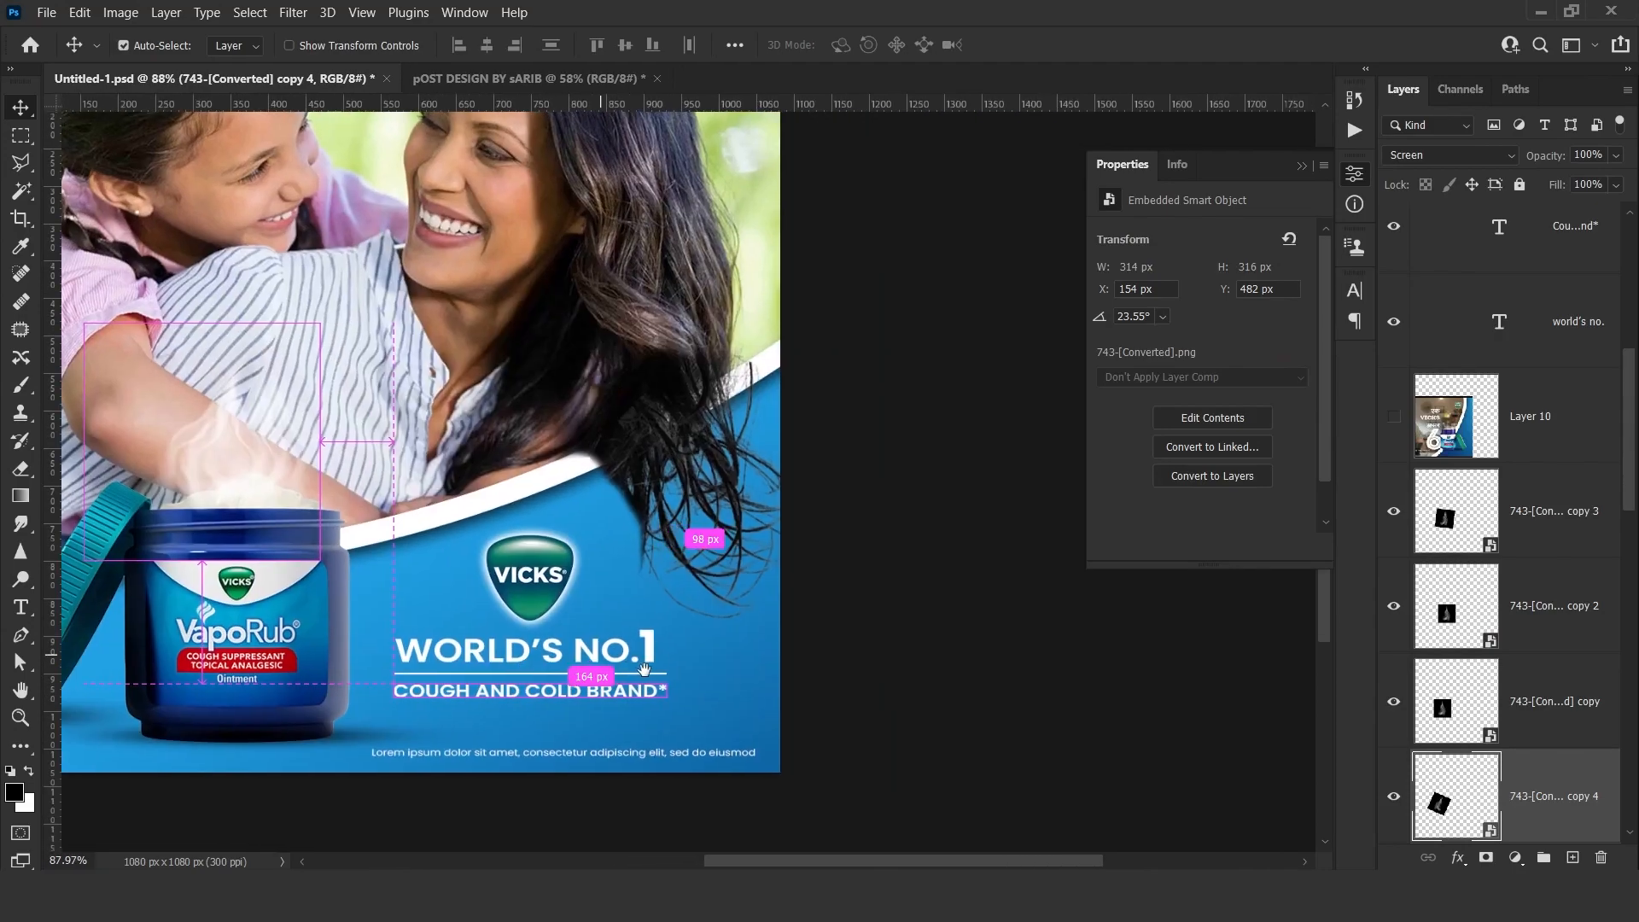
{"action": "left_click", "coordinate": [576, 658], "text": "ctrl"}
{"action": "double_click", "coordinate": [576, 662]}
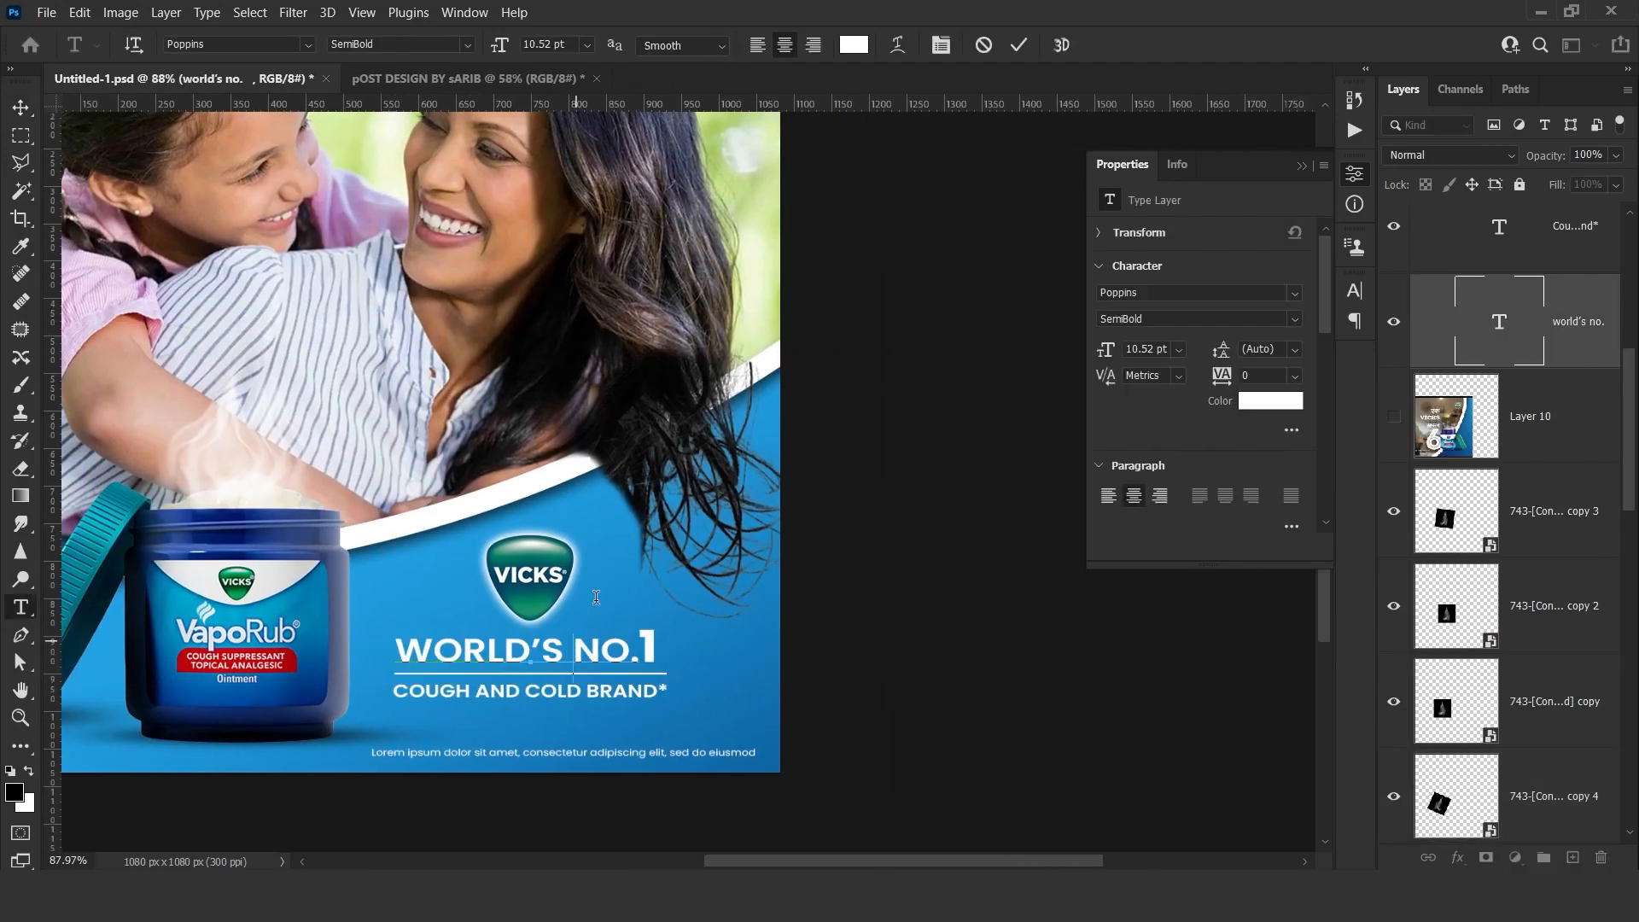
{"action": "left_click", "coordinate": [1017, 49]}
{"action": "key", "text": "v"}
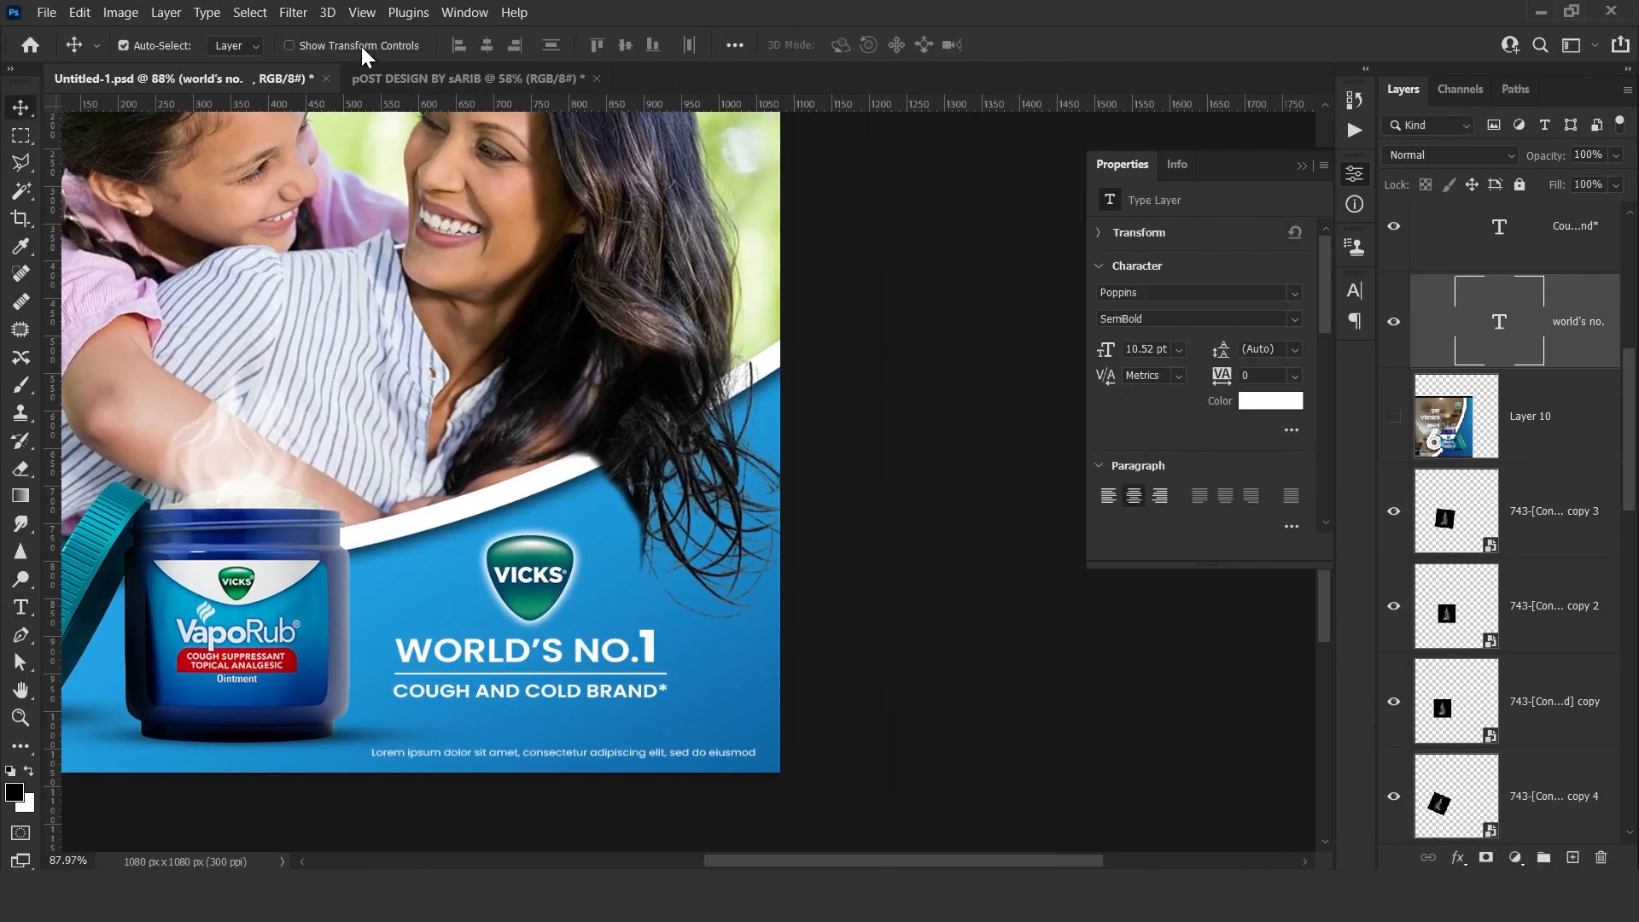
In the post design document, add the white headline text "WORLD'S NO." in Poppins SemiBold, 9 pt, on the lower blue area.
{"action": "left_click", "coordinate": [426, 80]}
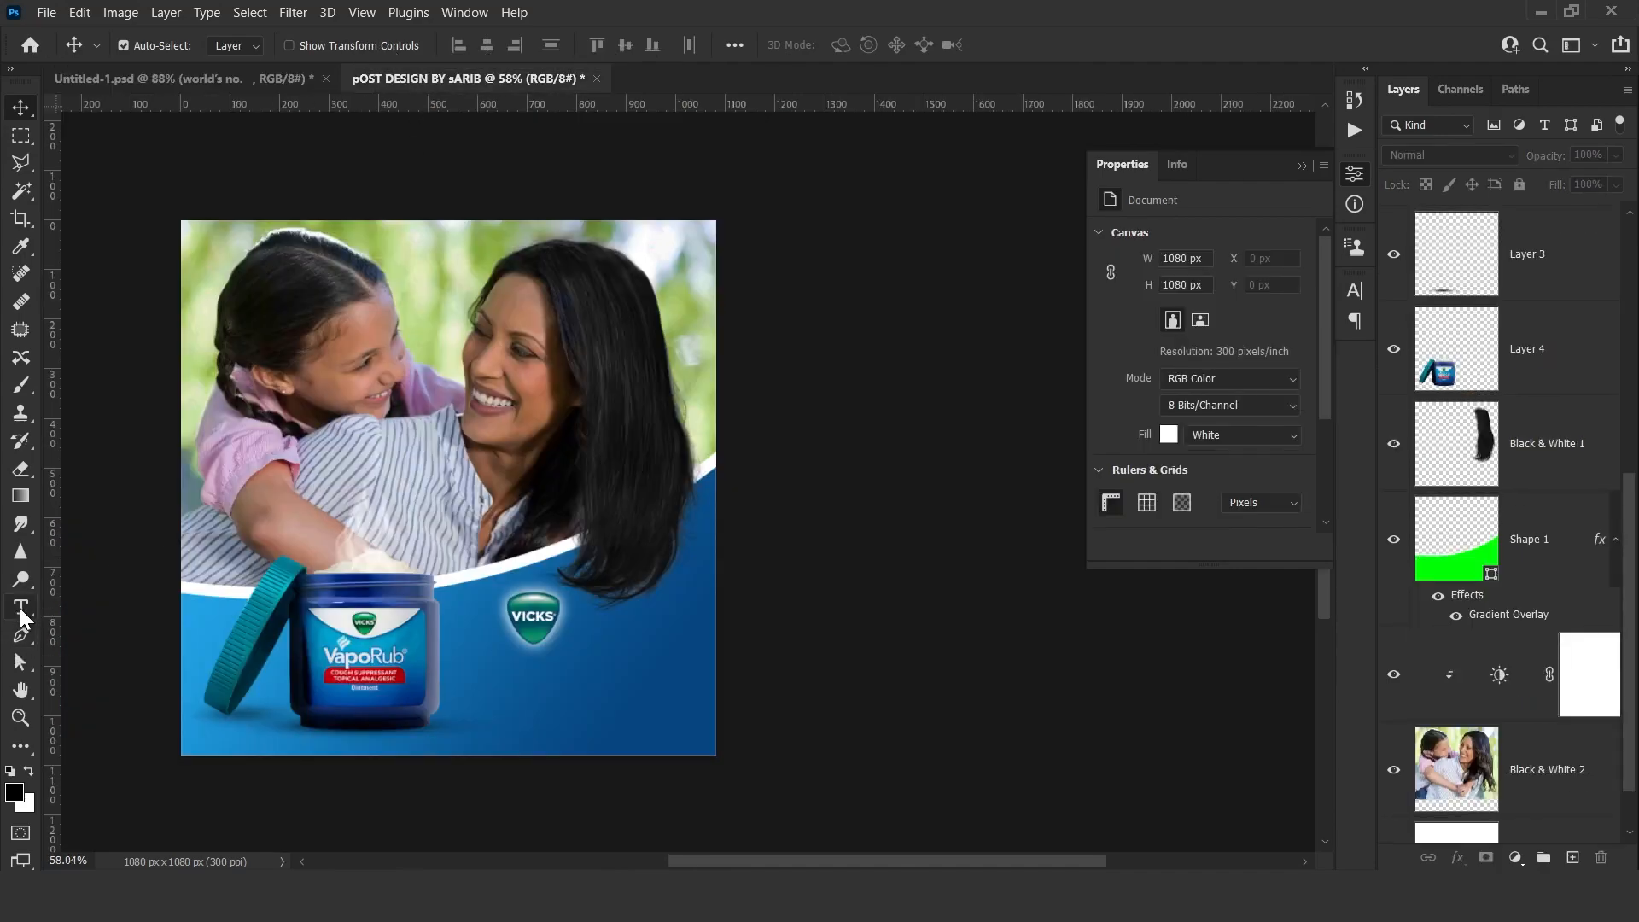
{"action": "left_click", "coordinate": [21, 608]}
{"action": "left_click", "coordinate": [555, 716]}
{"action": "type", "text": "WORLD'S NO."}
{"action": "key", "text": "ctrl+a"}
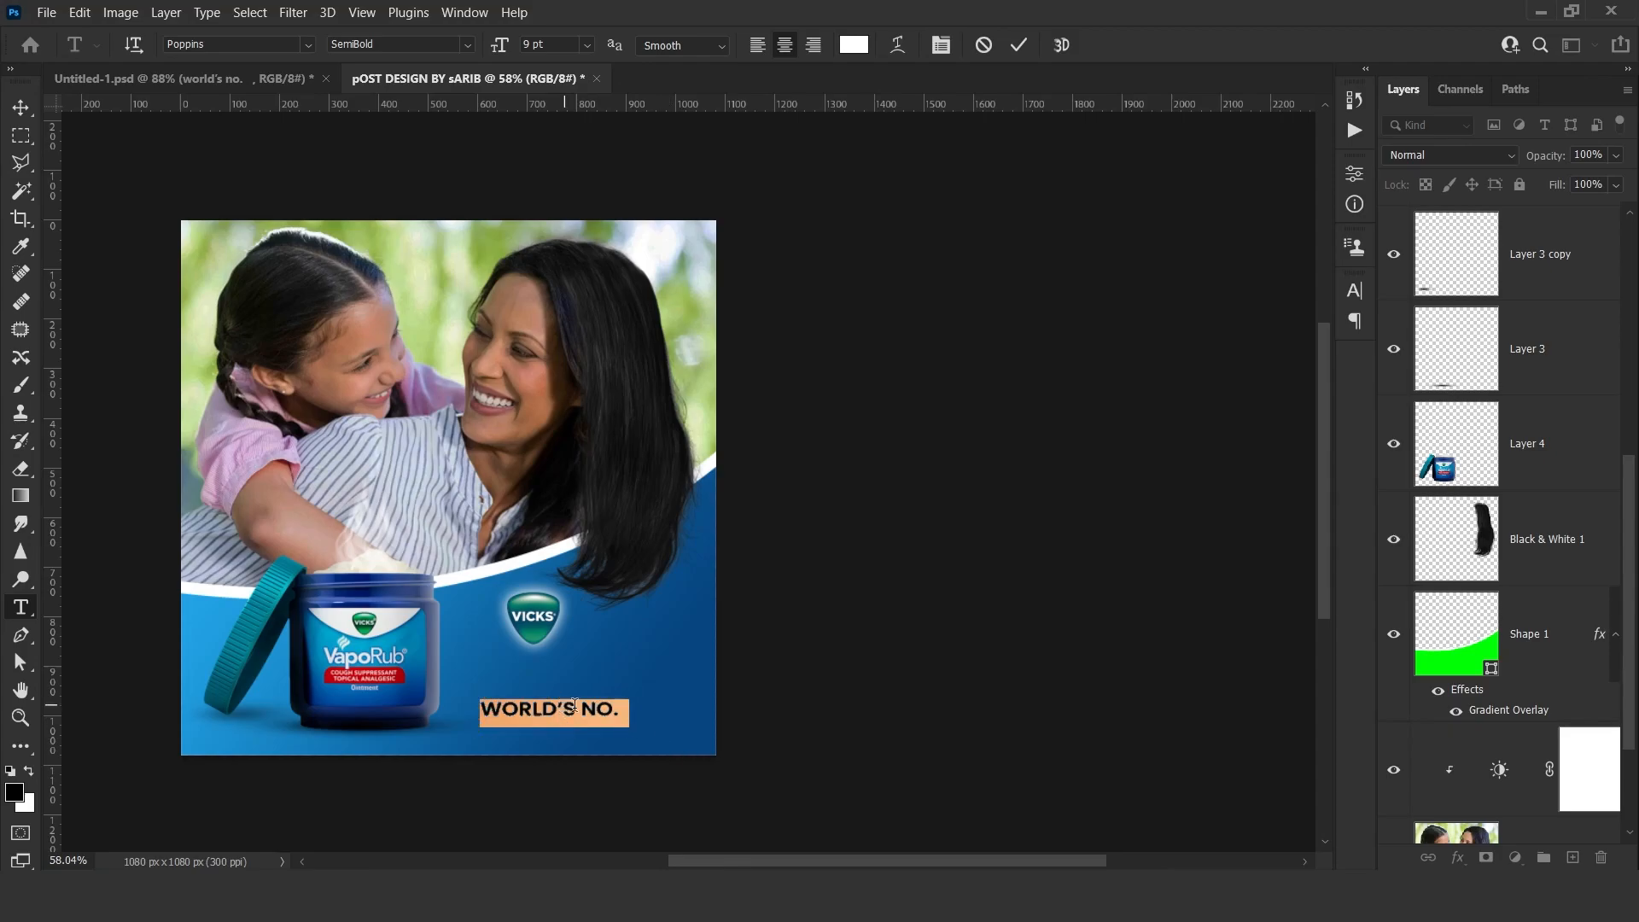
Underline the "WORLD'S NO." text and lengthen the underline with trailing spaces.
{"action": "left_click", "coordinate": [937, 46]}
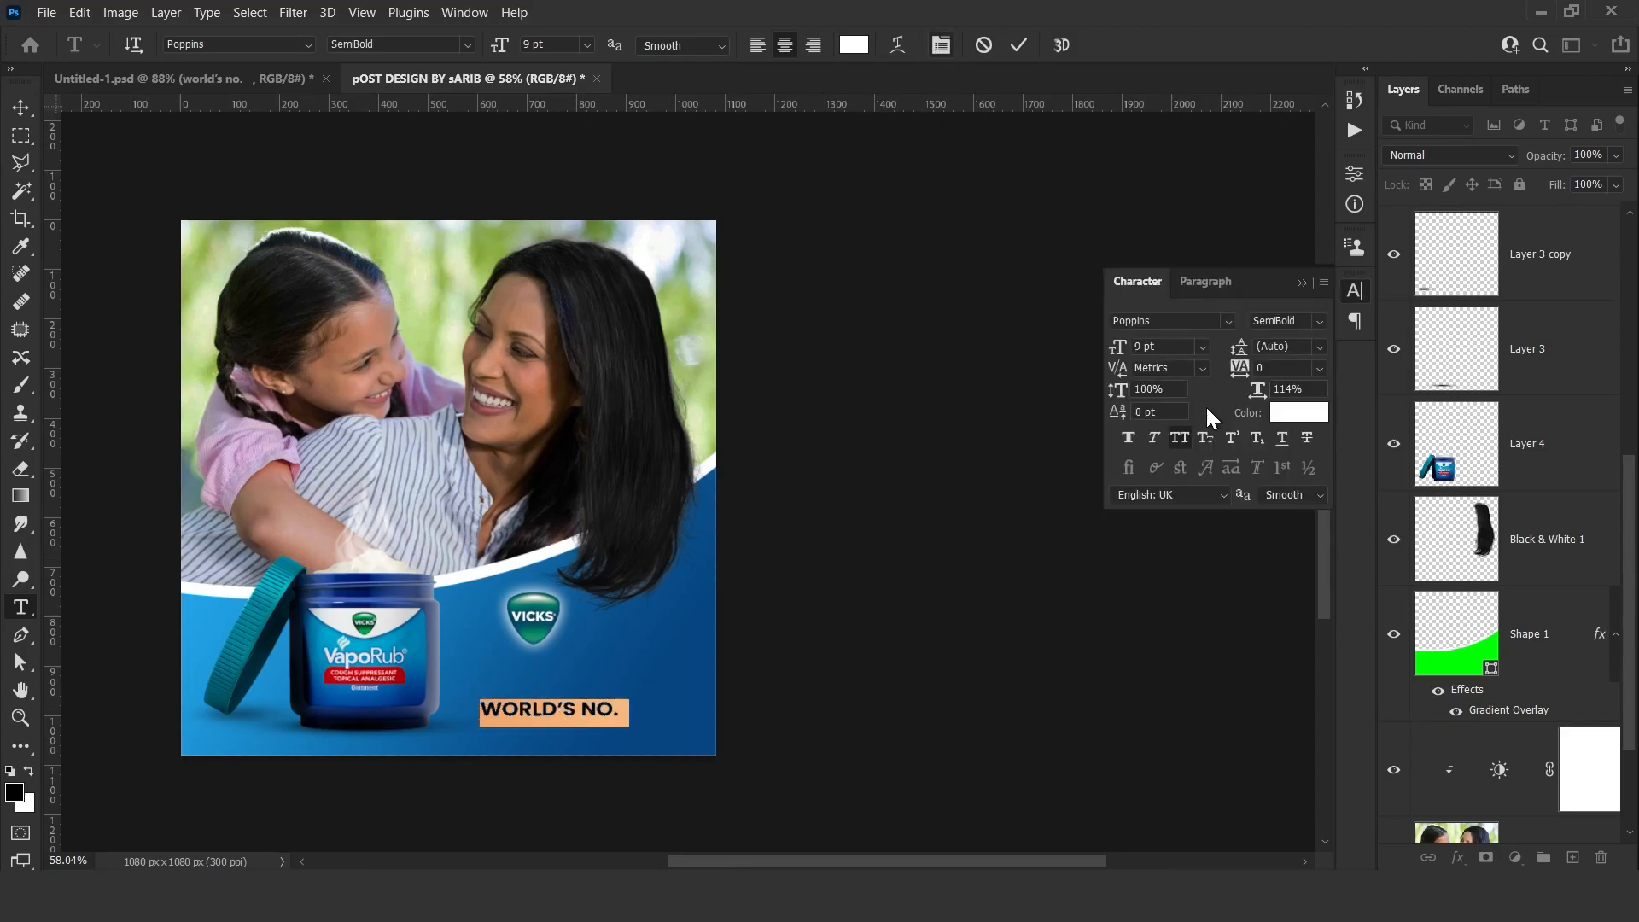
{"action": "left_click", "coordinate": [1283, 439]}
{"action": "left_click", "coordinate": [612, 722]}
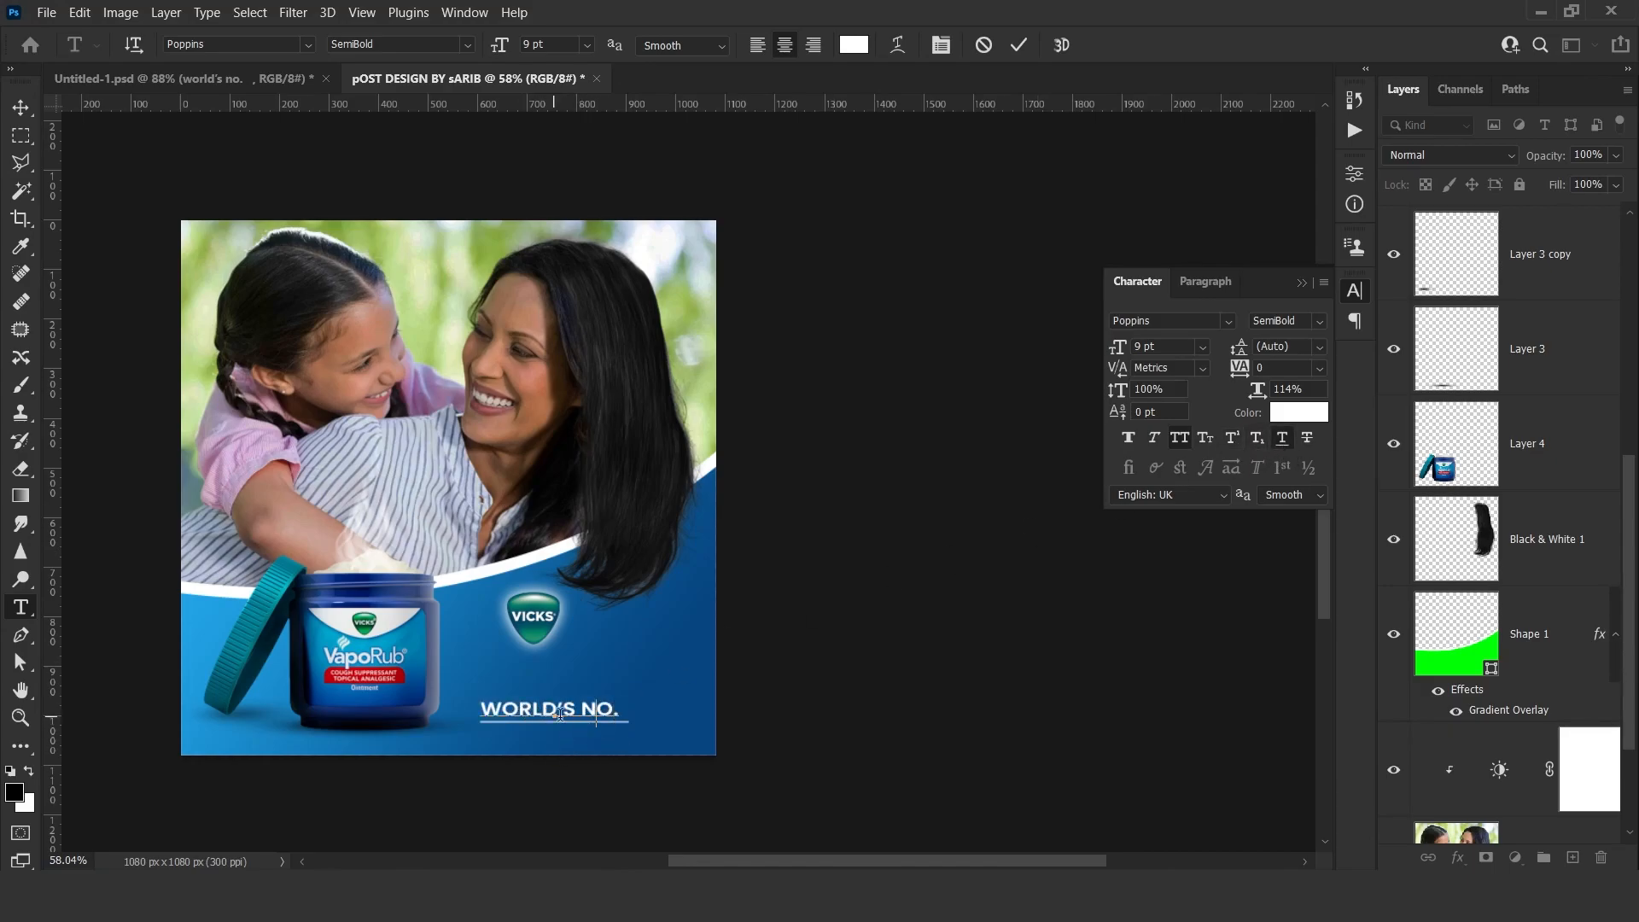
{"action": "left_click", "coordinate": [645, 717]}
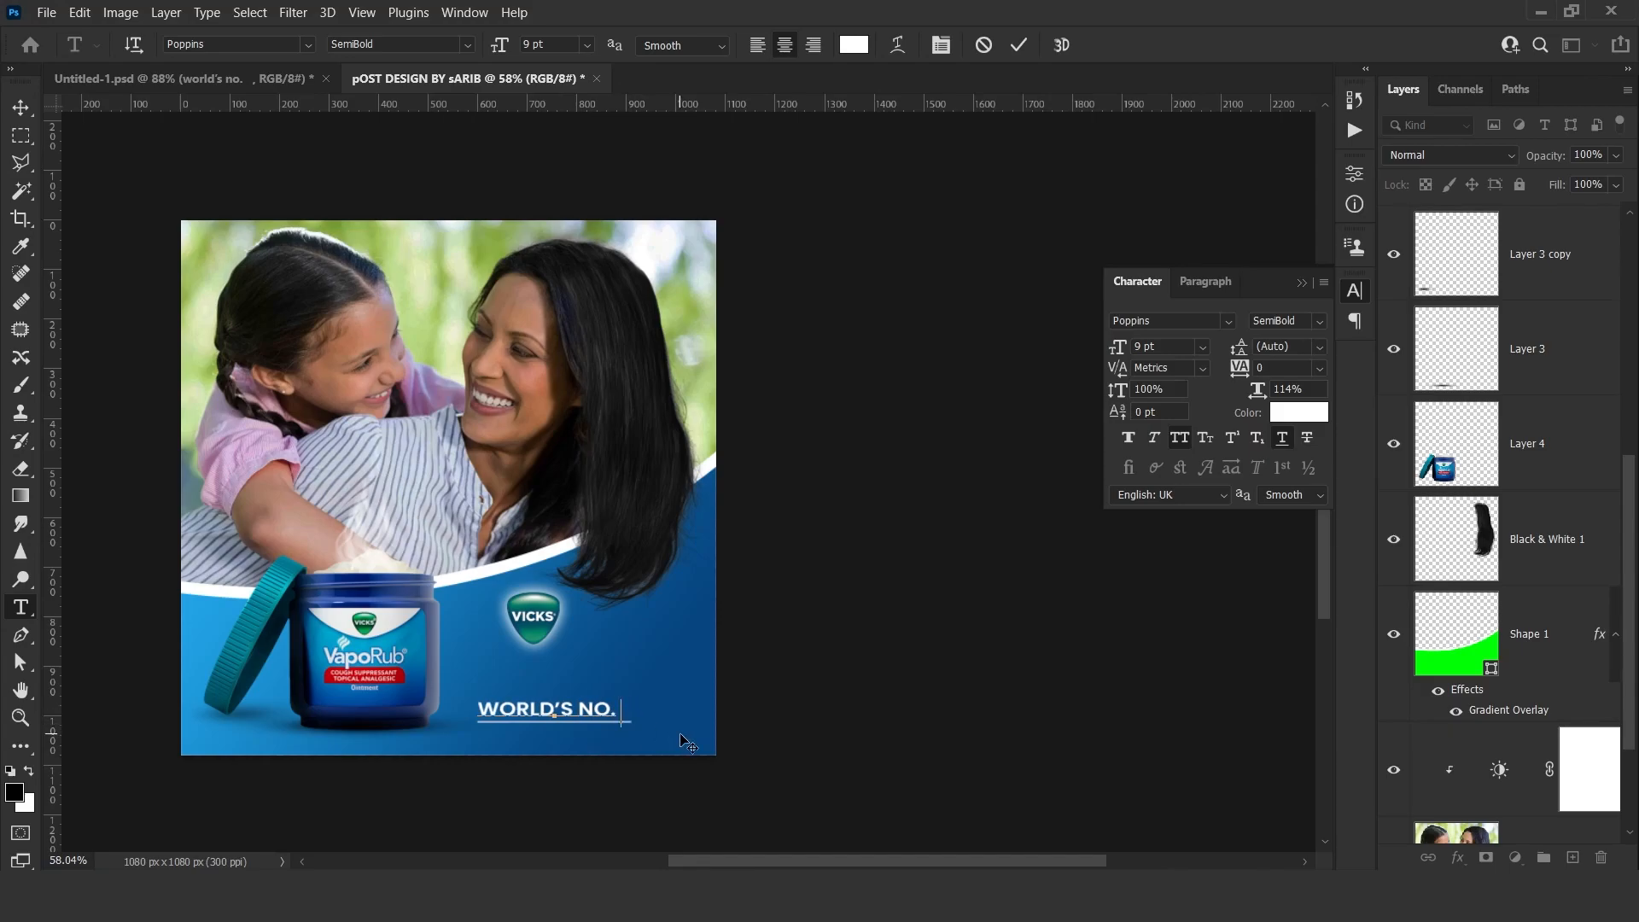
{"action": "left_click", "coordinate": [664, 740]}
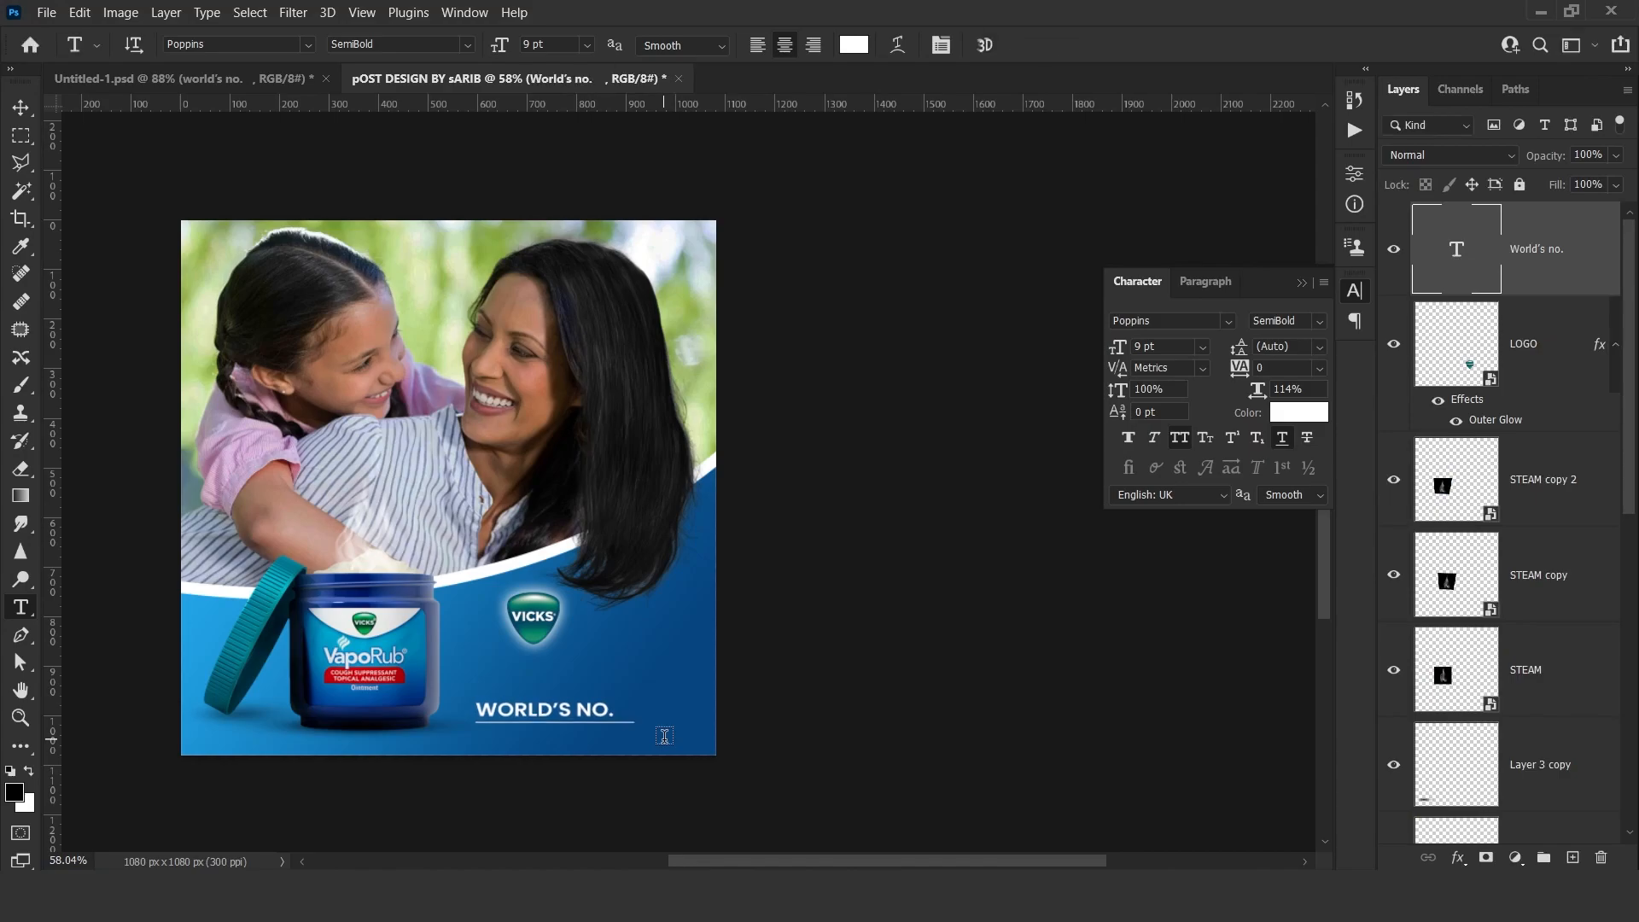
Move the underlined "WORLD'S NO." headline up to sit just below the Vicks logo.
{"action": "scroll", "coordinate": [567, 727], "scroll_direction": "up", "scroll_amount": 4}
{"action": "key", "text": "v"}
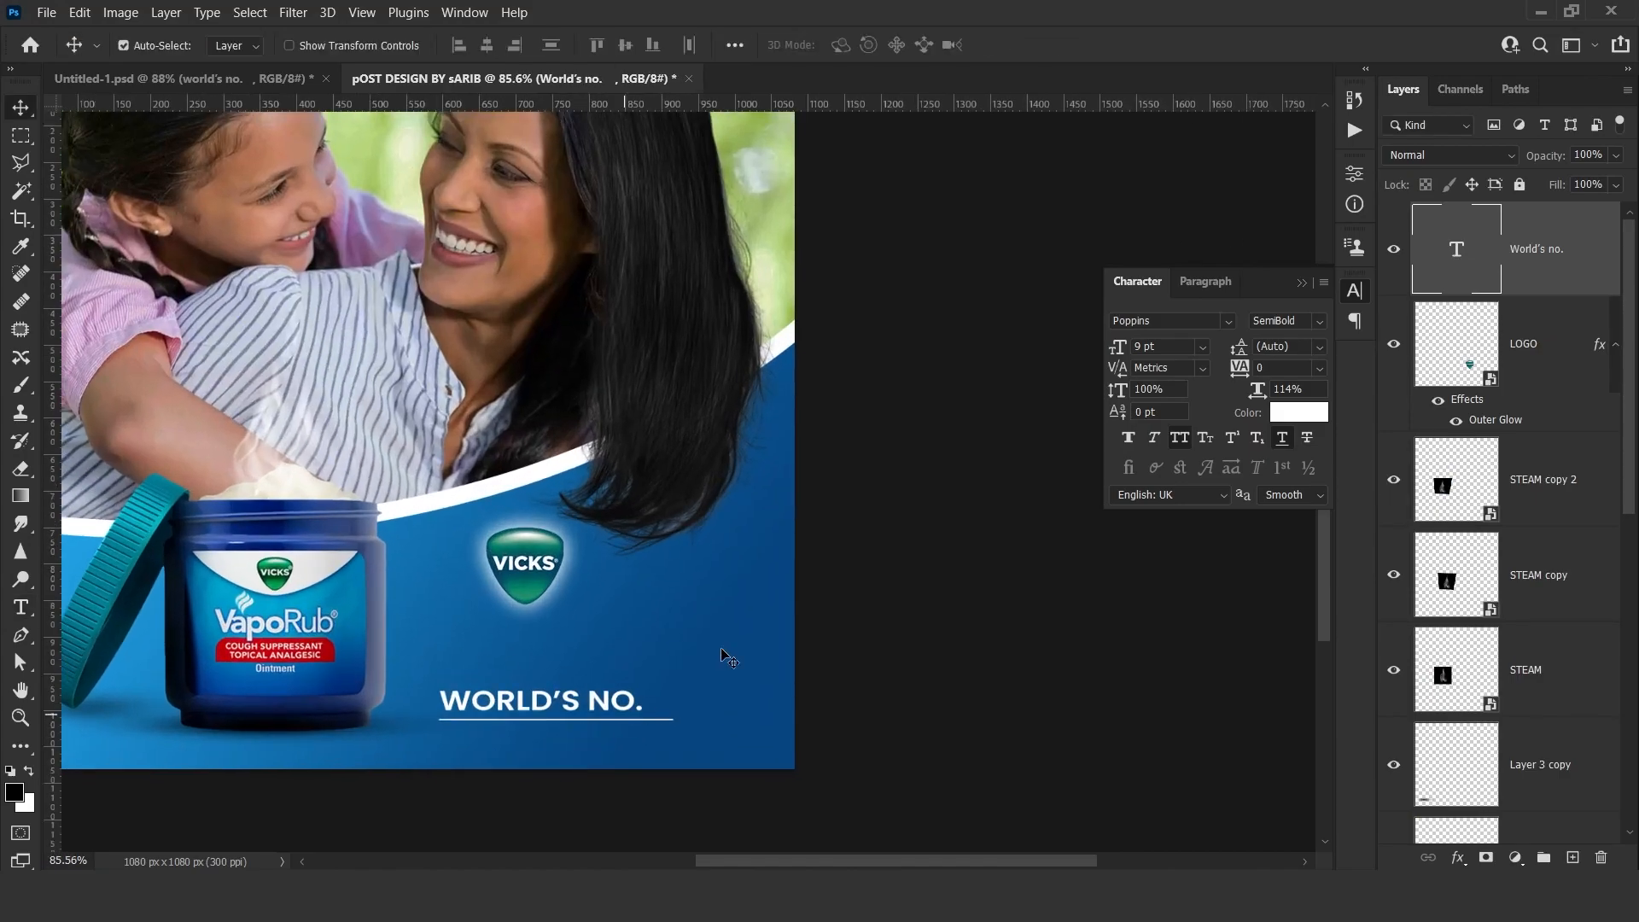
{"action": "left_click_drag", "start_coordinate": [688, 642], "coordinate": [669, 581]}
Add a separate text "1" below the headline in Poppins ExtraBold, without an underline.
{"action": "left_click", "coordinate": [20, 608]}
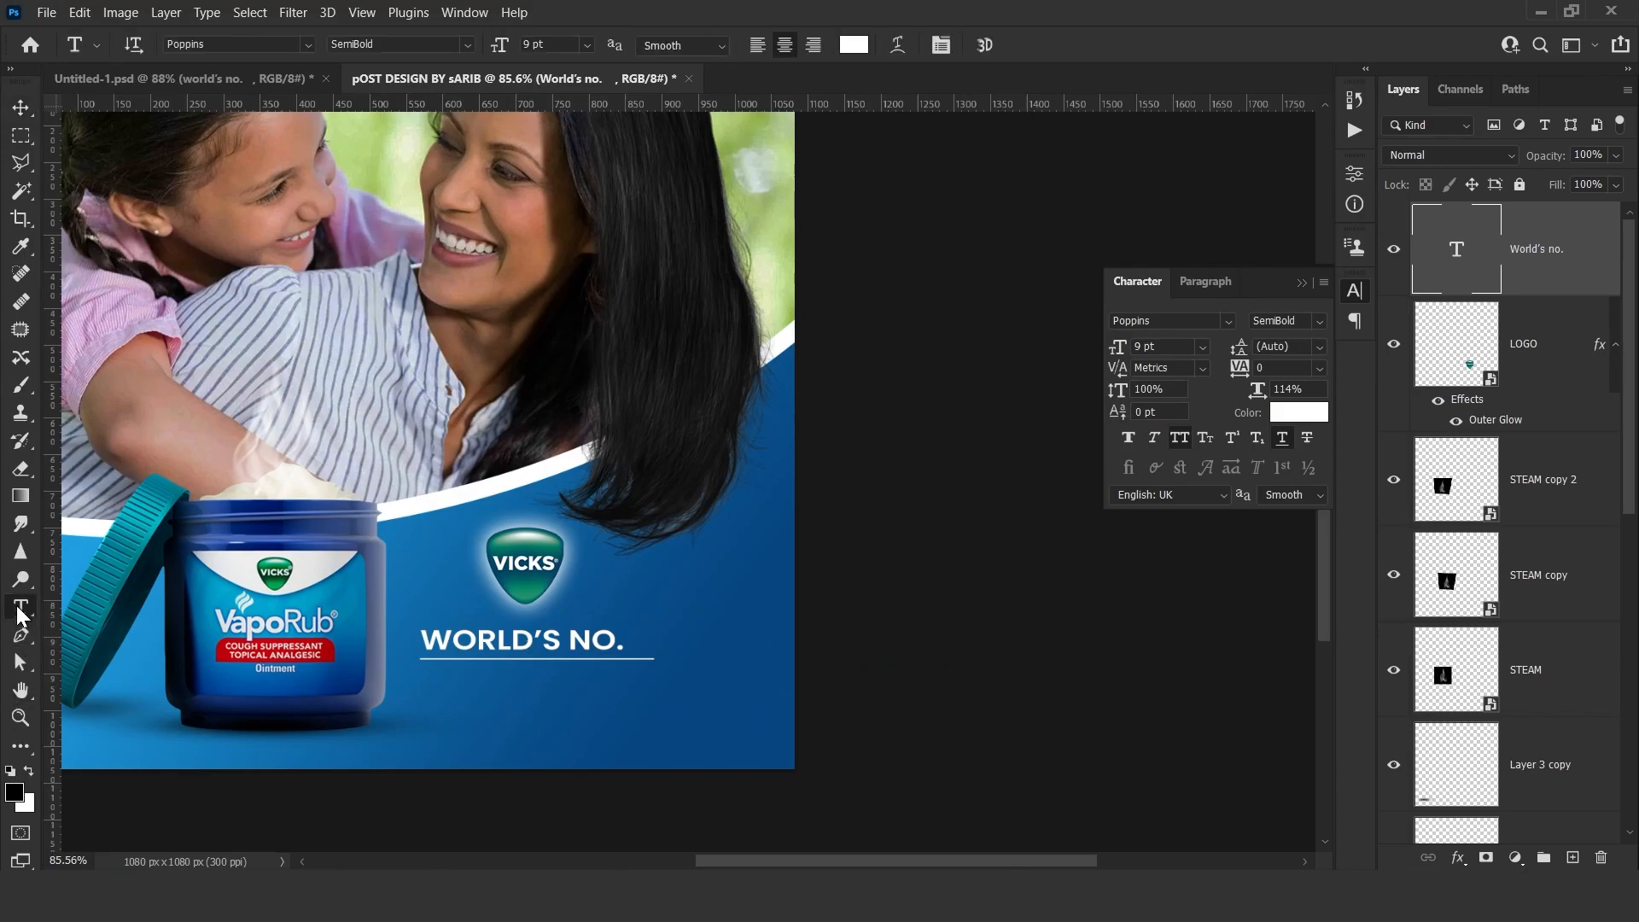
{"action": "left_click", "coordinate": [599, 701]}
{"action": "type", "text": "1"}
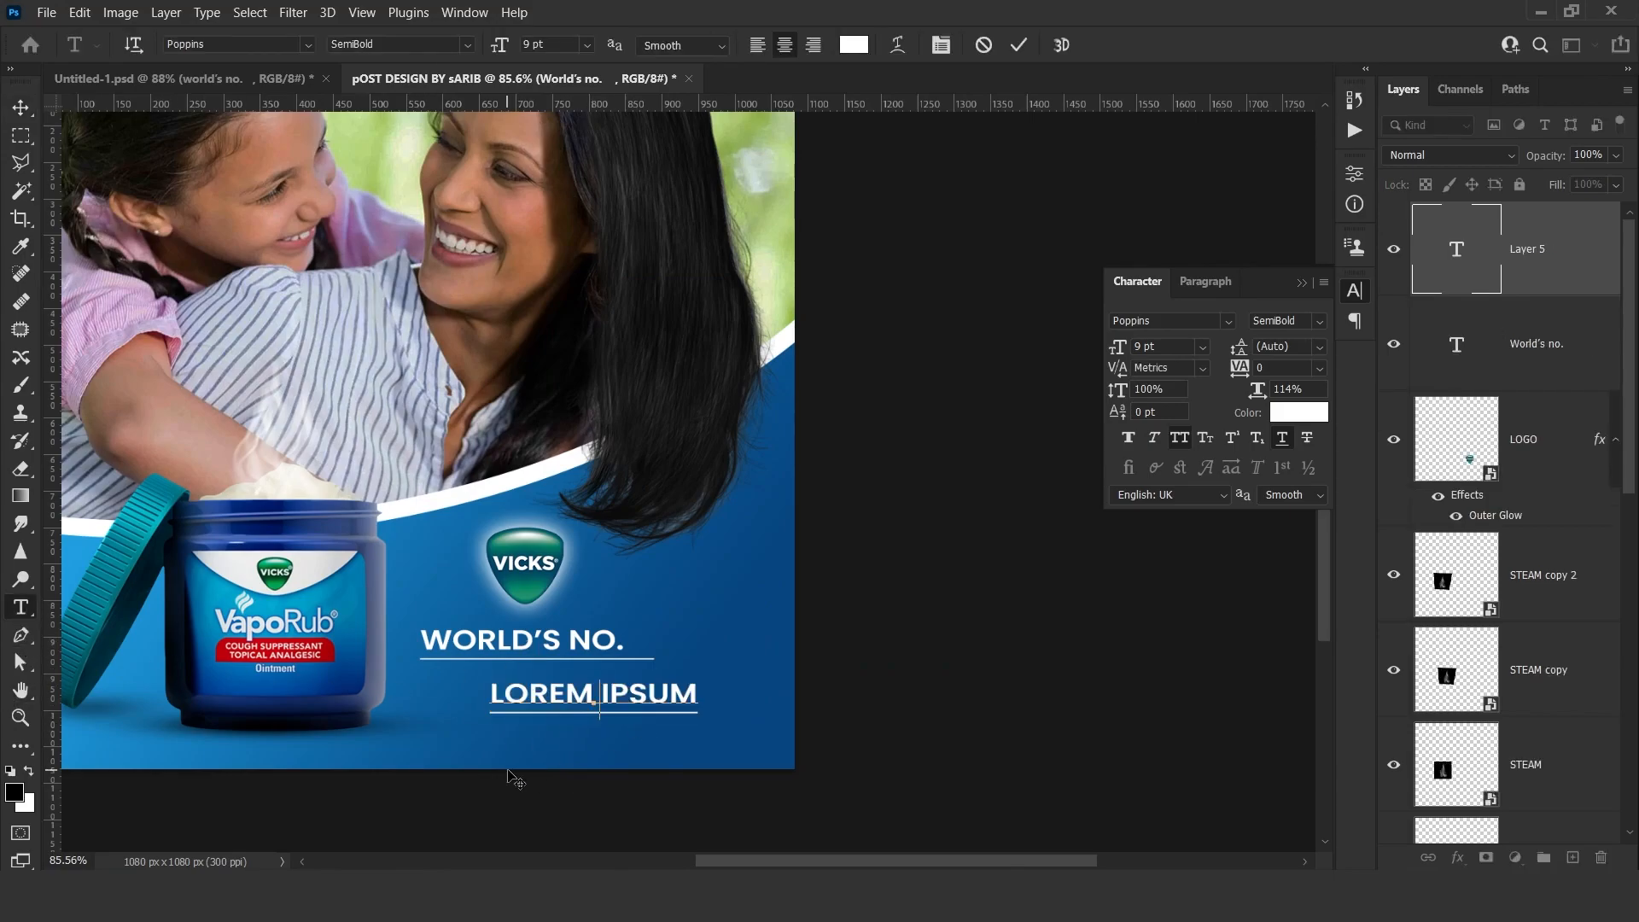
{"action": "key", "text": "ctrl+a"}
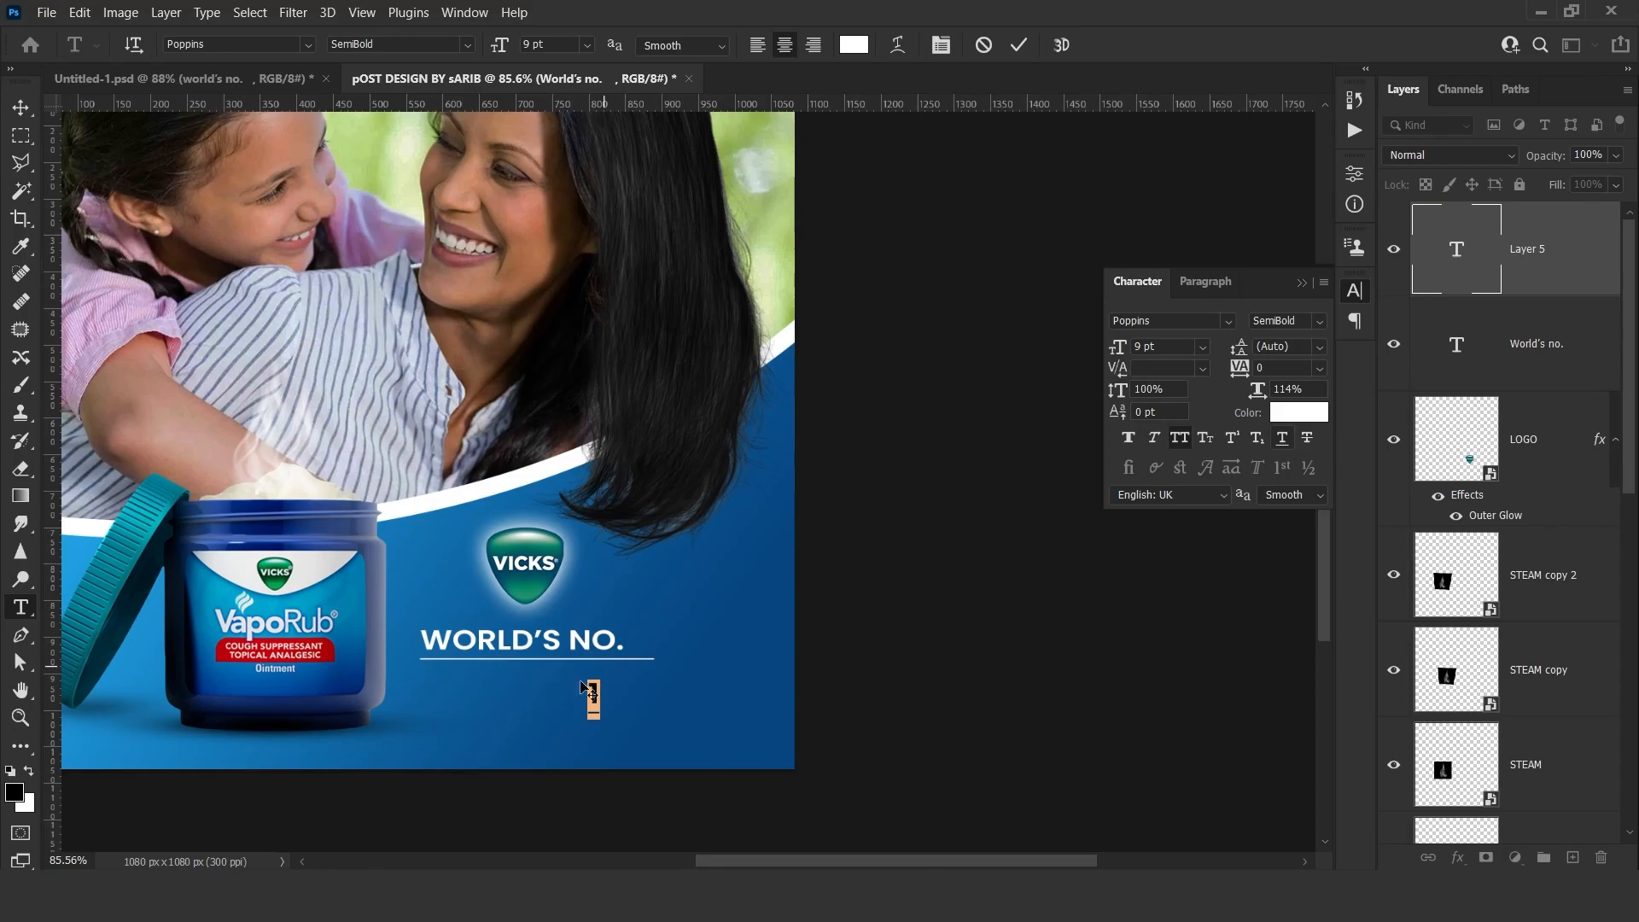
{"action": "left_click", "coordinate": [1314, 322]}
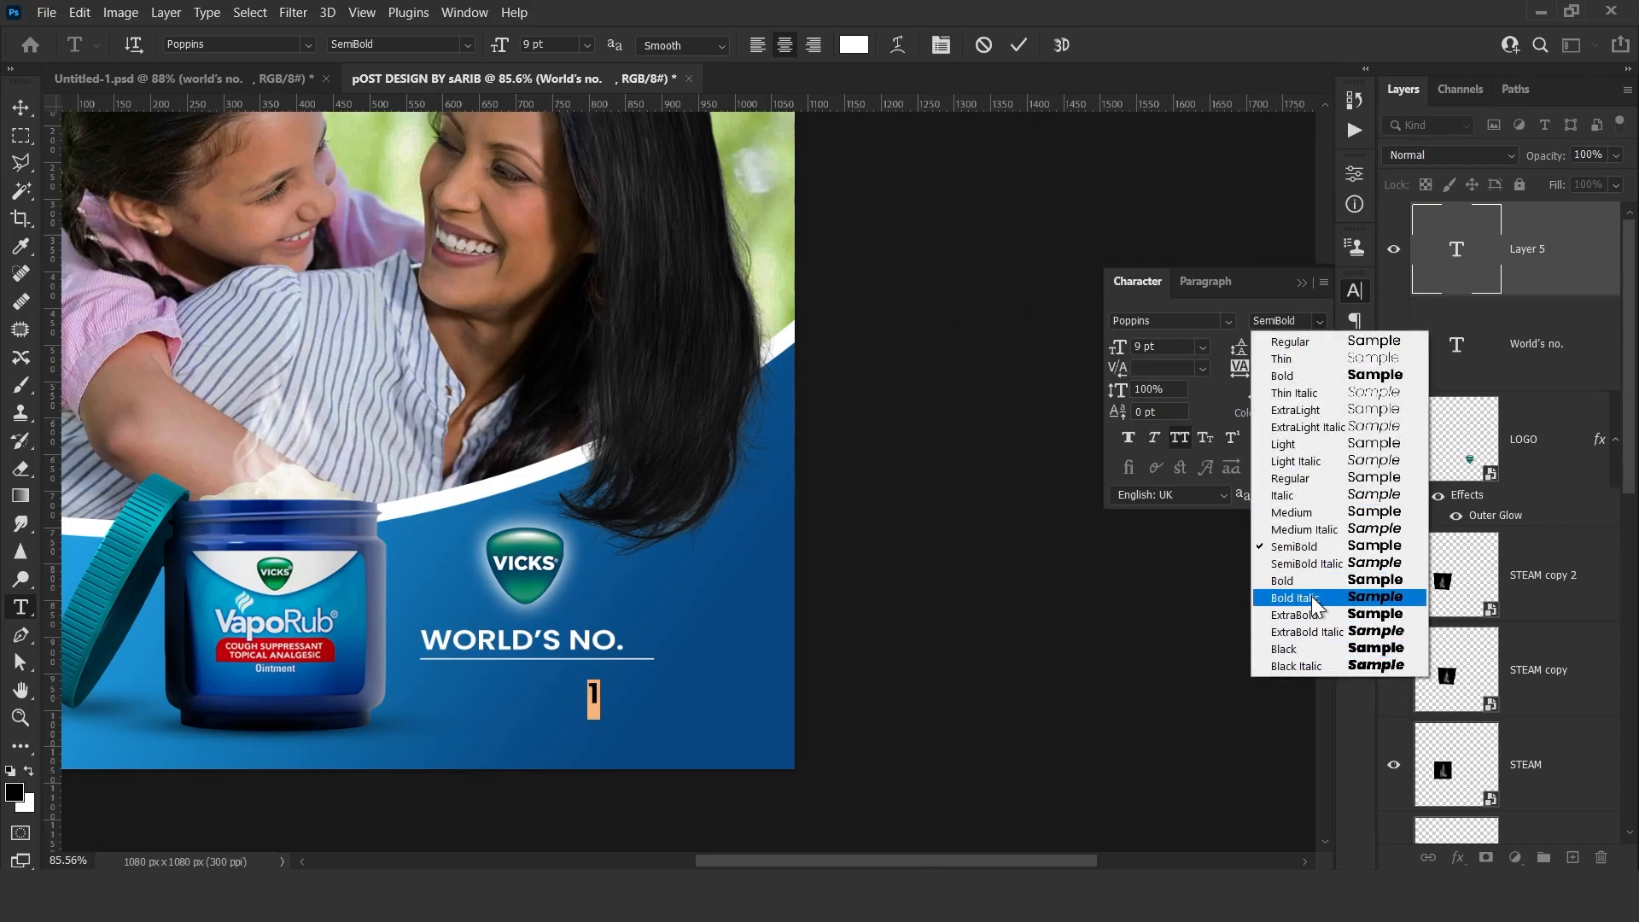
{"action": "left_click", "coordinate": [1288, 614]}
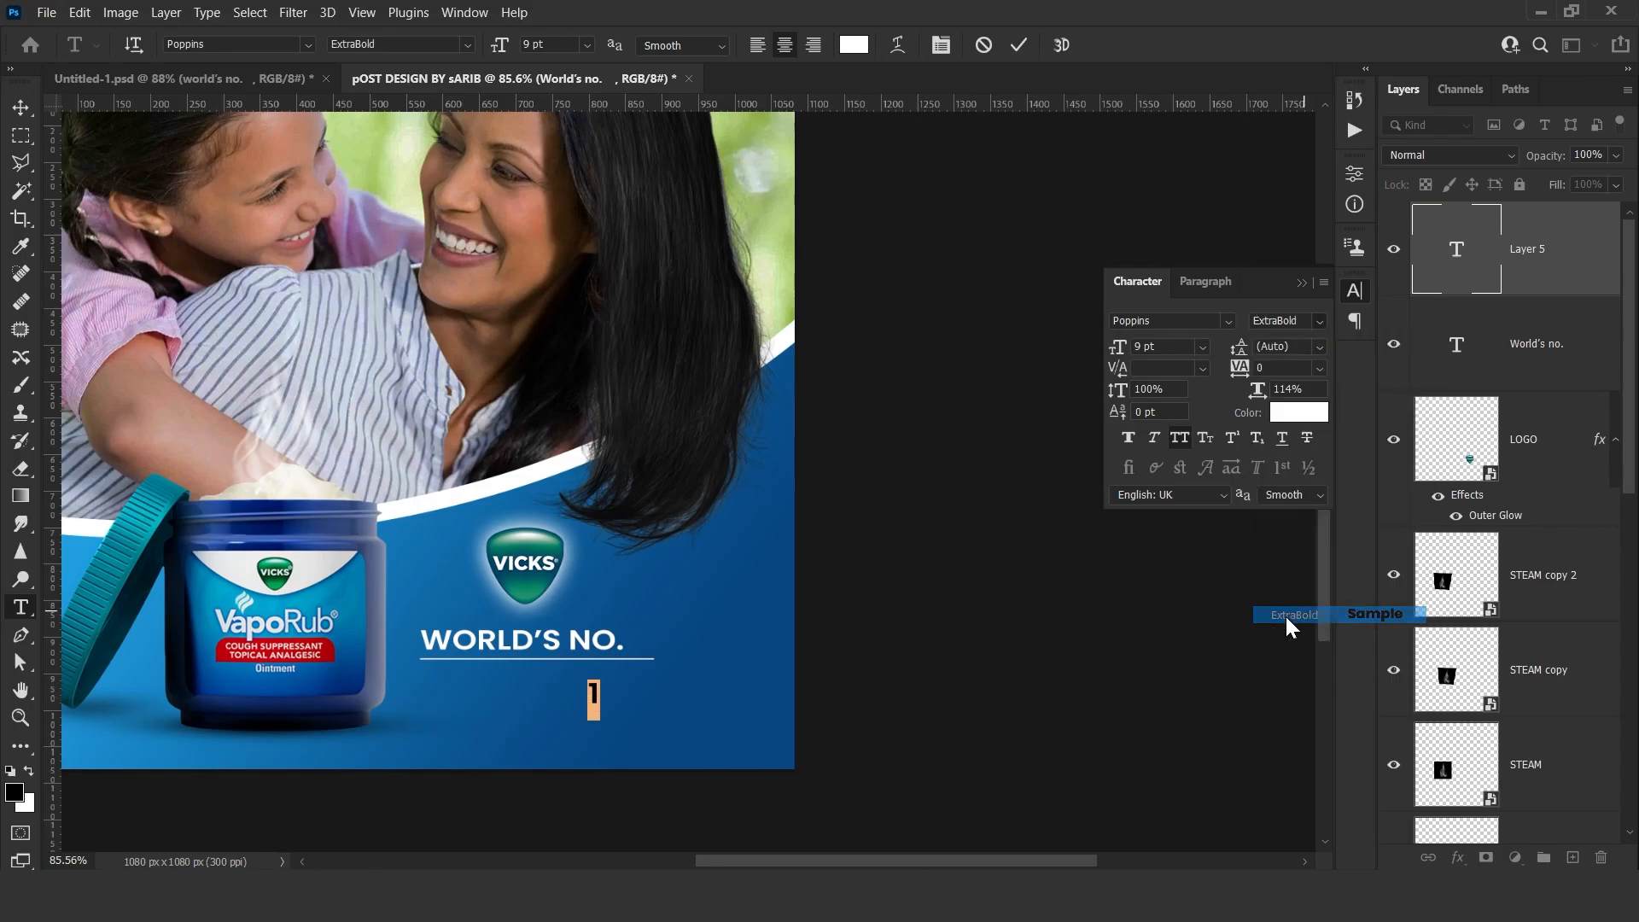
{"action": "left_click", "coordinate": [1019, 45]}
Enlarge the "1" to 17.12 pt and place it directly after "NO." in the headline.
{"action": "key", "text": "v"}
{"action": "left_click_drag", "start_coordinate": [681, 677], "coordinate": [708, 653]}
{"action": "key", "text": "ctrl+t"}
{"action": "left_click_drag", "start_coordinate": [642, 570], "coordinate": [589, 623]}
{"action": "key", "text": "Return"}
{"action": "left_click_drag", "start_coordinate": [722, 575], "coordinate": [815, 614]}
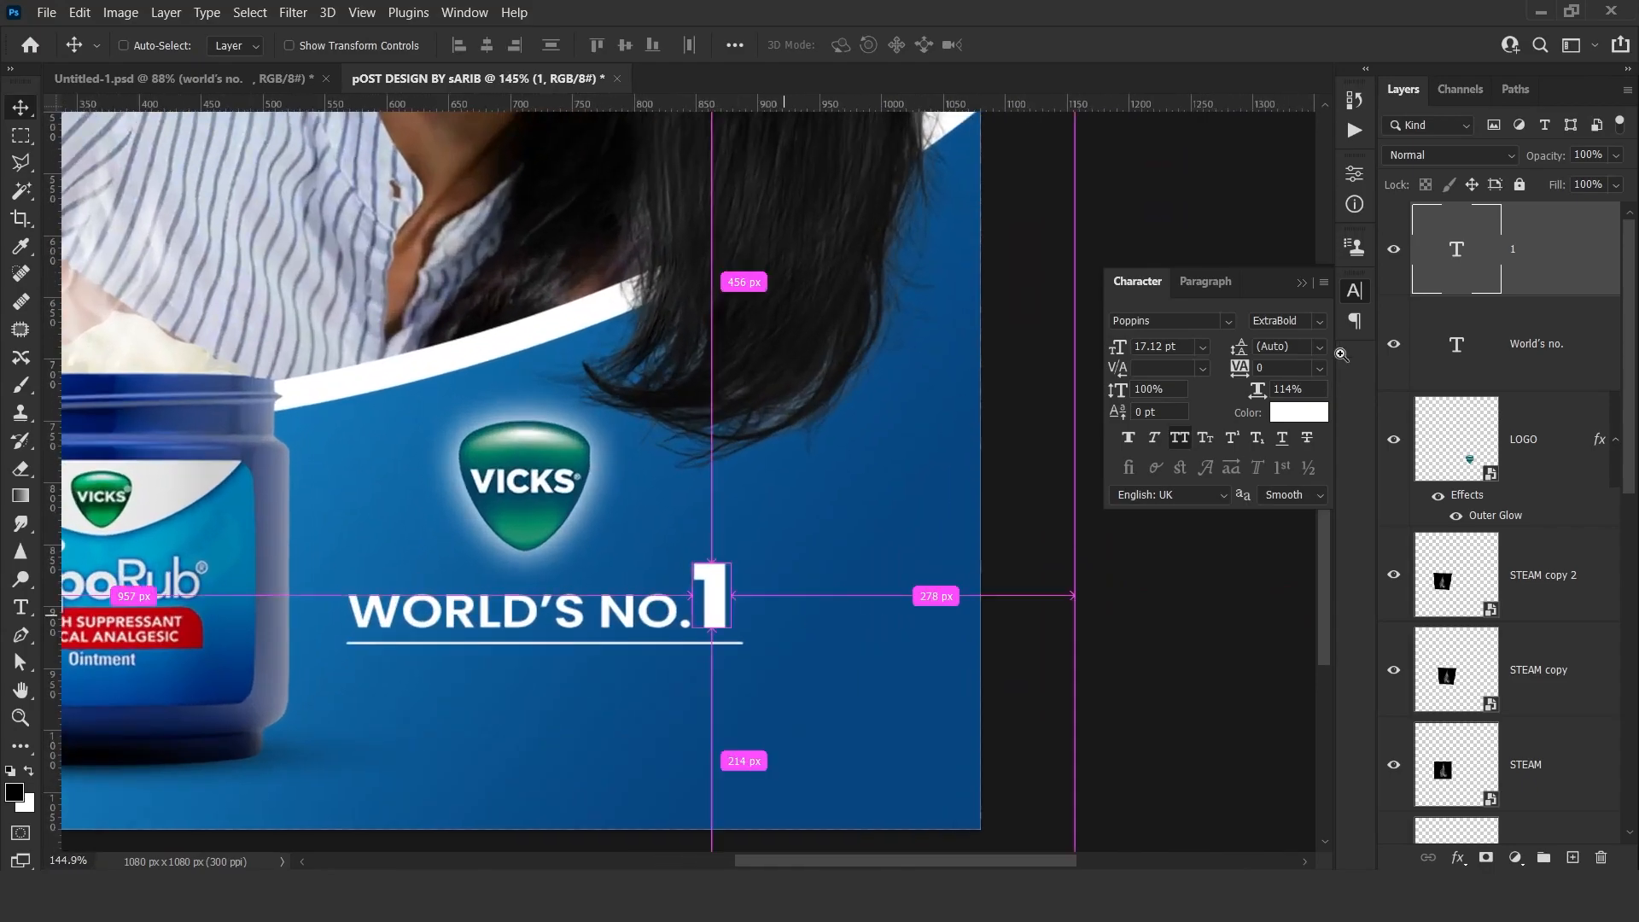
Set the "1" to the SemiBold style and adjust its position beside "NO.".
{"action": "left_click", "coordinate": [1315, 324]}
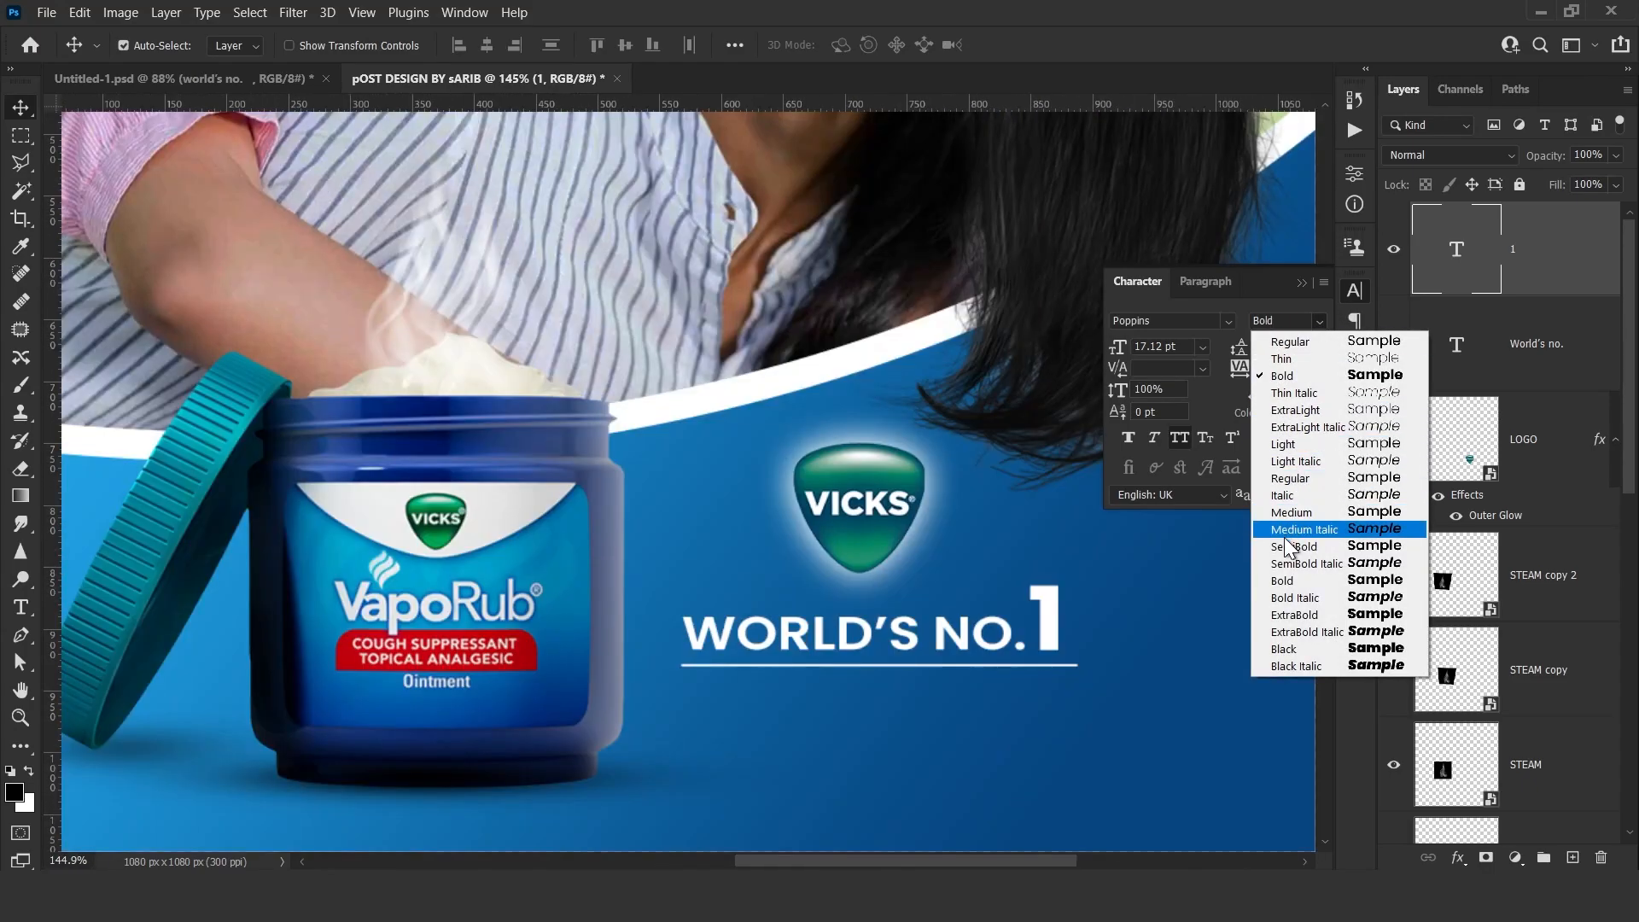
{"action": "left_click", "coordinate": [1282, 545]}
{"action": "left_click_drag", "start_coordinate": [1090, 619], "coordinate": [1133, 630]}
{"action": "left_click_drag", "start_coordinate": [1066, 611], "coordinate": [1051, 618]}
{"action": "left_click_drag", "start_coordinate": [1045, 675], "coordinate": [882, 534]}
Add the text "COUGH AND COLD BRAND*" below the underlined headline.
{"action": "left_click_drag", "start_coordinate": [661, 508], "coordinate": [797, 618]}
{"action": "left_click_drag", "start_coordinate": [761, 512], "coordinate": [768, 512]}
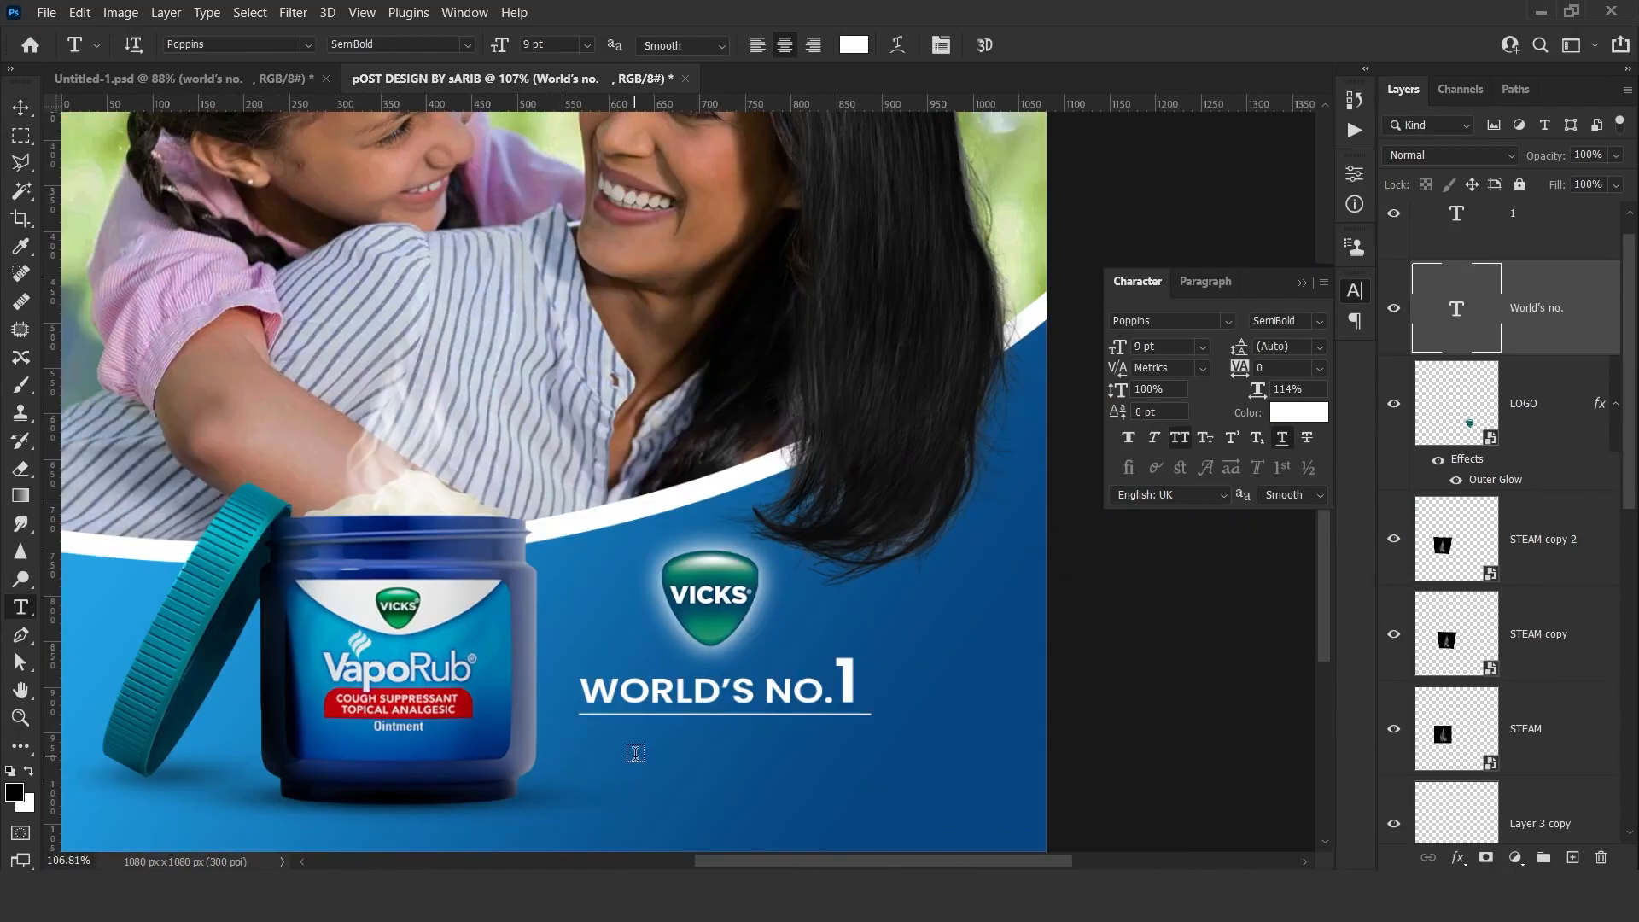
{"action": "left_click", "coordinate": [633, 753]}
{"action": "type", "text": "COUGH"}
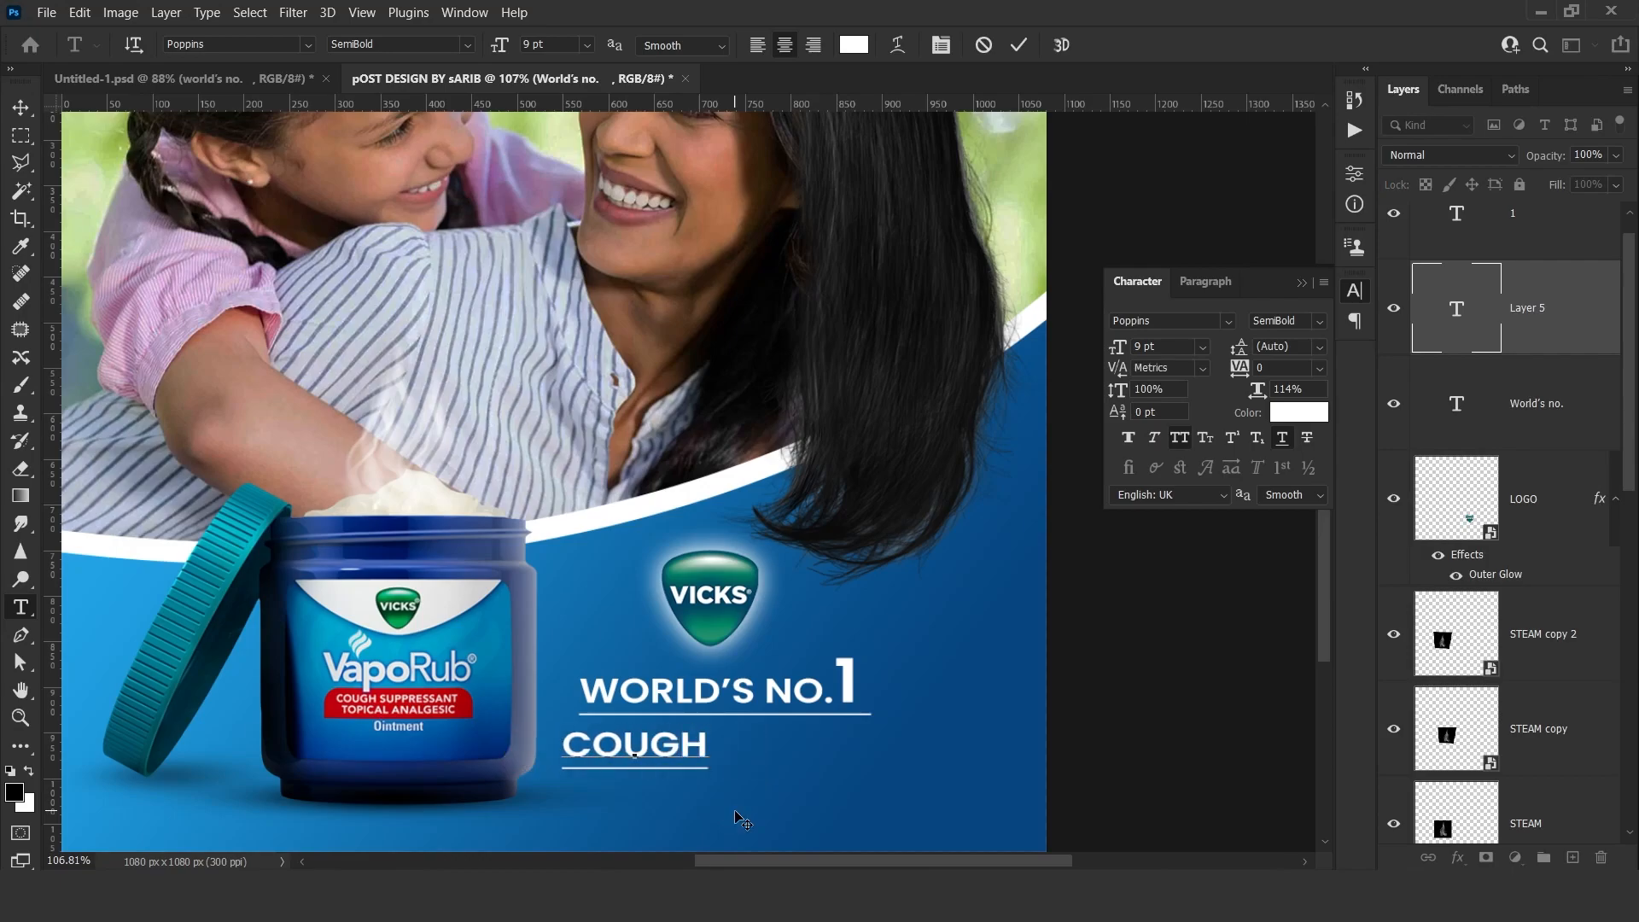
{"action": "type", "text": " AND COLD "}
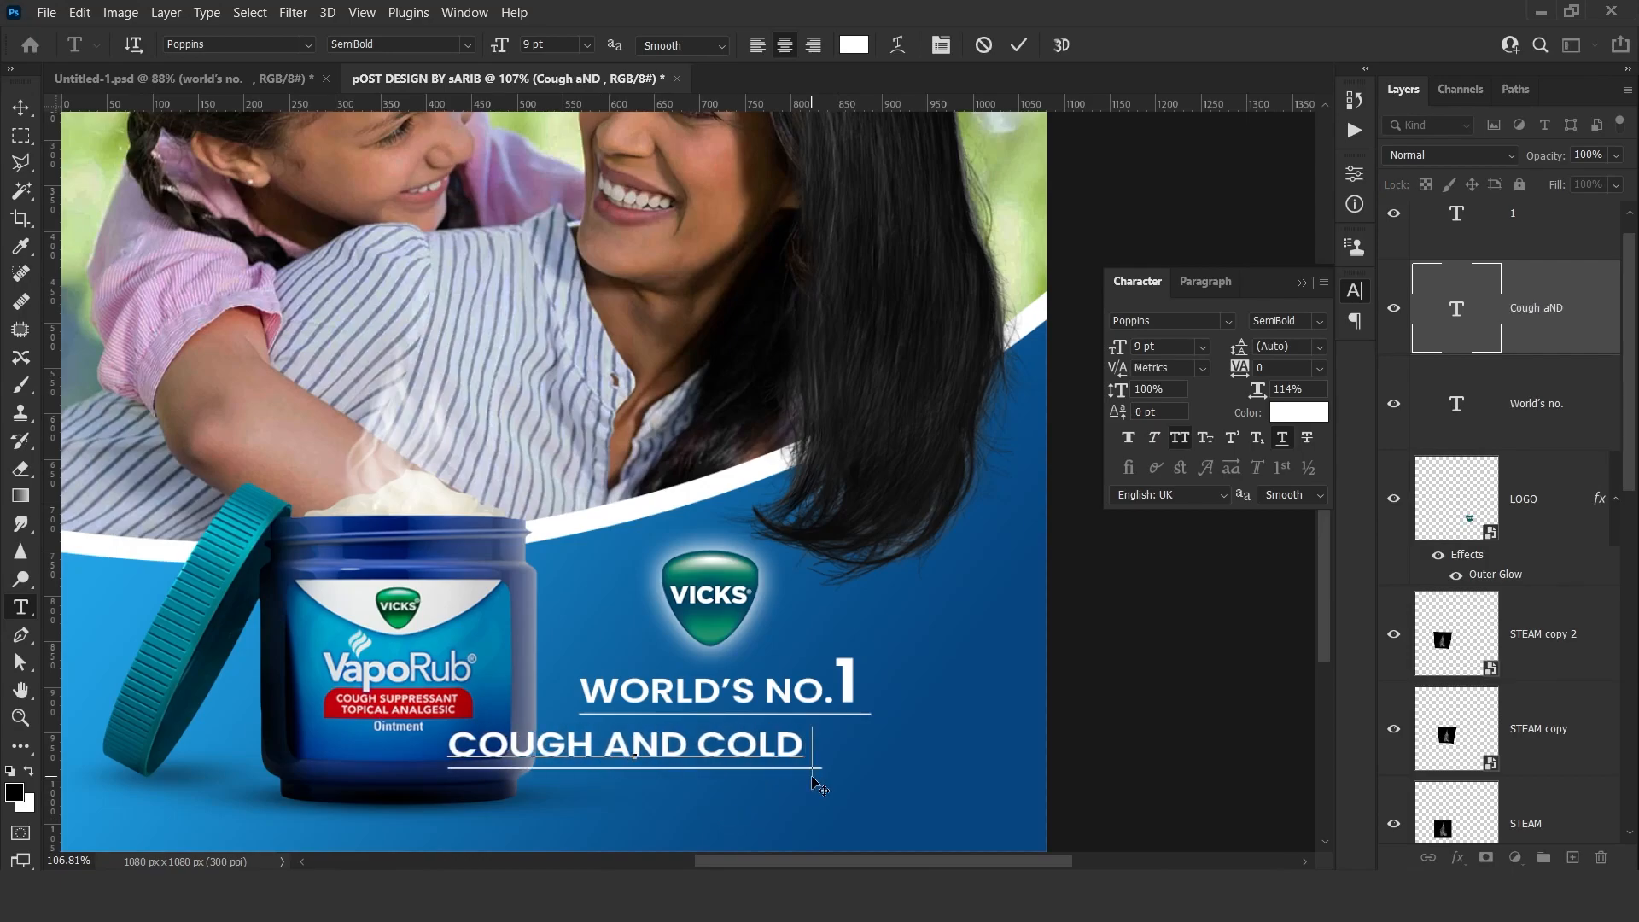
{"action": "type", "text": "BRAND*"}
Shrink the "COUGH AND COLD BRAND*" text without an underline and fit it beneath the headline to the width of the headline's underline.
{"action": "key", "text": "ctrl+a"}
{"action": "left_click_drag", "start_coordinate": [1136, 352], "coordinate": [1108, 354]}
{"action": "key", "text": "ctrl+Return"}
{"action": "key", "text": "v"}
{"action": "left_click_drag", "start_coordinate": [656, 550], "coordinate": [749, 528]}
{"action": "key", "text": "ctrl+t"}
{"action": "left_click_drag", "start_coordinate": [842, 753], "coordinate": [833, 661]}
{"action": "key", "text": "Return"}
Nudge the "COUGH AND COLD BRAND*" text vertically to set its gap below the headline's underline.
{"action": "key", "text": "shift+Down"}
{"action": "key", "text": "Up"}
{"action": "key", "text": "Up"}
{"action": "key", "text": "Up"}
{"action": "key", "text": "Up"}
{"action": "key", "text": "Up"}
Scale the "1" in the headline down to 12.62 pt.
{"action": "left_click", "coordinate": [773, 608], "text": "ctrl"}
{"action": "key", "text": "ctrl+t"}
{"action": "left_click_drag", "start_coordinate": [788, 567], "coordinate": [783, 582]}
{"action": "key", "text": "Return"}
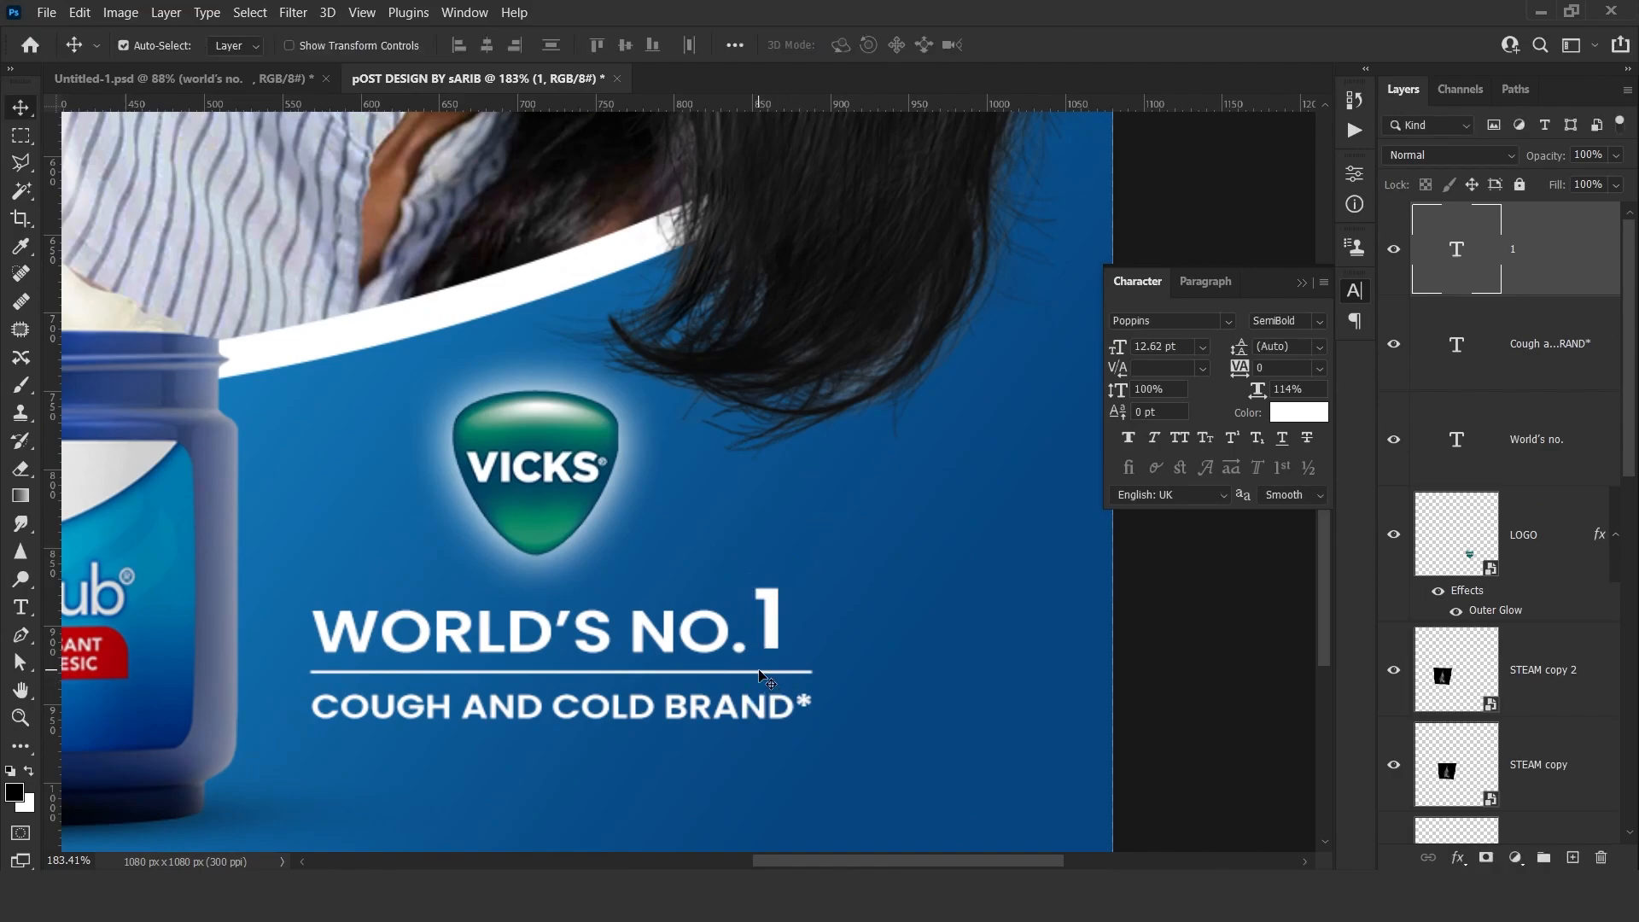
Remove trailing spaces from the "WORLD'S NO." text to shorten its underline.
{"action": "double_click", "coordinate": [792, 670]}
{"action": "key", "text": "BackSpace"}
{"action": "key", "text": "BackSpace"}
{"action": "key", "text": "BackSpace"}
{"action": "key", "text": "ctrl+Return"}
{"action": "key", "text": "v"}
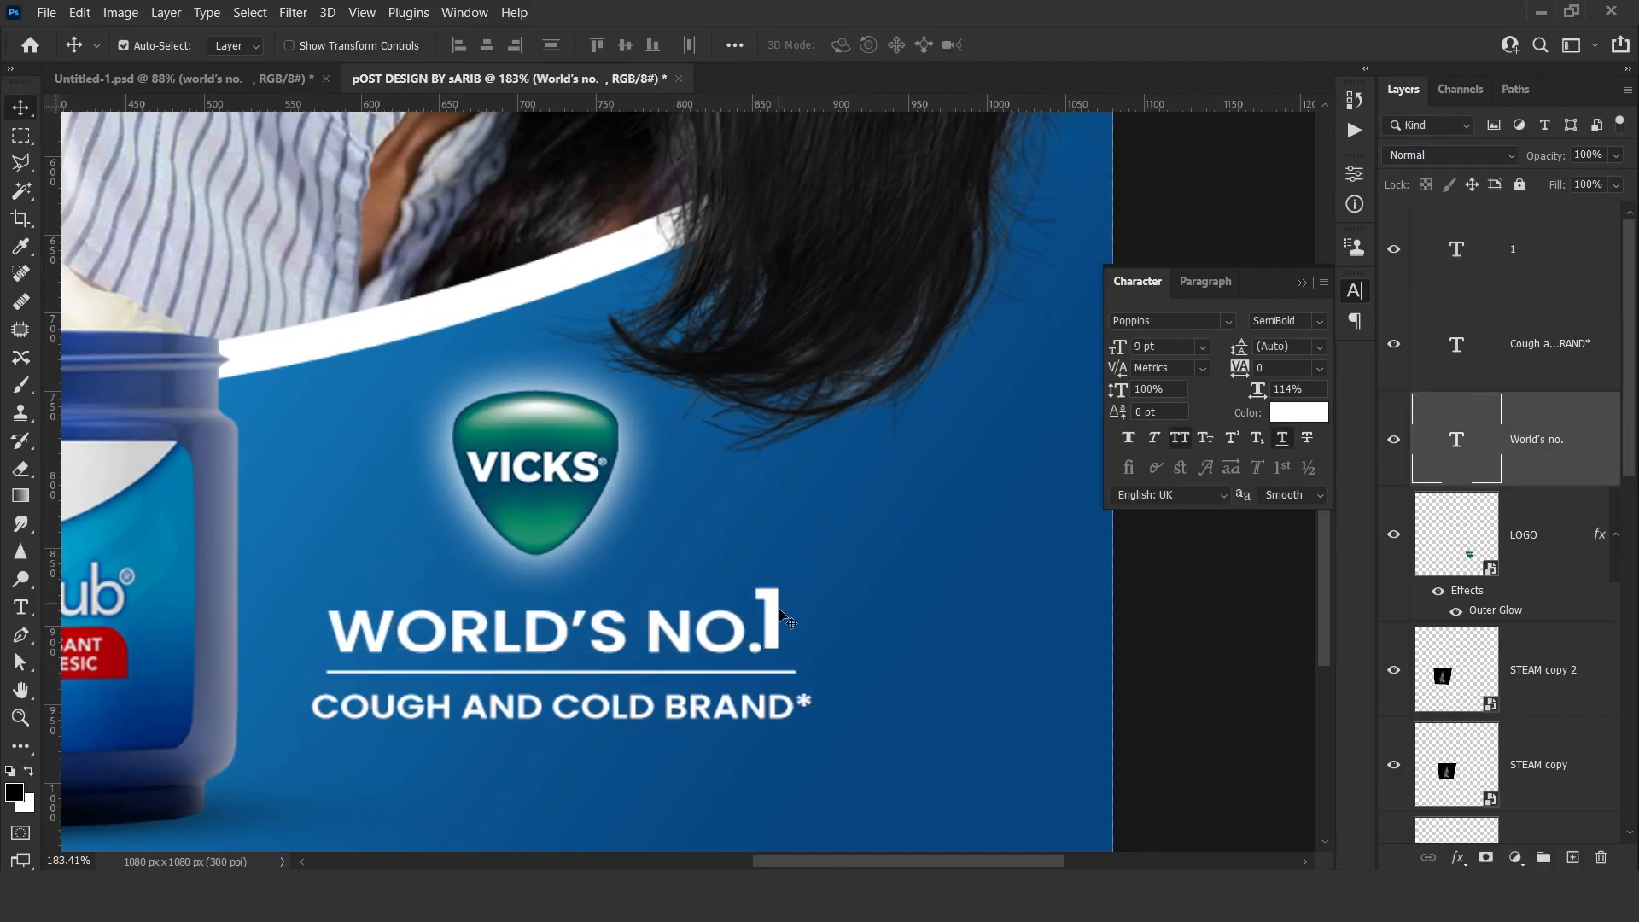
Shift the "1" to the right so it stands clear of "NO." just above the underline's end.
{"action": "left_click", "coordinate": [779, 618]}
{"action": "key", "text": "shift+Right"}
{"action": "left_click_drag", "start_coordinate": [731, 684], "coordinate": [803, 684]}
{"action": "left_click_drag", "start_coordinate": [869, 618], "coordinate": [836, 629]}
{"action": "left_click", "coordinate": [808, 618]}
{"action": "key", "text": "ctrl+t"}
{"action": "key", "text": "Return"}
{"action": "left_click_drag", "start_coordinate": [843, 575], "coordinate": [758, 582]}
Enlarge the three headline text layers together and shift them with the Vicks logo to the right on the blue shape.
{"action": "left_click", "coordinate": [1546, 277]}
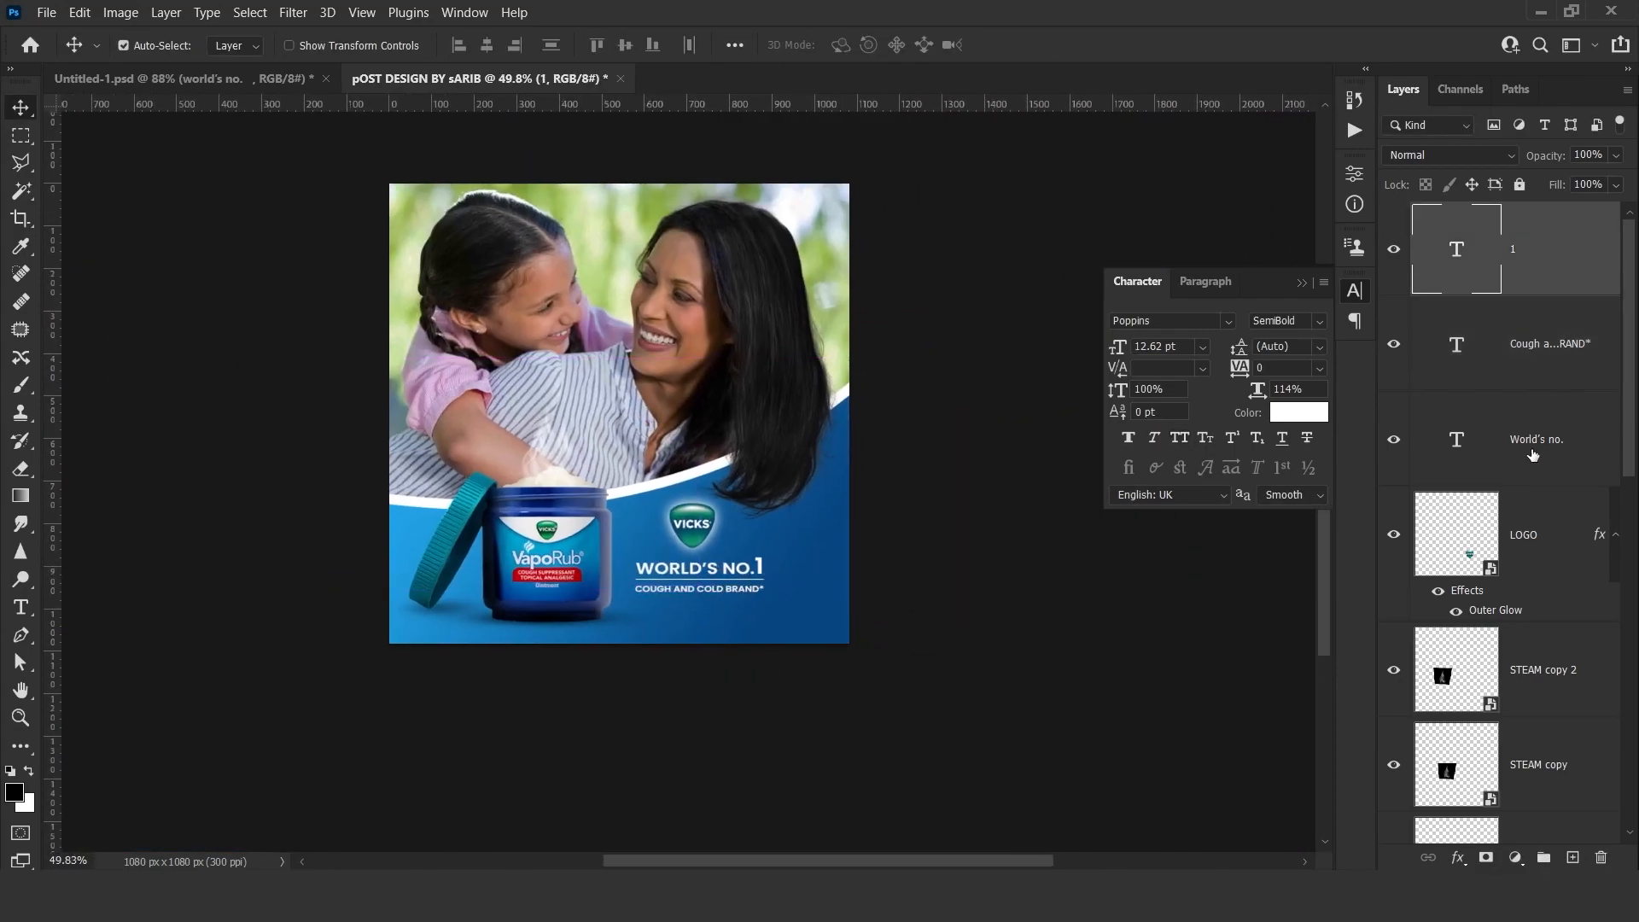
{"action": "left_click", "coordinate": [1533, 455], "text": "shift"}
{"action": "scroll", "coordinate": [765, 604], "scroll_direction": "up", "scroll_amount": 2}
{"action": "key", "text": "ctrl+t"}
{"action": "left_click_drag", "start_coordinate": [766, 604], "coordinate": [776, 615]}
{"action": "key", "text": "Return"}
{"action": "left_click_drag", "start_coordinate": [720, 567], "coordinate": [722, 527]}
{"action": "left_click", "coordinate": [684, 527], "text": "shift"}
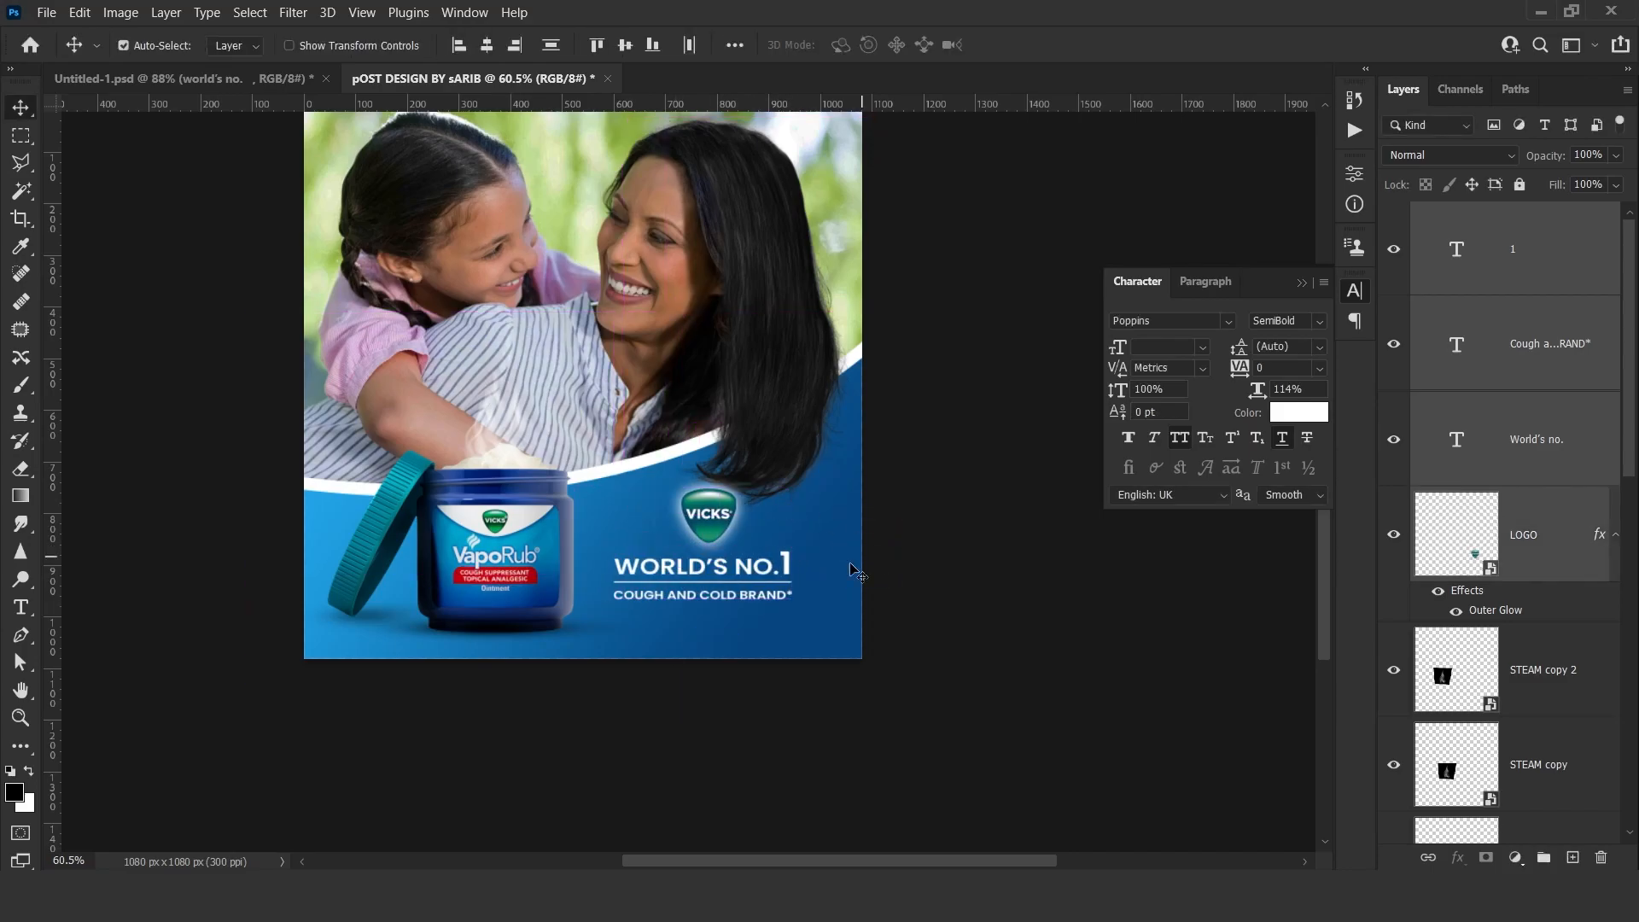
{"action": "scroll", "coordinate": [1519, 614], "scroll_direction": "down", "scroll_amount": 2}
Scale down the jar together with its shadow and steam layers and shift the group slightly to the left.
{"action": "left_click", "coordinate": [468, 562]}
{"action": "scroll", "coordinate": [1607, 727], "scroll_direction": "down", "scroll_amount": 3}
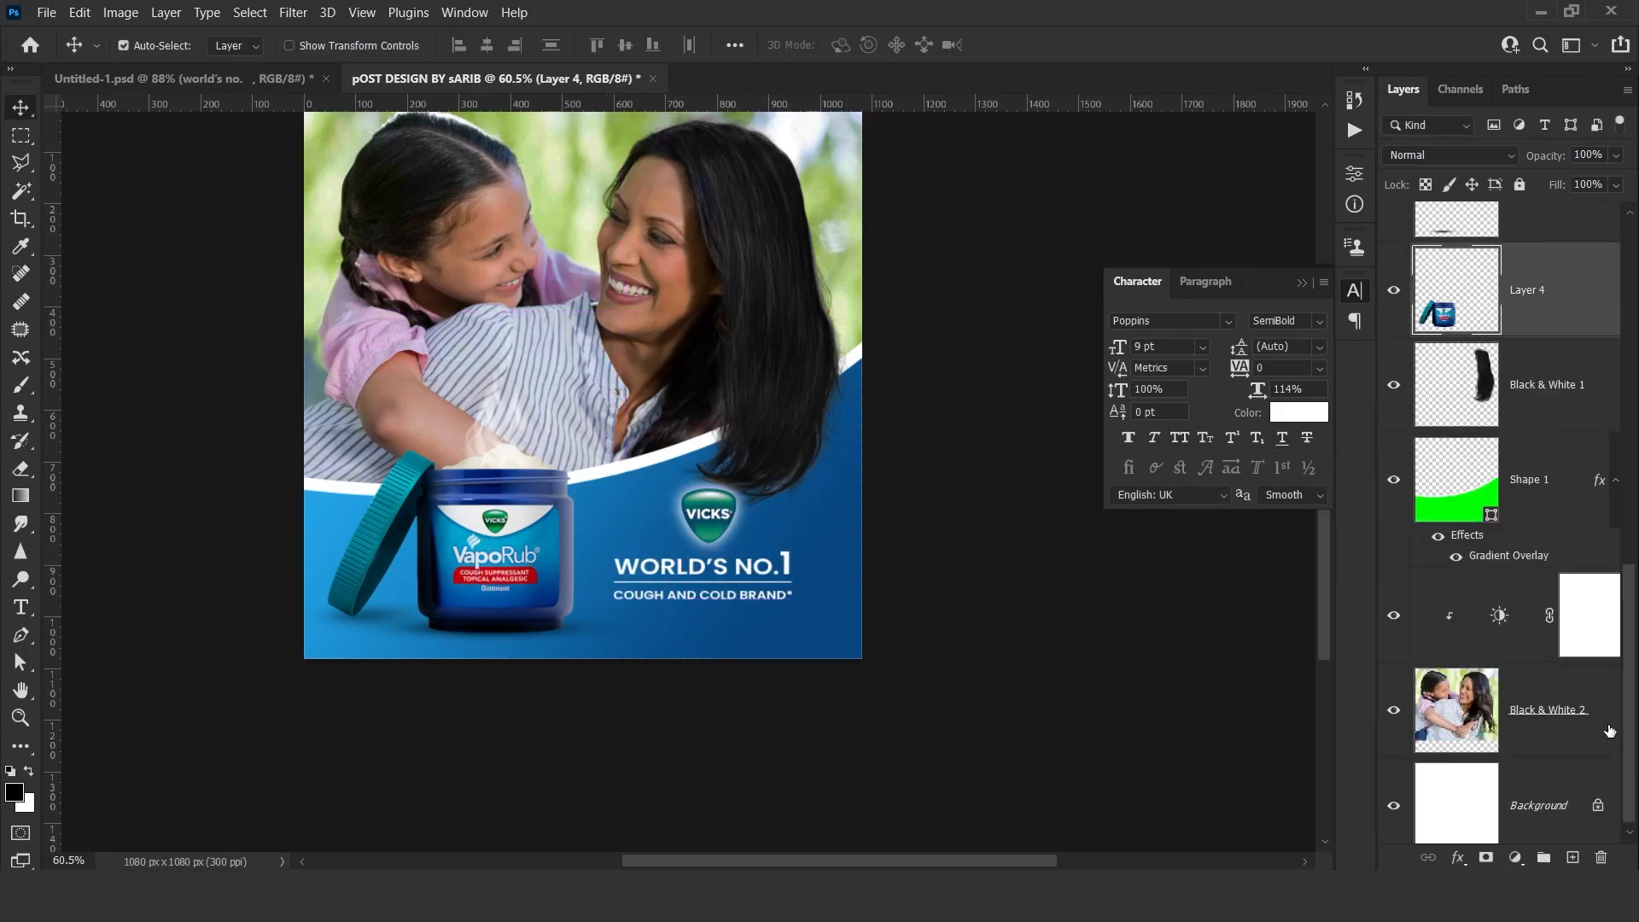
{"action": "scroll", "coordinate": [1609, 731], "scroll_direction": "up", "scroll_amount": 3}
{"action": "left_click", "coordinate": [1526, 393], "text": "shift"}
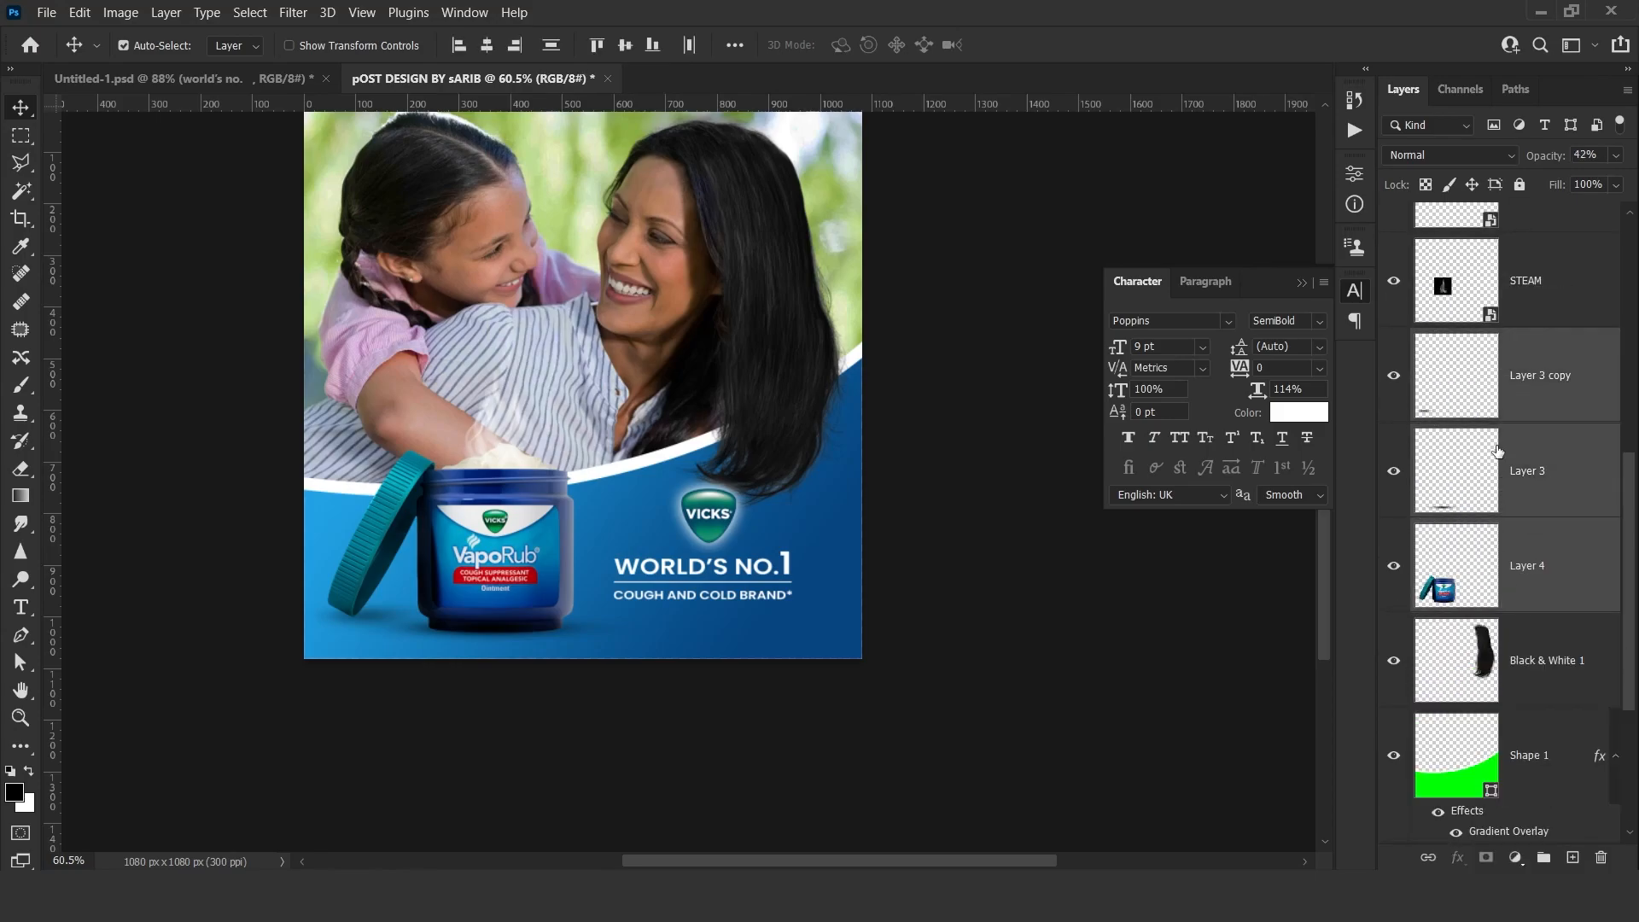
{"action": "key", "text": "ctrl+t"}
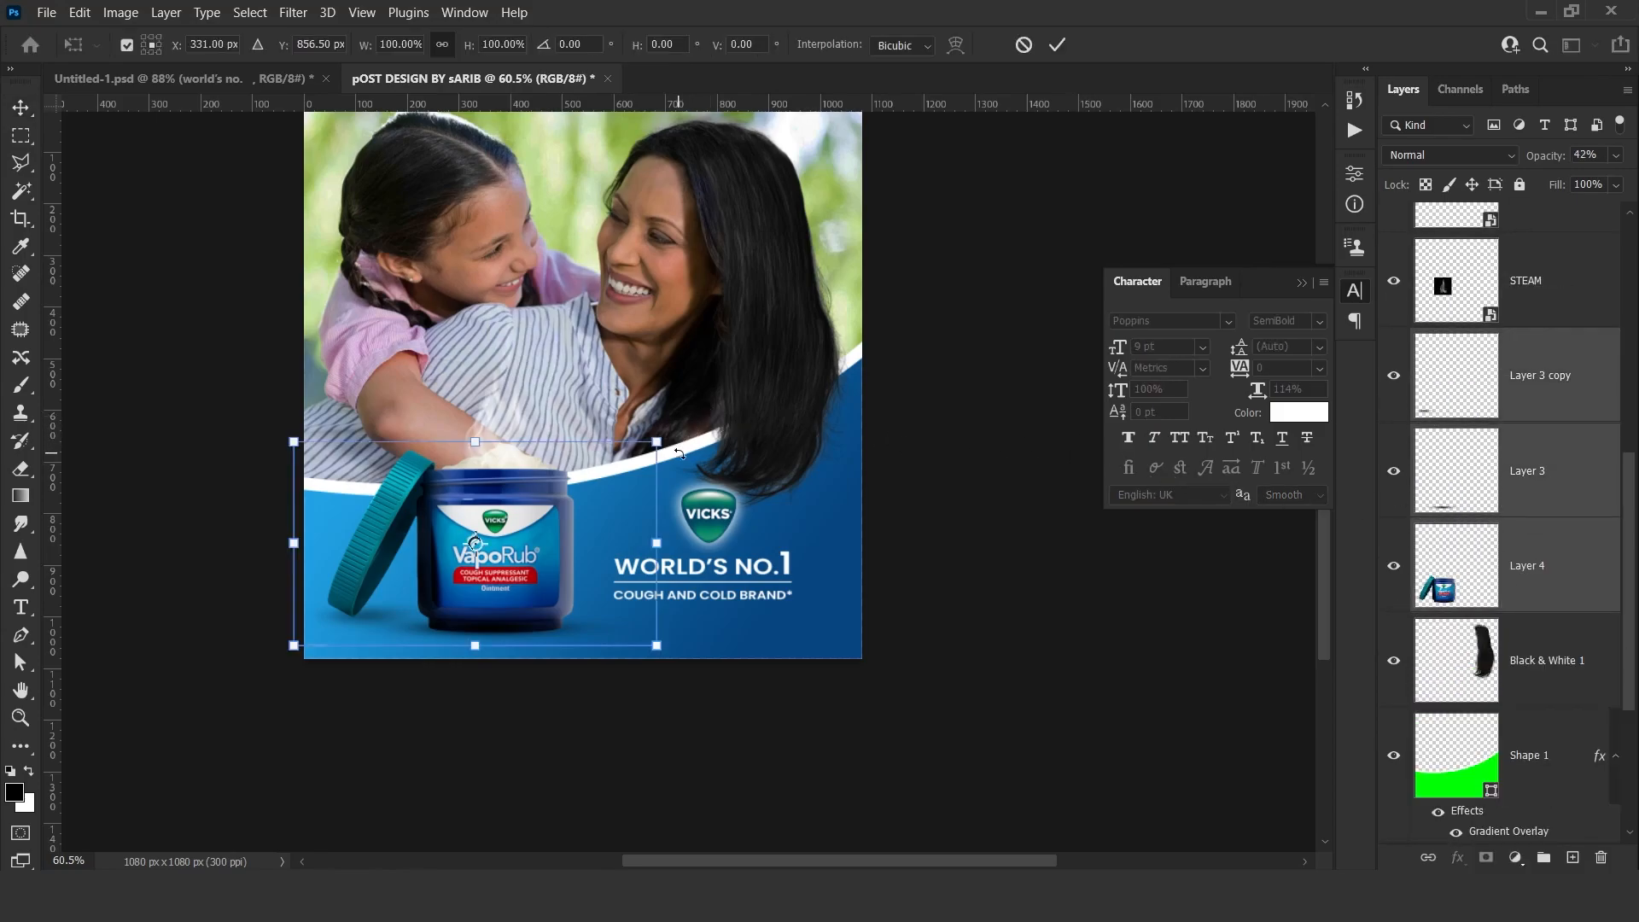
{"action": "left_click", "coordinate": [1023, 44]}
{"action": "scroll", "coordinate": [1529, 363], "scroll_direction": "up", "scroll_amount": 2}
{"action": "left_click", "coordinate": [1534, 287], "text": "shift"}
{"action": "key", "text": "ctrl+t"}
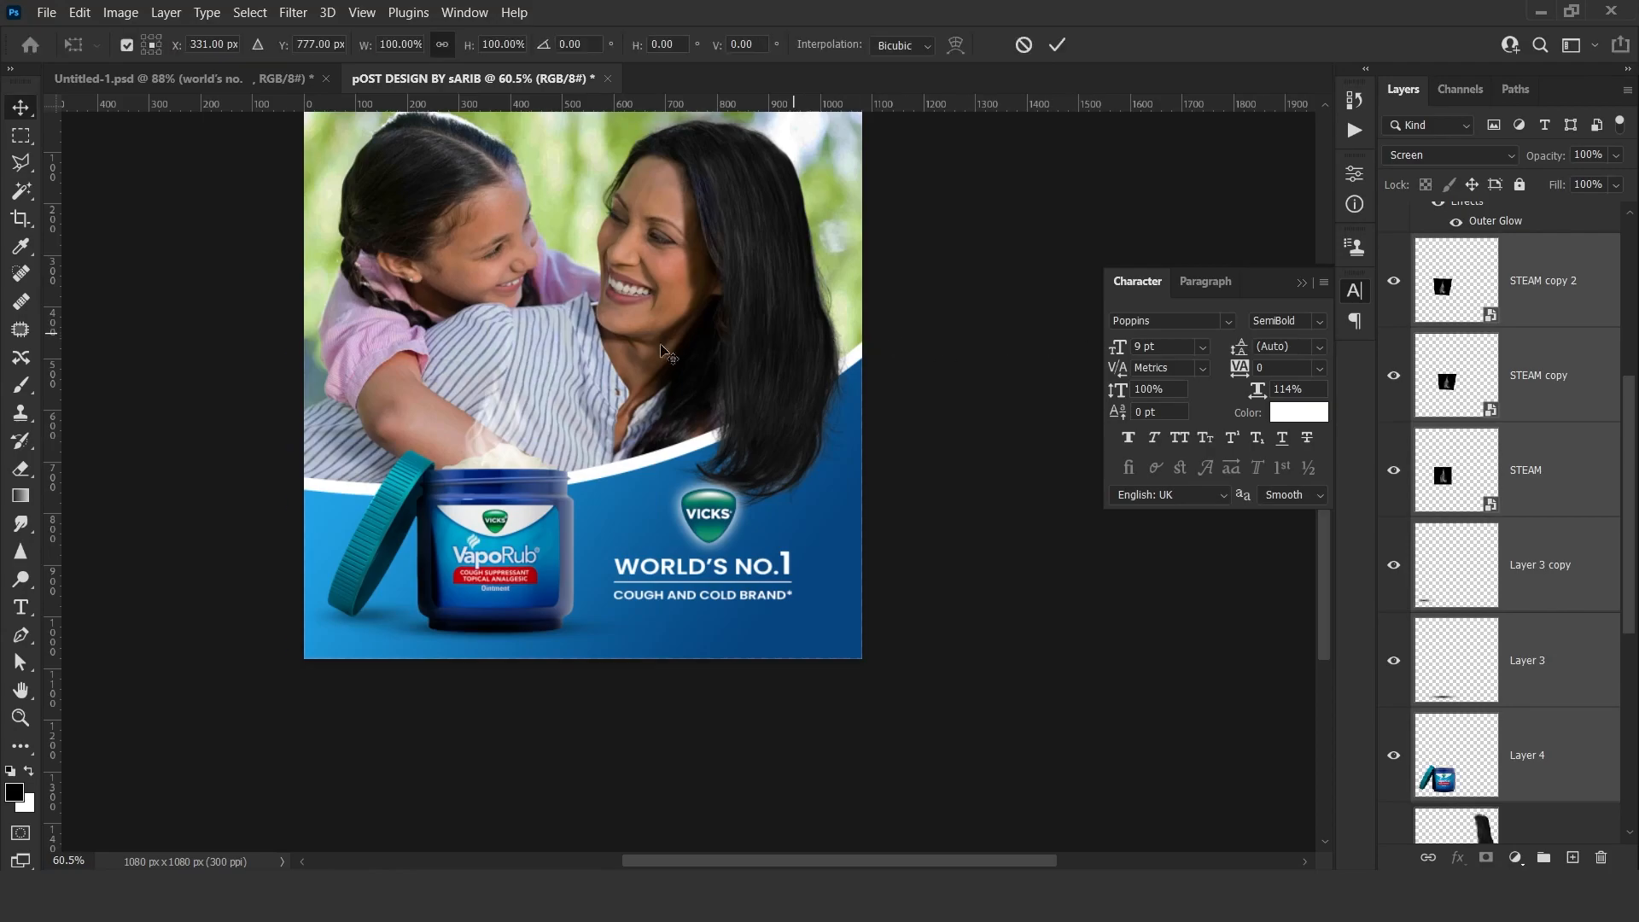
{"action": "left_click_drag", "start_coordinate": [663, 362], "coordinate": [642, 373]}
{"action": "left_click_drag", "start_coordinate": [538, 481], "coordinate": [525, 481]}
{"action": "key", "text": "Return"}
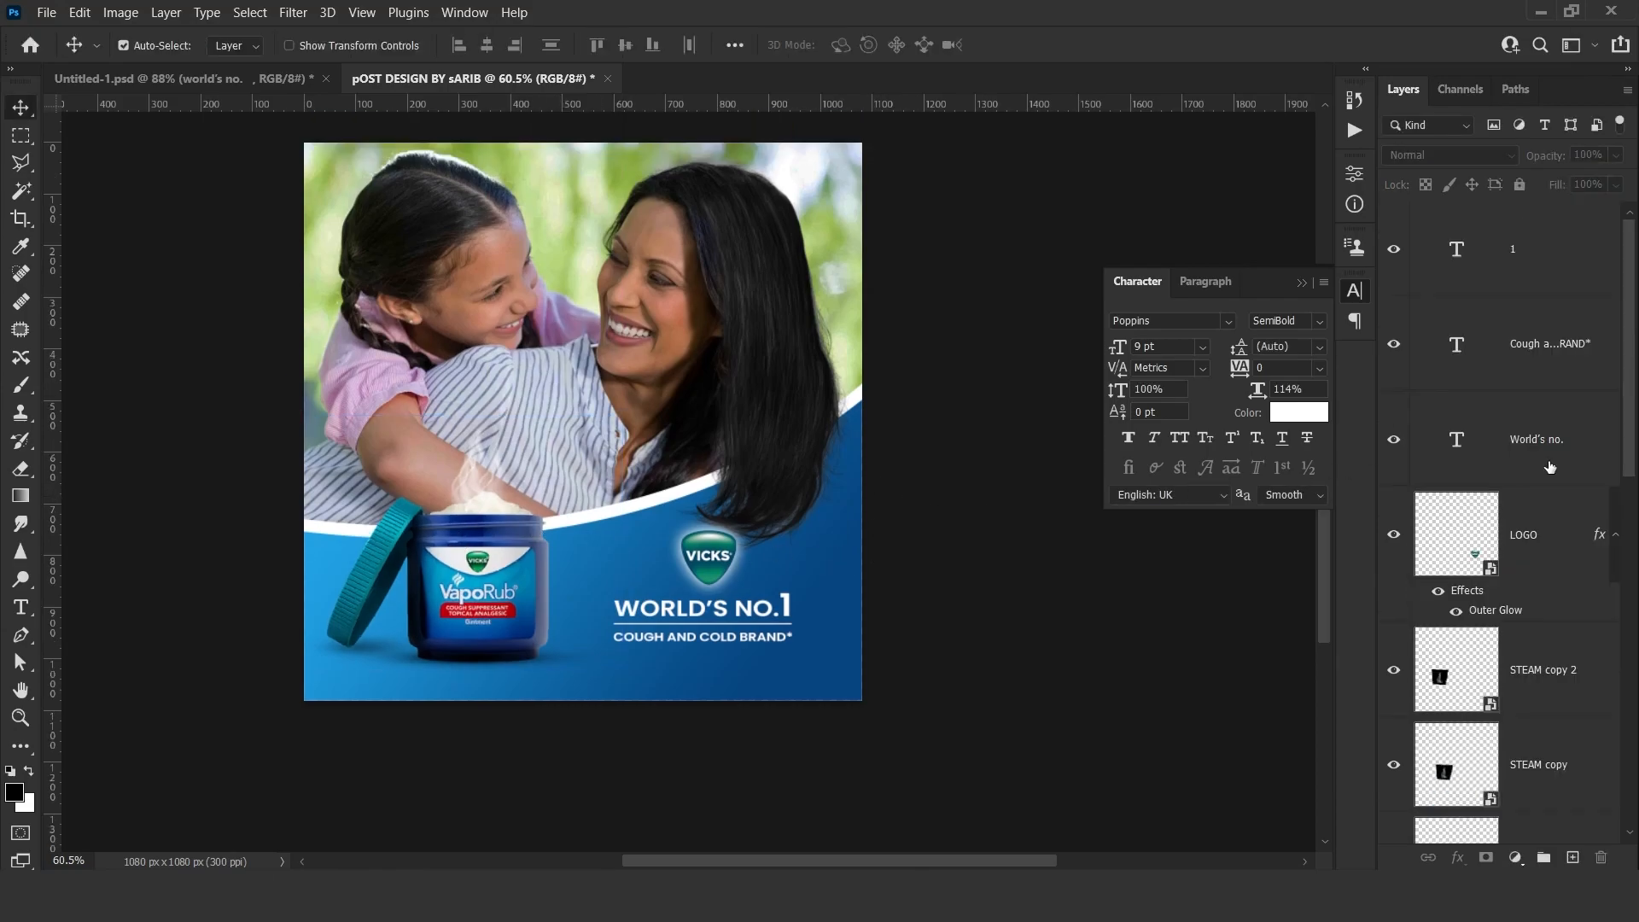
Select the three headline text layers plus the LOGO layer and move them left, closer to the jar.
{"action": "left_click", "coordinate": [1550, 467]}
{"action": "left_click", "coordinate": [1541, 243], "text": "shift"}
{"action": "left_click_drag", "start_coordinate": [856, 539], "coordinate": [886, 517]}
{"action": "key", "text": "ctrl+z"}
{"action": "left_click", "coordinate": [1551, 539], "text": "shift"}
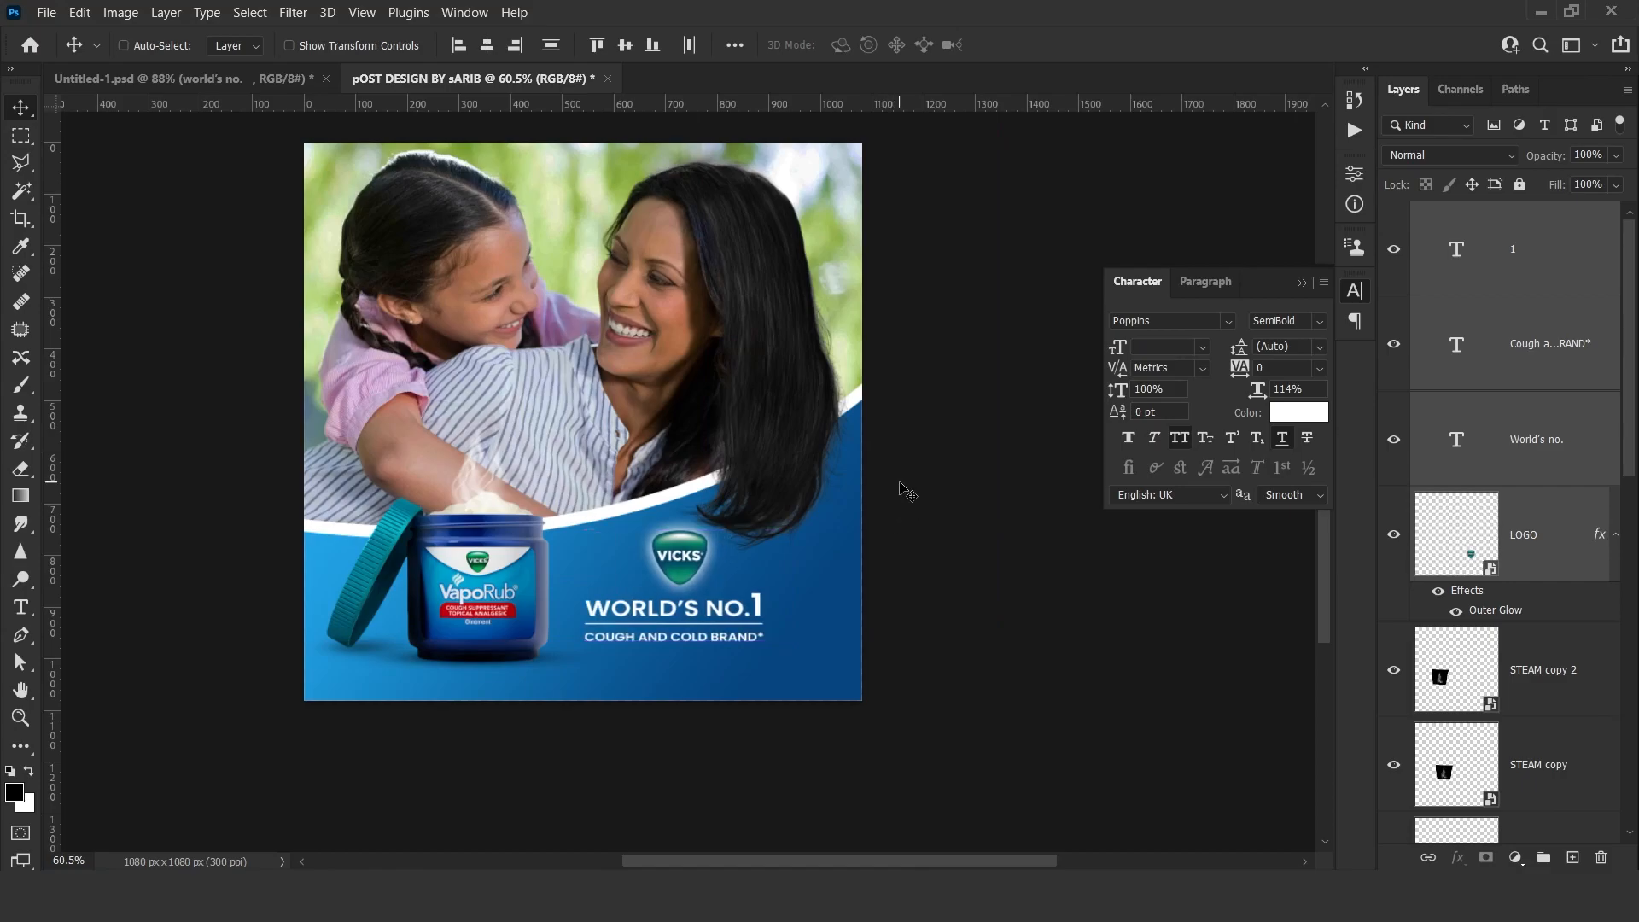
Puppet Warp the woman's hair layer Black & White 1 with three pins, bending its lower end slightly to the right.
{"action": "left_click", "coordinate": [784, 431], "text": "ctrl"}
{"action": "left_click", "coordinate": [1394, 418]}
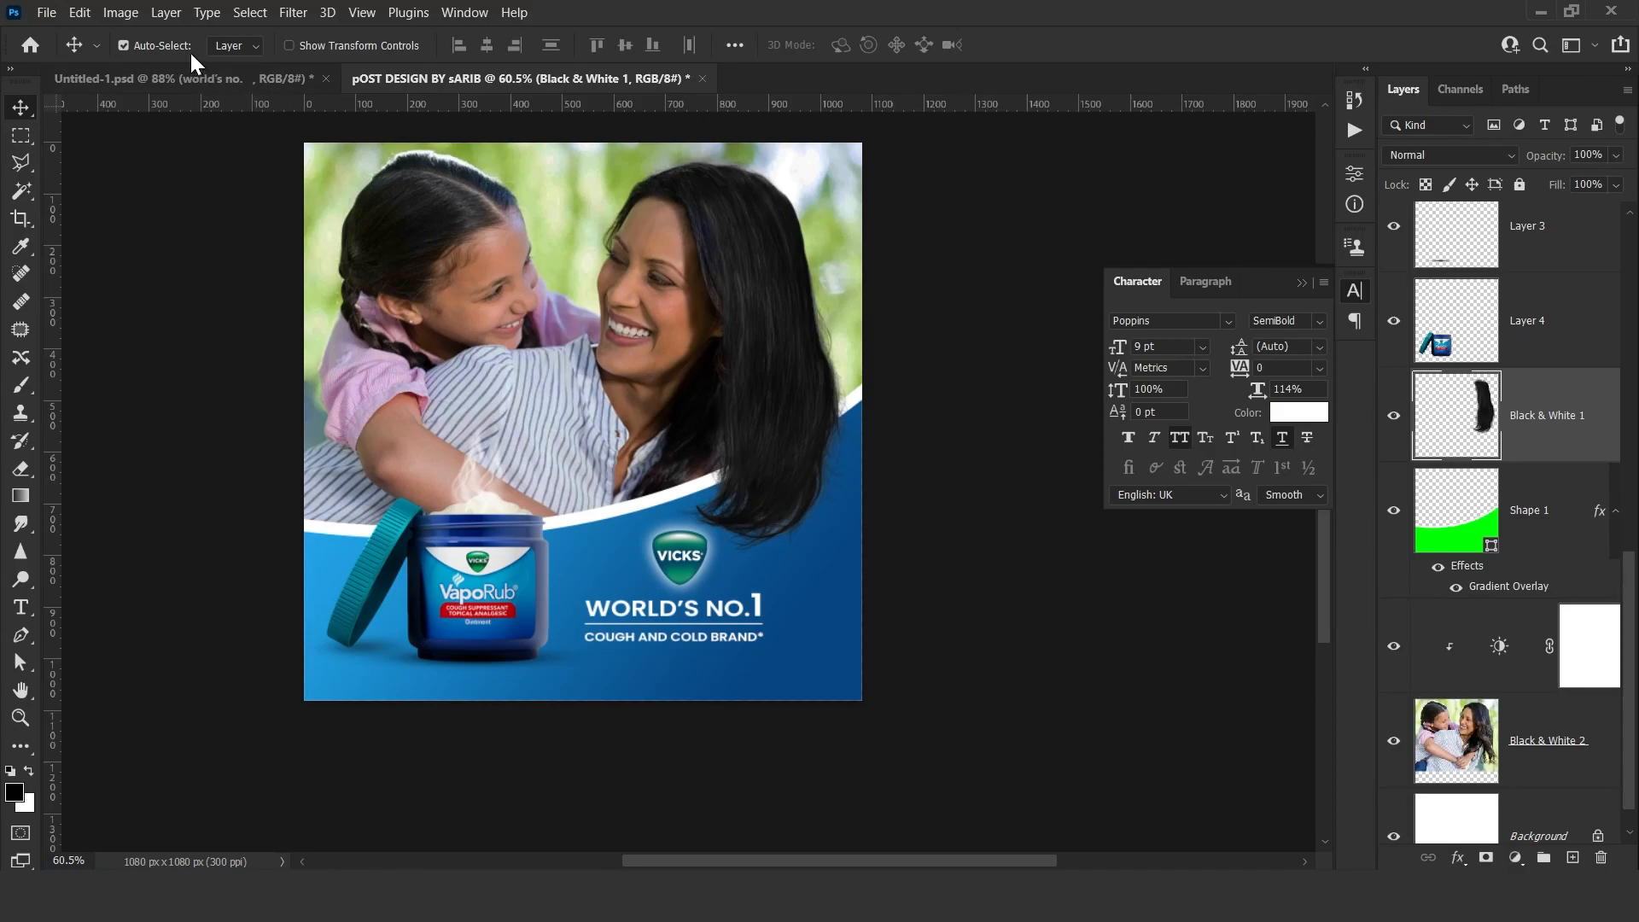
{"action": "left_click", "coordinate": [83, 10]}
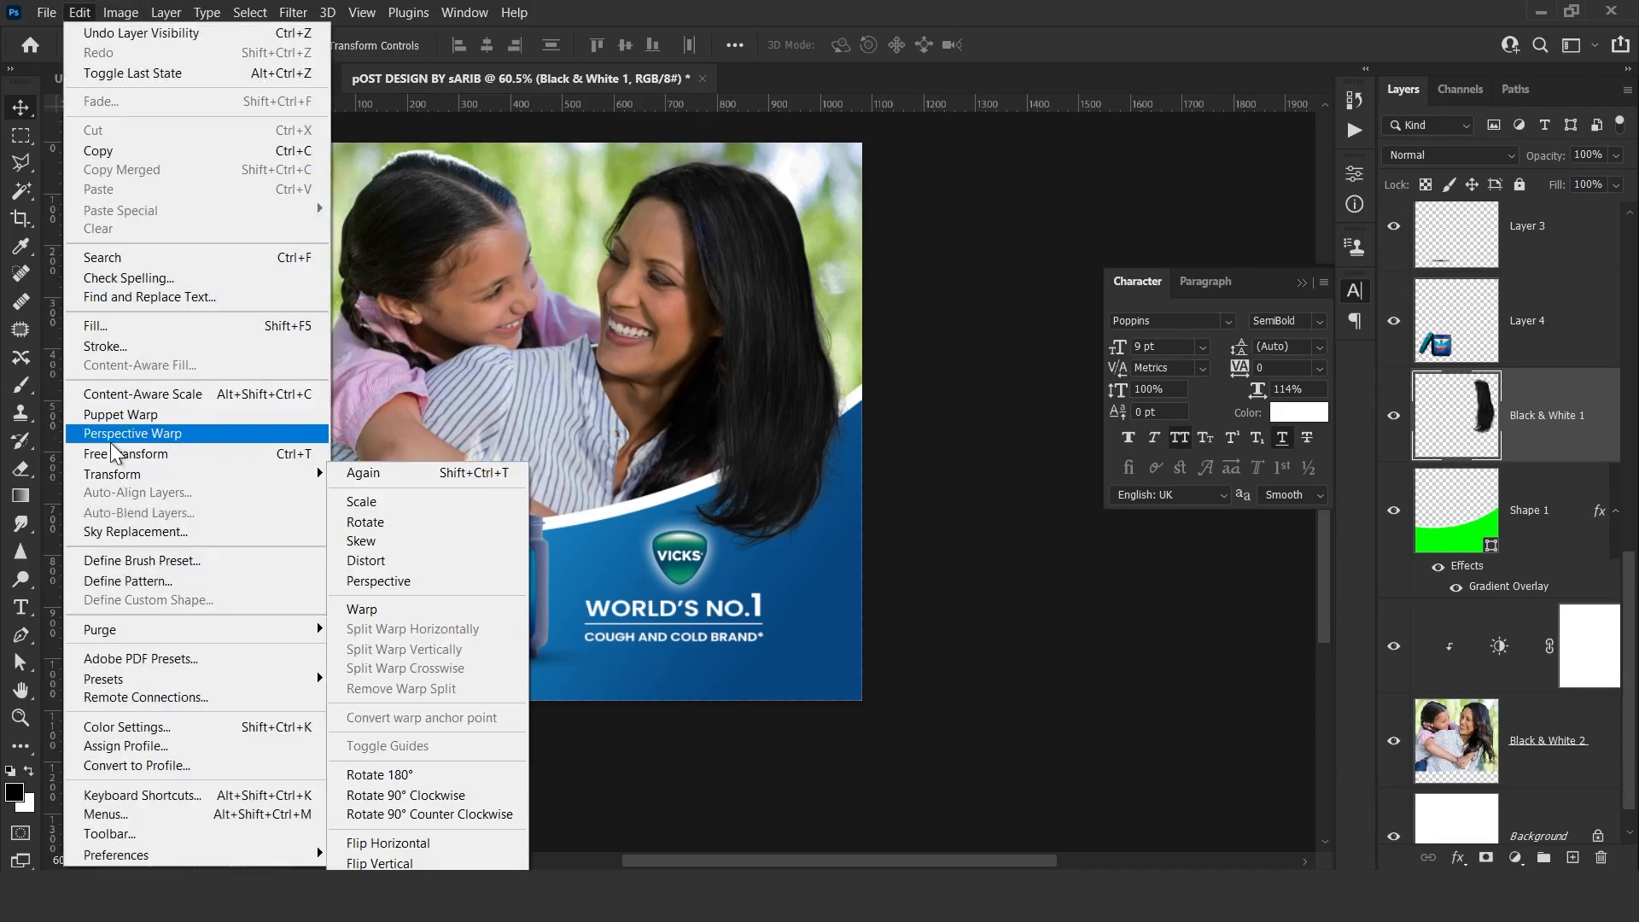
{"action": "left_click", "coordinate": [131, 417]}
{"action": "left_click", "coordinate": [772, 396]}
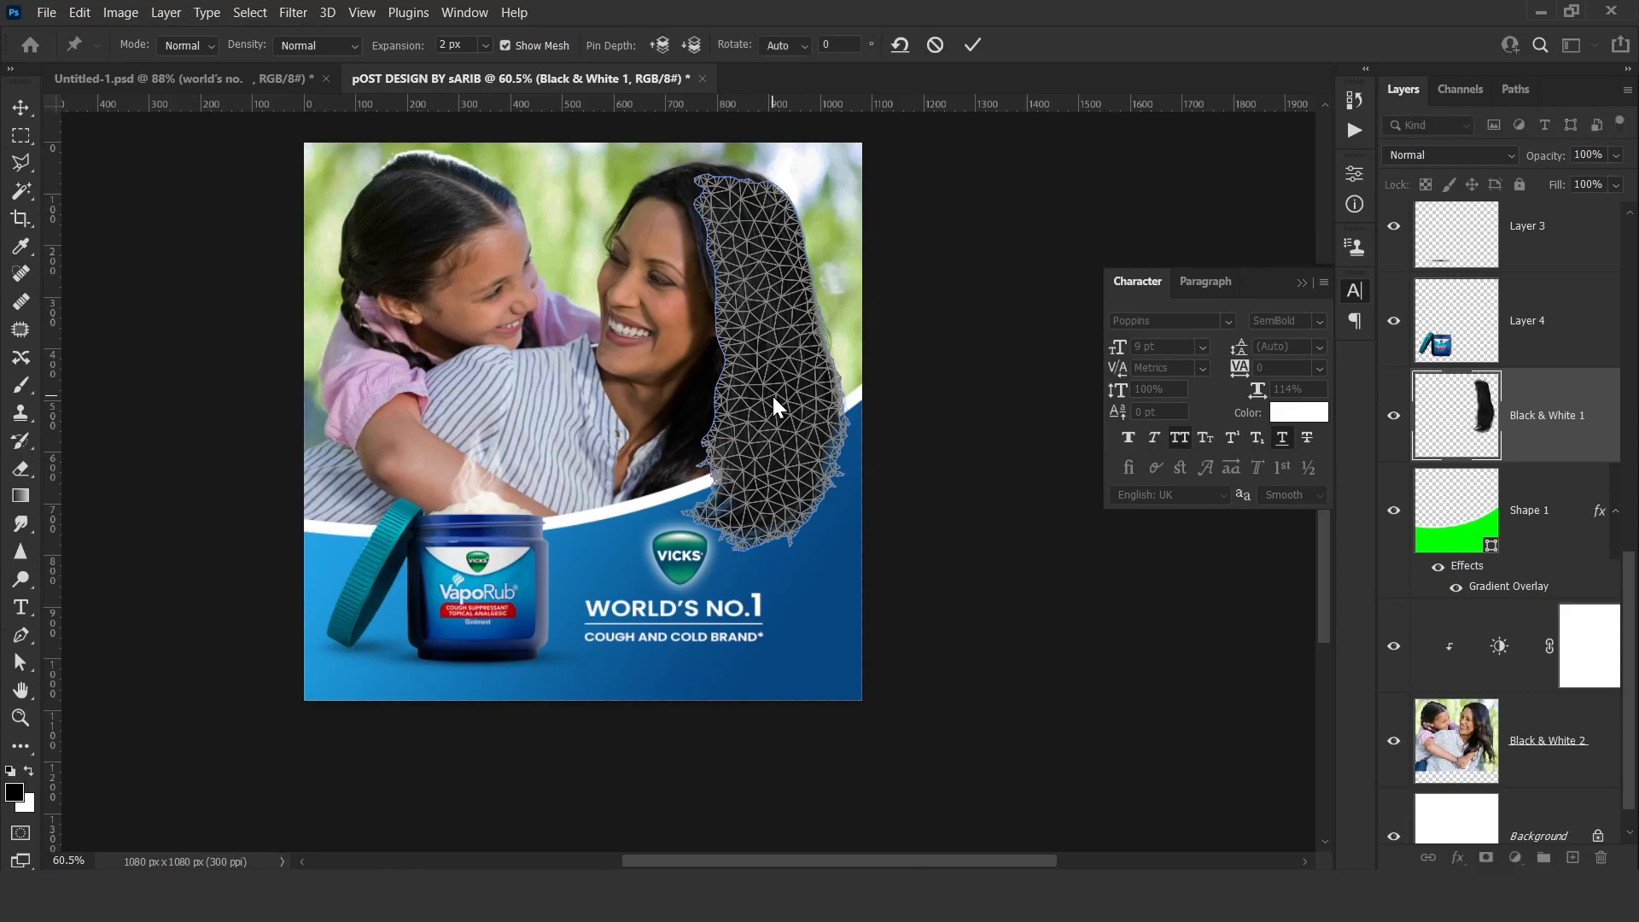
{"action": "left_click", "coordinate": [741, 206]}
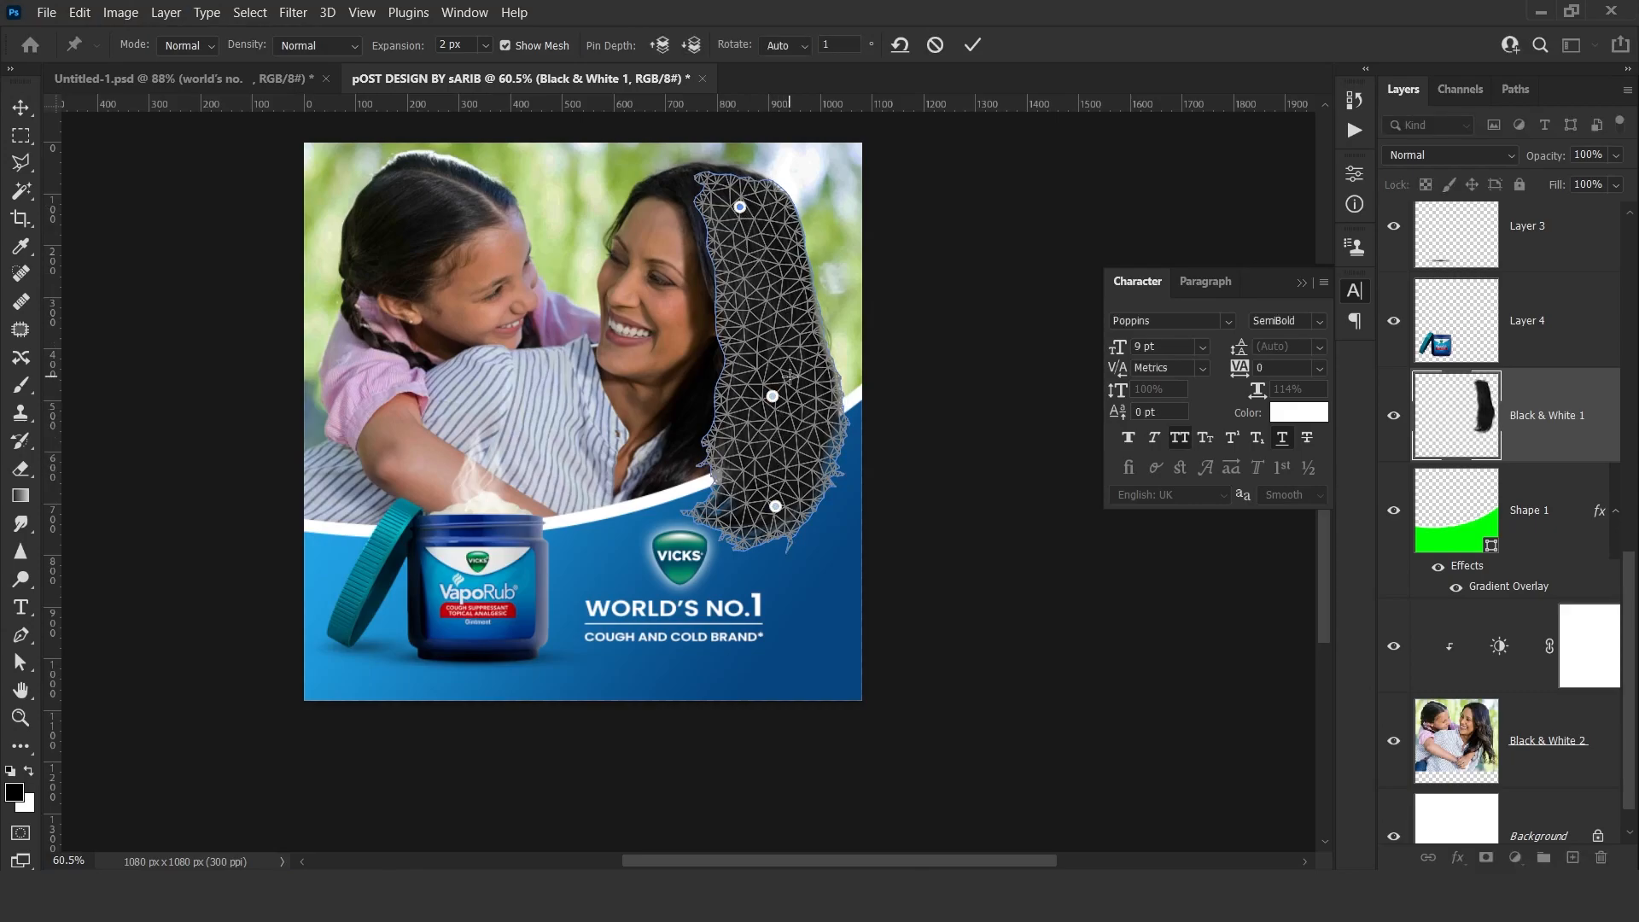
{"action": "left_click_drag", "start_coordinate": [776, 507], "coordinate": [797, 502]}
{"action": "key", "text": "Return"}
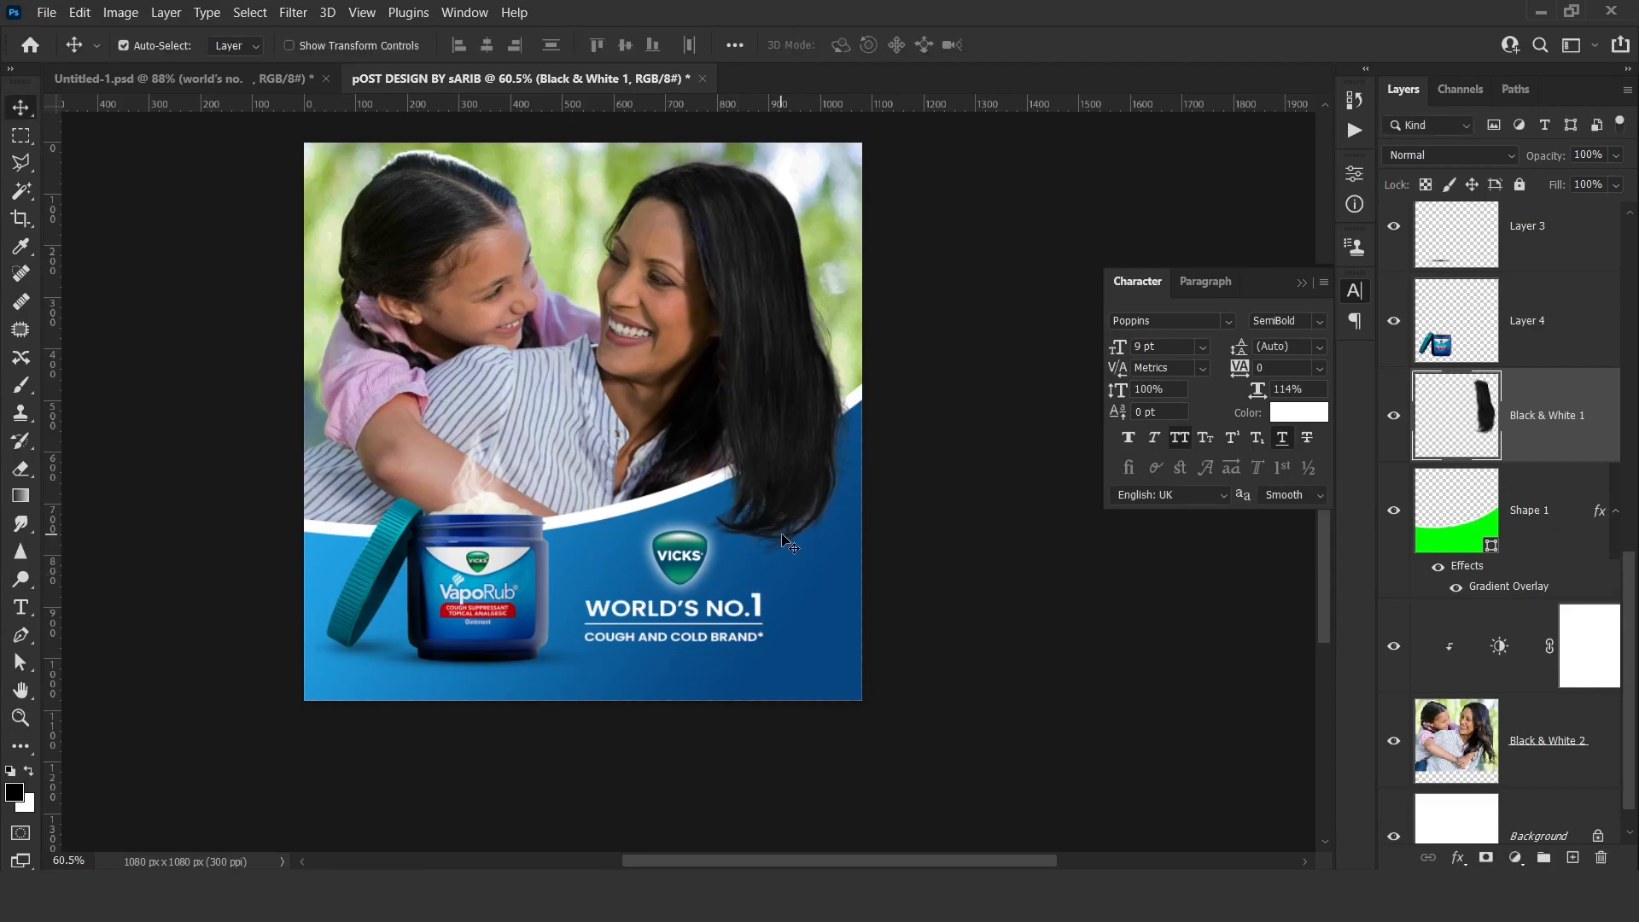
Puppet Warp the hair layer Black & White 1 with five pins, nudging the lower end up and pulling the outer edge slightly inward.
{"action": "left_click_drag", "start_coordinate": [778, 469], "coordinate": [716, 522]}
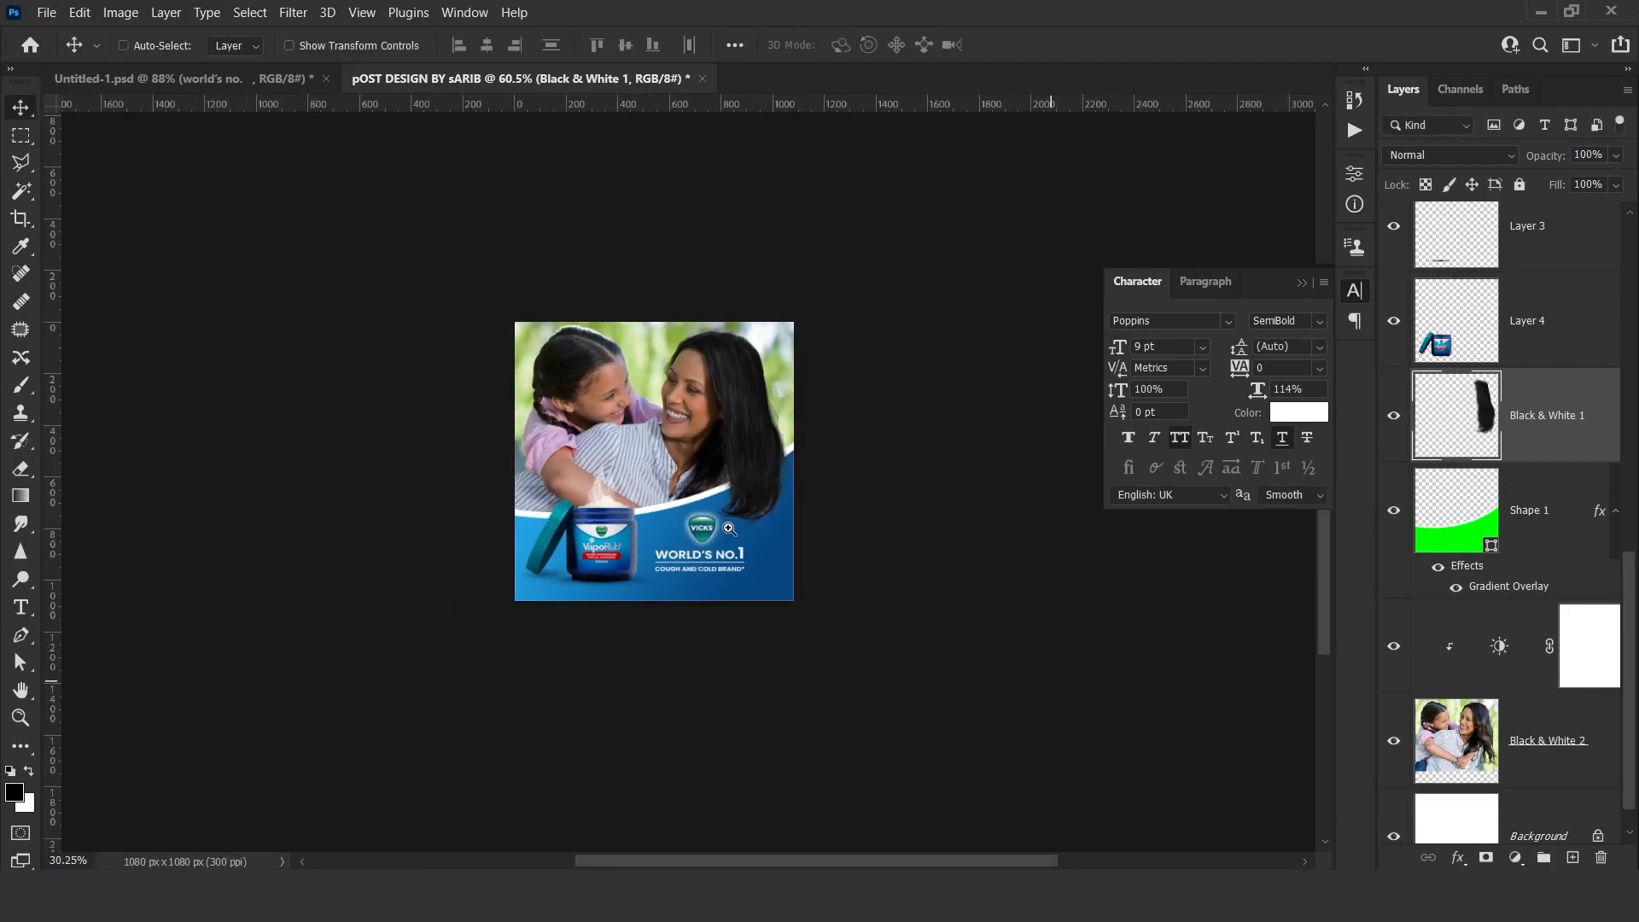
{"action": "left_click_drag", "start_coordinate": [744, 454], "coordinate": [794, 493]}
{"action": "left_click_drag", "start_coordinate": [809, 595], "coordinate": [812, 560]}
{"action": "left_click_drag", "start_coordinate": [755, 469], "coordinate": [779, 496]}
{"action": "left_click", "coordinate": [79, 12]}
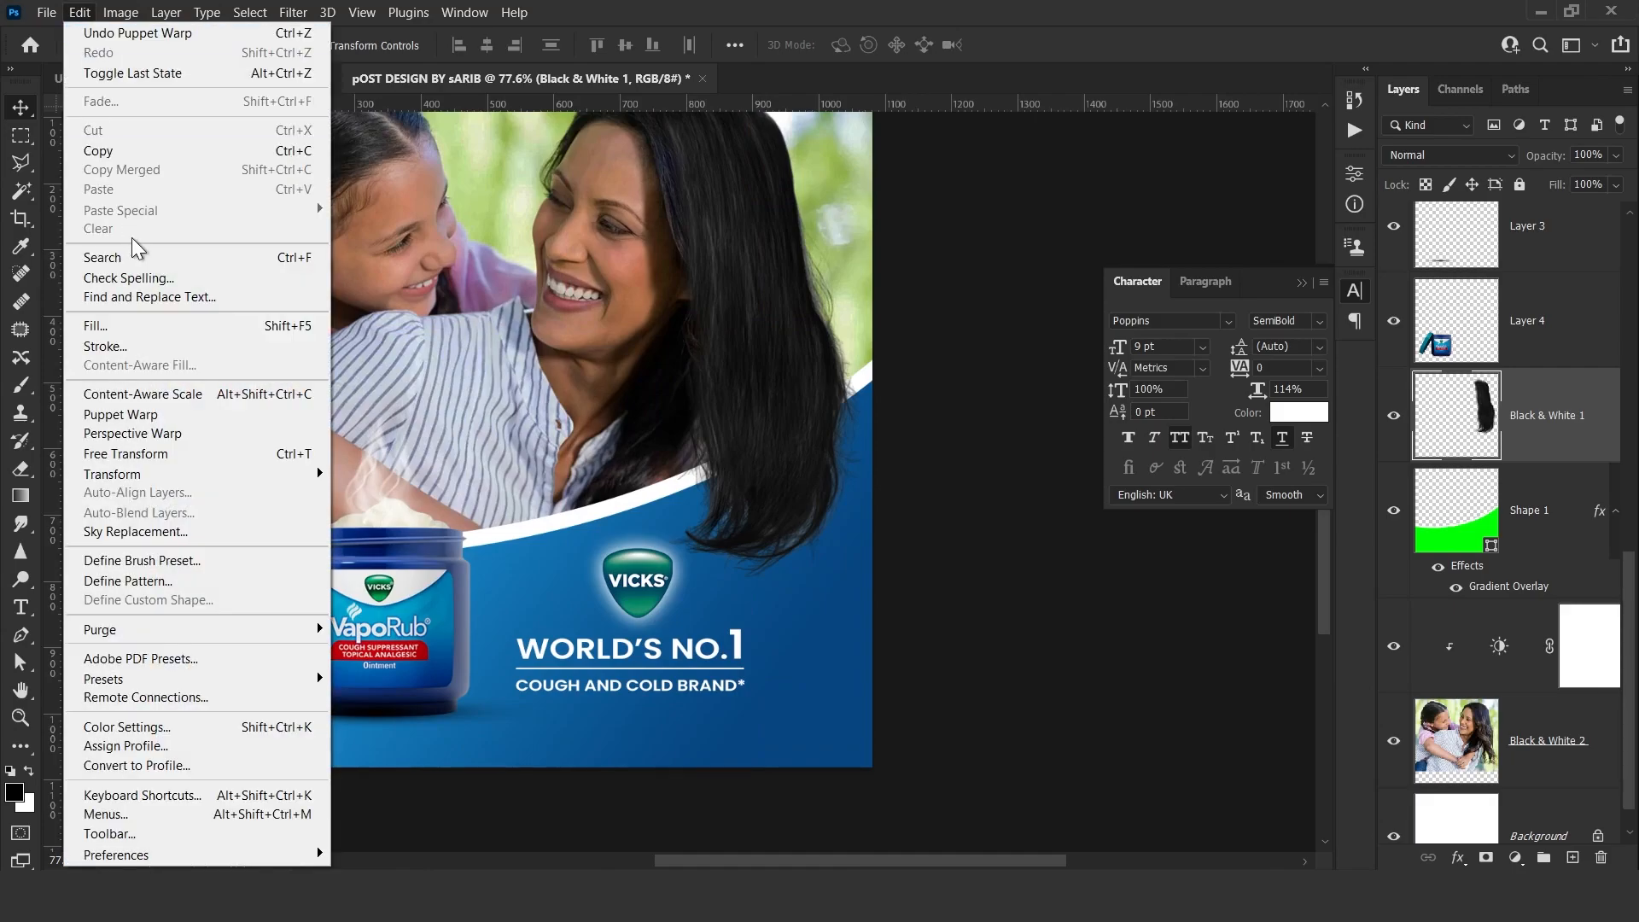
{"action": "left_click", "coordinate": [152, 415]}
{"action": "left_click", "coordinate": [770, 477]}
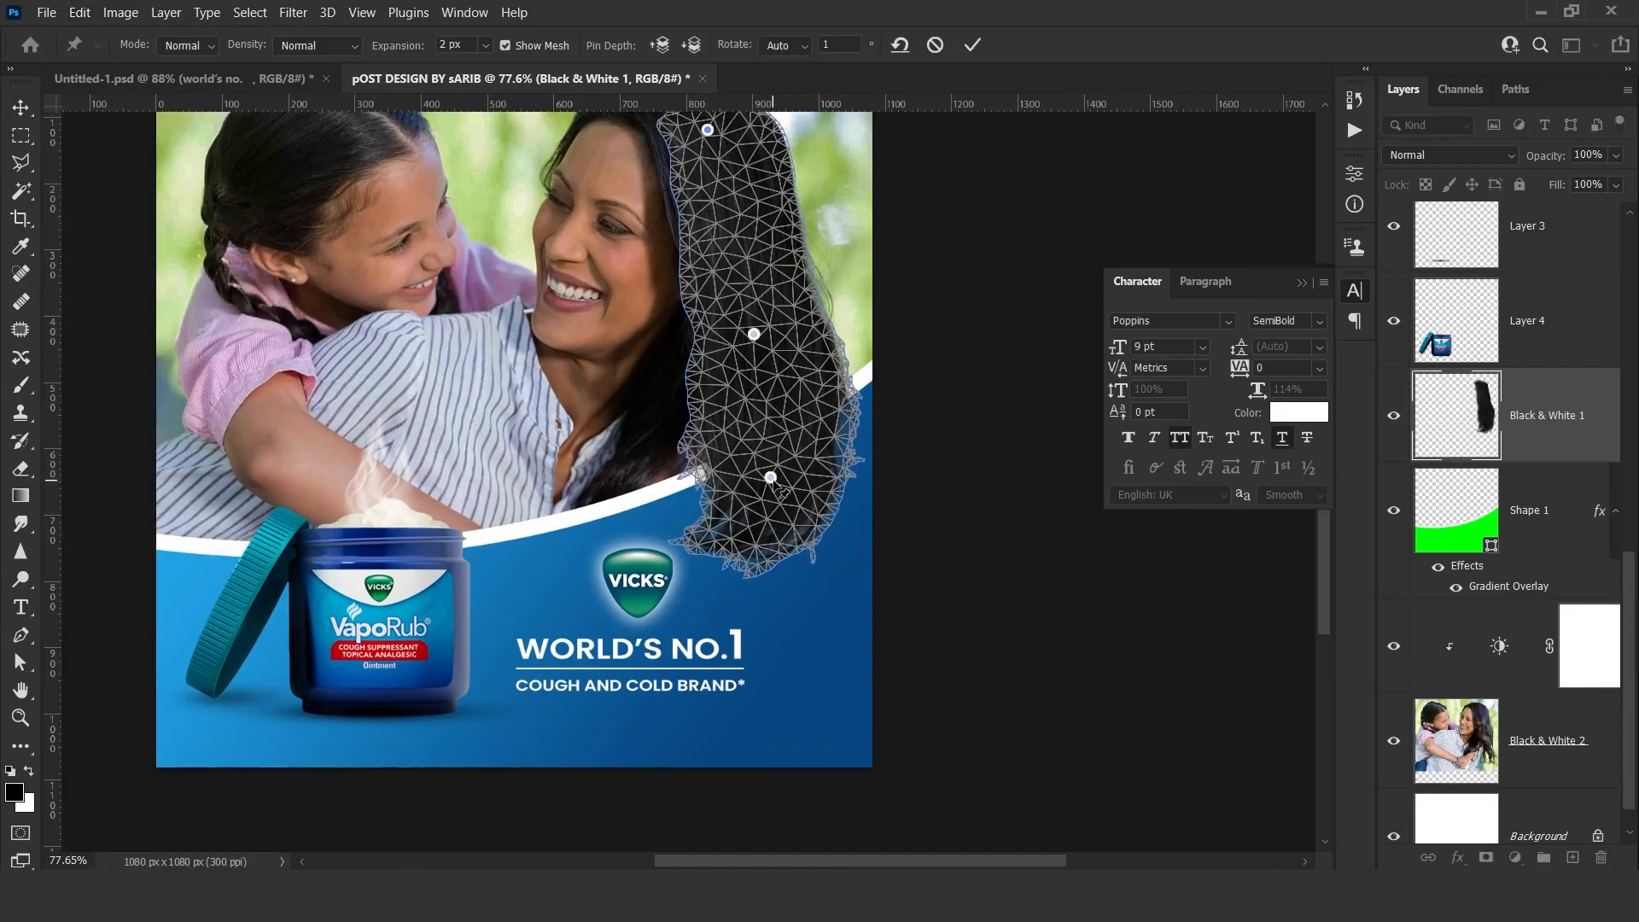
{"action": "left_click_drag", "start_coordinate": [771, 478], "coordinate": [780, 471]}
{"action": "left_click", "coordinate": [840, 410]}
{"action": "left_click", "coordinate": [742, 419]}
{"action": "left_click_drag", "start_coordinate": [840, 410], "coordinate": [826, 415]}
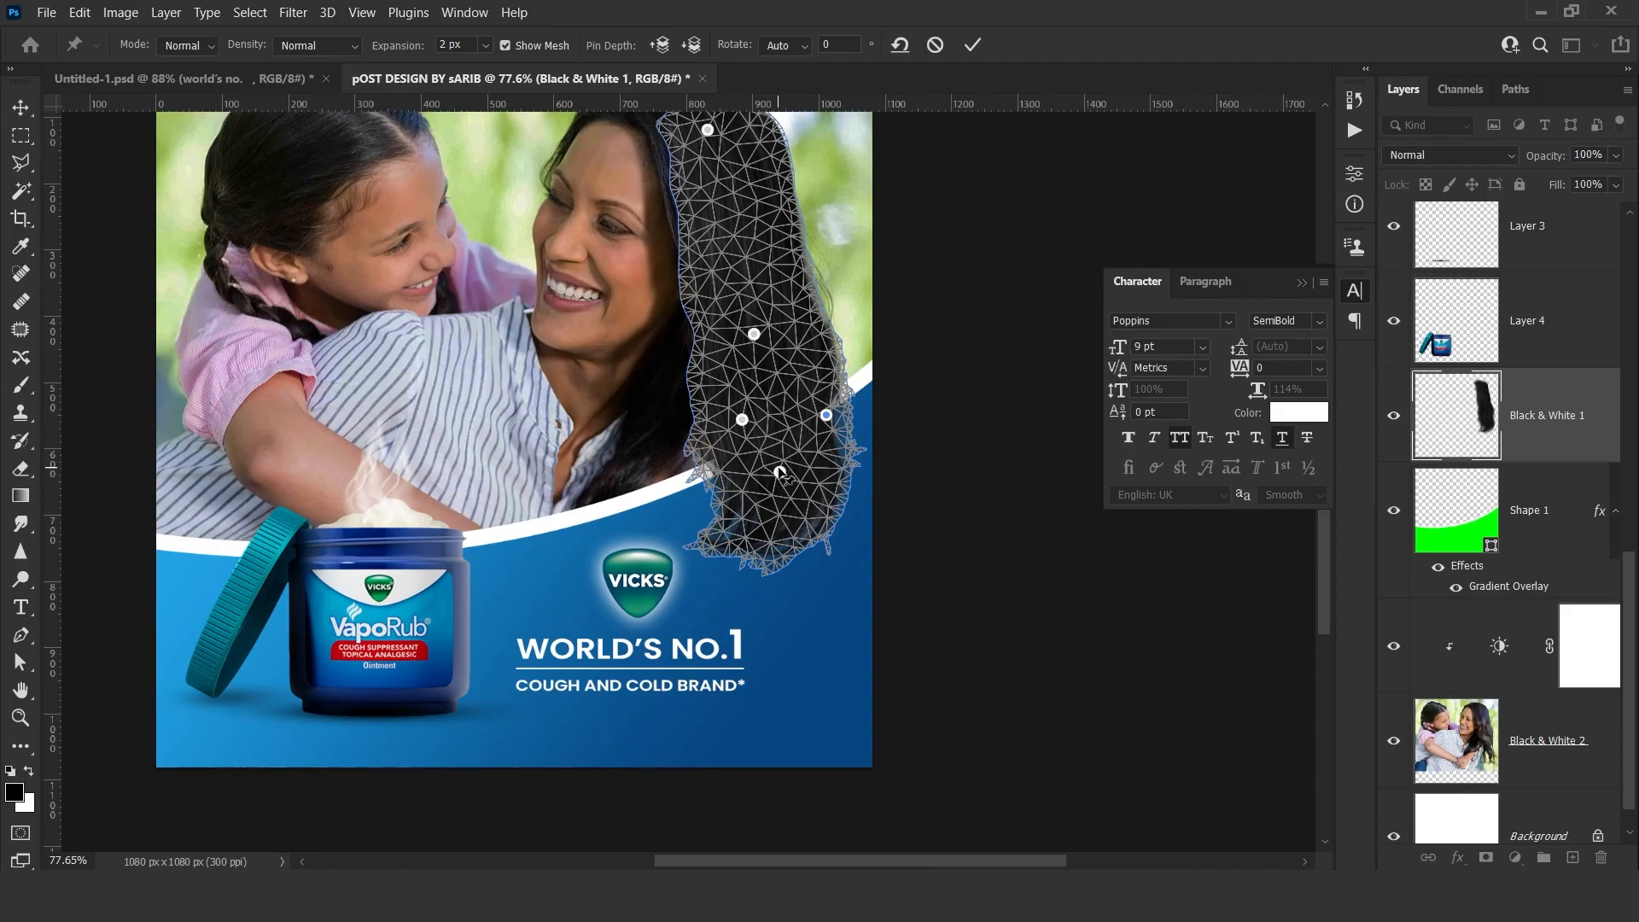
{"action": "key", "text": "Return"}
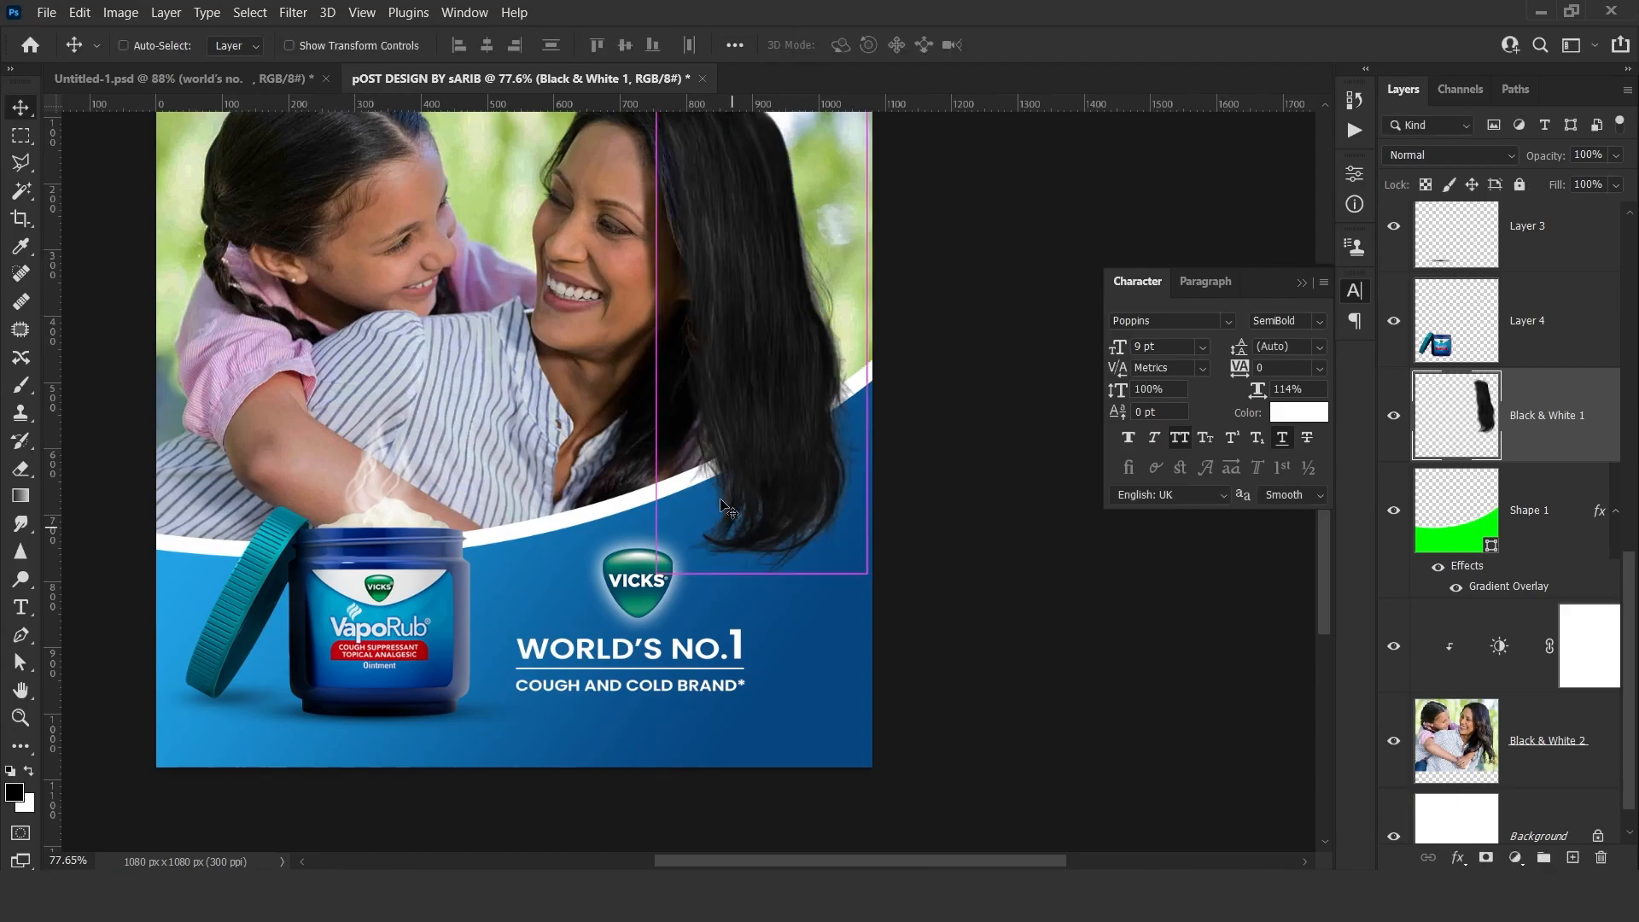
{"action": "scroll", "coordinate": [722, 505], "scroll_direction": "down", "scroll_amount": 3}
{"action": "left_click_drag", "start_coordinate": [690, 625], "coordinate": [753, 573]}
{"action": "scroll", "coordinate": [782, 564], "scroll_direction": "down", "scroll_amount": 3}
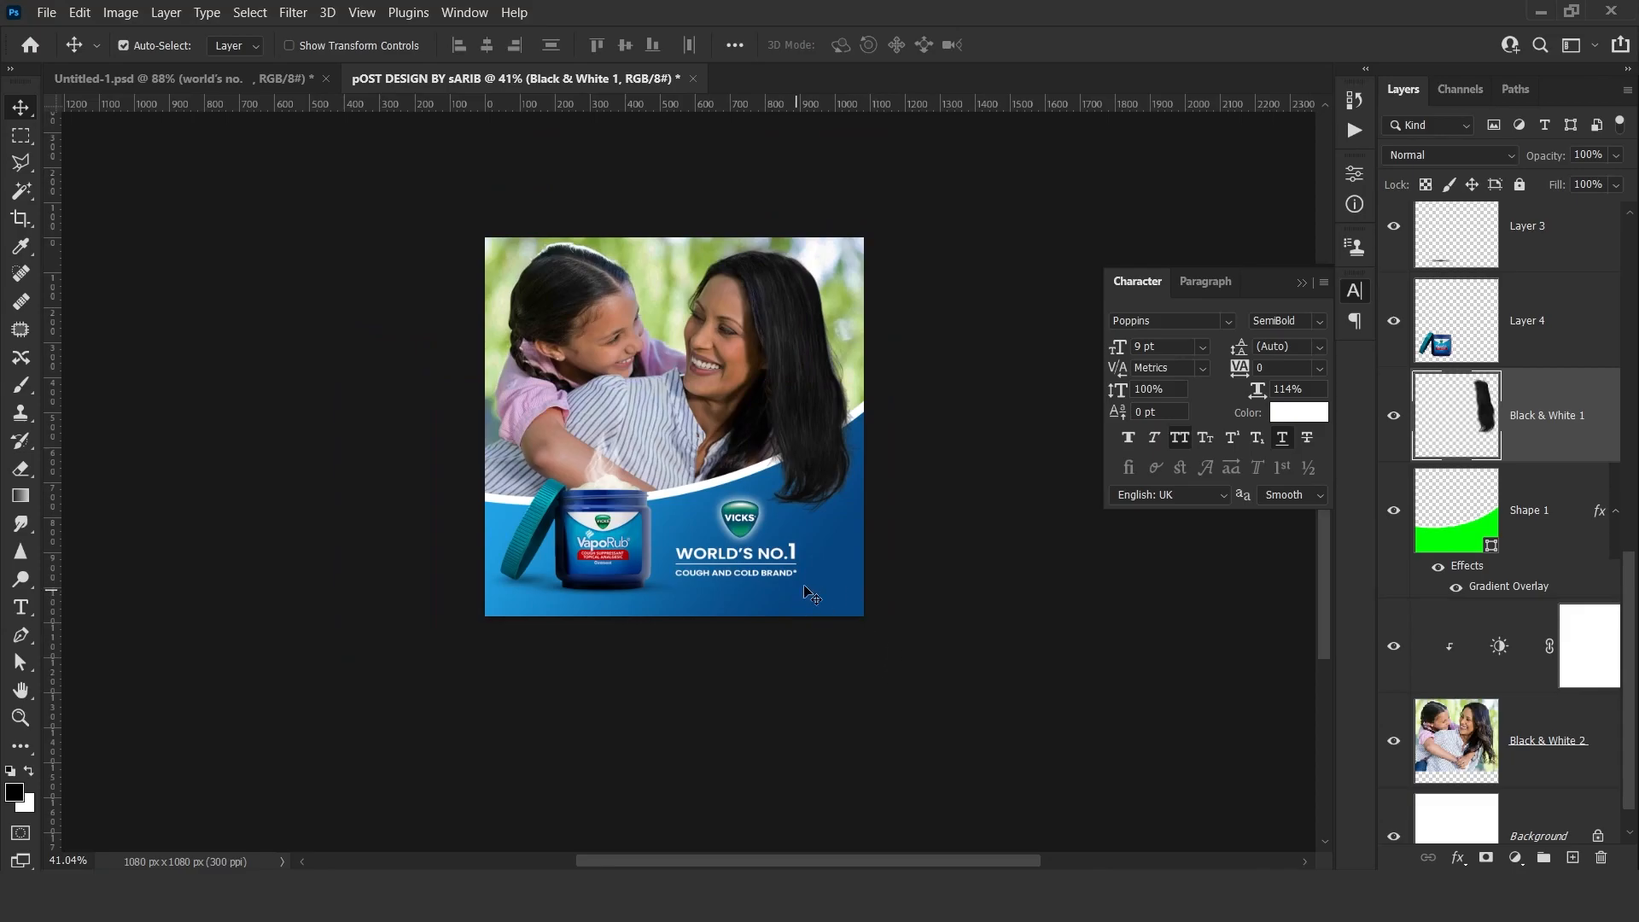
{"action": "scroll", "coordinate": [807, 565], "scroll_direction": "up", "scroll_amount": 2}
{"action": "left_click_drag", "start_coordinate": [761, 317], "coordinate": [686, 361]}
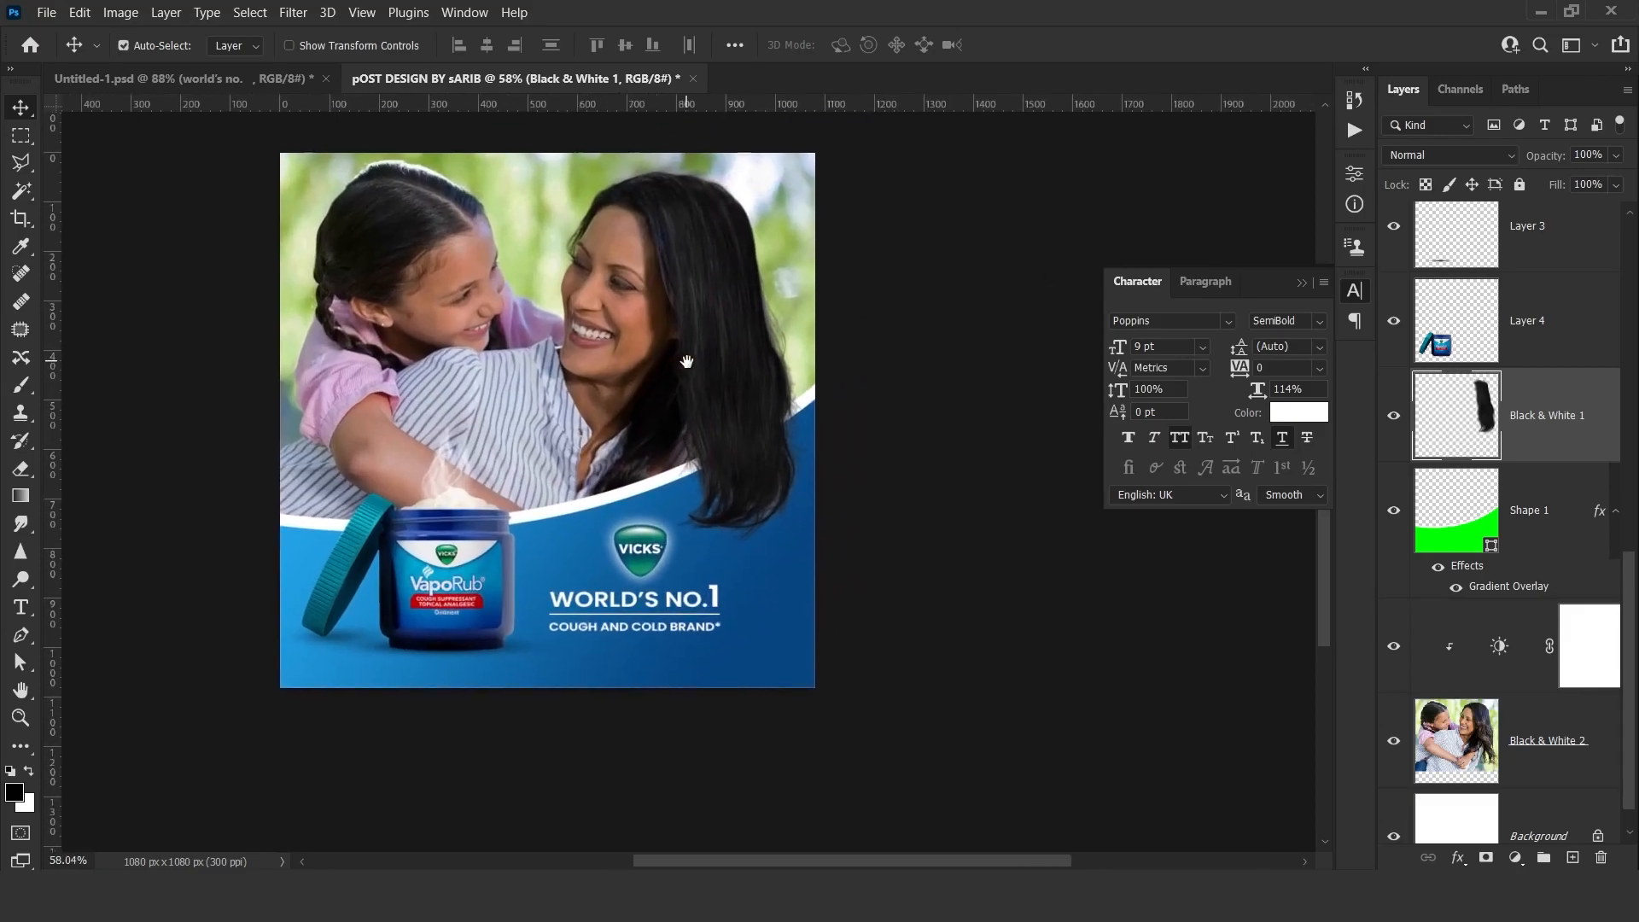
{"action": "left_click_drag", "start_coordinate": [228, 147], "coordinate": [876, 291]}
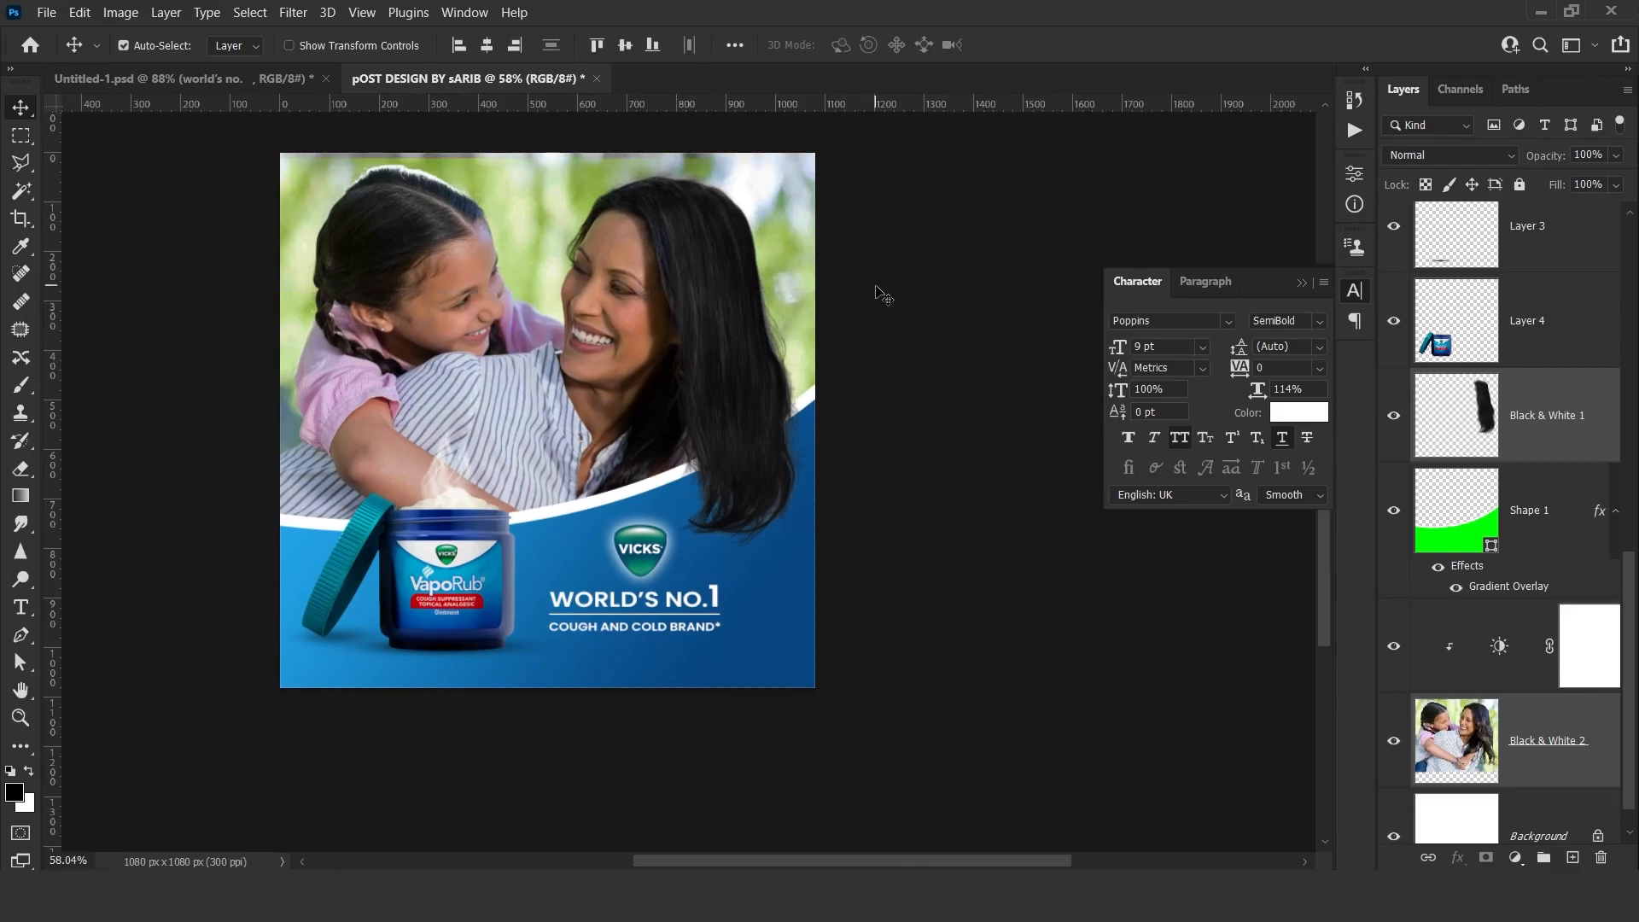
{"action": "left_click", "coordinate": [930, 423]}
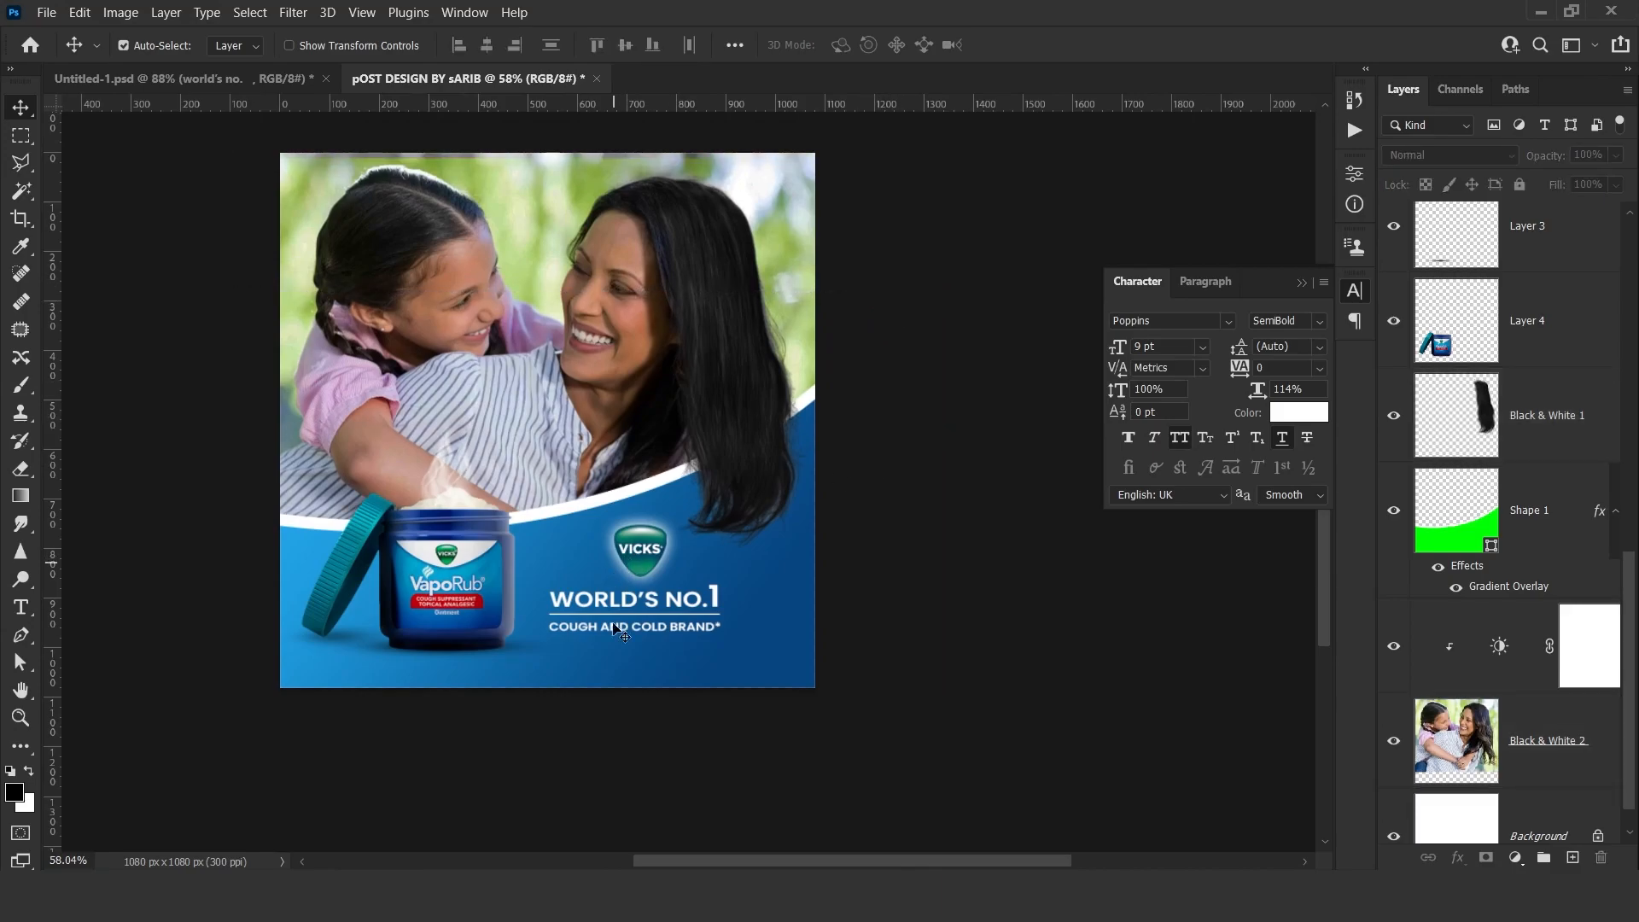
Reposition the Gradient Overlay of the blue curved Shape 1 slightly to the right on the canvas.
{"action": "left_click", "coordinate": [740, 676]}
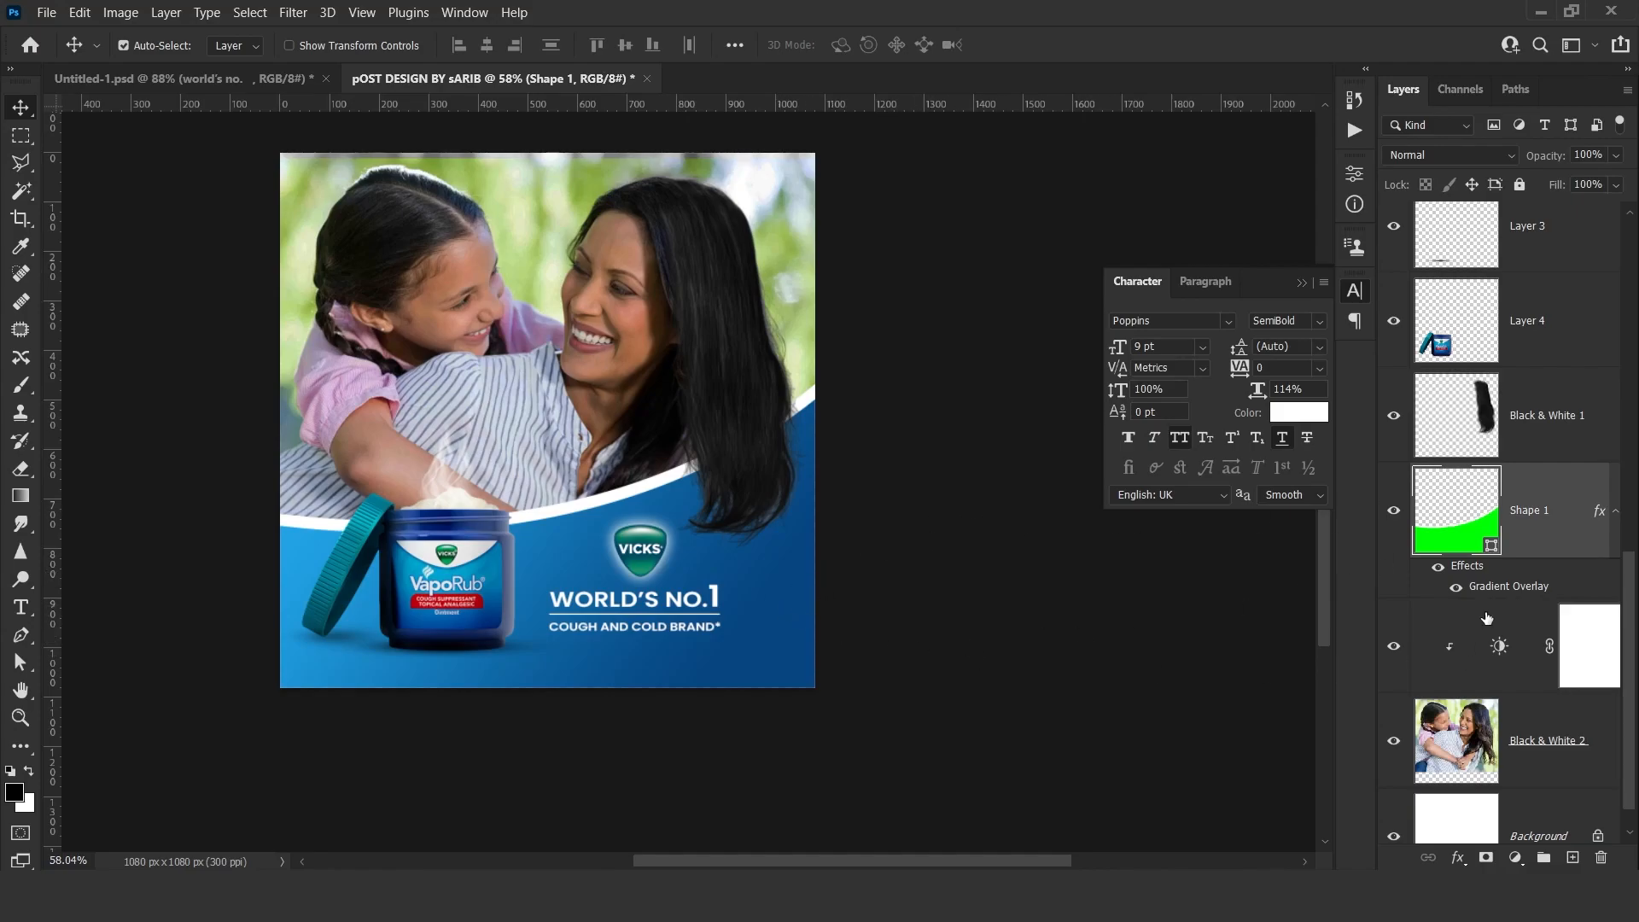
{"action": "double_click", "coordinate": [1506, 589]}
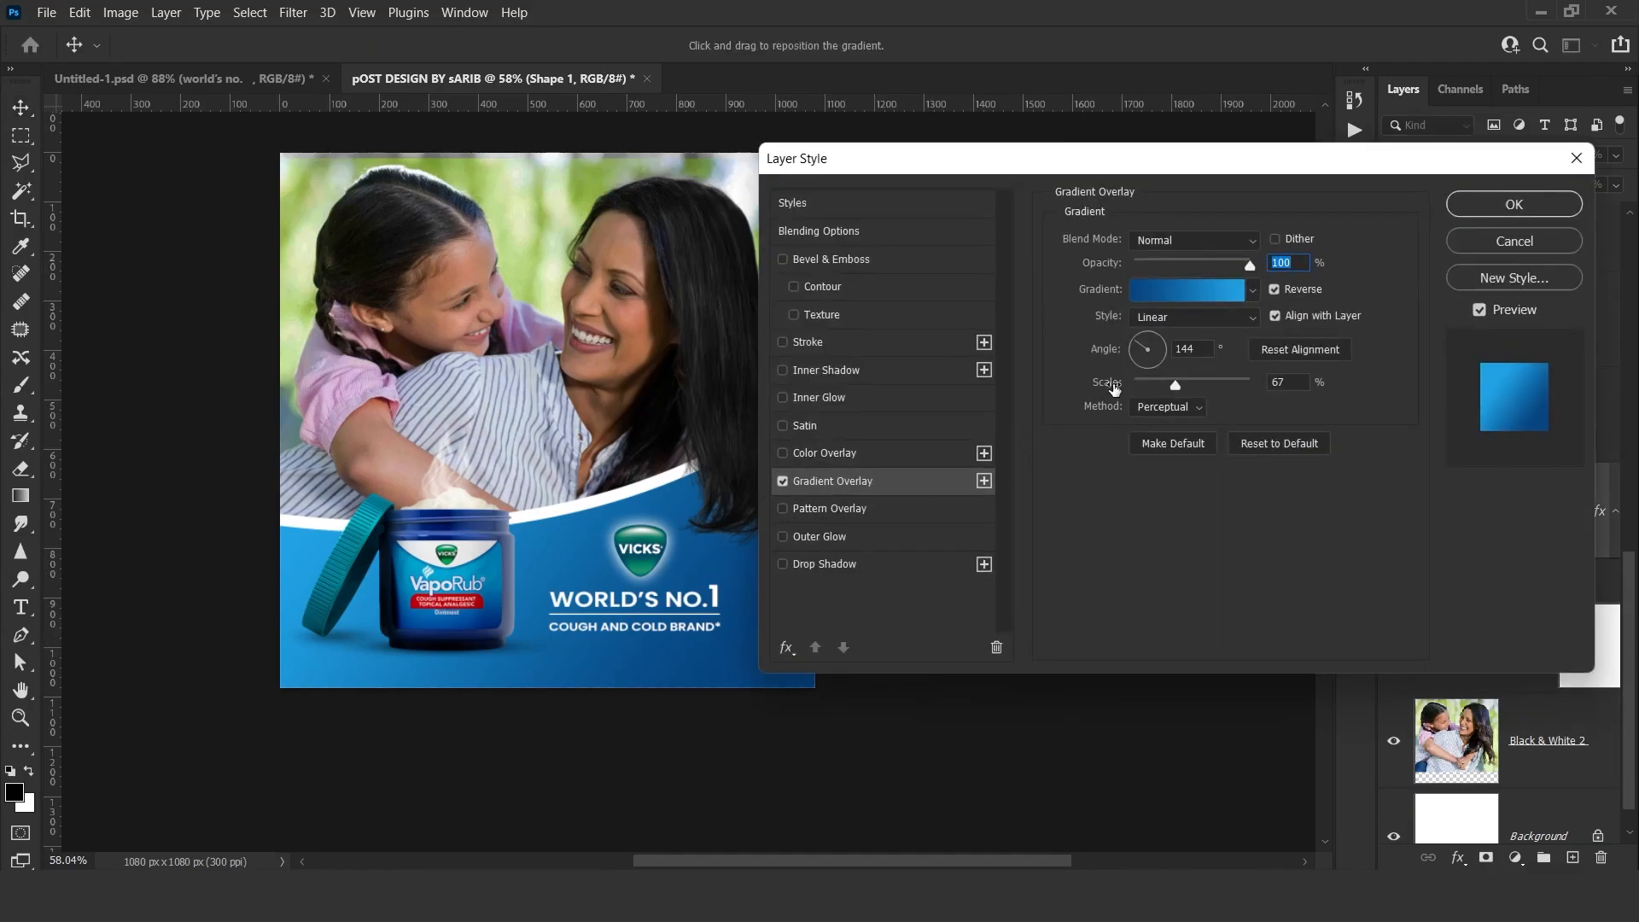
{"action": "left_click_drag", "start_coordinate": [600, 591], "coordinate": [667, 598]}
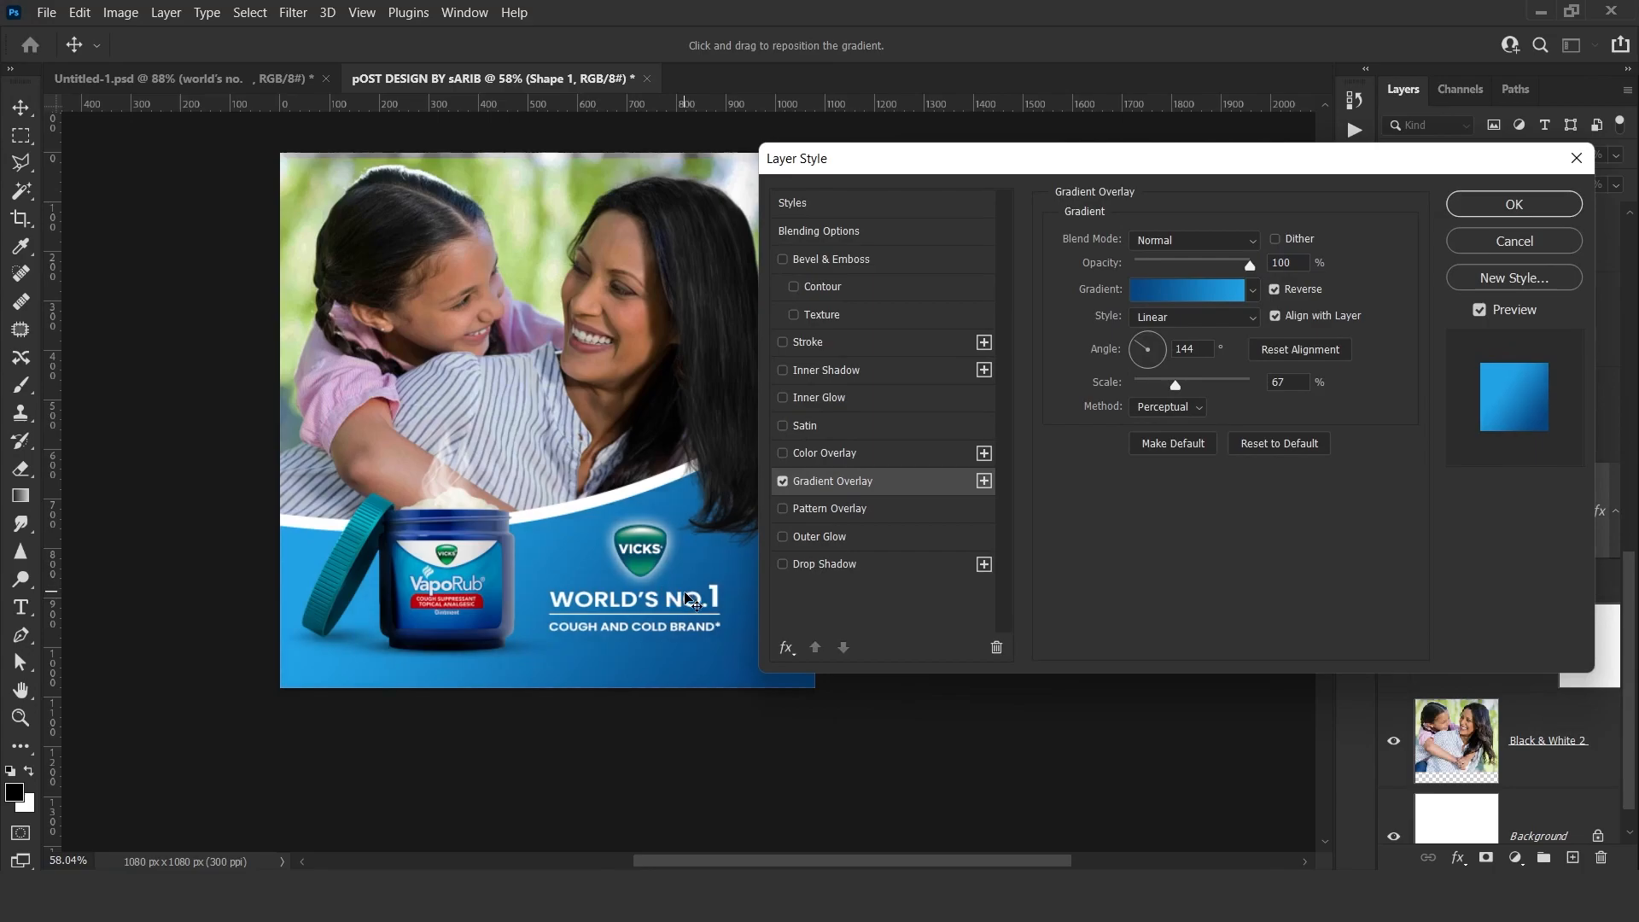
{"action": "left_click_drag", "start_coordinate": [595, 515], "coordinate": [523, 493]}
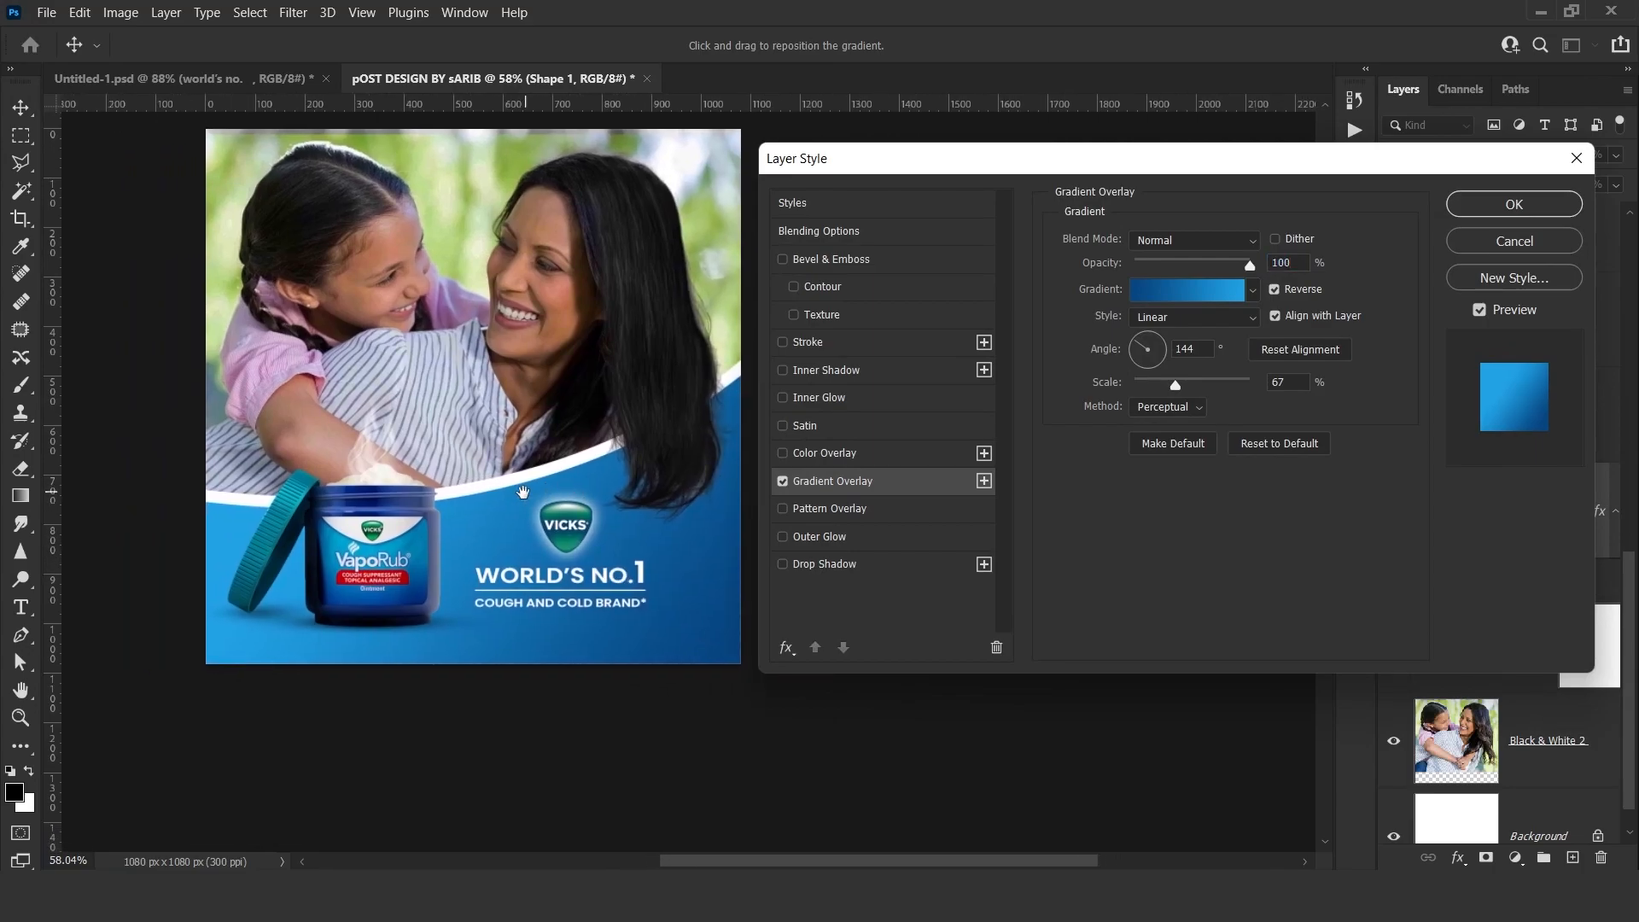
{"action": "left_click", "coordinate": [1514, 204]}
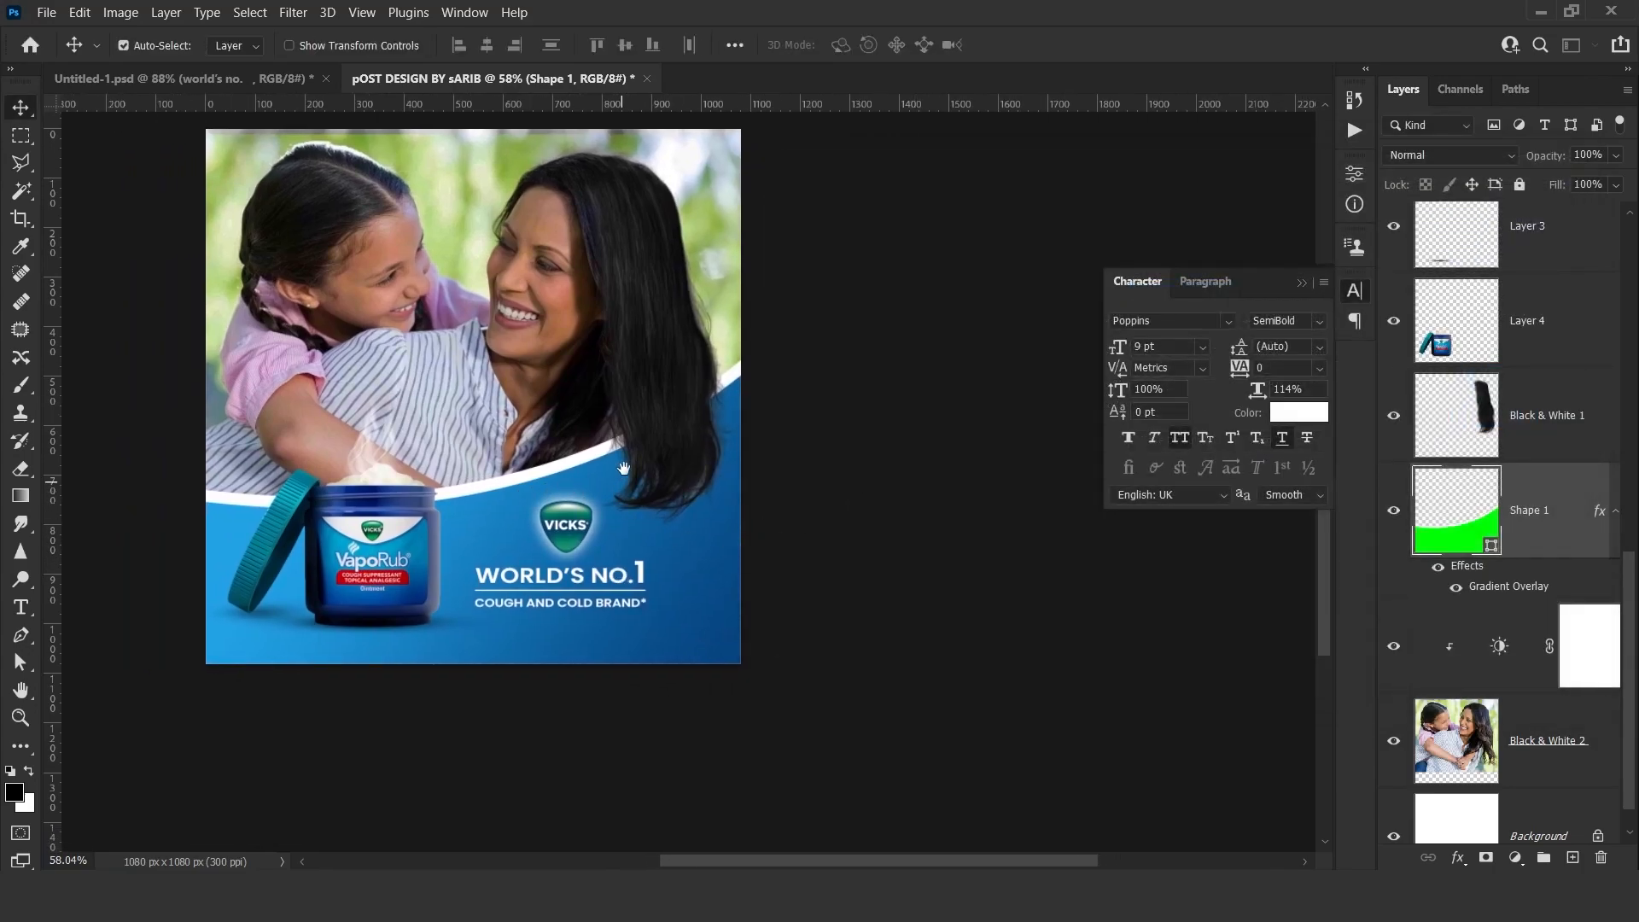
Add a Brightness/Contrast adjustment layer above the jar's Layer 4 and clip it to that layer.
{"action": "left_click_drag", "start_coordinate": [613, 441], "coordinate": [767, 425]}
{"action": "scroll", "coordinate": [654, 511], "scroll_direction": "up", "scroll_amount": 1}
{"action": "left_click", "coordinate": [477, 533], "text": "ctrl"}
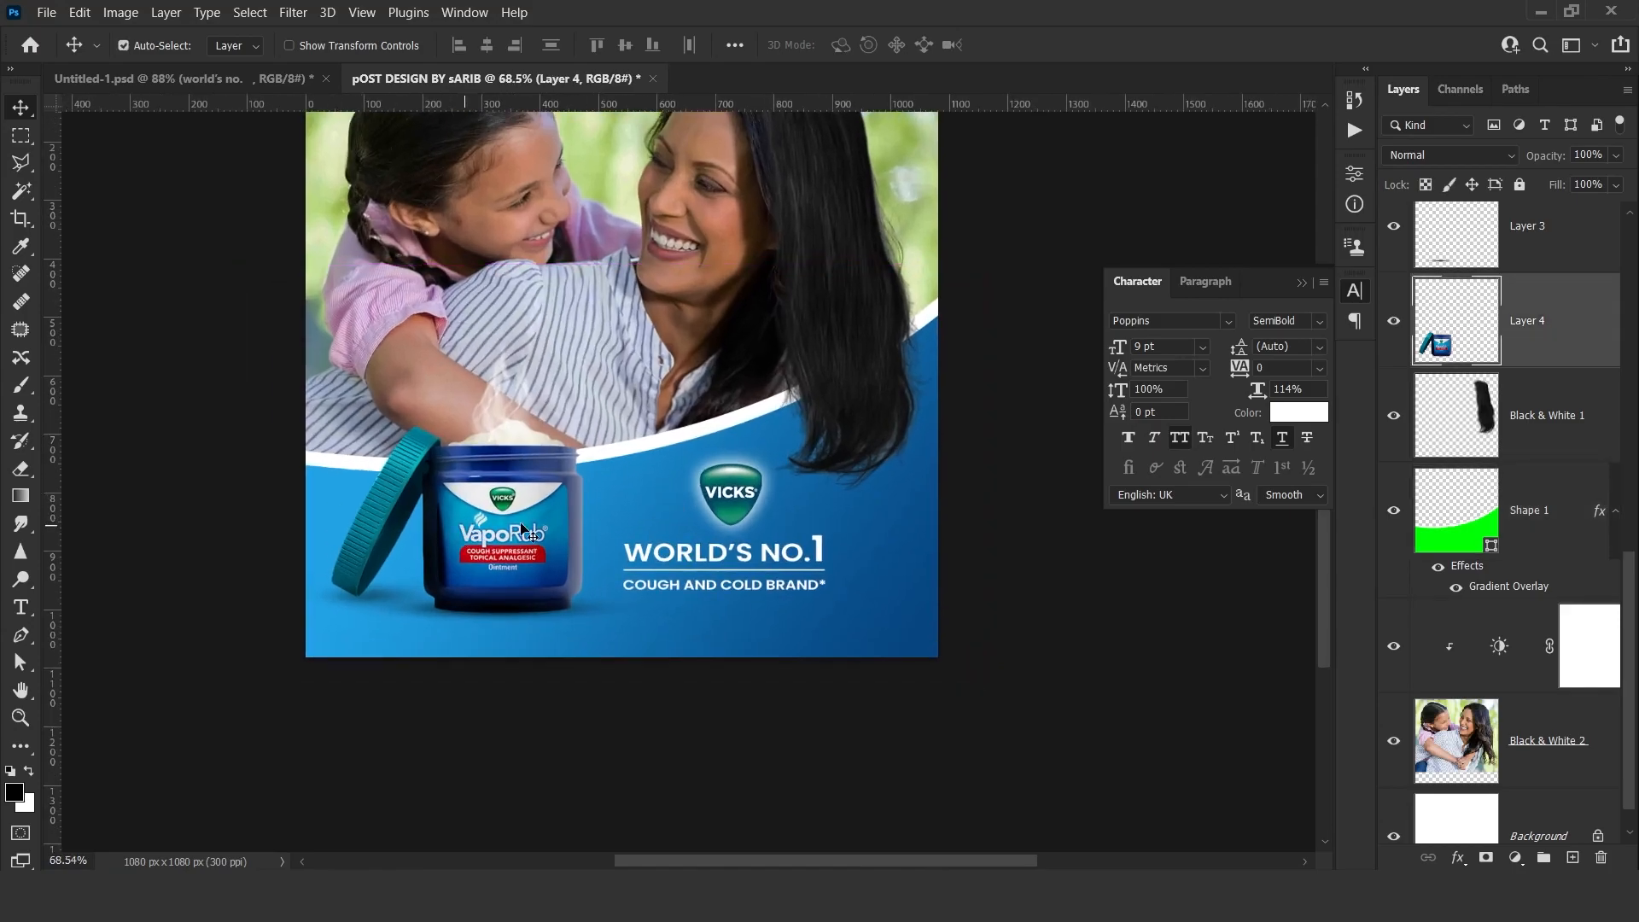
{"action": "left_click", "coordinate": [1389, 333]}
{"action": "left_click", "coordinate": [1516, 857]}
{"action": "left_click", "coordinate": [1508, 557]}
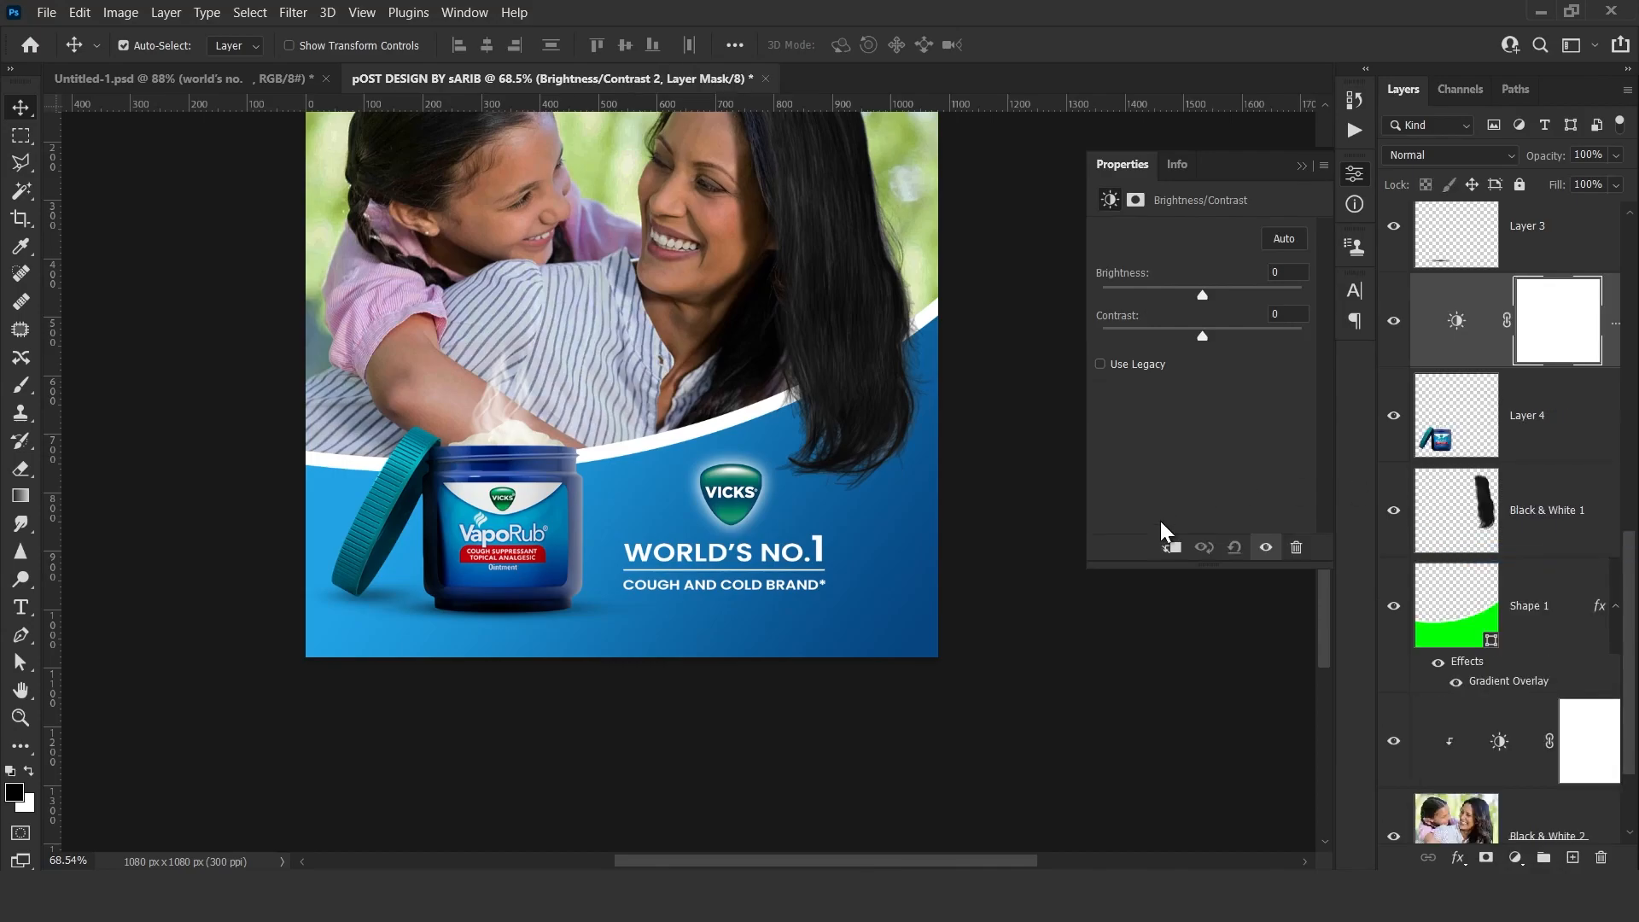
{"action": "left_click", "coordinate": [1172, 548]}
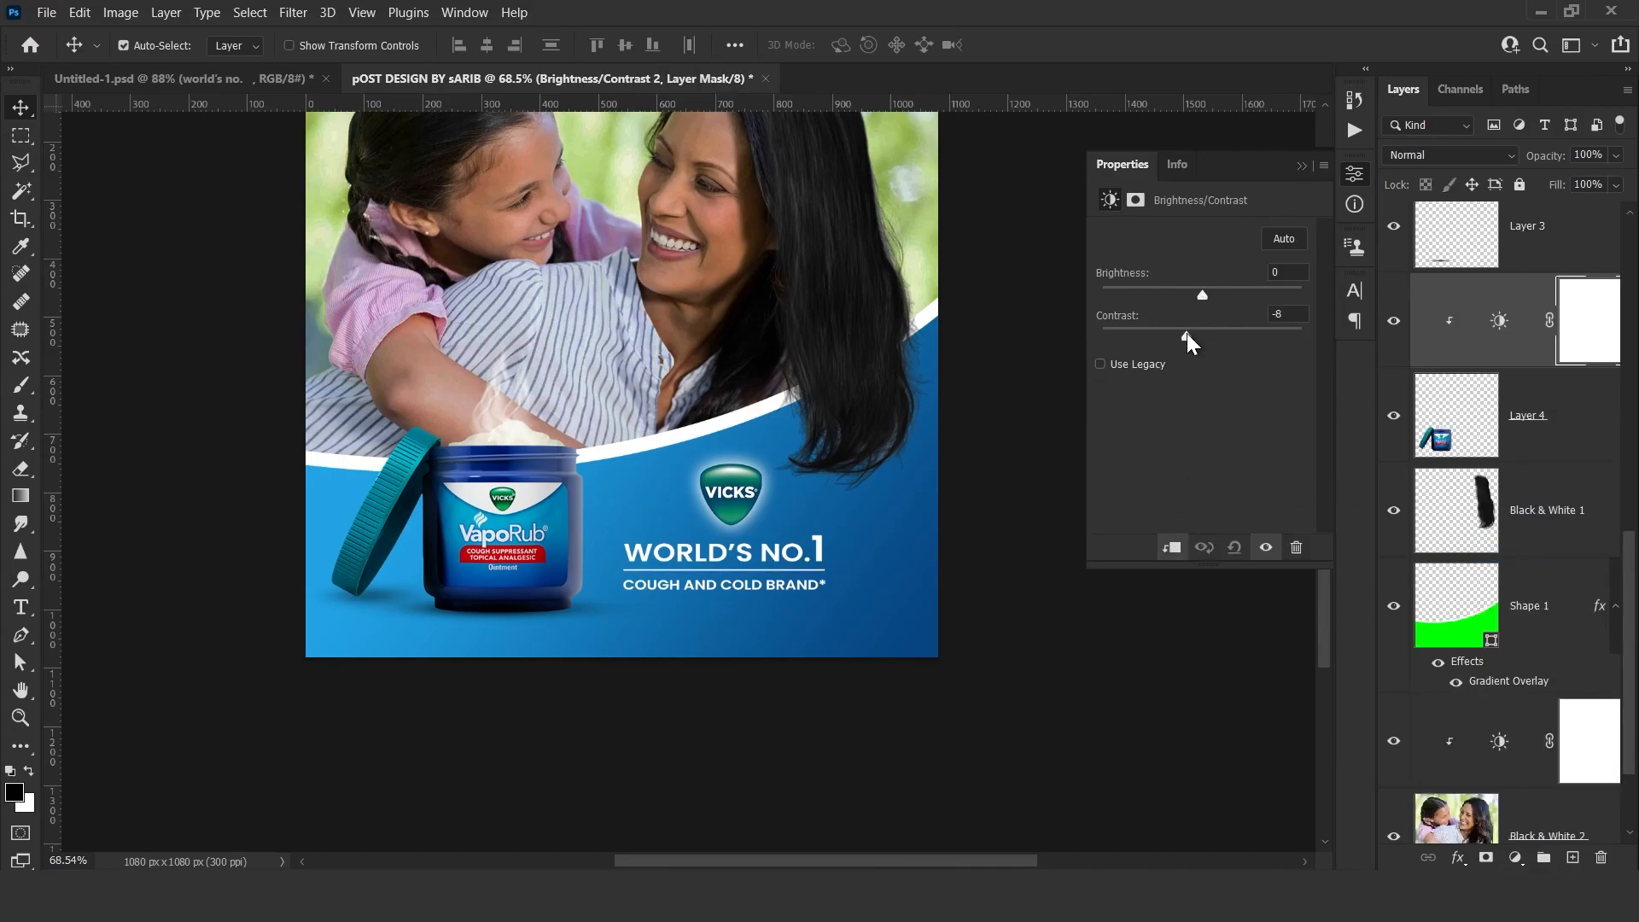
Set the jar's Brightness/Contrast adjustment to Brightness 7 and Contrast -3.
{"action": "left_click_drag", "start_coordinate": [1180, 334], "coordinate": [1223, 356]}
{"action": "left_click_drag", "start_coordinate": [1202, 295], "coordinate": [1196, 345]}
{"action": "left_click_drag", "start_coordinate": [798, 427], "coordinate": [632, 449]}
{"action": "left_click_drag", "start_coordinate": [467, 478], "coordinate": [492, 487]}
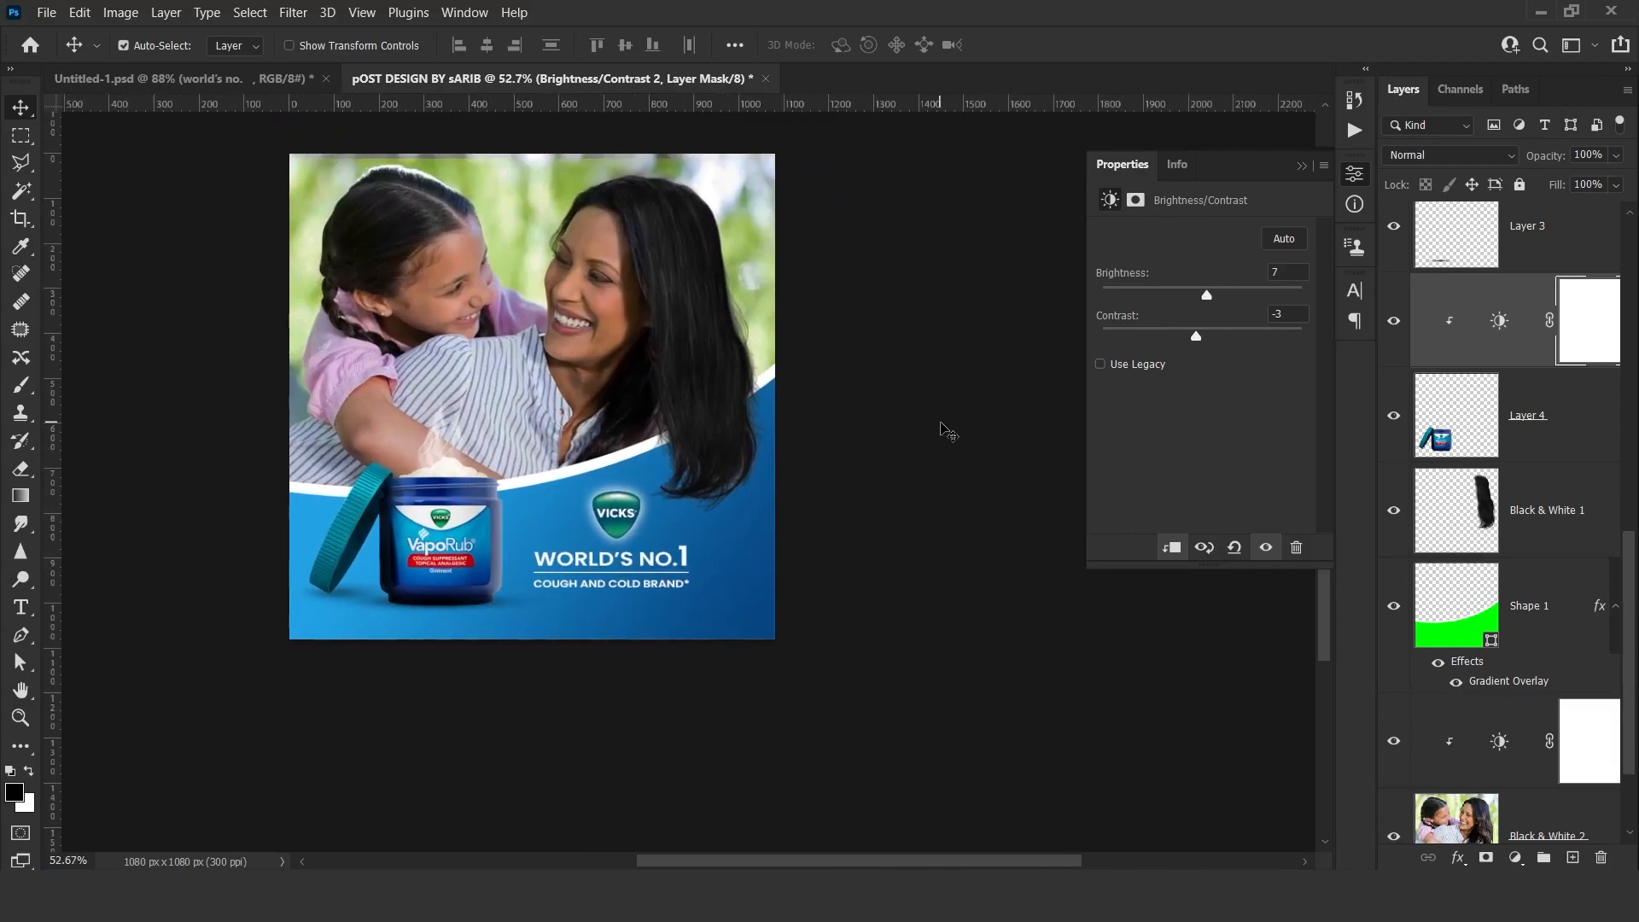
{"action": "left_click", "coordinate": [119, 241]}
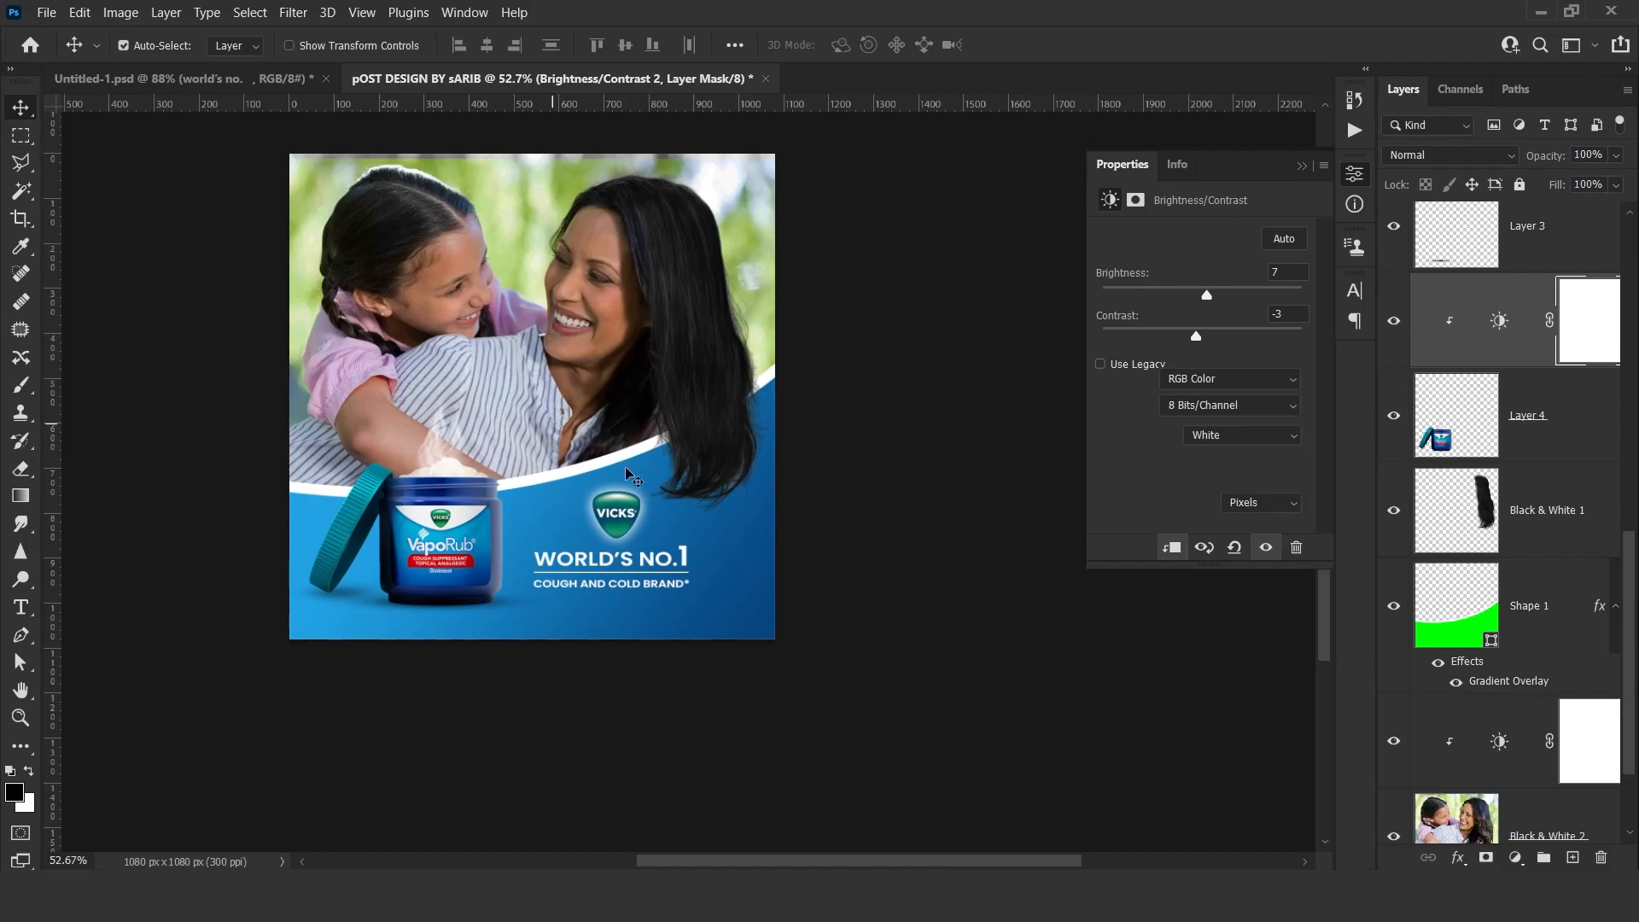
Duplicate the Vicks LOGO layer into the photo's upper-left corner and scale the copy down.
{"action": "left_click", "coordinate": [603, 518]}
{"action": "key", "text": "ctrl"}
{"action": "left_click_drag", "start_coordinate": [639, 524], "coordinate": [340, 195]}
{"action": "scroll", "coordinate": [340, 194], "scroll_direction": "up", "scroll_amount": 3}
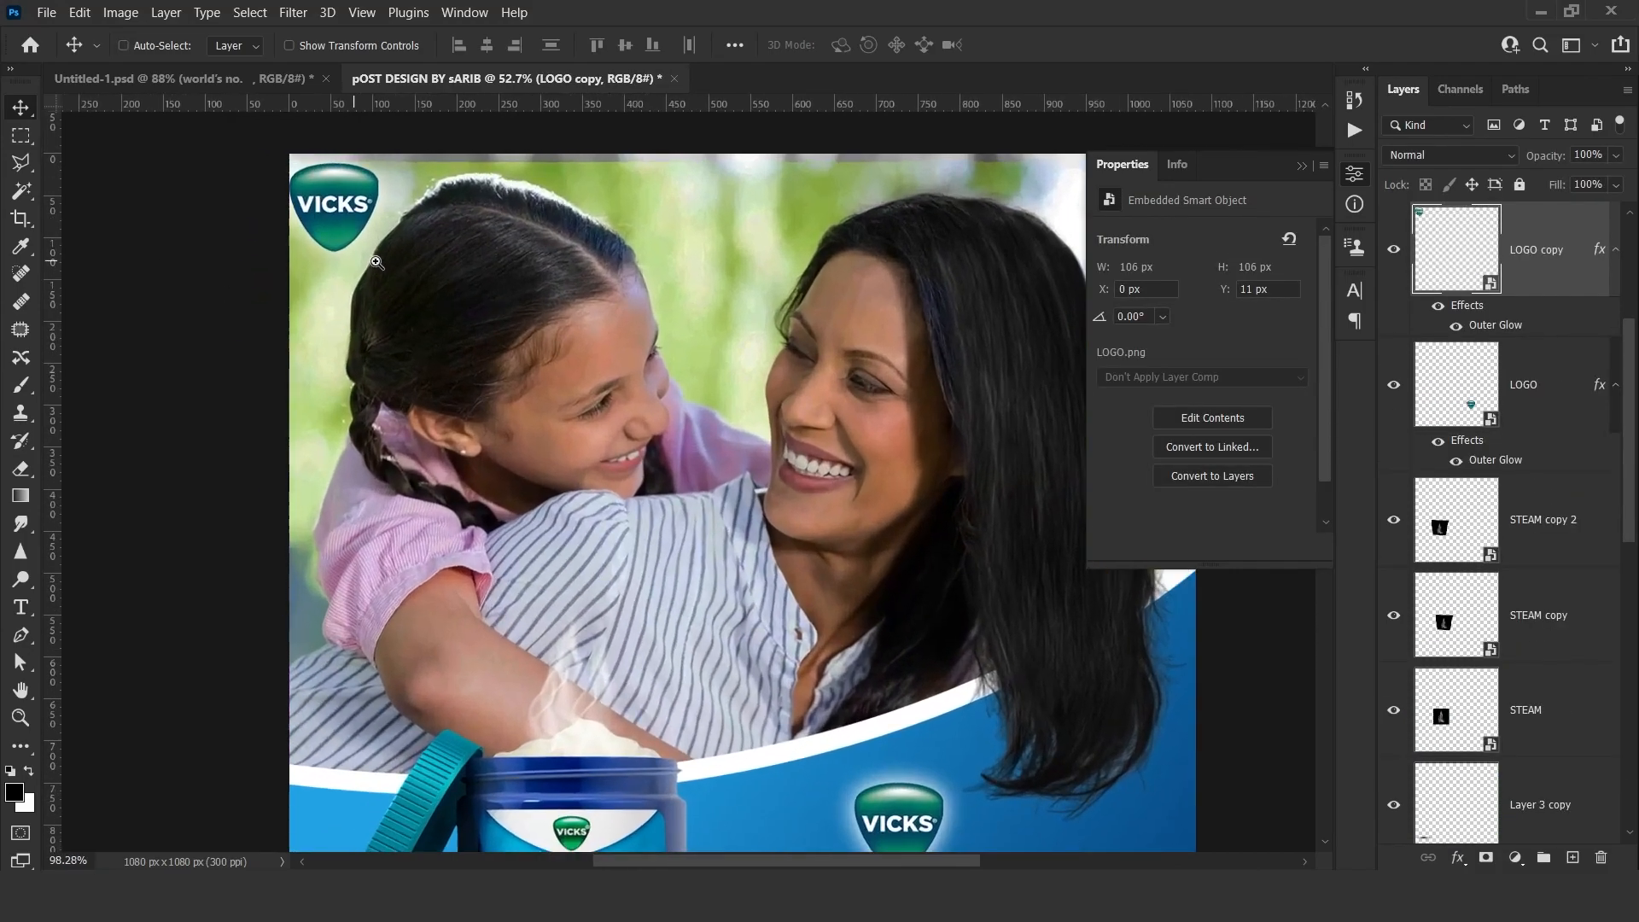
{"action": "key", "text": "ctrl+t"}
{"action": "mouse_move", "coordinate": [381, 256]}
{"action": "left_mouse_down"}
{"action": "mouse_move", "coordinate": [356, 232]}
{"action": "mouse_move", "coordinate": [338, 275]}
{"action": "mouse_move", "coordinate": [391, 240]}
{"action": "left_mouse_up"}
{"action": "key", "text": "Return"}
Select a 1080 by 14 px strip along the top edge of photo layer Black & White 2 and delete its content.
{"action": "left_click_drag", "start_coordinate": [865, 237], "coordinate": [644, 348]}
{"action": "left_click", "coordinate": [656, 342]}
{"action": "left_click_drag", "start_coordinate": [797, 328], "coordinate": [741, 347]}
{"action": "scroll", "coordinate": [1451, 636], "scroll_direction": "down", "scroll_amount": 1}
{"action": "left_click", "coordinate": [1394, 700]}
{"action": "left_click", "coordinate": [1394, 700]}
{"action": "left_click_drag", "start_coordinate": [959, 516], "coordinate": [853, 391]}
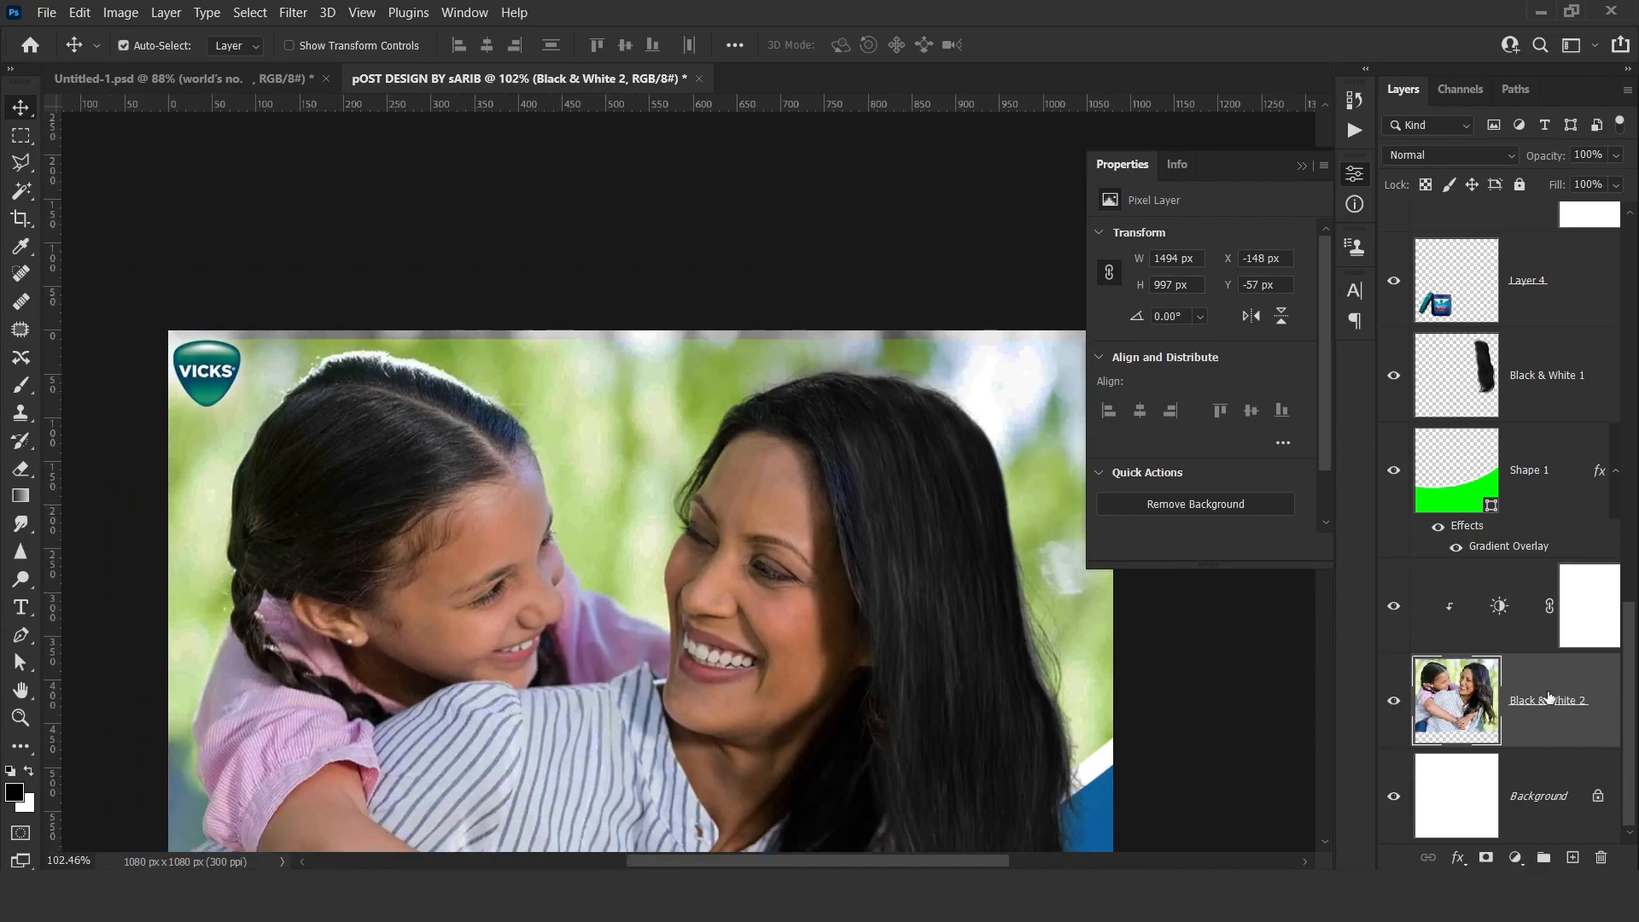
{"action": "left_click", "coordinate": [1394, 700]}
{"action": "left_click", "coordinate": [1395, 700]}
{"action": "left_click_drag", "start_coordinate": [981, 335], "coordinate": [931, 372]}
{"action": "left_click", "coordinate": [21, 136]}
{"action": "left_click_drag", "start_coordinate": [116, 370], "coordinate": [1141, 381]}
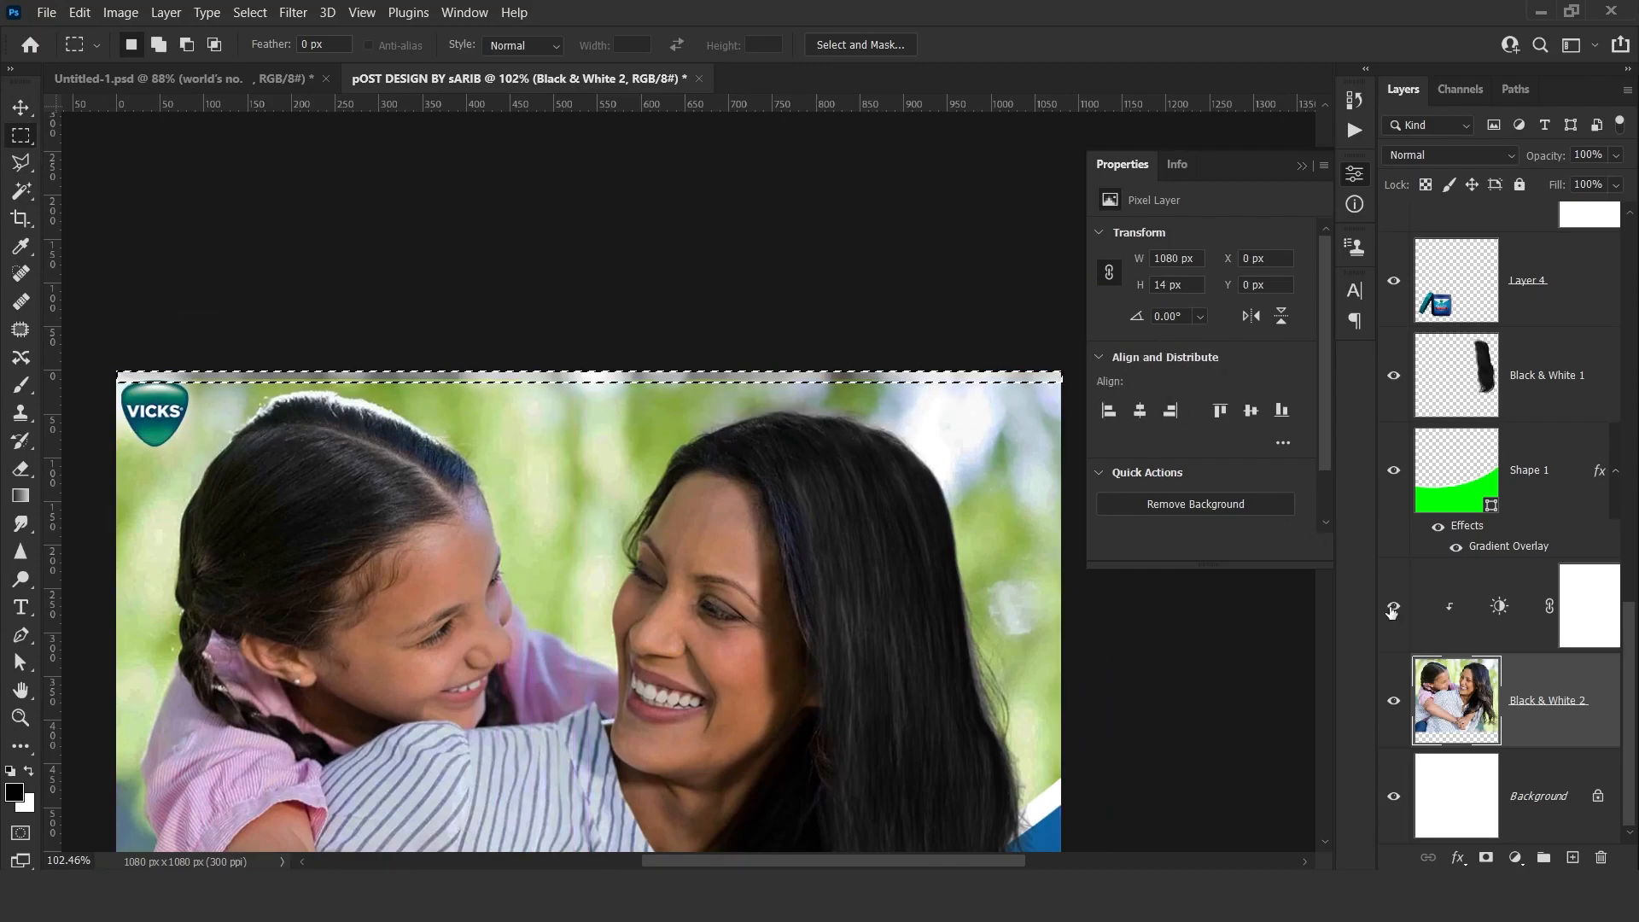
{"action": "left_click", "coordinate": [147, 333]}
Fill the 14 px strip along the photo's top edge with Content-Aware at 100% opacity and deselect it.
{"action": "left_click_drag", "start_coordinate": [116, 370], "coordinate": [1056, 378]}
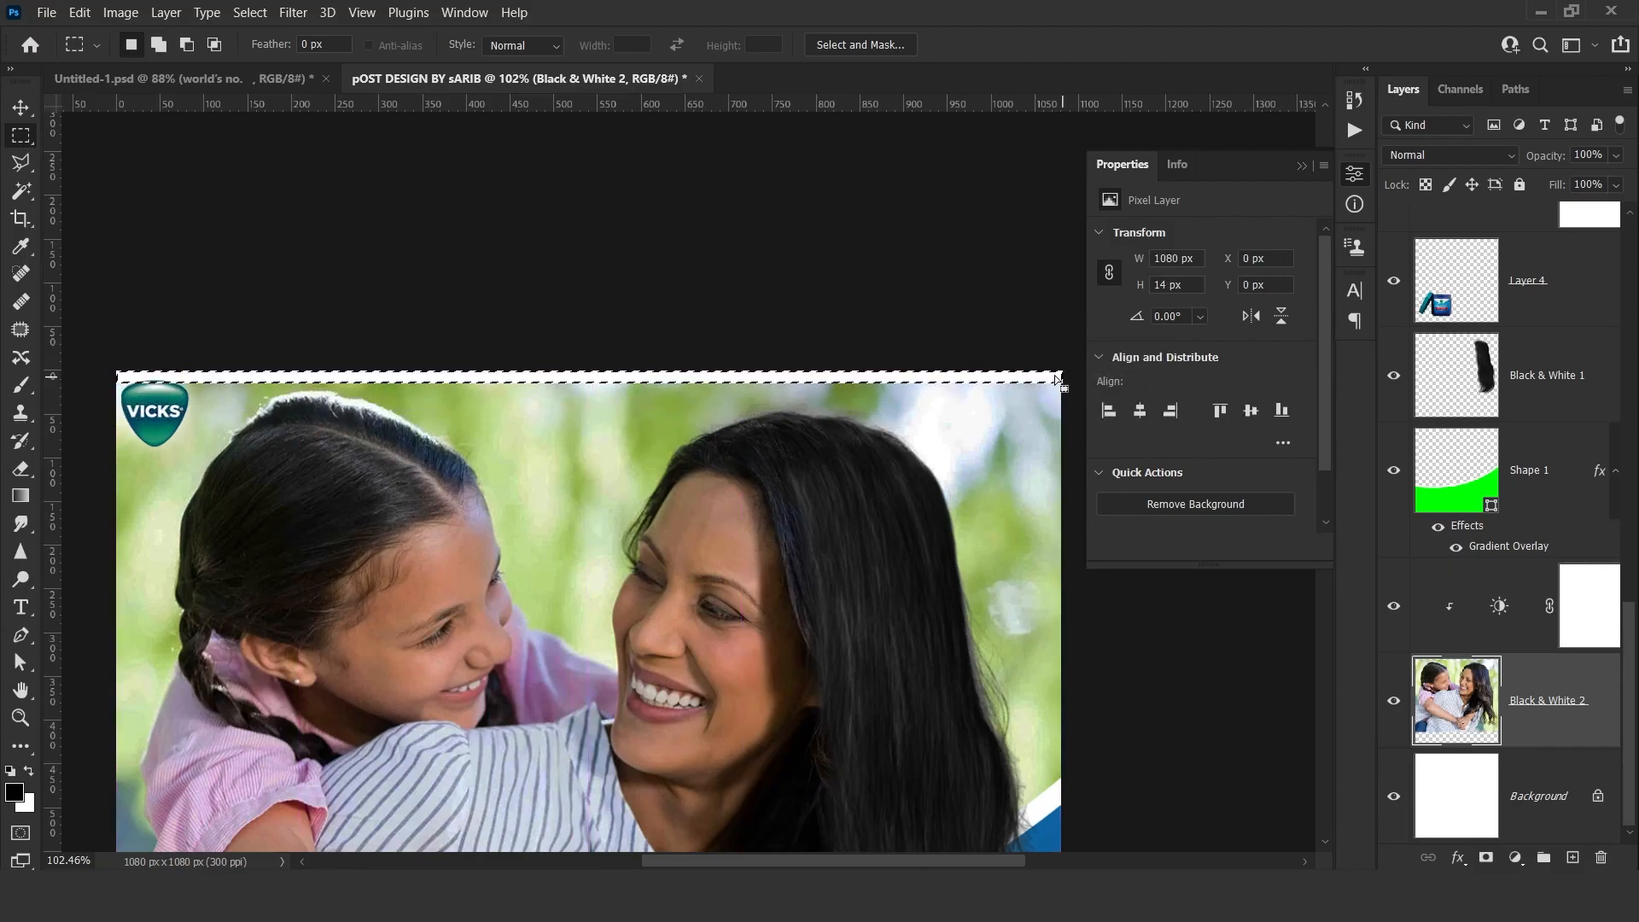
{"action": "right_click", "coordinate": [997, 376]}
{"action": "left_click", "coordinate": [1043, 633]}
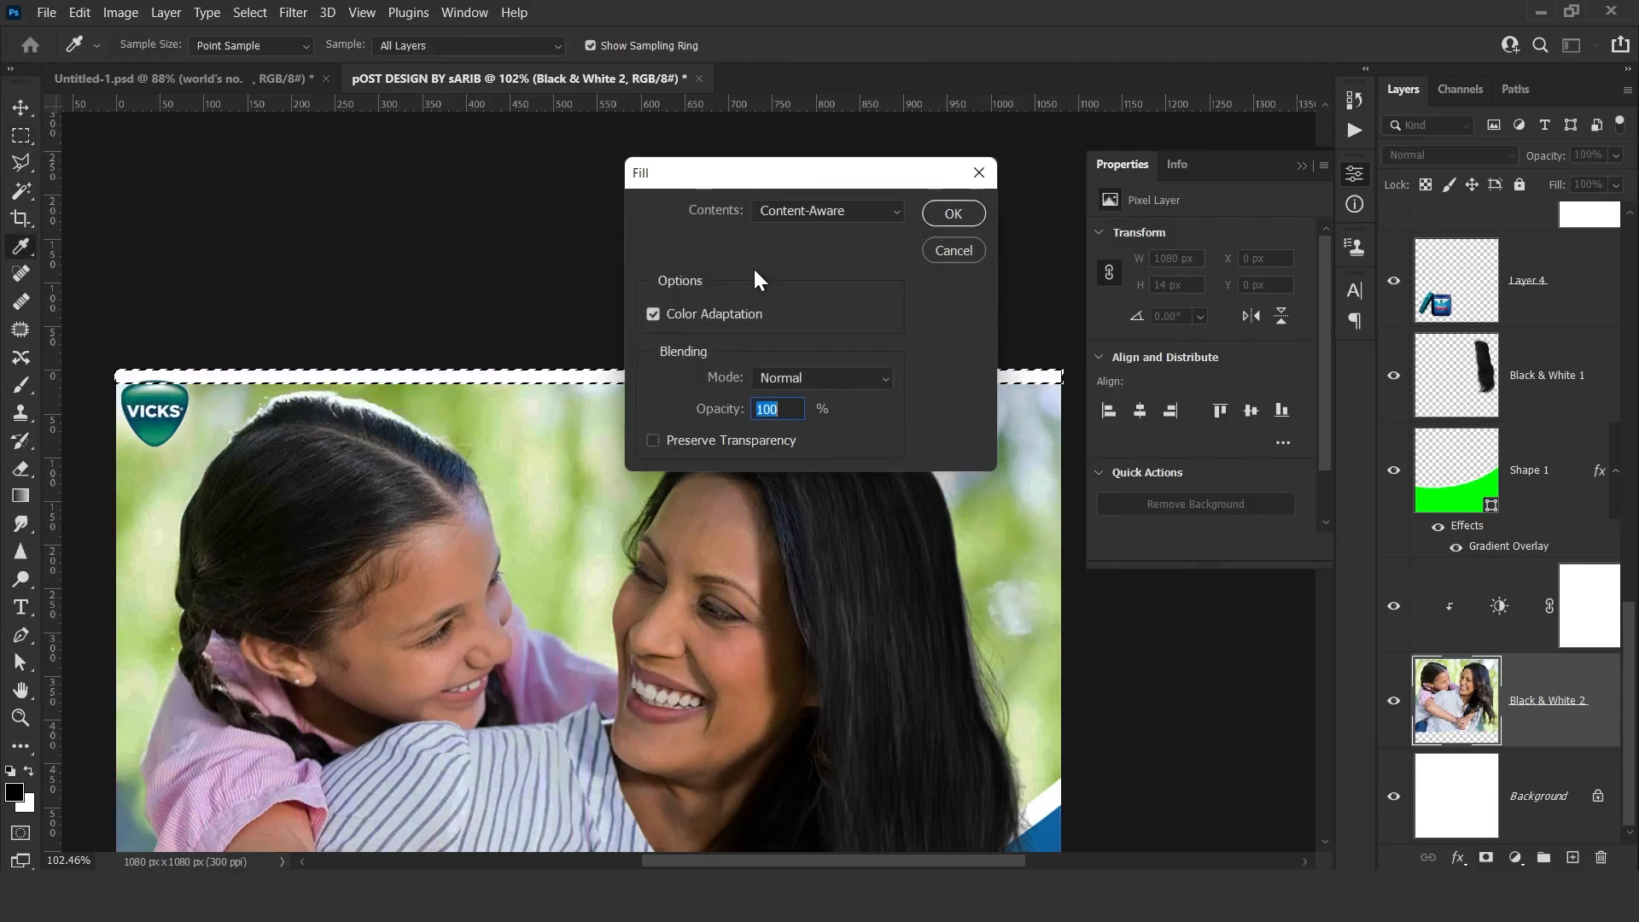
{"action": "left_click", "coordinate": [947, 214]}
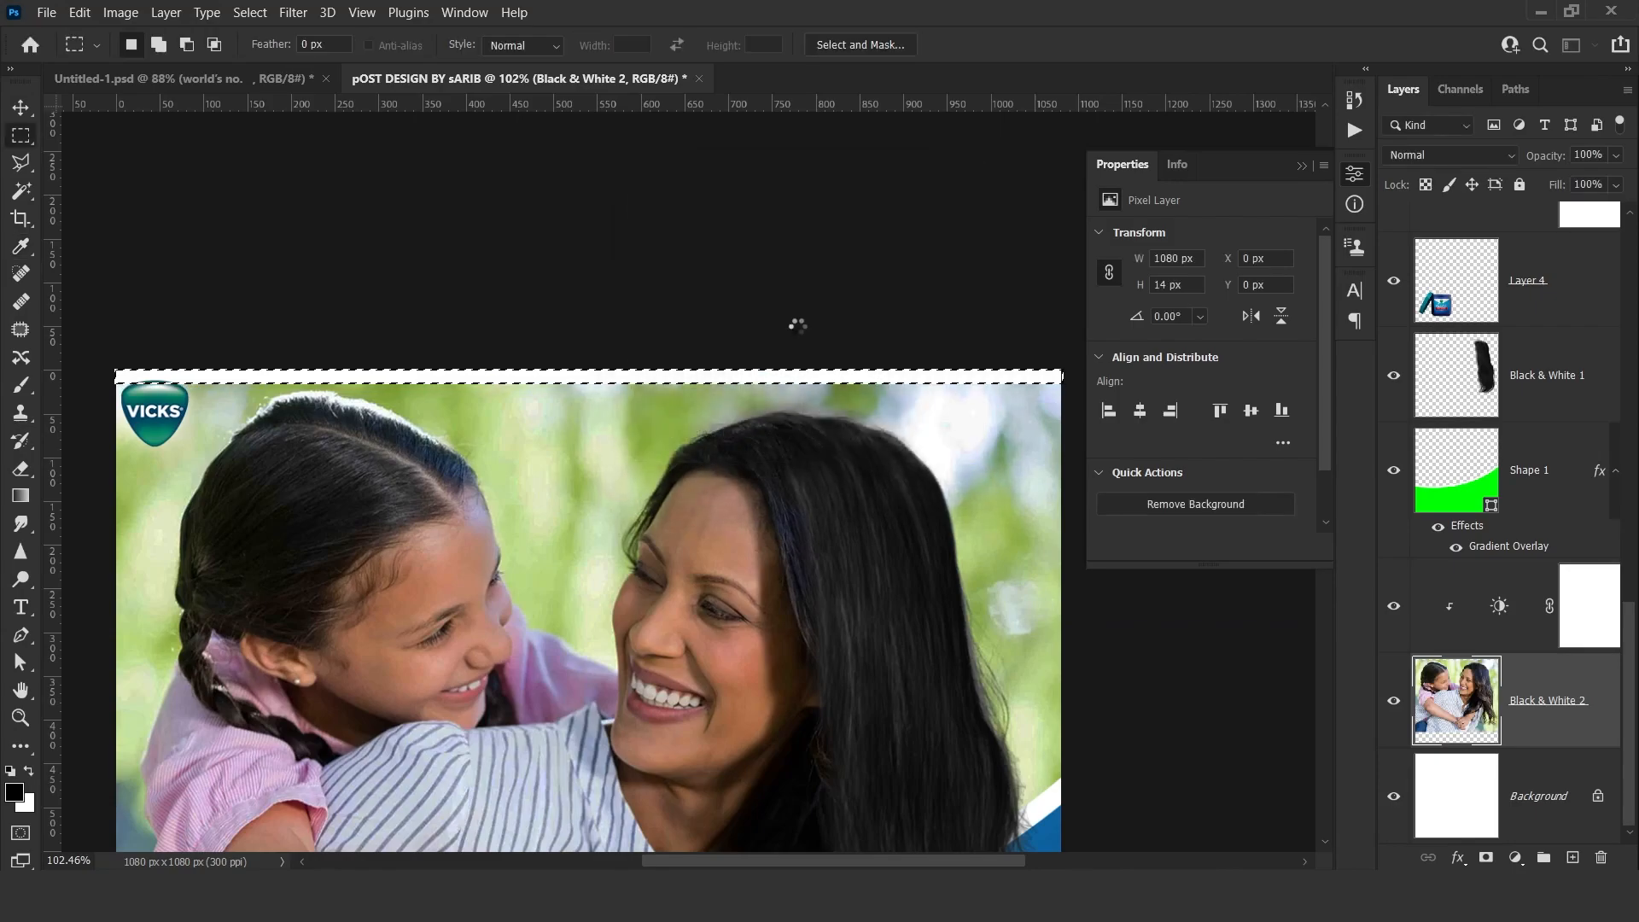
{"action": "key", "text": "ctrl+d"}
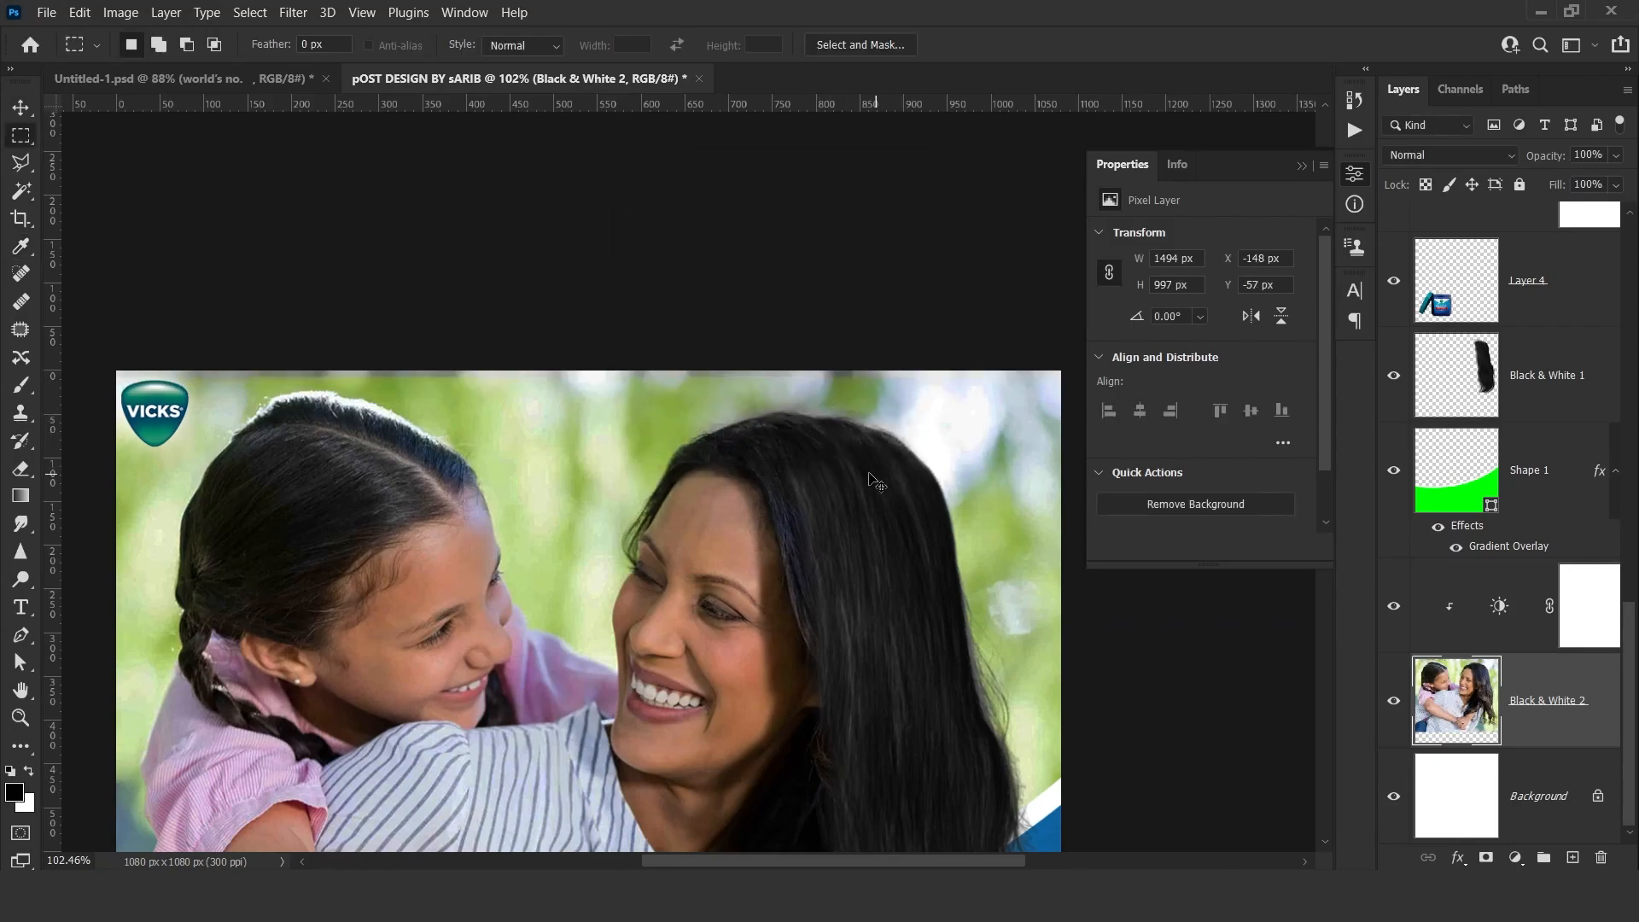
{"action": "mouse_move", "coordinate": [424, 375]}
{"action": "left_mouse_down"}
{"action": "mouse_move", "coordinate": [521, 374]}
{"action": "mouse_move", "coordinate": [401, 377]}
{"action": "left_mouse_up"}
{"action": "left_click_drag", "start_coordinate": [554, 380], "coordinate": [520, 378]}
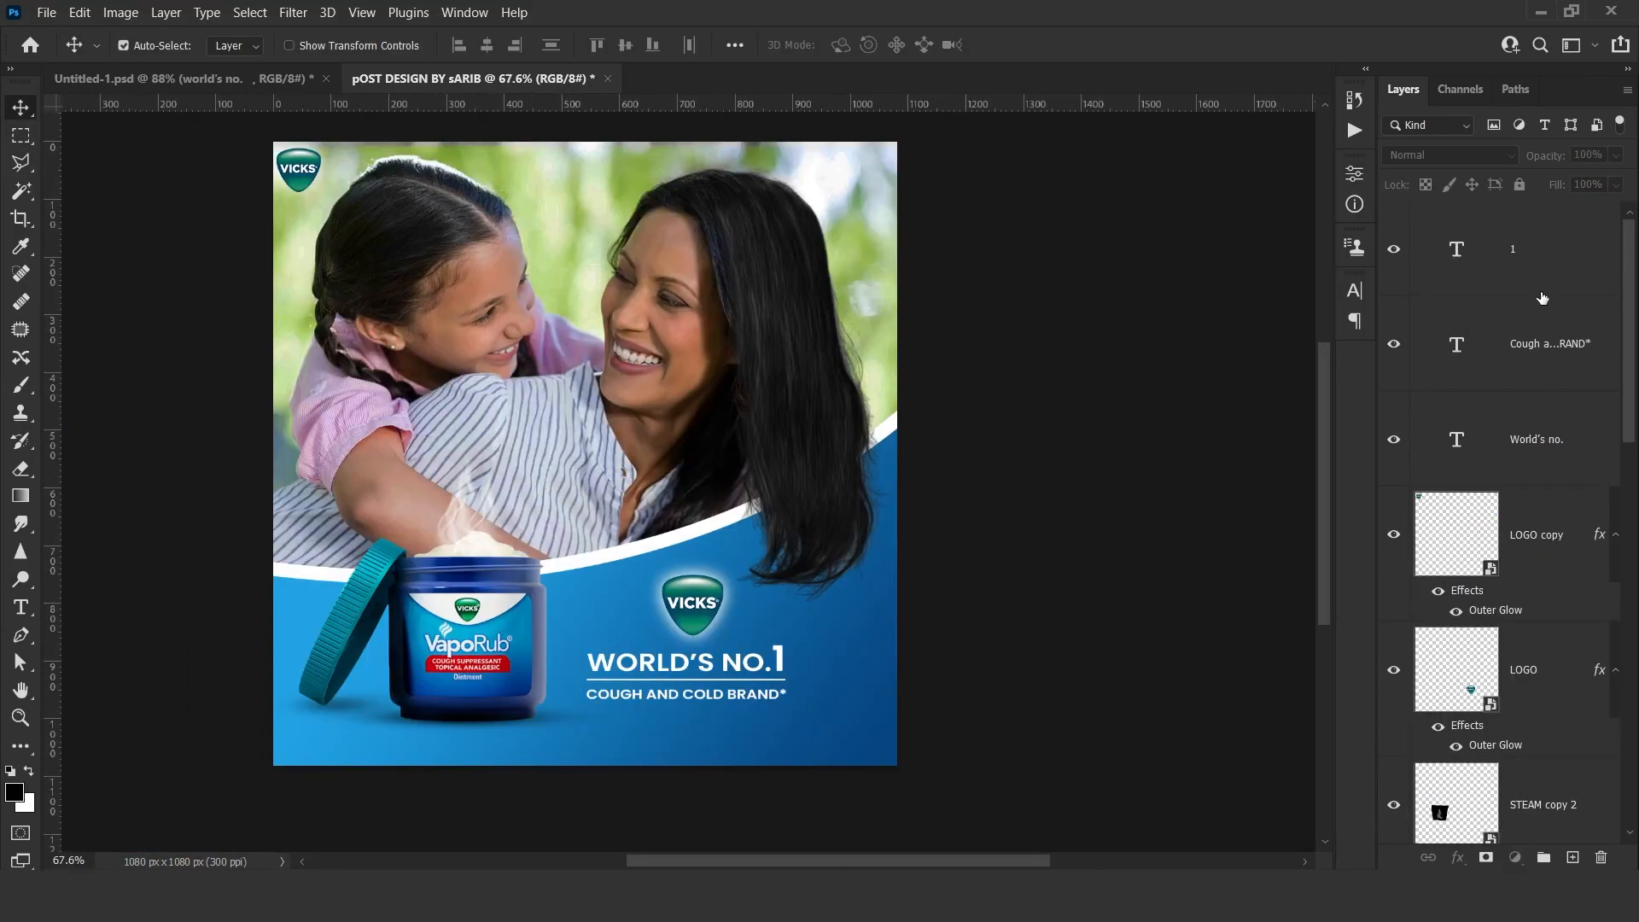
Select the three headline text layers plus the LOGO layer and enlarge them together slightly about their centre.
{"action": "left_click", "coordinate": [1528, 248]}
{"action": "left_click", "coordinate": [1535, 554], "text": "shift"}
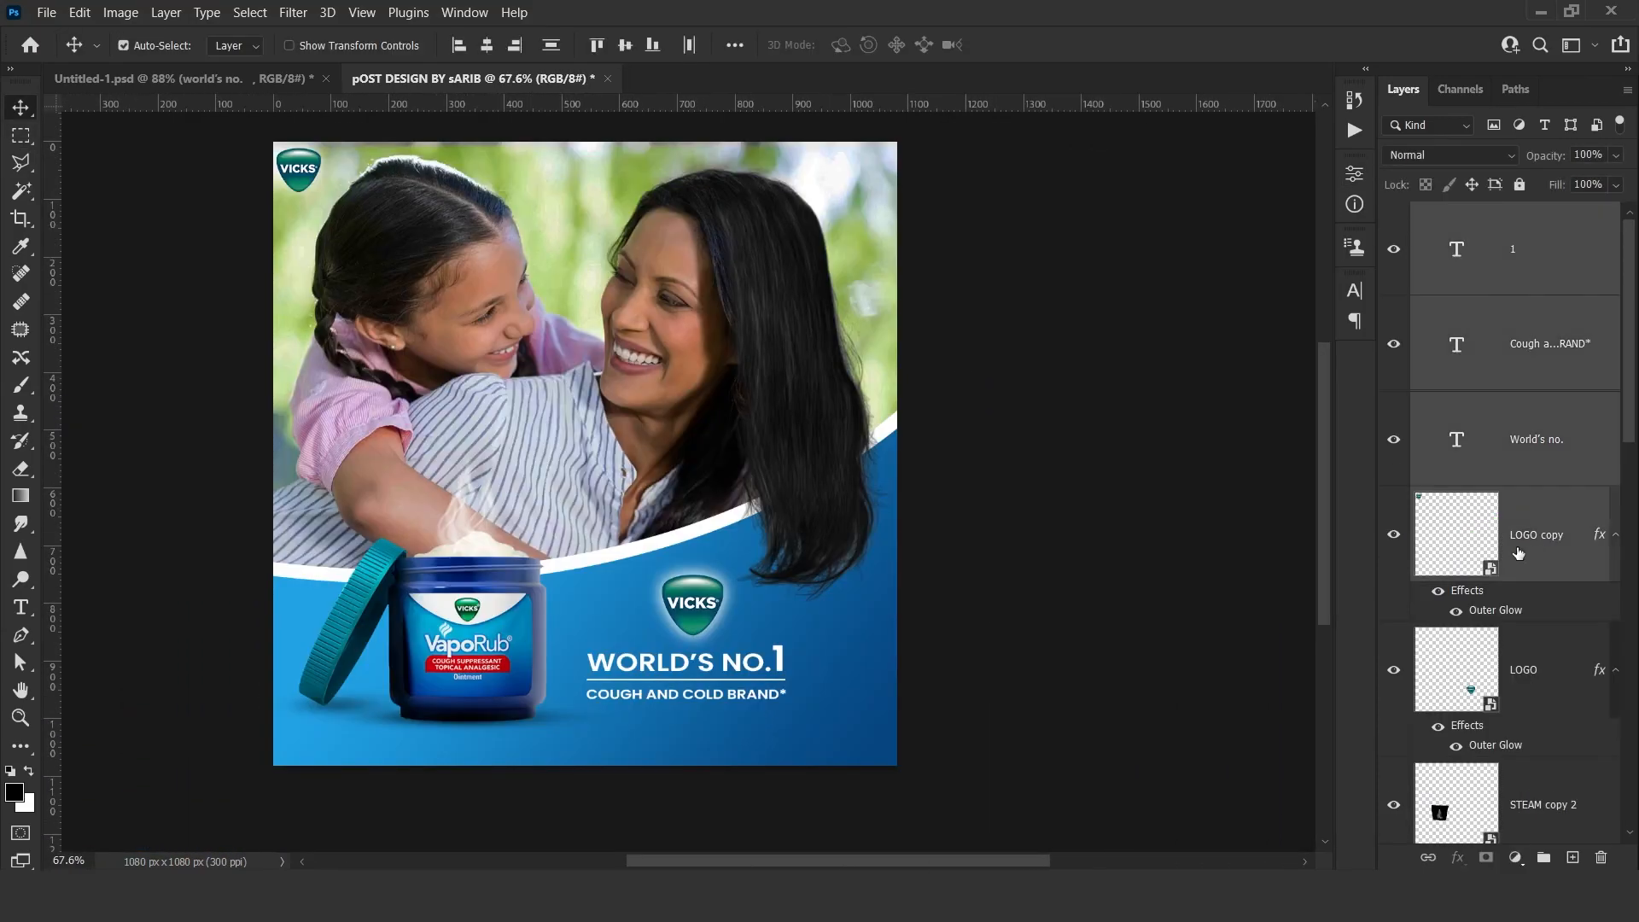
{"action": "key", "text": "ctrl+t"}
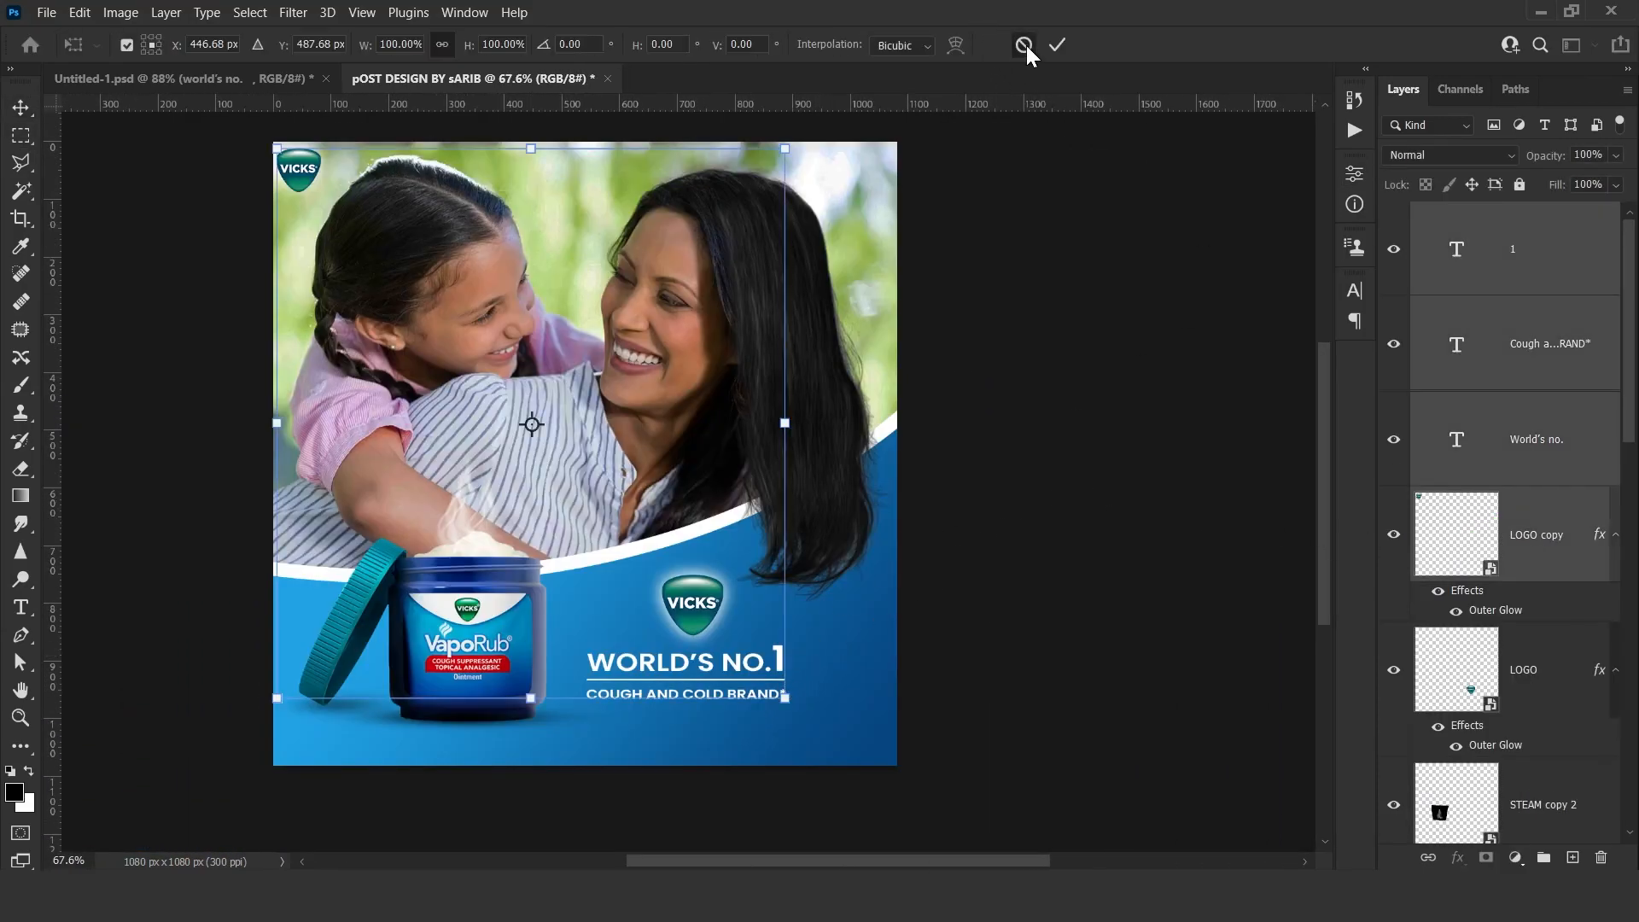
{"action": "left_click", "coordinate": [1057, 44]}
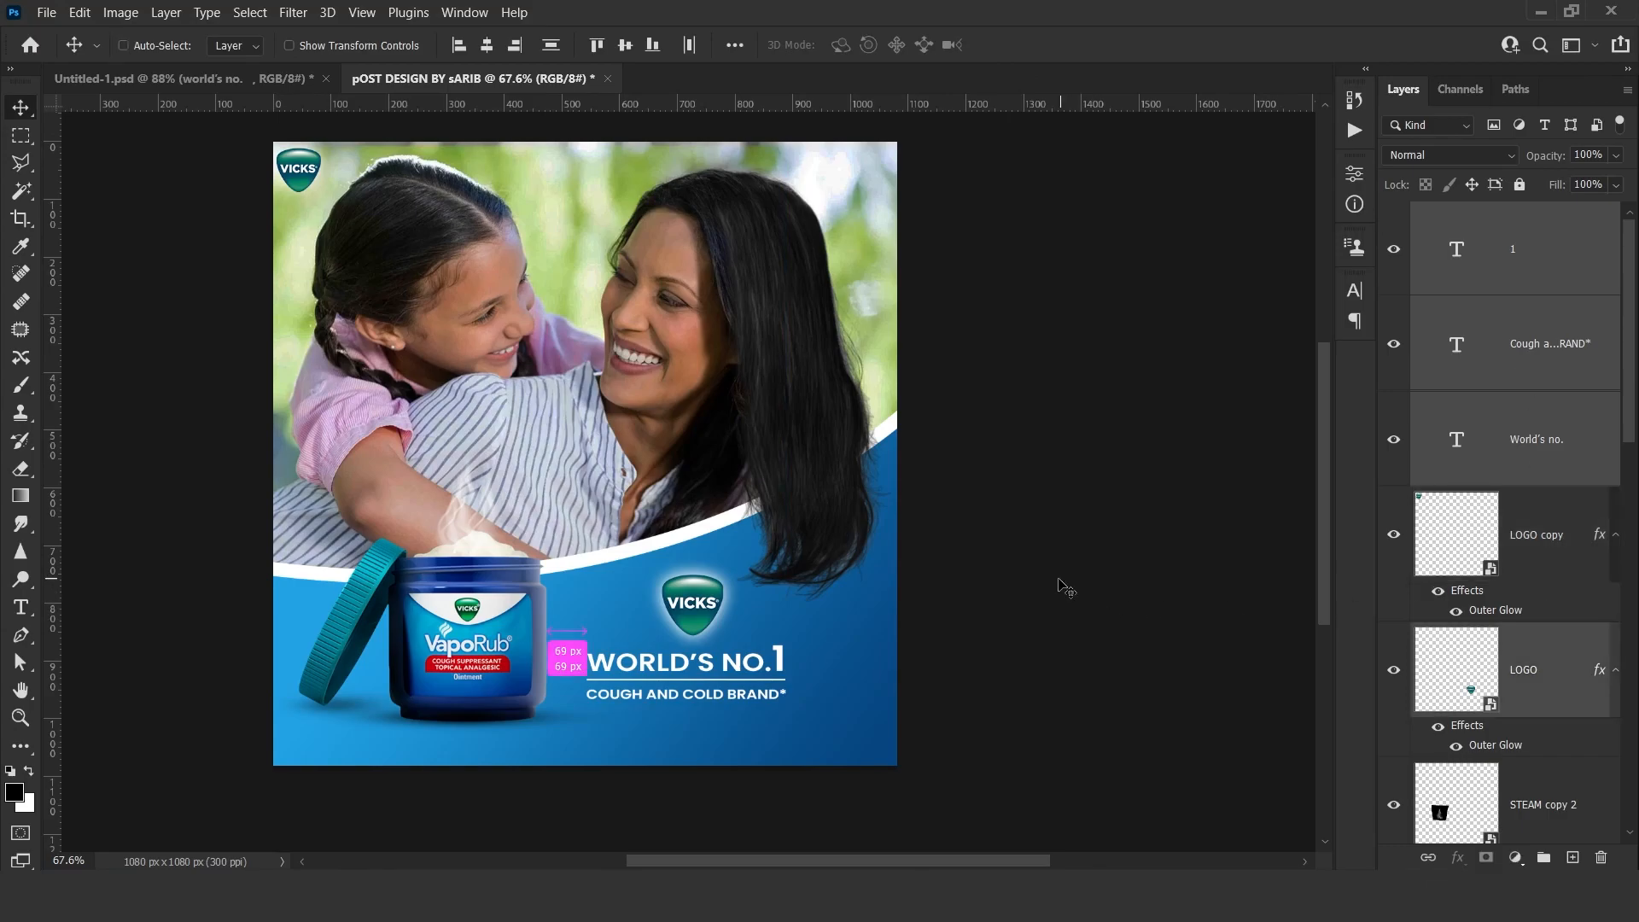
{"action": "key", "text": "ctrl+t"}
{"action": "left_click_drag", "start_coordinate": [784, 701], "coordinate": [800, 708]}
{"action": "key", "text": "Return"}
Puppet Warp the hair layer Black & White 1 again with pins down its length, shifting the lower end slightly to the right.
{"action": "left_click_drag", "start_coordinate": [781, 623], "coordinate": [738, 572]}
{"action": "left_click", "coordinate": [751, 480], "text": "ctrl"}
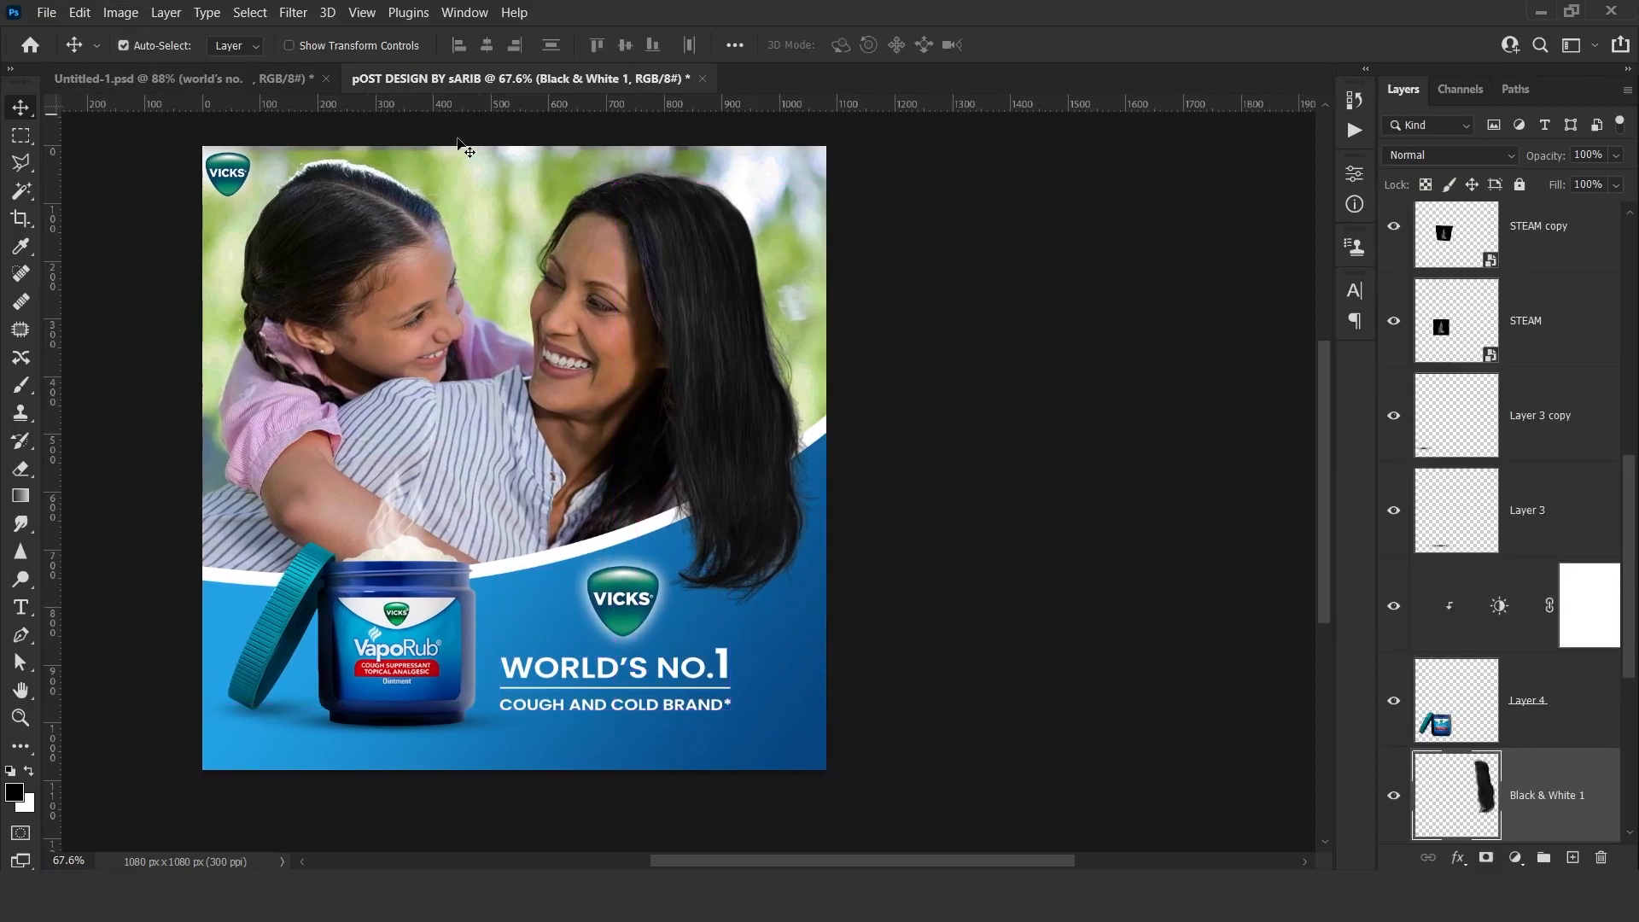
{"action": "left_click", "coordinate": [80, 12]}
{"action": "left_click", "coordinate": [137, 416]}
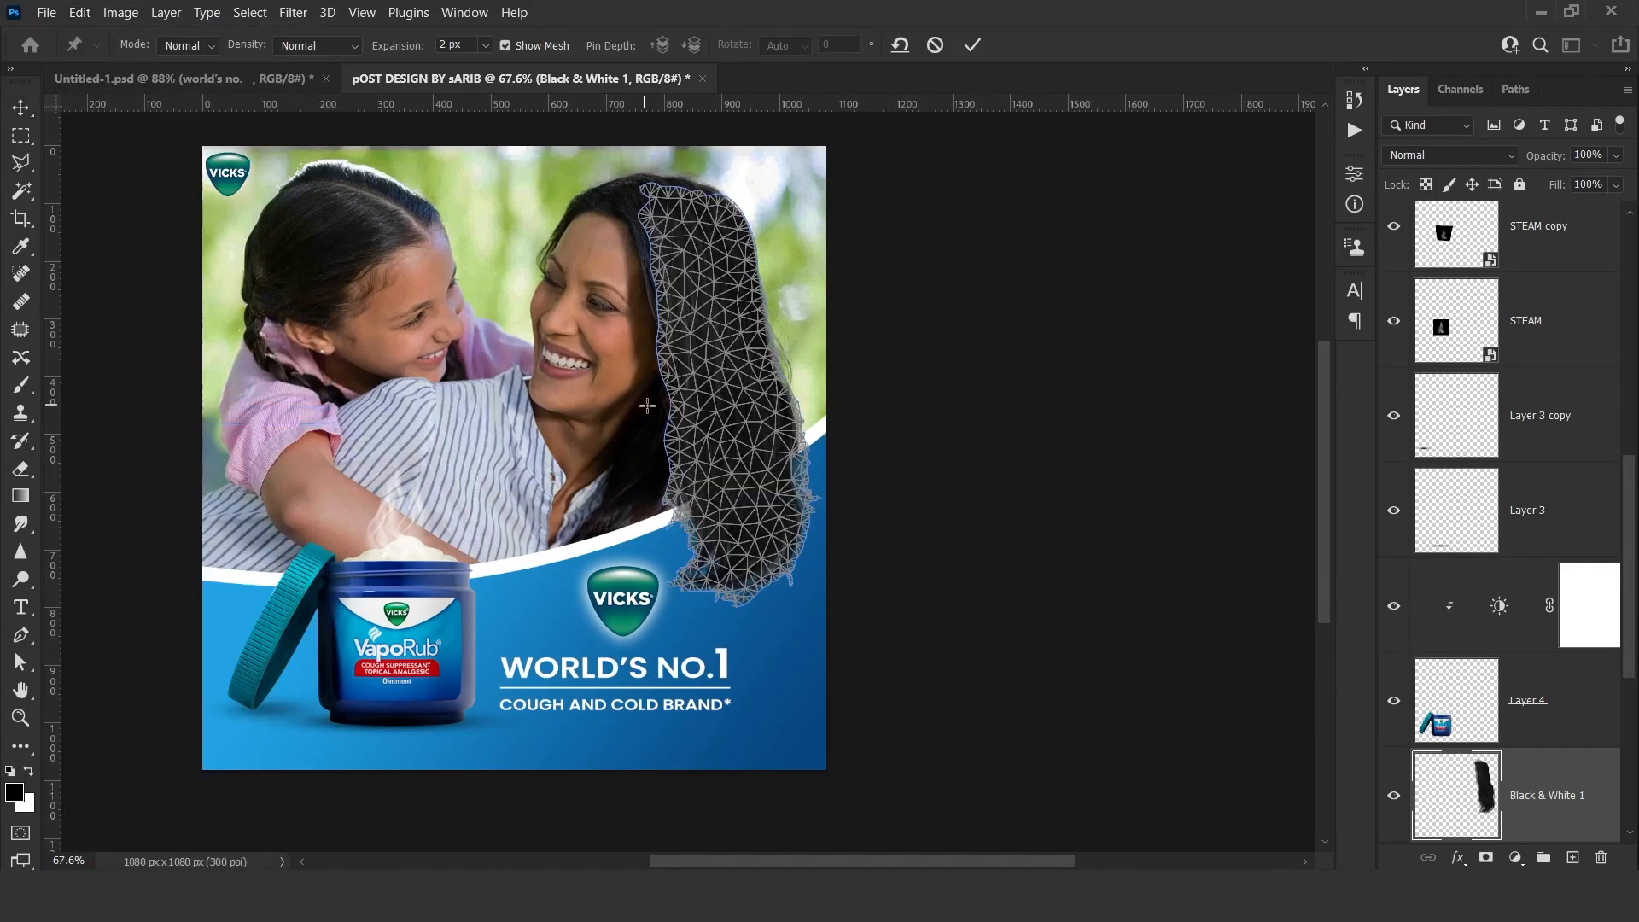
{"action": "left_click", "coordinate": [729, 393]}
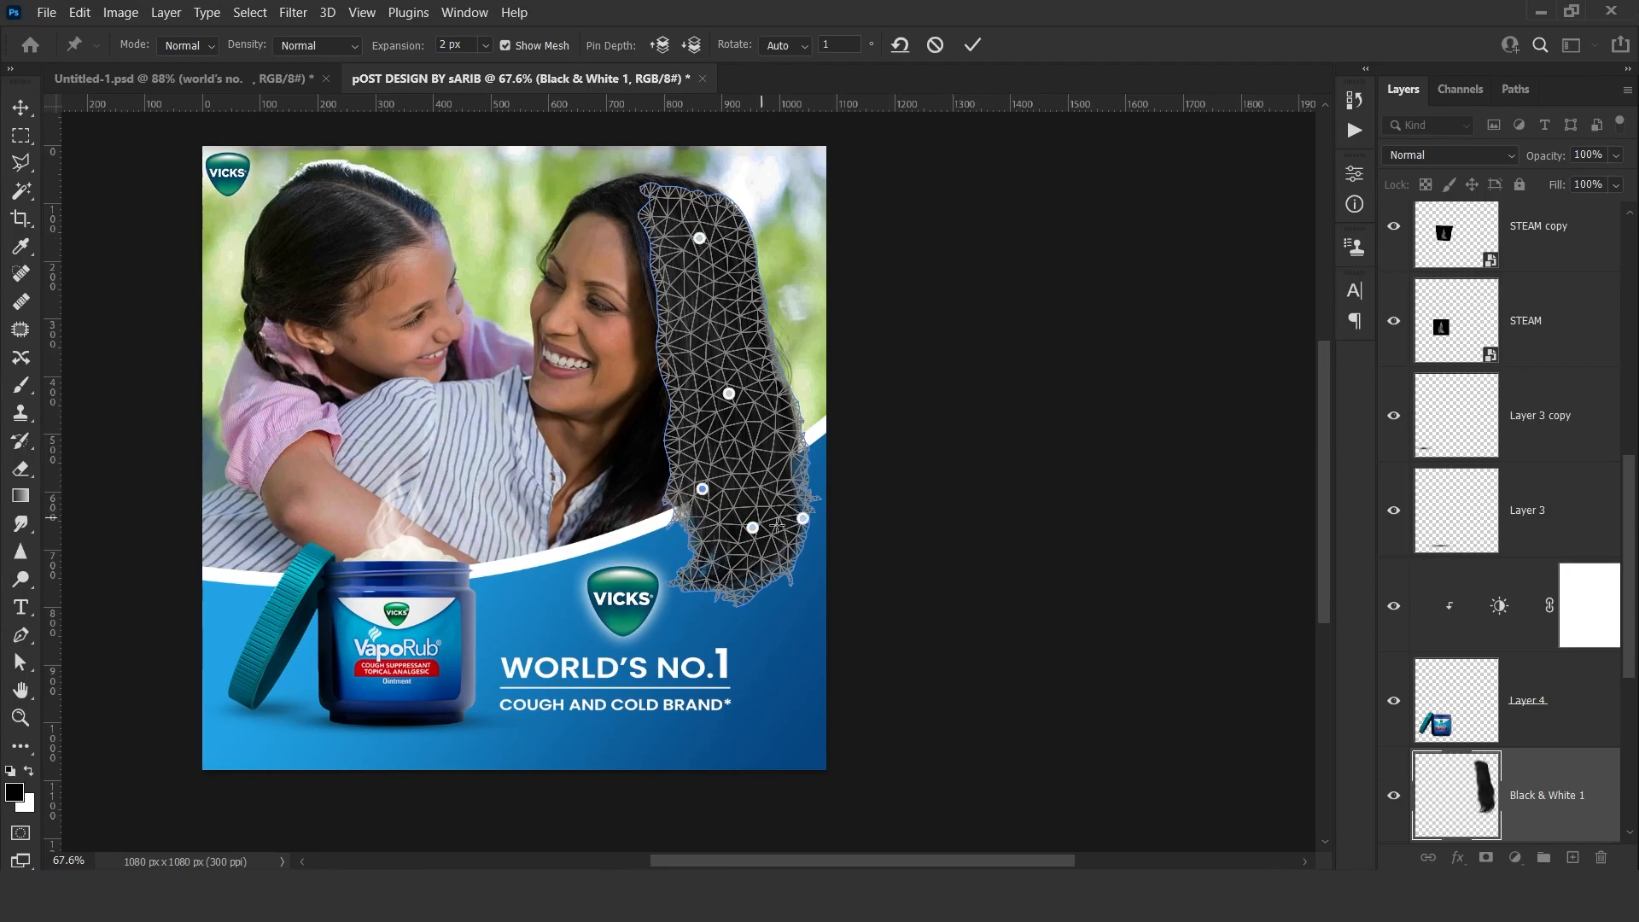
{"action": "mouse_move", "coordinate": [802, 518]}
{"action": "left_mouse_down"}
{"action": "mouse_move", "coordinate": [815, 499]}
{"action": "mouse_move", "coordinate": [761, 530]}
{"action": "mouse_move", "coordinate": [794, 519]}
{"action": "left_mouse_up"}
{"action": "left_click", "coordinate": [750, 579]}
{"action": "left_click_drag", "start_coordinate": [752, 579], "coordinate": [753, 576]}
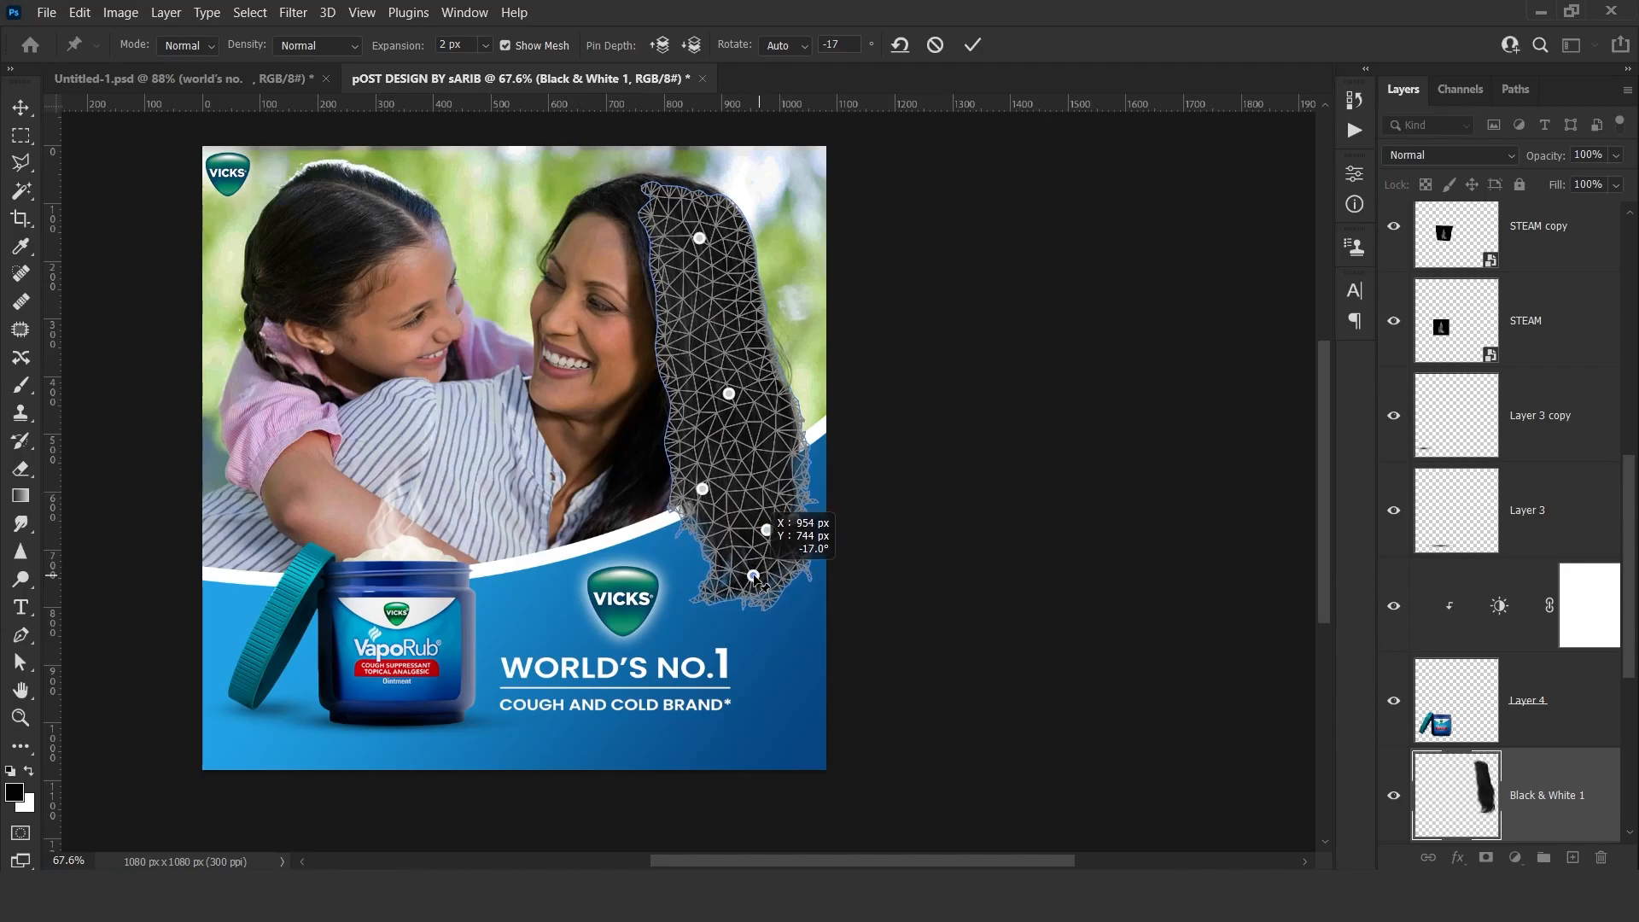
{"action": "left_click", "coordinate": [972, 44]}
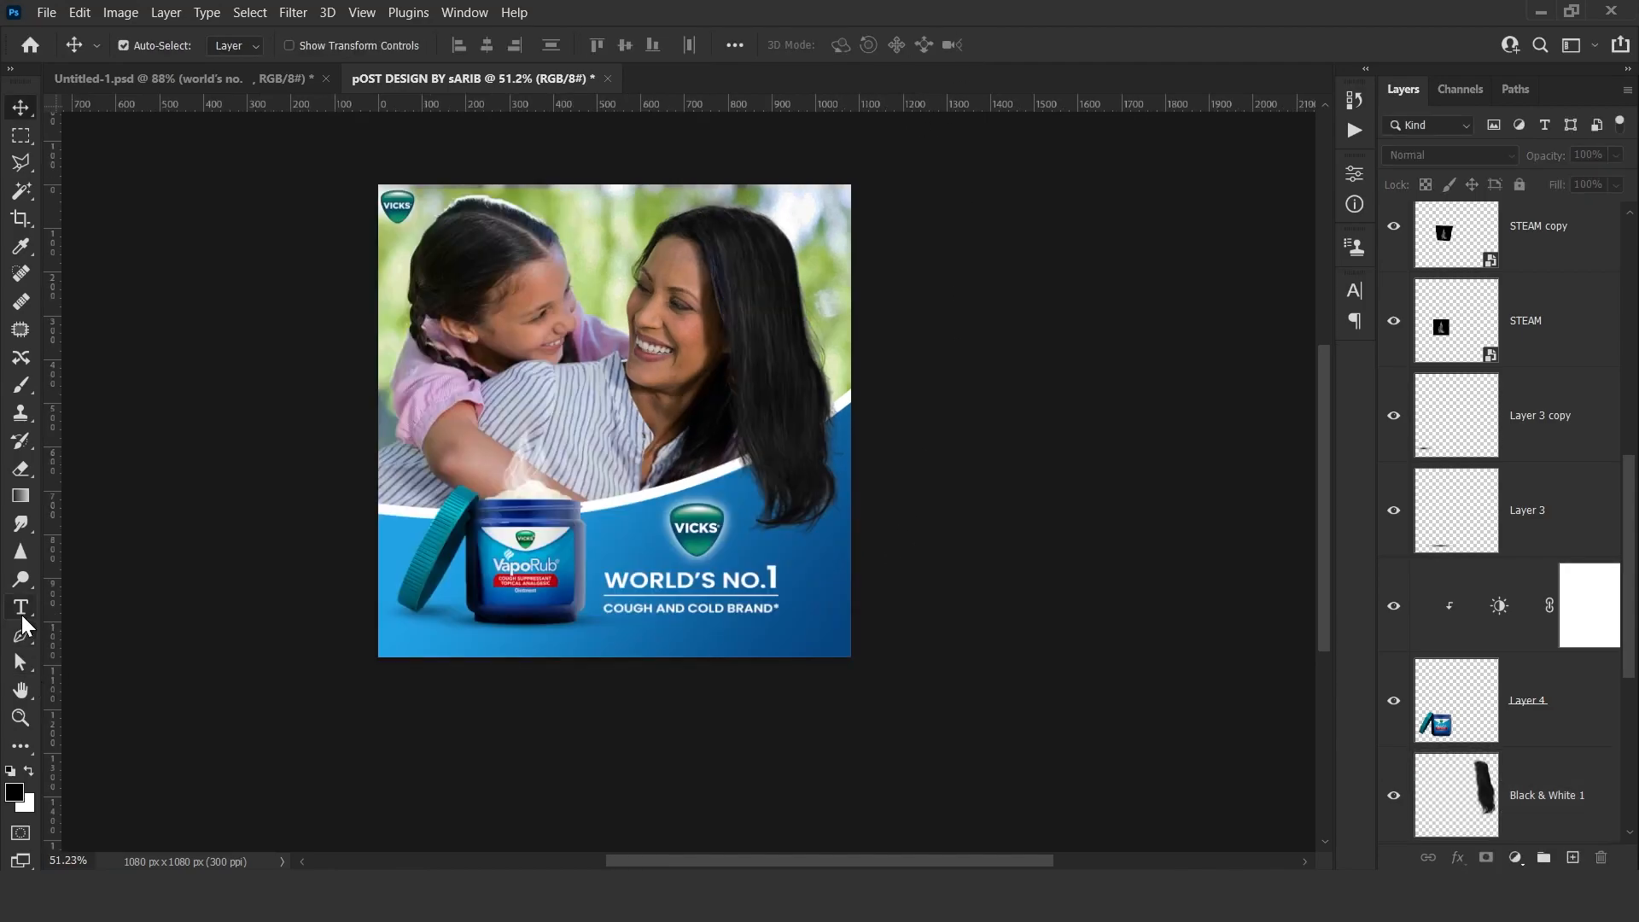
Add the white 3 pt Poppins line "Lorem ipsum dolor sit amet, consectetur adipiscing elit, sed do eiusmod tempor" along the post's lower right edge.
{"action": "left_click", "coordinate": [21, 607]}
{"action": "left_click_drag", "start_coordinate": [591, 633], "coordinate": [844, 659]}
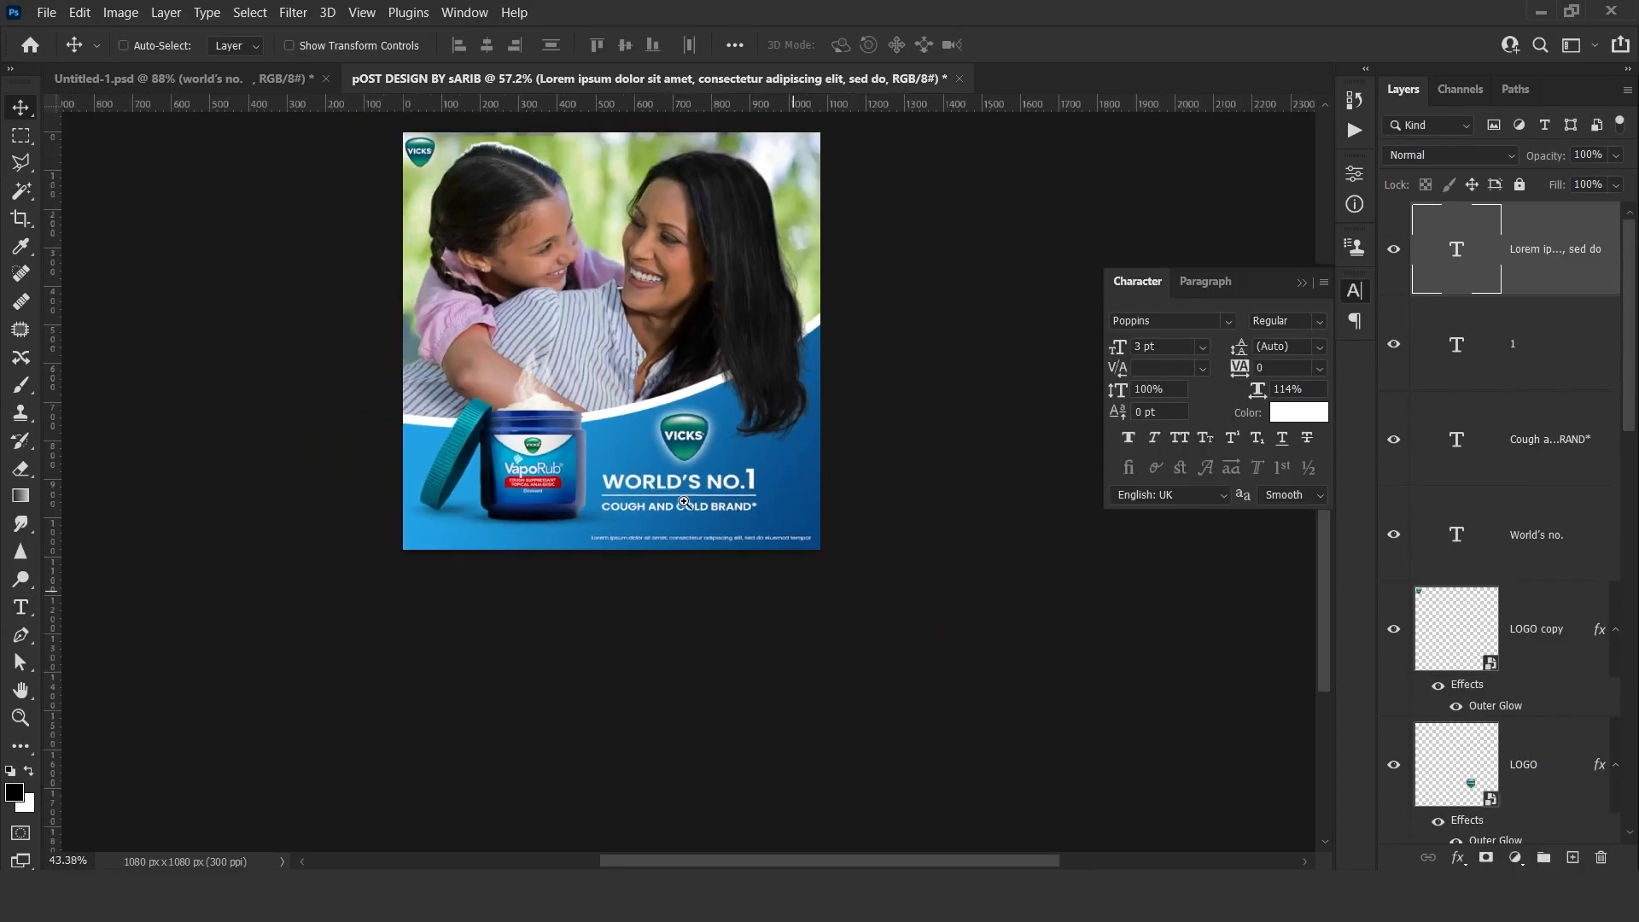
{"action": "scroll", "coordinate": [897, 384], "scroll_direction": "down", "scroll_amount": 2}
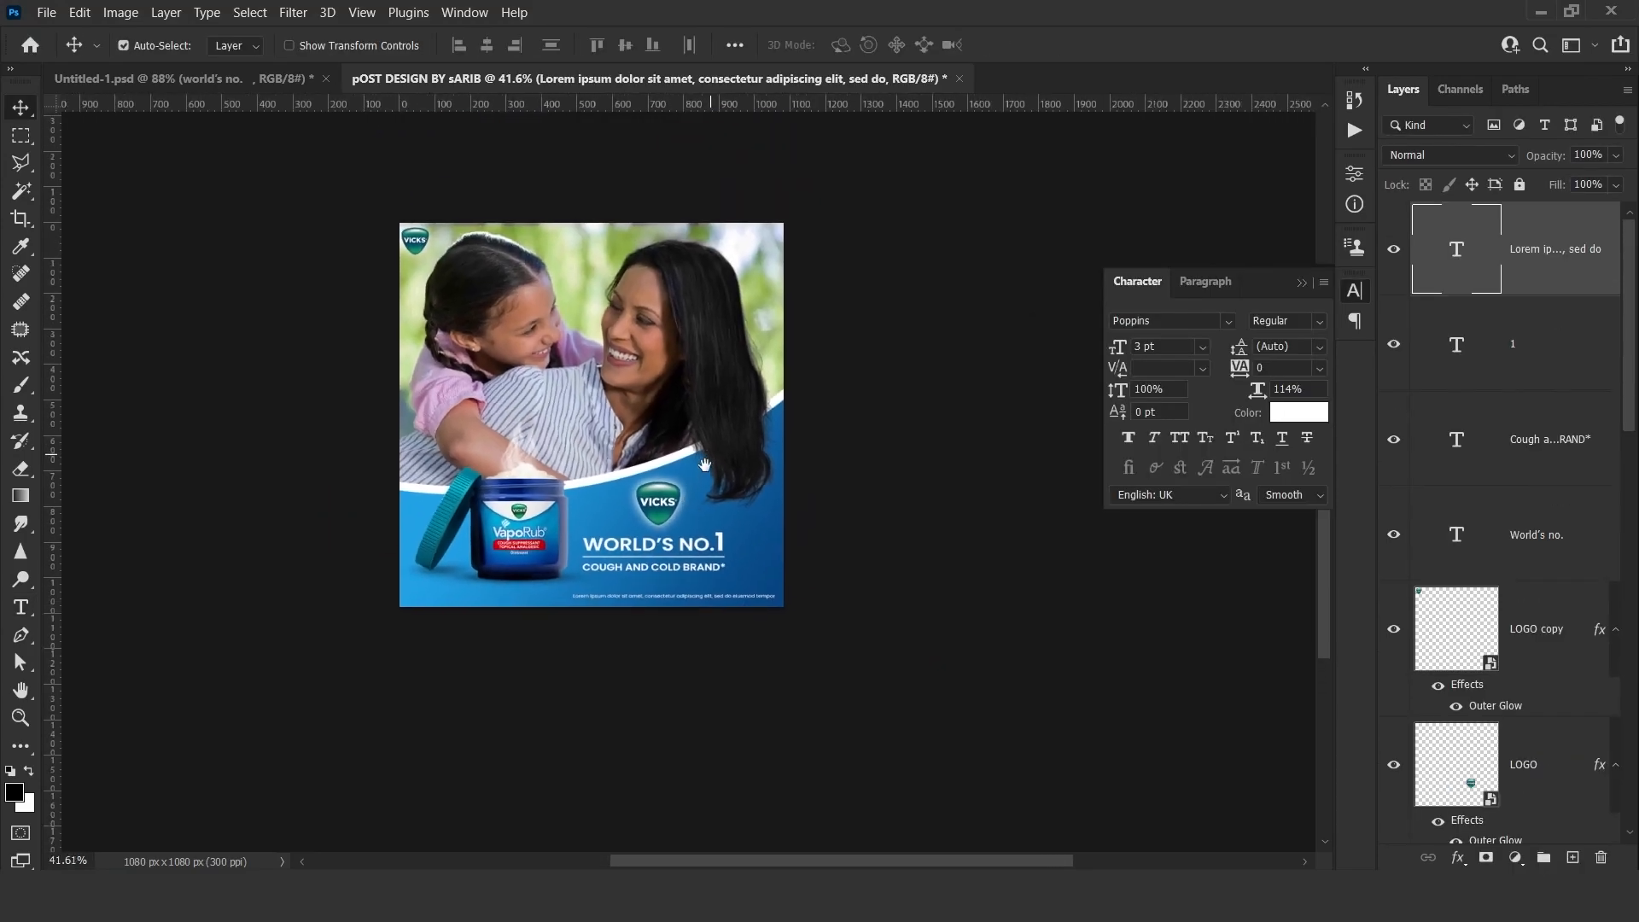
{"action": "left_click_drag", "start_coordinate": [688, 512], "coordinate": [709, 513]}
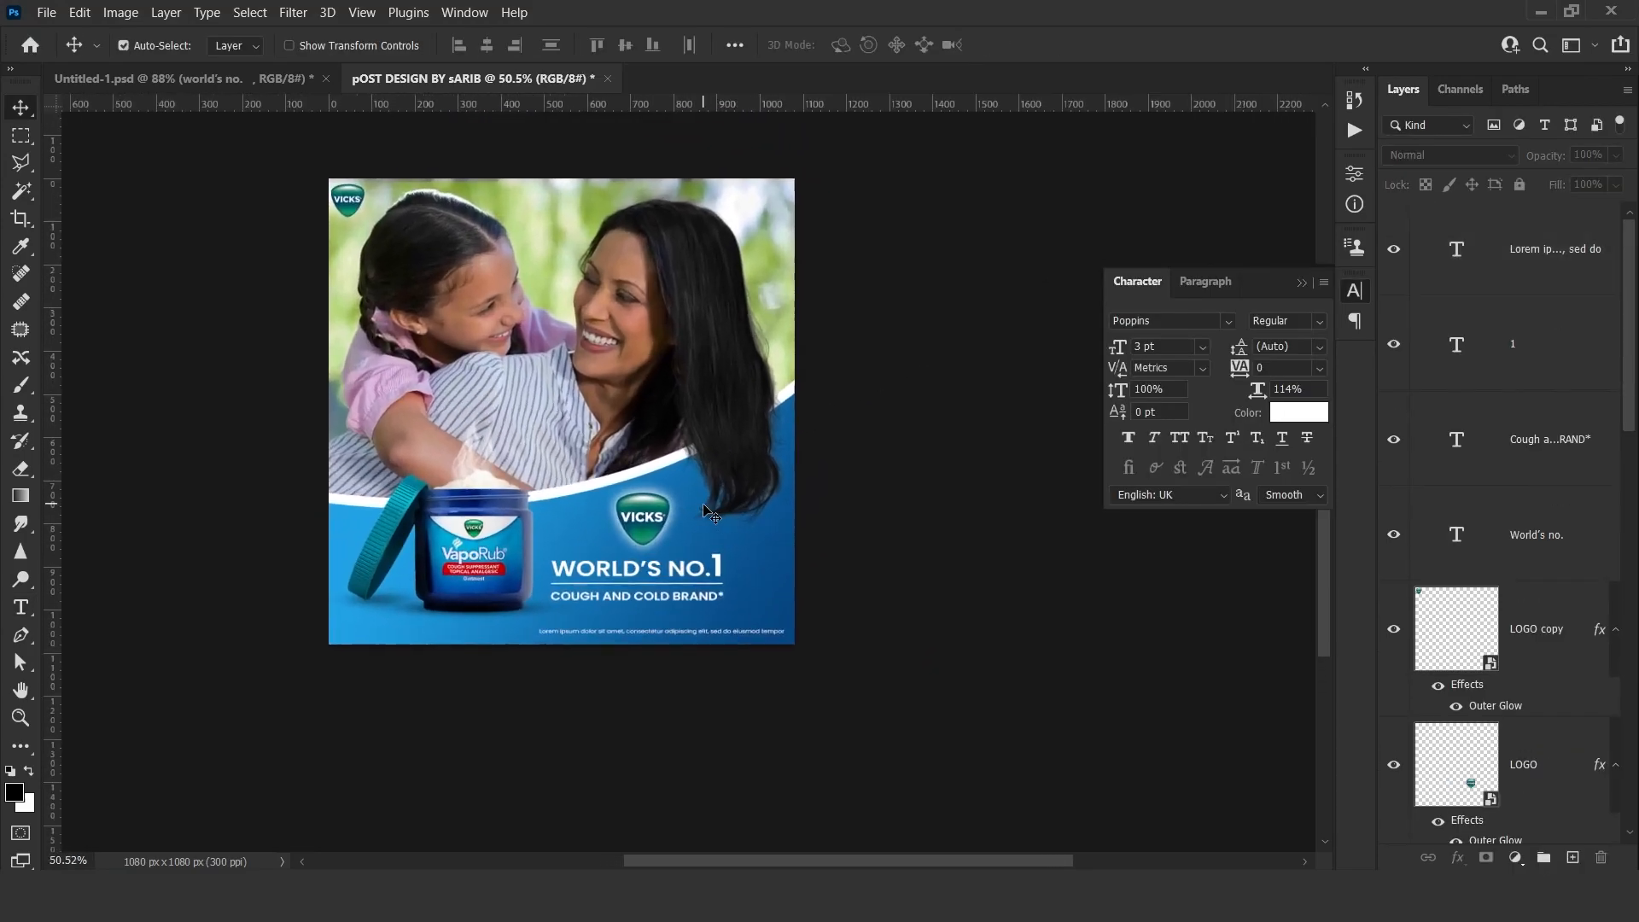
{"action": "scroll", "coordinate": [710, 513], "scroll_direction": "up", "scroll_amount": 2}
Duplicate the blue curved shape layer Shape 1.
{"action": "scroll", "coordinate": [1526, 593], "scroll_direction": "down", "scroll_amount": 6}
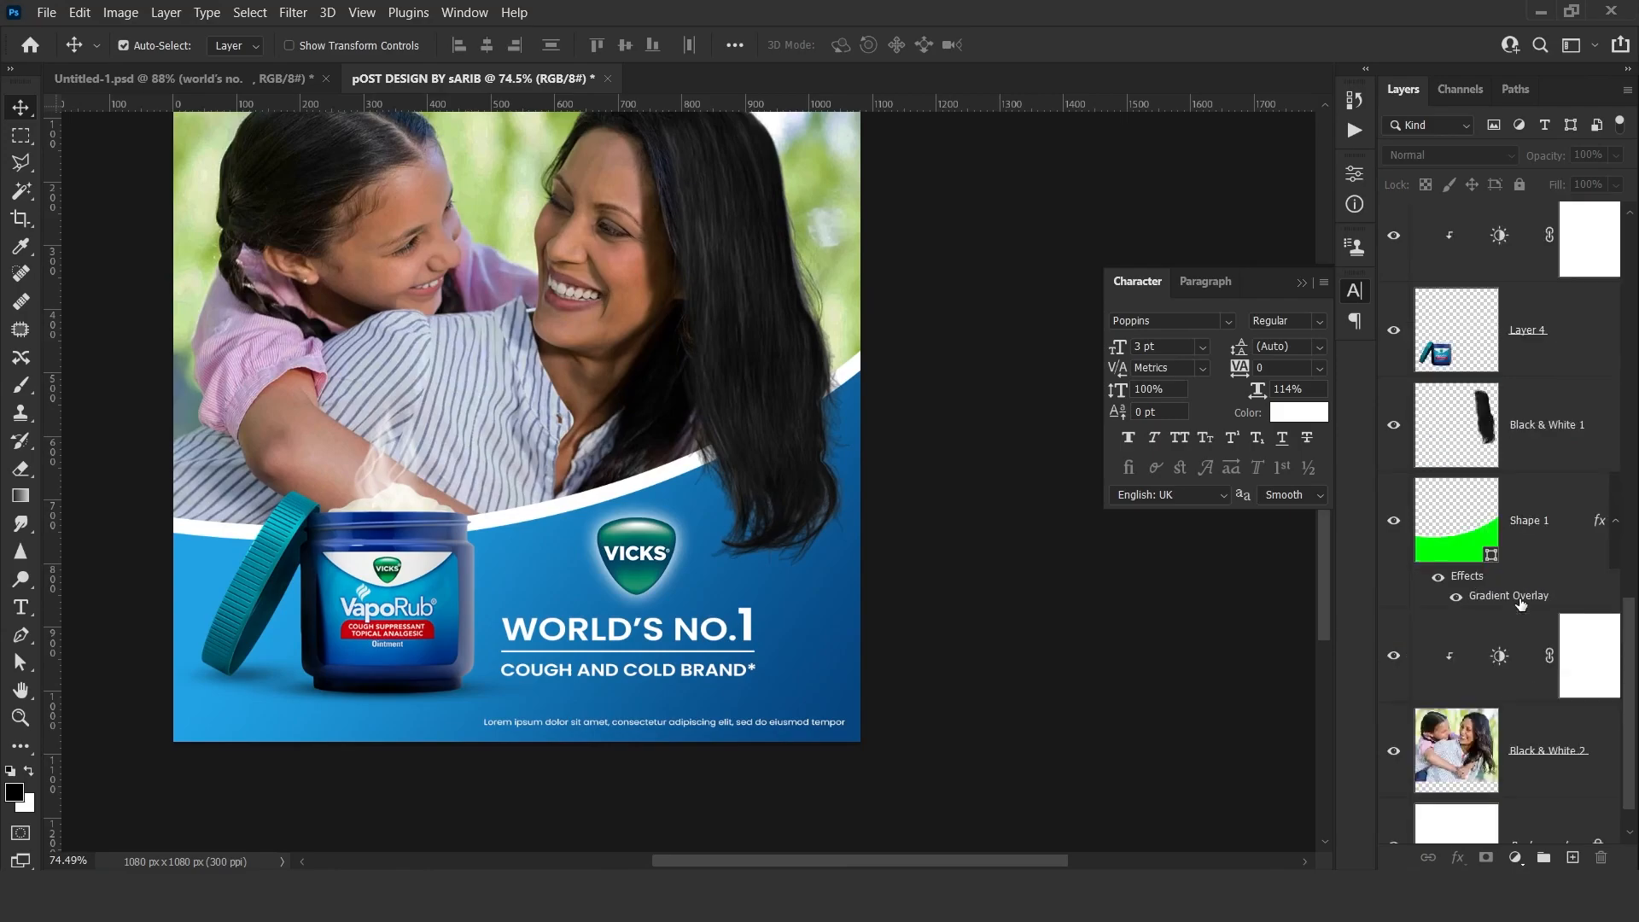
{"action": "scroll", "coordinate": [1479, 518], "scroll_direction": "down", "scroll_amount": 1}
{"action": "left_click", "coordinate": [1481, 482]}
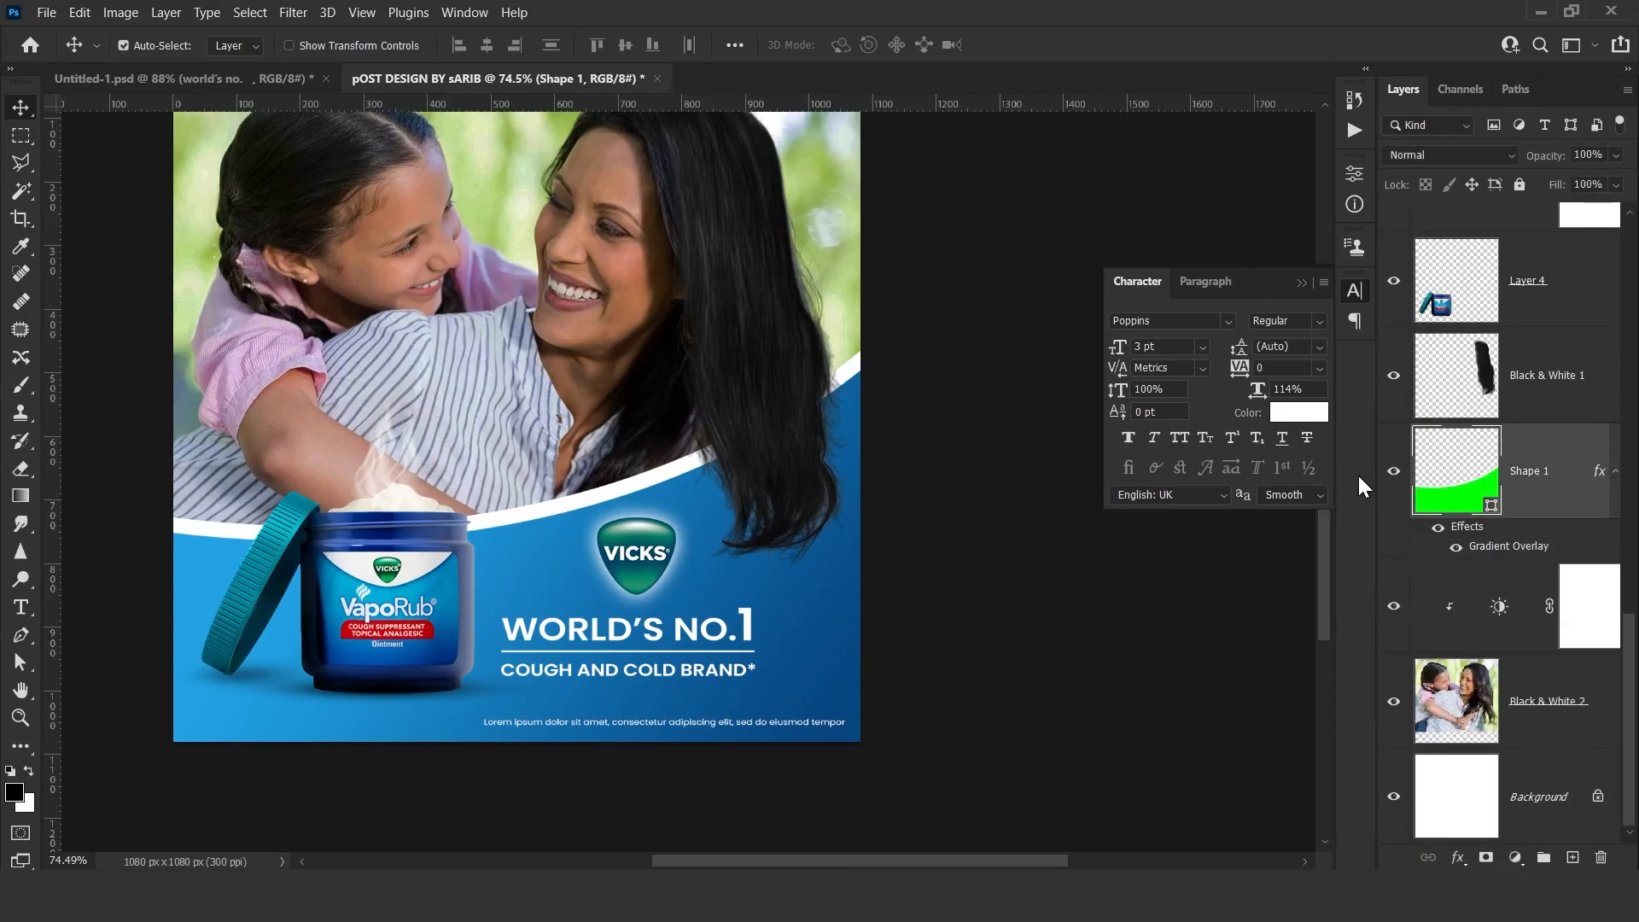
{"action": "left_click", "coordinate": [1395, 472]}
{"action": "left_click", "coordinate": [1395, 472]}
{"action": "key", "text": "ctrl+j"}
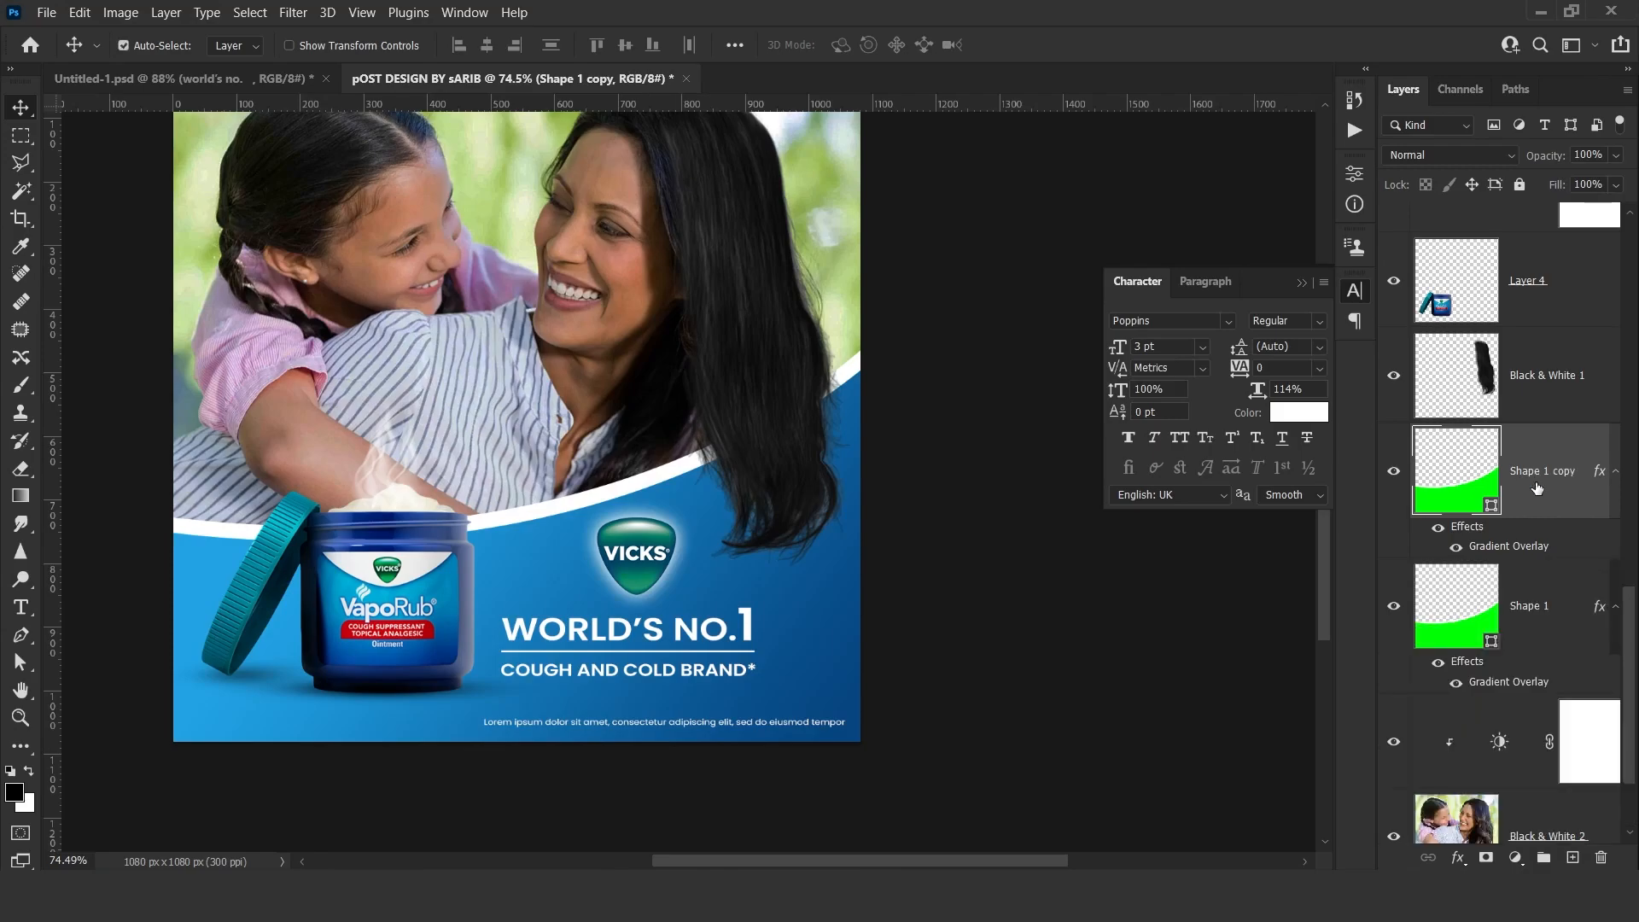
Remove the fill from the duplicated curved shape and clear its layer style so only the white stroke remains.
{"action": "key", "text": "a"}
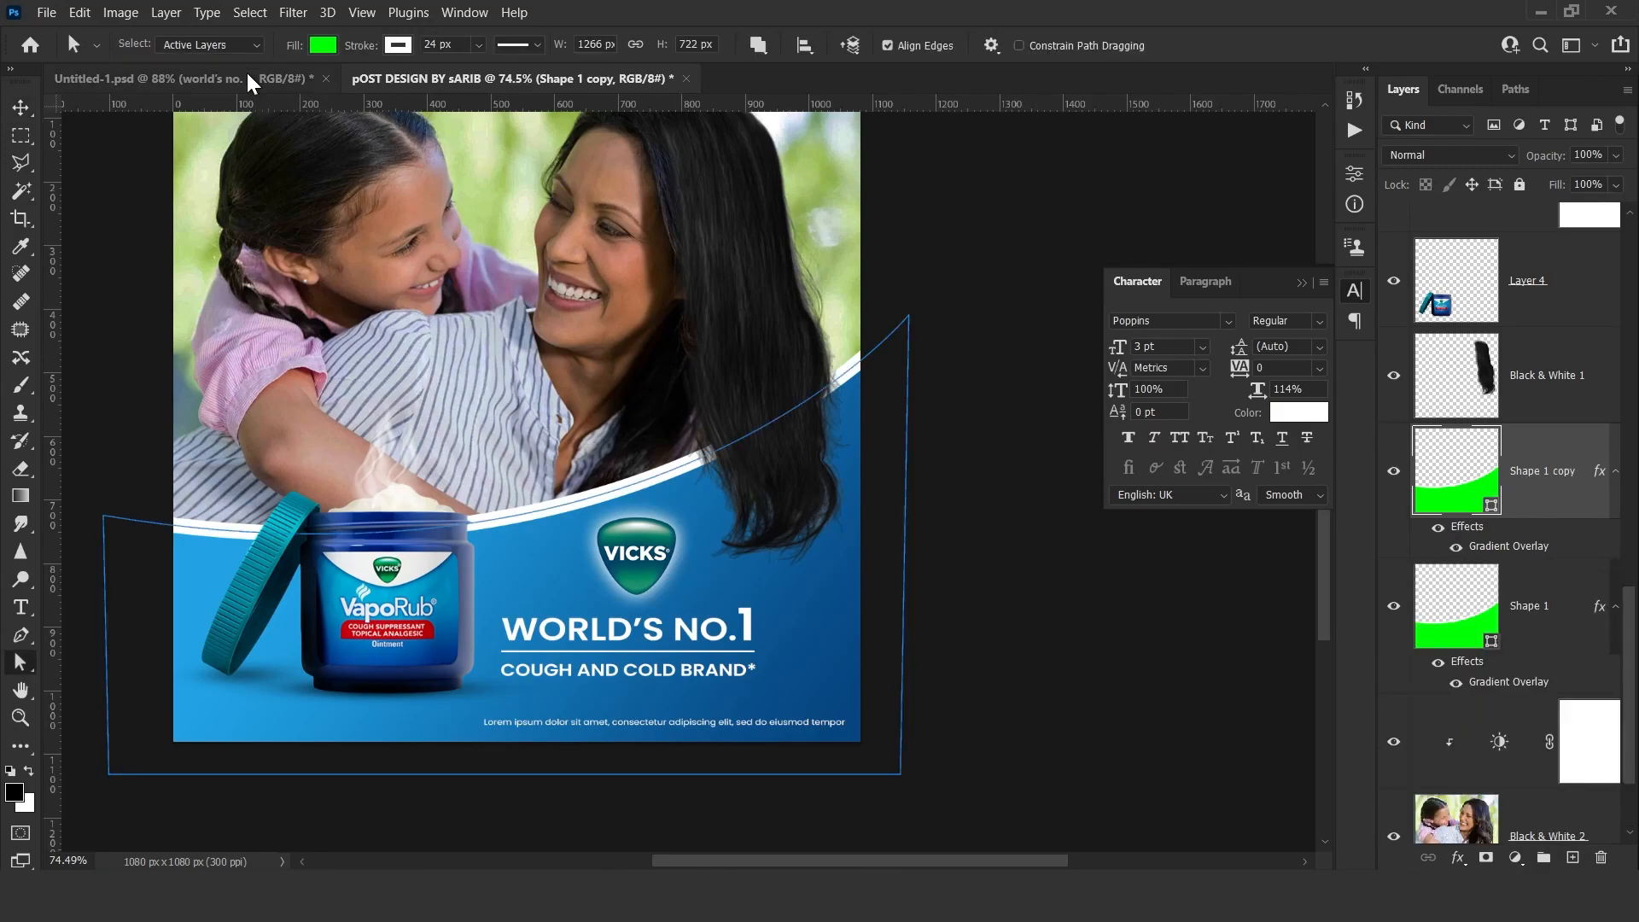
{"action": "left_click", "coordinate": [323, 44]}
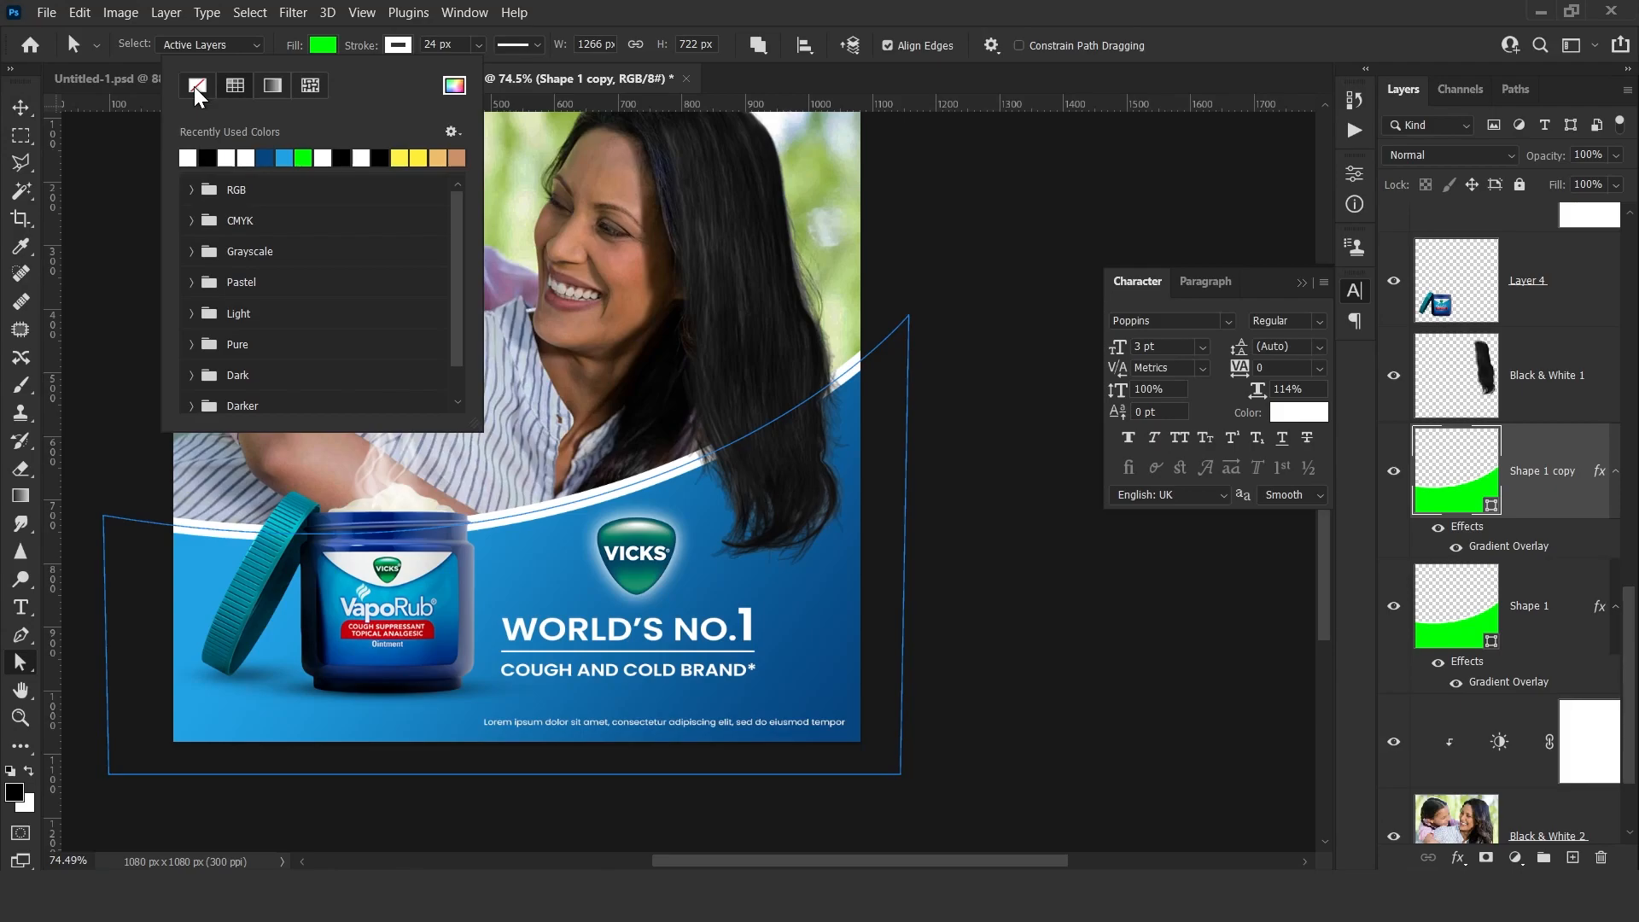
{"action": "left_click", "coordinate": [197, 85]}
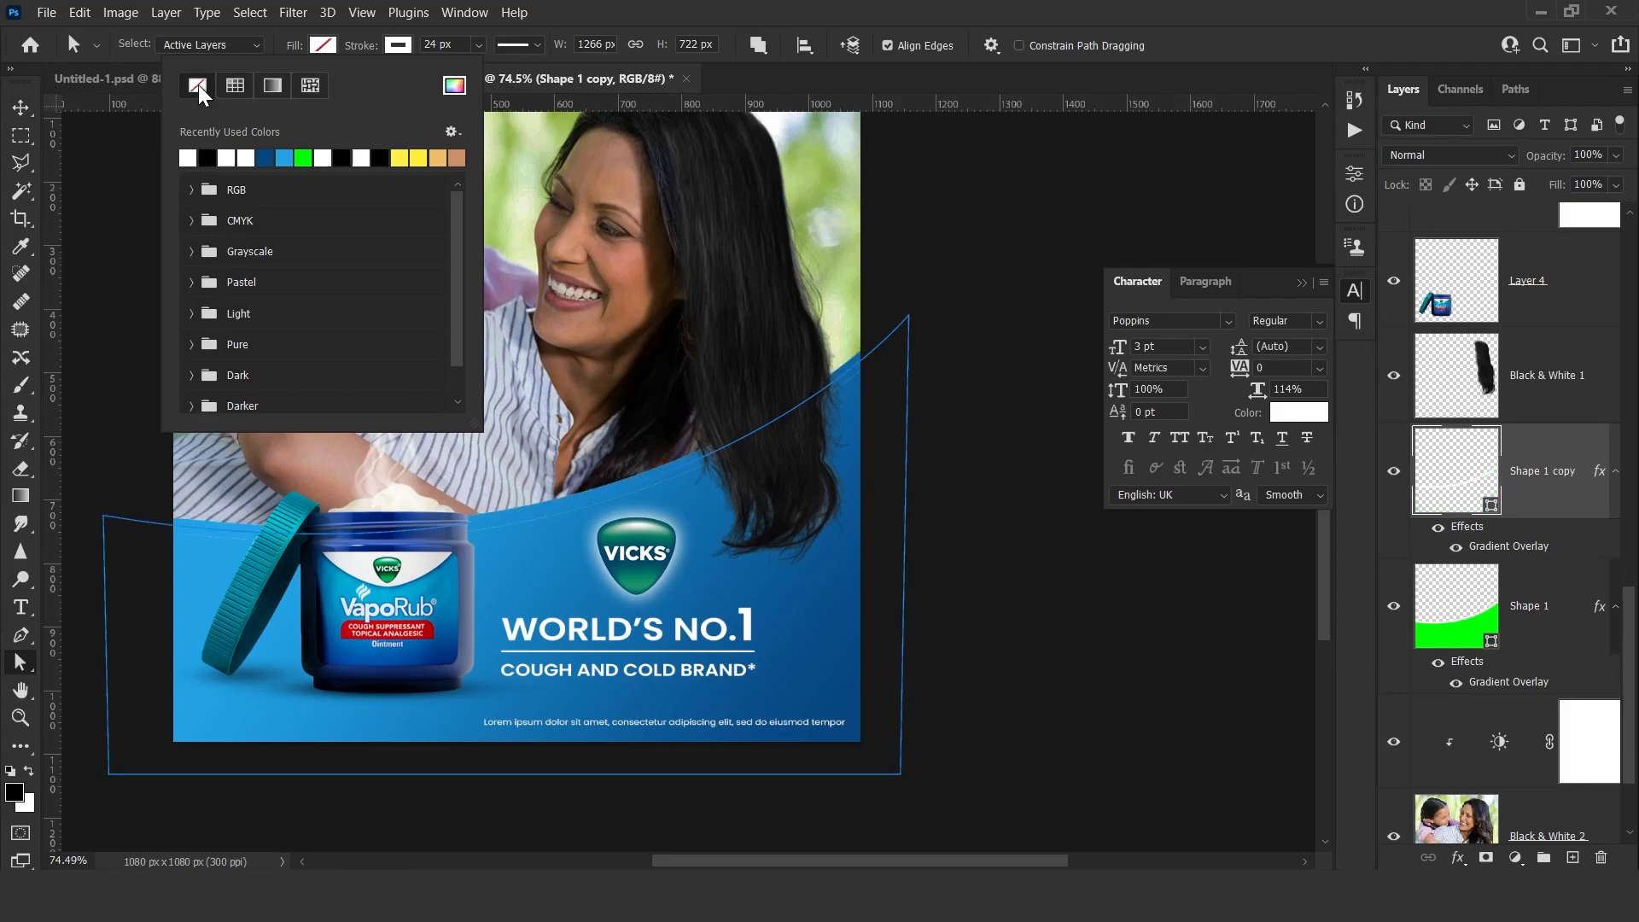
{"action": "key", "text": "Return"}
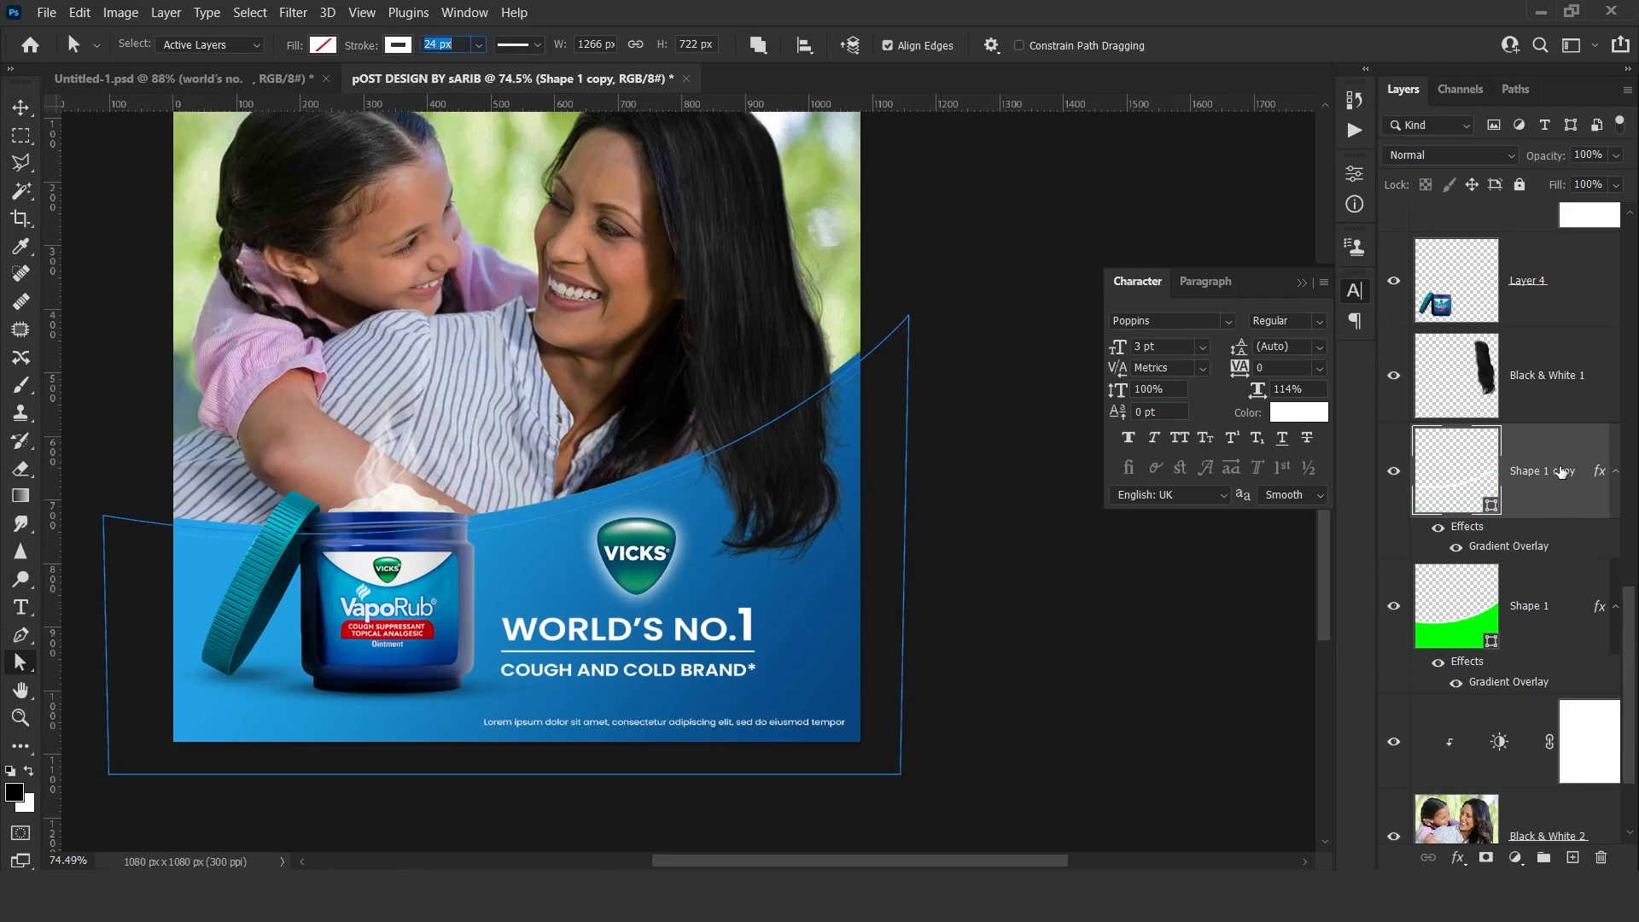
{"action": "right_click", "coordinate": [1560, 472]}
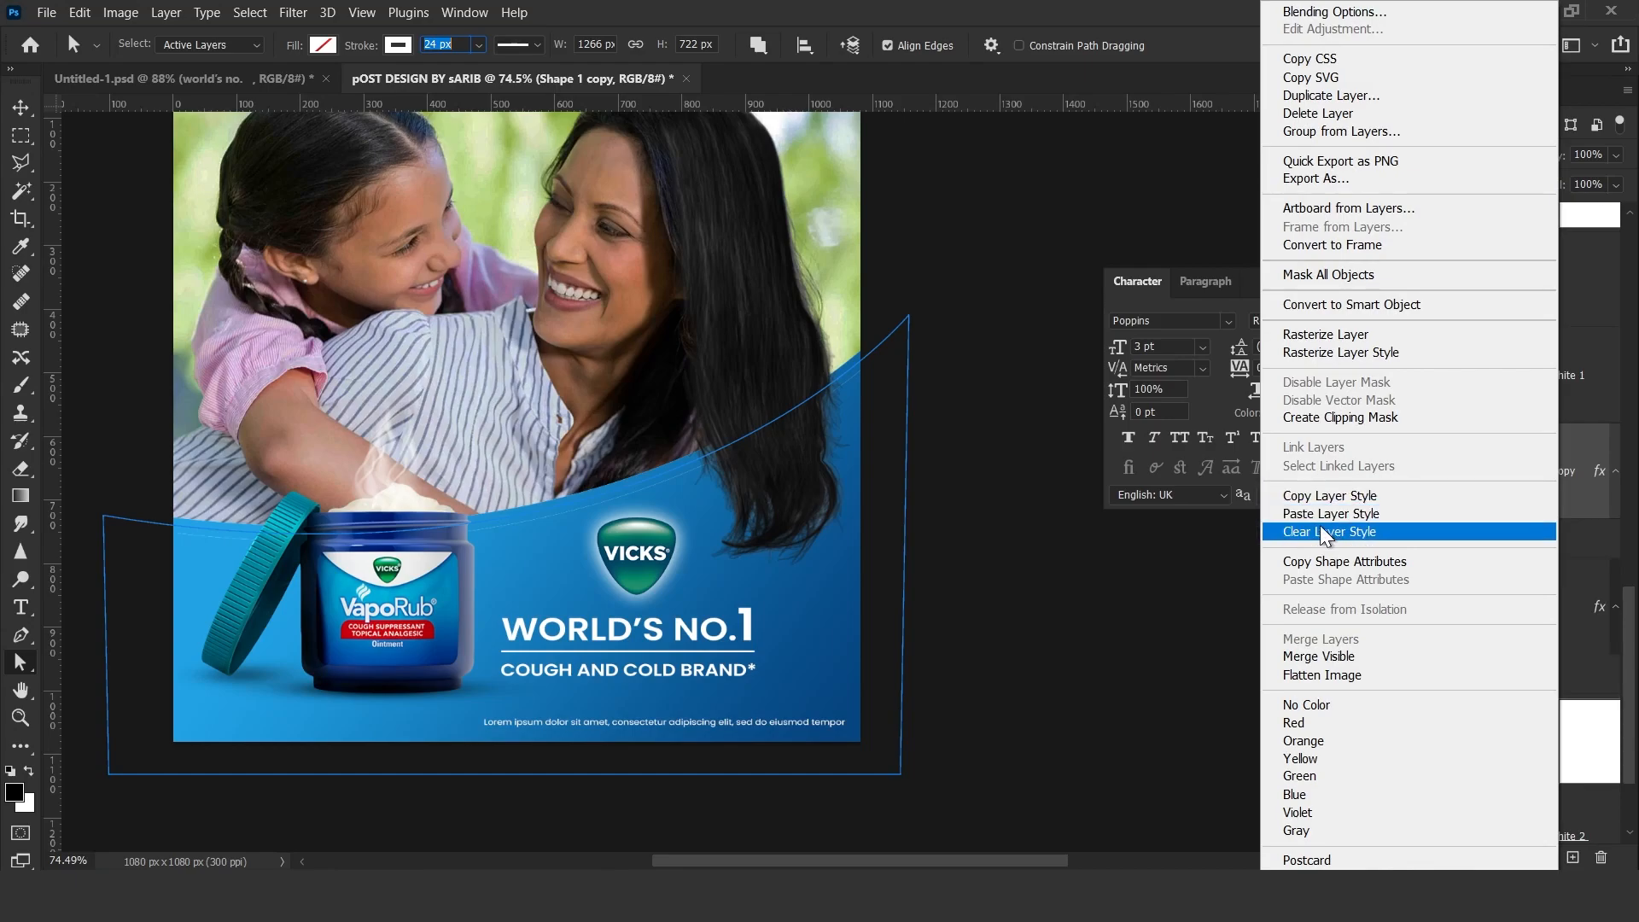
{"action": "left_click", "coordinate": [1373, 533]}
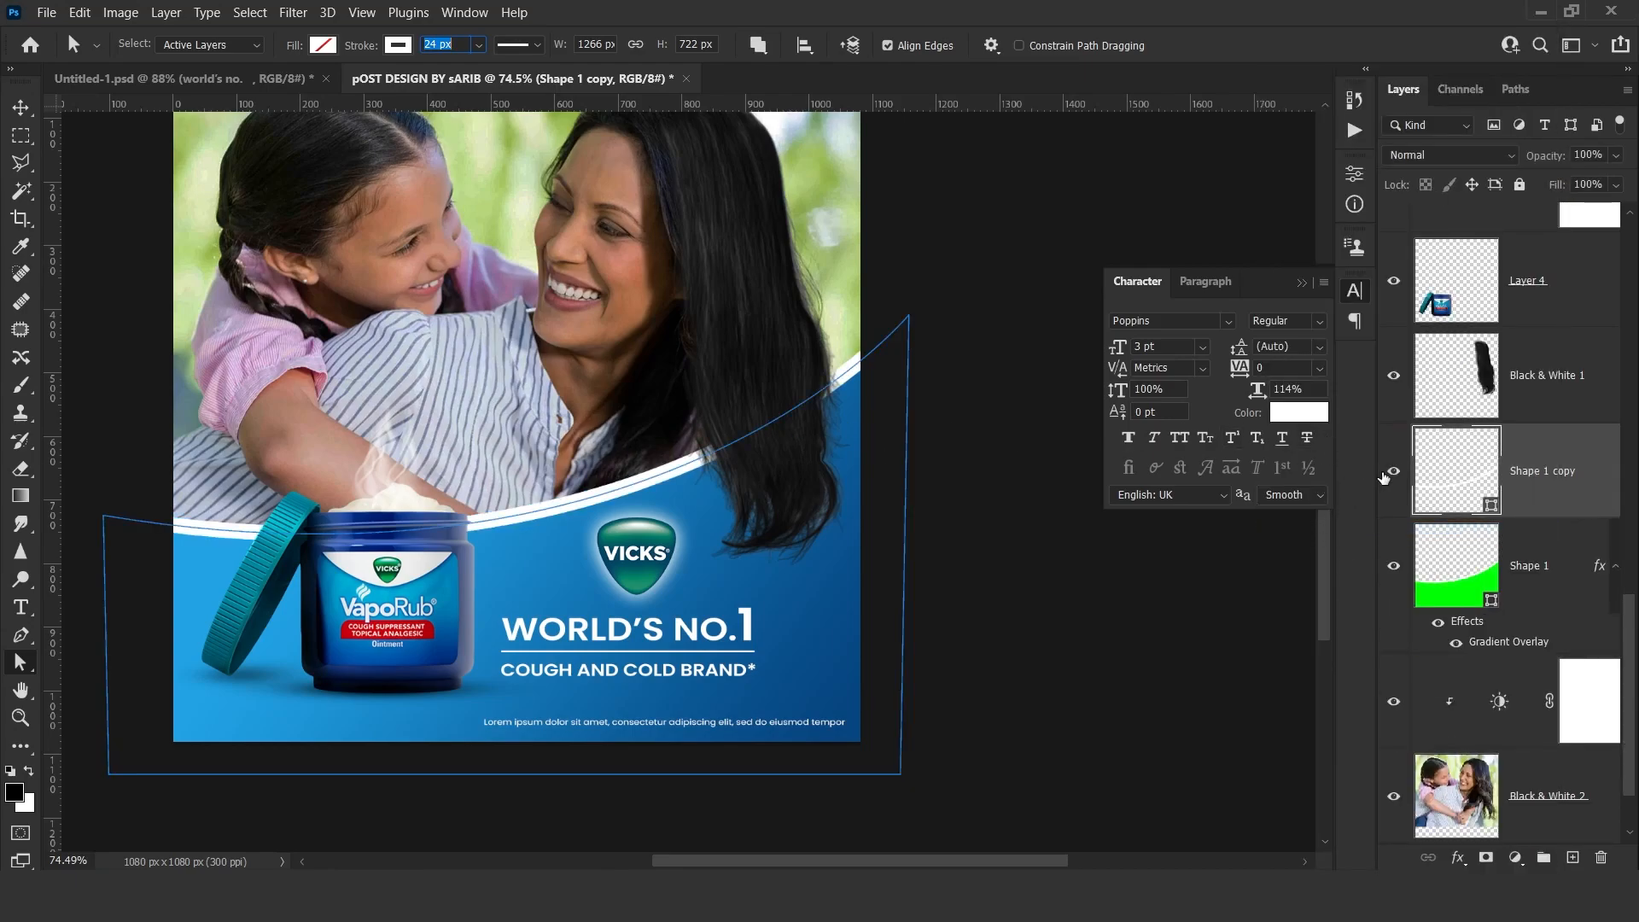
Apply a Multiply drop shadow to Shape 1 copy with 100% opacity, 2 px distance and 16 px size.
{"action": "left_click", "coordinate": [20, 106]}
{"action": "key", "text": "v"}
{"action": "left_click", "coordinate": [1460, 858]}
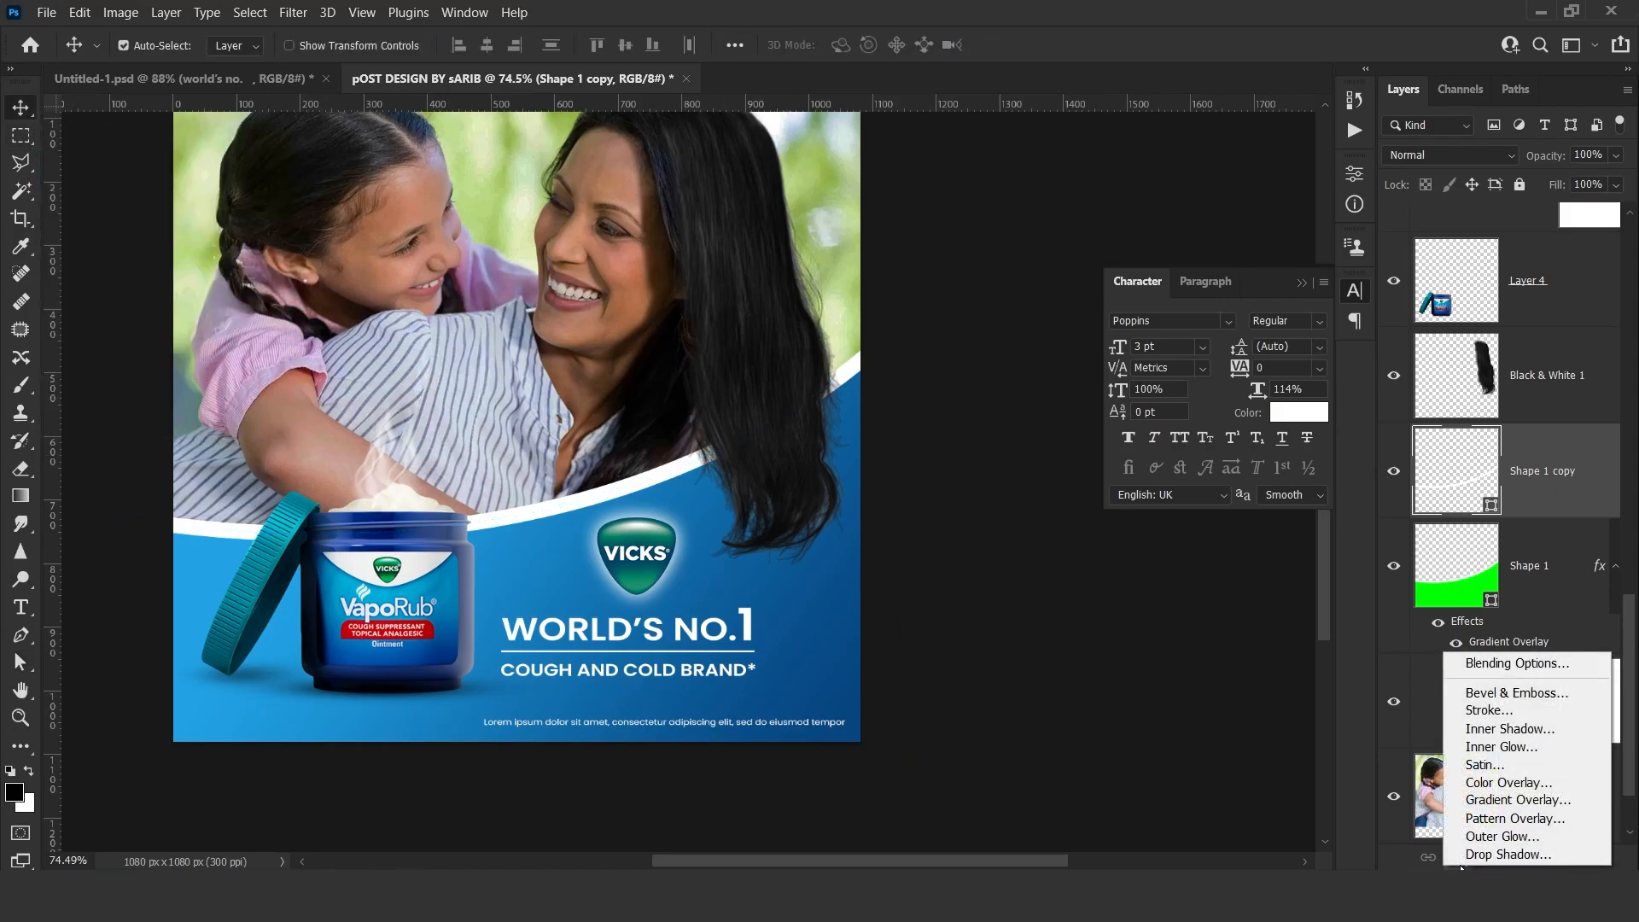
{"action": "left_click", "coordinate": [1489, 853]}
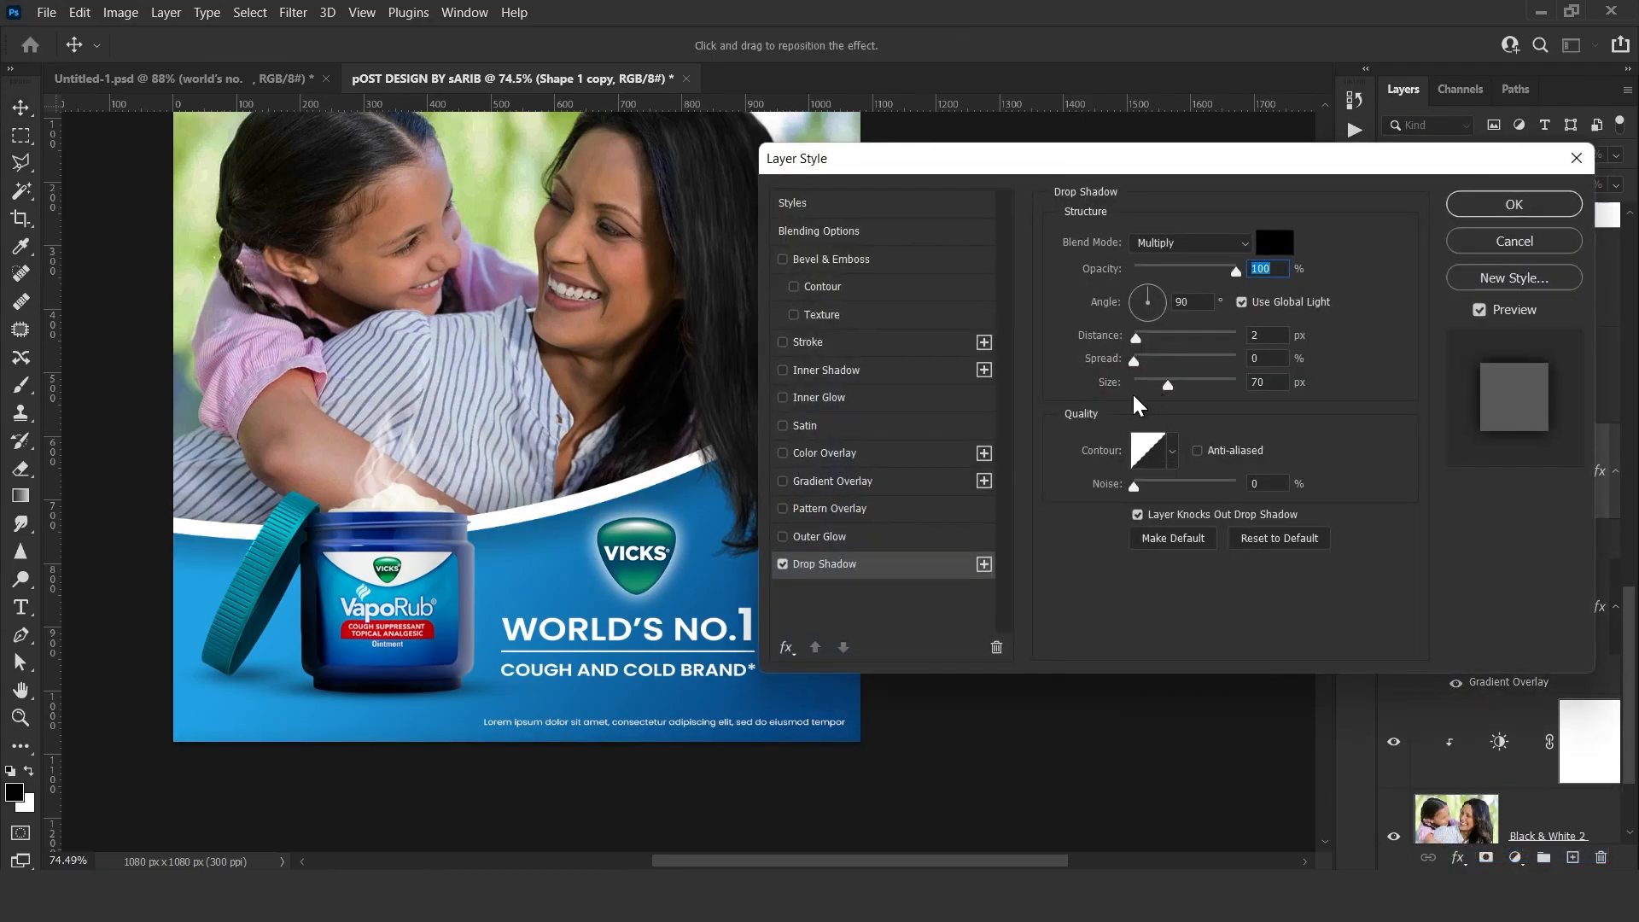
{"action": "left_click_drag", "start_coordinate": [1148, 384], "coordinate": [1147, 387]}
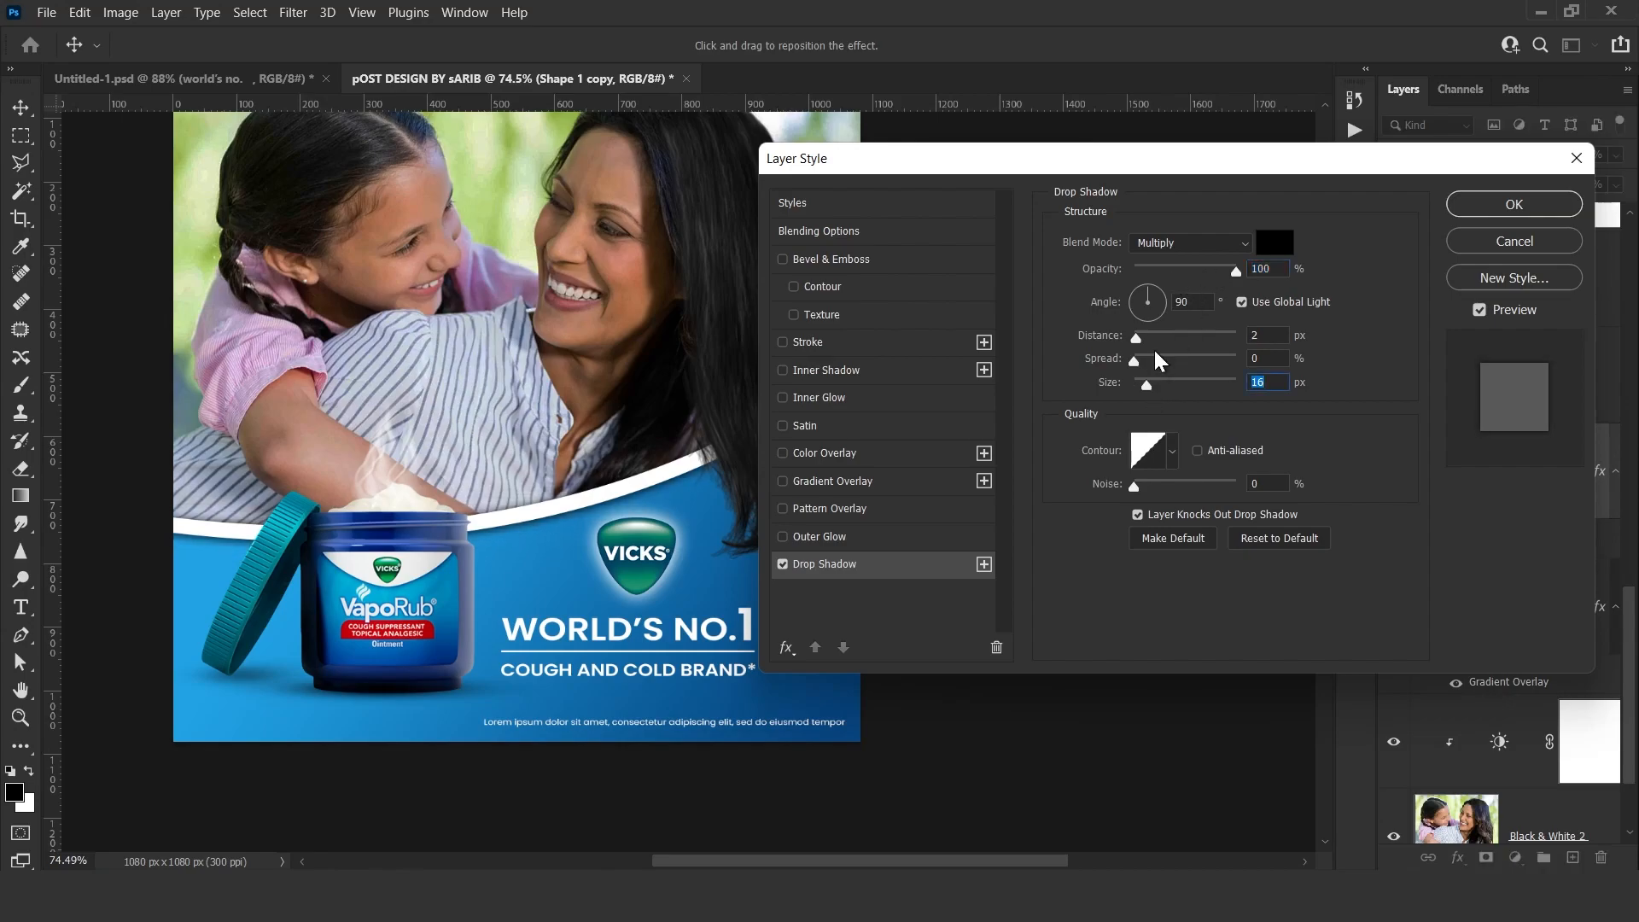
{"action": "left_click_drag", "start_coordinate": [582, 460], "coordinate": [548, 457]}
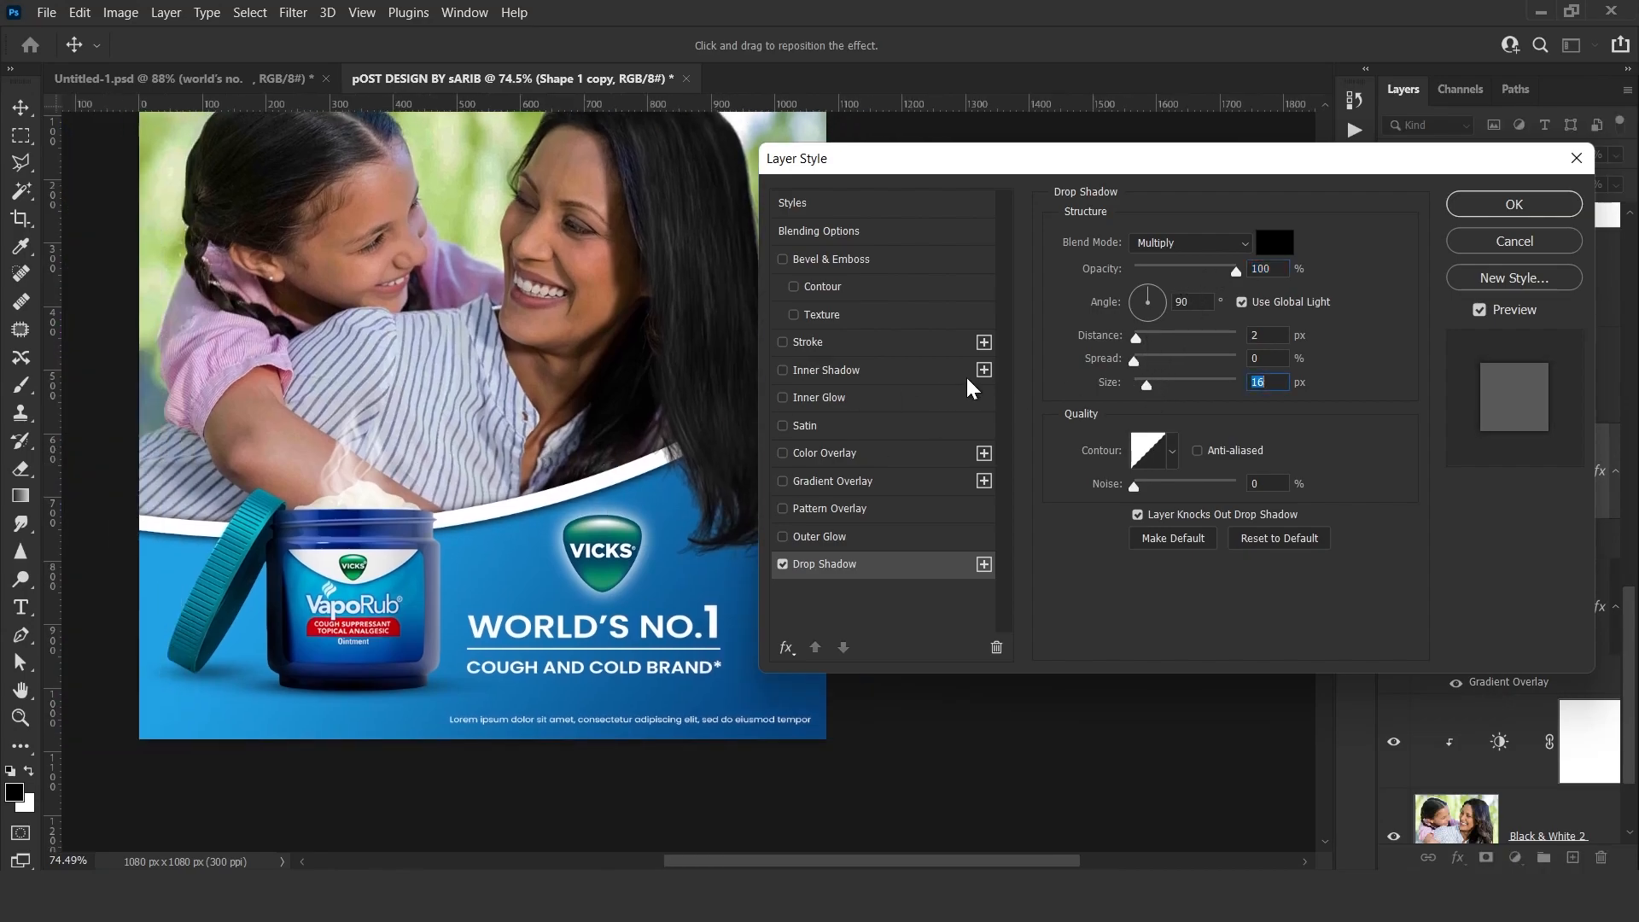
{"action": "left_click", "coordinate": [1458, 205]}
{"action": "left_click_drag", "start_coordinate": [792, 407], "coordinate": [782, 434]}
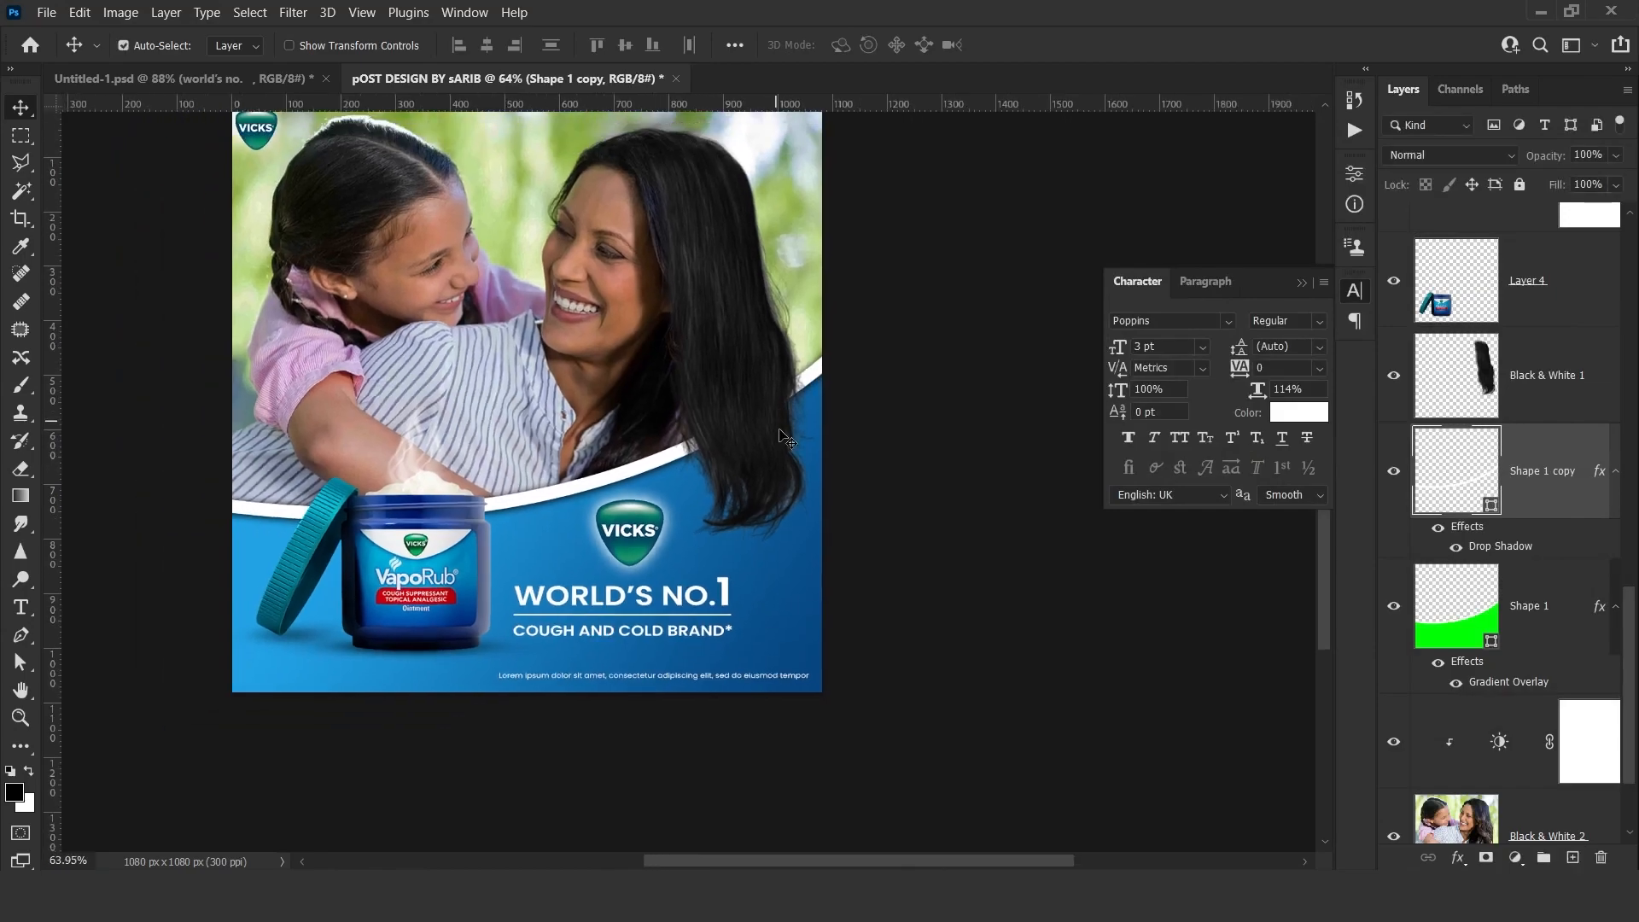
{"action": "left_click_drag", "start_coordinate": [582, 490], "coordinate": [672, 561]}
{"action": "scroll", "coordinate": [825, 462], "scroll_direction": "down", "scroll_amount": 5}
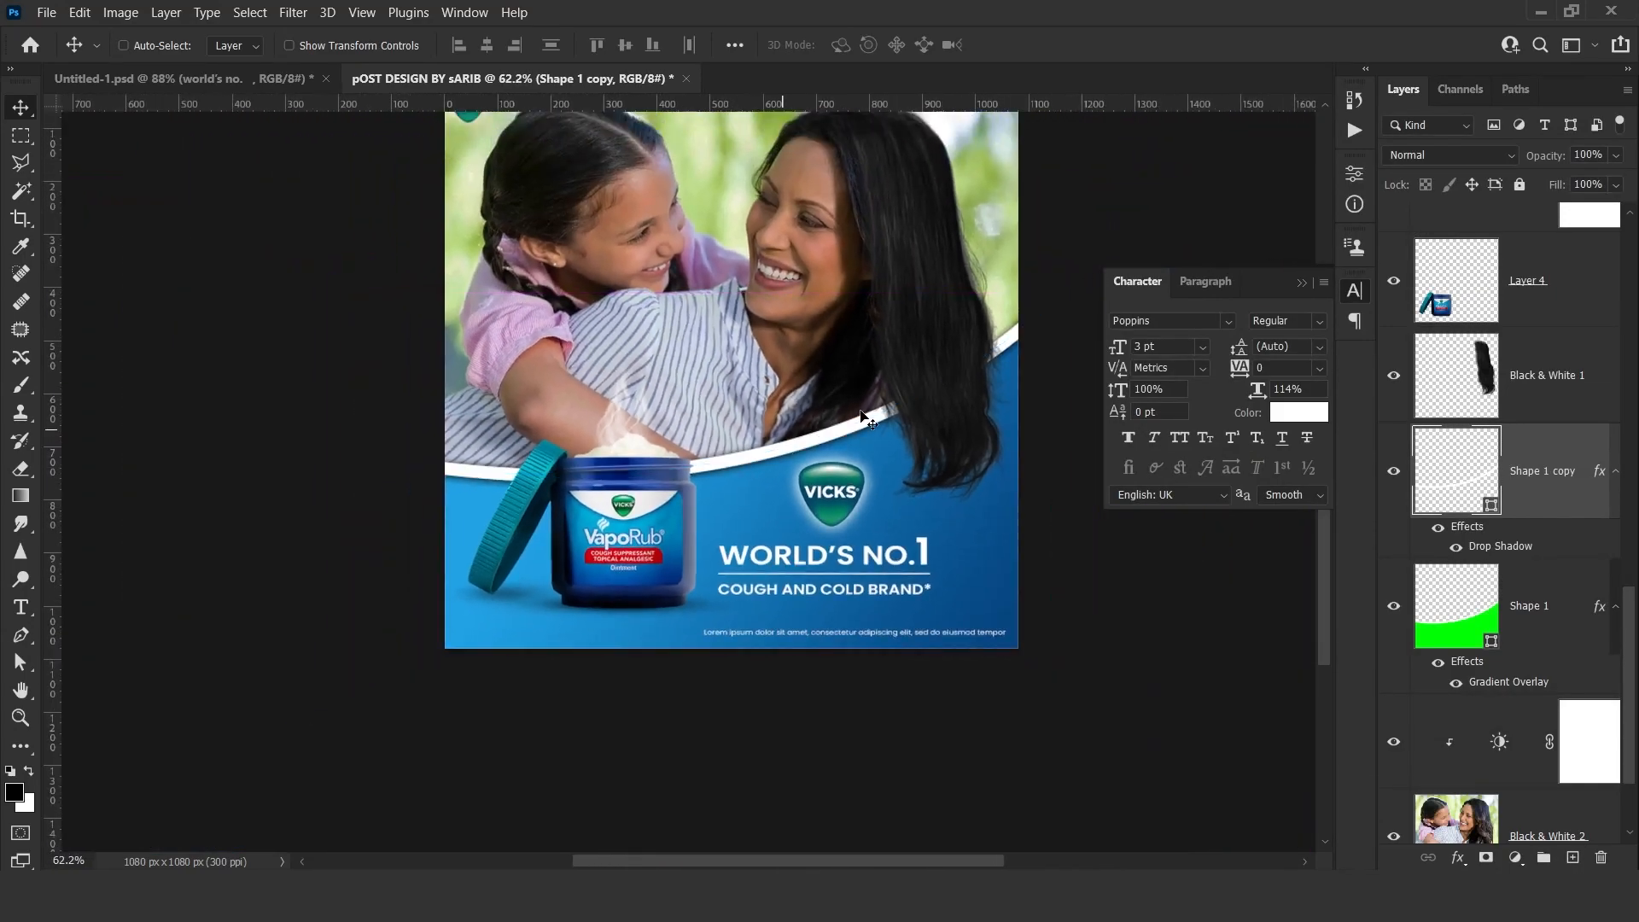
{"action": "left_click_drag", "start_coordinate": [764, 406], "coordinate": [769, 416]}
{"action": "left_click_drag", "start_coordinate": [842, 254], "coordinate": [788, 343]}
{"action": "left_click", "coordinate": [1007, 254]}
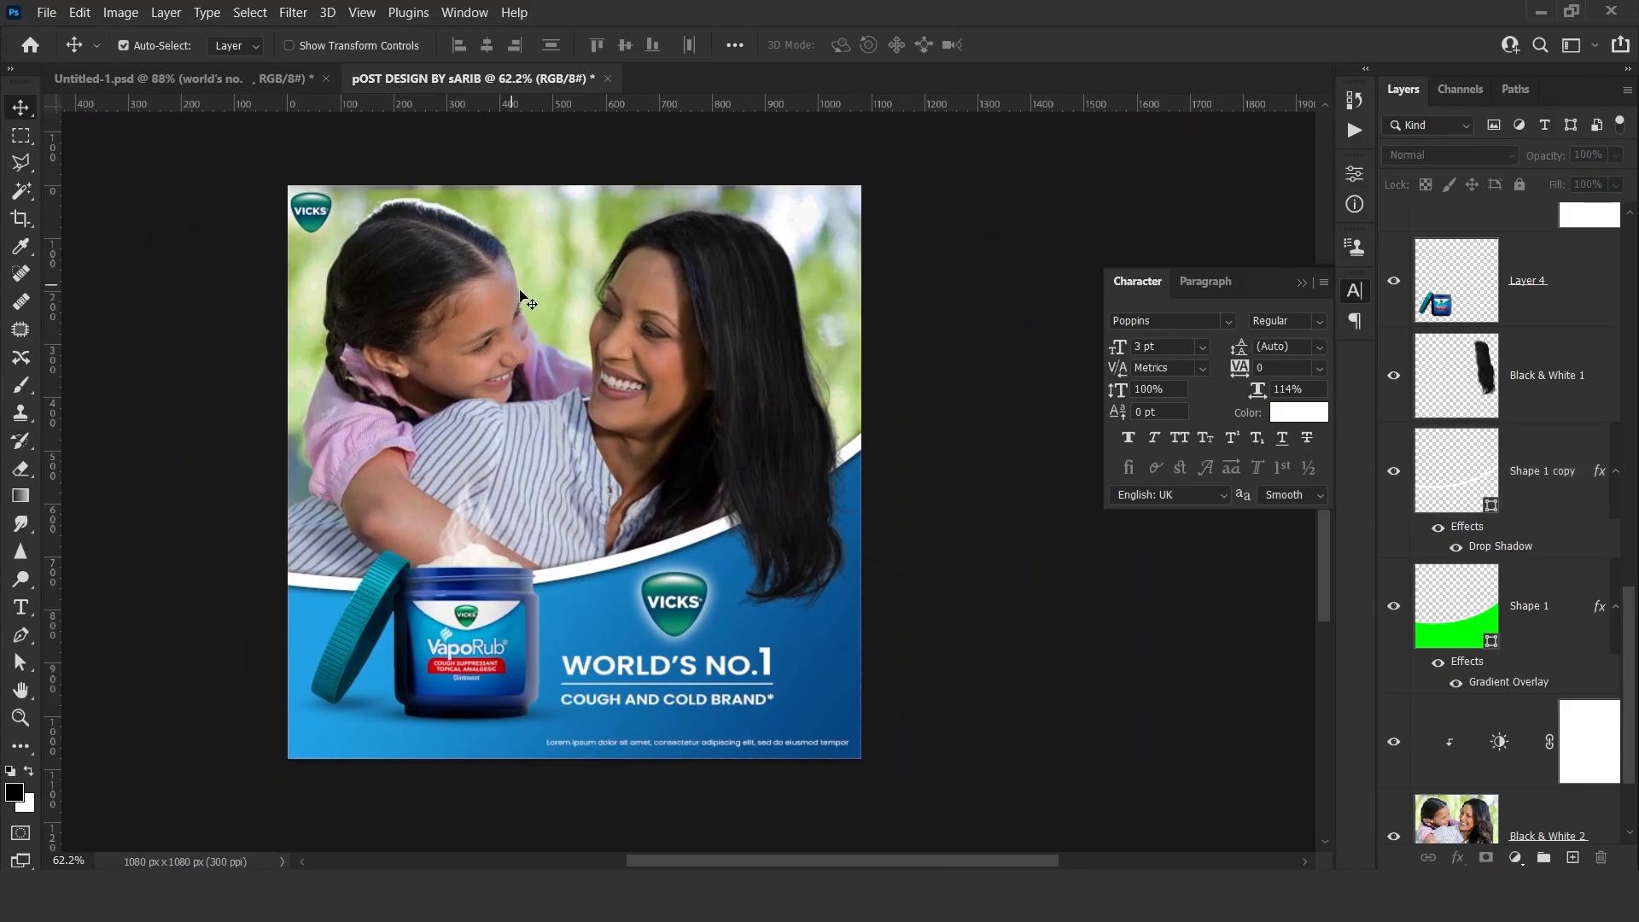
Start saving a copy of the document to Downloads and correct the lowercase letters in its file name to capitals.
{"action": "left_click", "coordinate": [47, 12]}
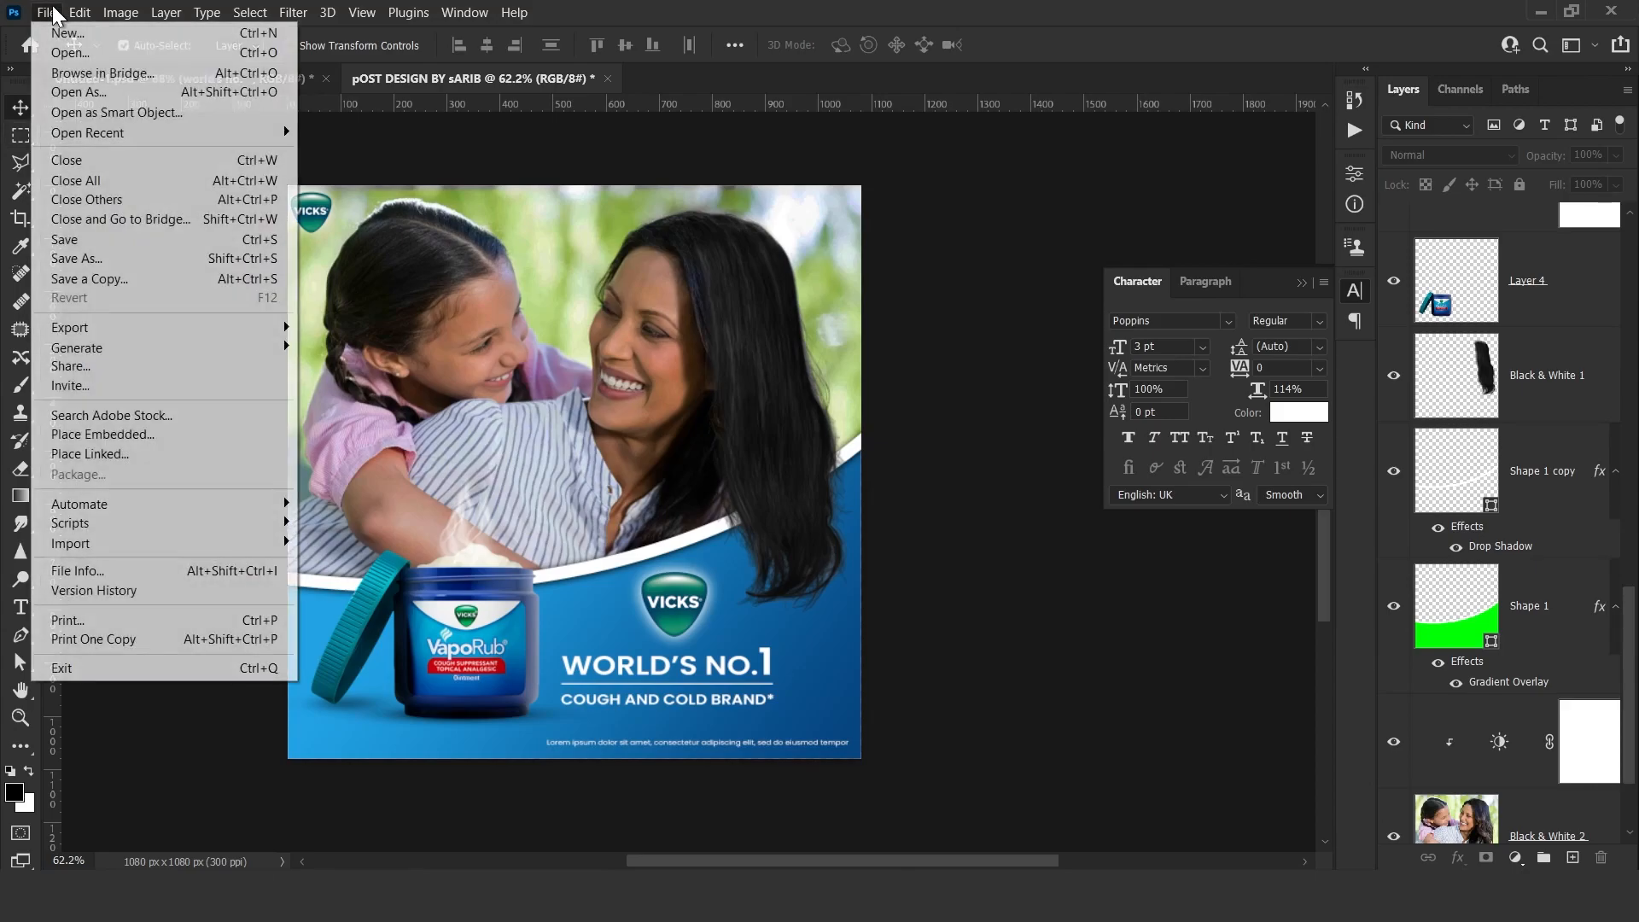
{"action": "left_click", "coordinate": [94, 282]}
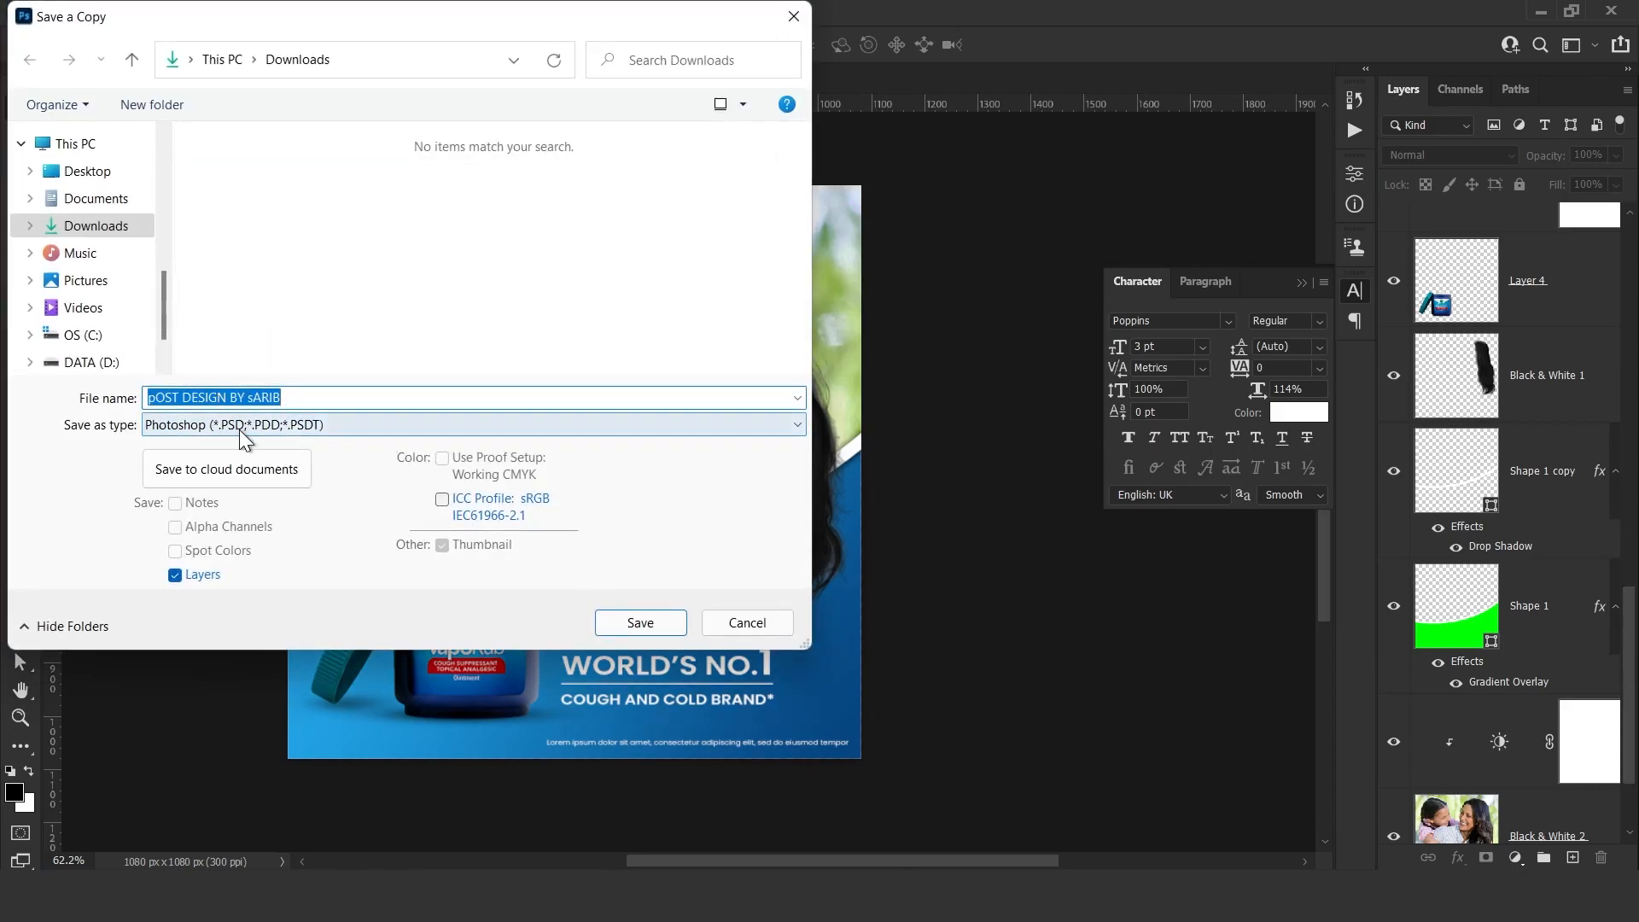
{"action": "left_click", "coordinate": [304, 428]}
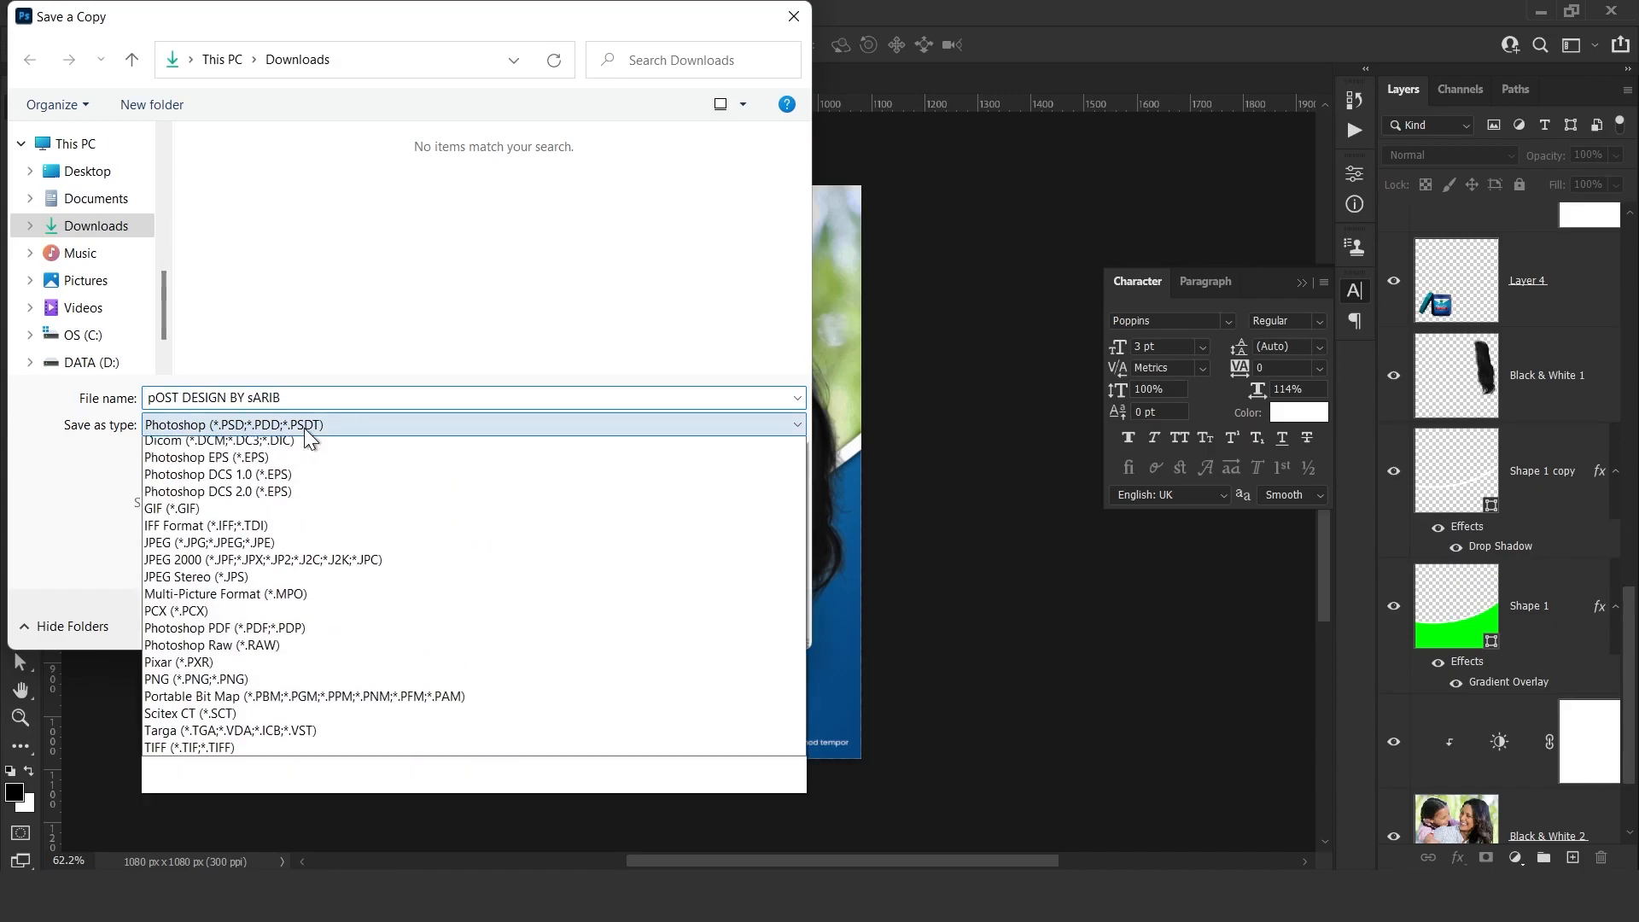
{"action": "left_click", "coordinate": [218, 422]}
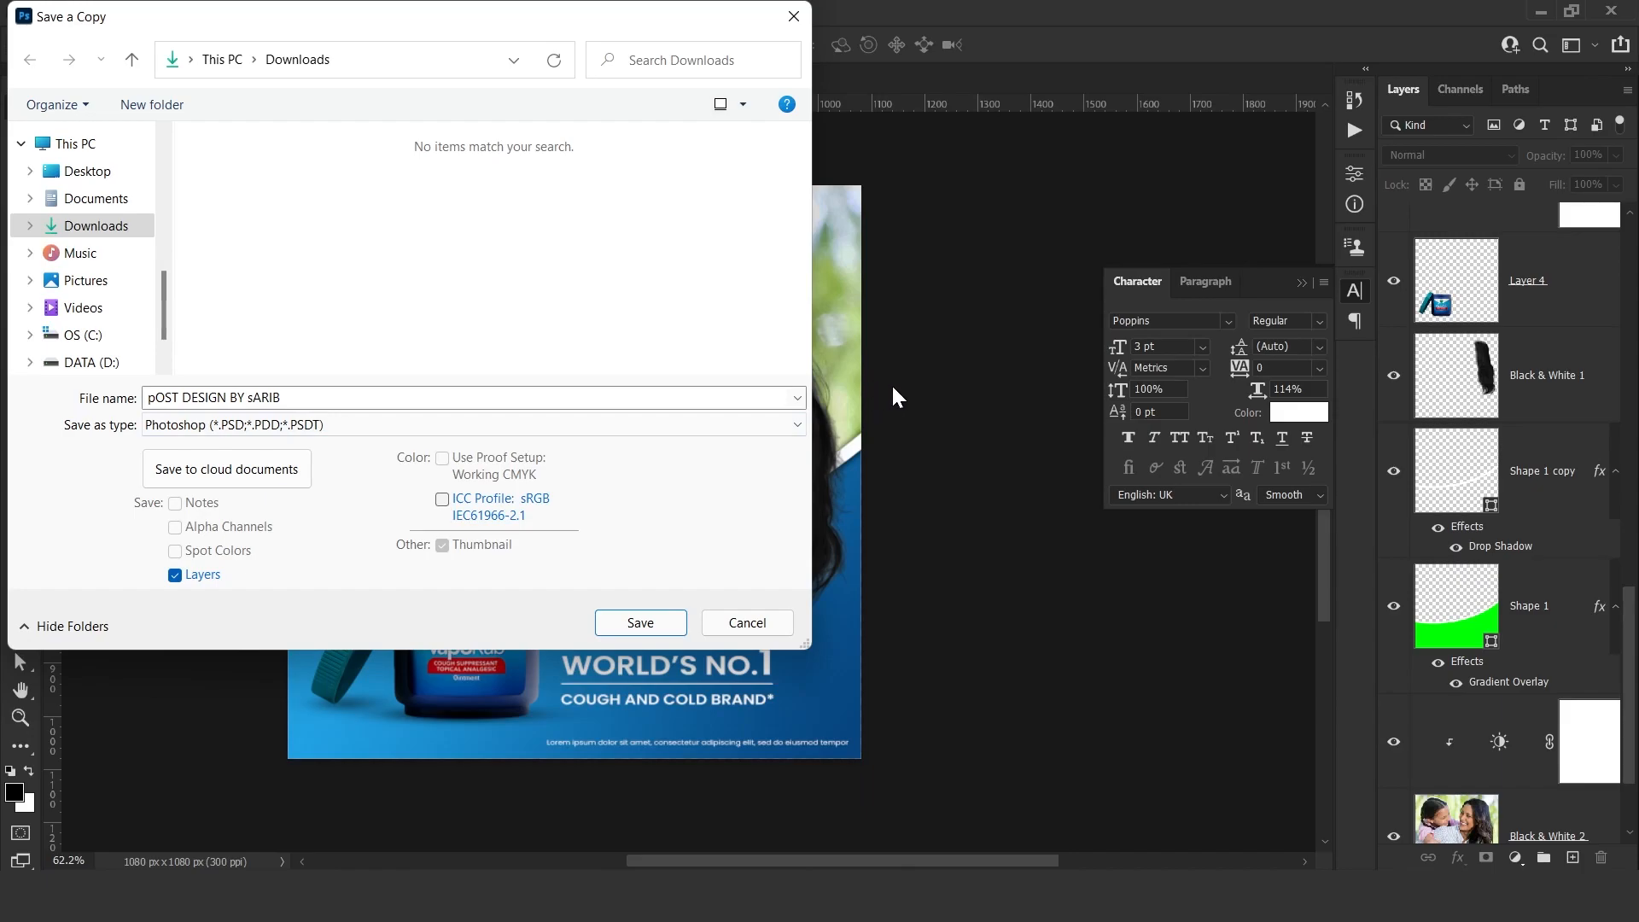
{"action": "left_click", "coordinate": [264, 396]}
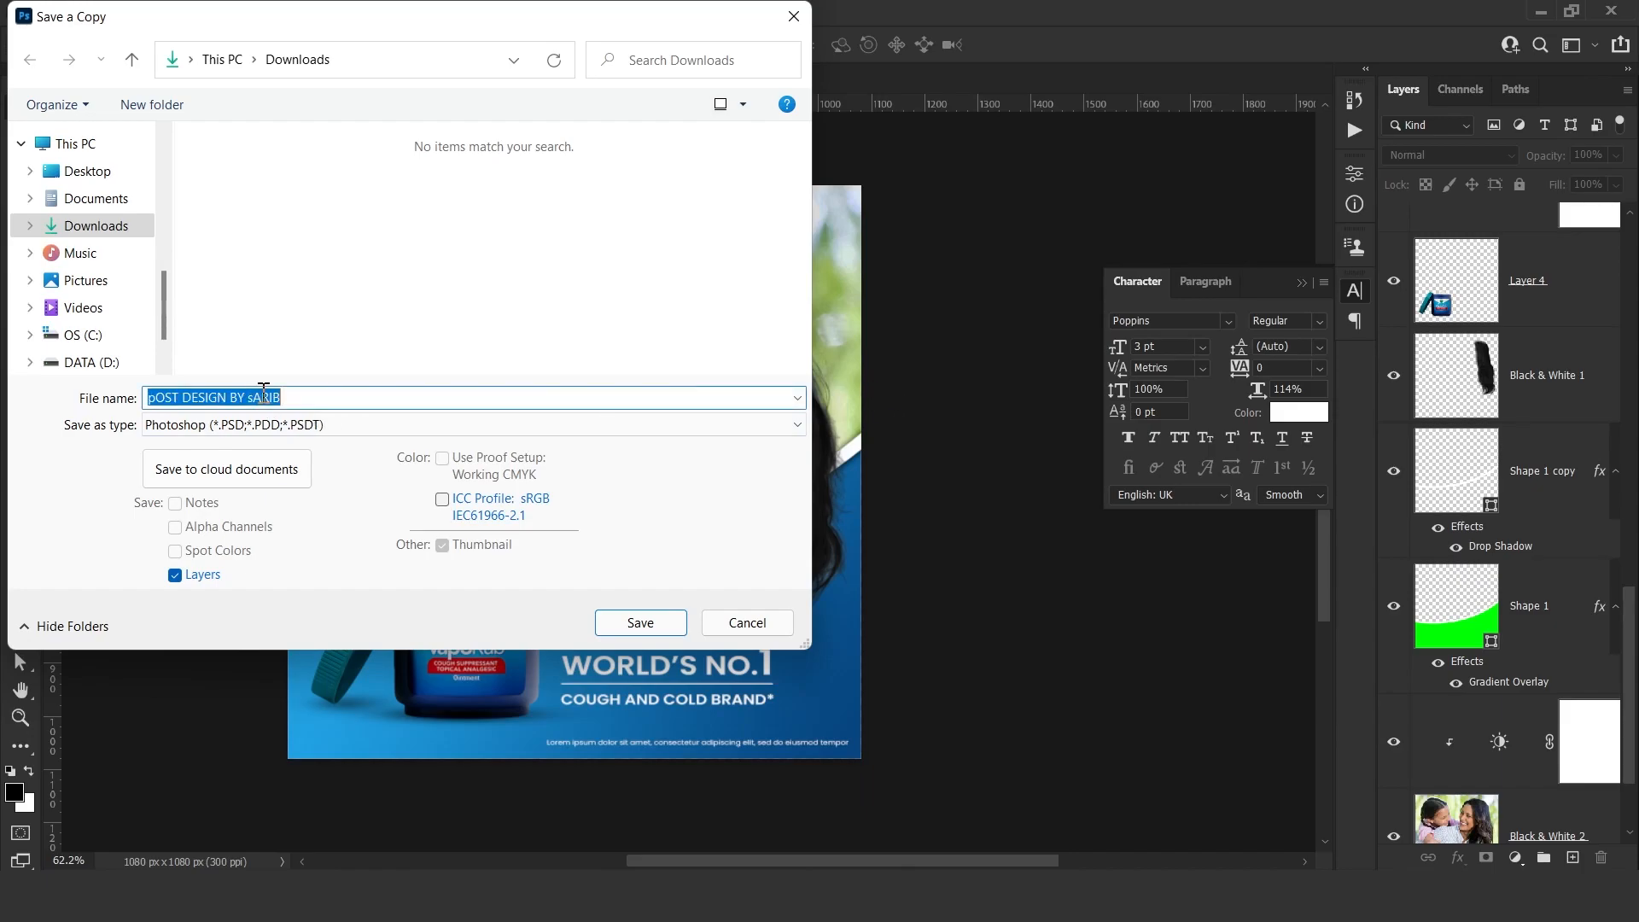
{"action": "left_click", "coordinate": [280, 432]}
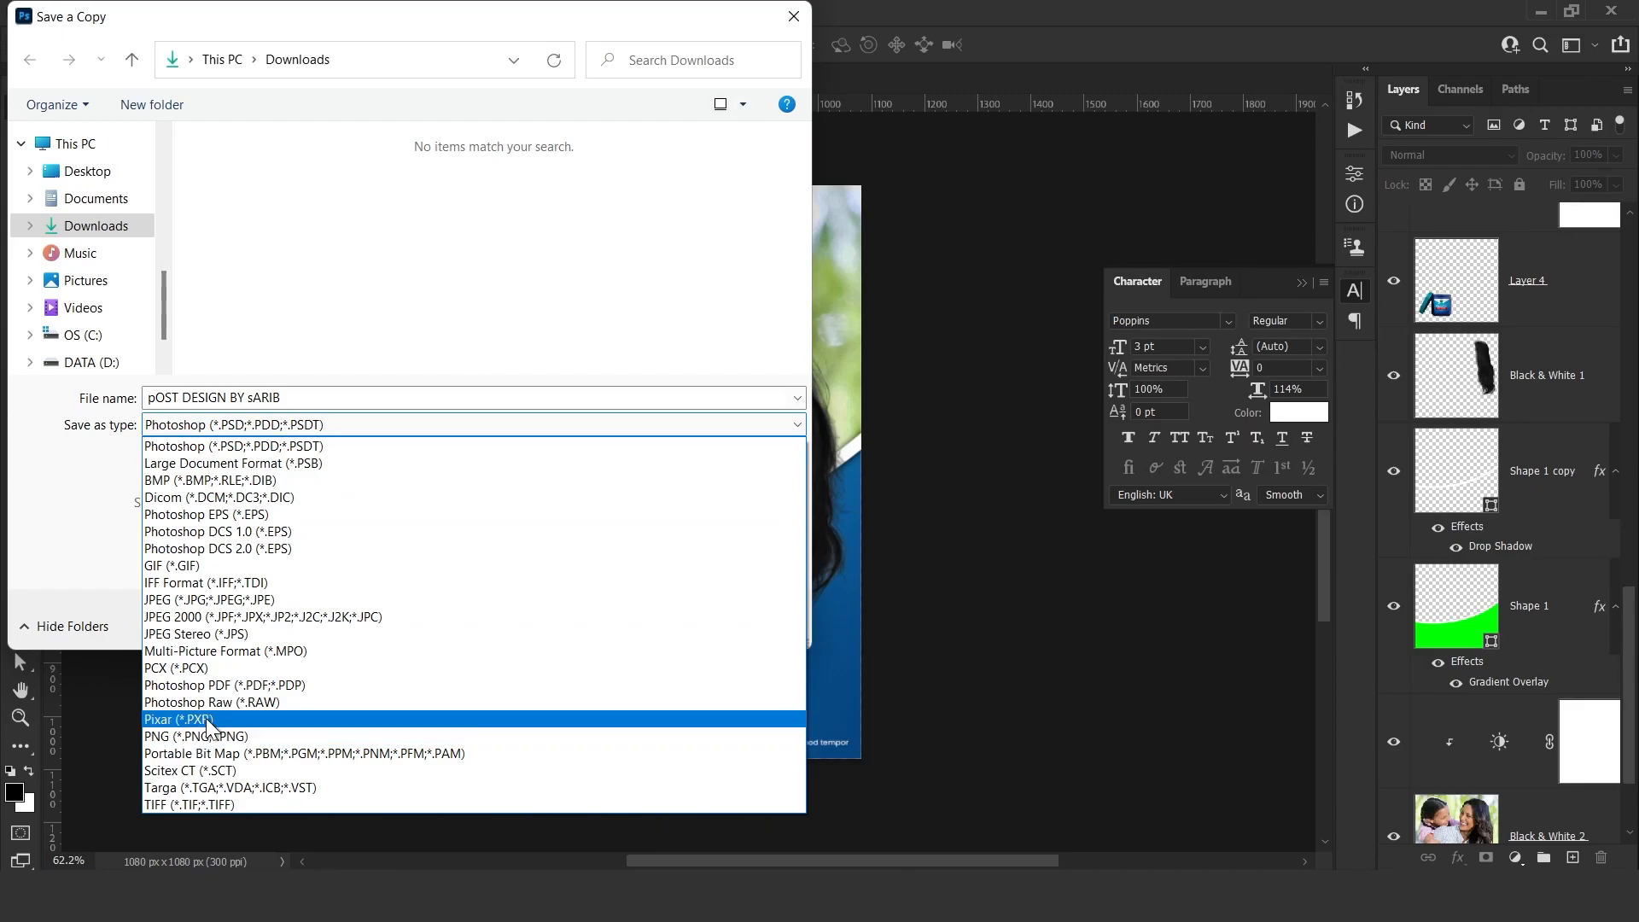
{"action": "left_click", "coordinate": [176, 446]}
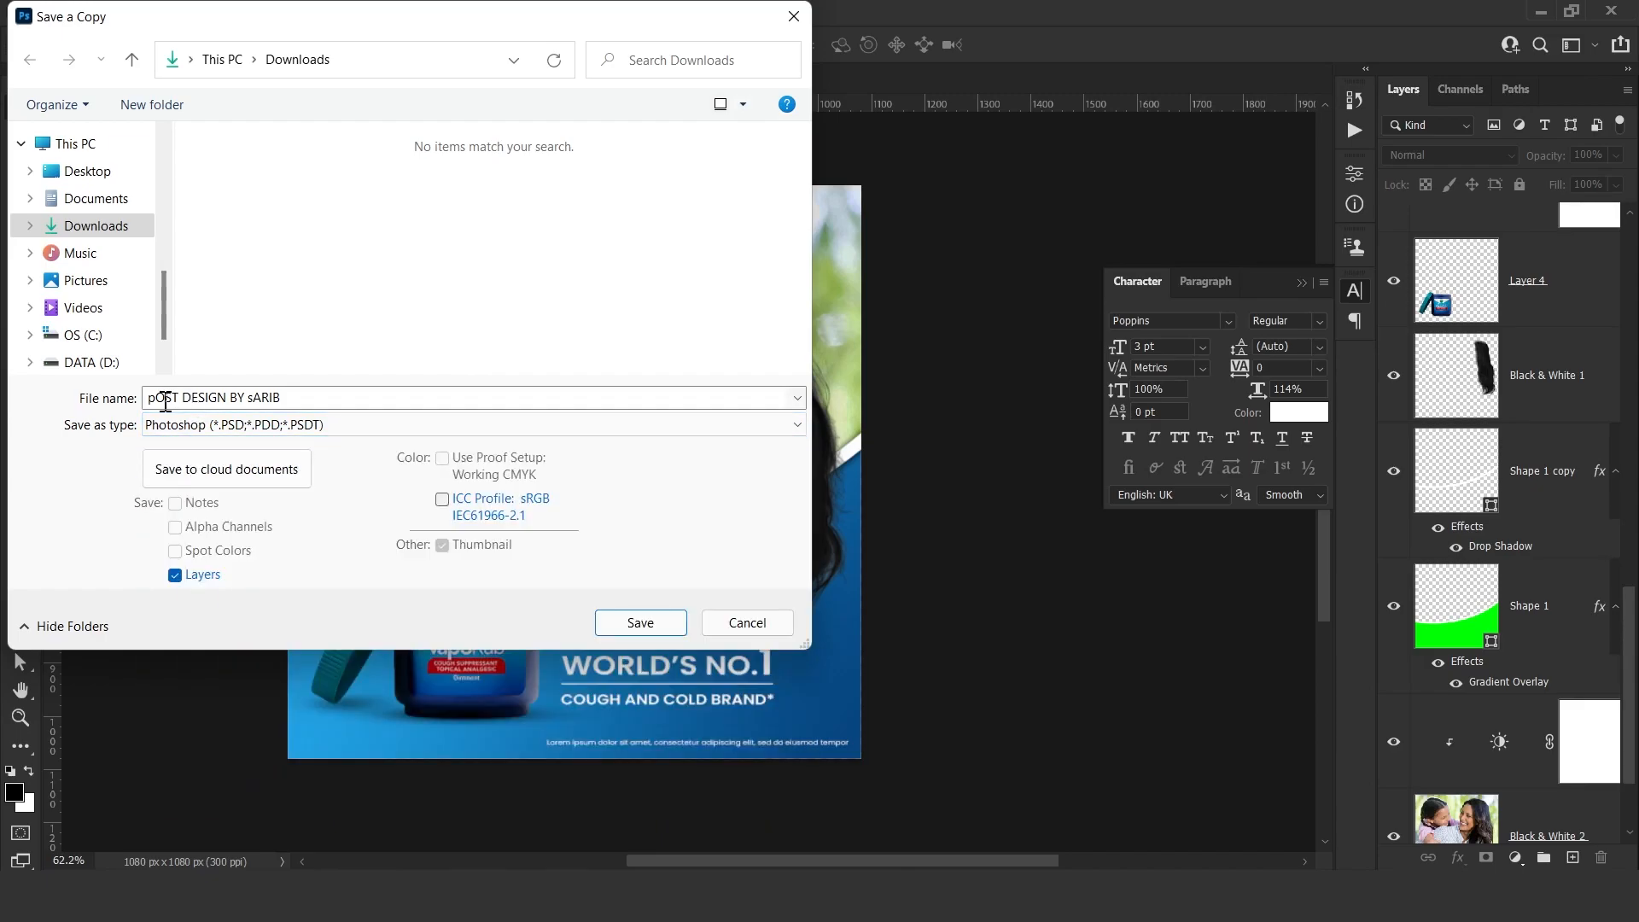
{"action": "key", "text": "ctrl+a"}
{"action": "left_click", "coordinate": [157, 420]}
{"action": "left_click", "coordinate": [158, 410]}
{"action": "left_click", "coordinate": [154, 401]}
{"action": "left_click", "coordinate": [173, 398]}
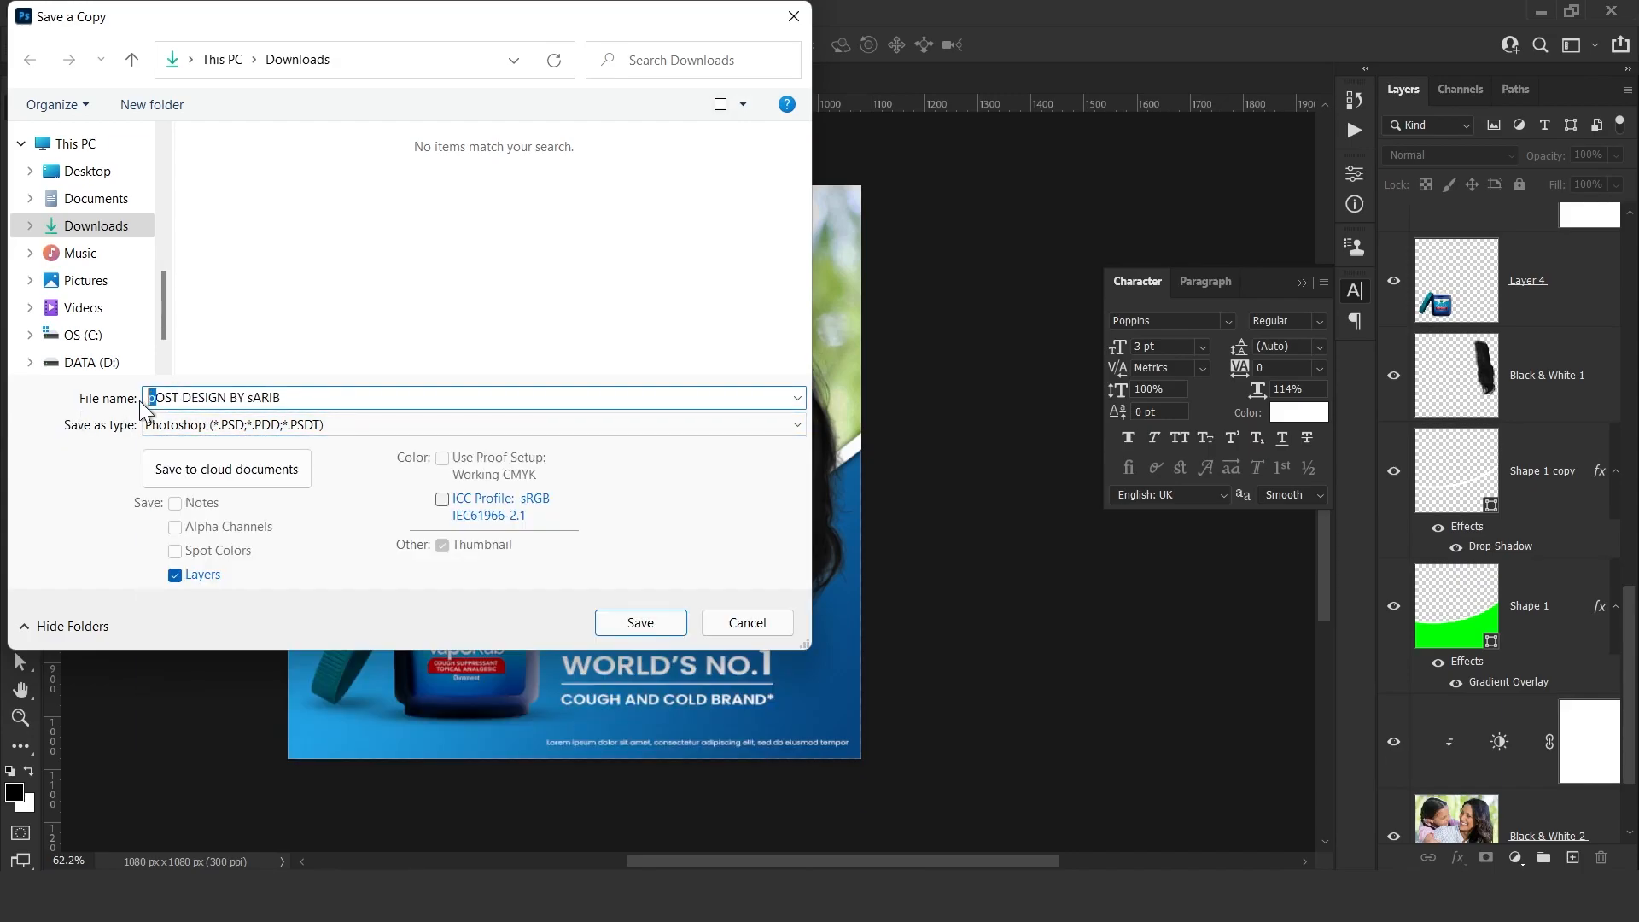
{"action": "type", "text": "P"}
Save the copy in PNG format with the large file size (fastest saving) option.
{"action": "left_click", "coordinate": [256, 424]}
{"action": "left_click", "coordinate": [228, 734]}
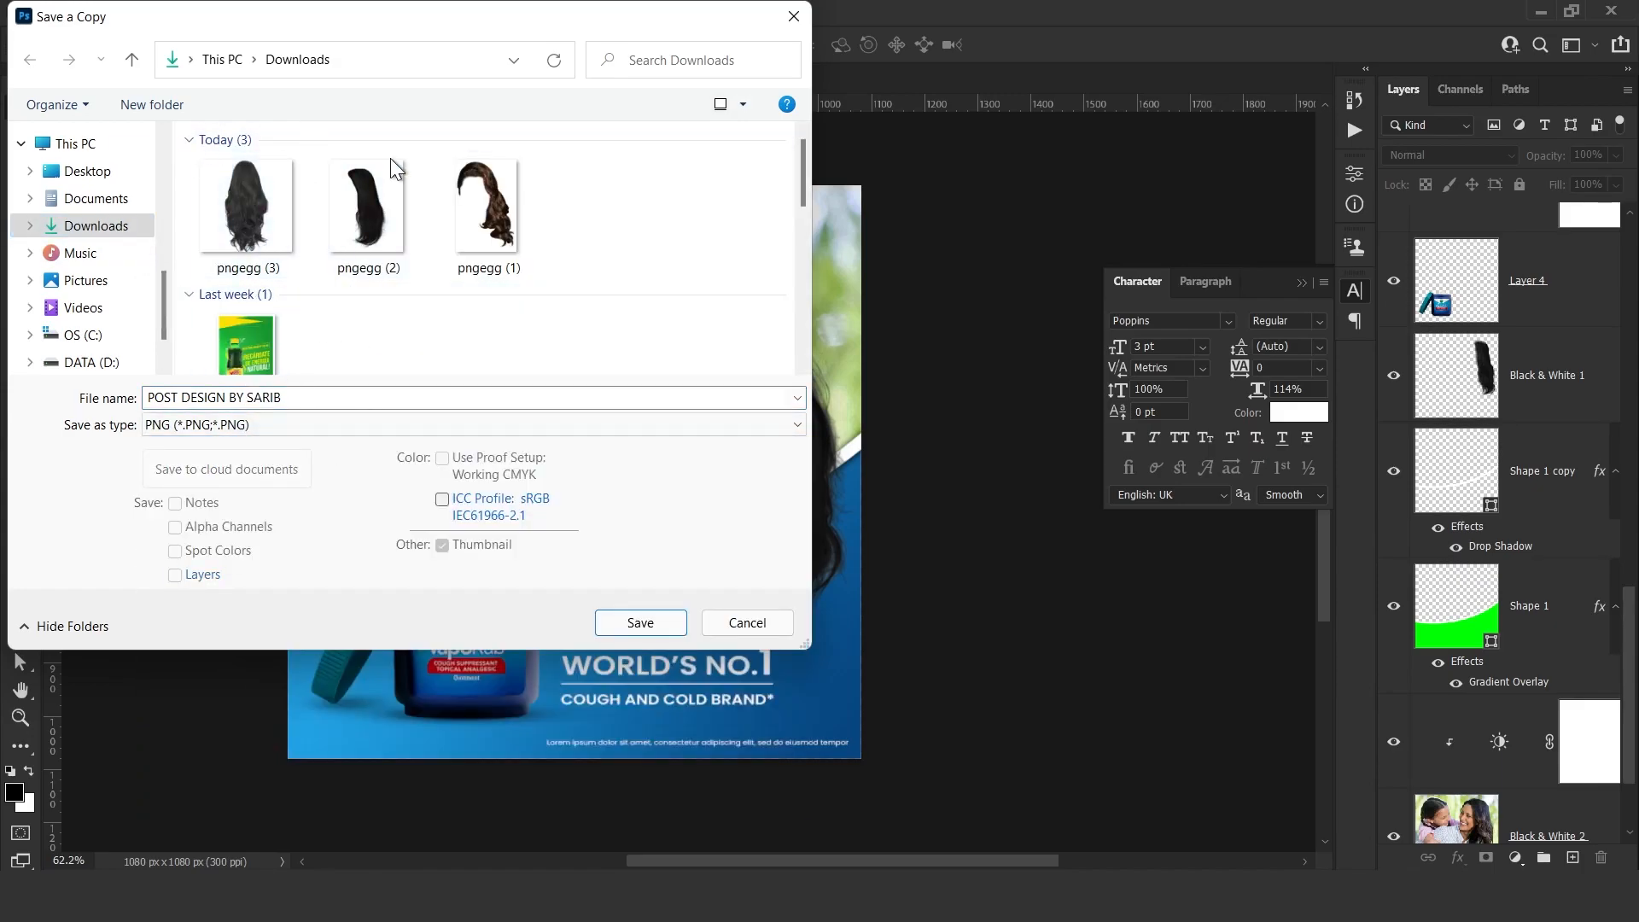
{"action": "left_click", "coordinate": [642, 623]}
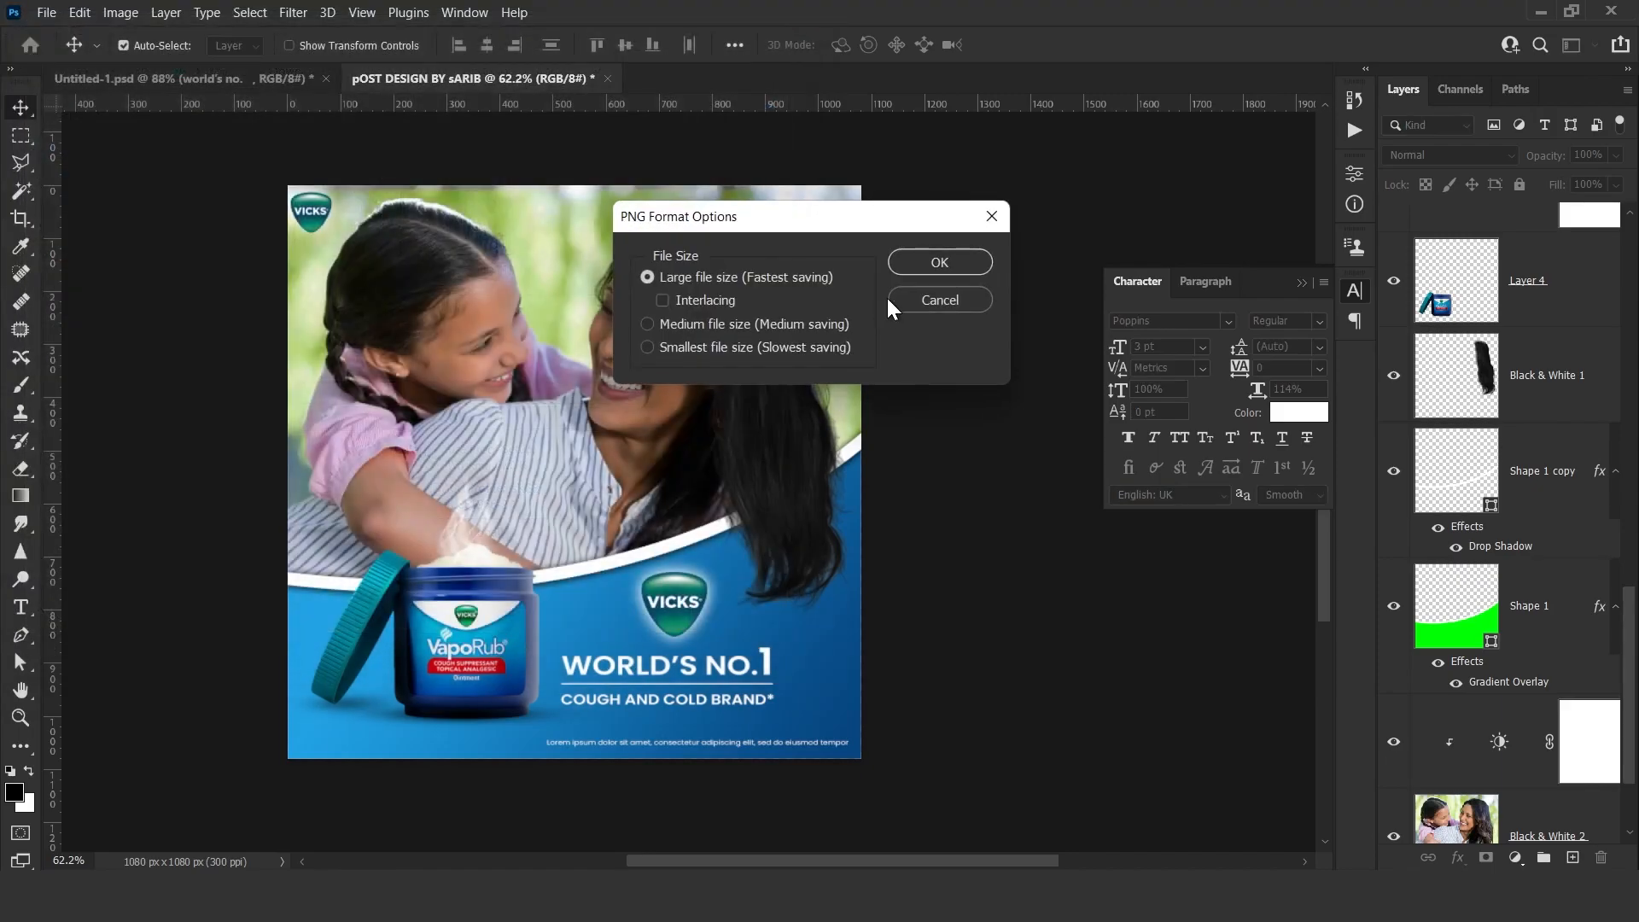
{"action": "left_click", "coordinate": [930, 264]}
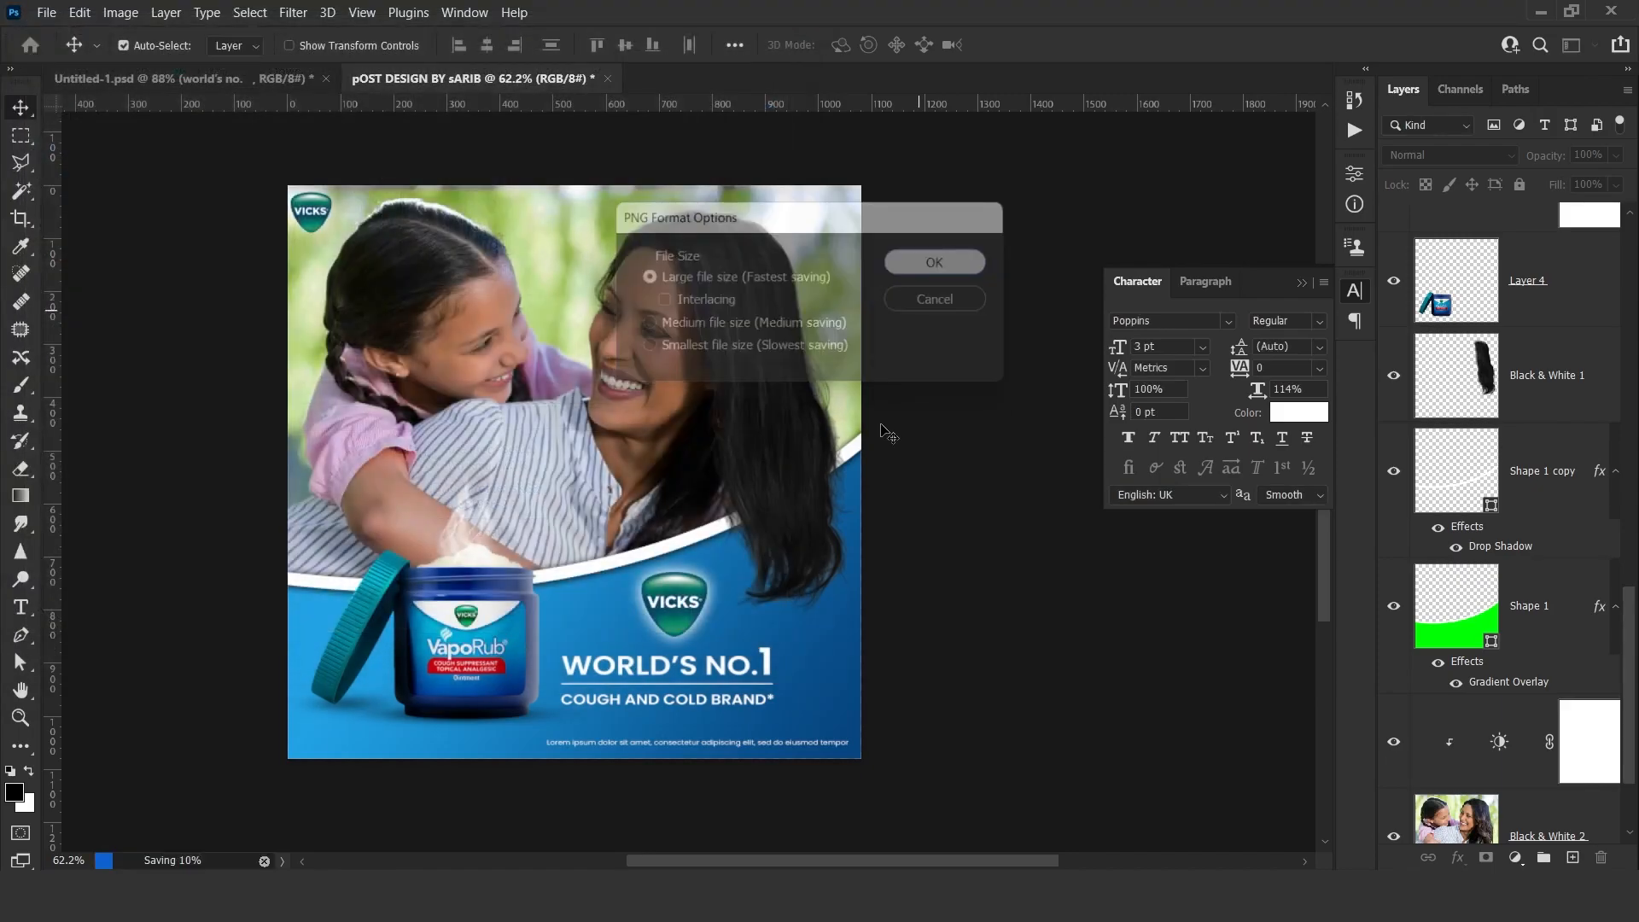
Switch to the File Explorer window showing the vicks IMAGES folder.
{"action": "mouse_move", "coordinate": [772, 897]}
{"action": "left_click", "coordinate": [577, 755]}
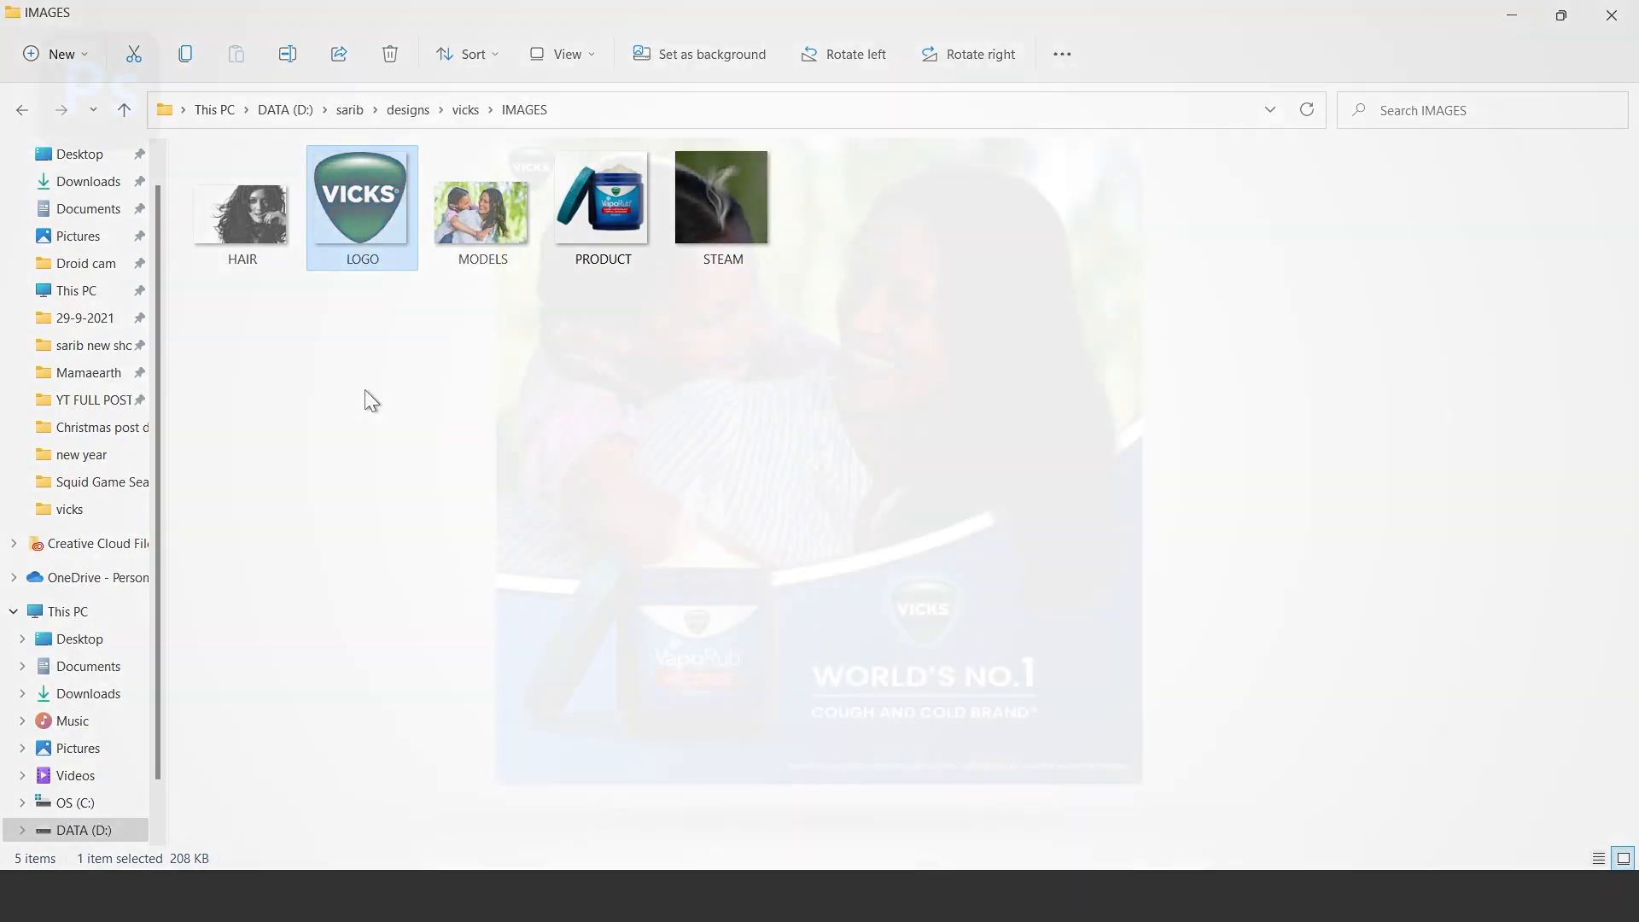